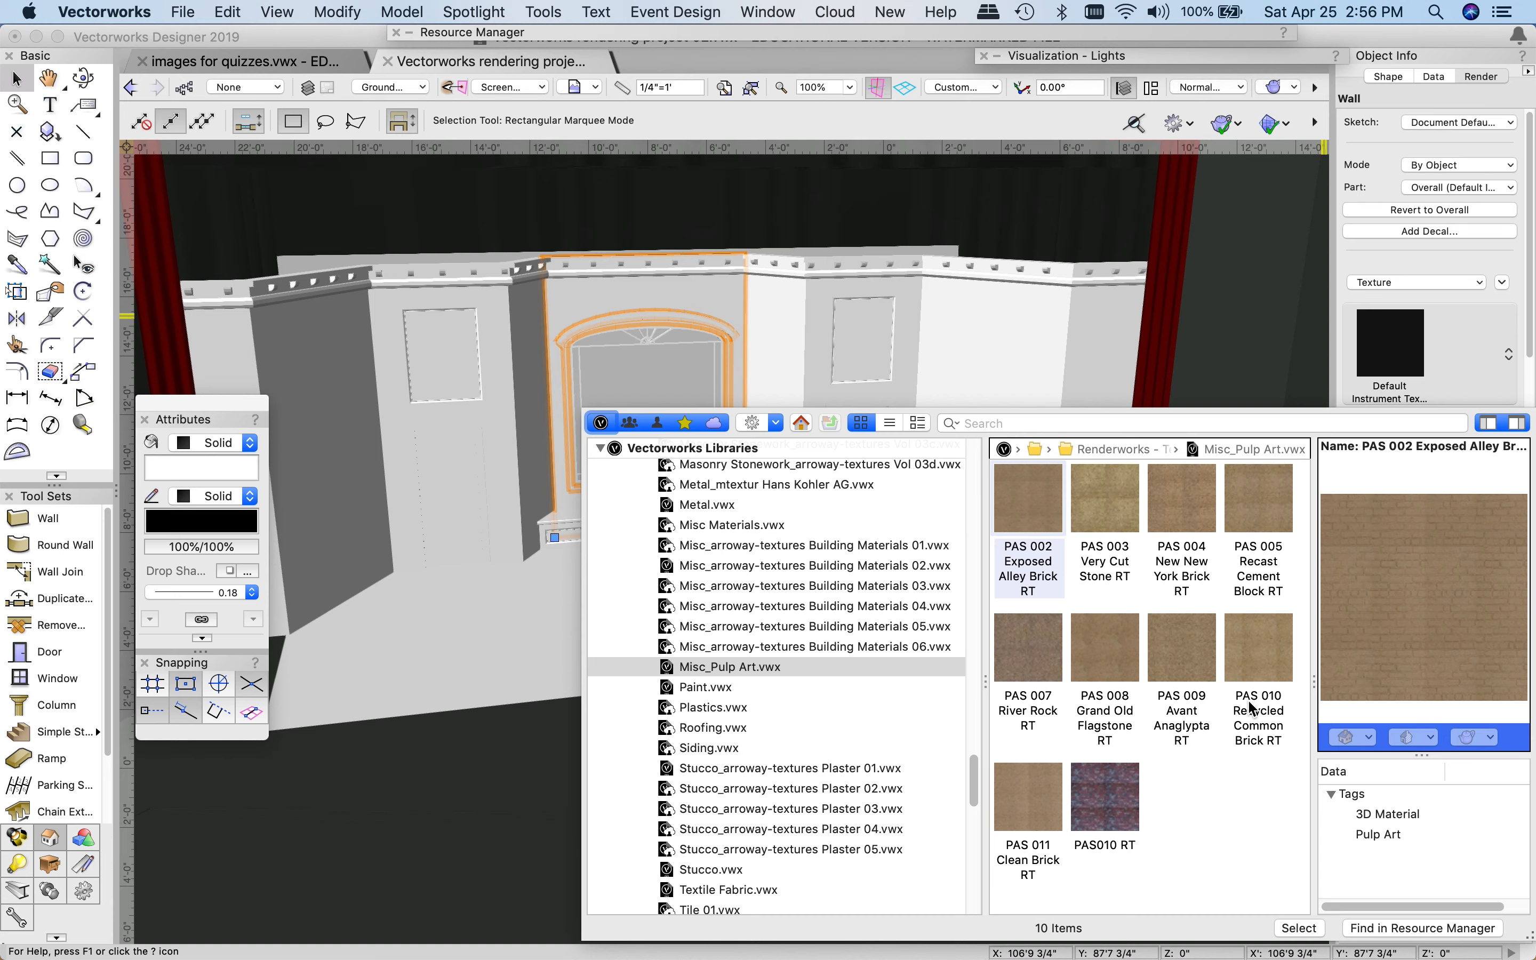
- Show the textures contained in the open file Vectorworks rendering project 02.vwx in the texture picker
scroll(804, 766, up, 20)
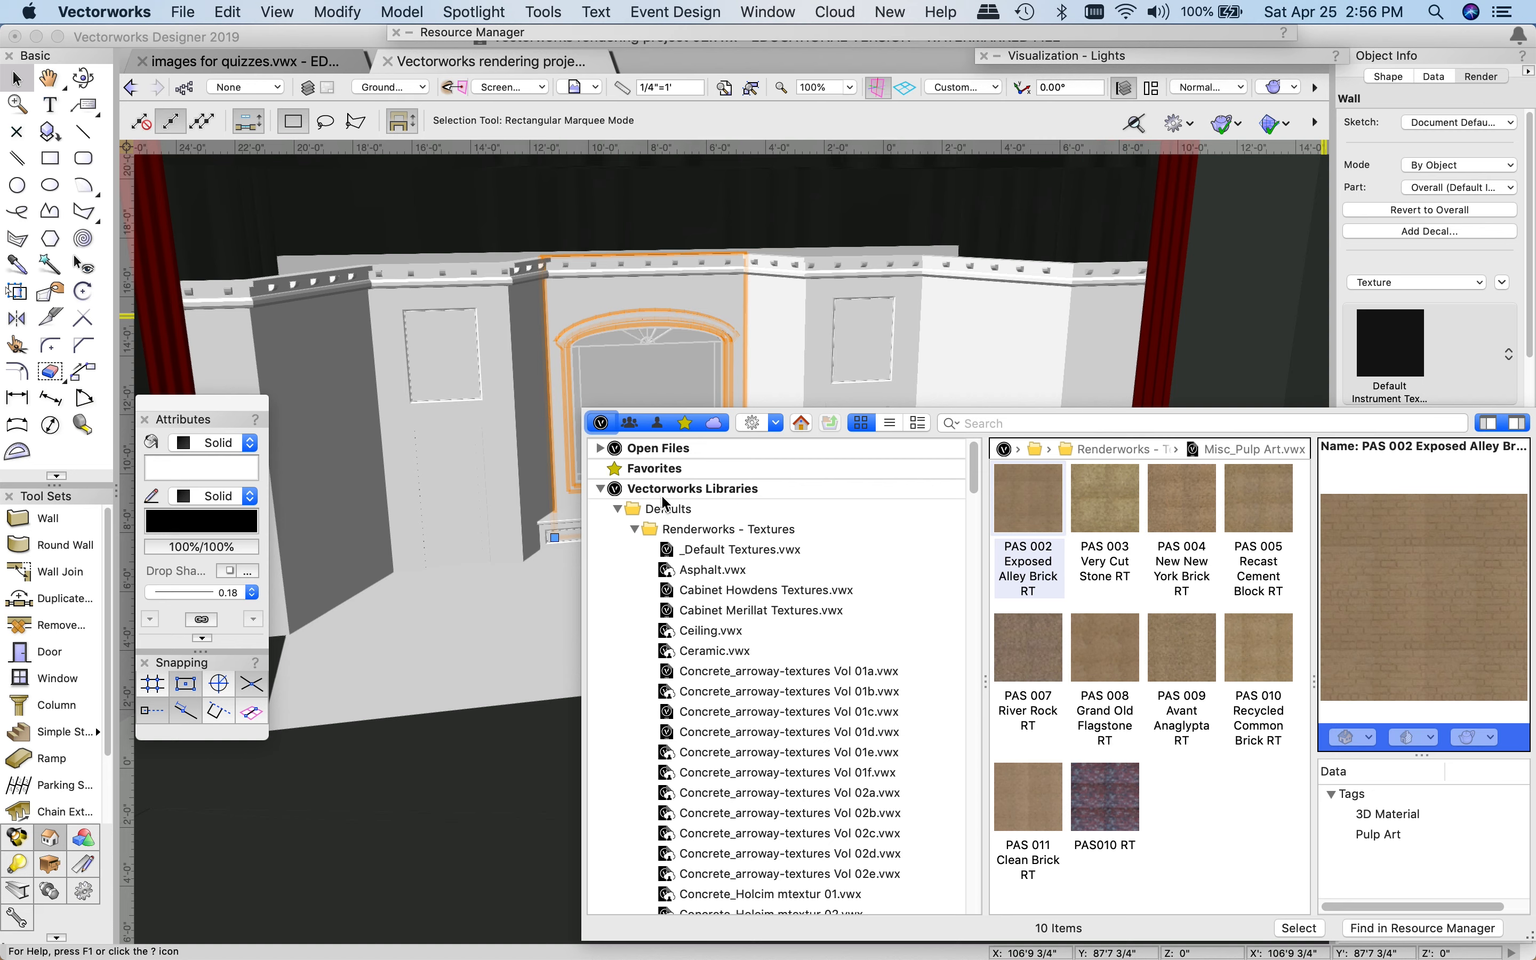
click(608, 448)
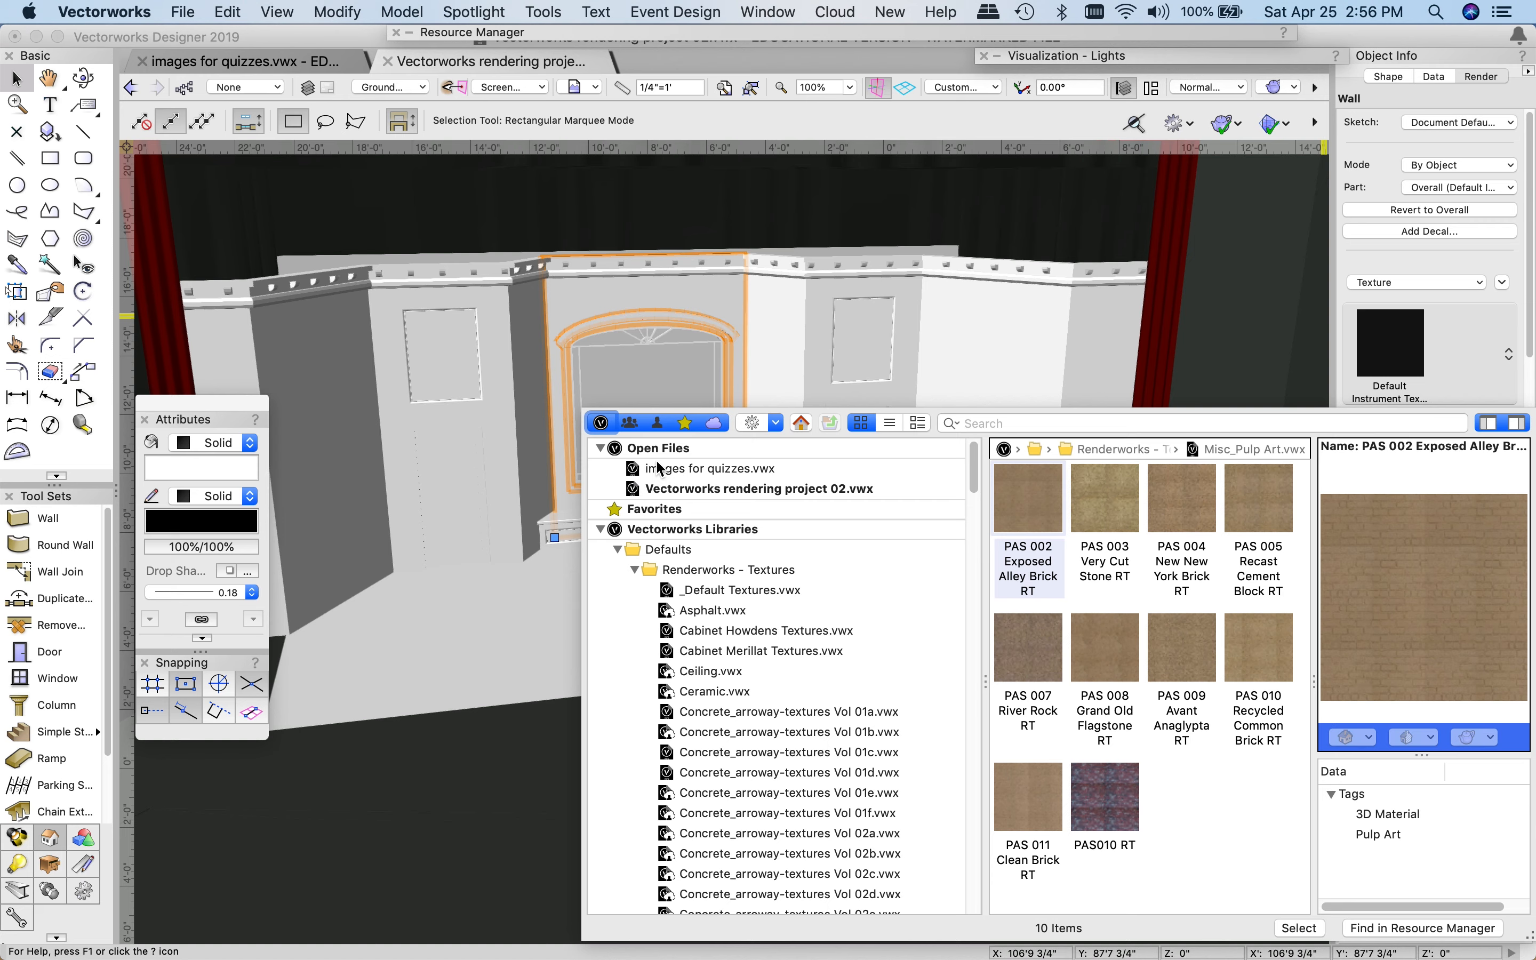
click(611, 450)
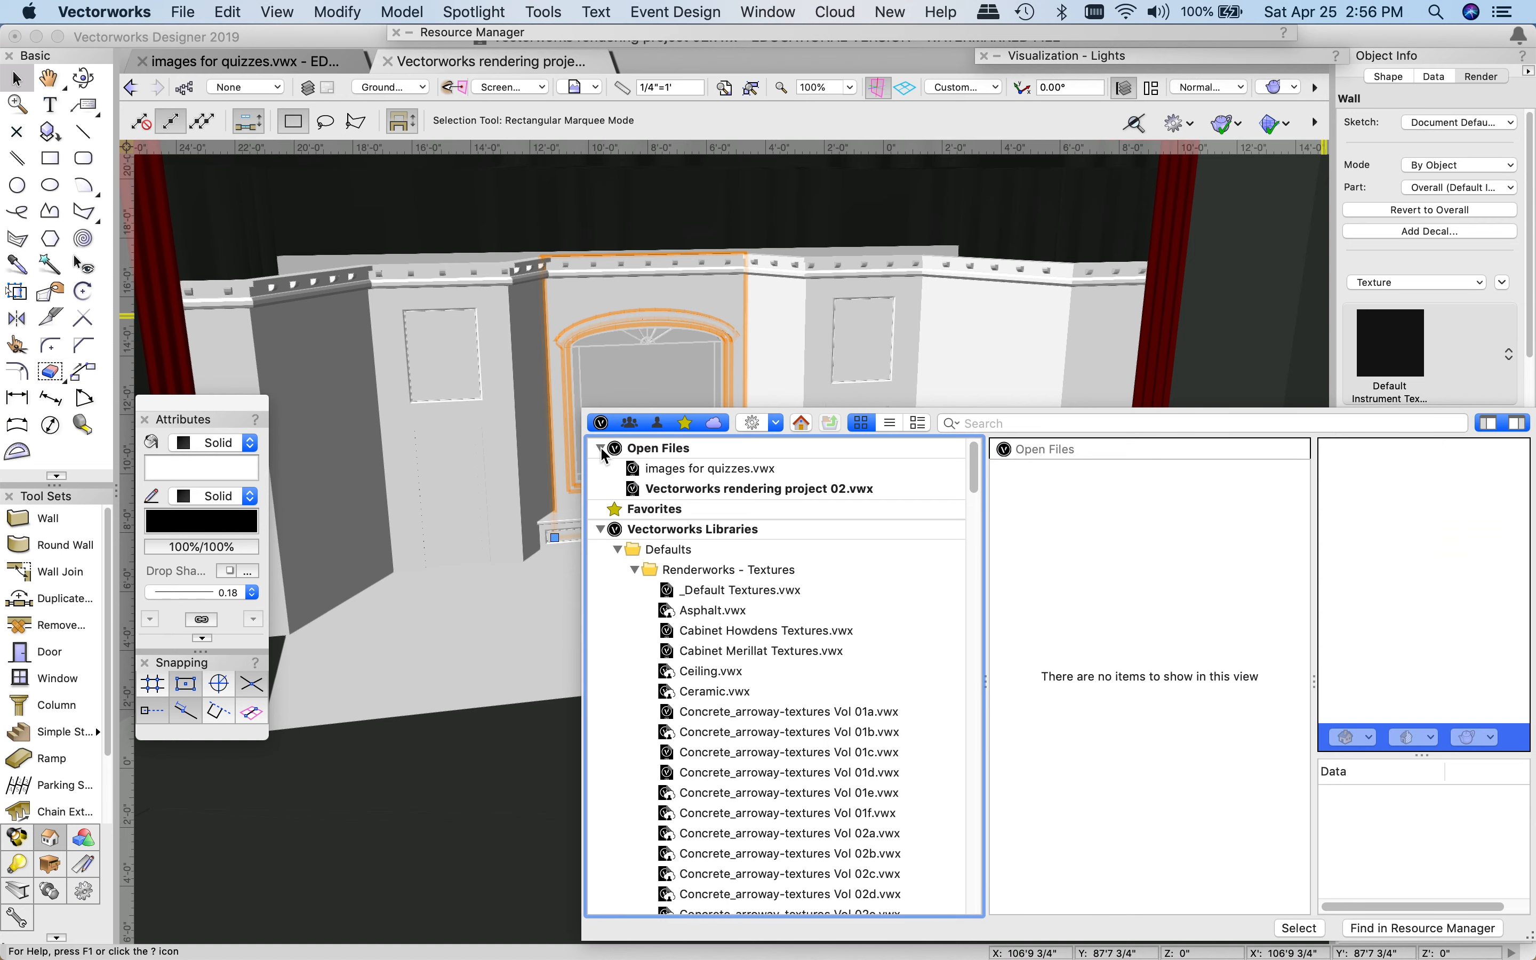
click(695, 490)
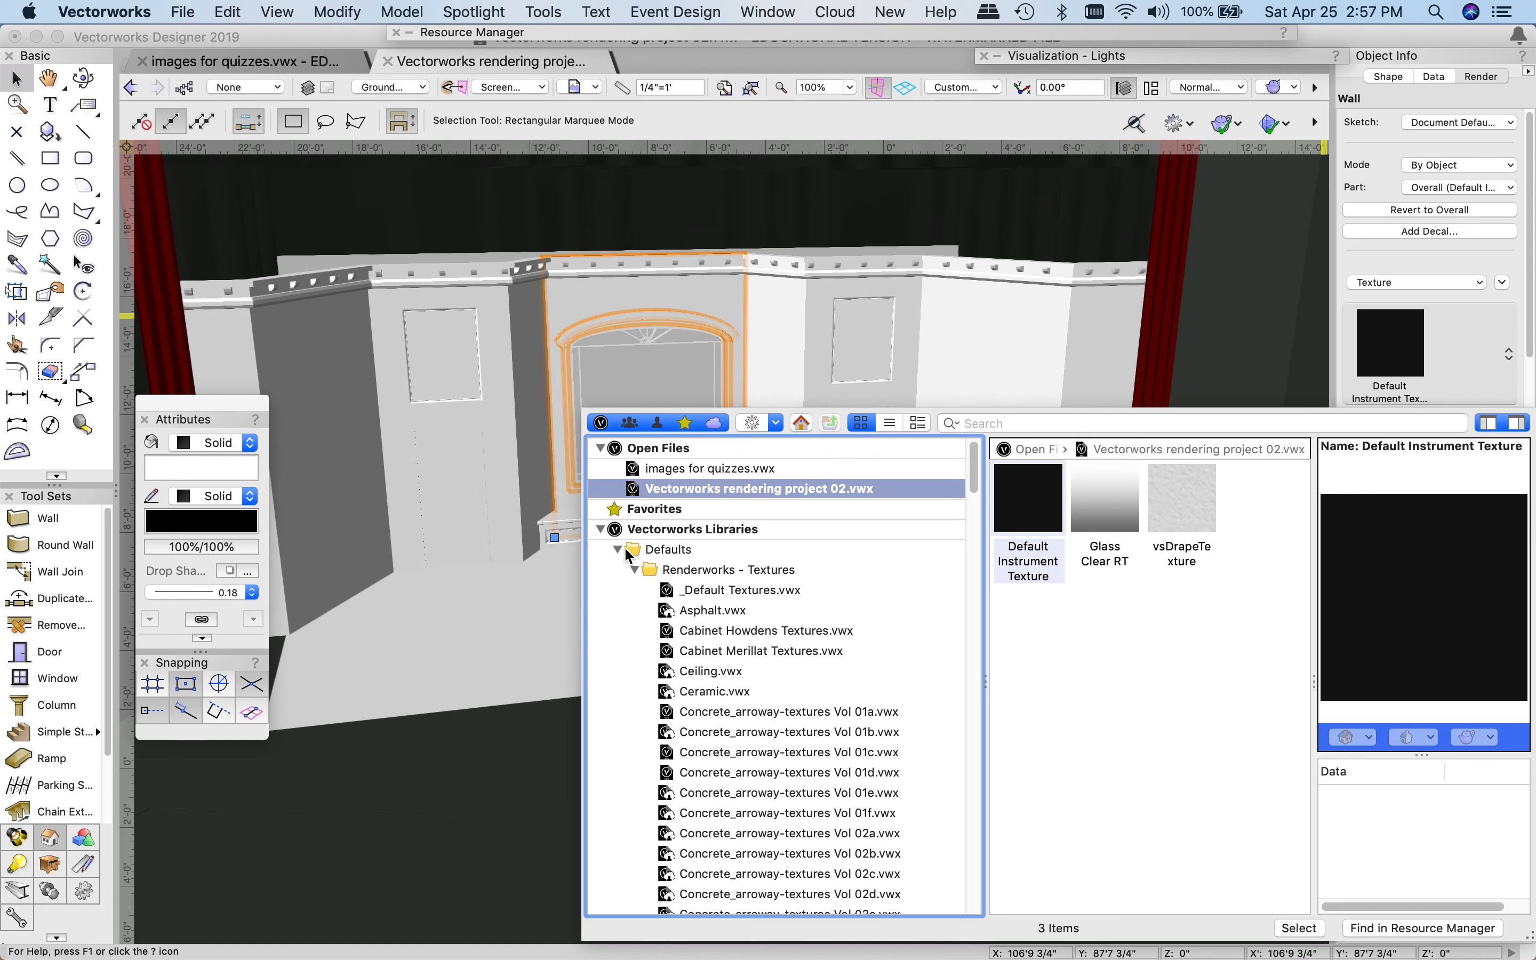
- Look through the Renderworks texture files available in the Vectorworks Libraries, from concrete and flooring to masonry, tile and wood
click(601, 529)
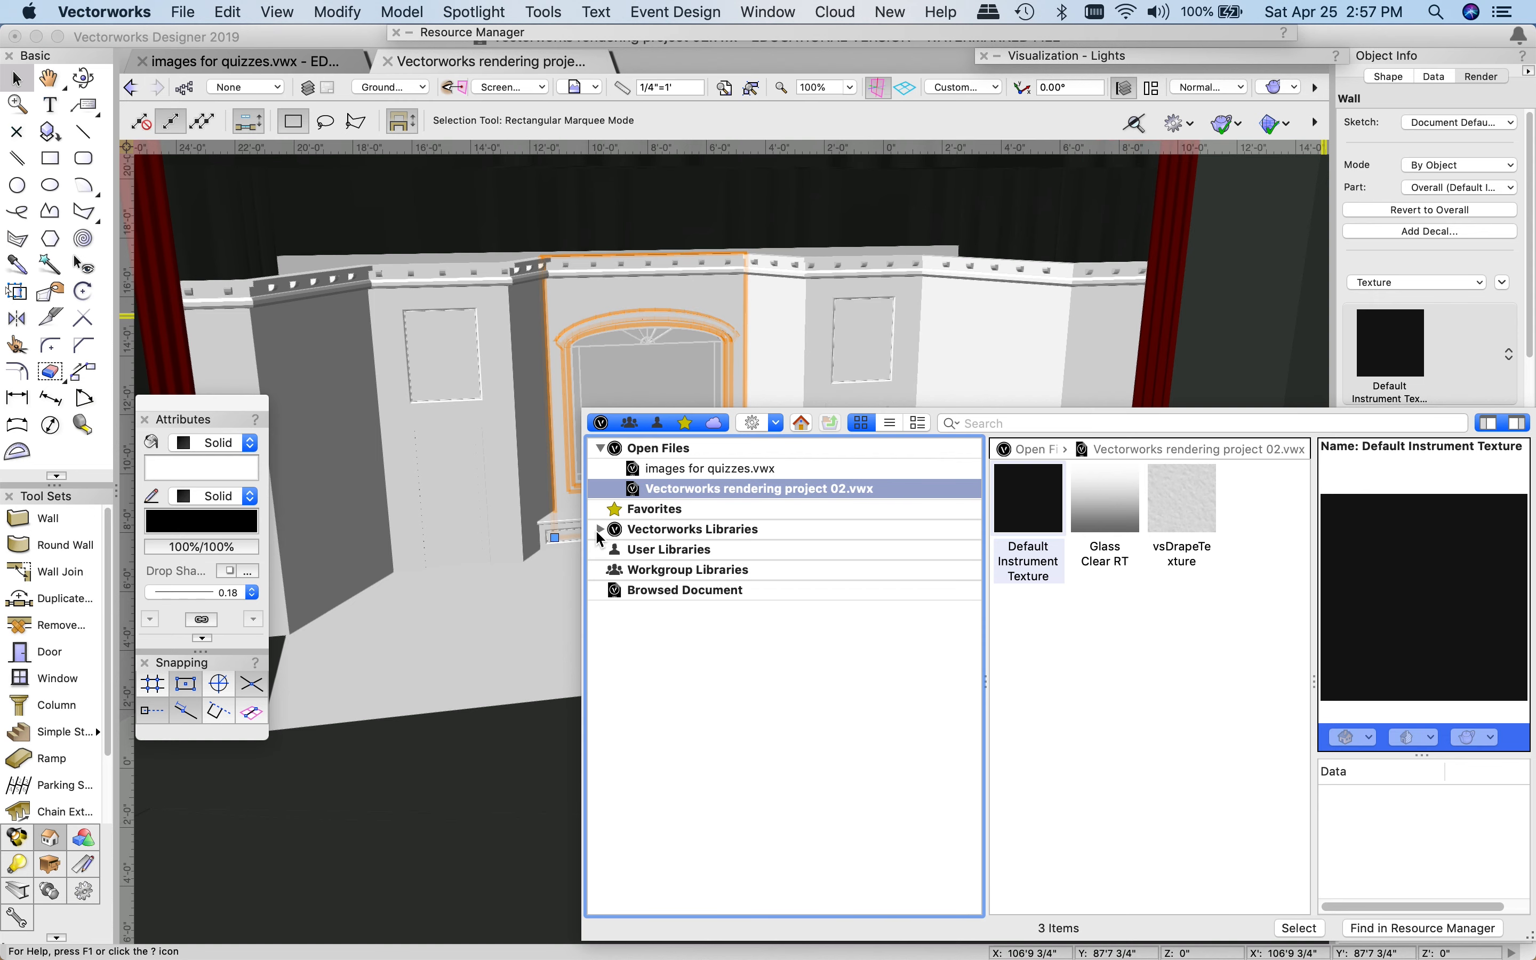
click(600, 530)
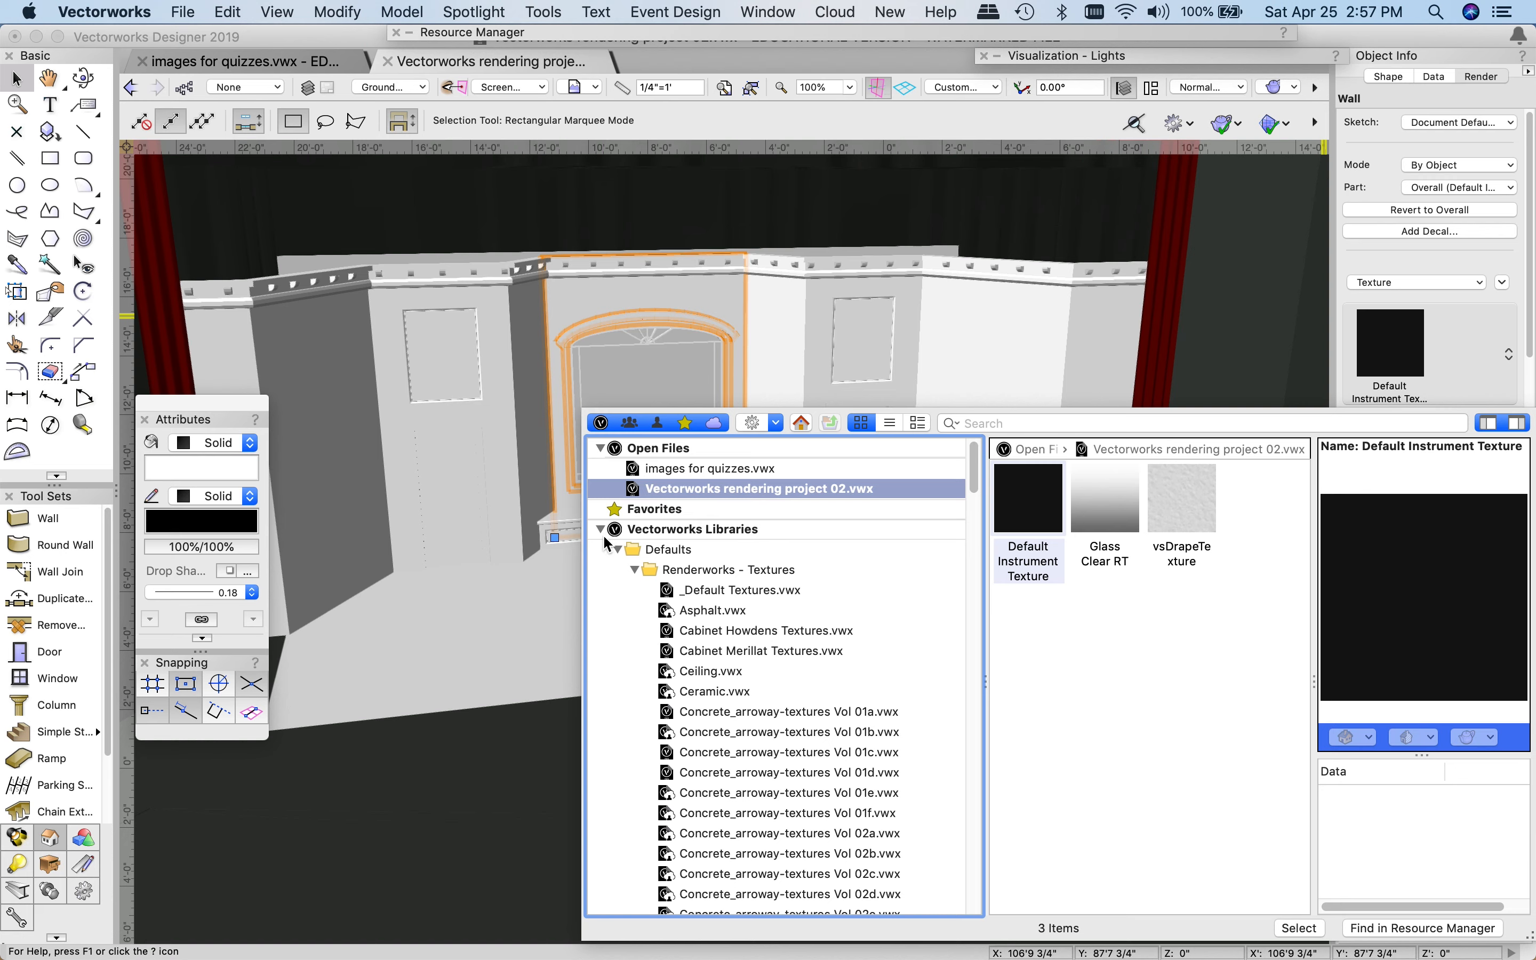
scroll(621, 588, down, 2)
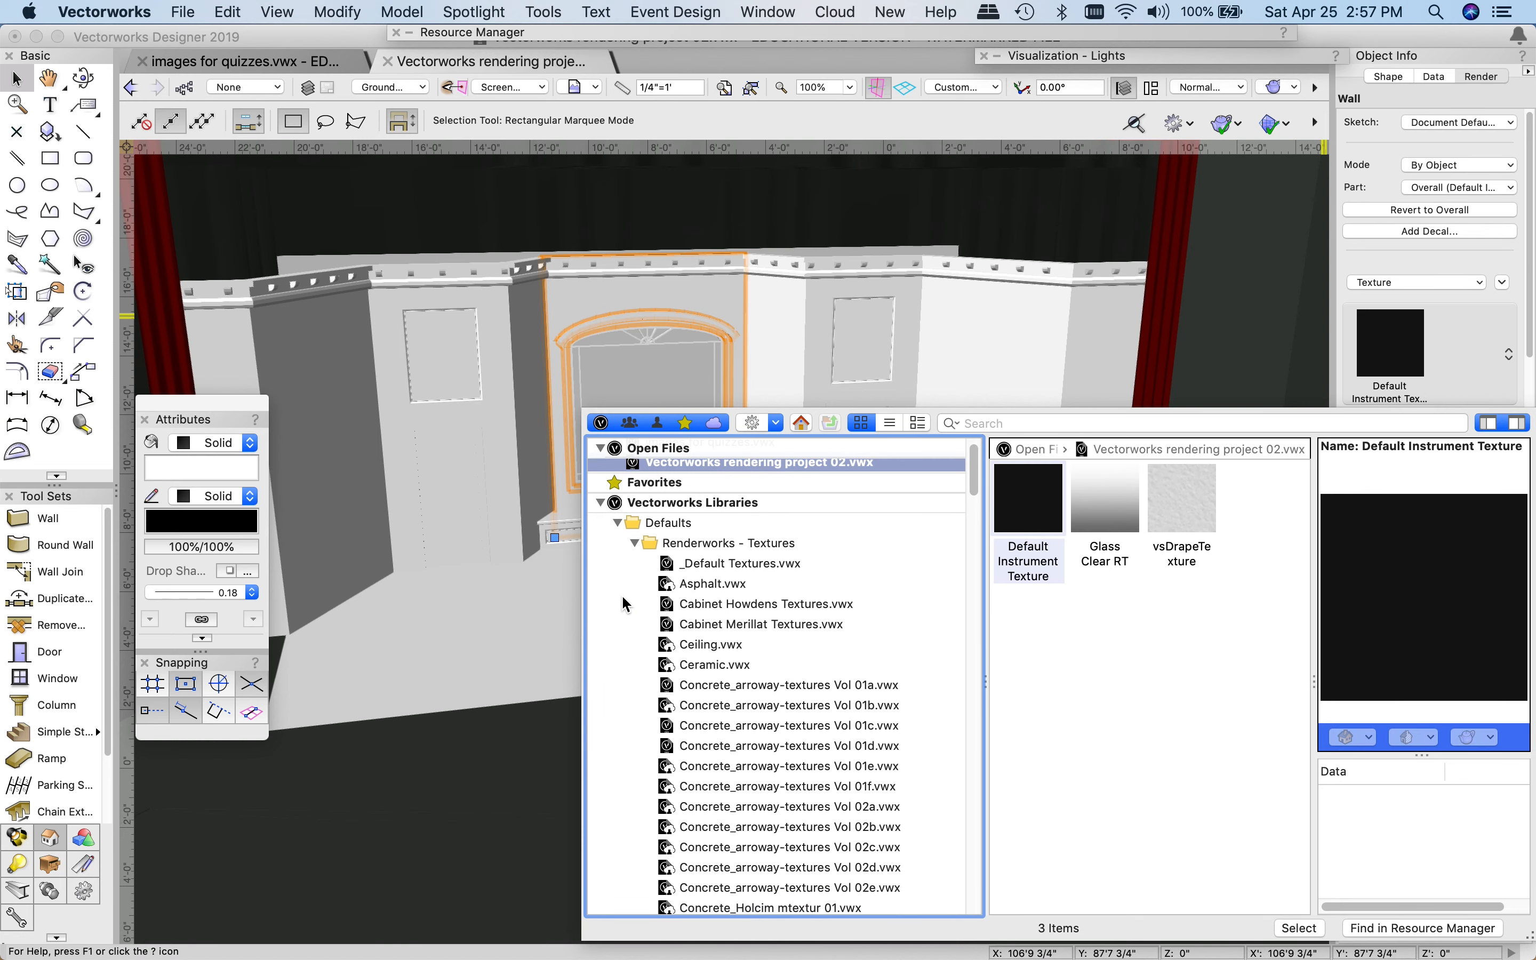
scroll(622, 594, down, 15)
scroll(622, 594, down, 20)
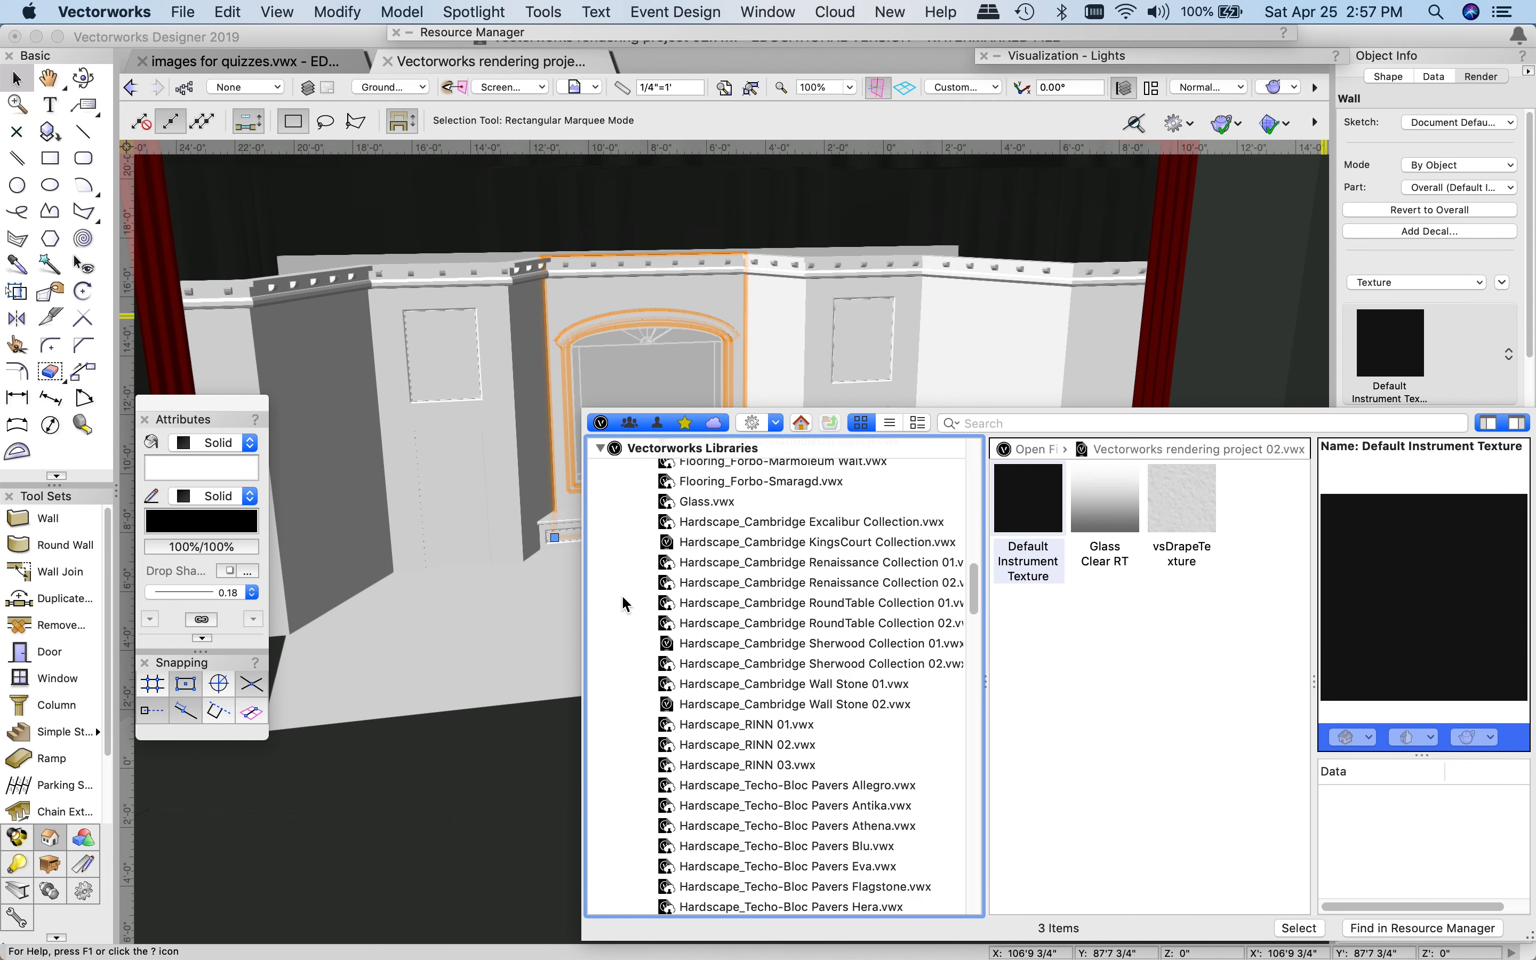
scroll(622, 604, down, 20)
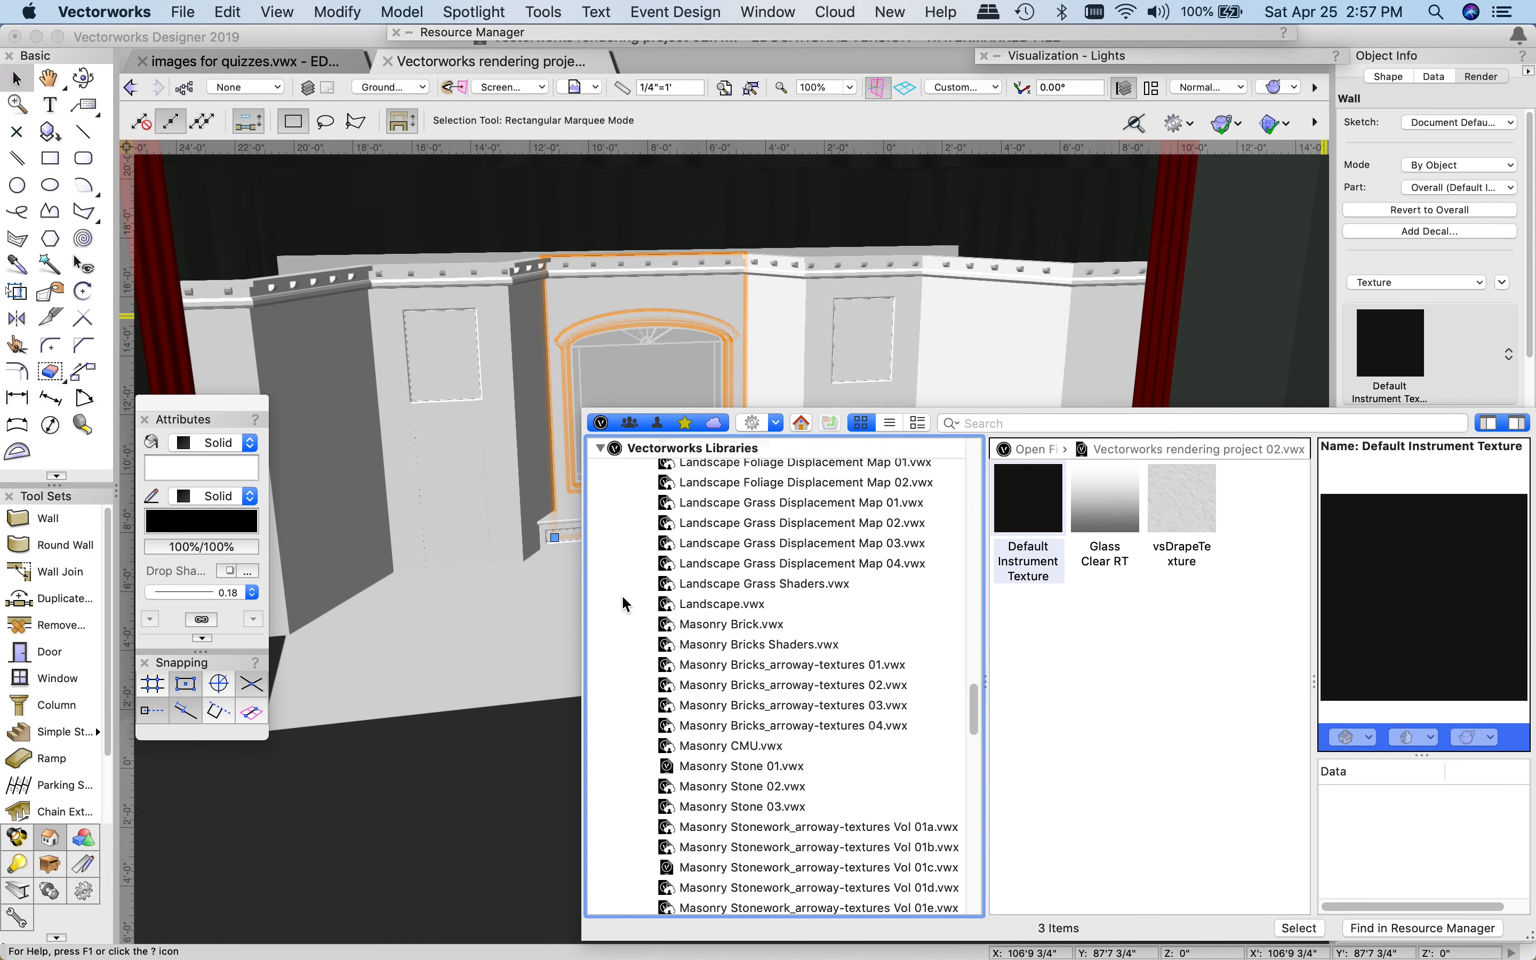
scroll(623, 599, down, 20)
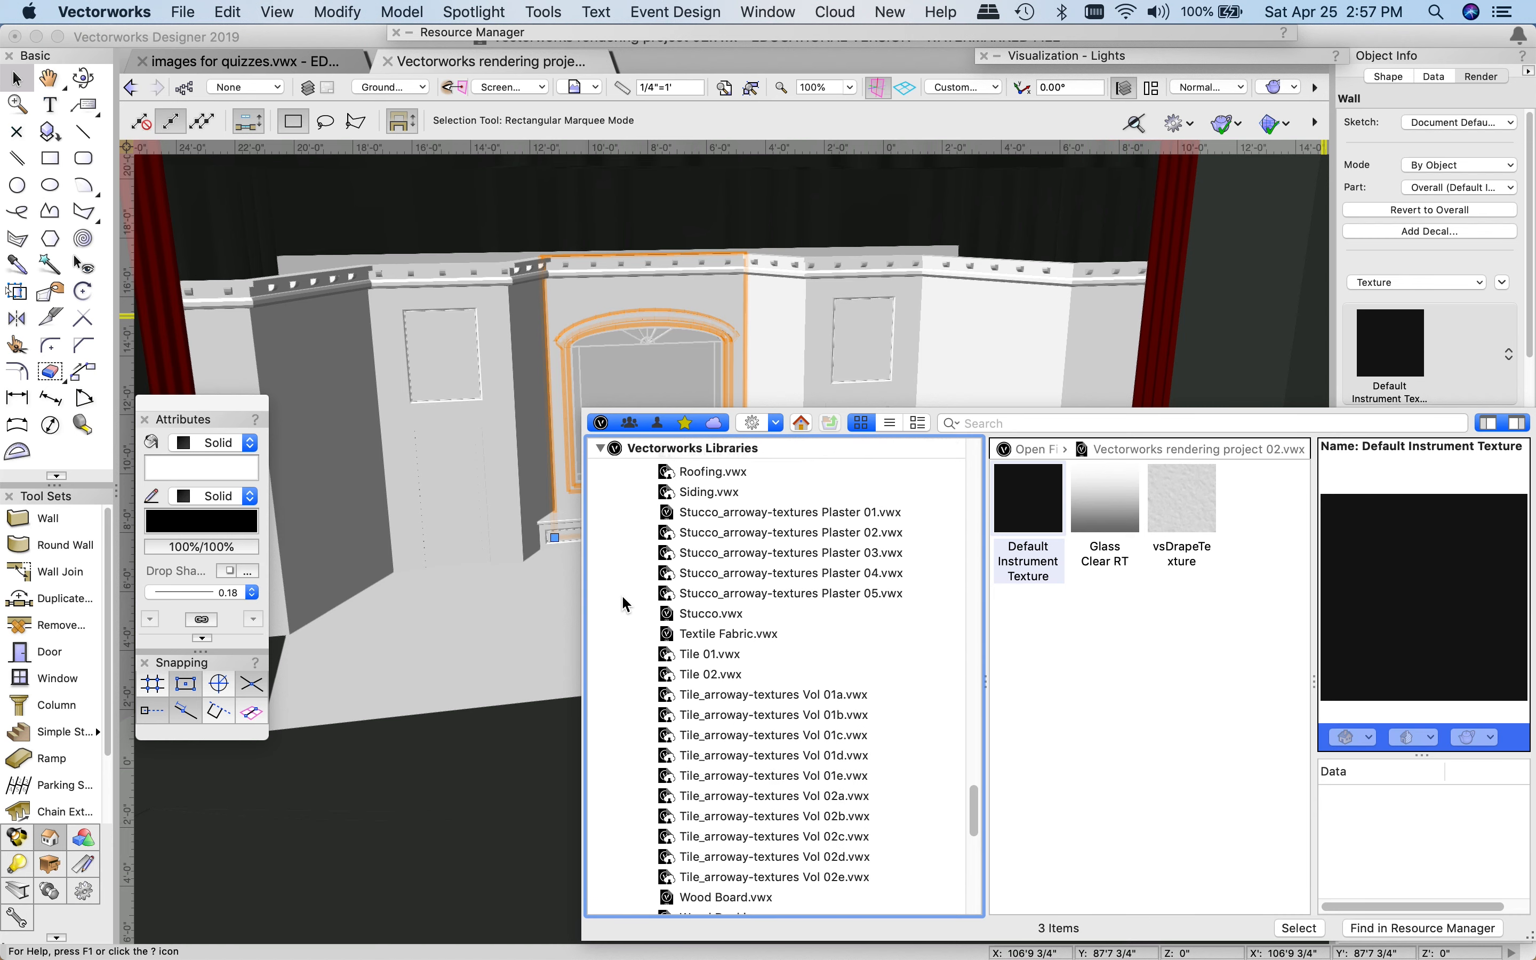
scroll(621, 603, down, 5)
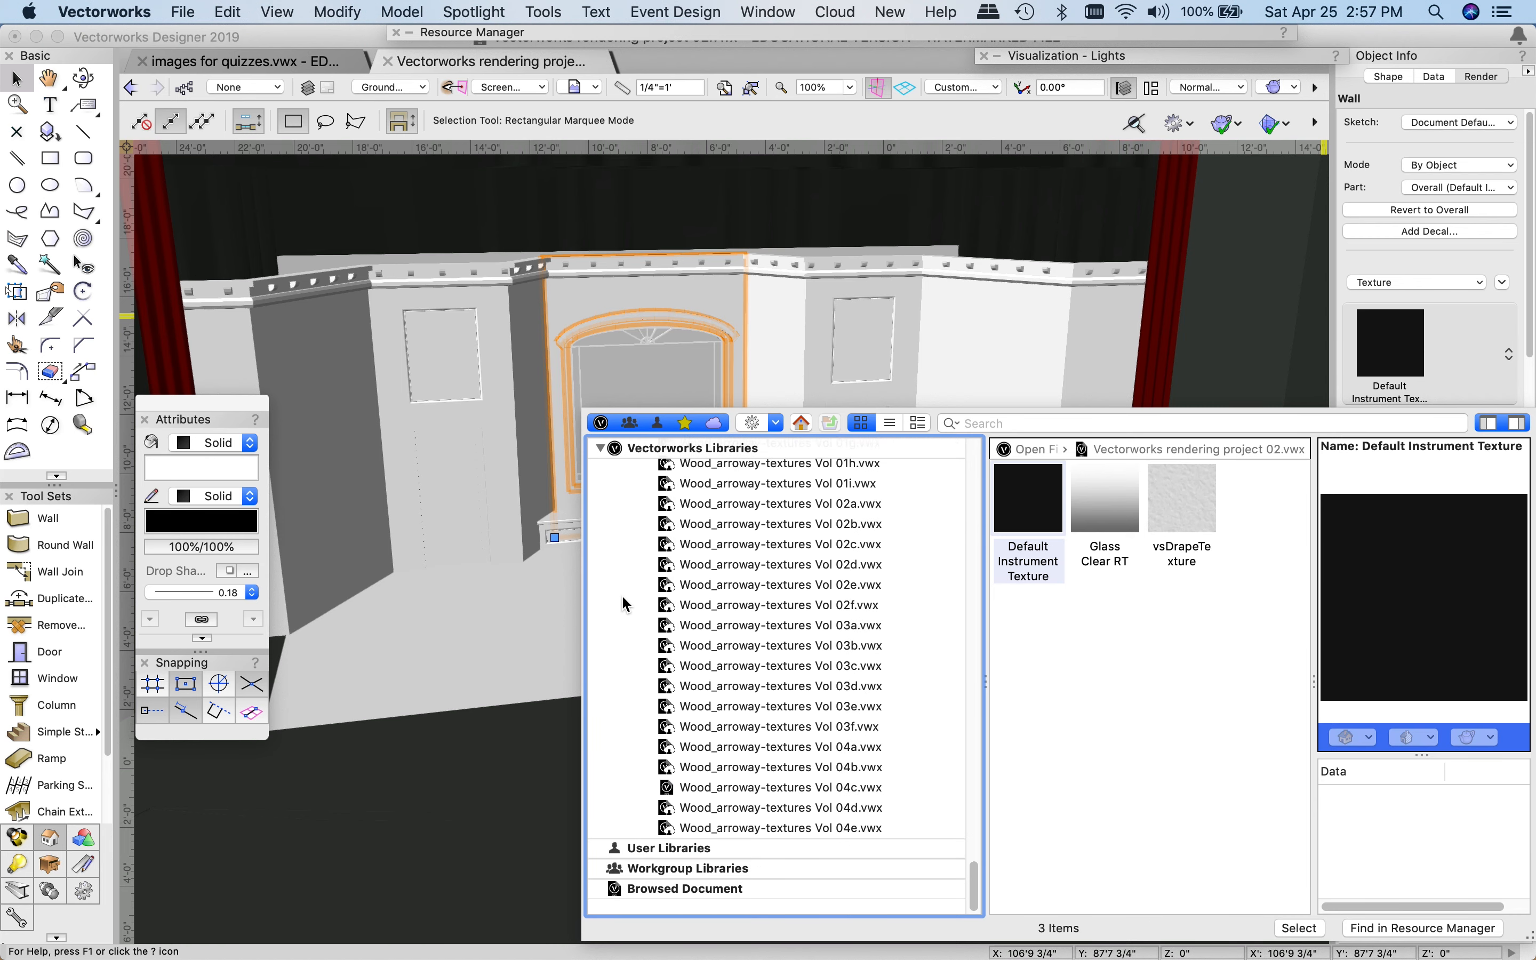
scroll(786, 675, up, 15)
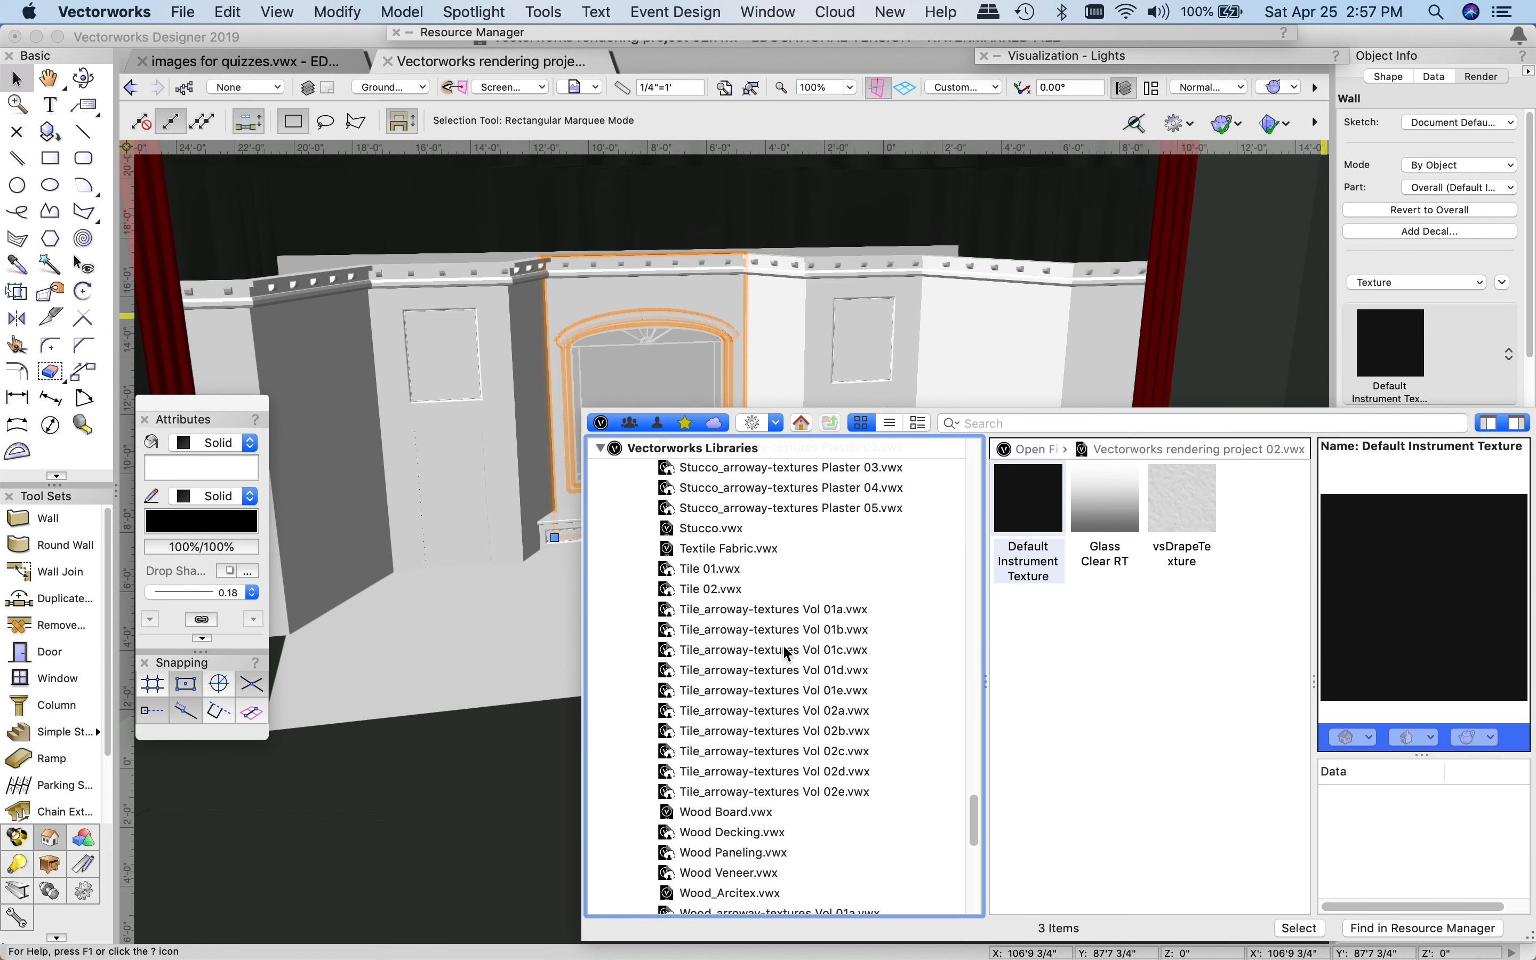
scroll(738, 626, up, 3)
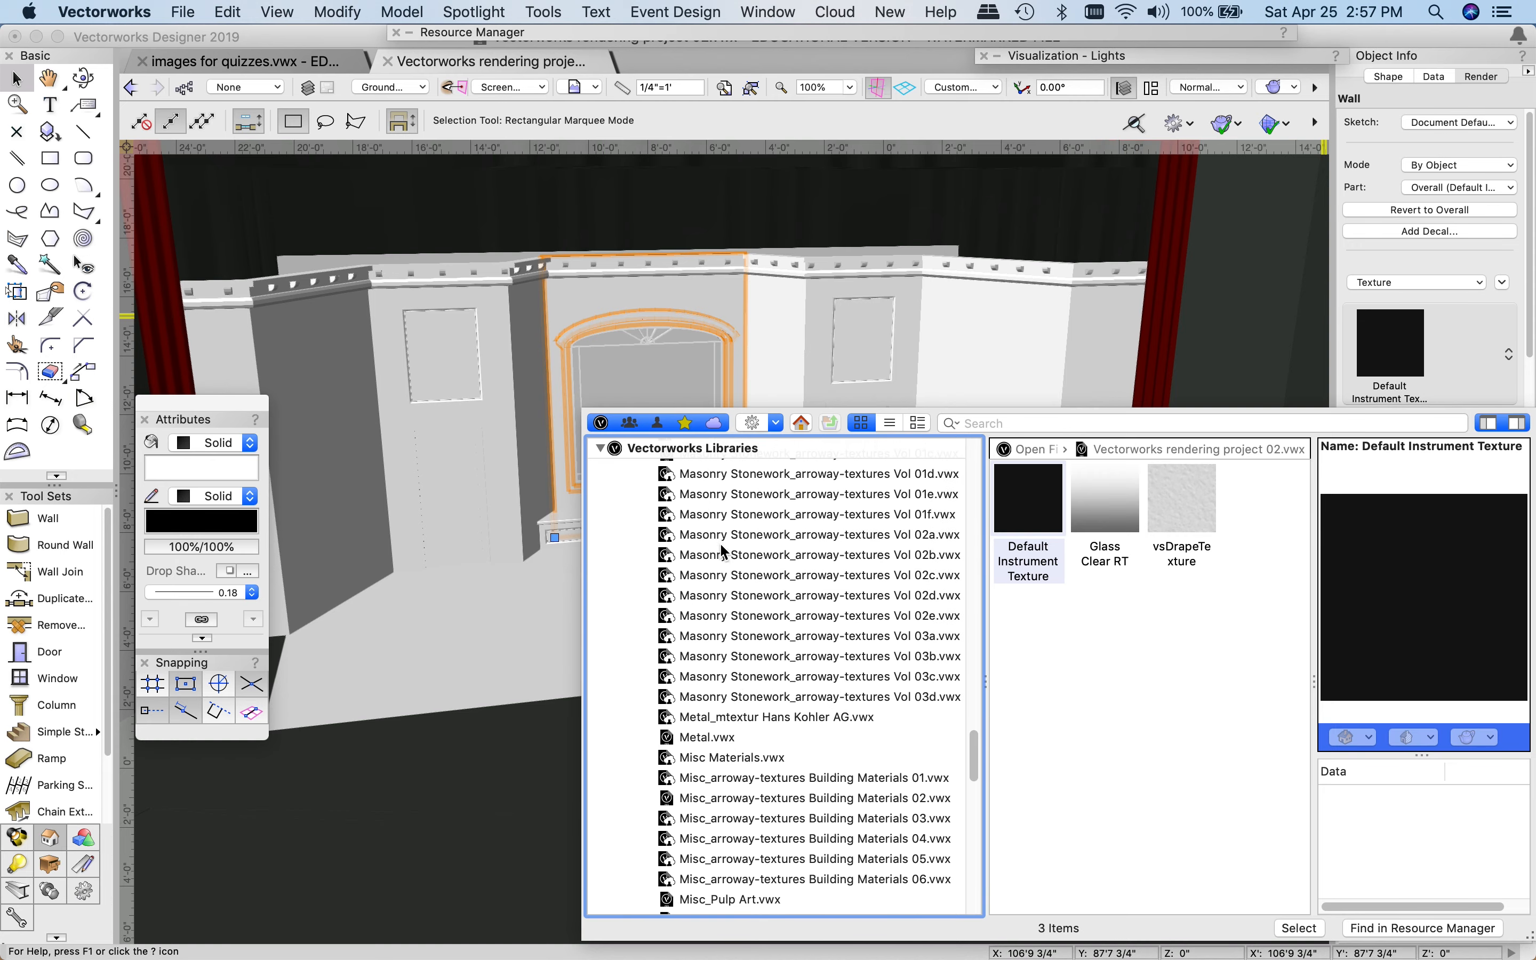
scroll(742, 555, up, 20)
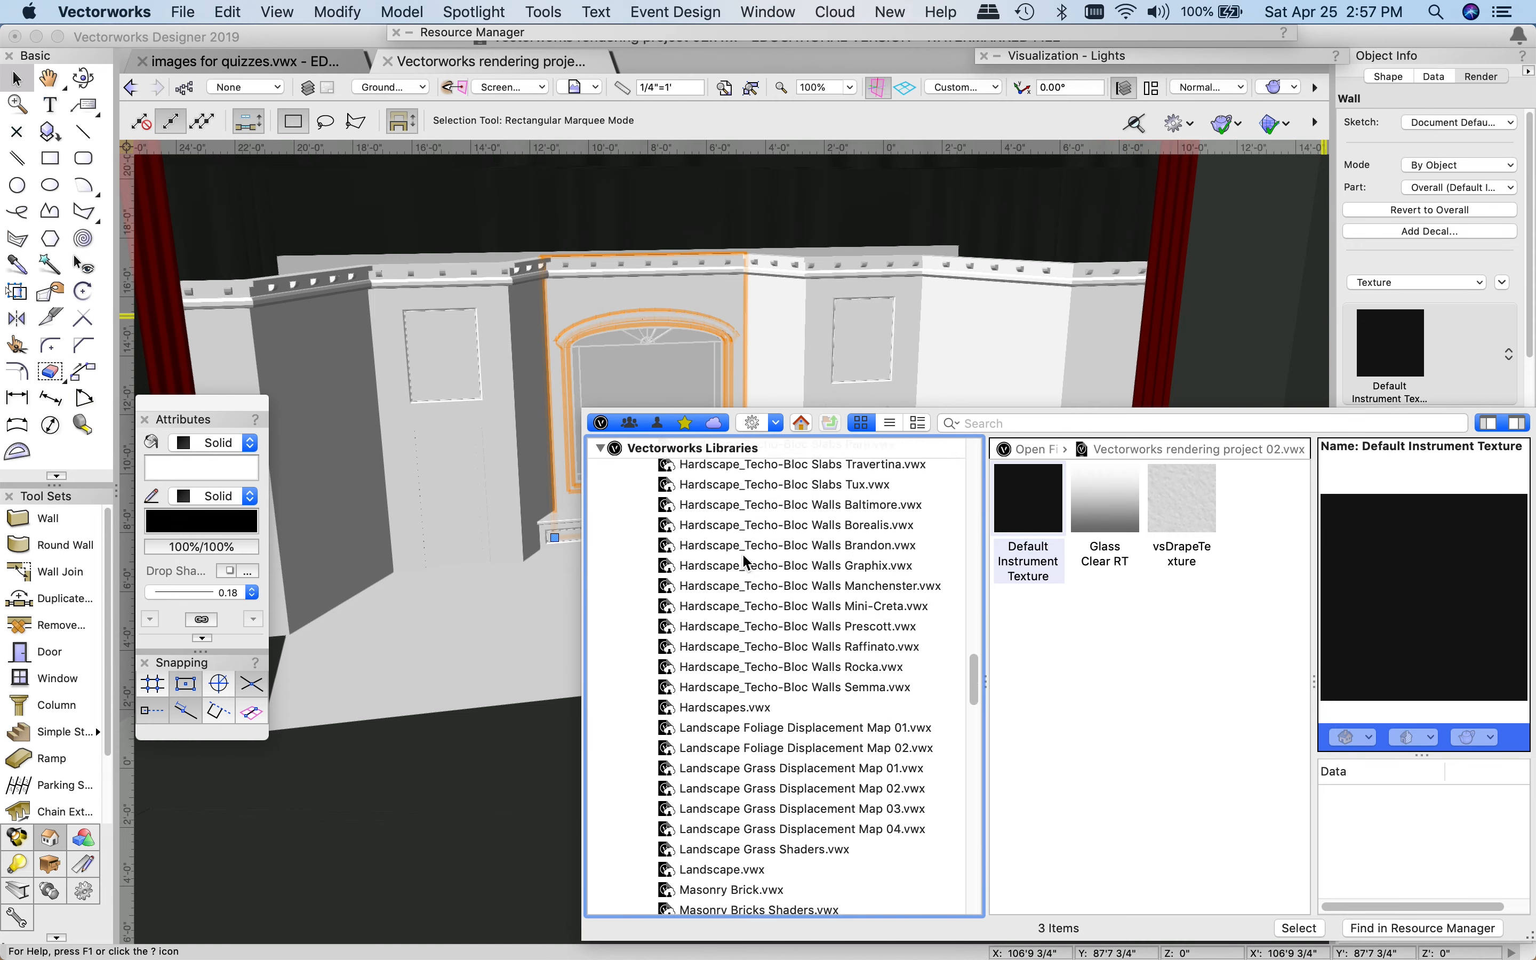
scroll(744, 560, up, 20)
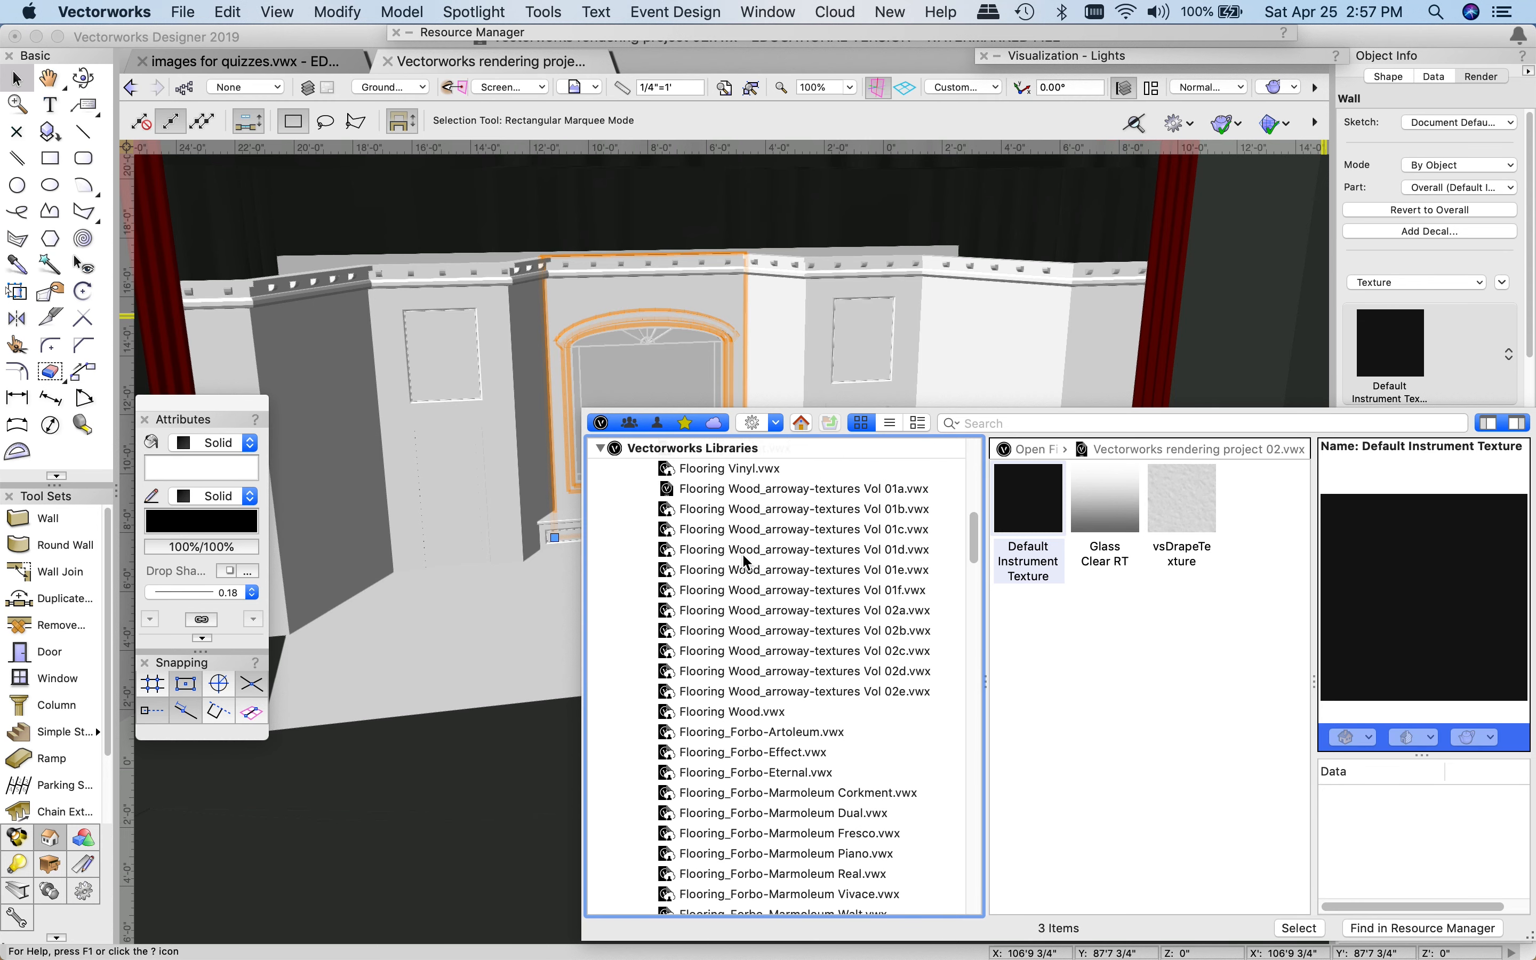
scroll(744, 559, up, 10)
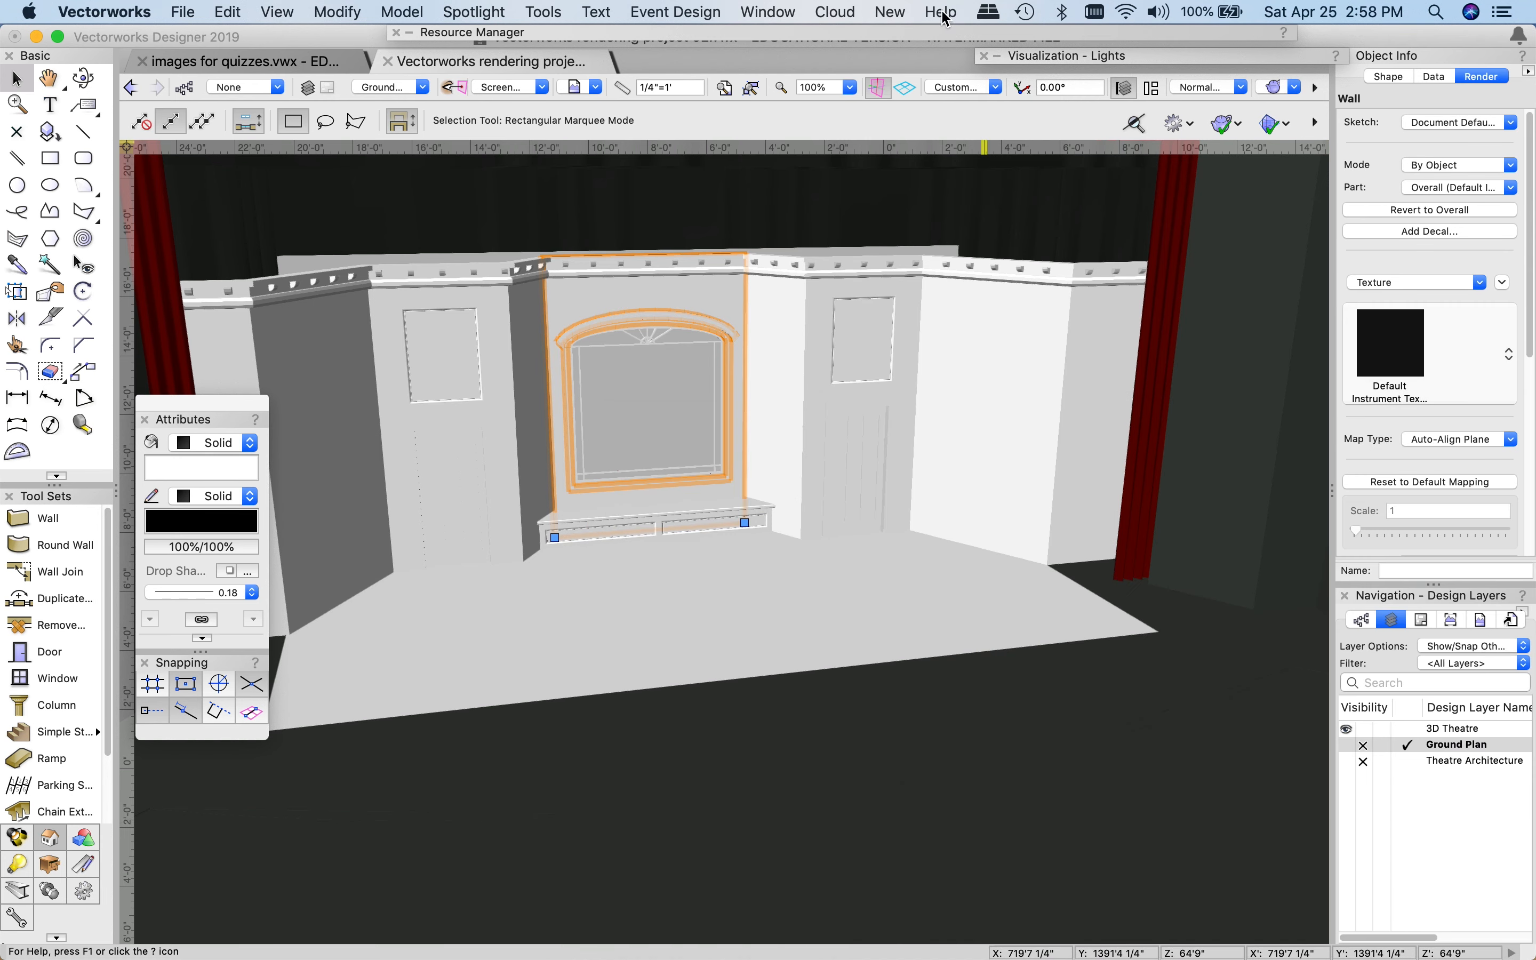
- Open the Vectorworks Package Manager for downloadable content and examine its Fundamentals, Architectural and Building Interior library packages
click(942, 11)
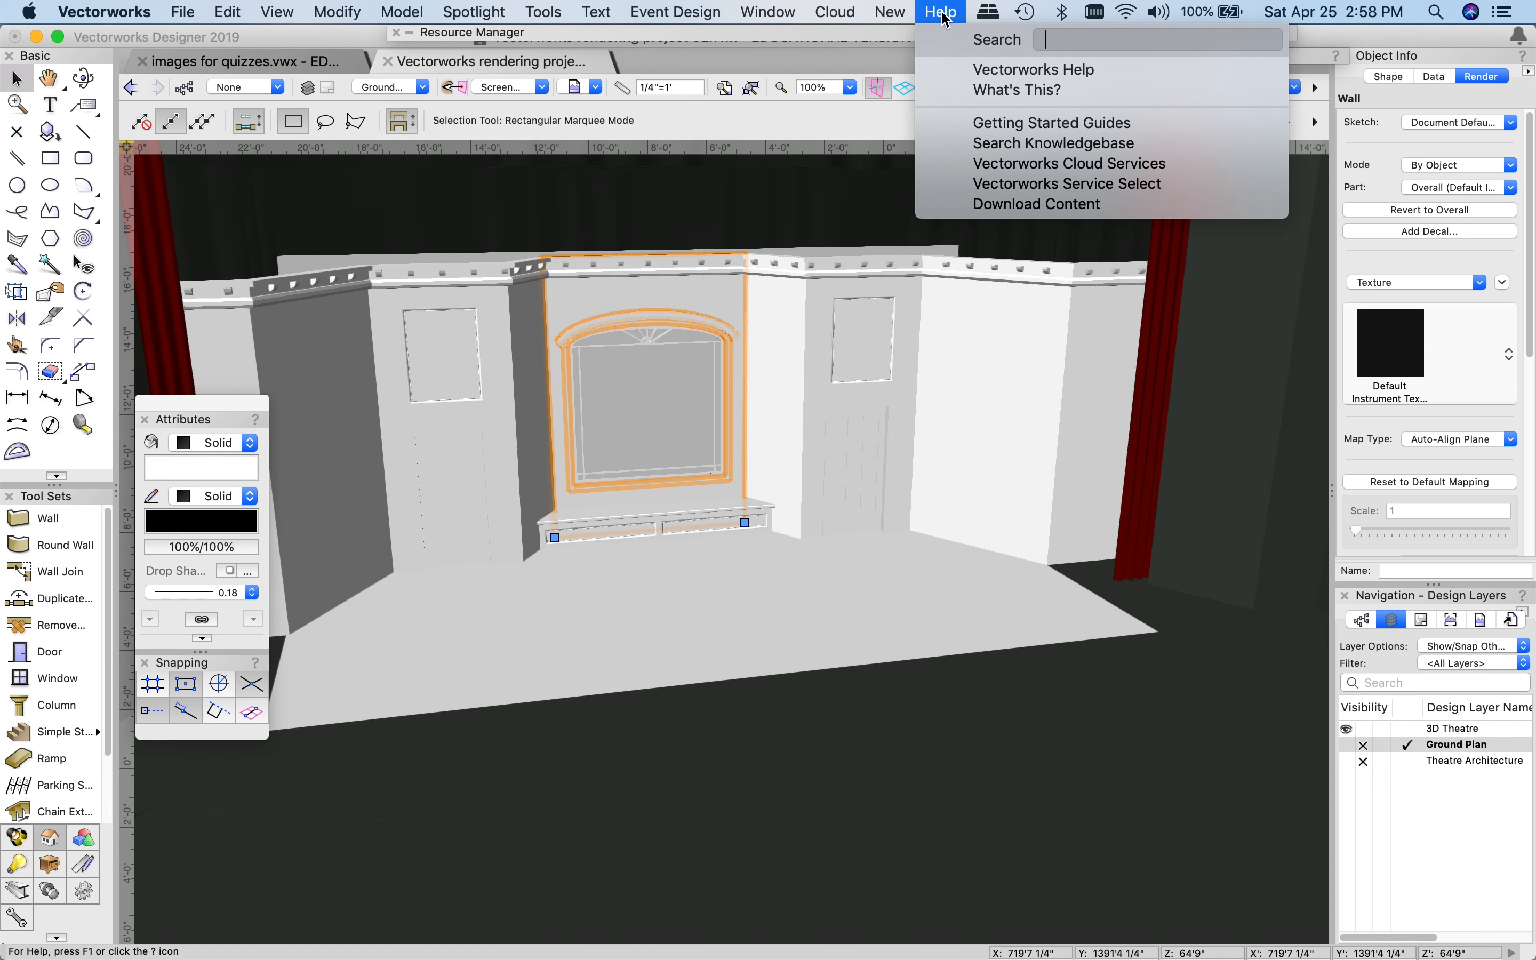
click(1009, 204)
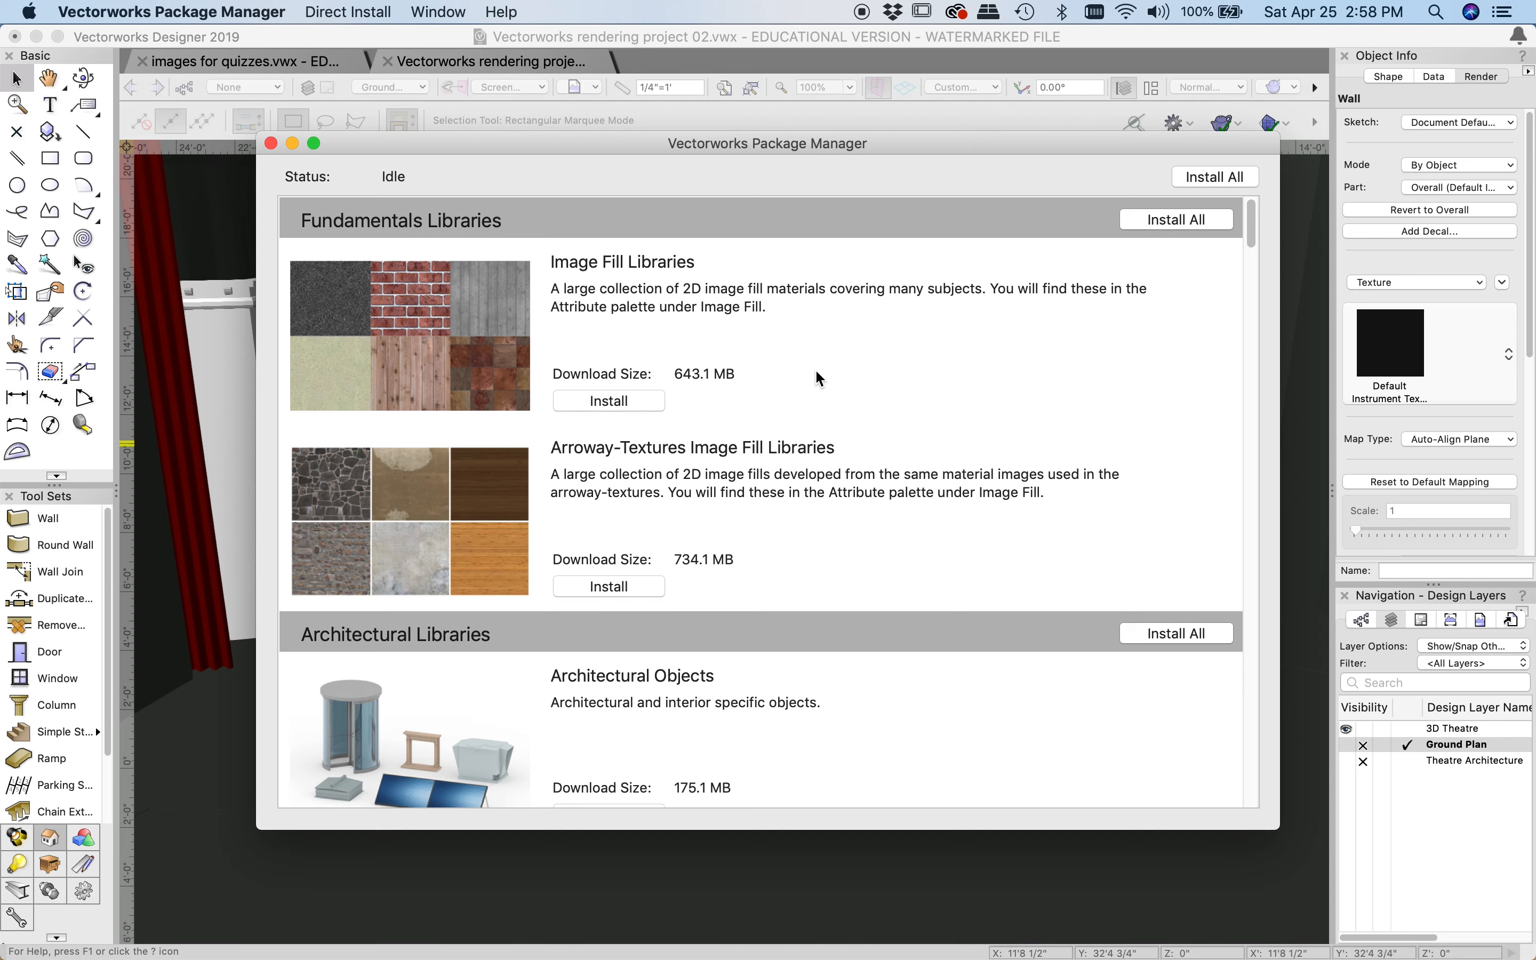
scroll(817, 374, down, 5)
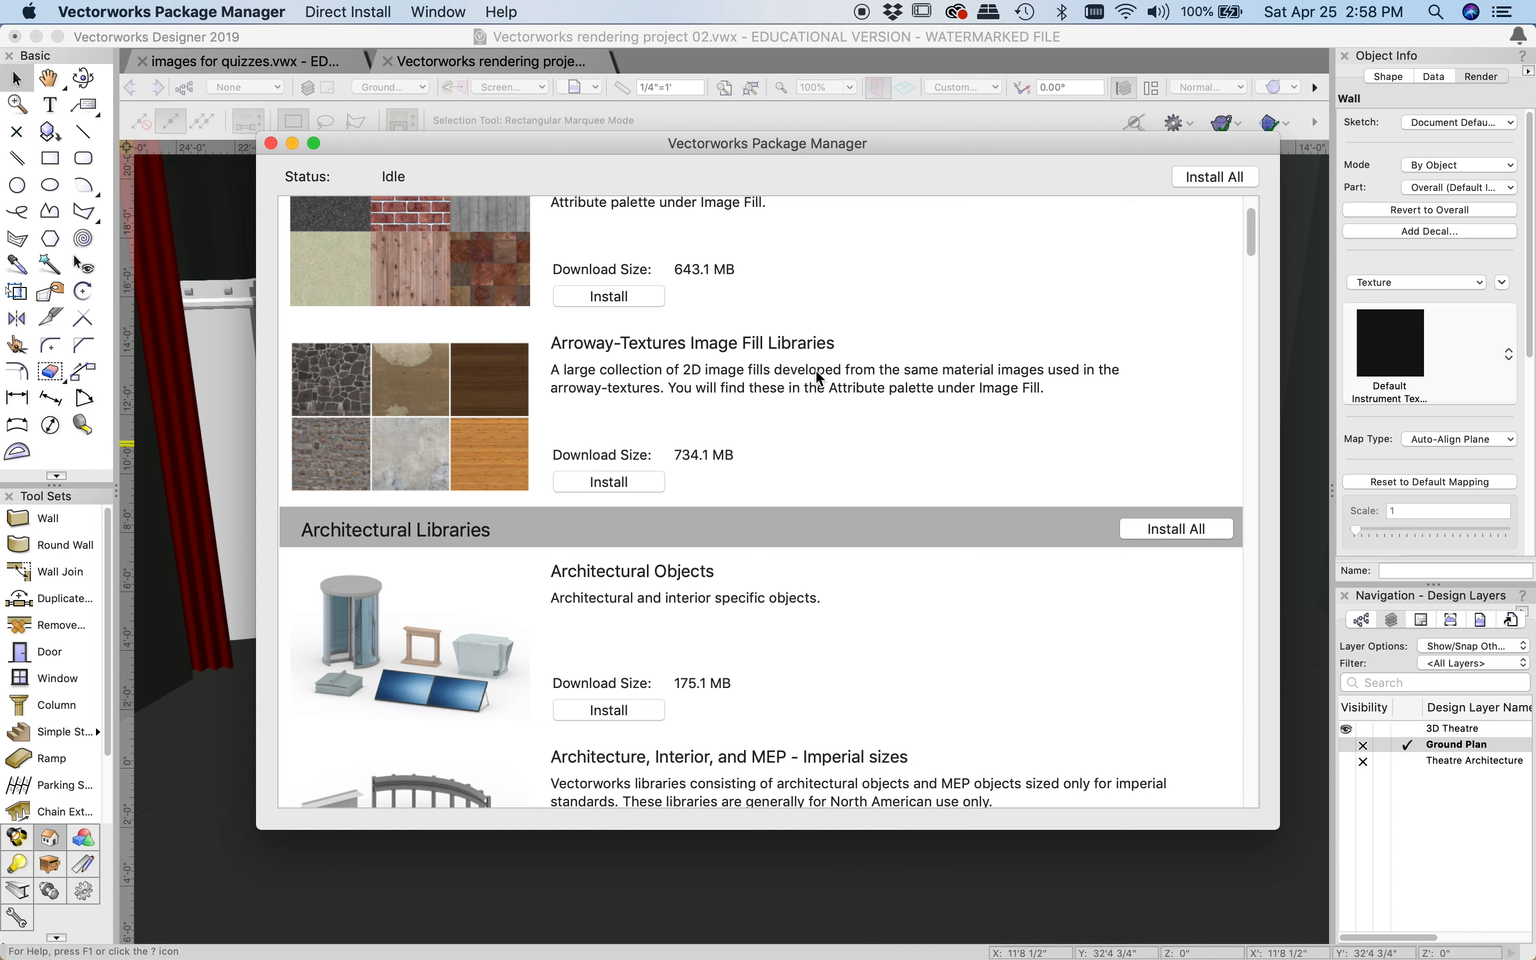
scroll(816, 371, up, 5)
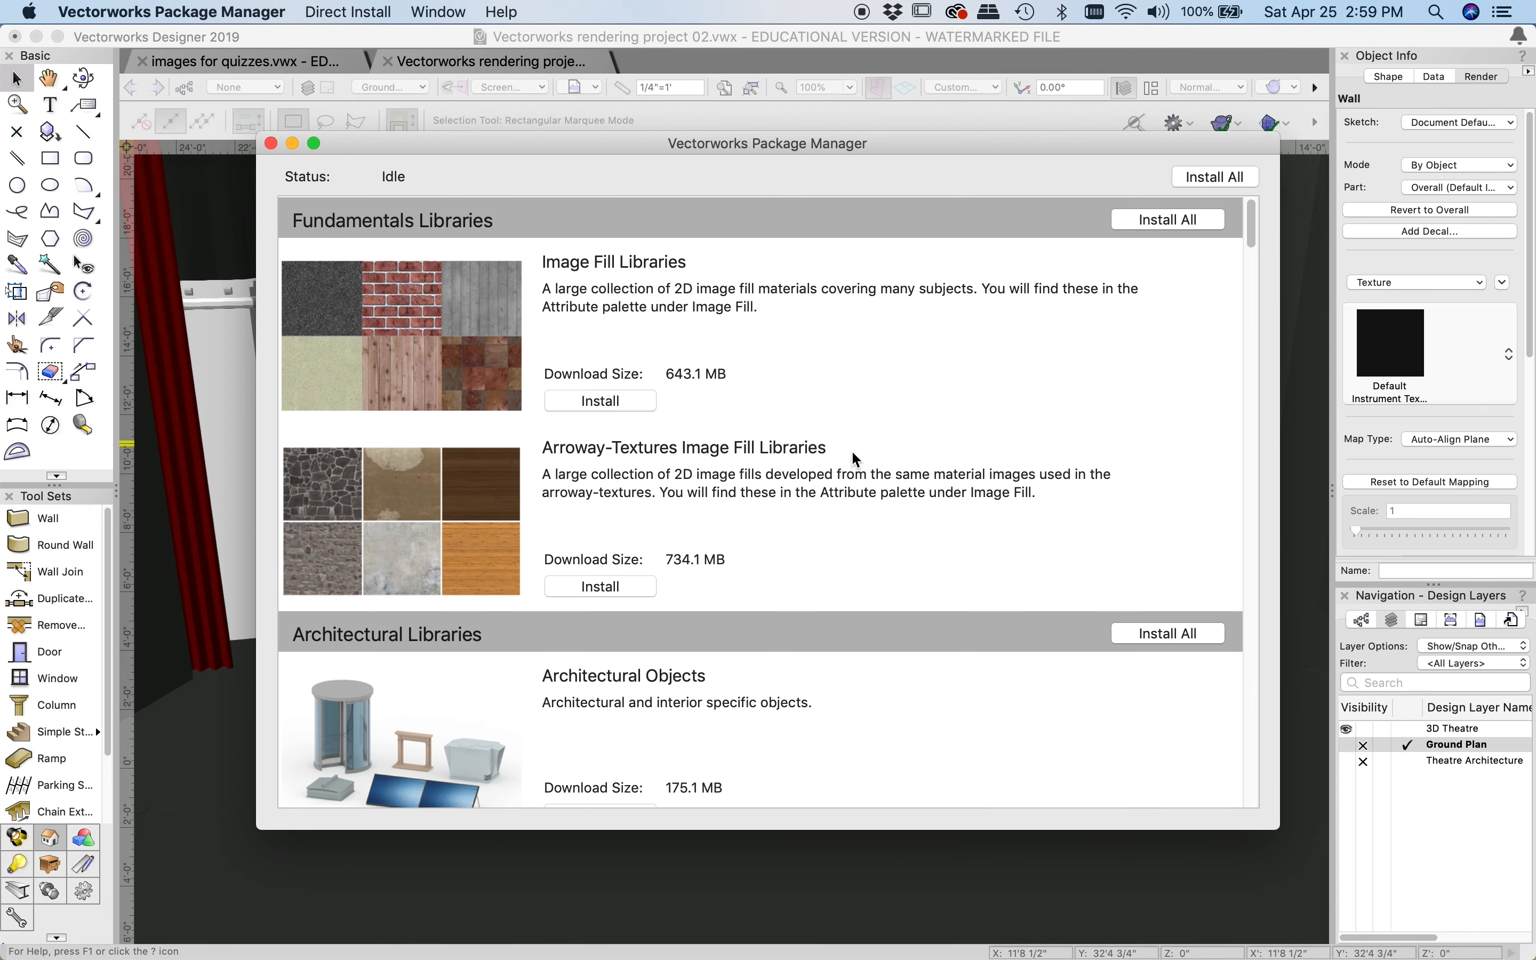
scroll(853, 453, down, 15)
scroll(852, 453, up, 4)
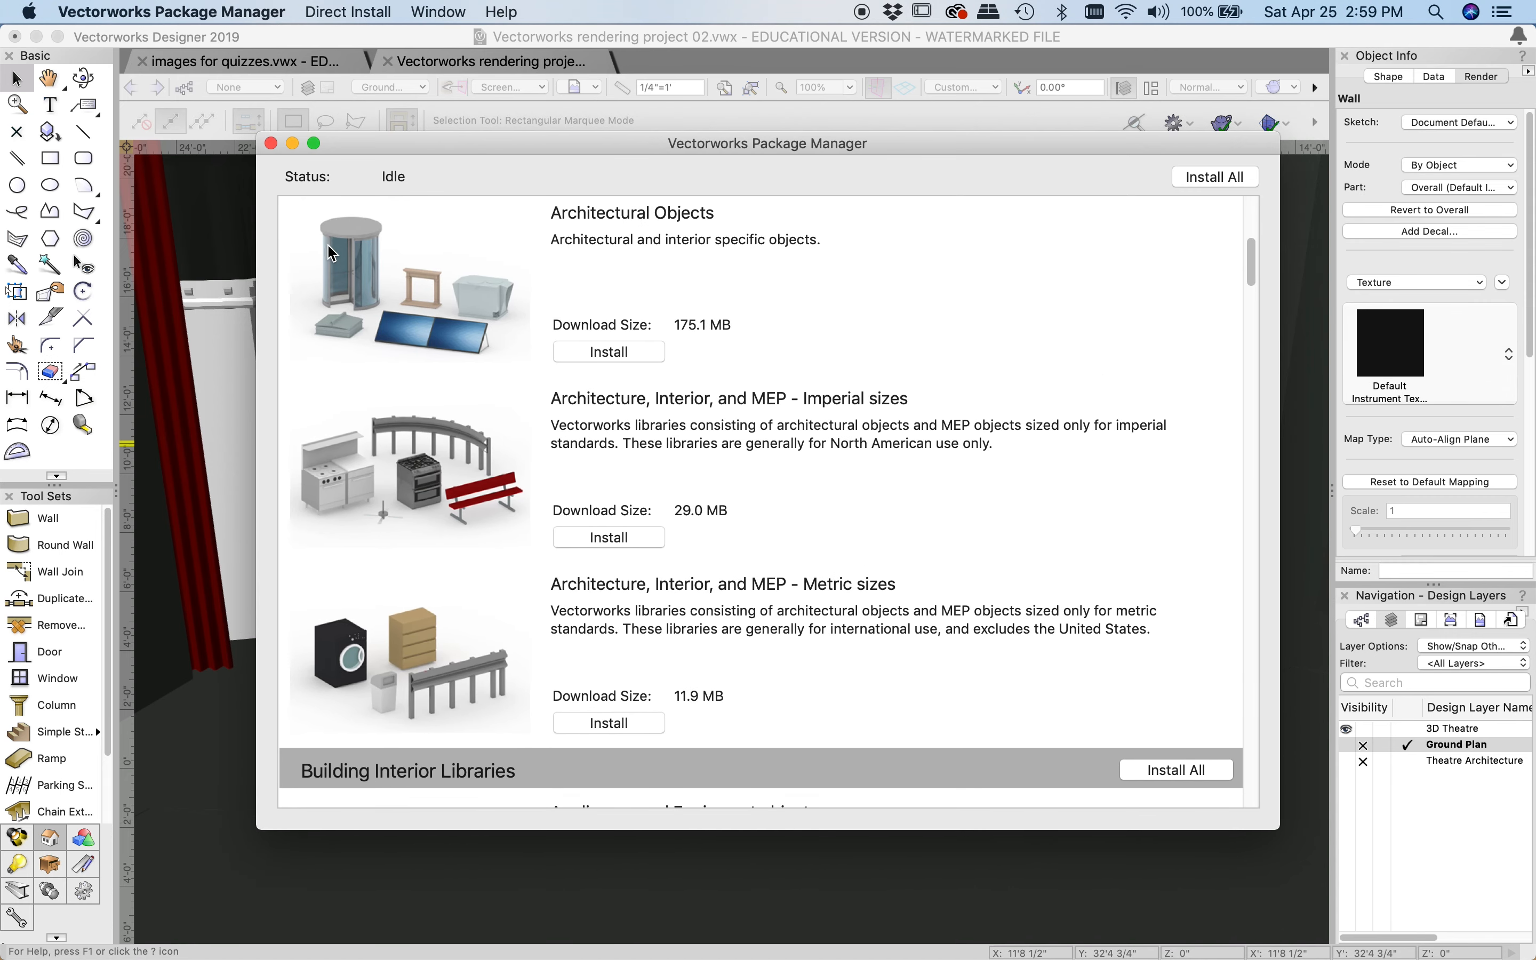
scroll(949, 354, down, 7)
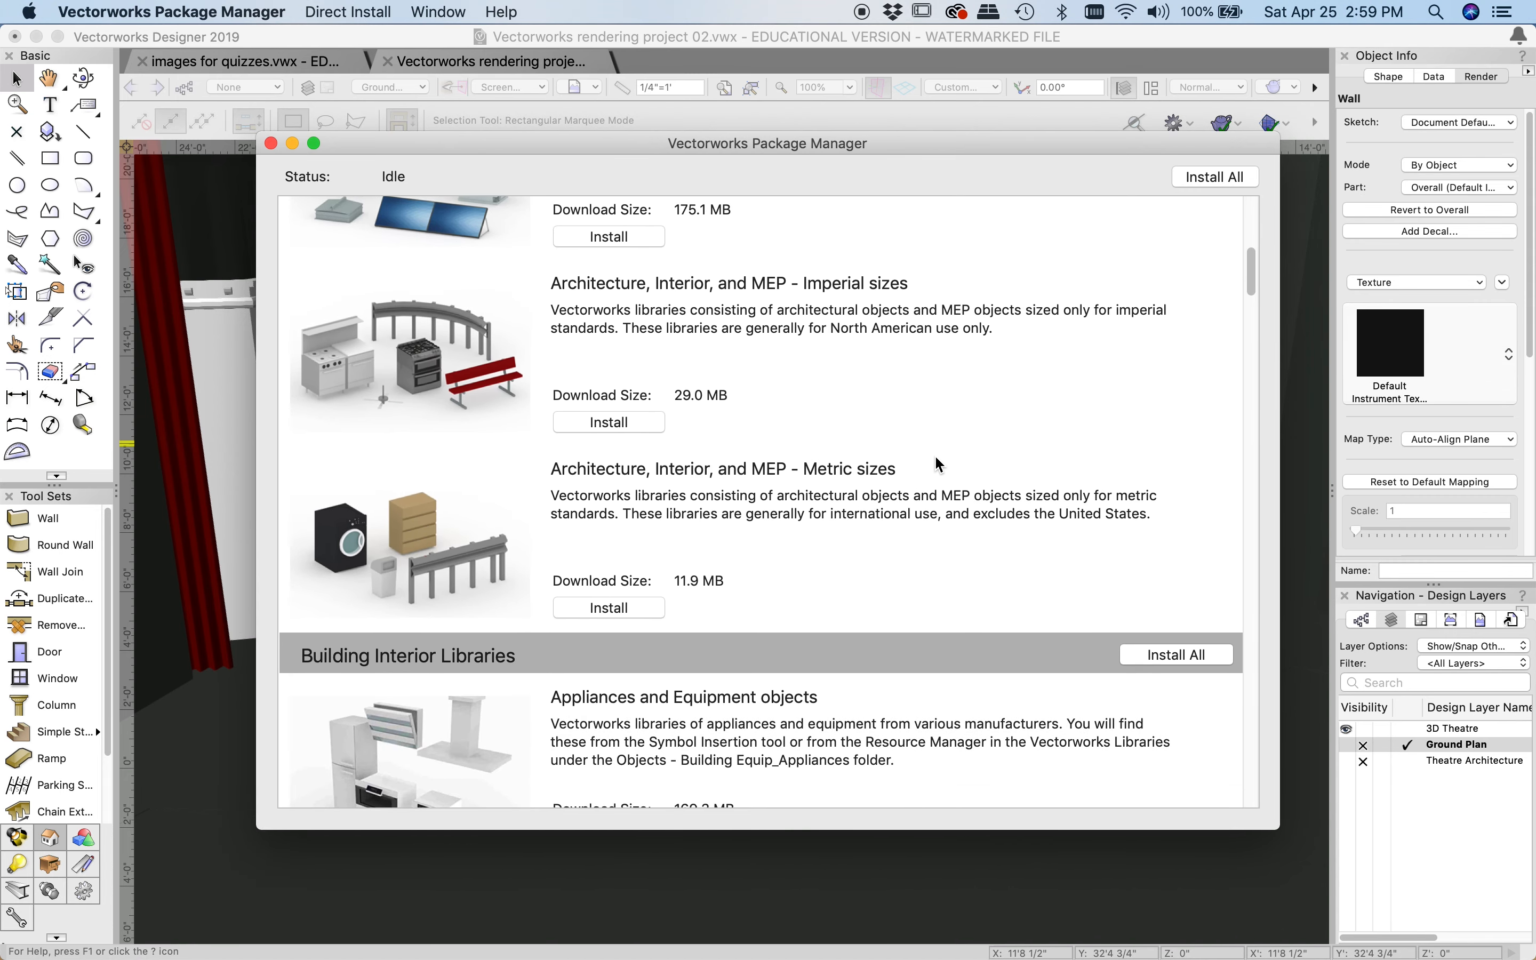
scroll(936, 457, down, 8)
scroll(914, 456, up, 11)
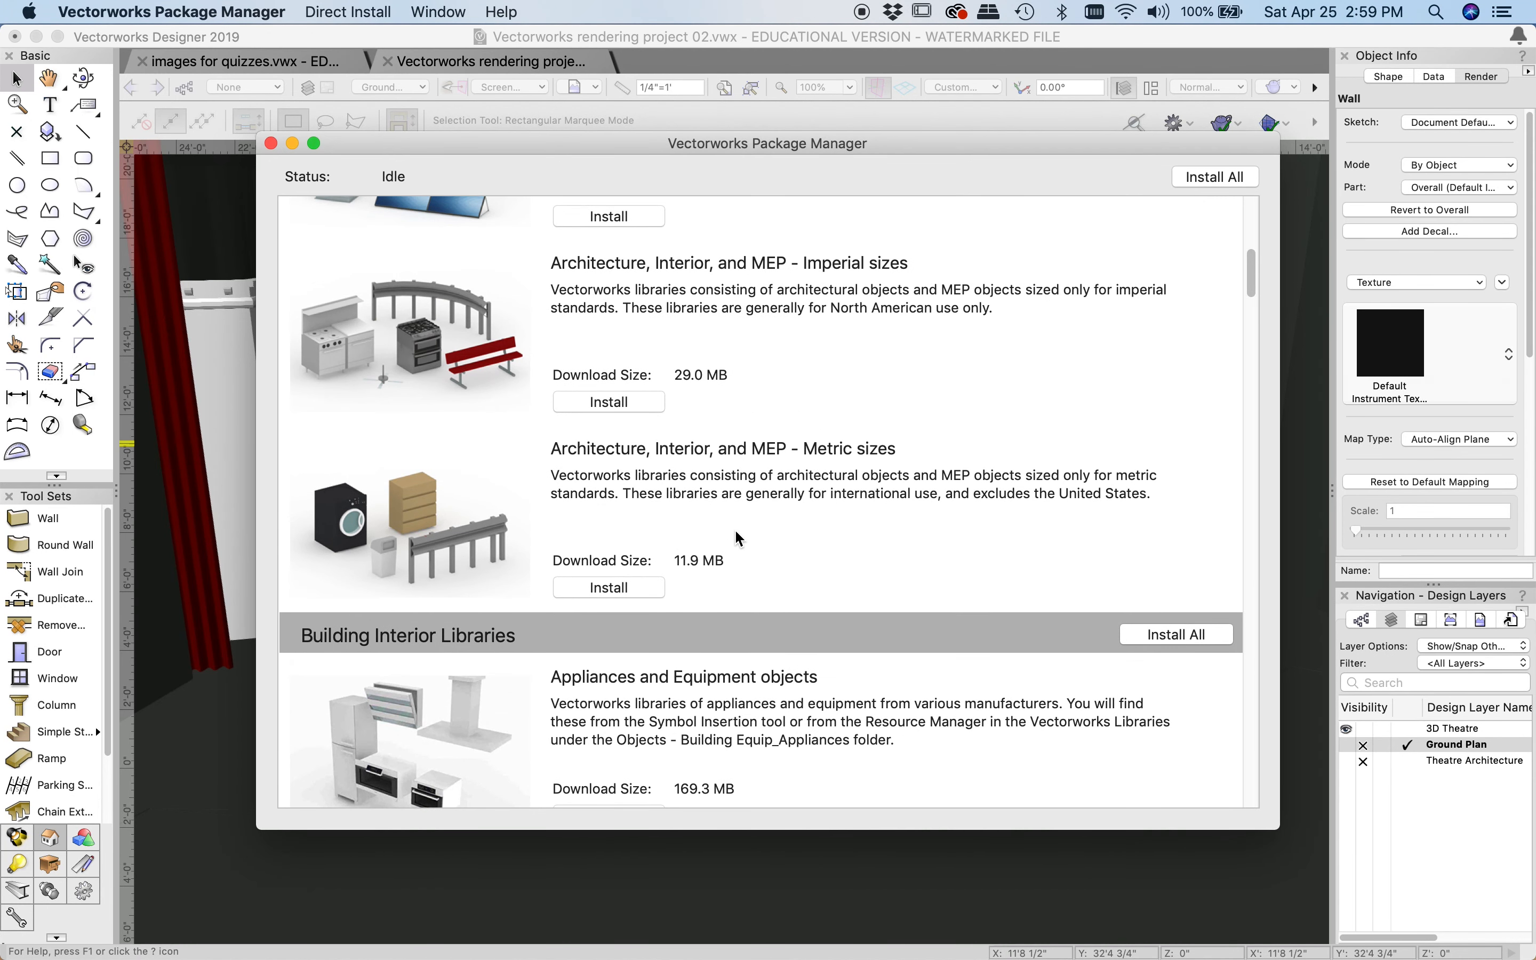
scroll(1007, 527, down, 6)
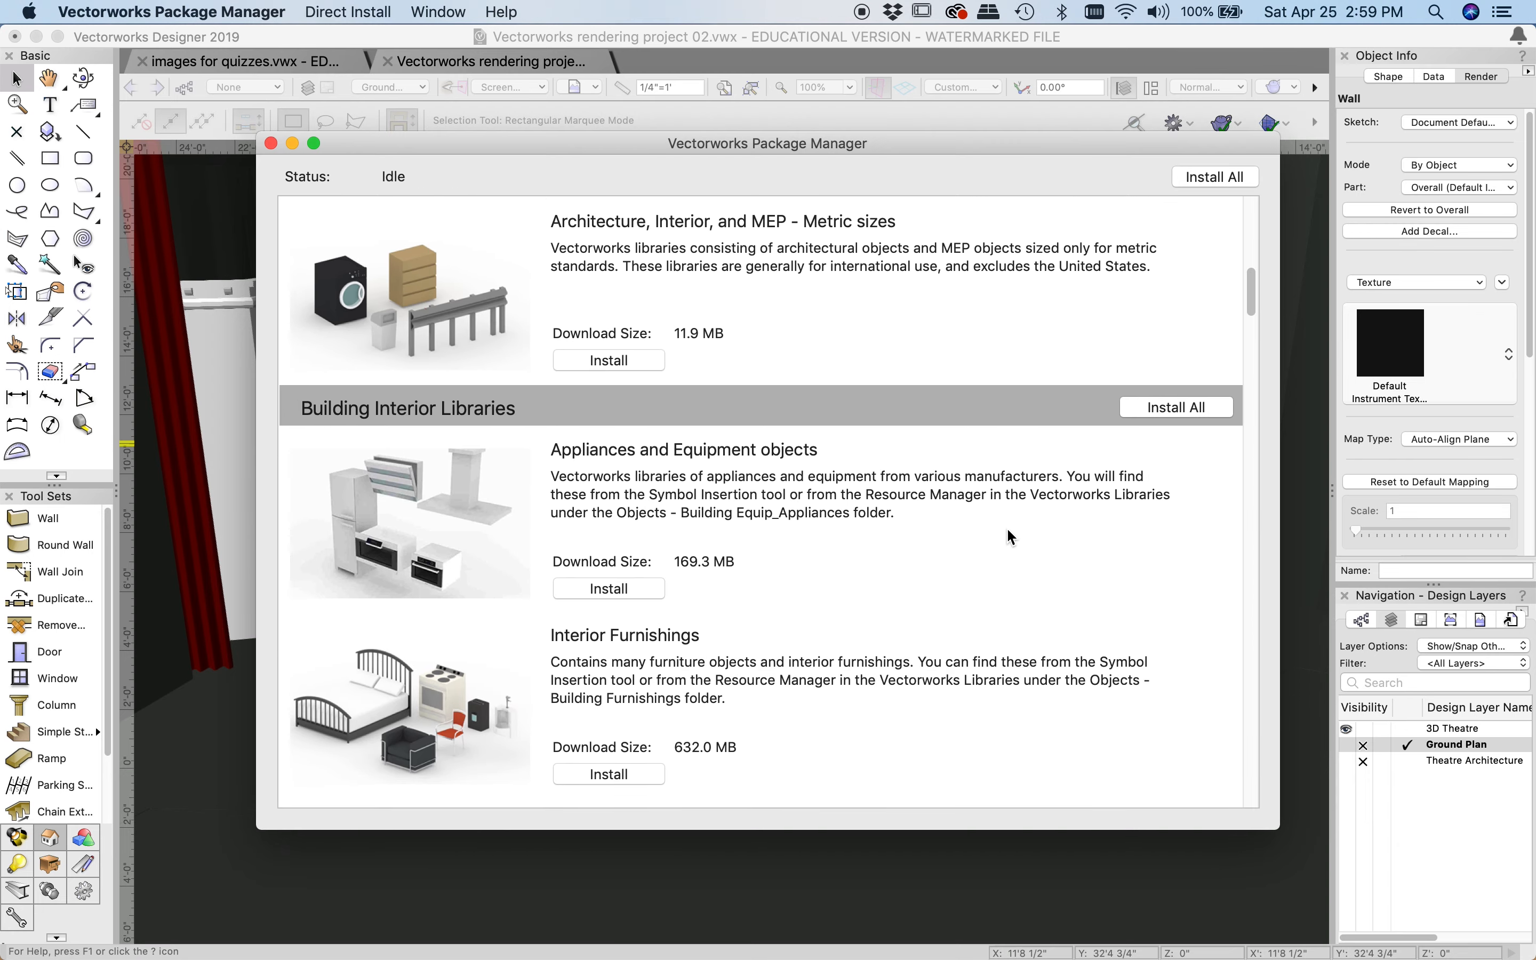
scroll(909, 556, down, 7)
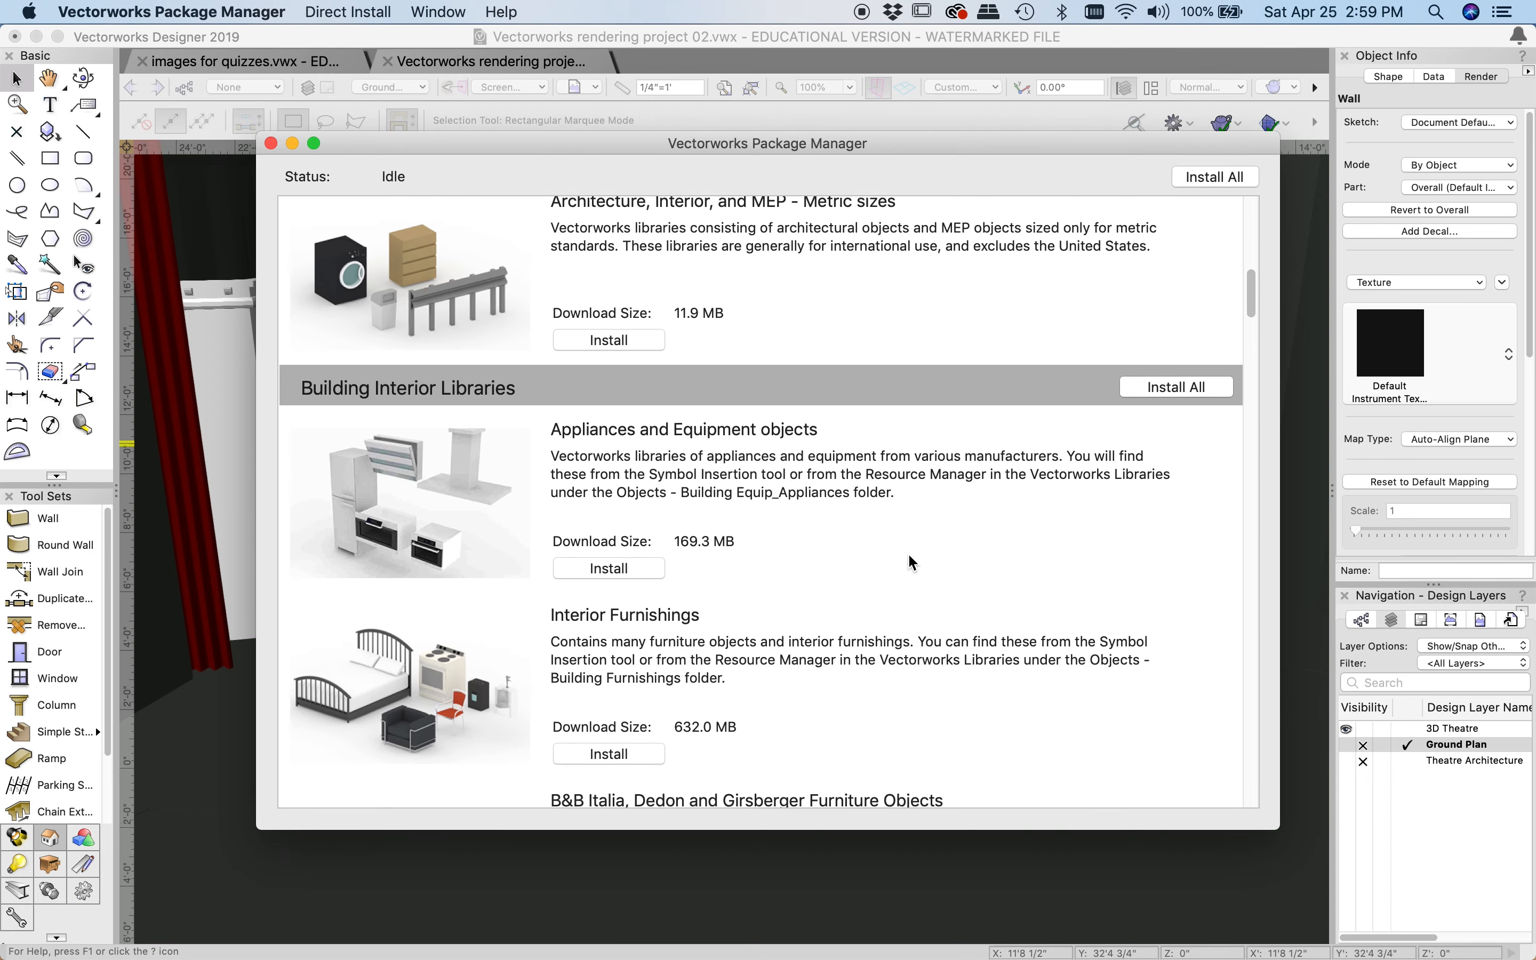
- Examine the Landscape and Site, Spotlight and Renderworks library packages offered for download, and close the Package Manager
scroll(909, 554, down, 20)
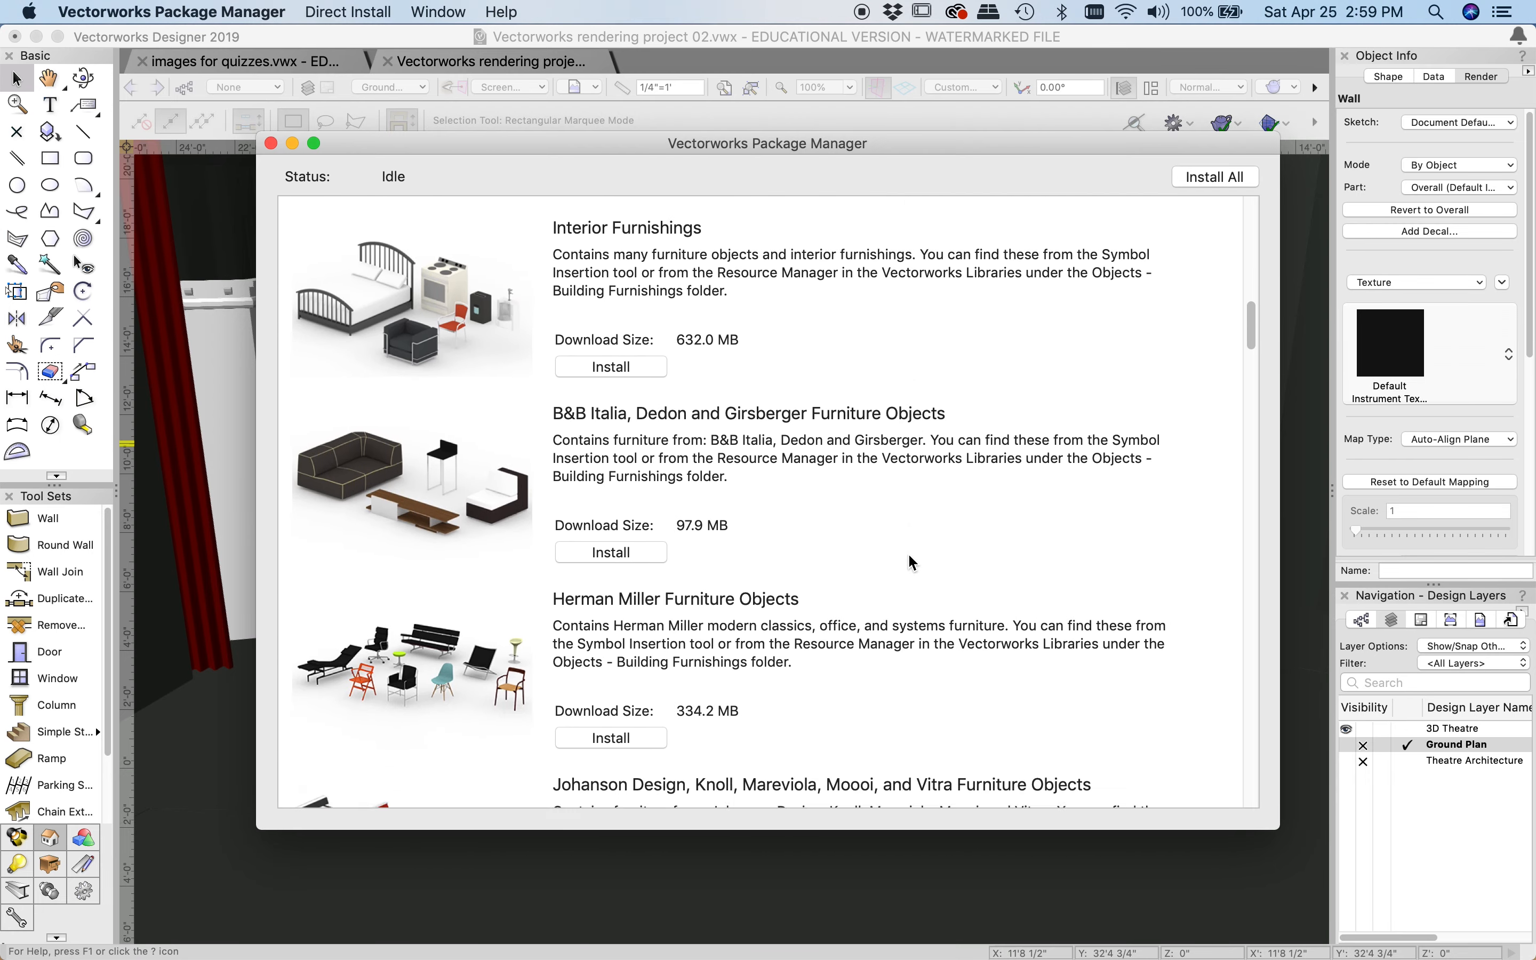
scroll(909, 556, down, 20)
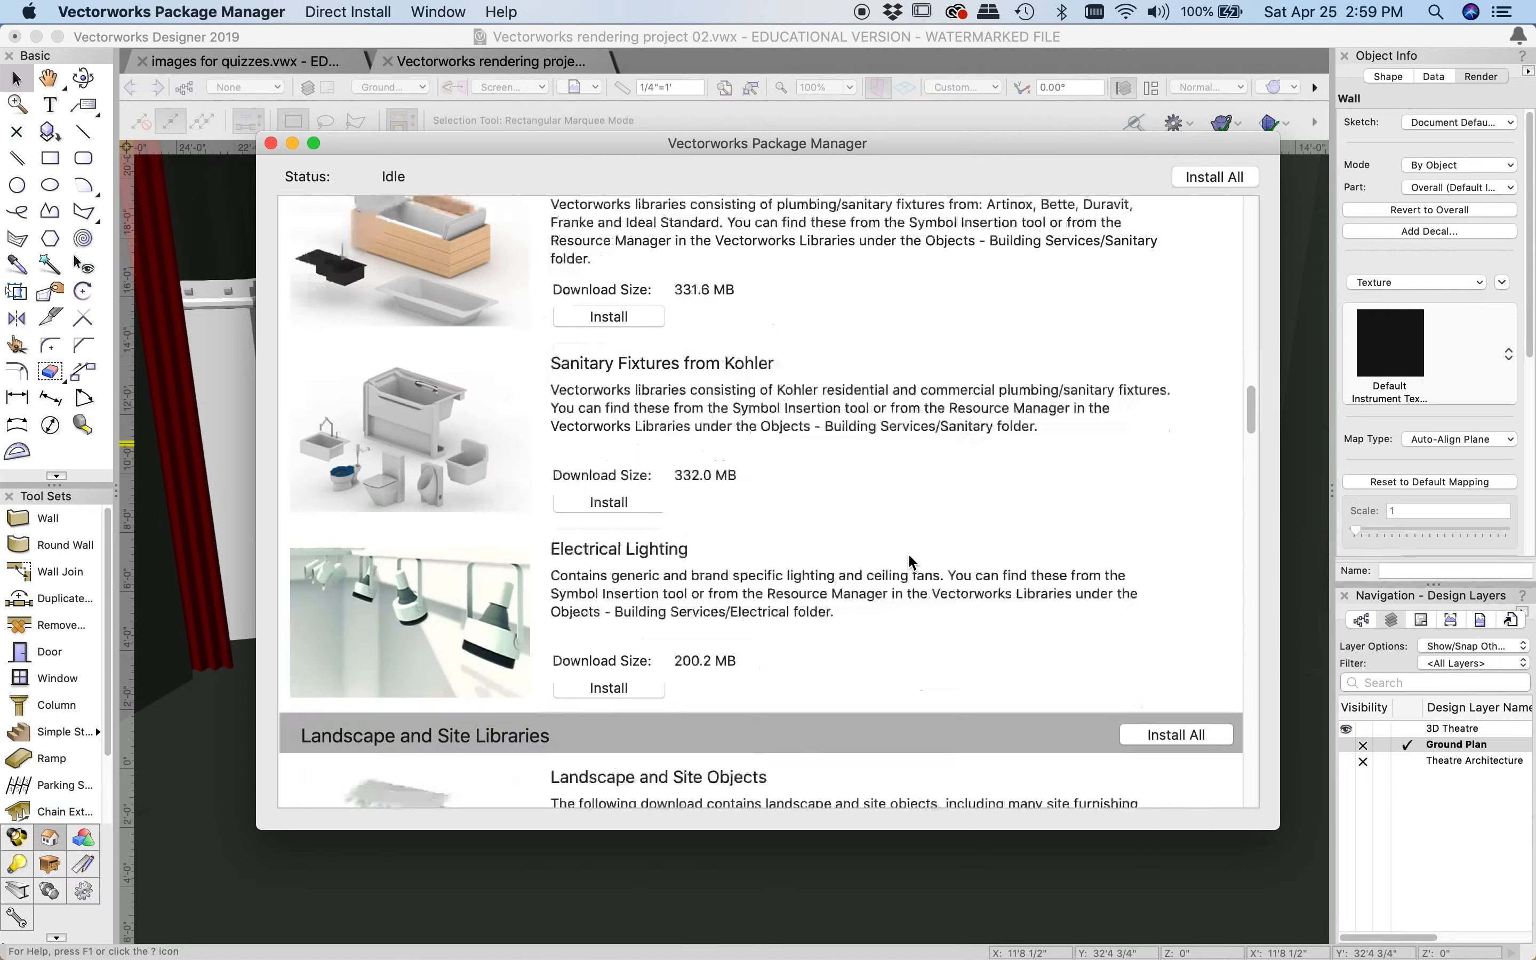
scroll(911, 557, down, 20)
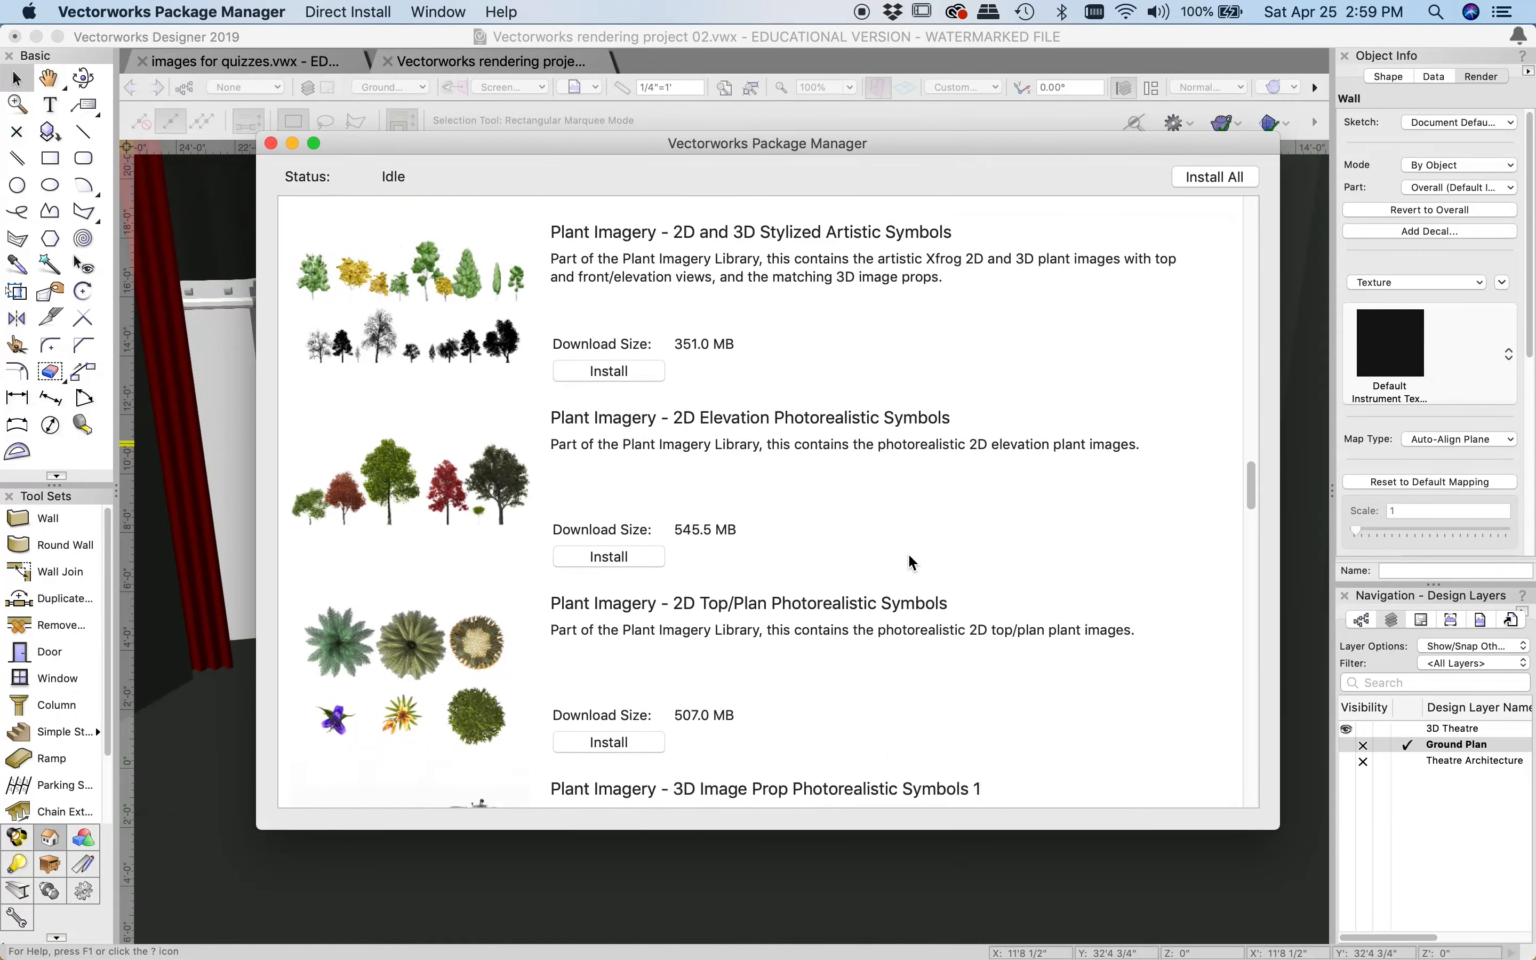
scroll(909, 556, down, 10)
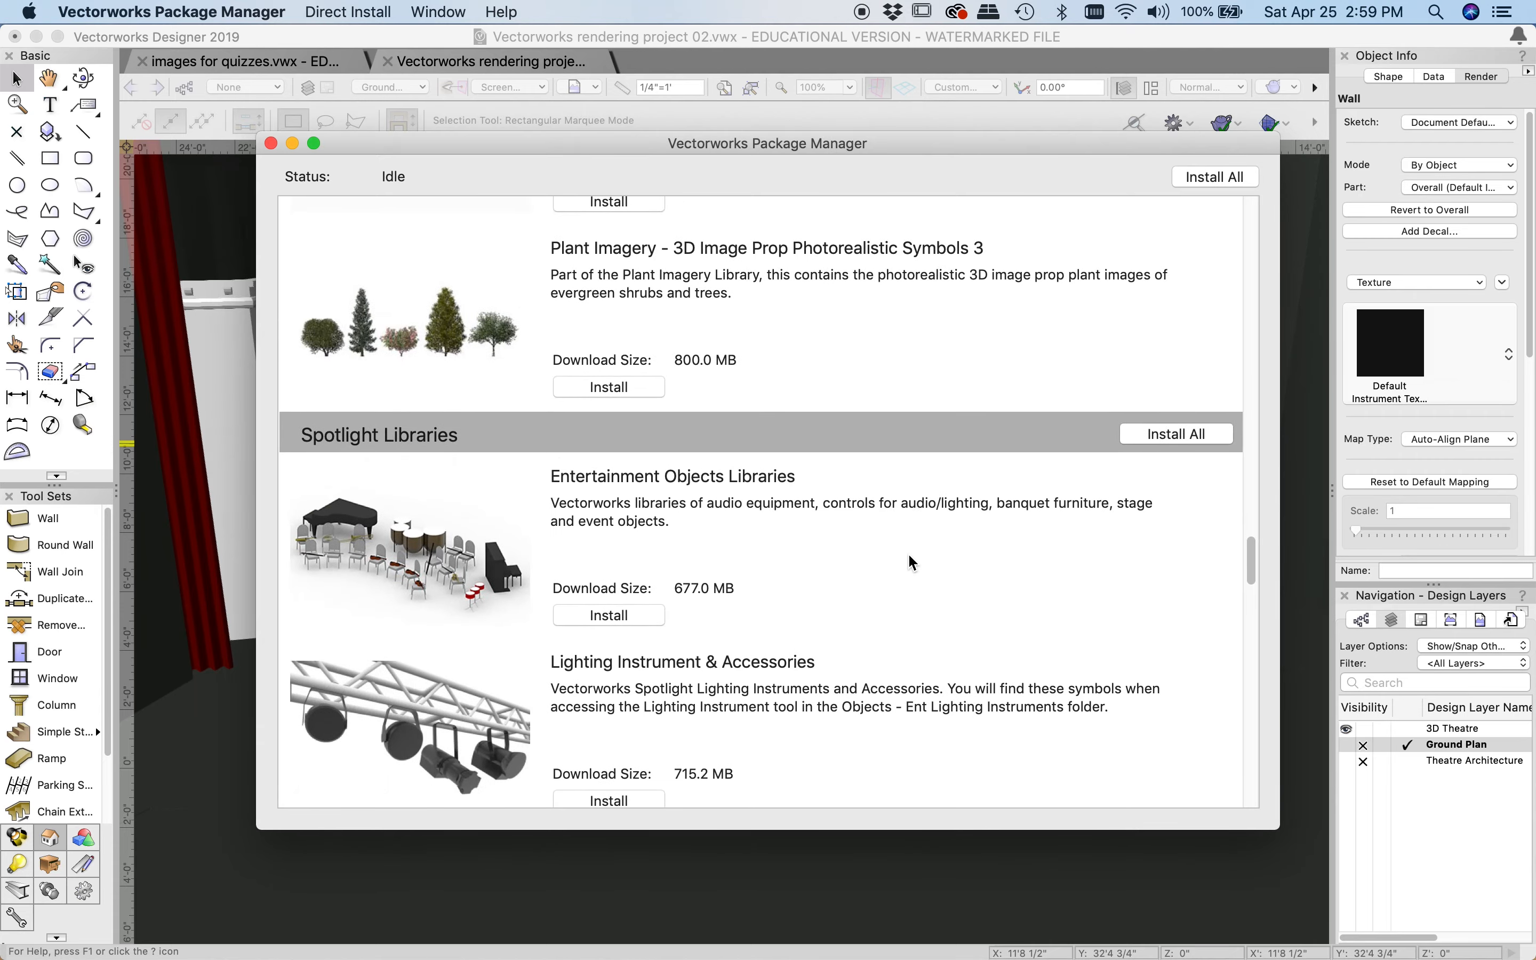
scroll(909, 556, down, 12)
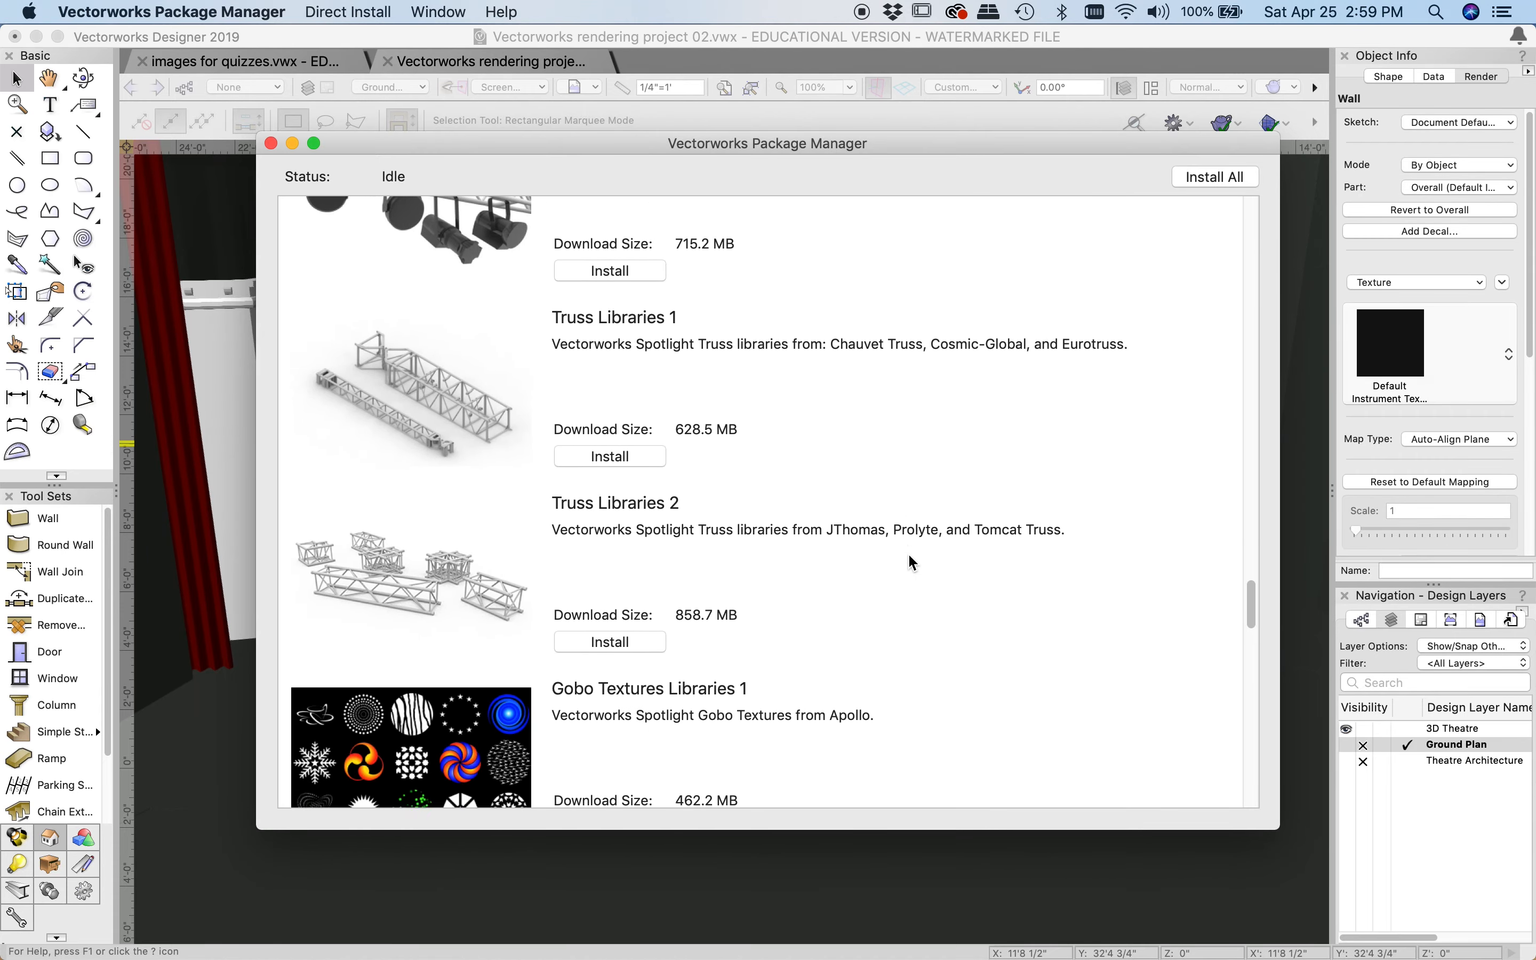
scroll(909, 557, down, 3)
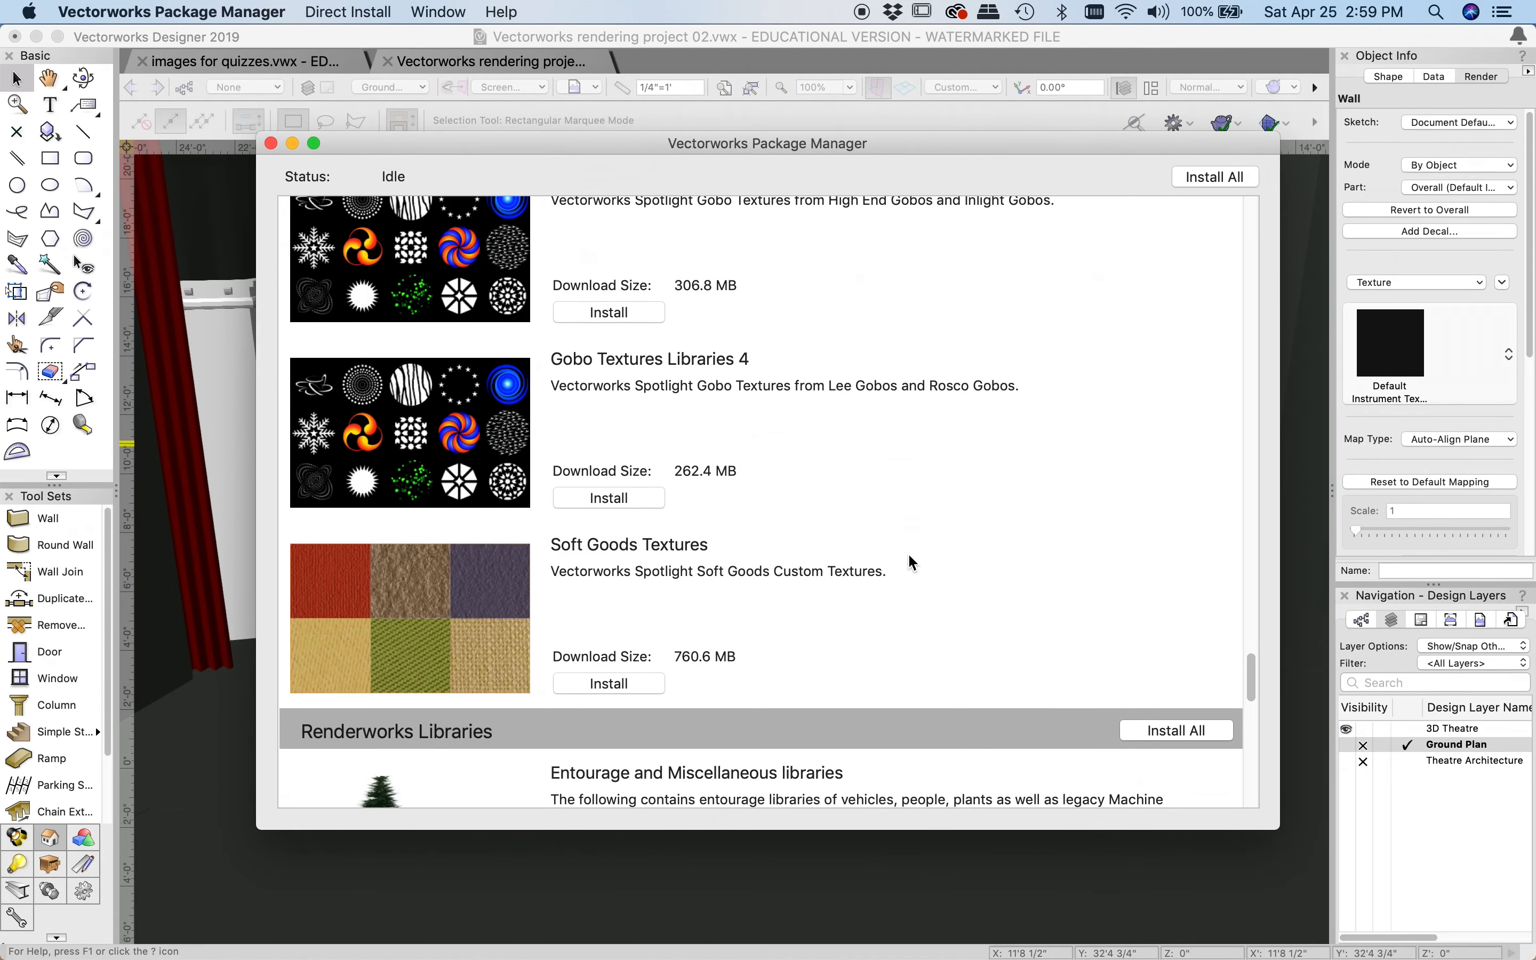
scroll(909, 559, up, 3)
scroll(882, 473, down, 1)
scroll(882, 474, right, 1)
scroll(882, 473, down, 5)
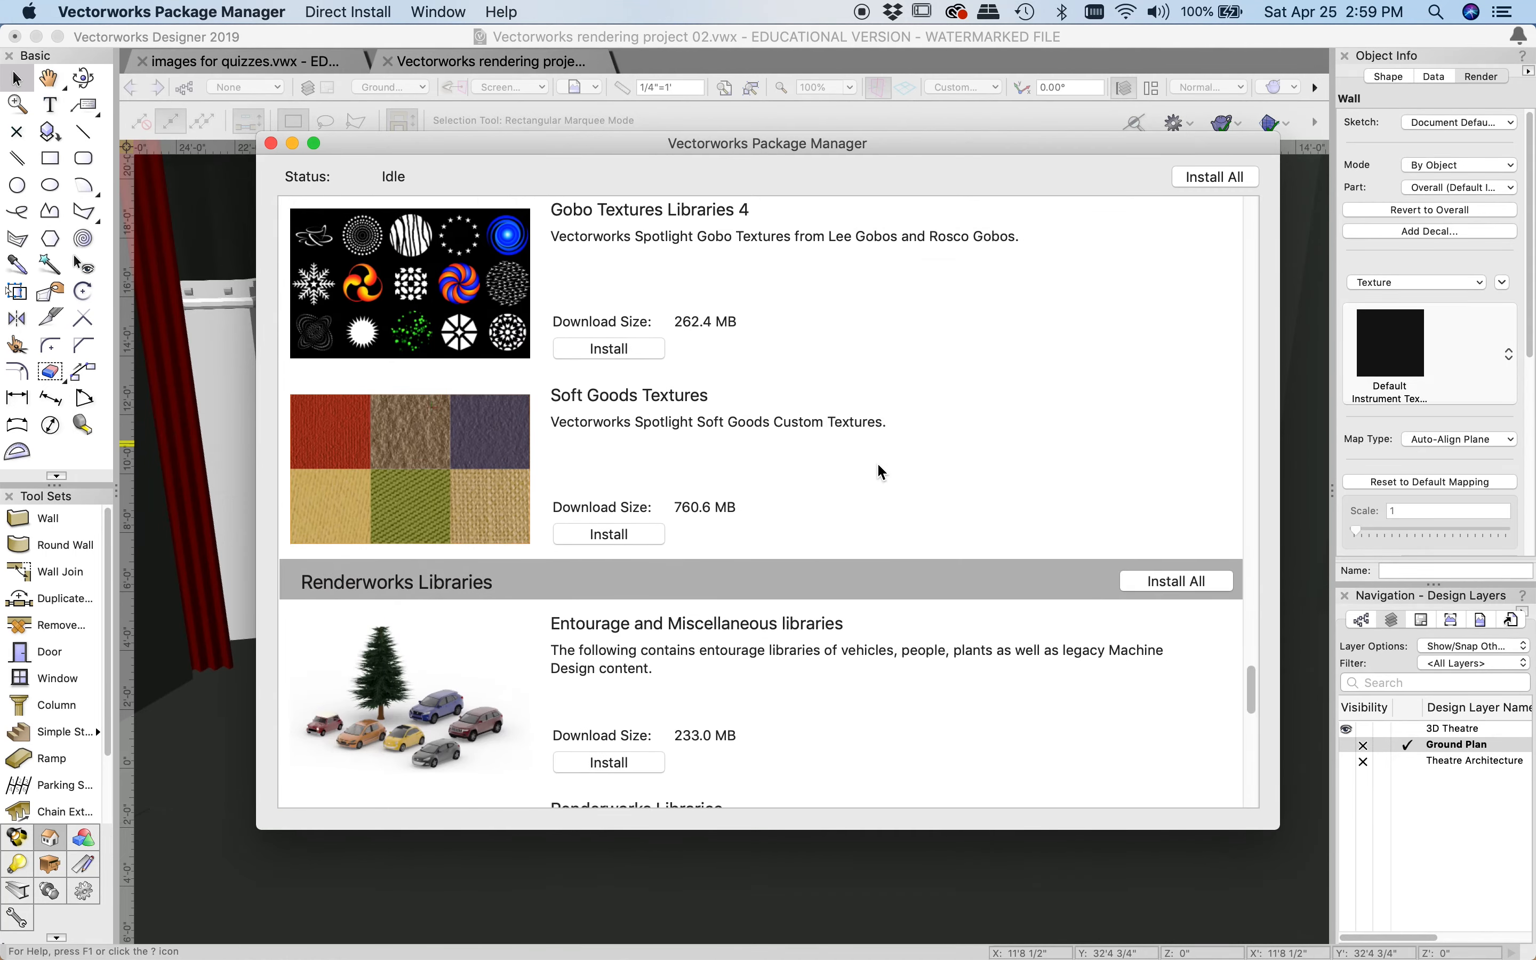
scroll(892, 480, down, 13)
scroll(891, 481, right, 1)
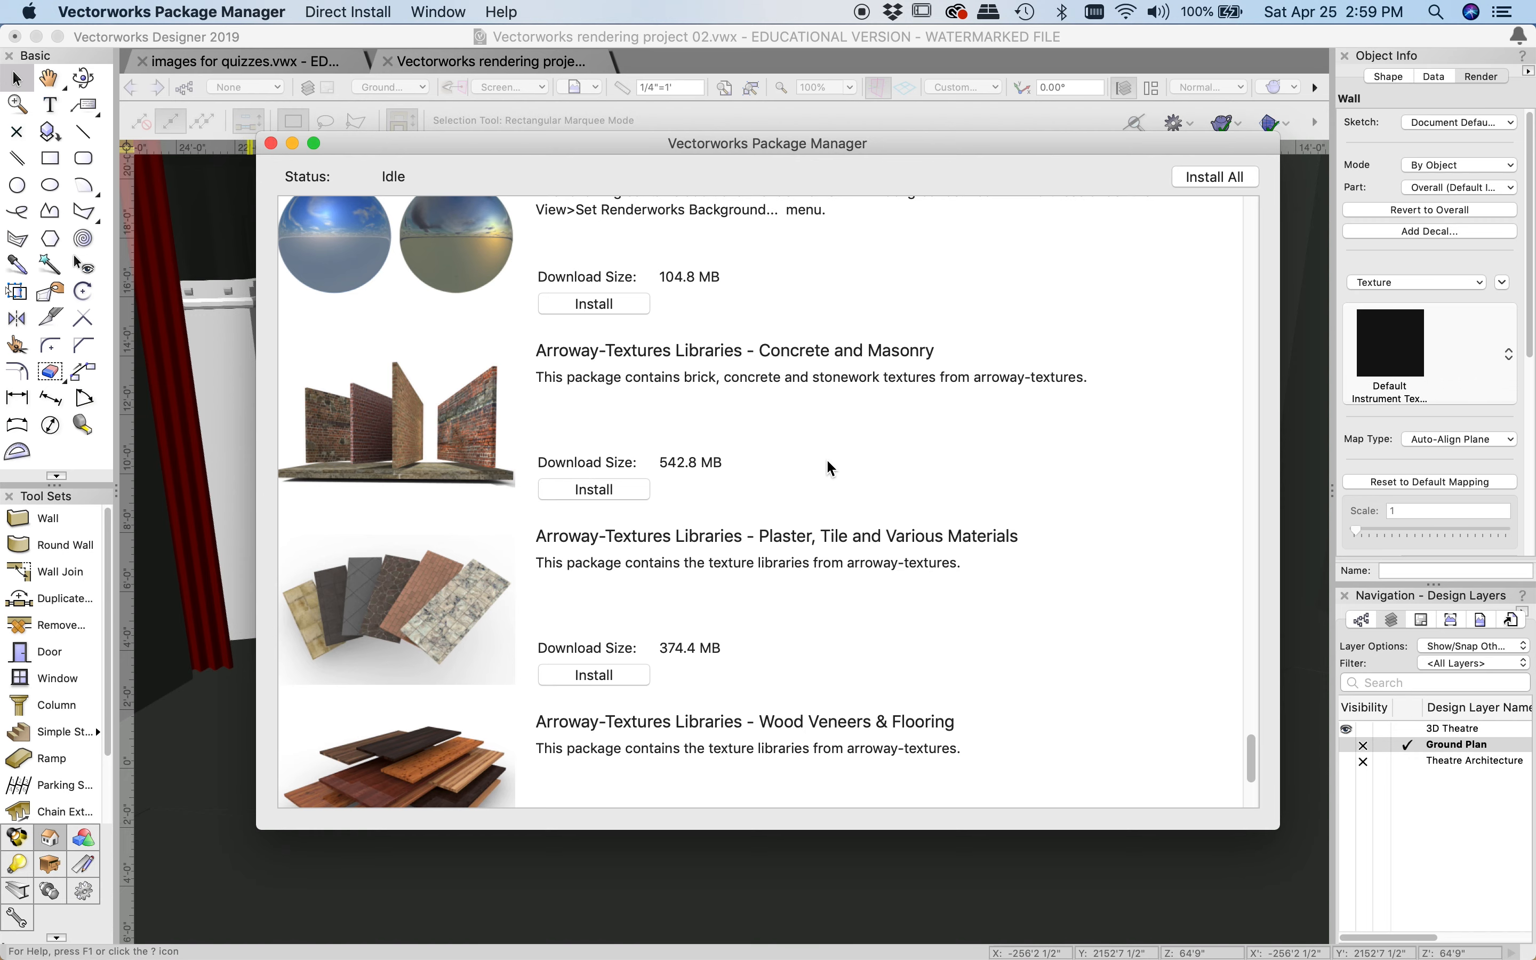
scroll(856, 454, up, 10)
scroll(854, 450, up, 8)
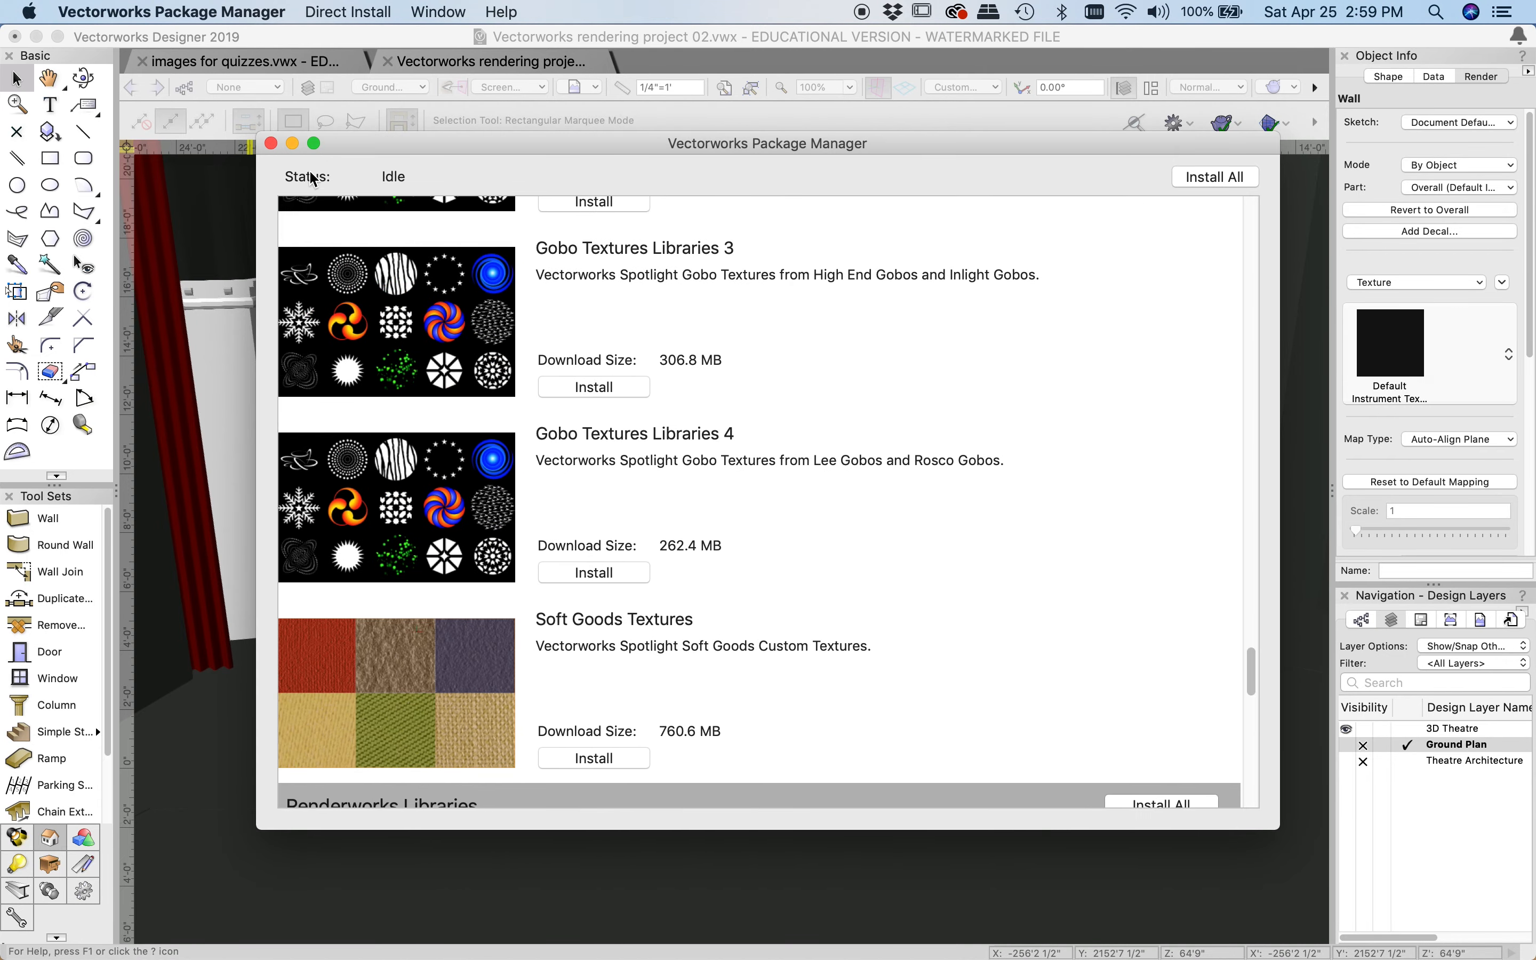
click(270, 143)
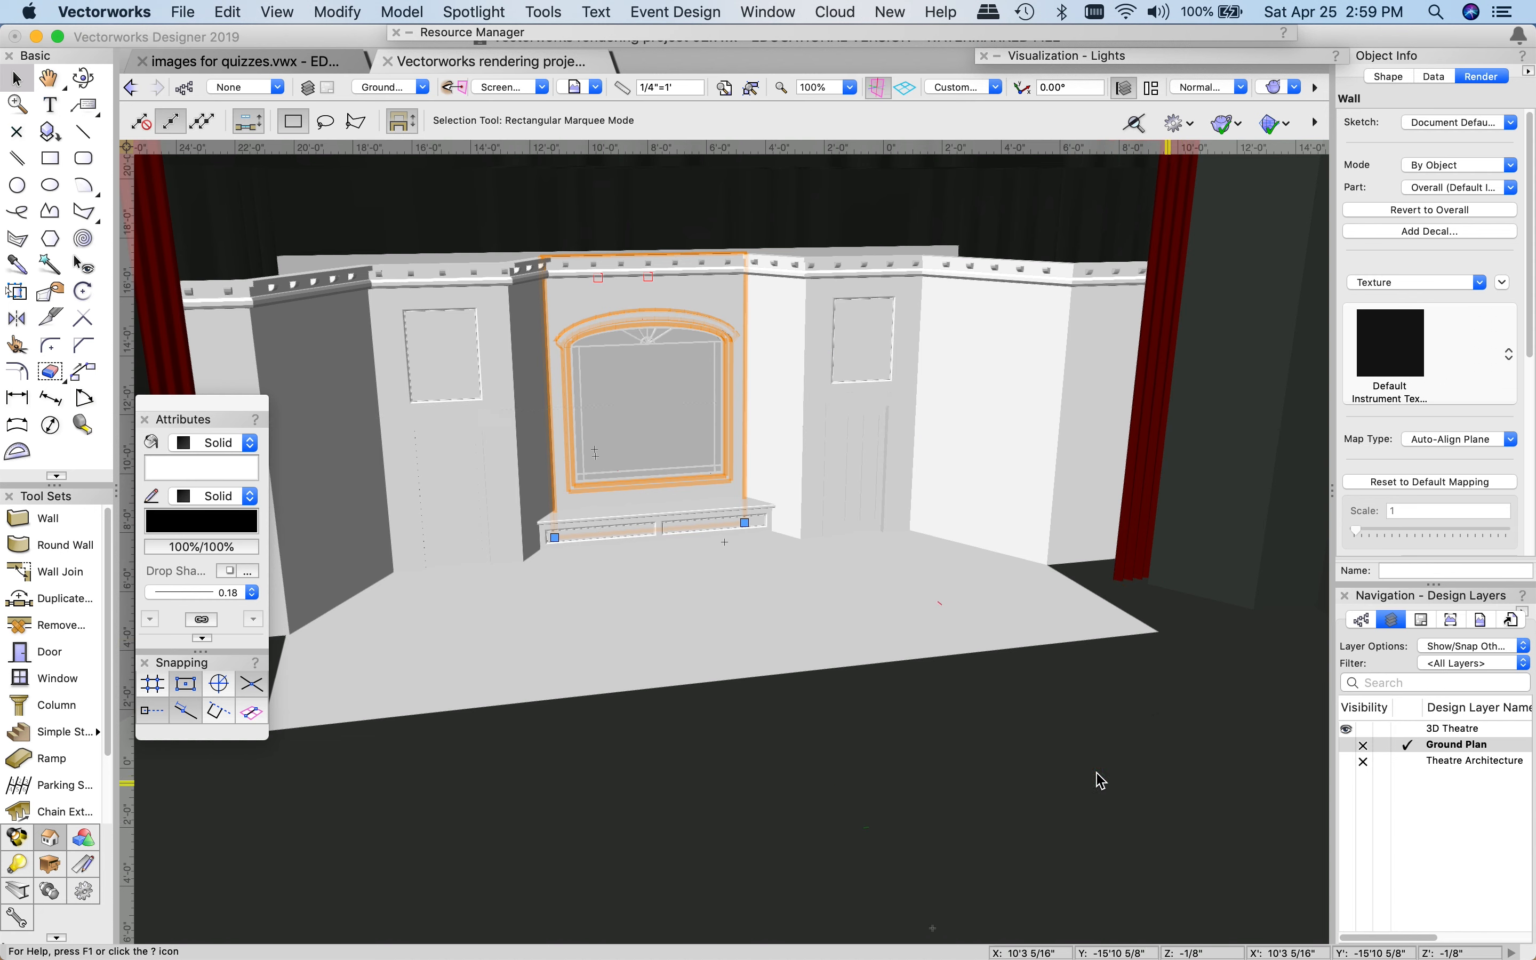
- Reopen the selected wall's texture picker and view the textures in Misc_arroway-textures Building Materials 01.vwx
click(1396, 351)
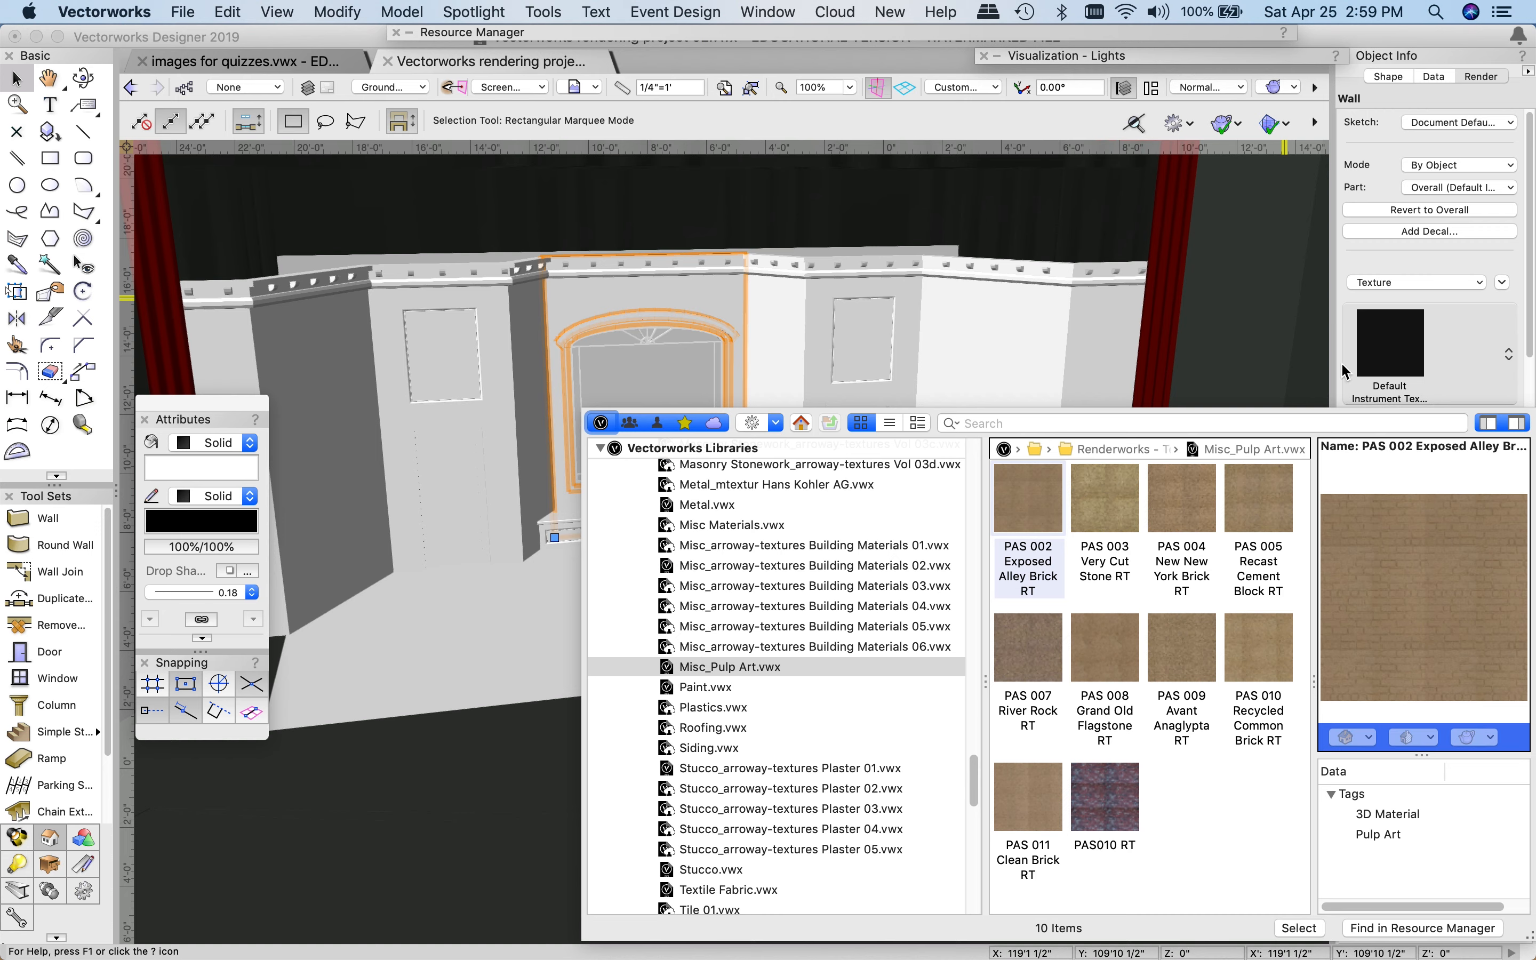
click(731, 547)
scroll(710, 559, up, 10)
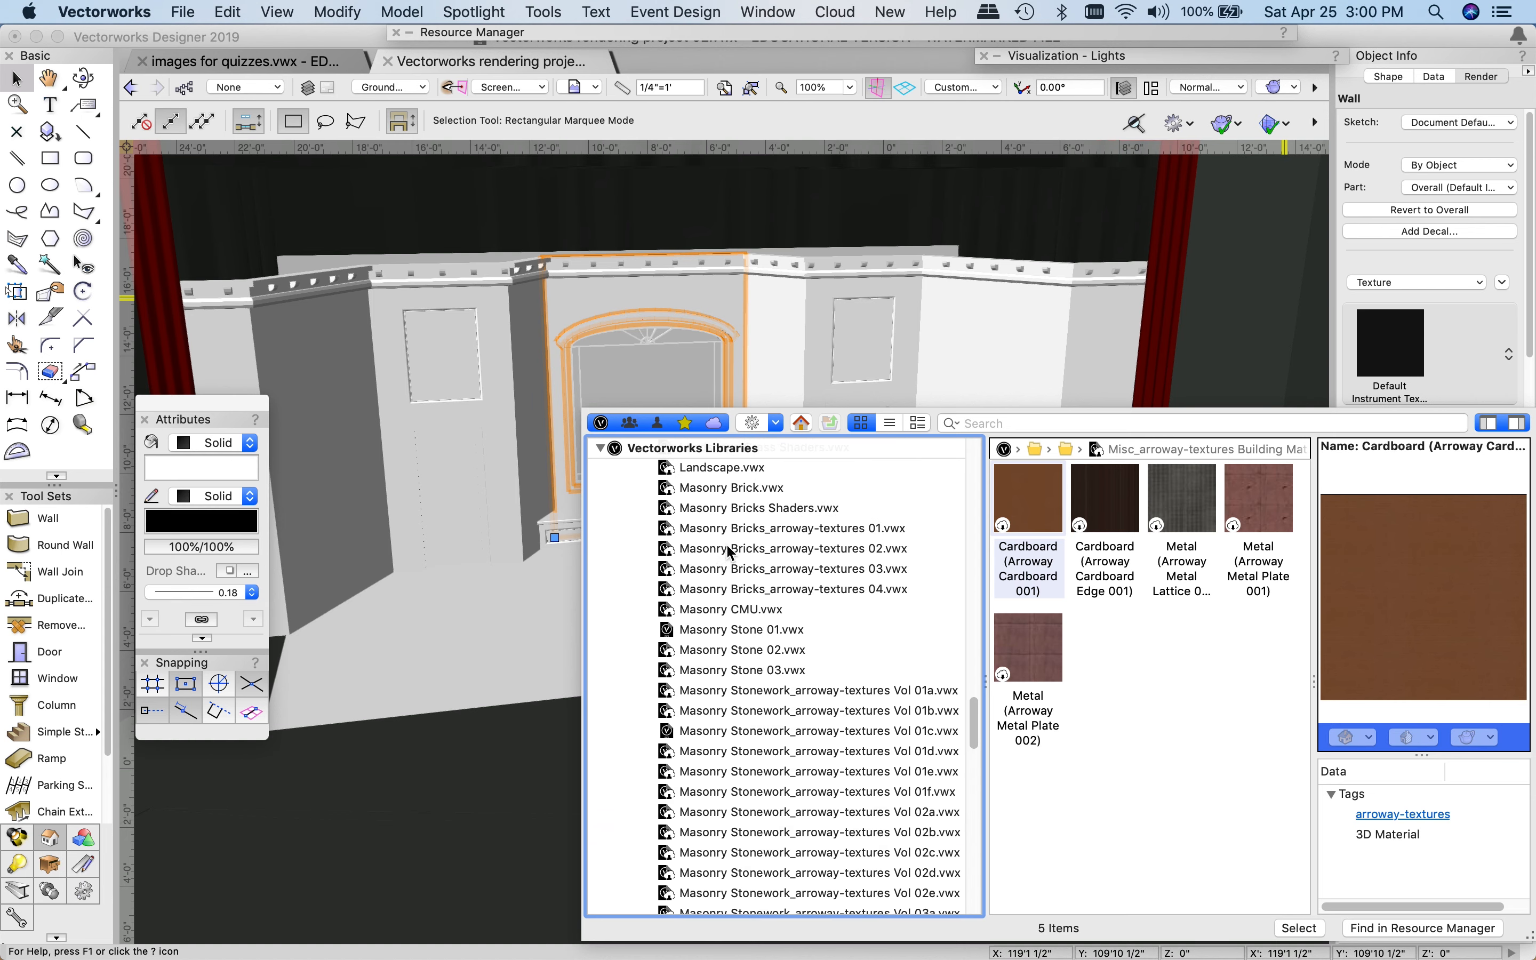
scroll(730, 552, up, 7)
scroll(724, 534, up, 8)
scroll(722, 533, up, 10)
scroll(827, 623, up, 6)
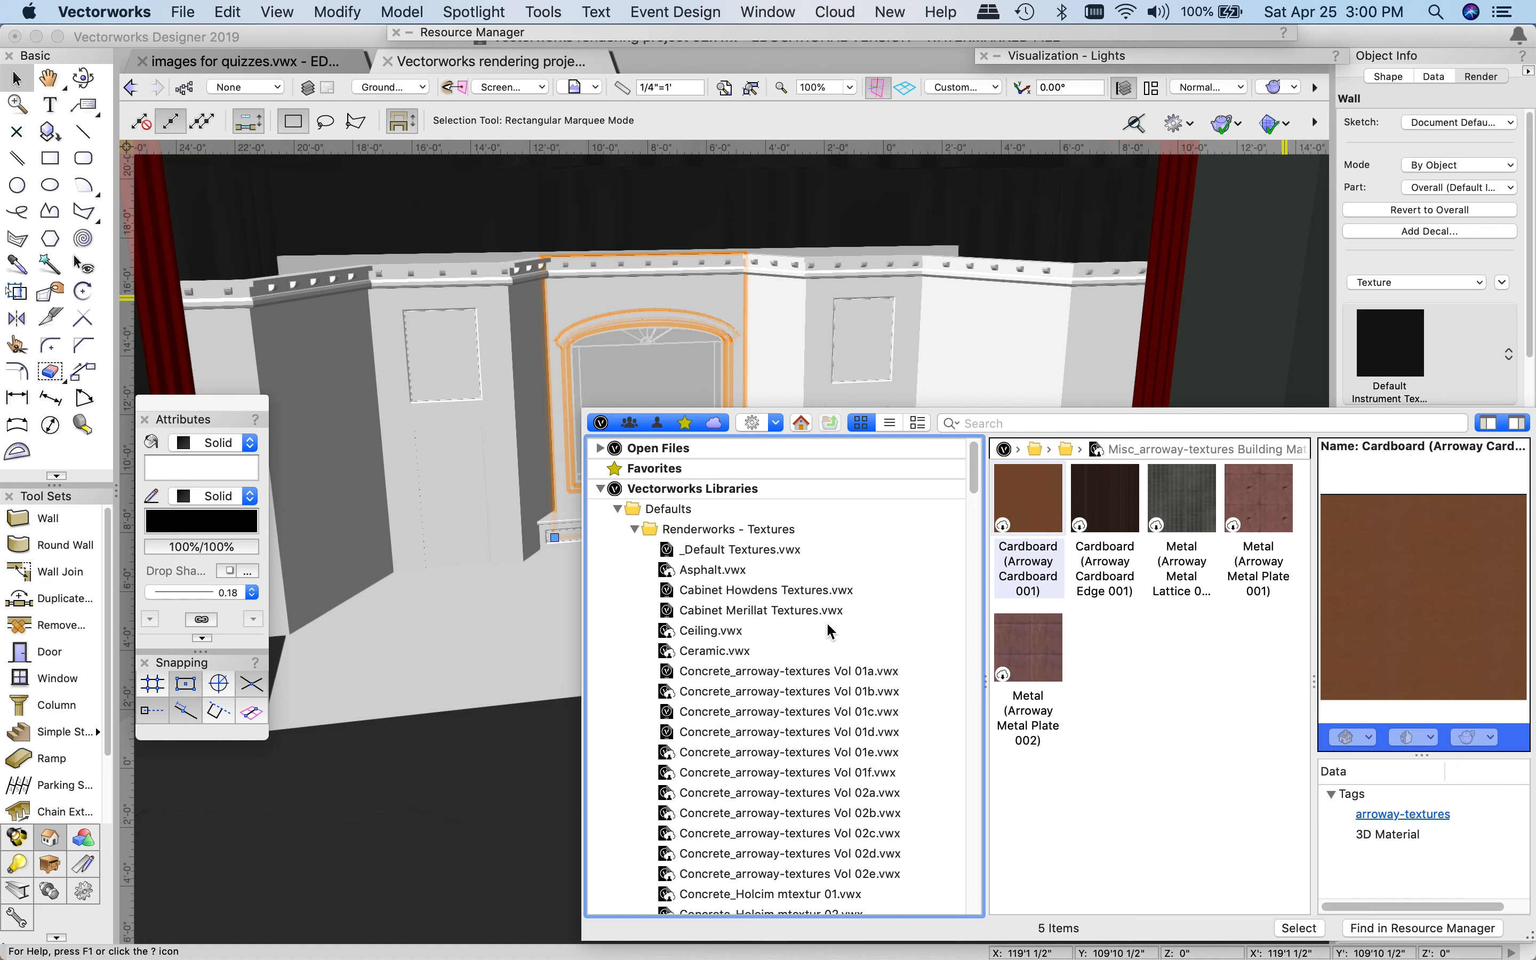
- Examine the Renderworks texture files from Concrete through Flooring and Hardscape to the Landscape and Masonry Brick files
scroll(782, 643, down, 5)
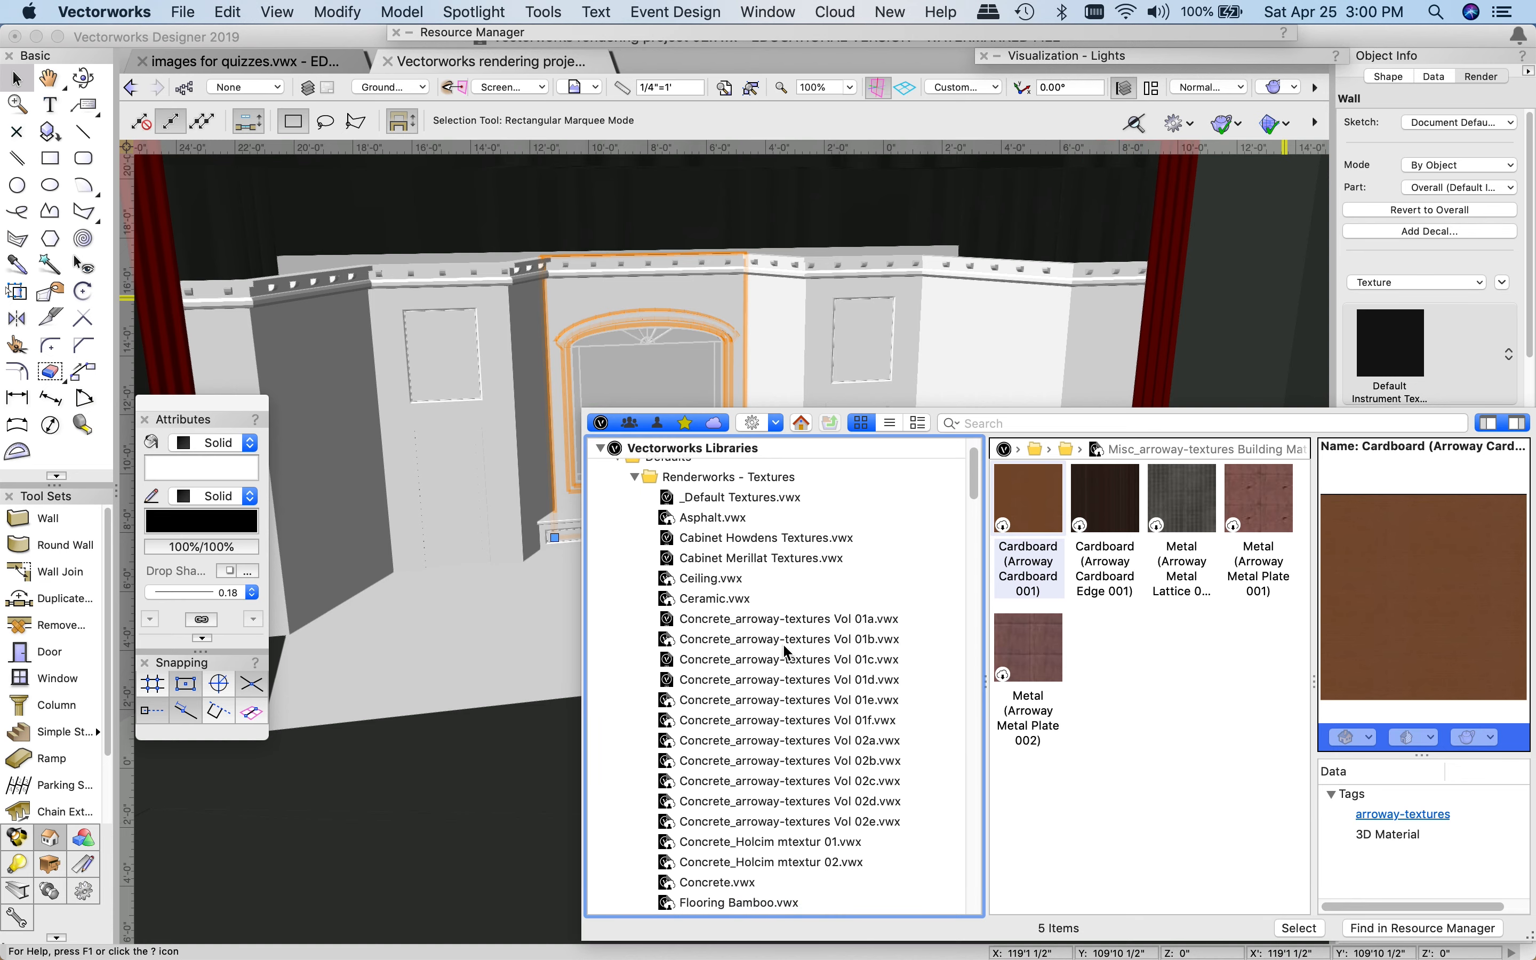
scroll(783, 644, down, 2)
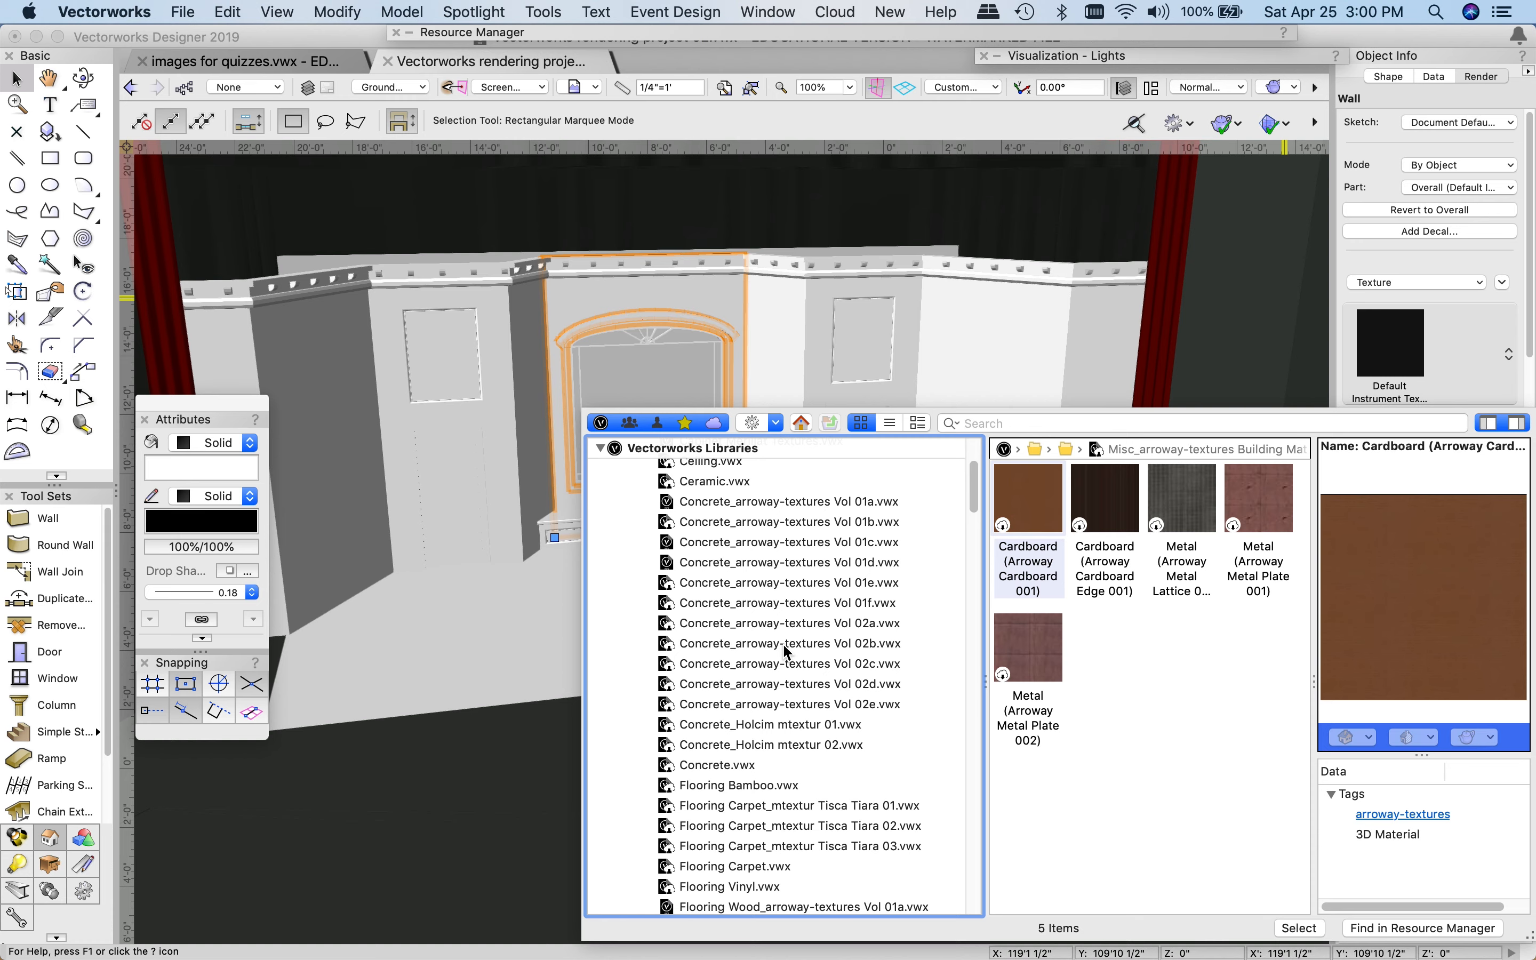
scroll(775, 540, down, 5)
scroll(775, 540, down, 3)
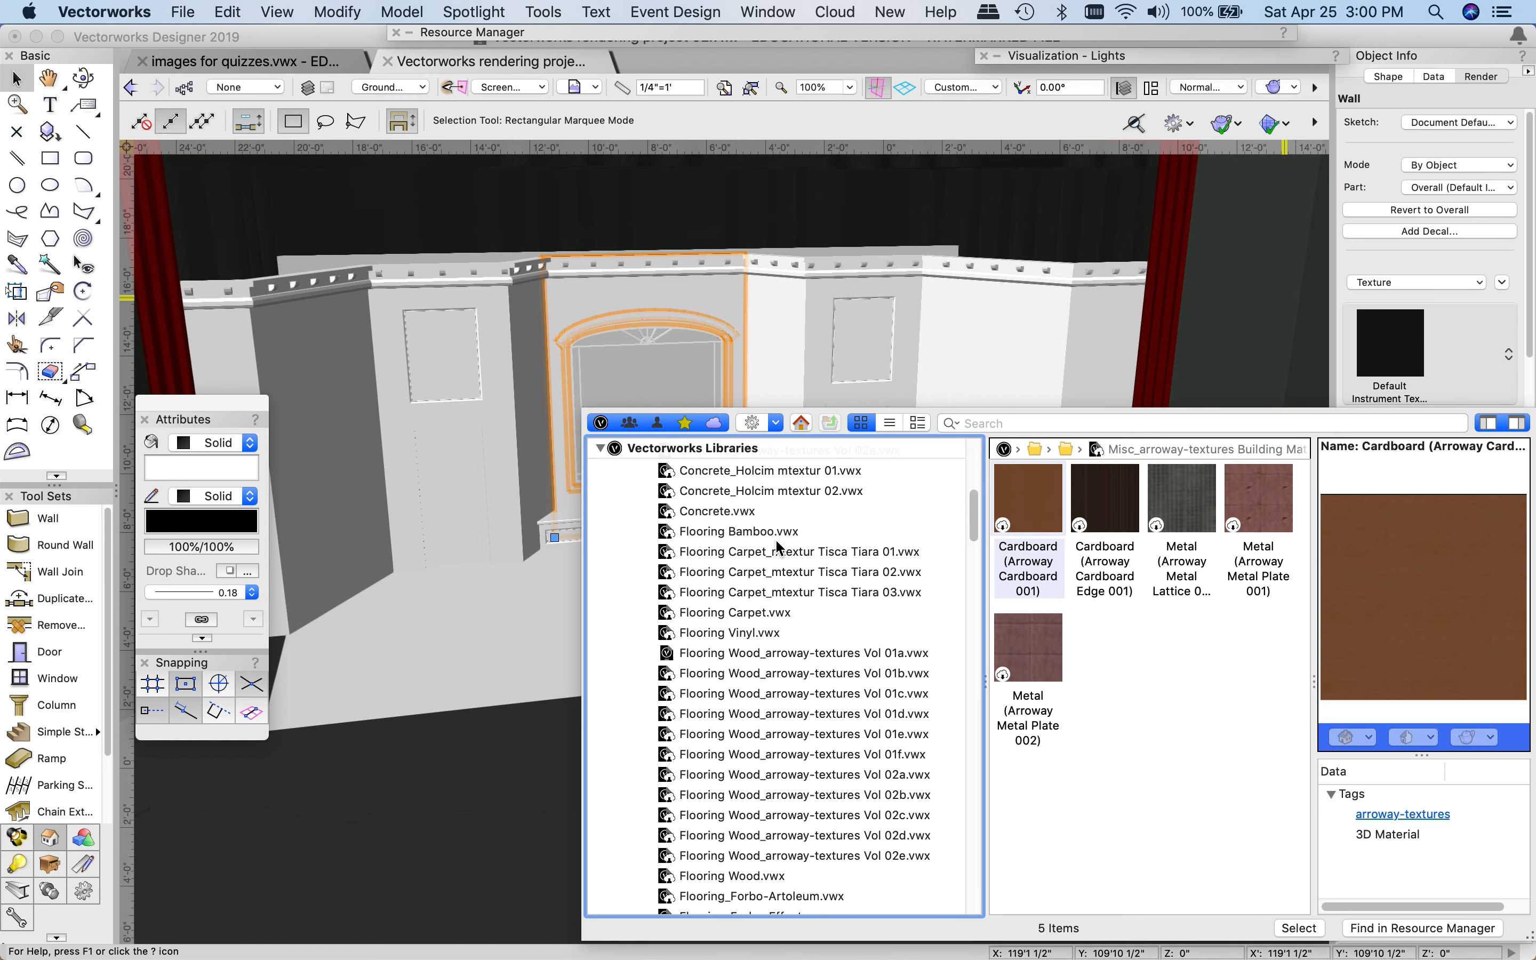
scroll(749, 576, down, 5)
scroll(749, 576, down, 5)
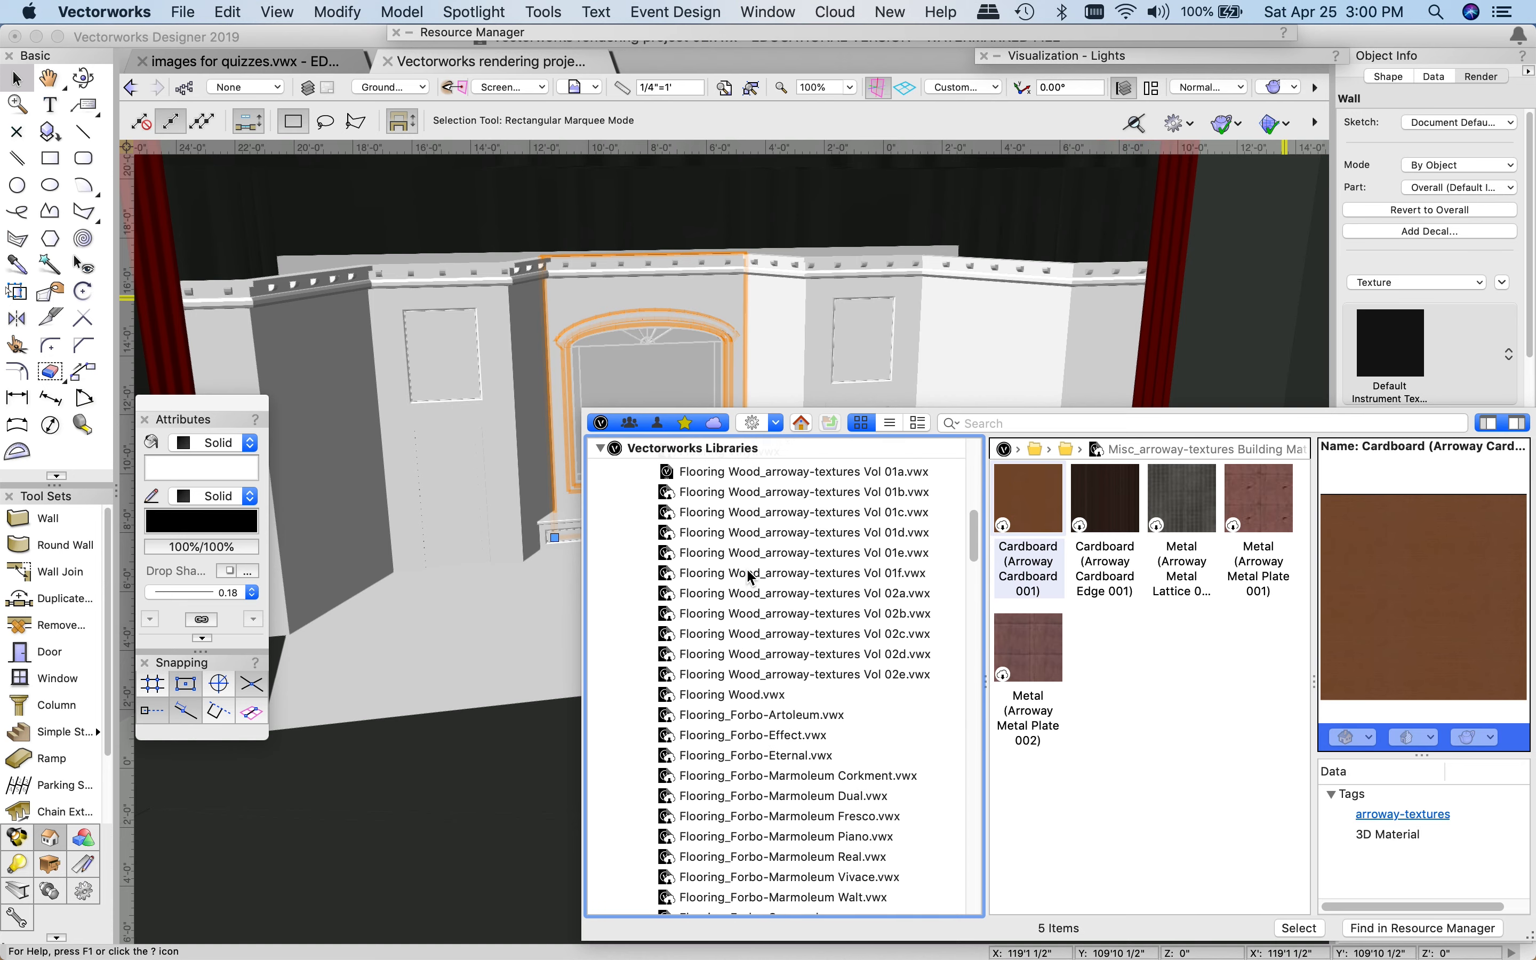
scroll(749, 576, down, 10)
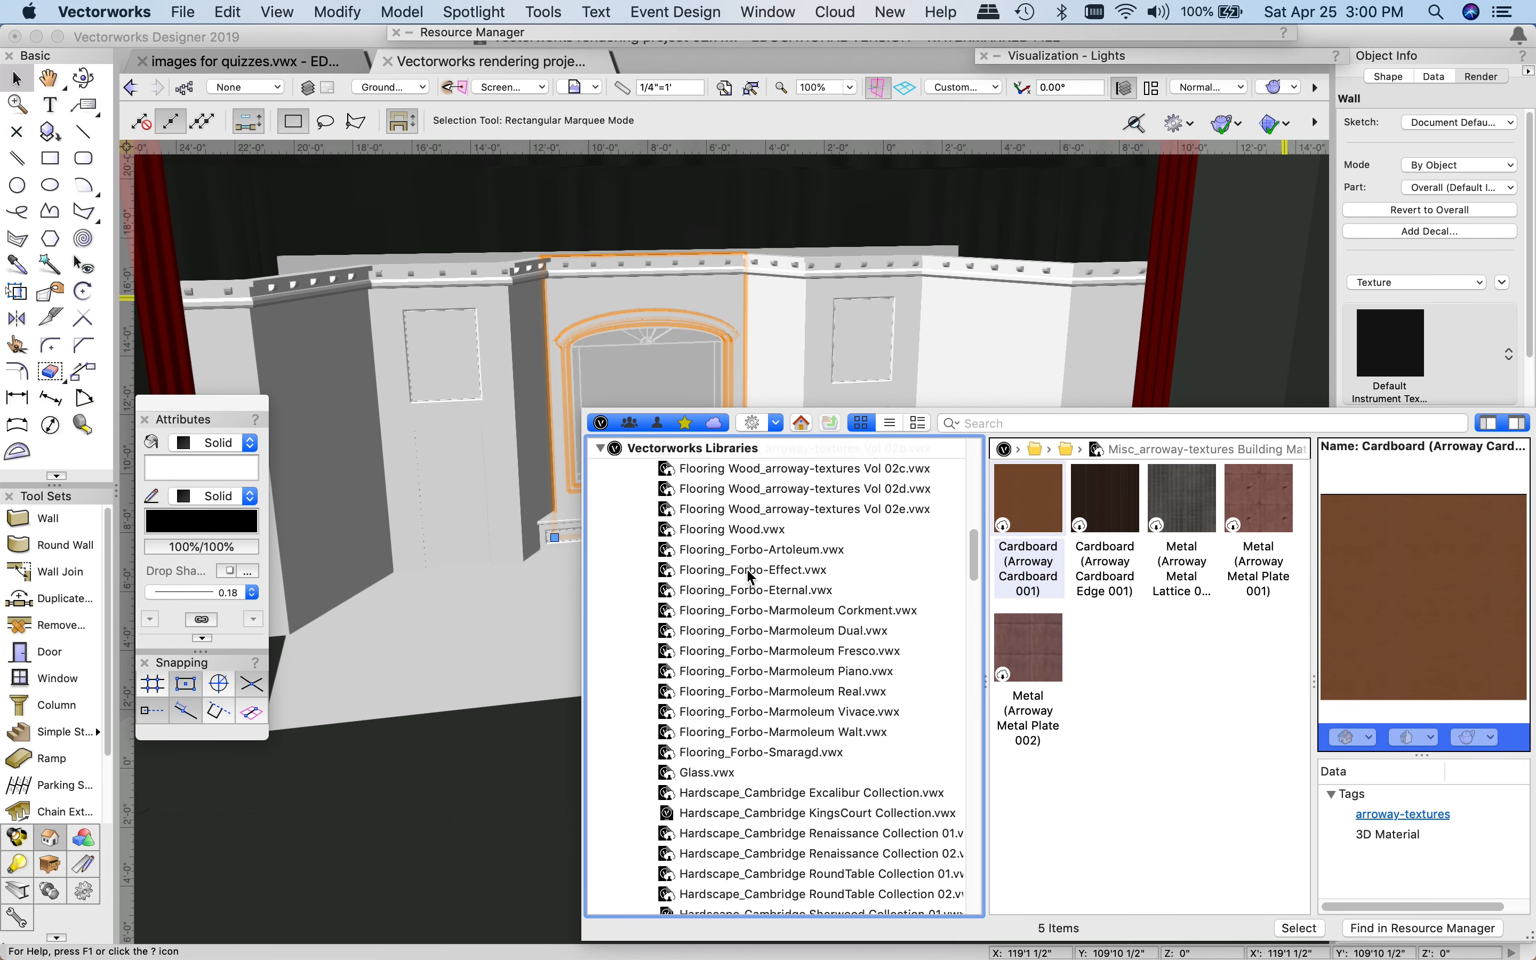
scroll(747, 567, down, 7)
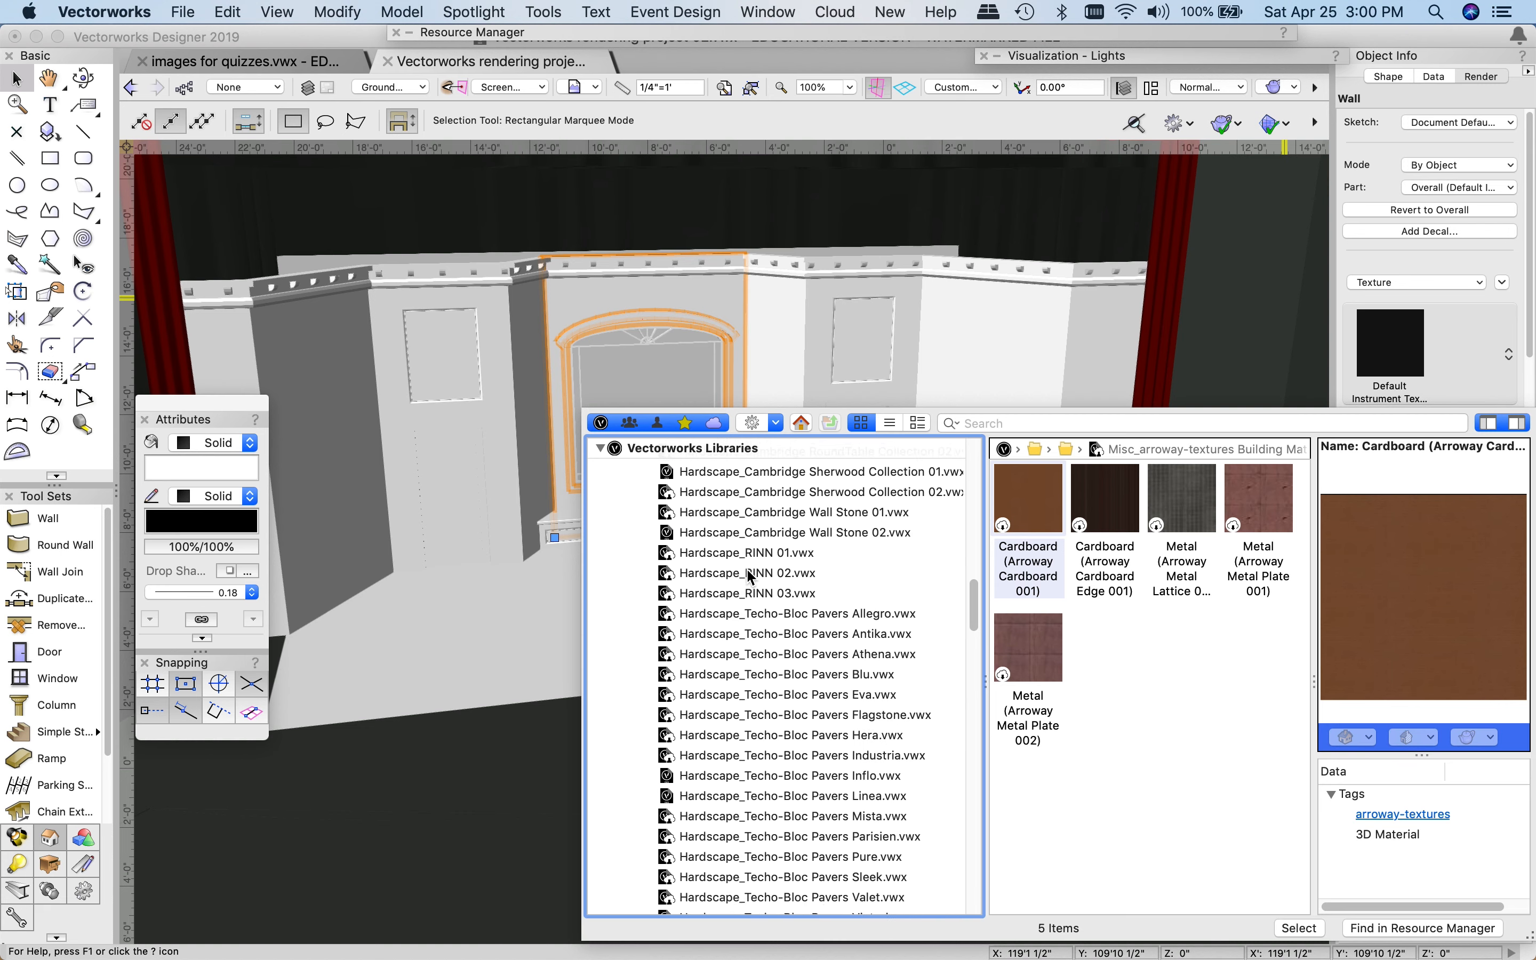
scroll(749, 574, down, 10)
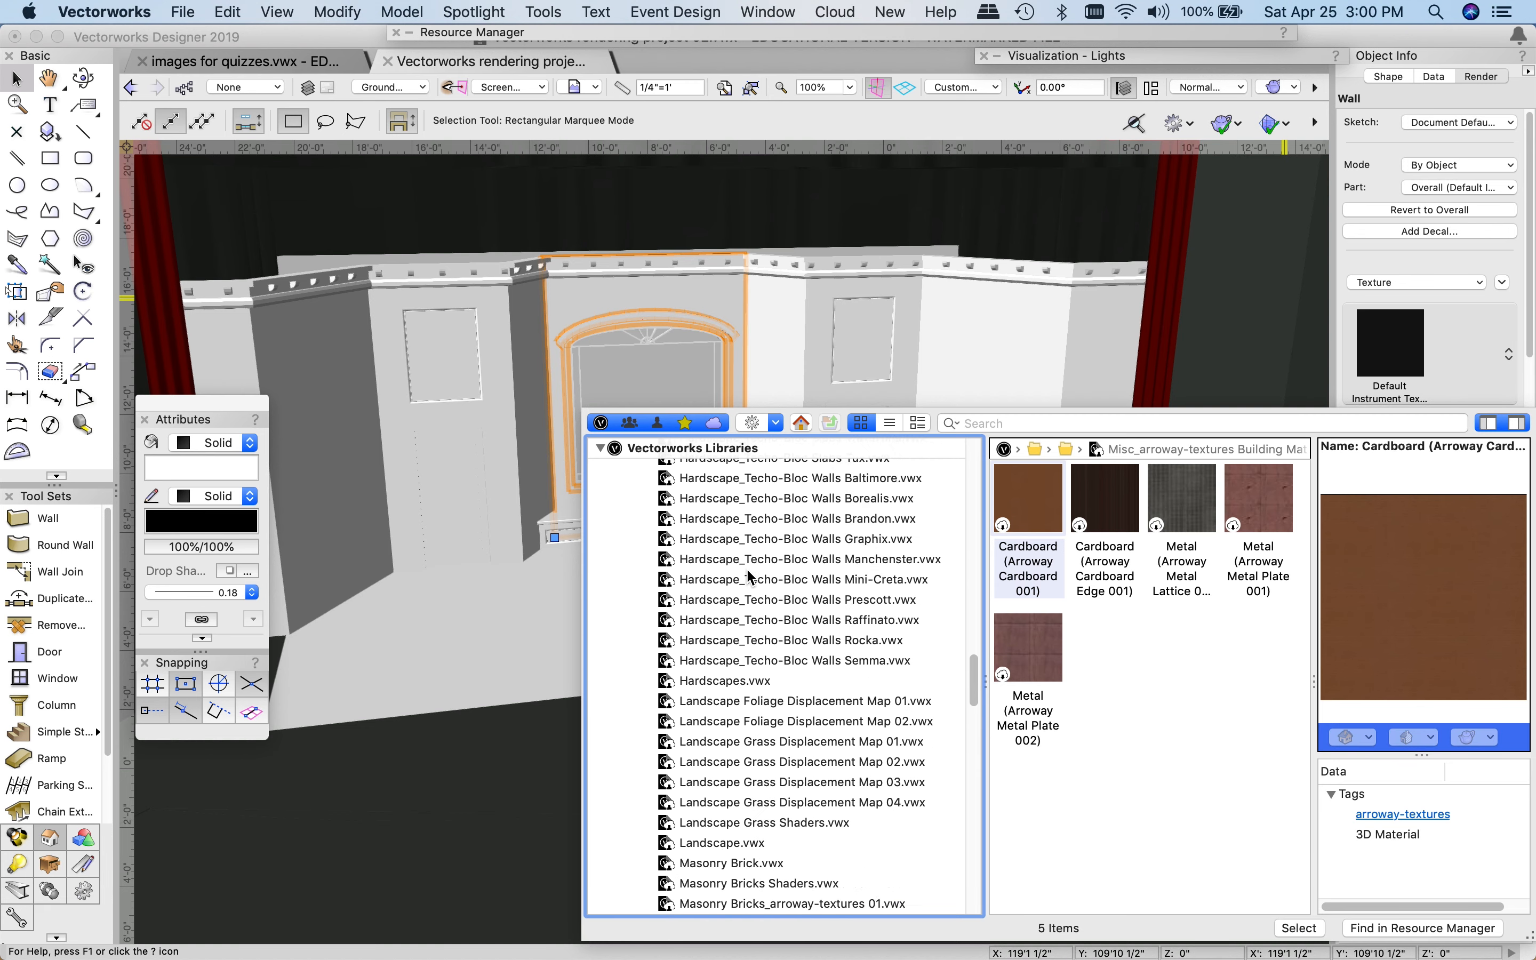
- Display the textures in Masonry Brick.vwx, followed by those in Misc_Pulp Art.vwx
click(742, 548)
click(716, 501)
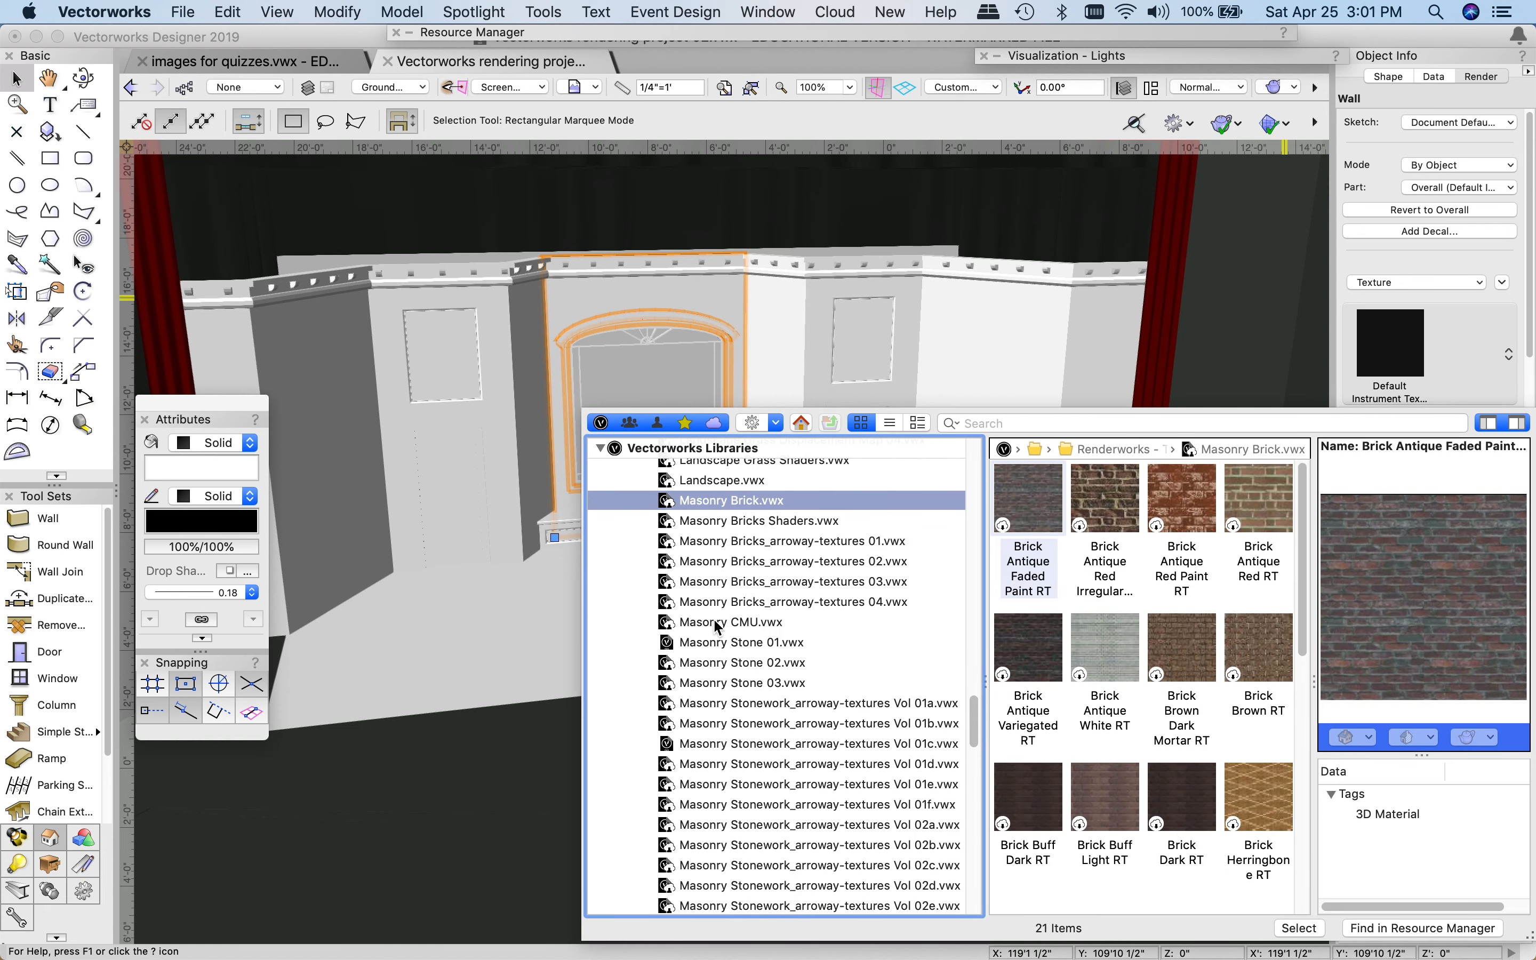
scroll(736, 626, down, 10)
click(738, 651)
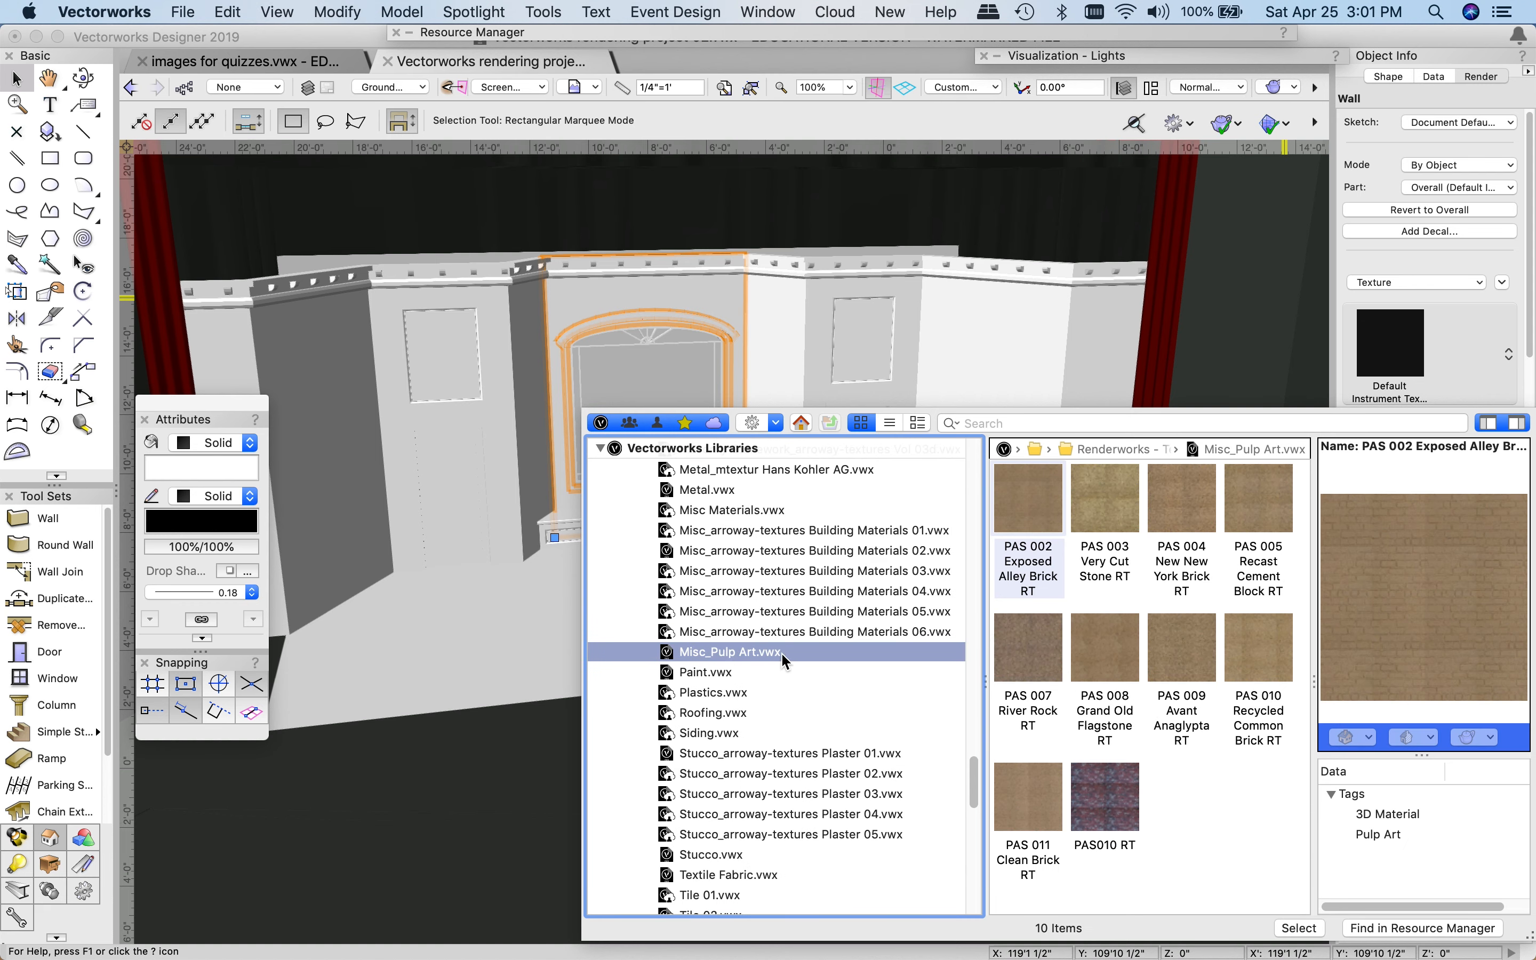
- Preview the Pulp Art textures River Rock, Grand Old Flagstone, Avant Anaglypta and Recycled Common Brick
click(1038, 512)
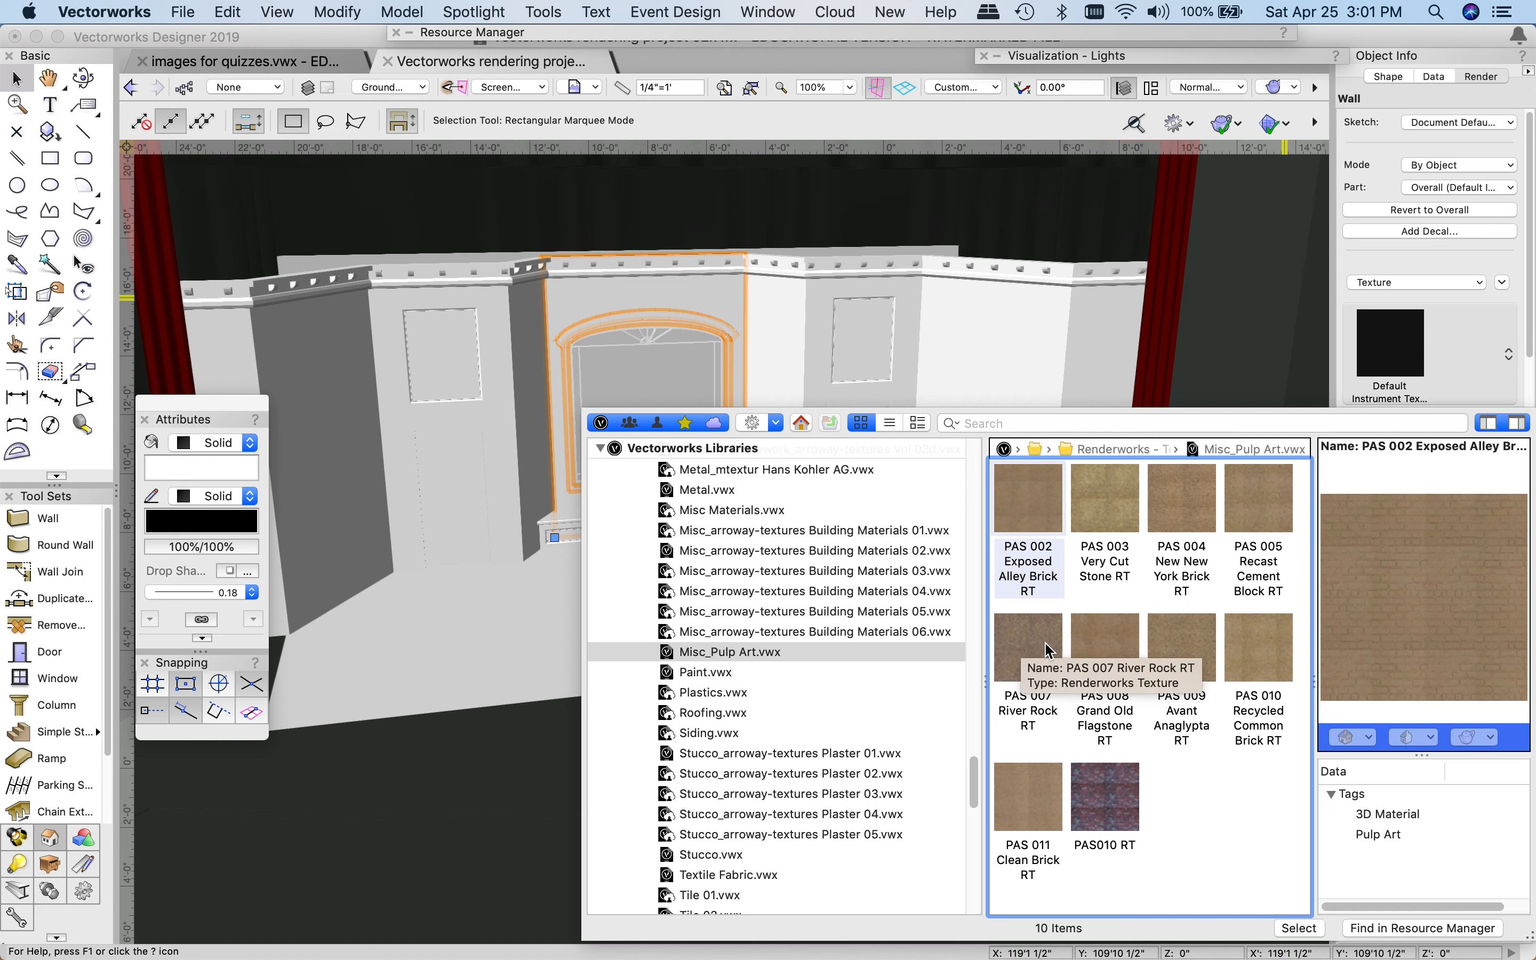
click(1025, 645)
click(1099, 643)
click(1183, 656)
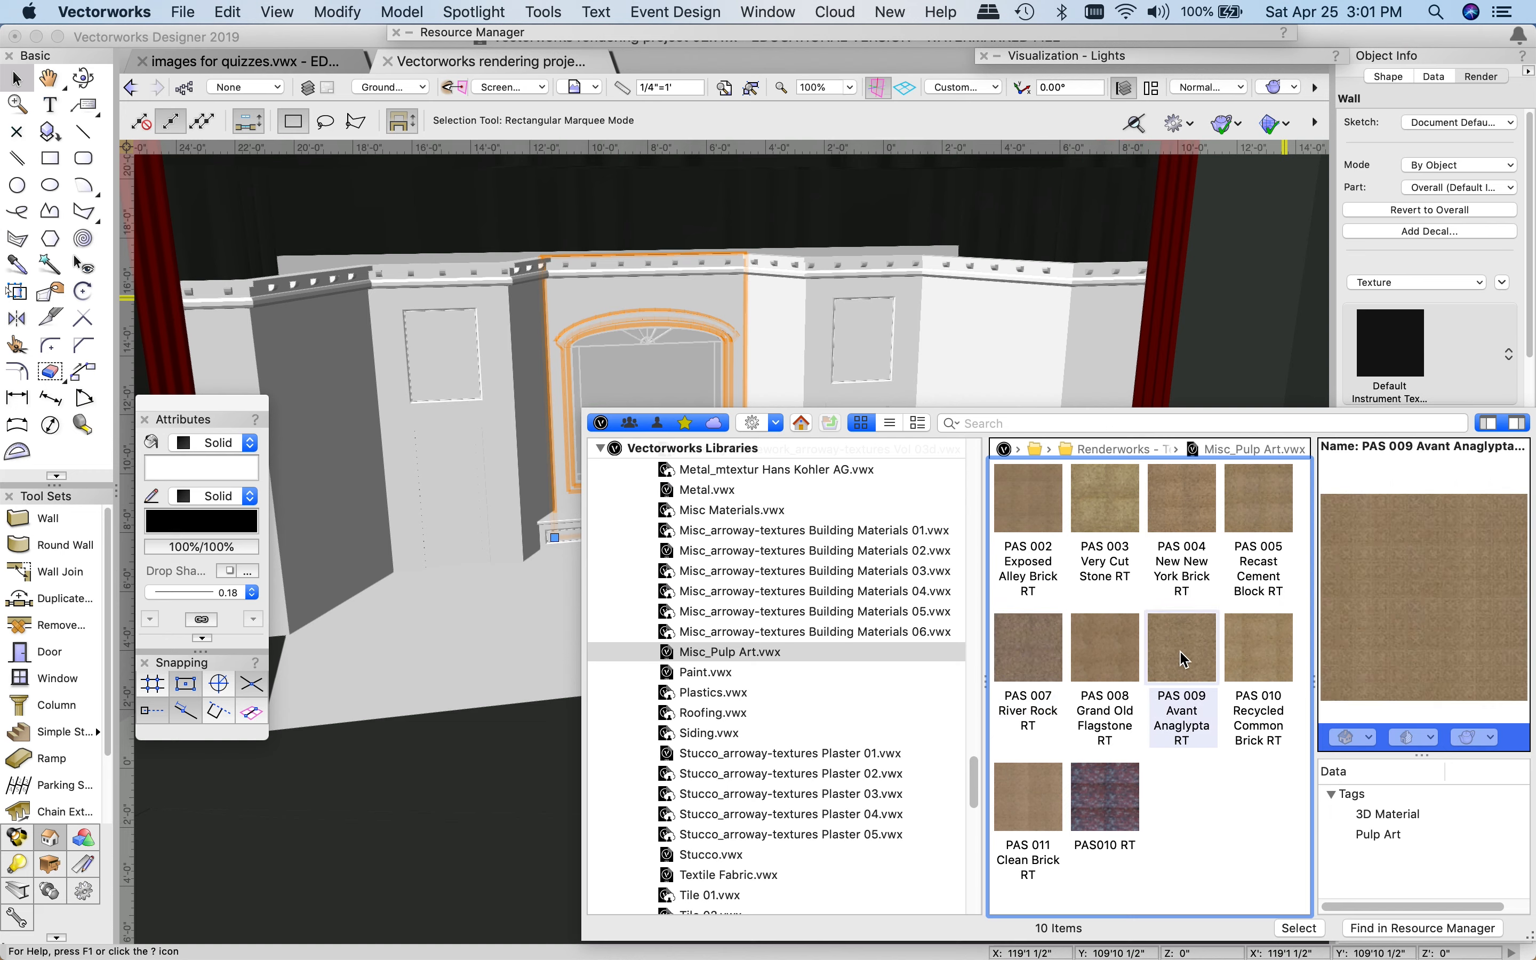
click(1258, 656)
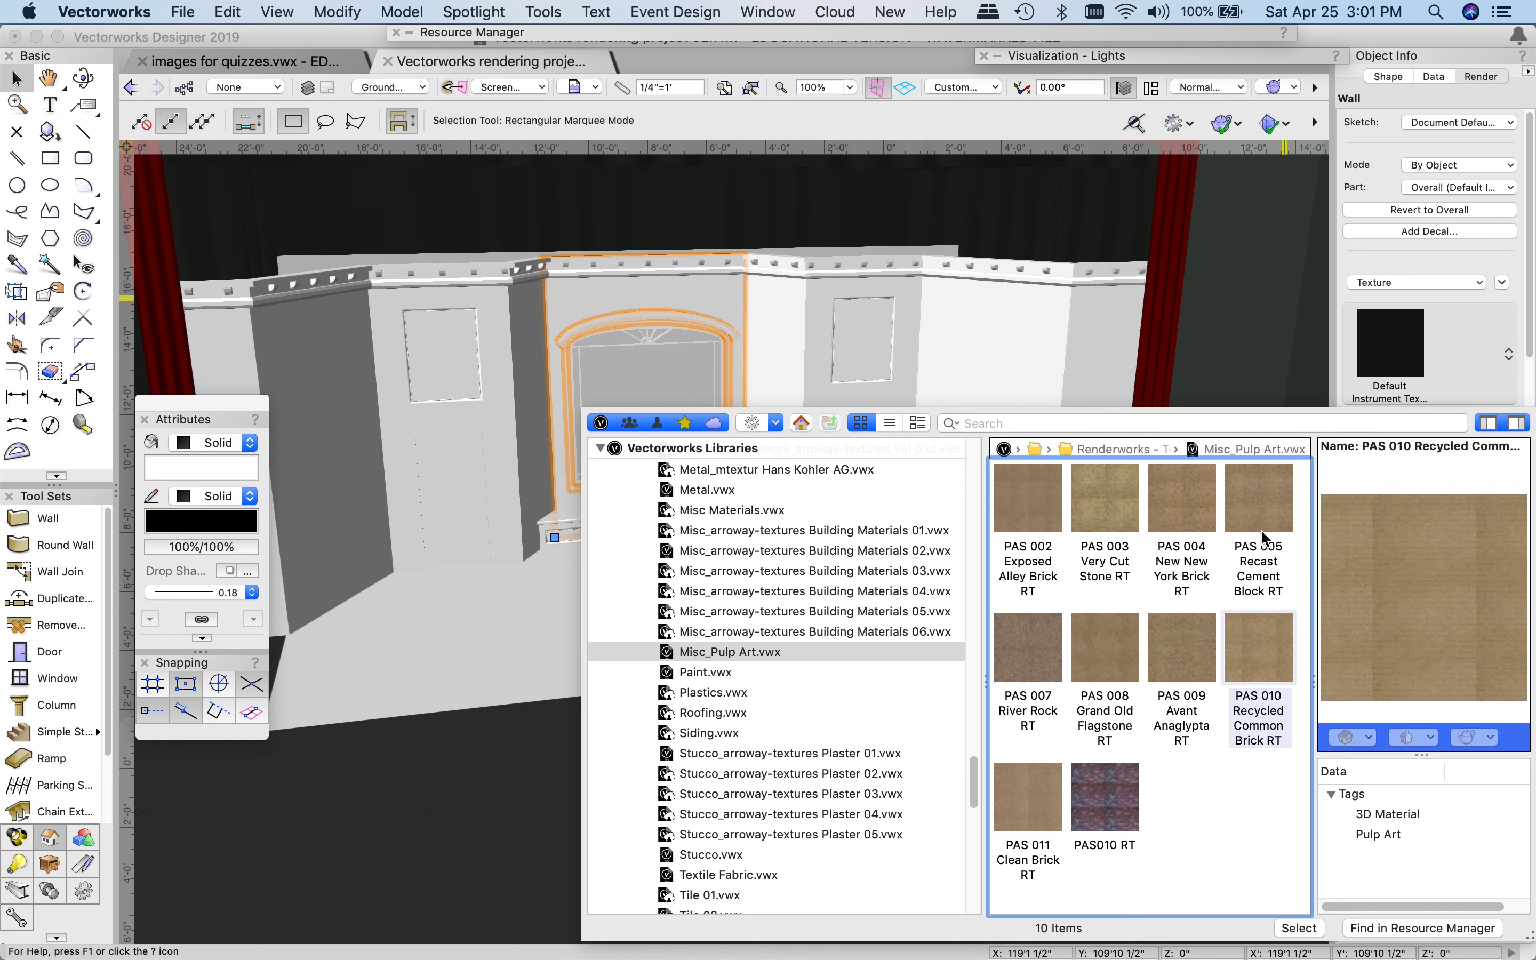
- Apply the PAS 002 Exposed Alley Brick RT texture from Misc_Pulp Art.vwx to the selected wall
click(1035, 504)
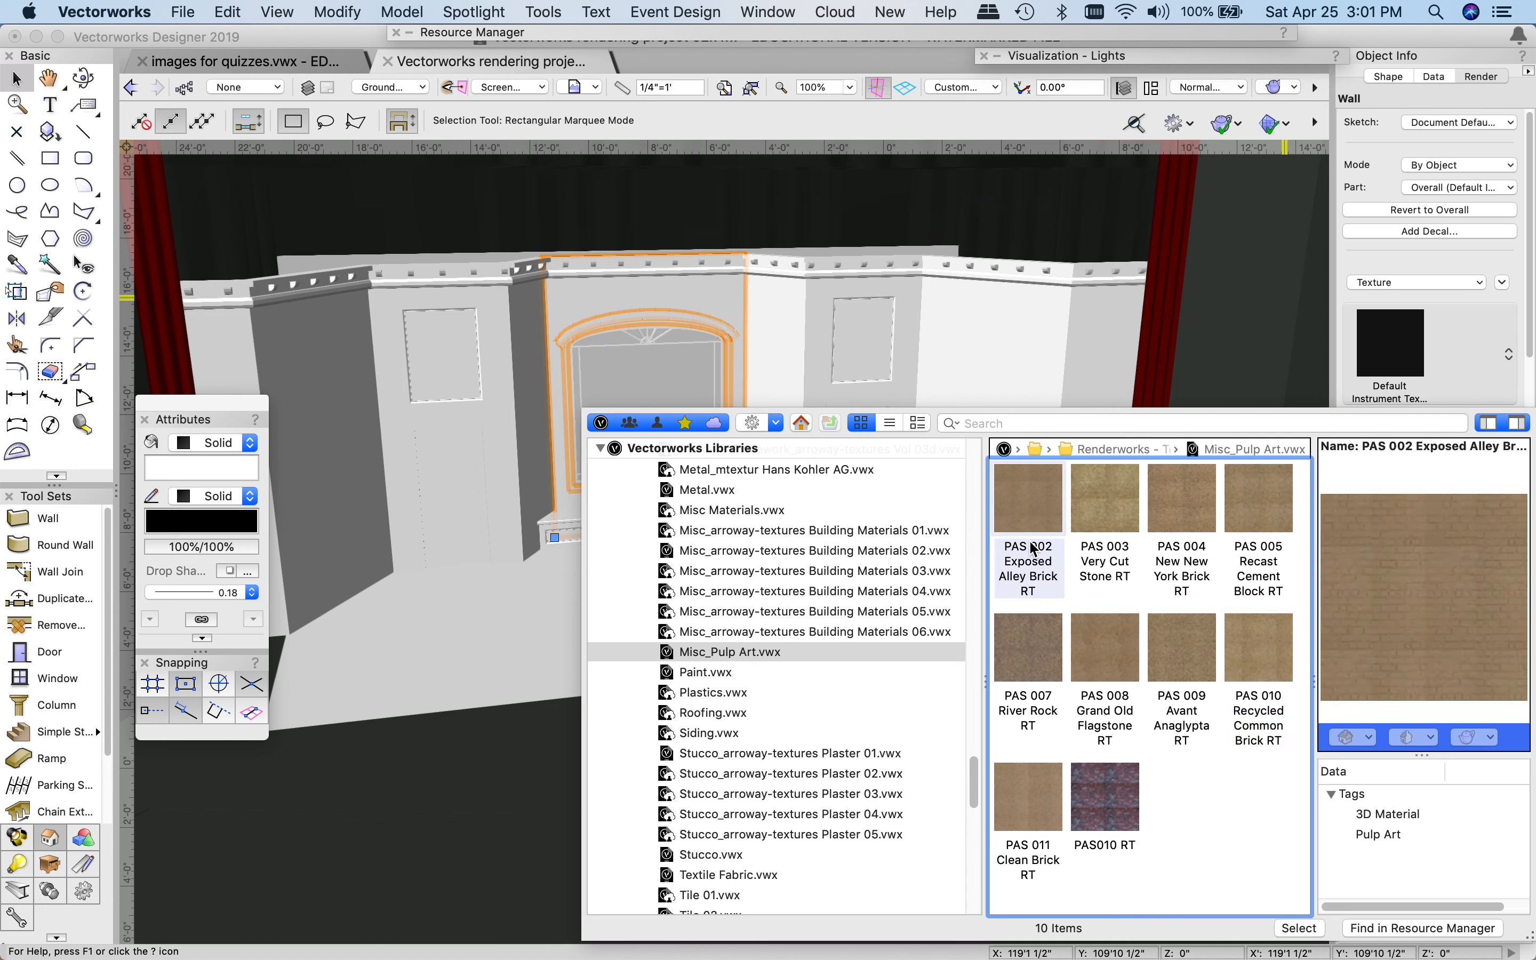
double_click(1029, 511)
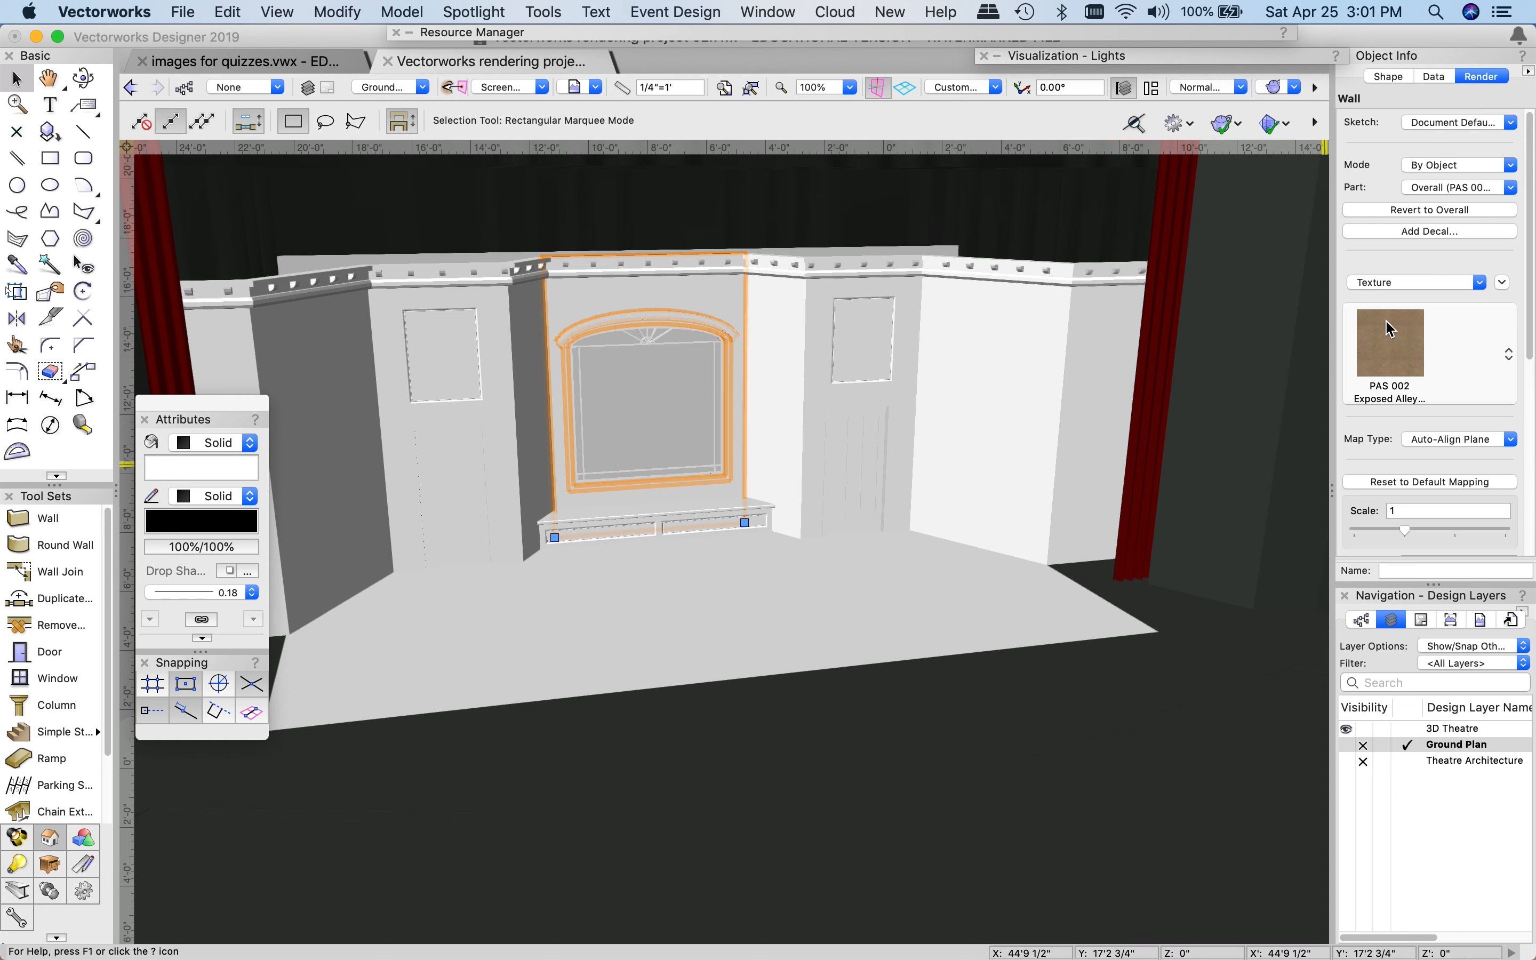
shift+middle_drag(600, 217, 597, 223)
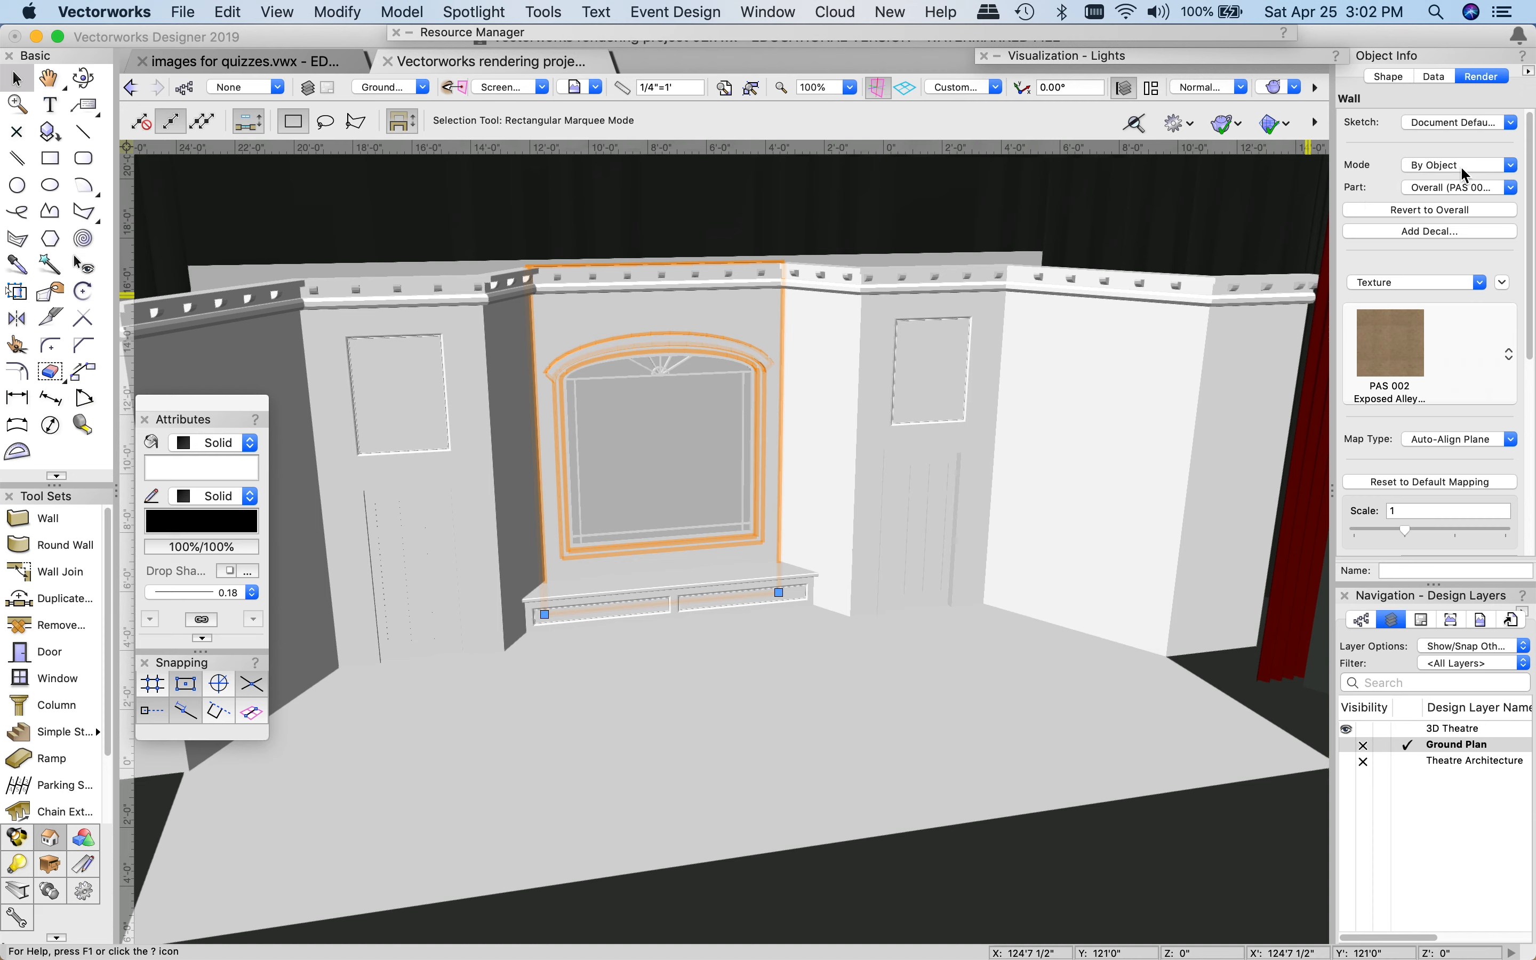
- Revert the Right part of the centre wall to the overall texture, accepting the backup copy of the document
click(1440, 192)
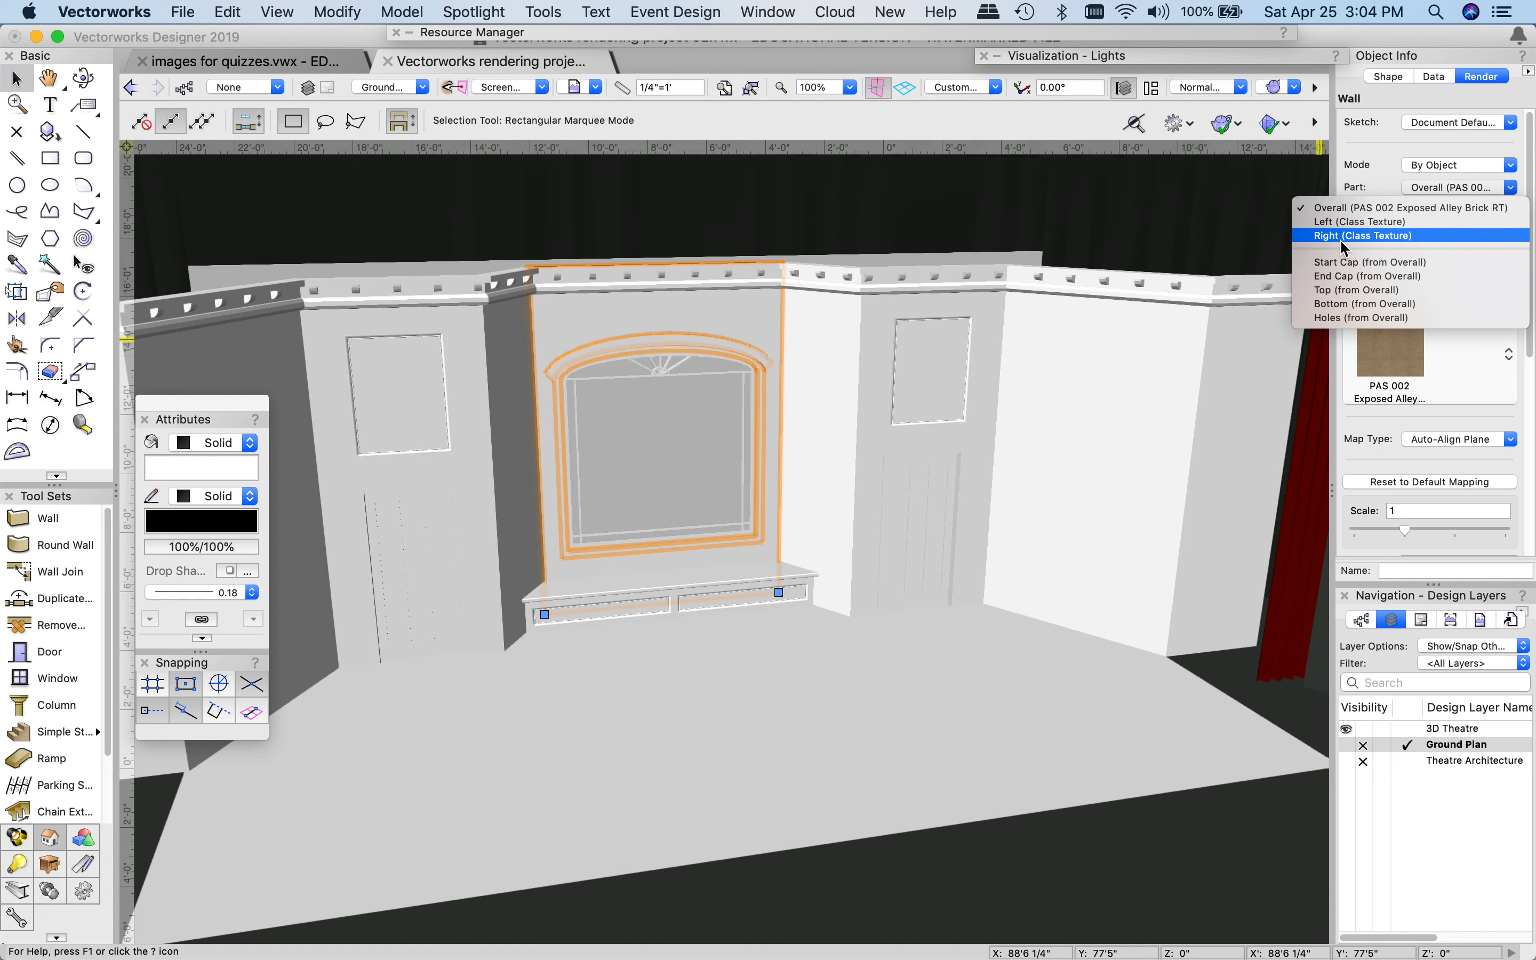
click(1358, 236)
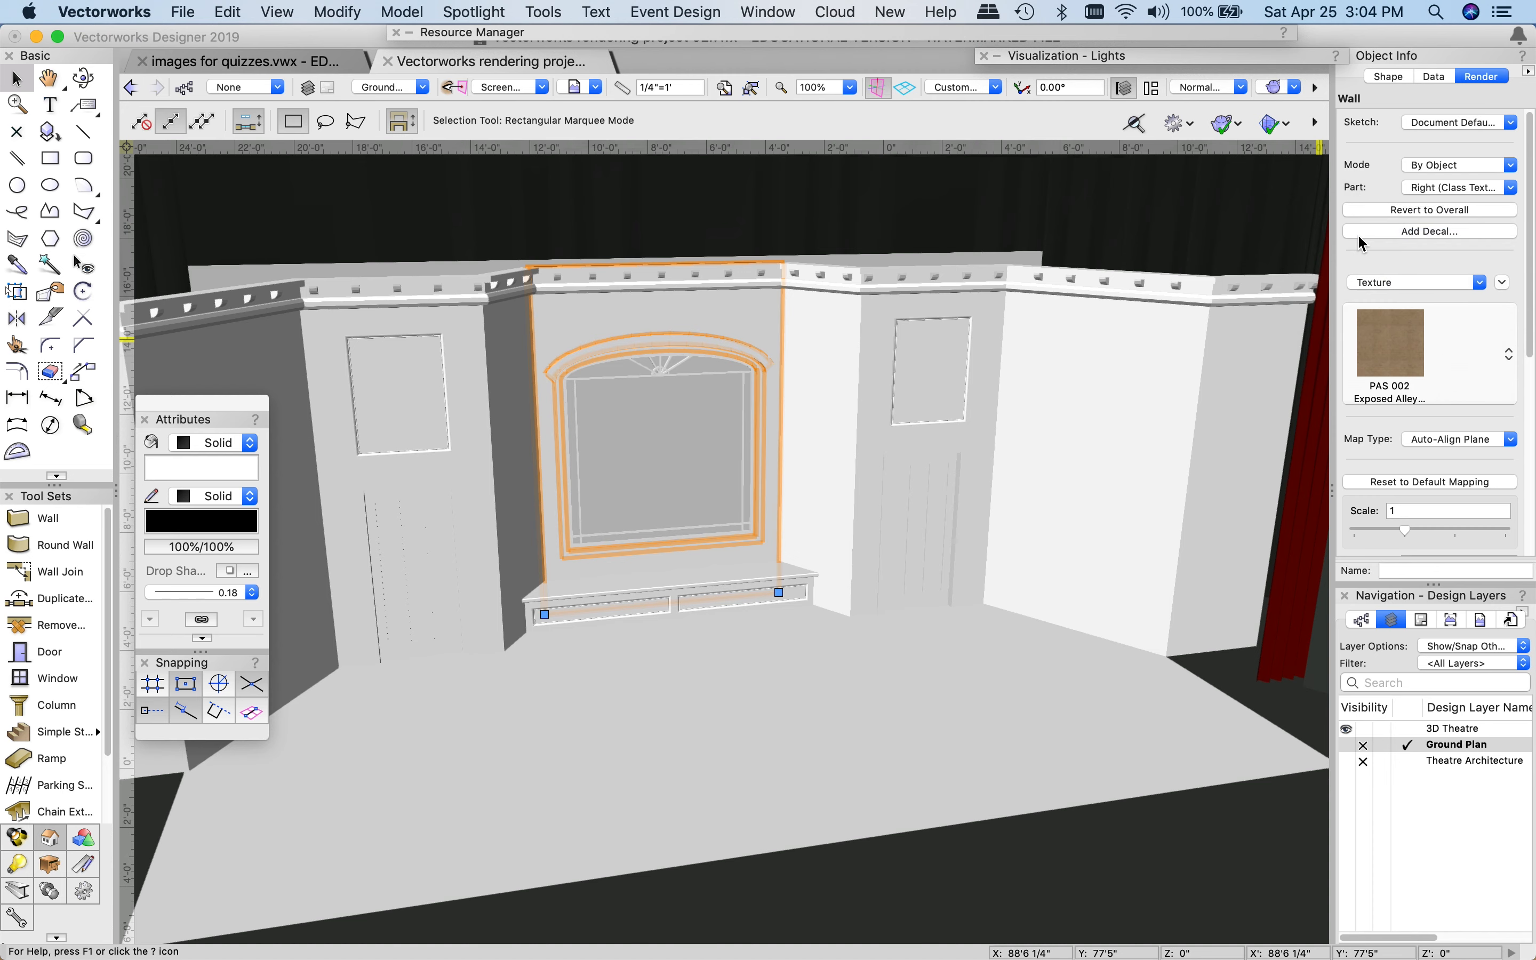
click(1423, 209)
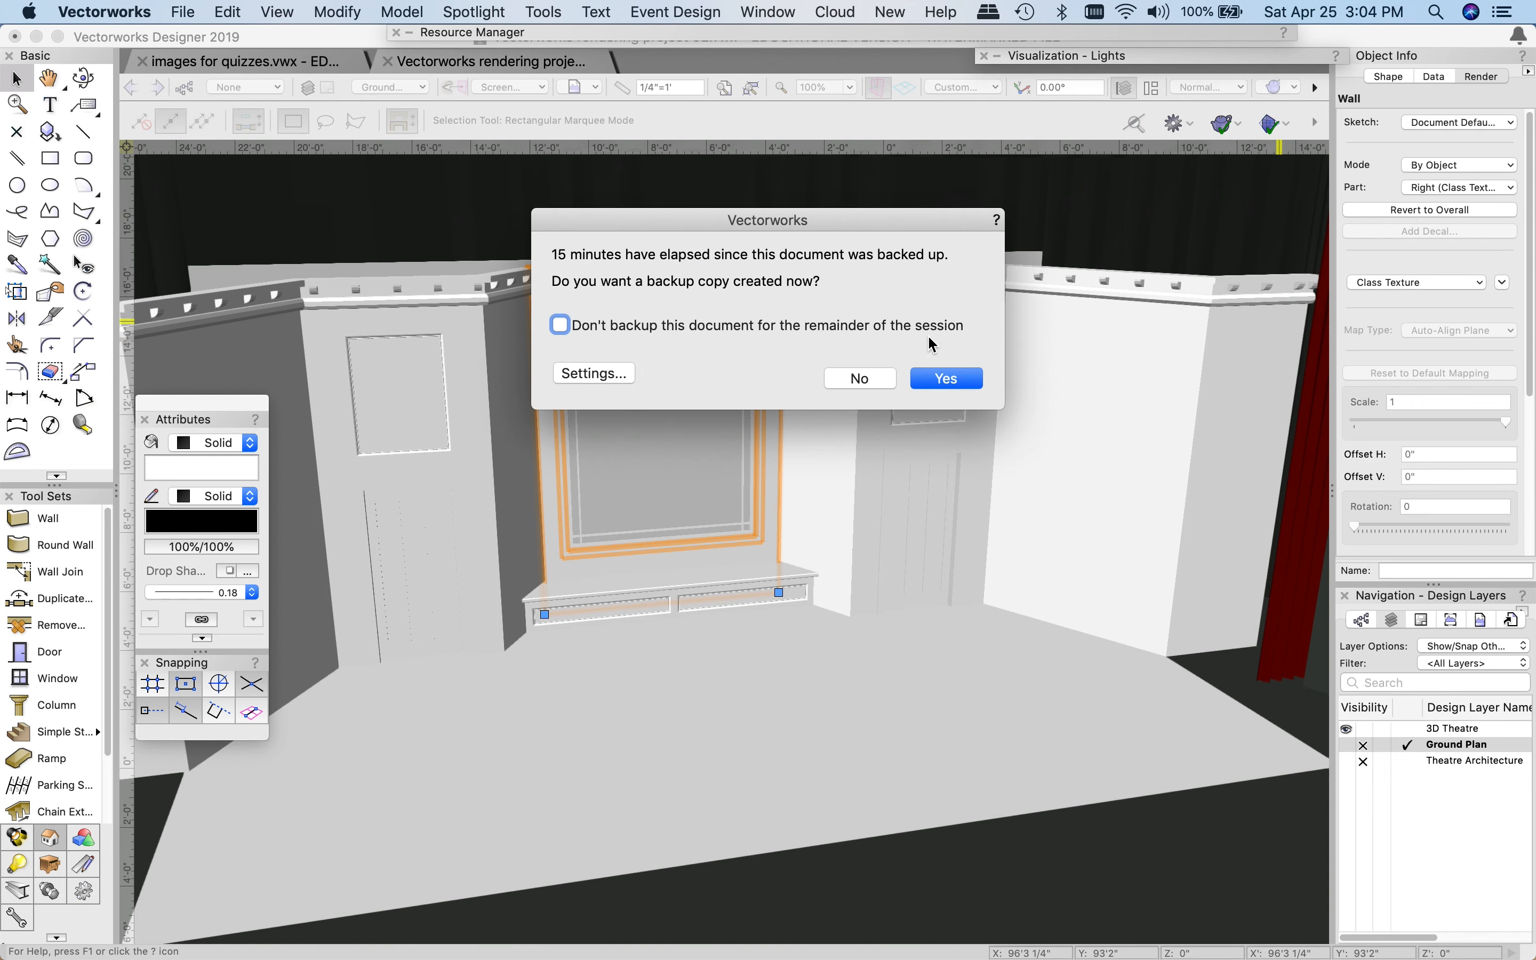
click(946, 381)
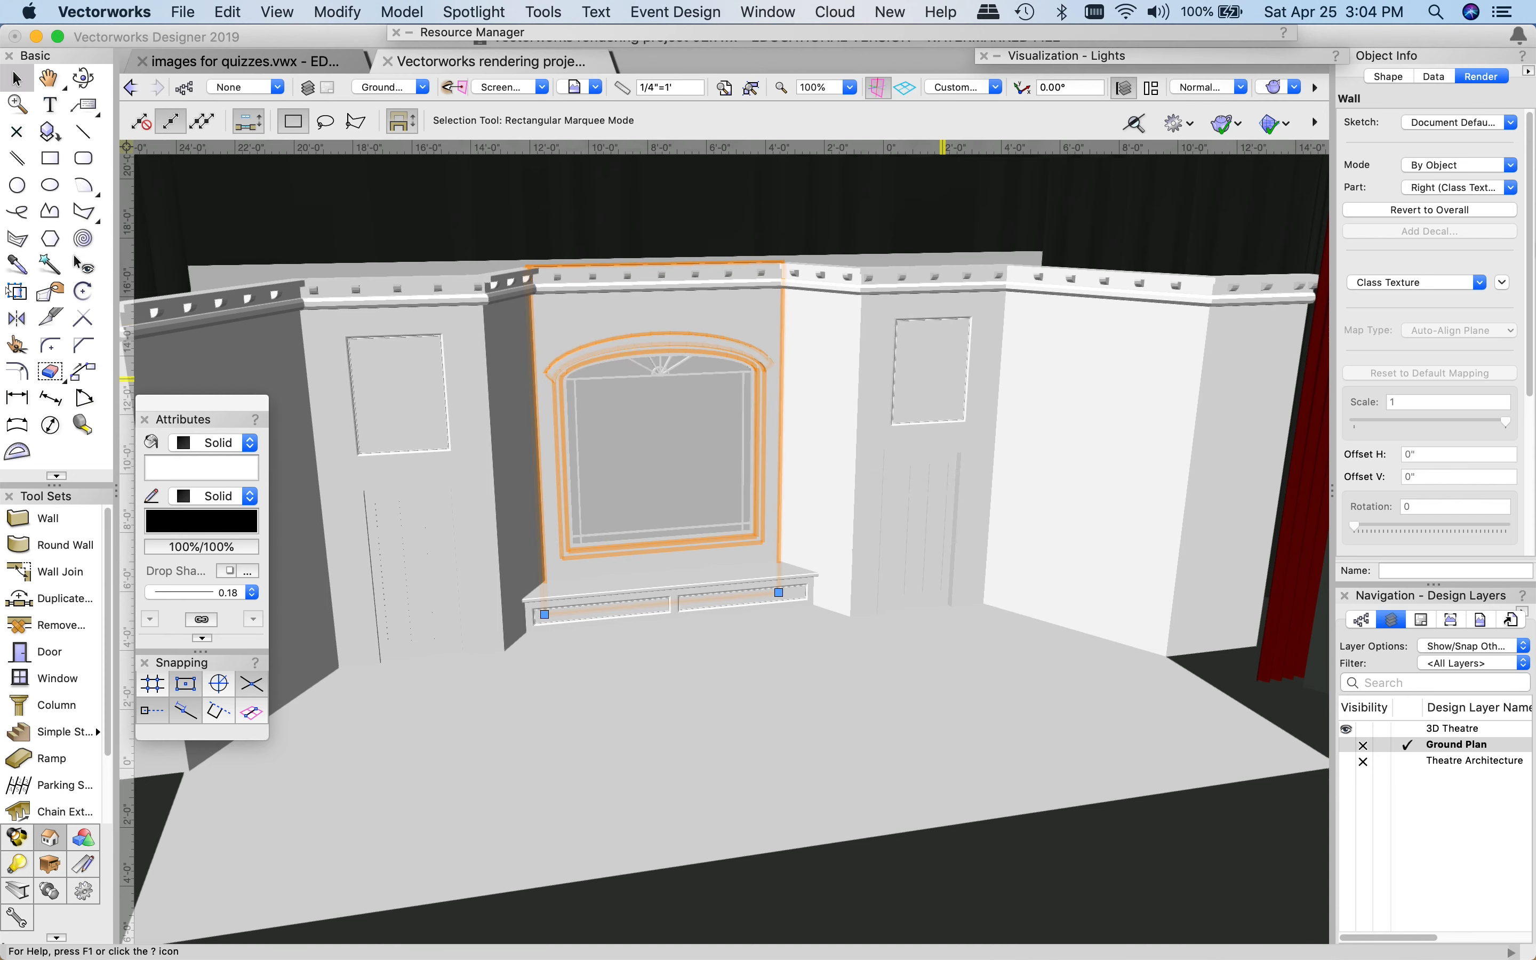
click(1432, 207)
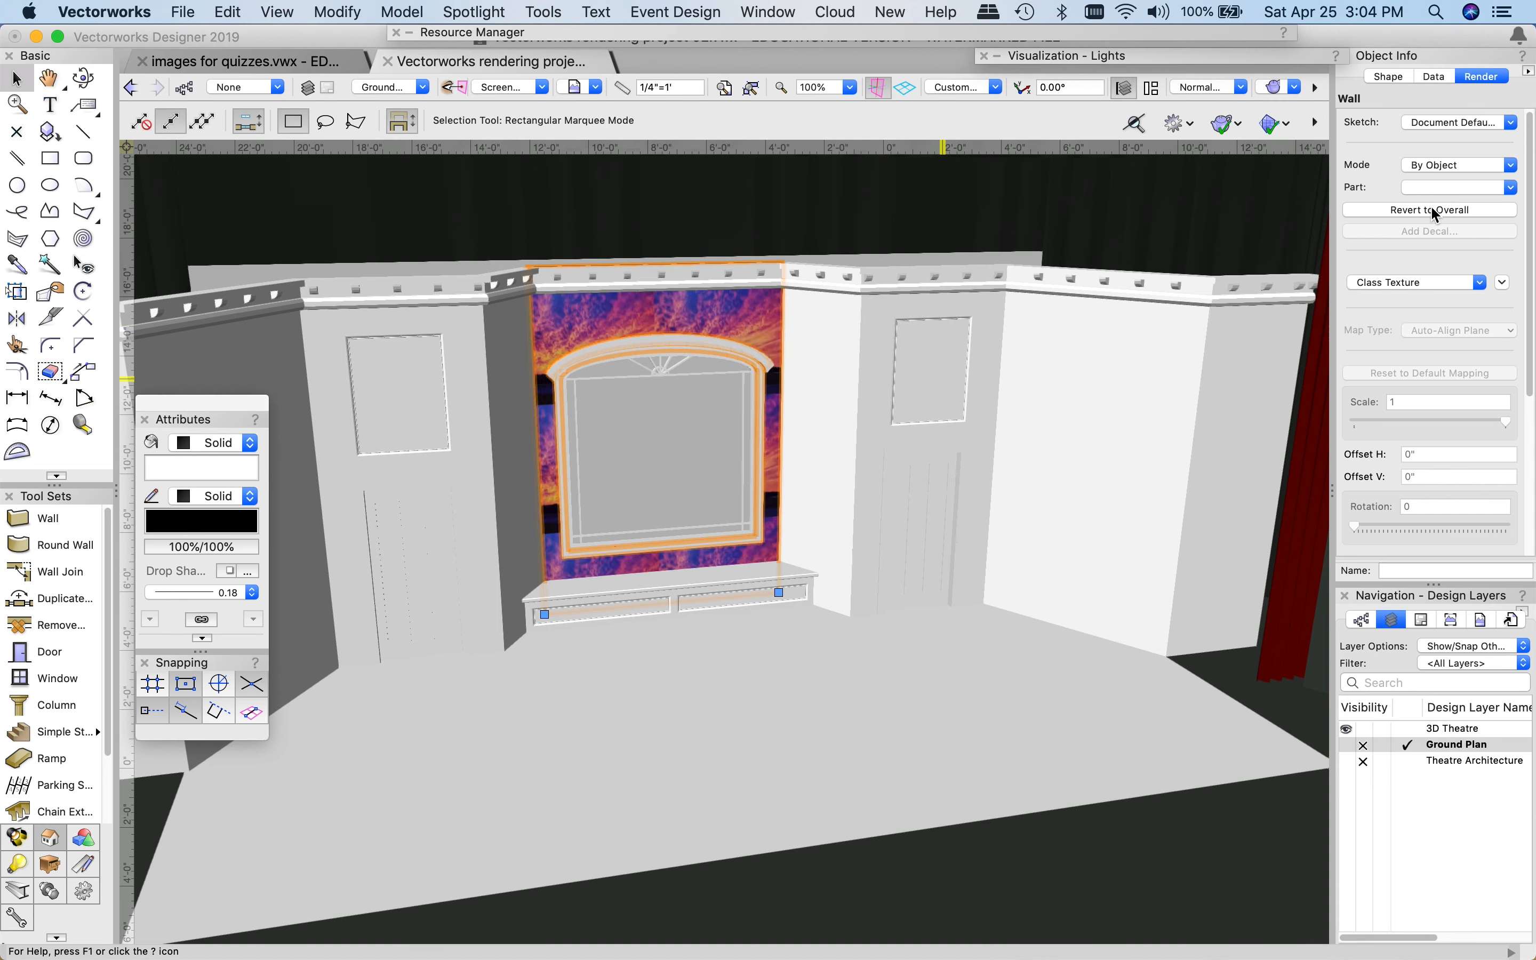
click(1386, 211)
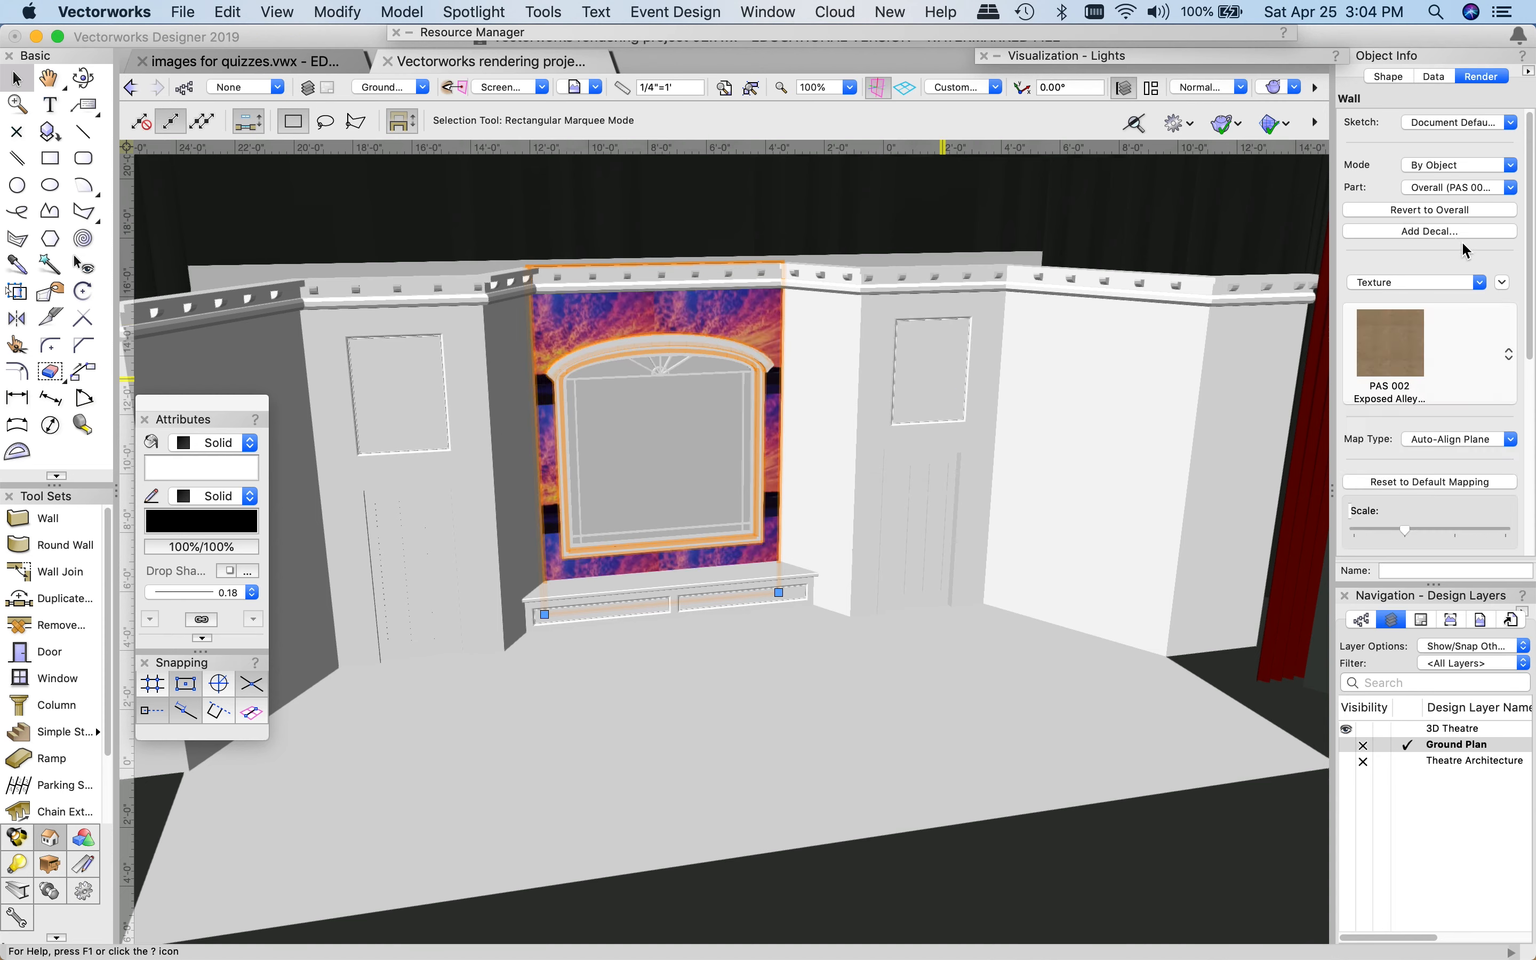
- Reapply PAS 002 Exposed Alley Brick RT as the texture of the centre wall's Overall part
click(1386, 349)
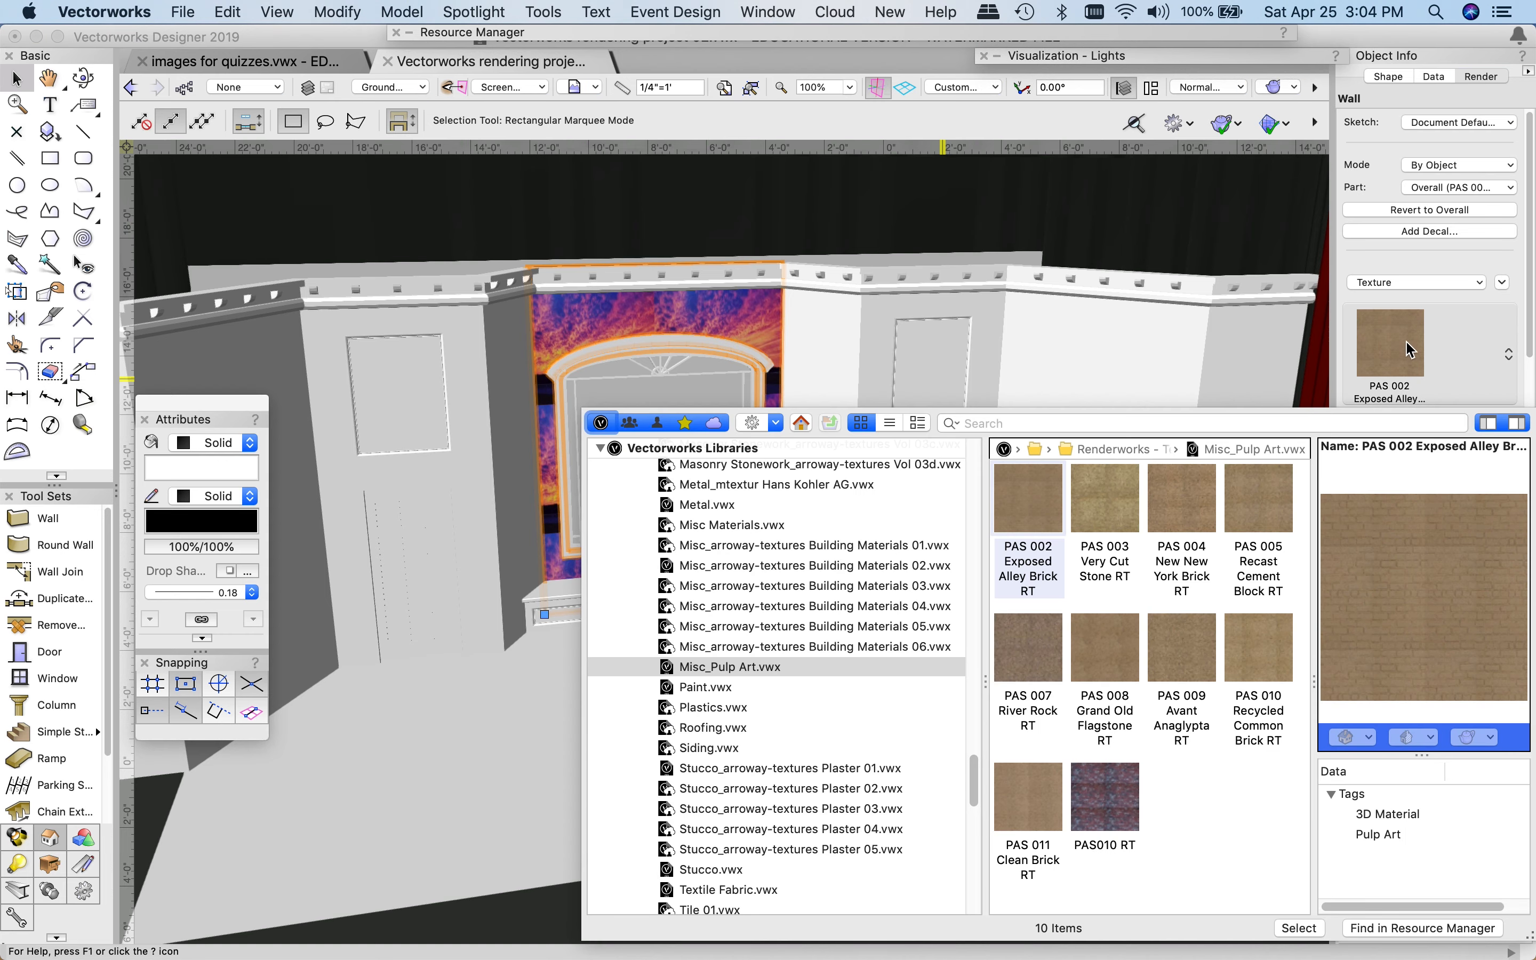
double_click(1016, 504)
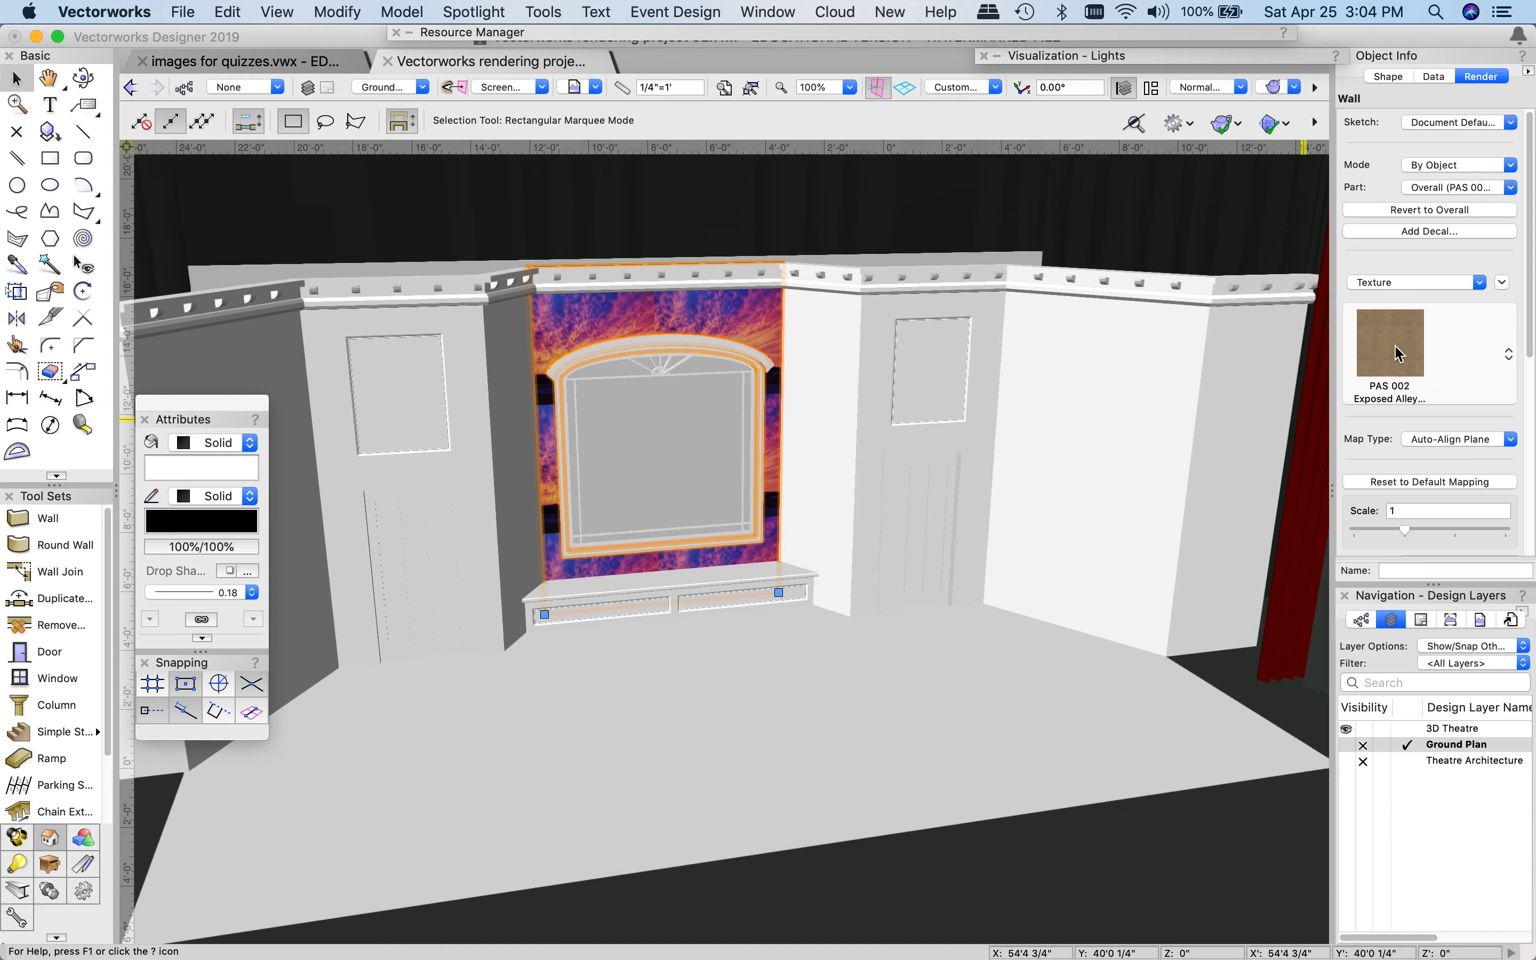
scroll(1397, 348, down, 4)
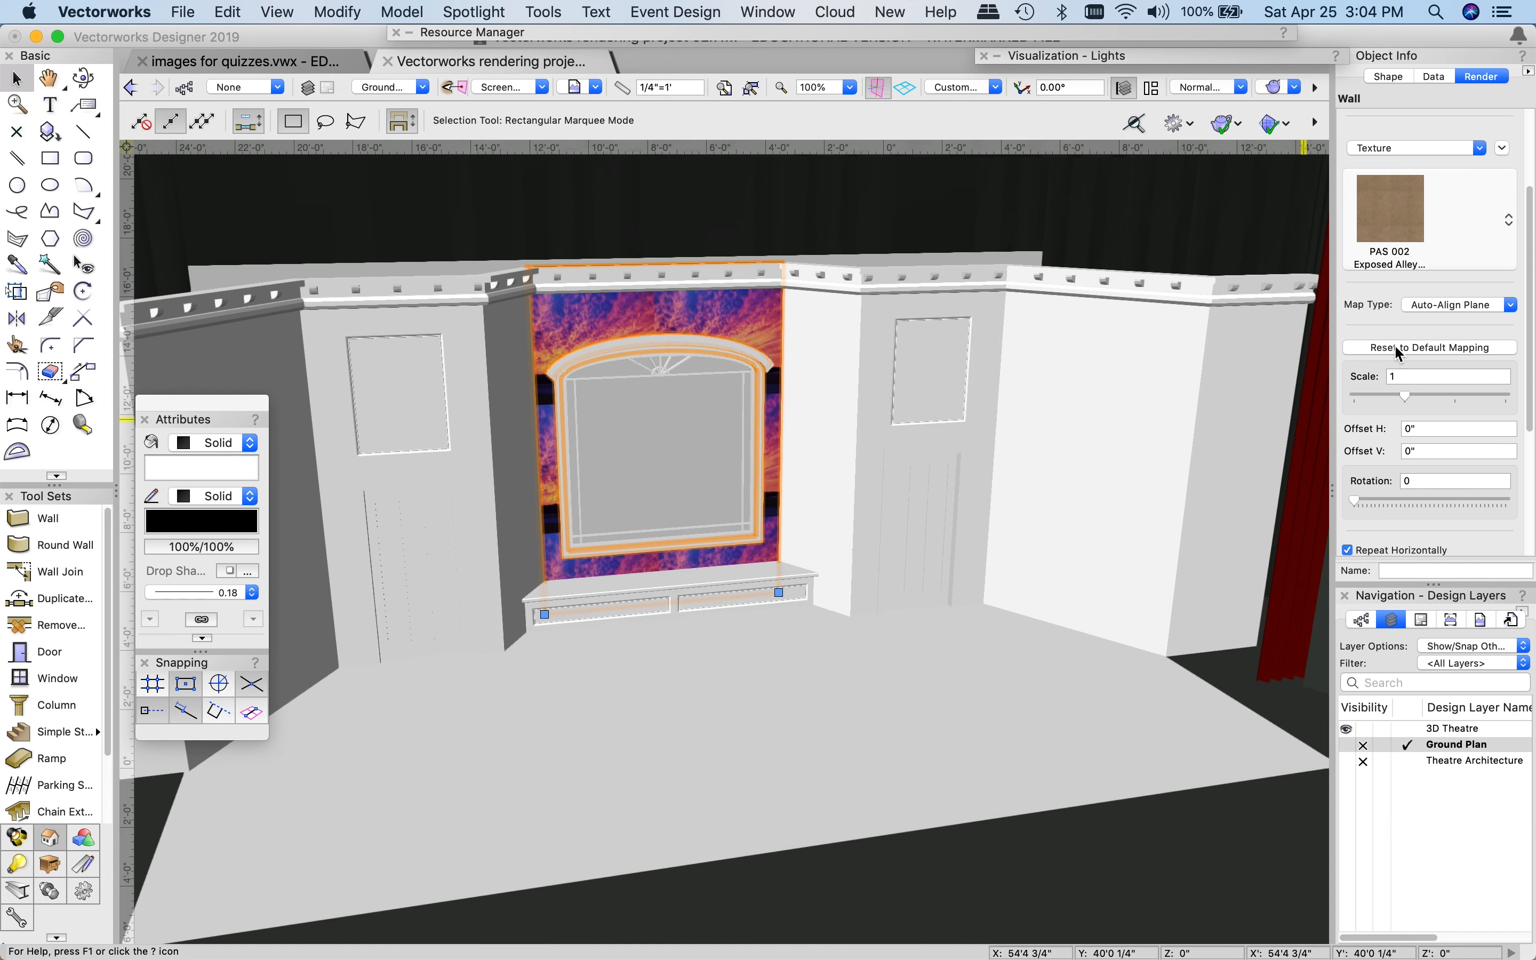
scroll(1397, 343, up, 4)
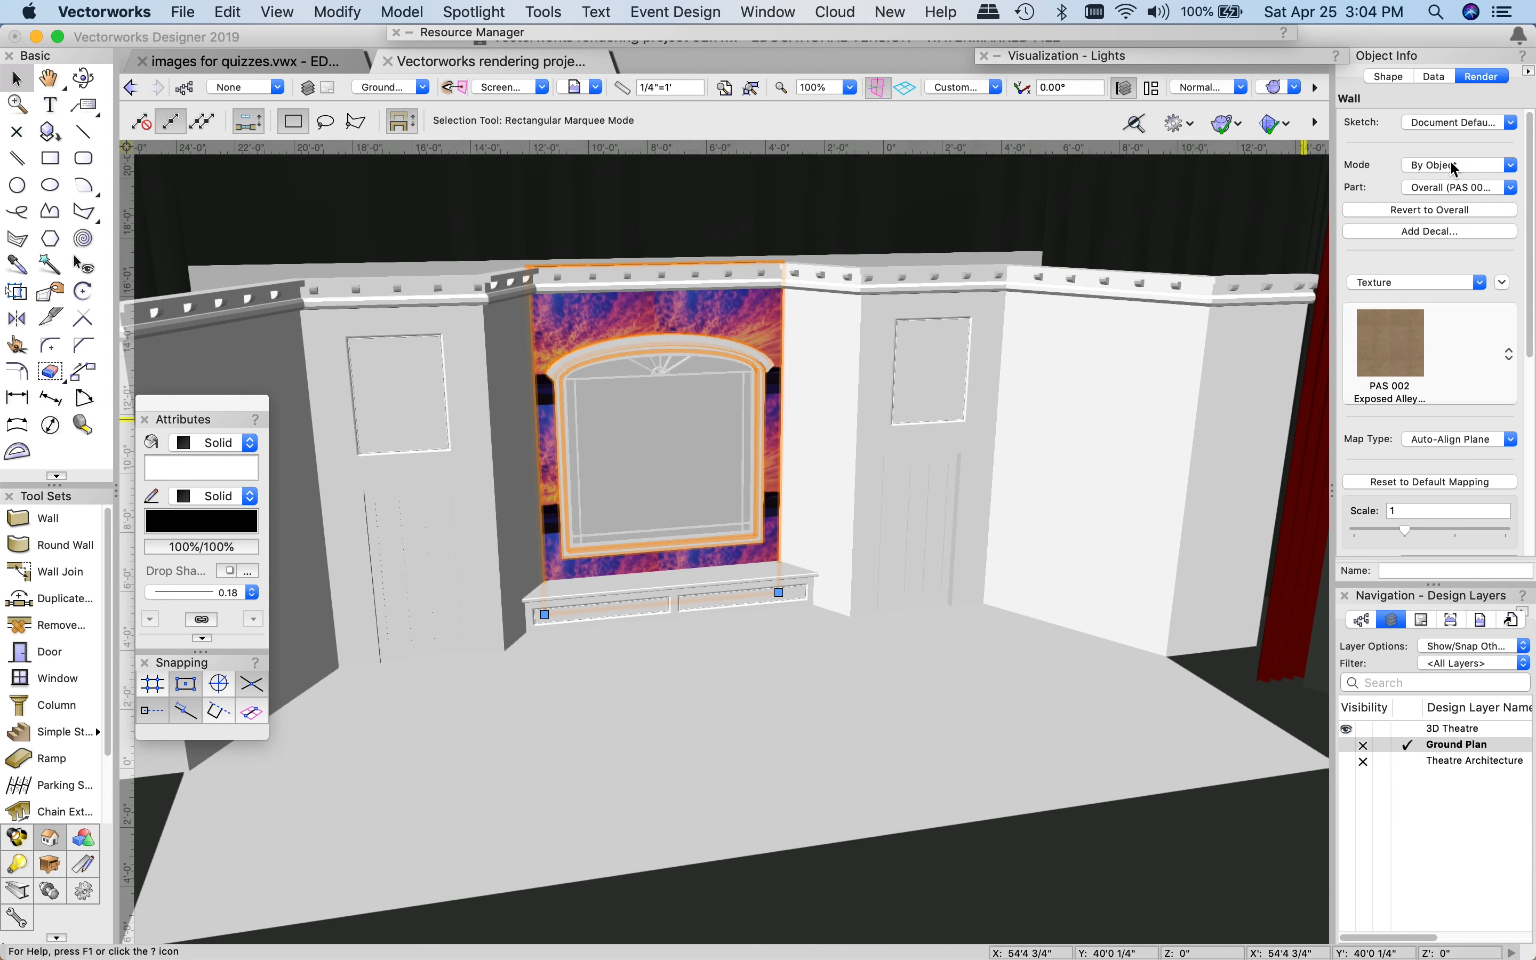
click(1456, 187)
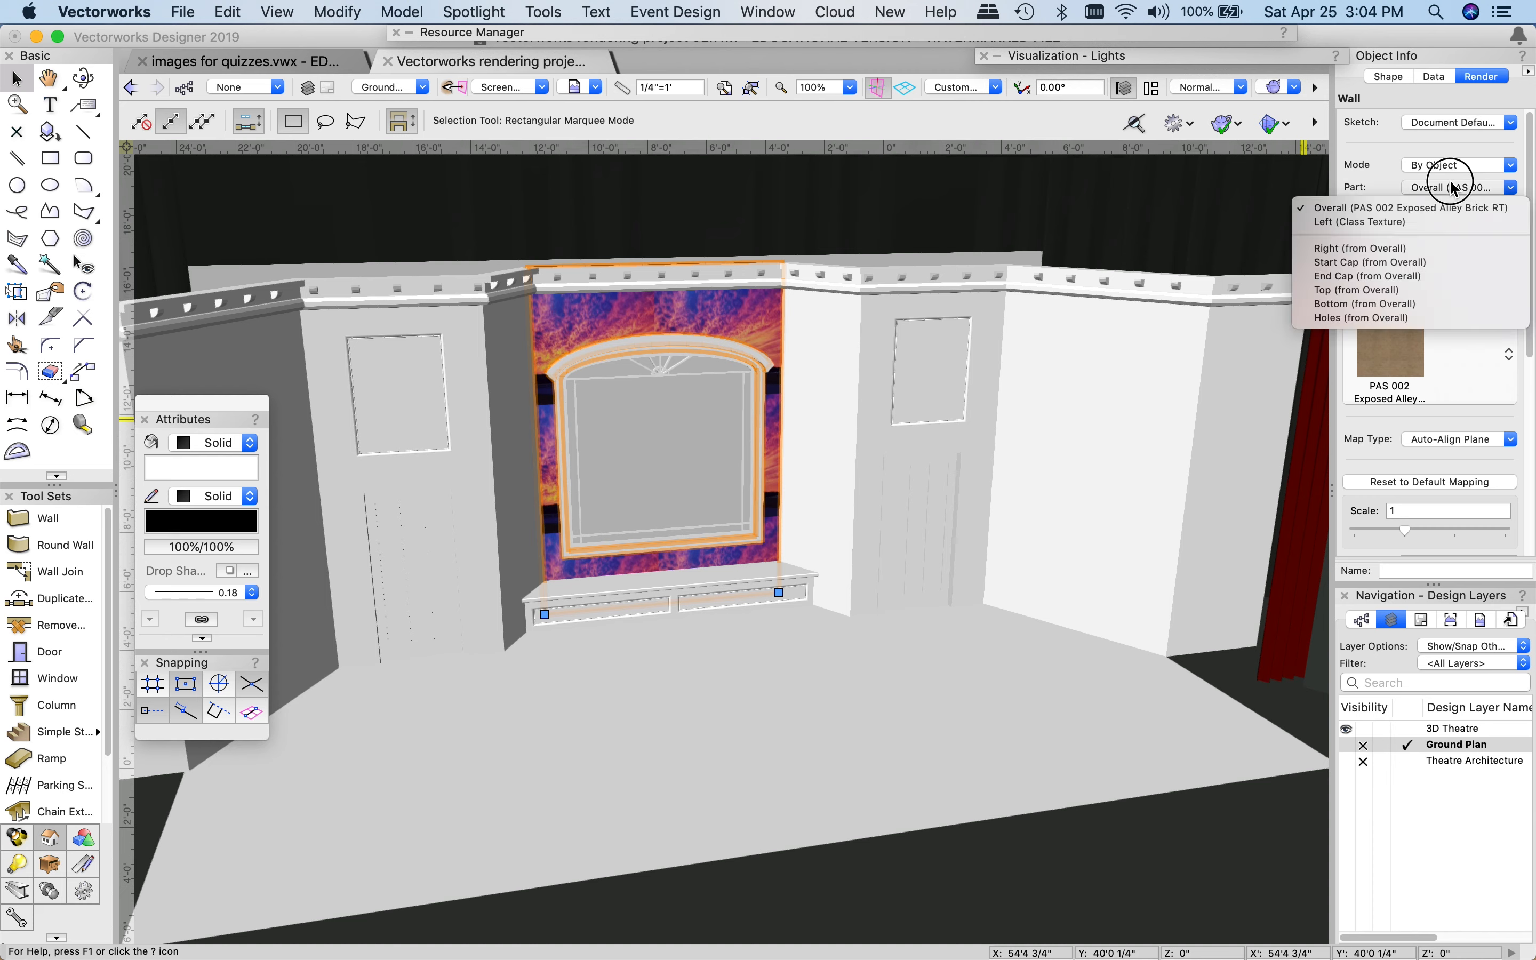
click(1387, 207)
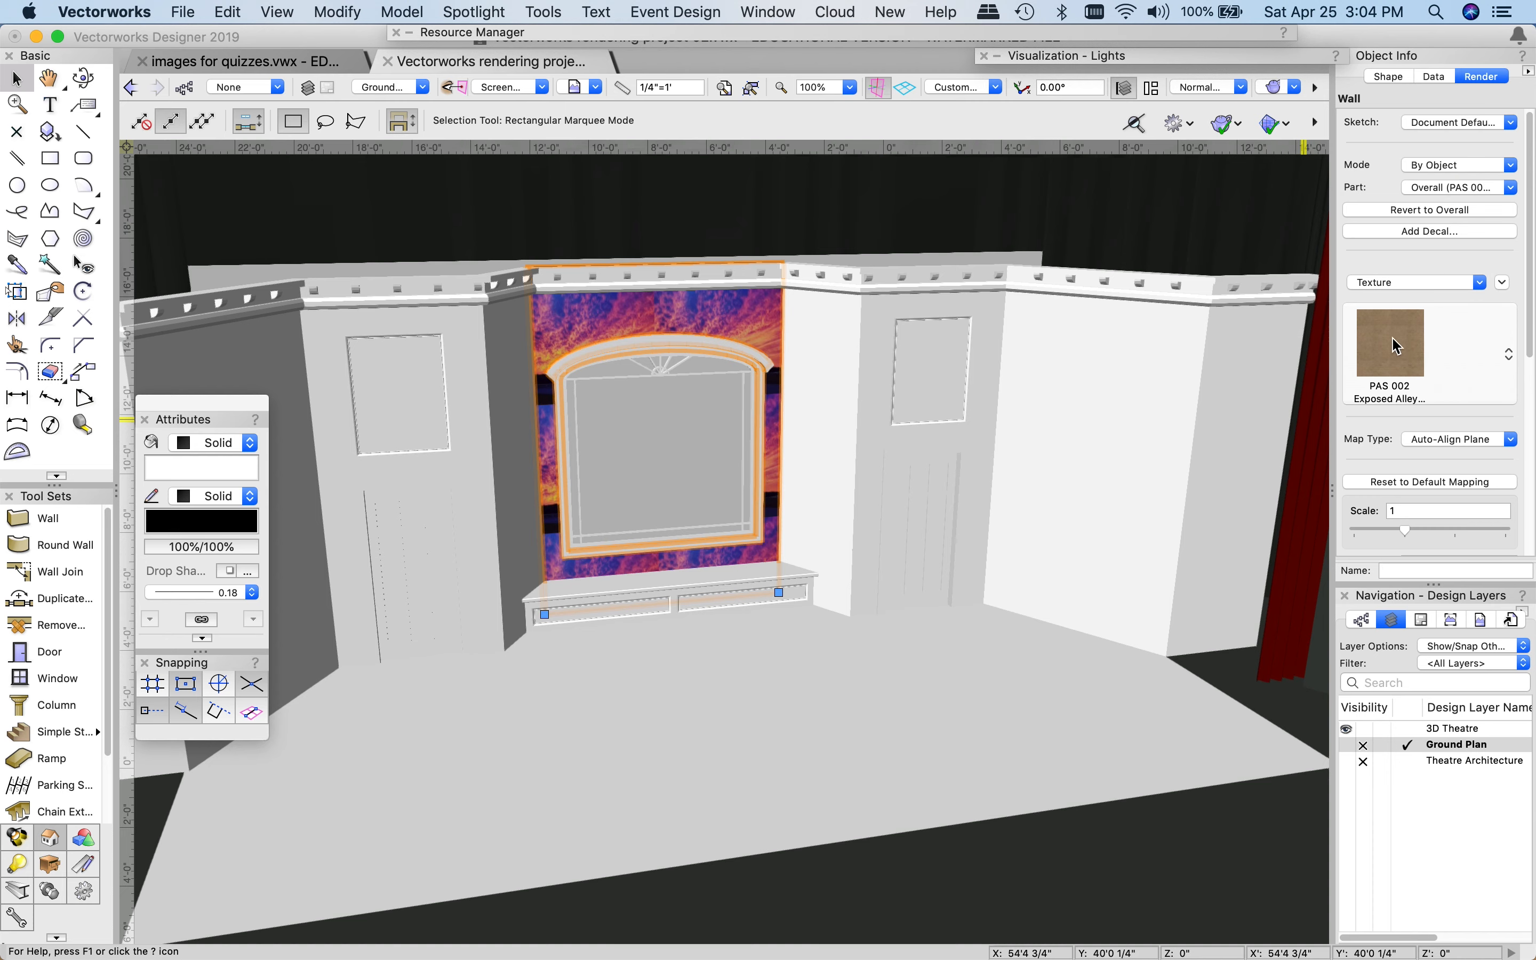
click(1390, 353)
click(1018, 514)
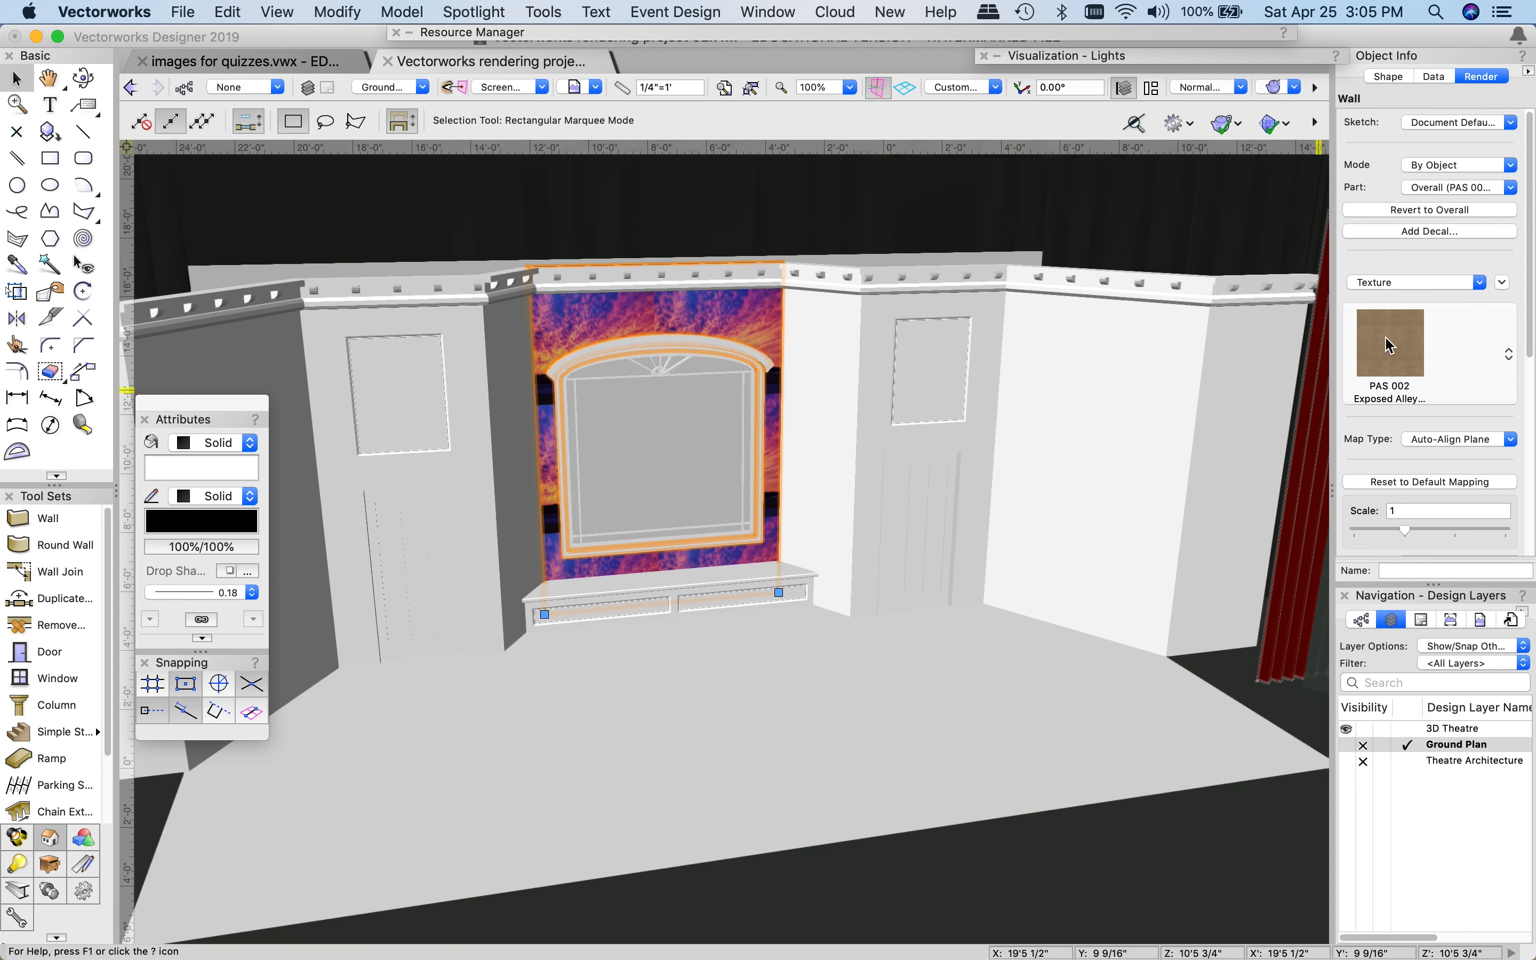
- Open the PAS 002 Exposed Alley Brick RT texture resource for editing from the centre wall's render settings
scroll(1386, 338, down, 3)
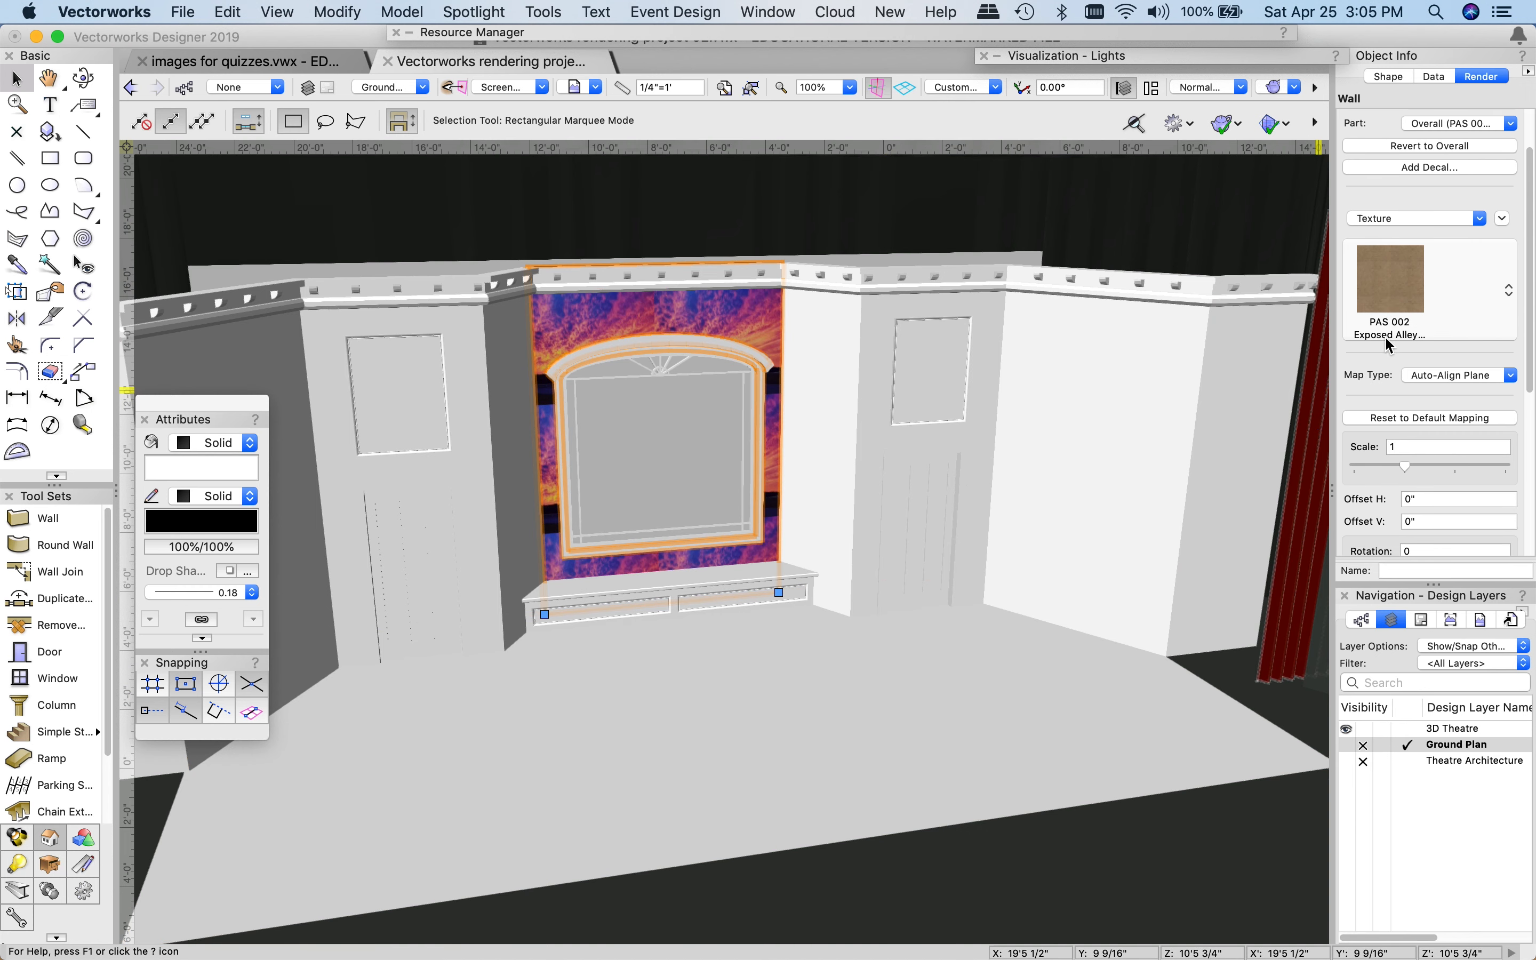
scroll(1386, 338, up, 3)
scroll(1386, 340, up, 1)
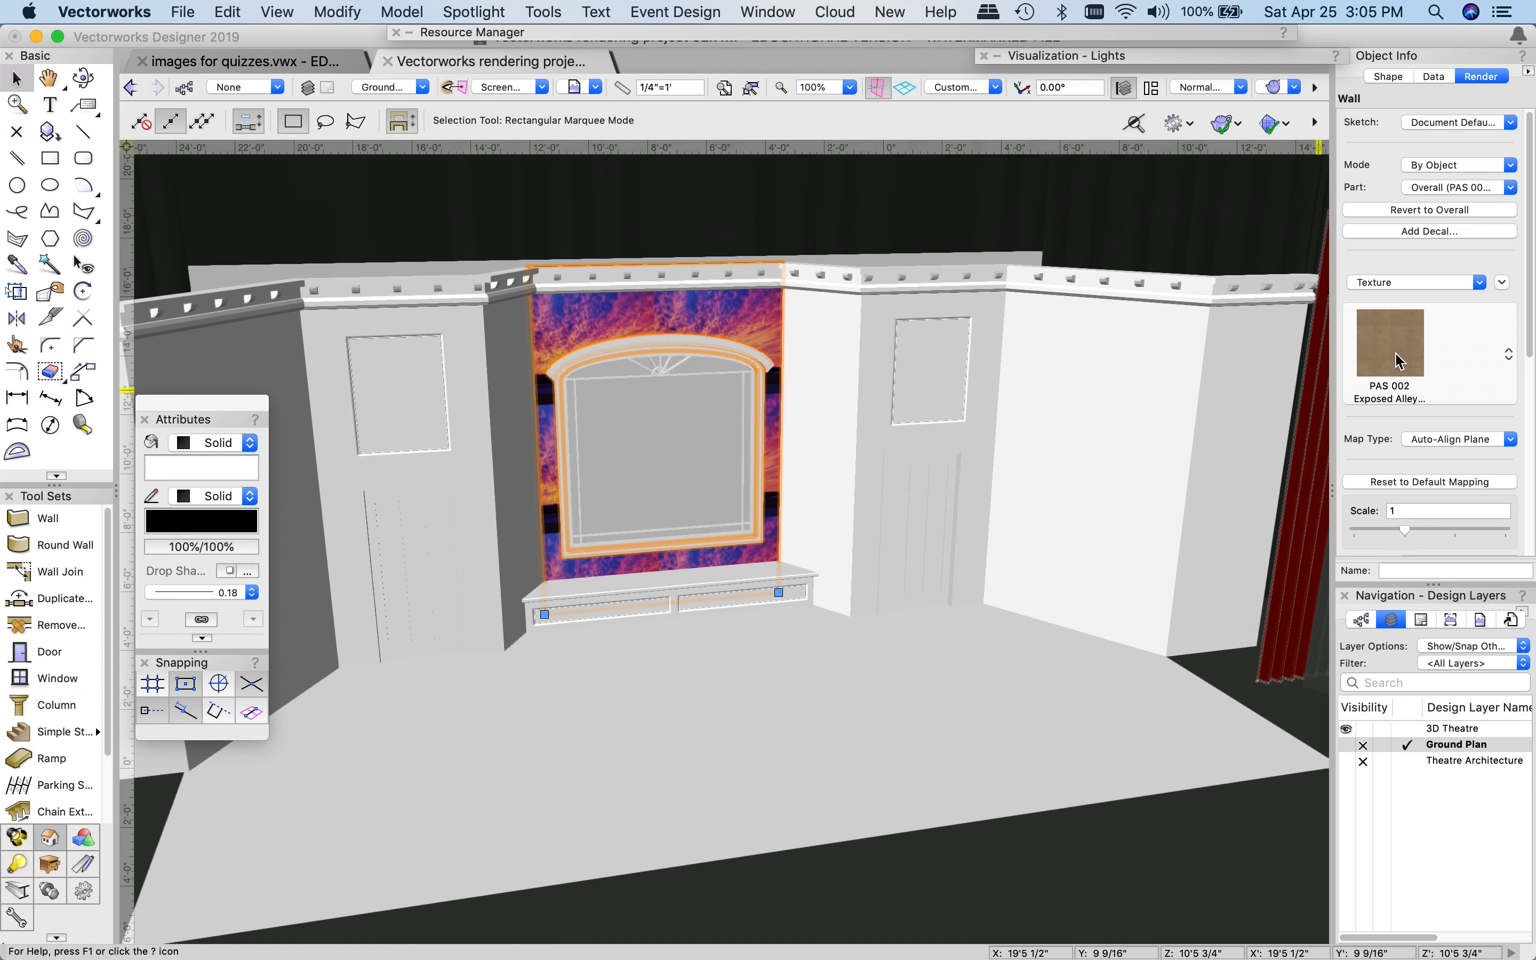
click(1503, 283)
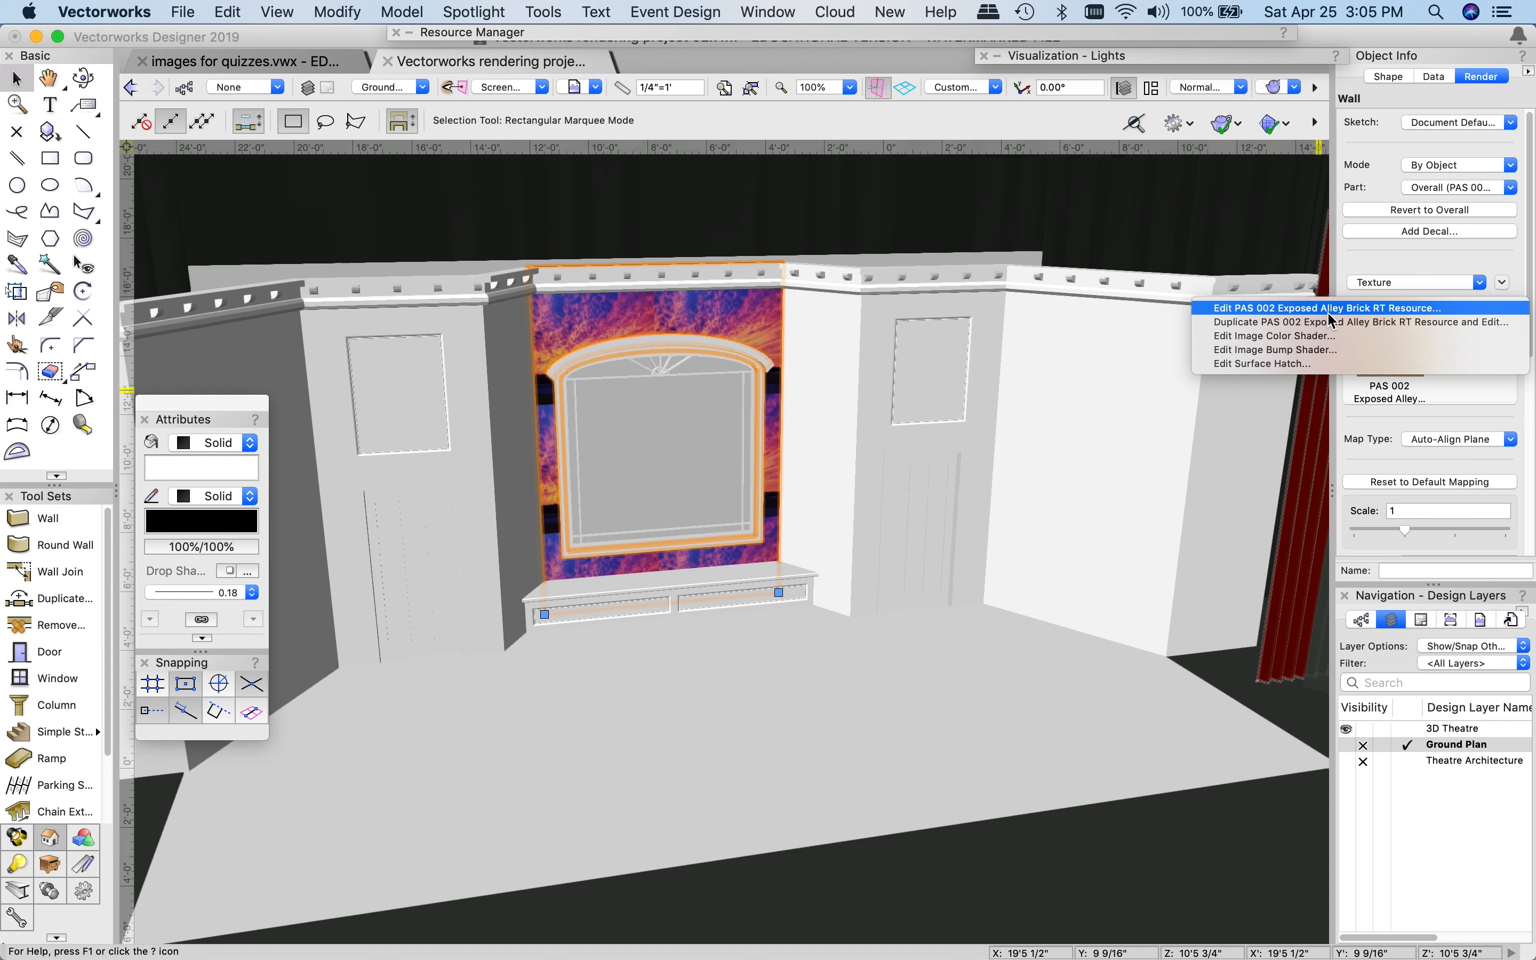
click(1282, 309)
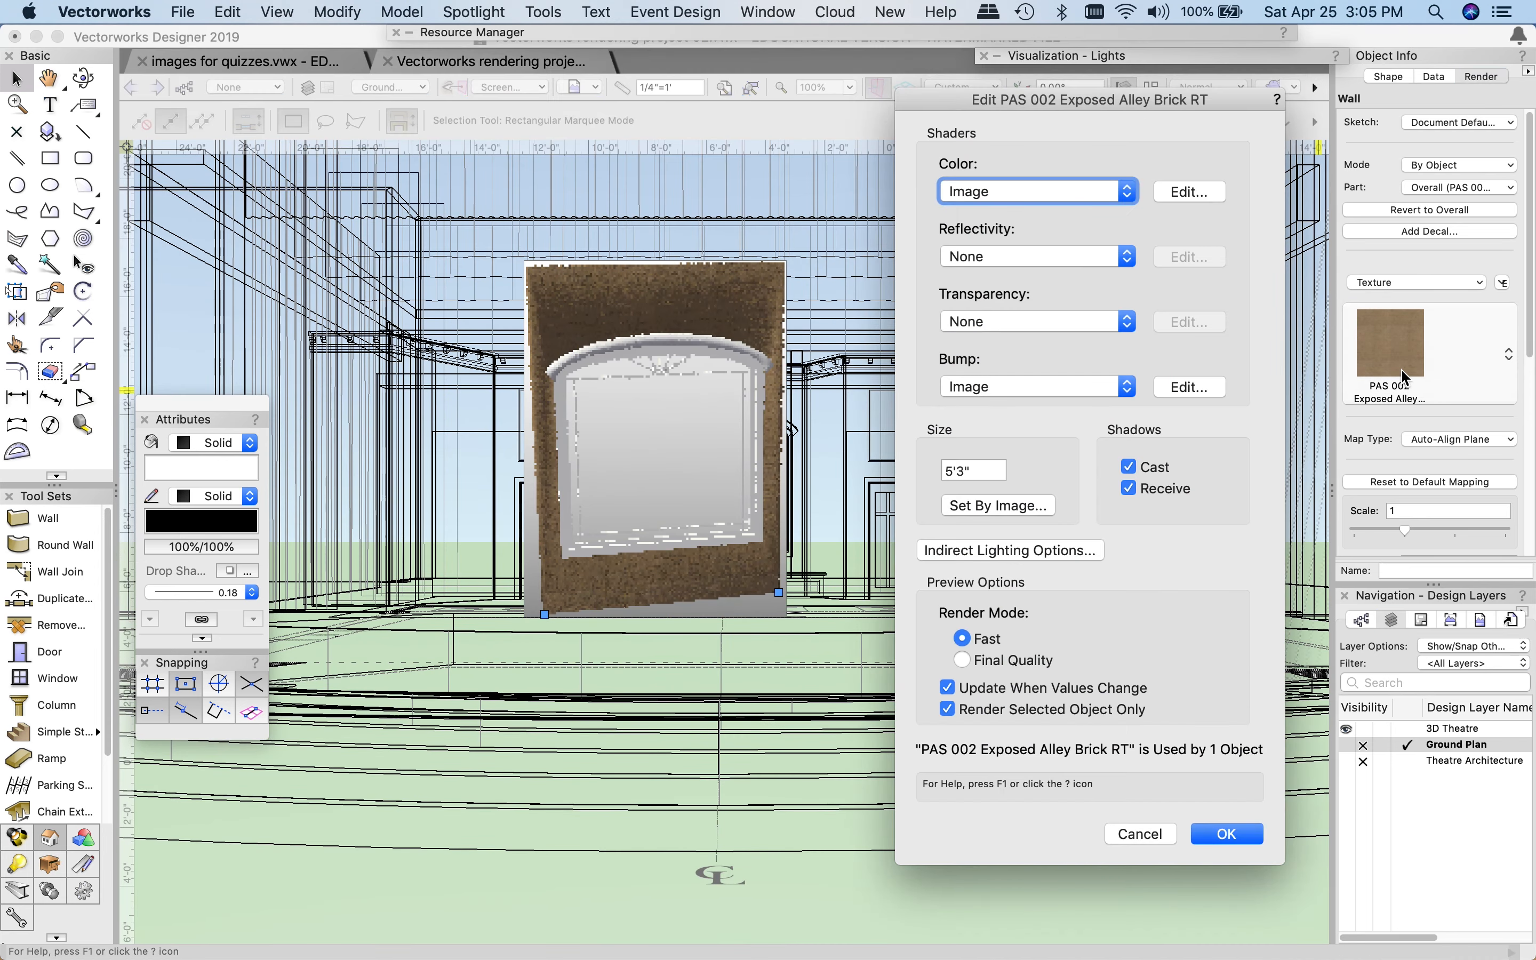
- Review the Color shader's image settings of PAS 002 Exposed Alley Brick RT and close the texture editor without changes
click(1189, 194)
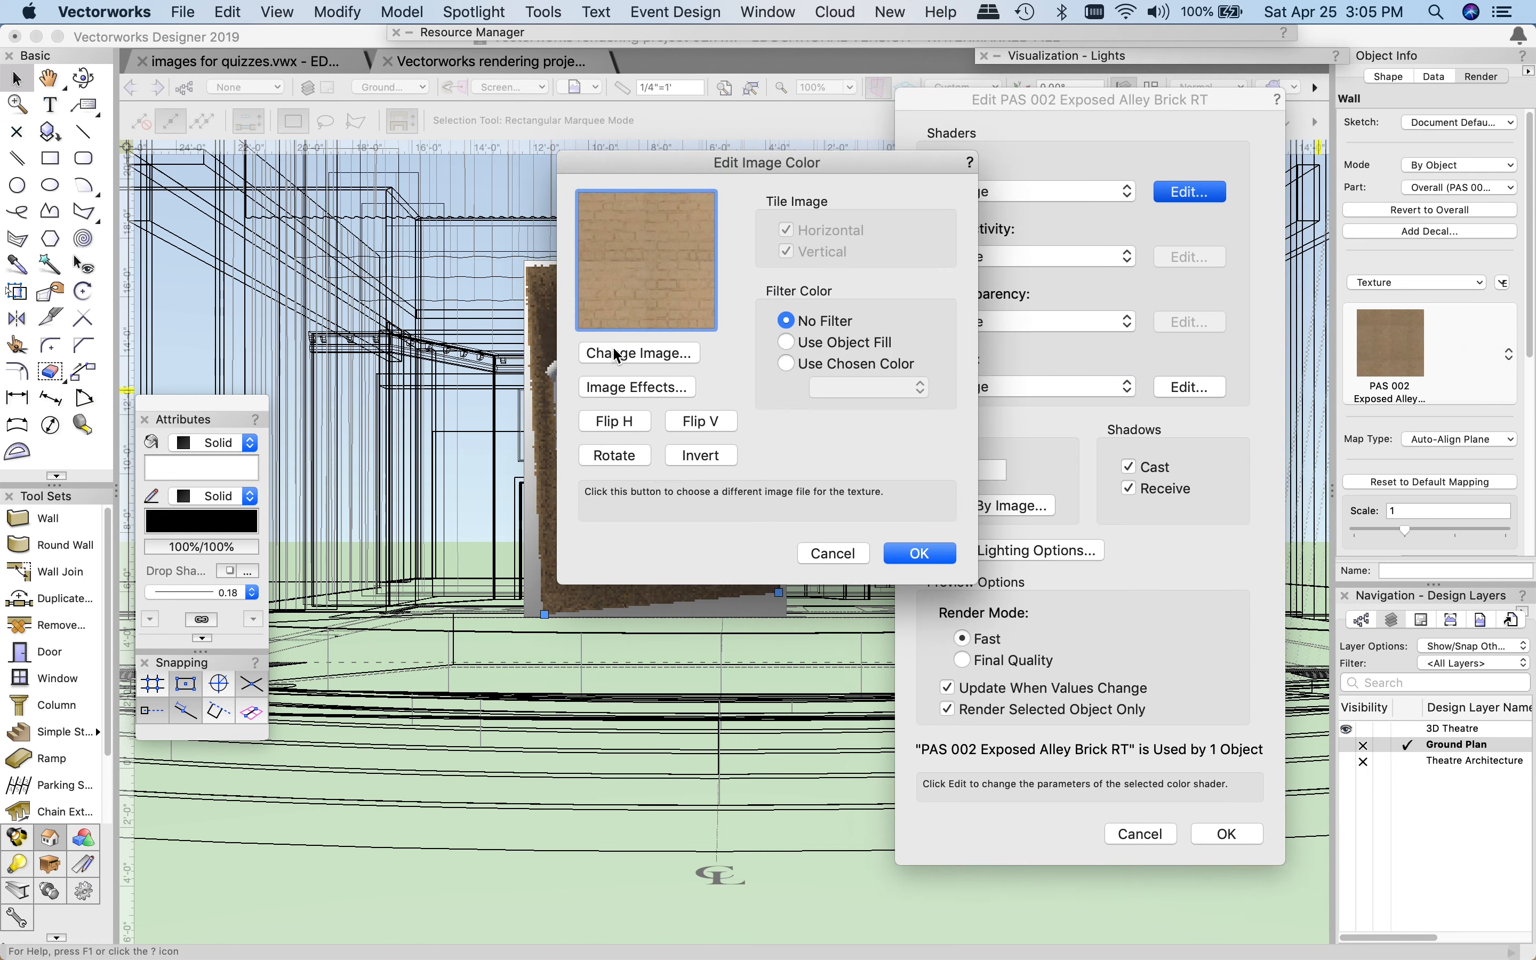
click(921, 555)
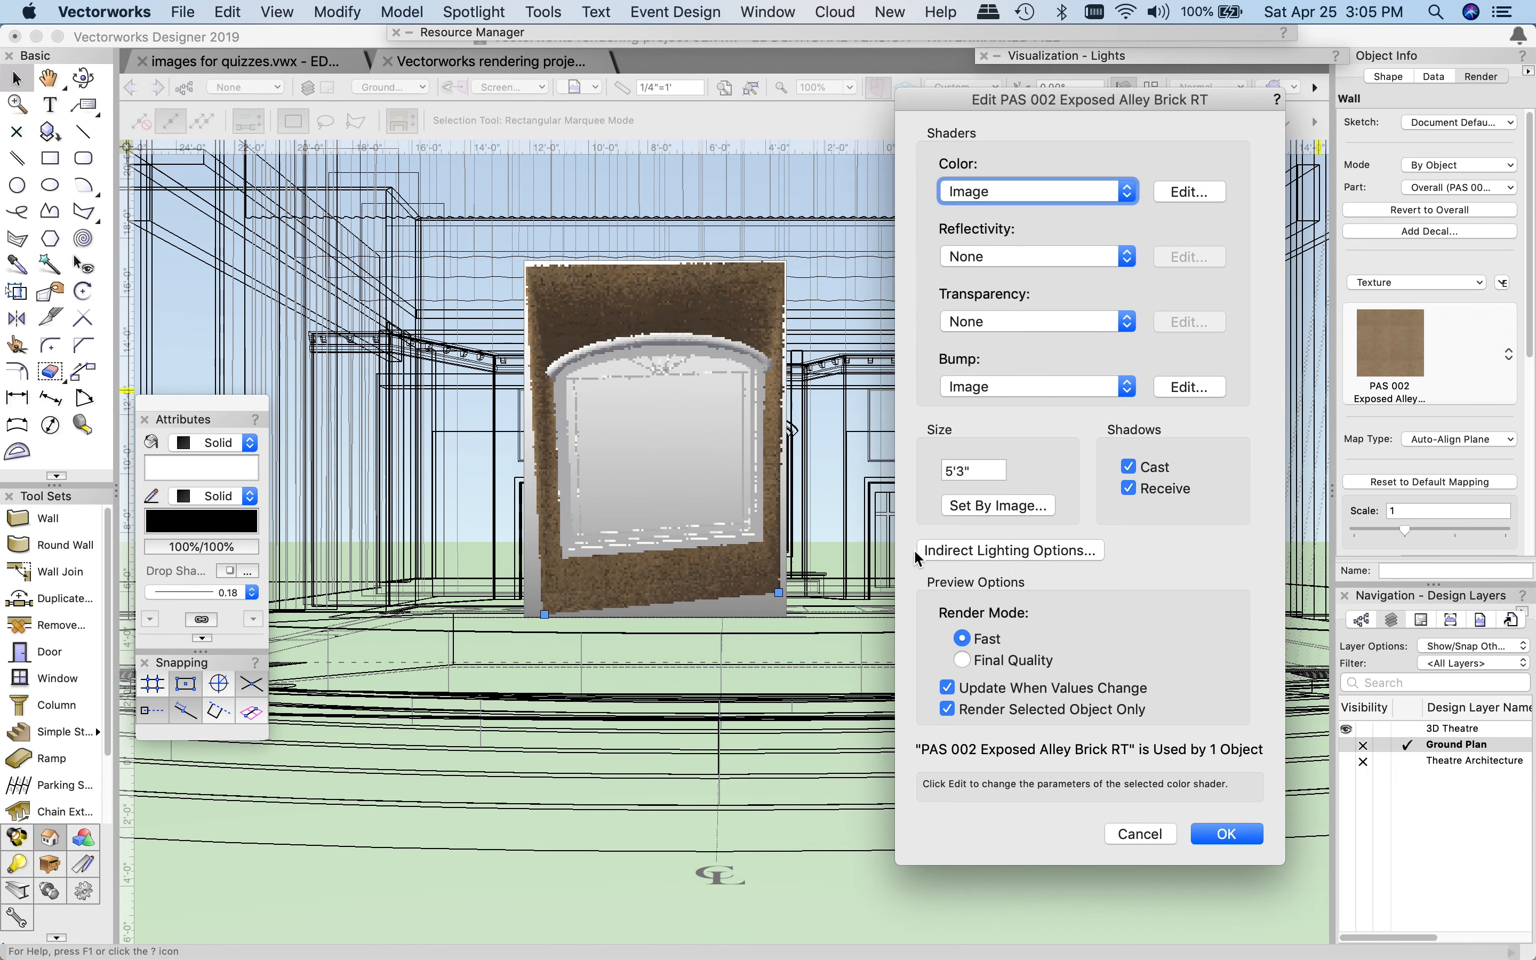
click(1005, 199)
click(970, 189)
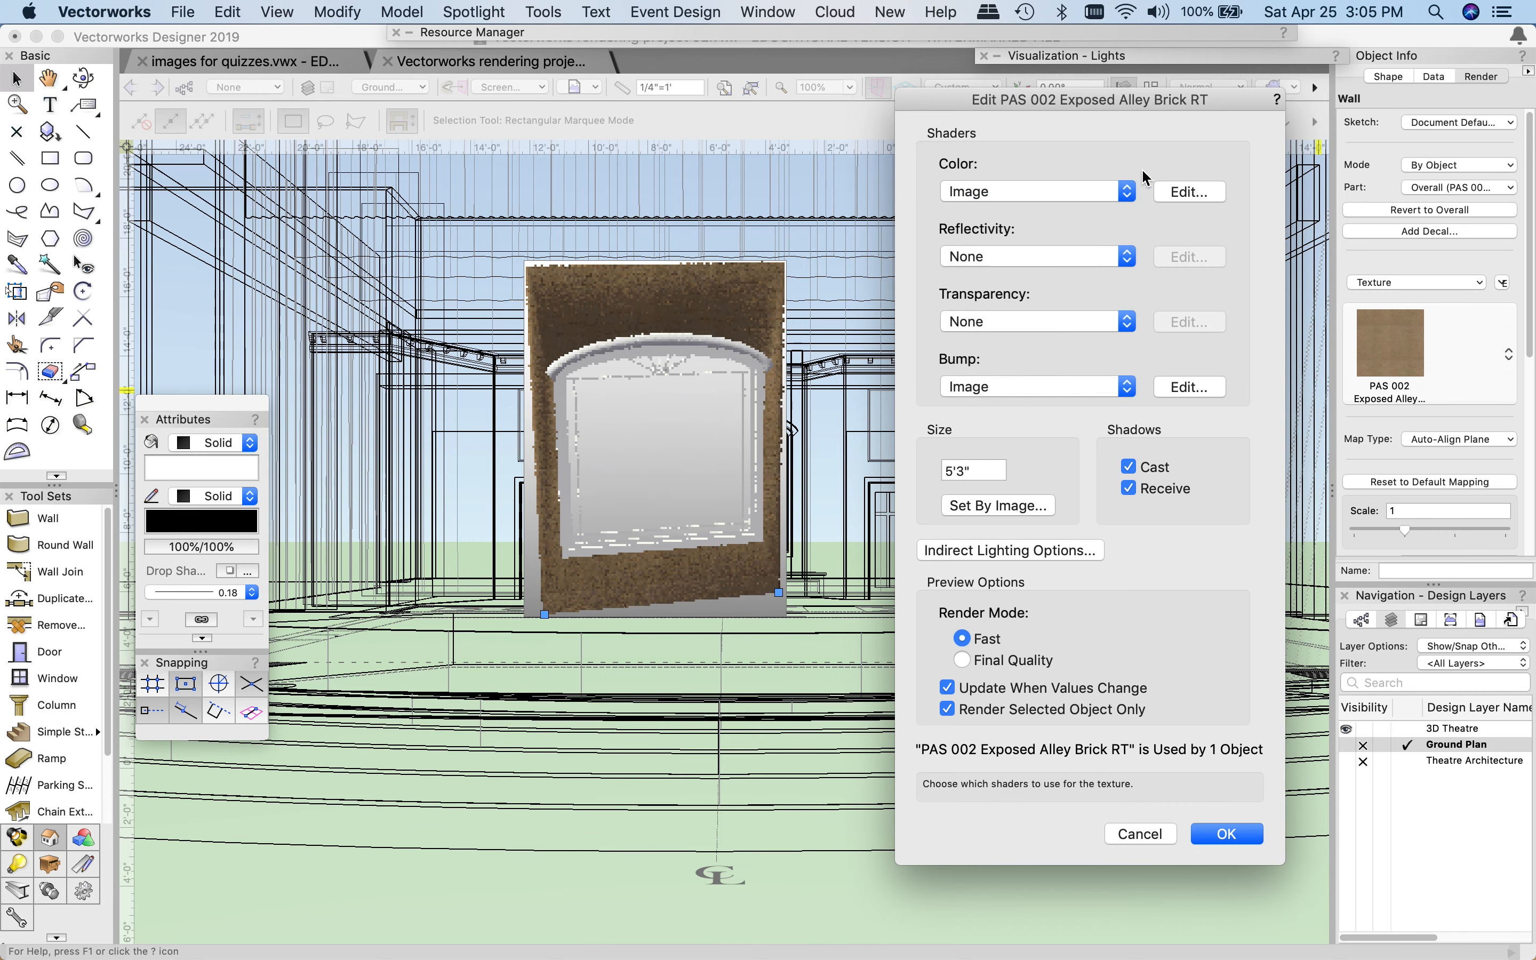
click(1140, 833)
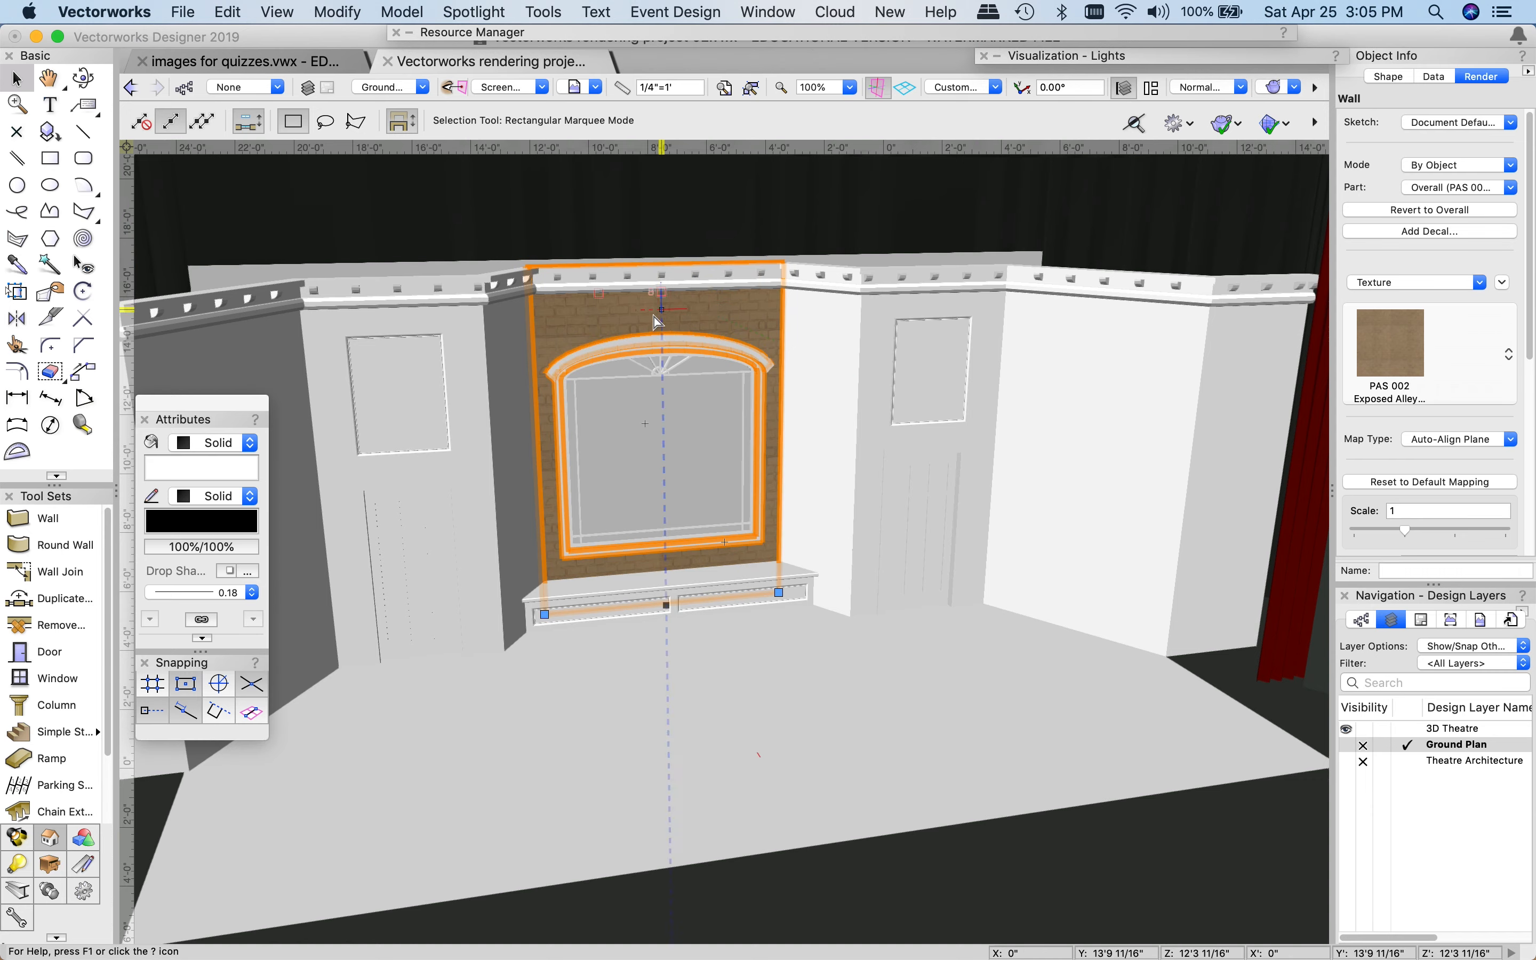
- Scale the brick texture mapping on the centre wall to 0.7, keeping the map type Auto-Align Plane
click(83, 76)
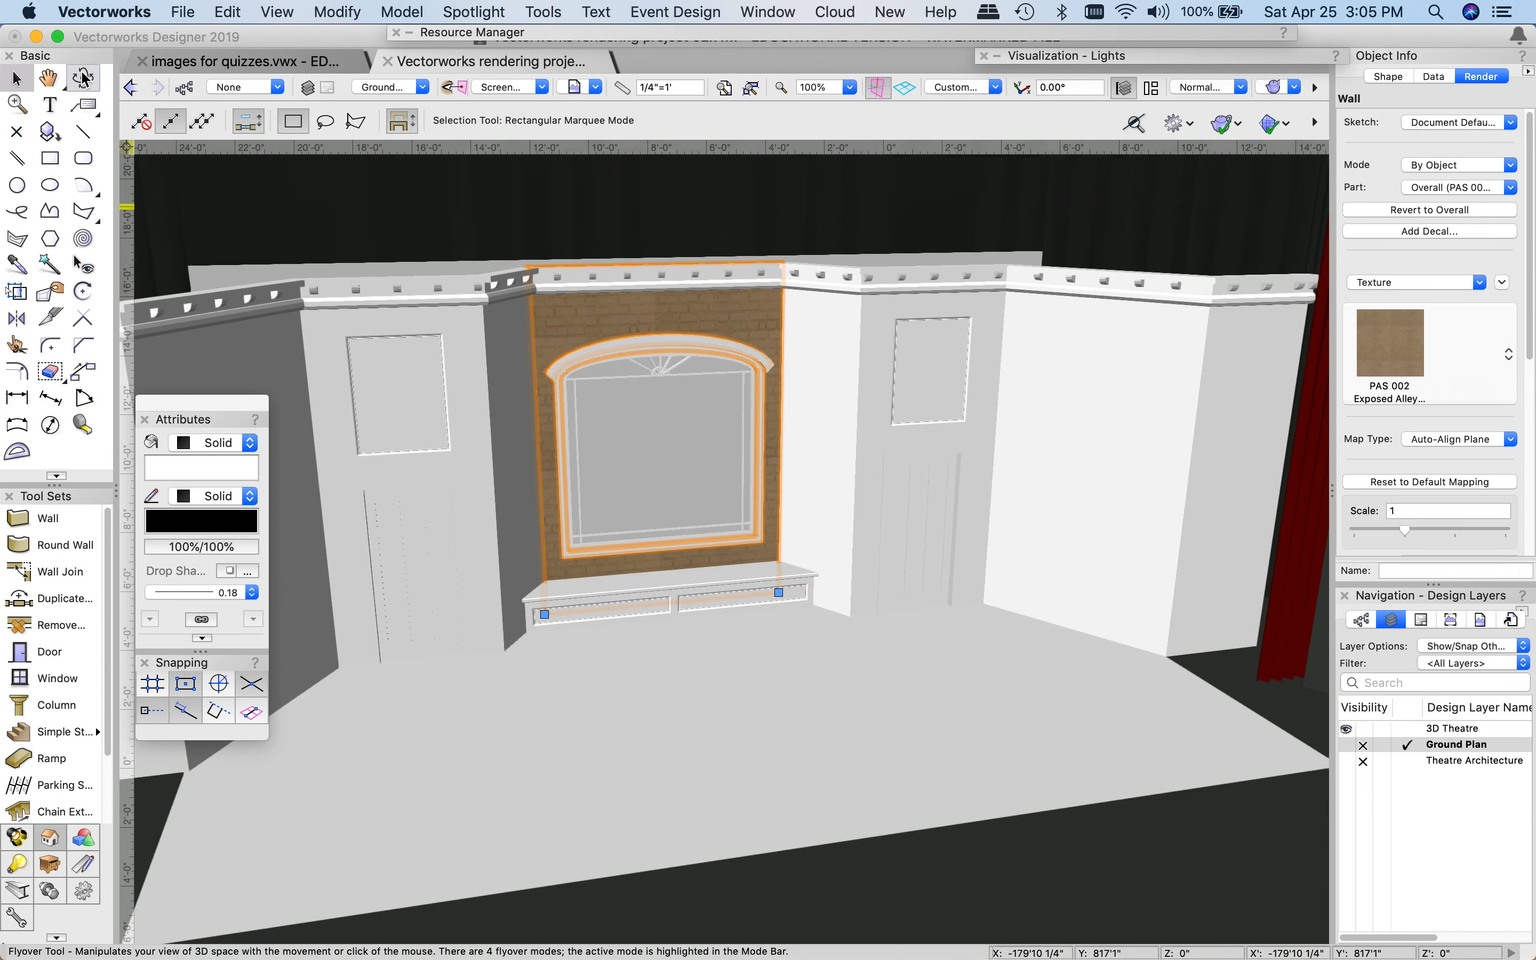
drag(714, 633, 585, 343)
drag(449, 225, 447, 226)
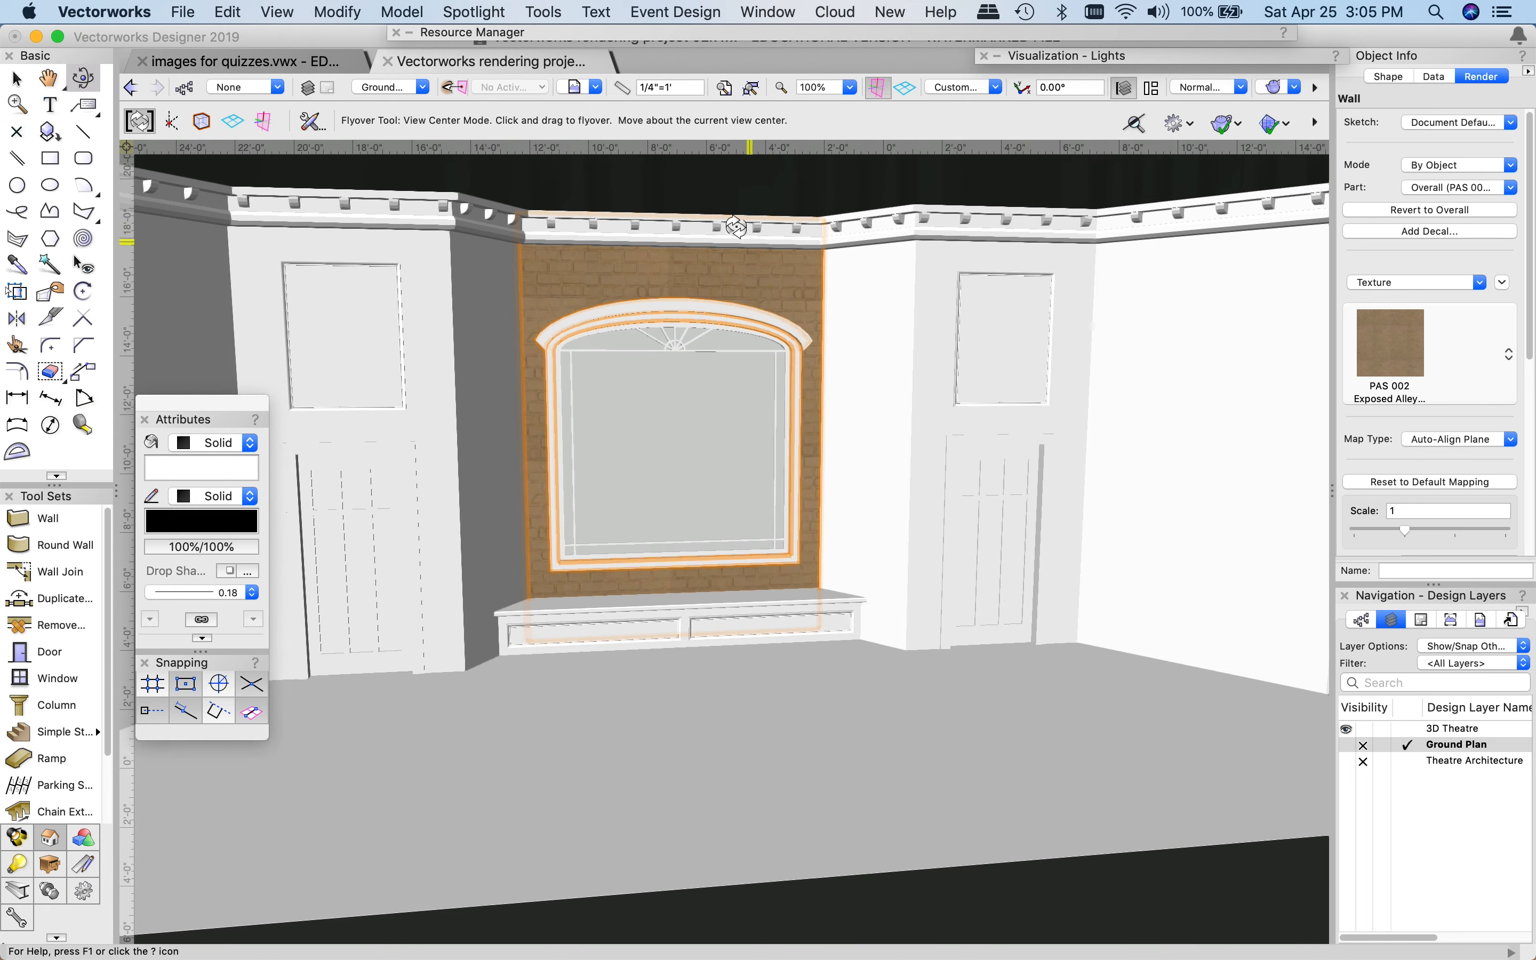
drag(689, 186, 686, 188)
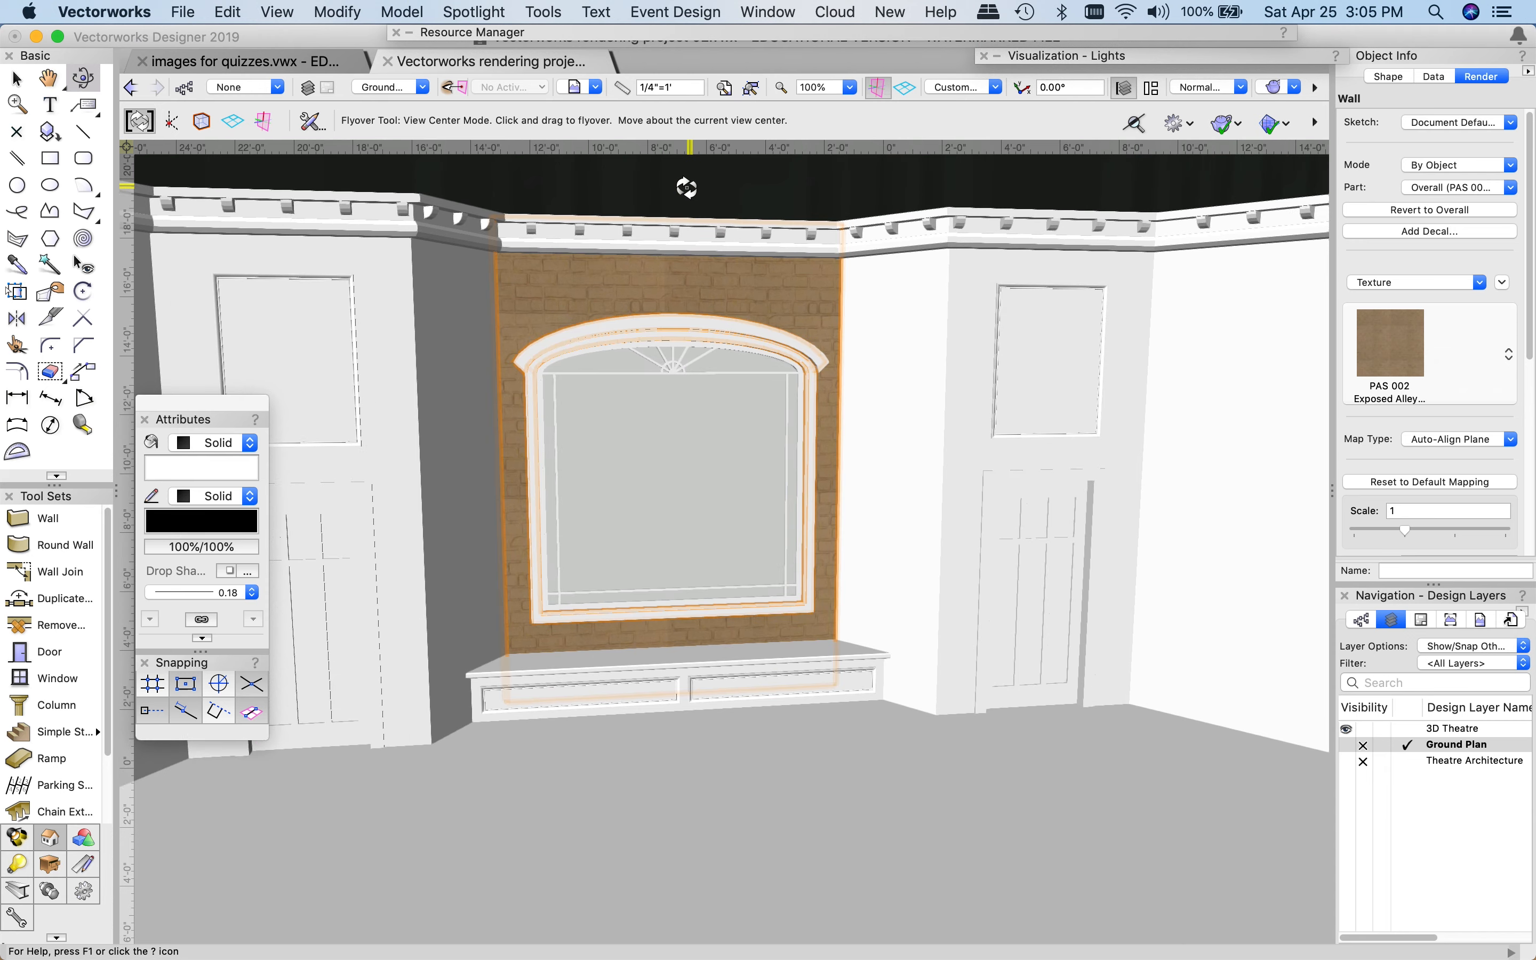
click(18, 79)
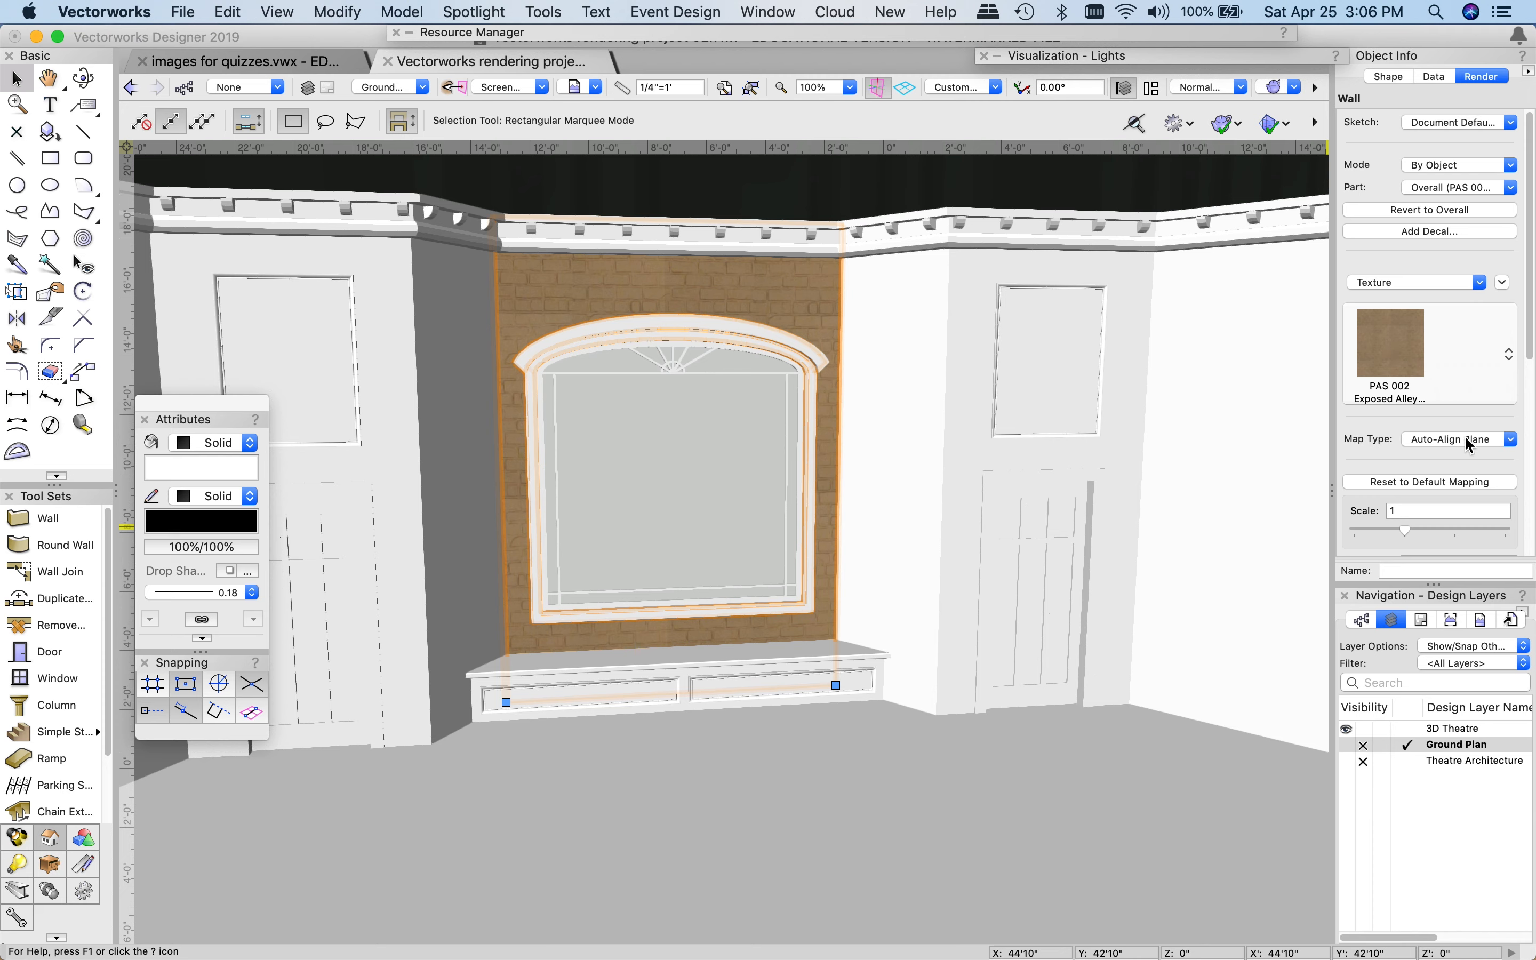
scroll(1373, 426, down, 3)
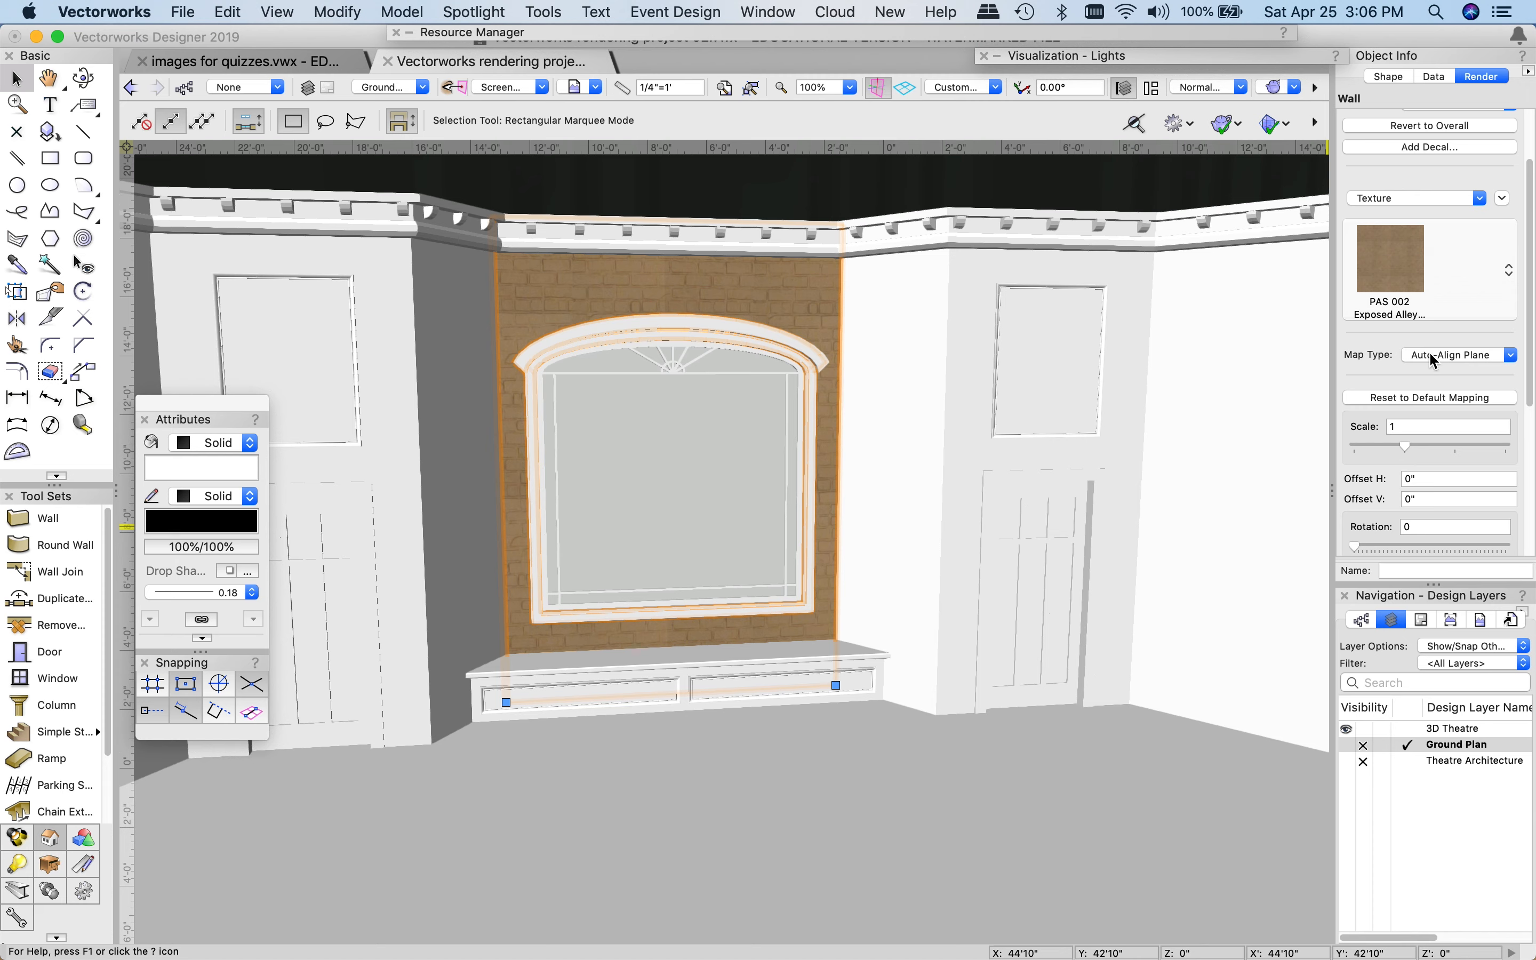
click(1445, 359)
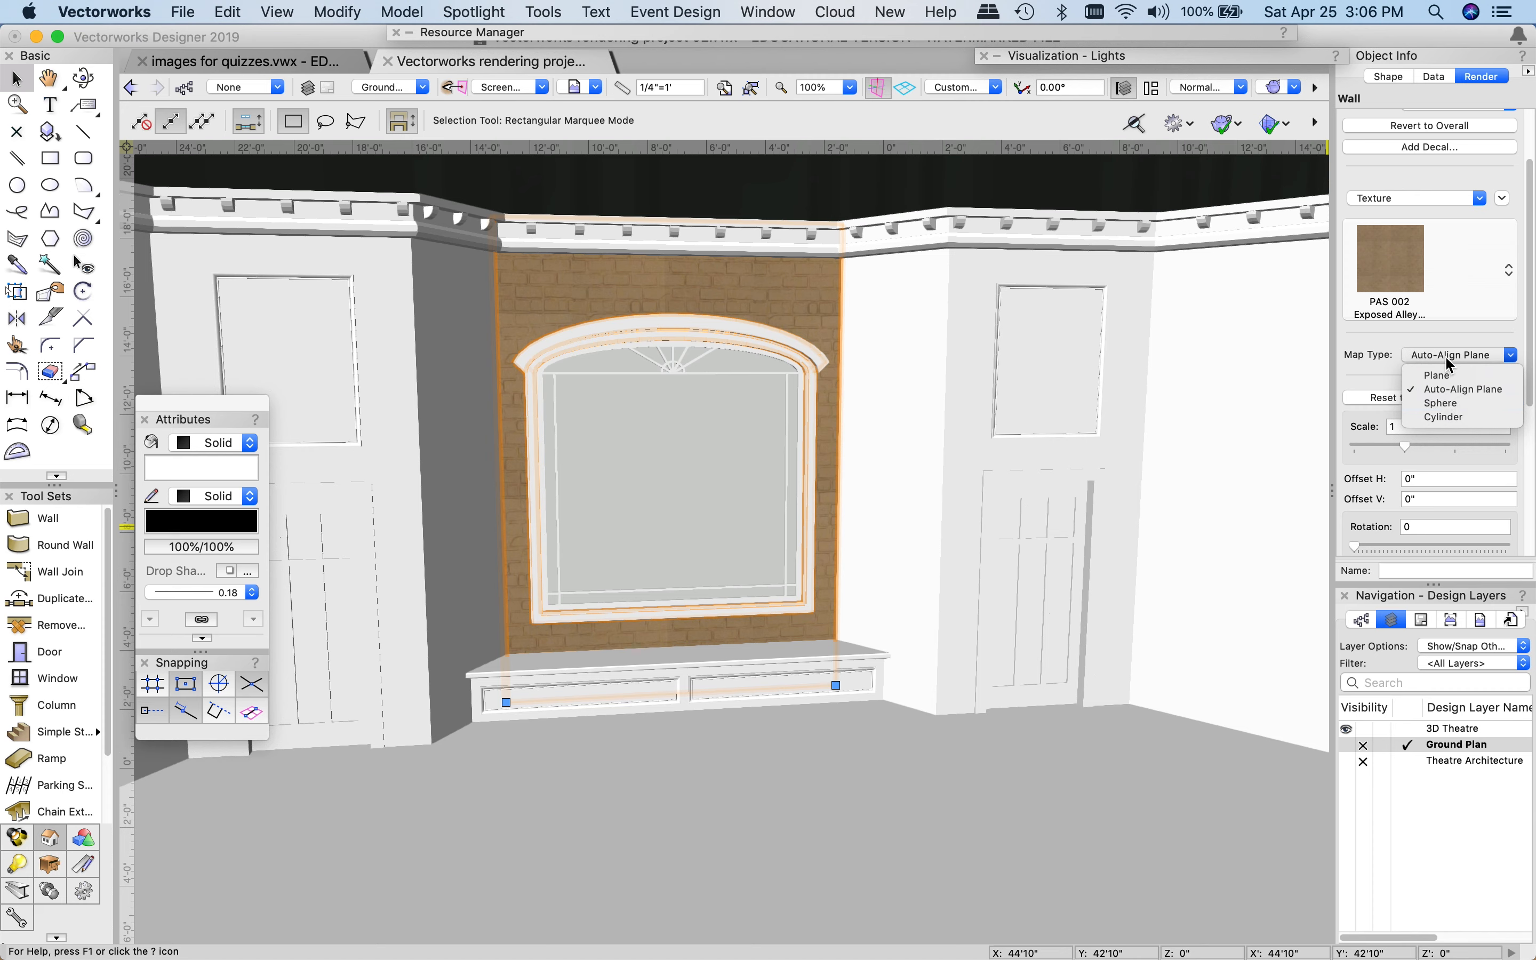
click(1422, 362)
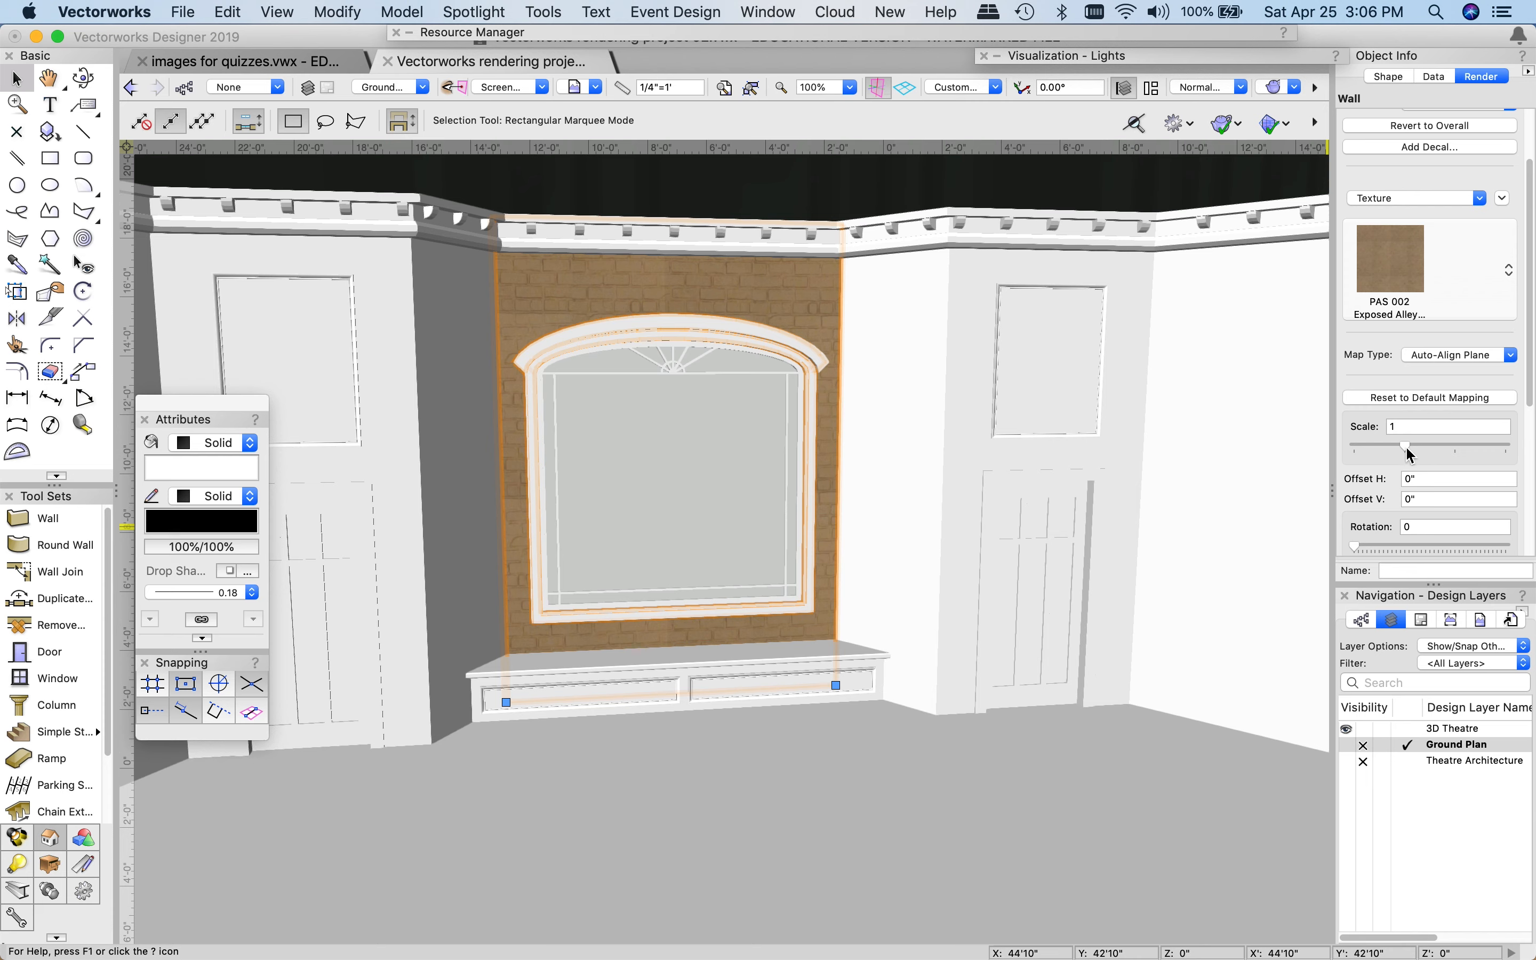
drag(1408, 452, 1399, 452)
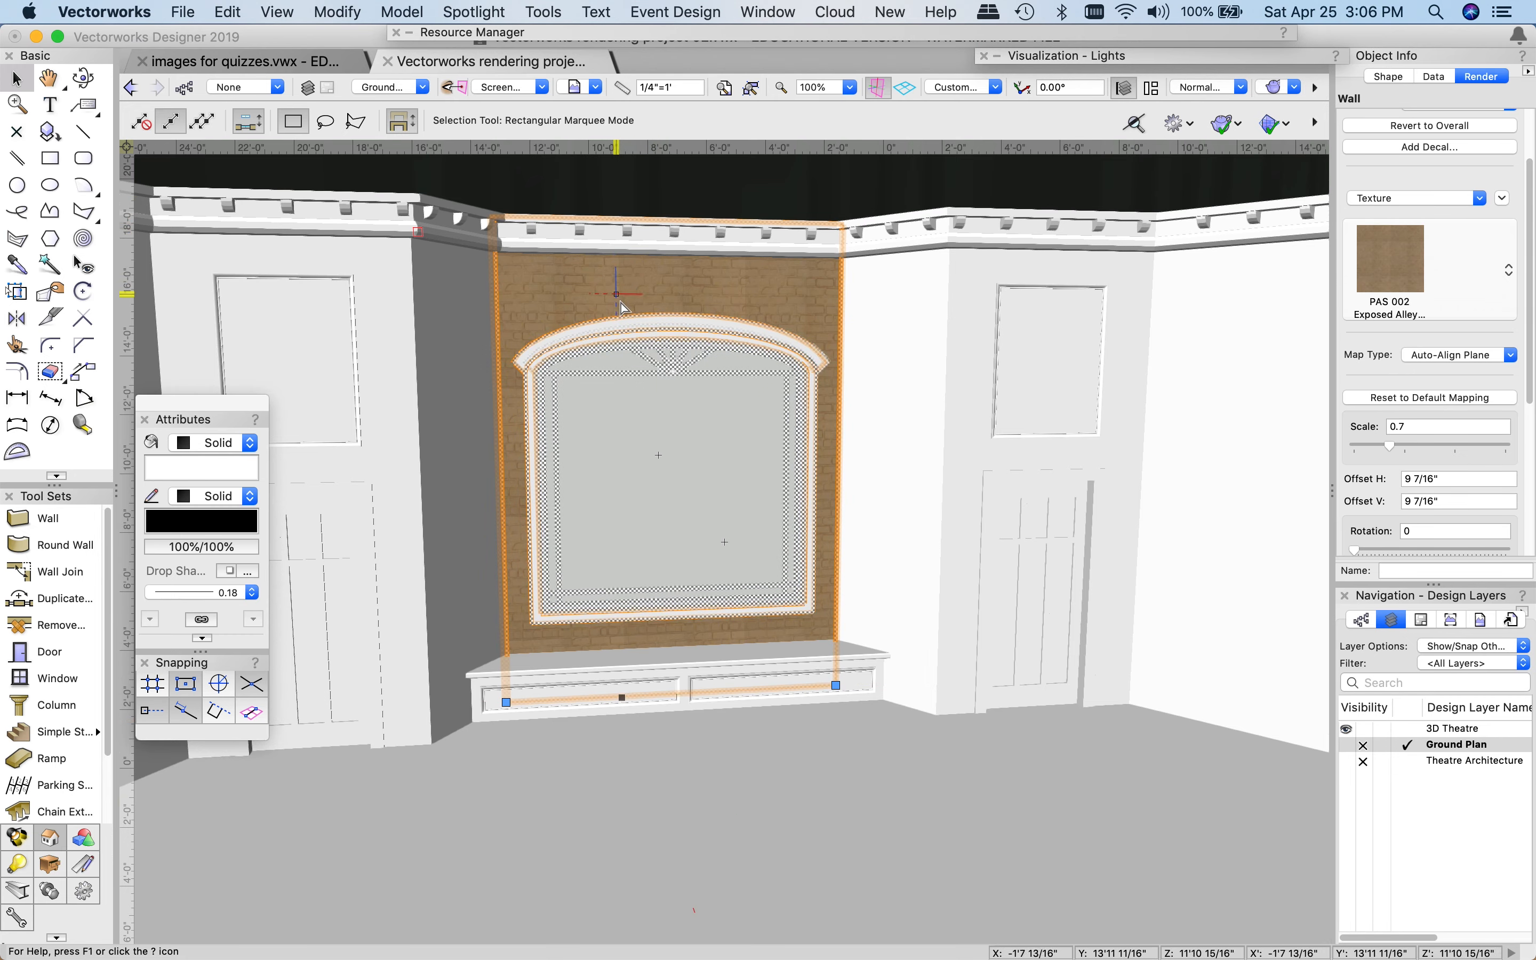
- Set the horizontal offset and the rotation of the centre wall's brick texture mapping to 0
scroll(607, 304, up, 3)
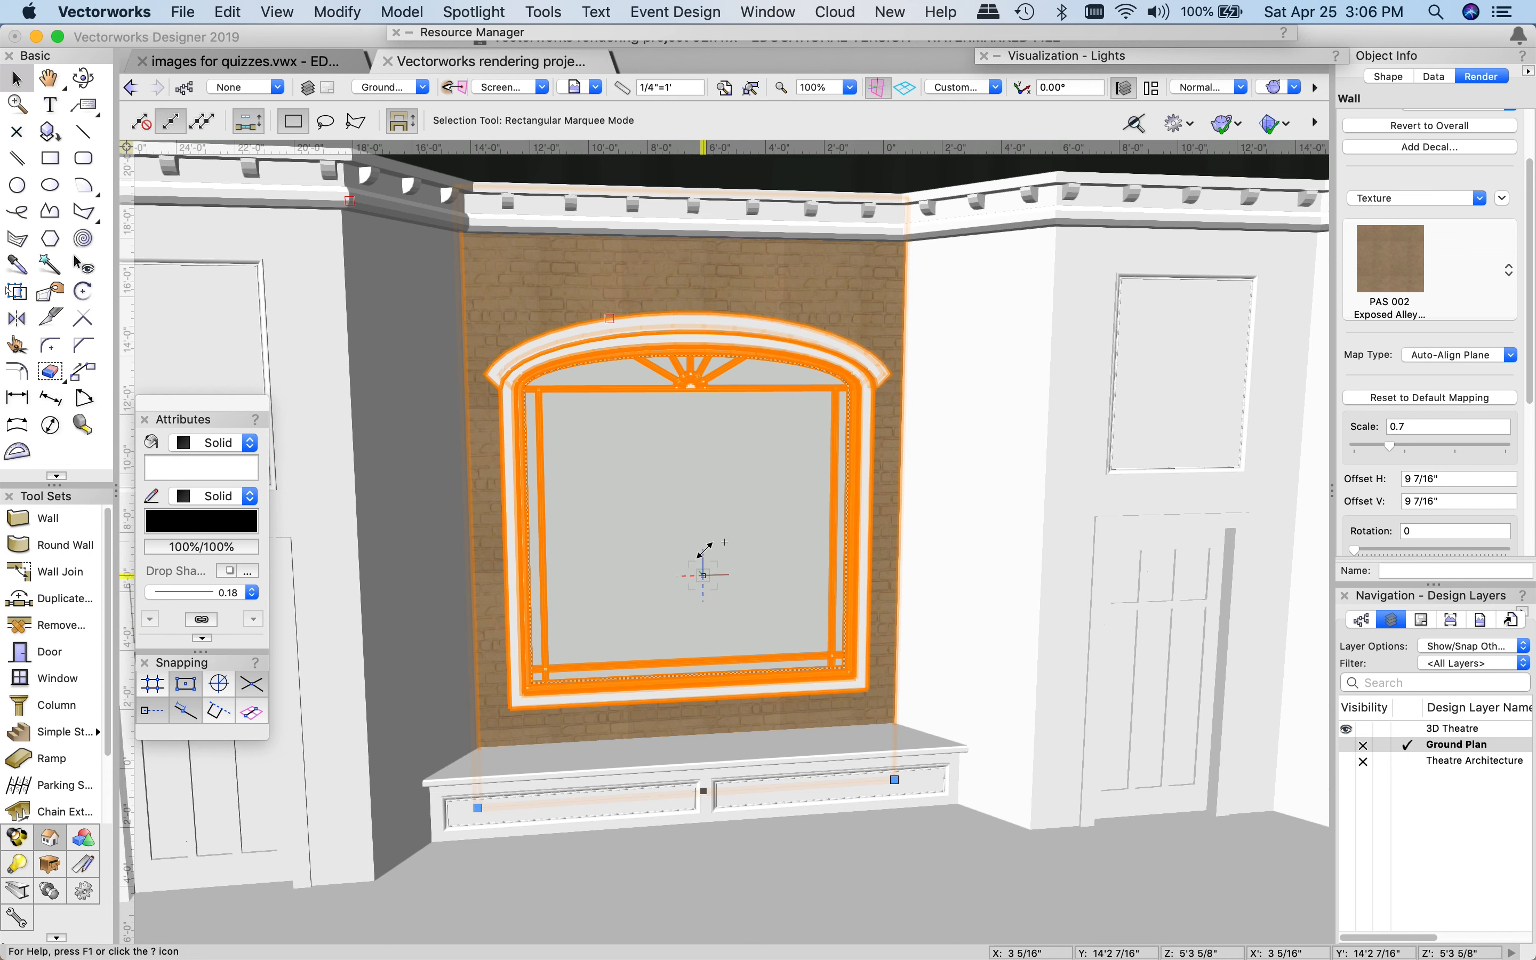
scroll(1433, 379, down, 1)
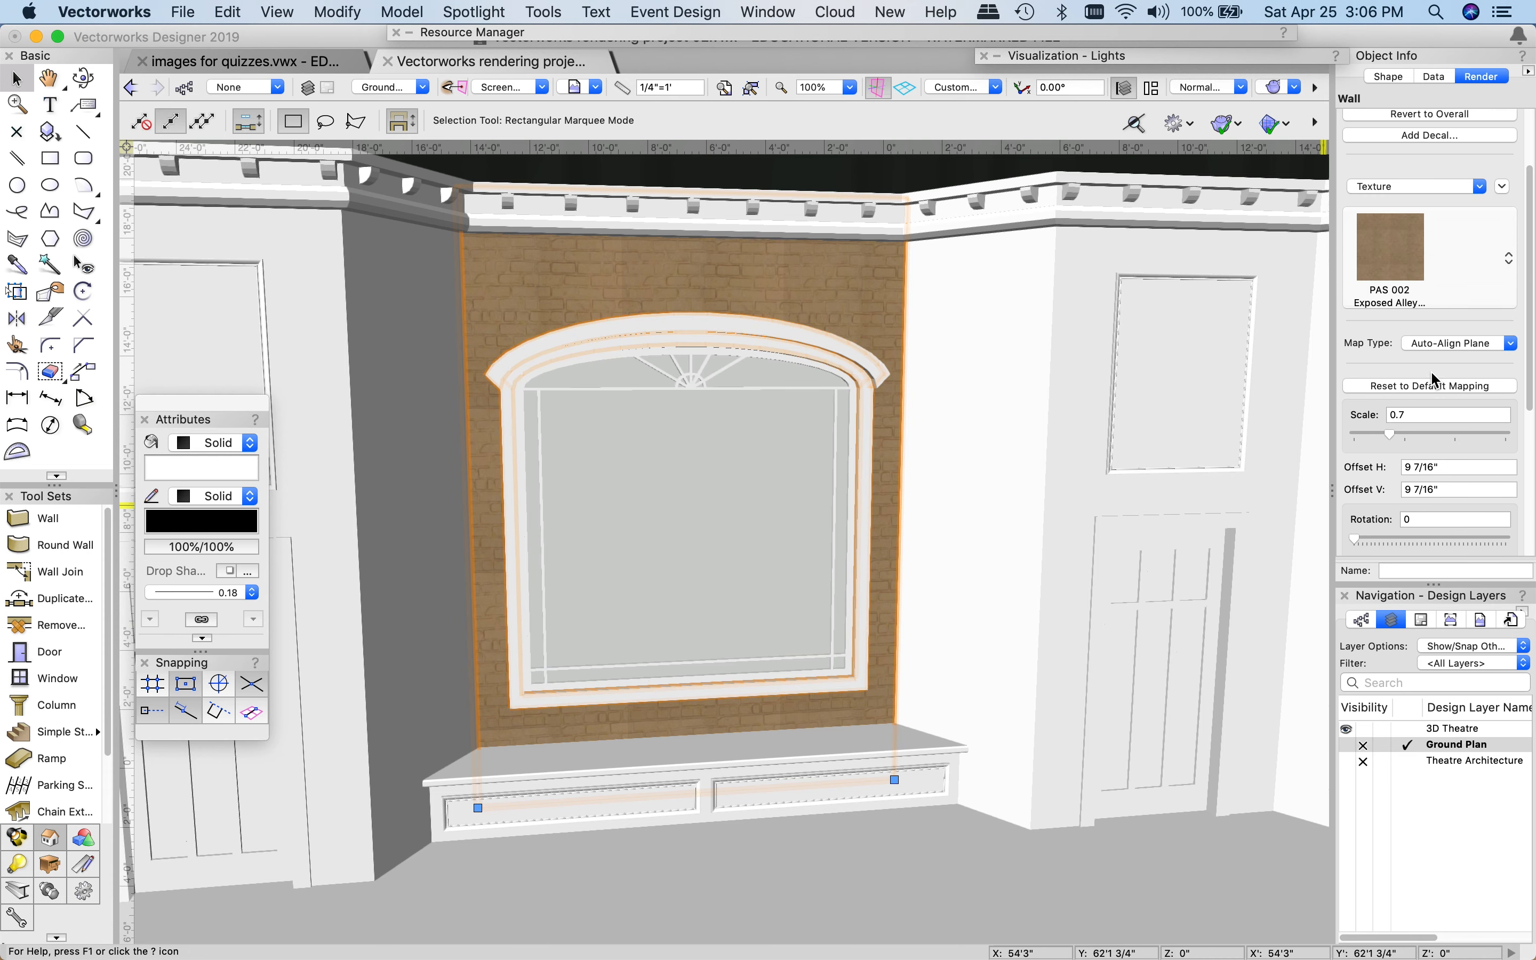
scroll(1433, 379, down, 5)
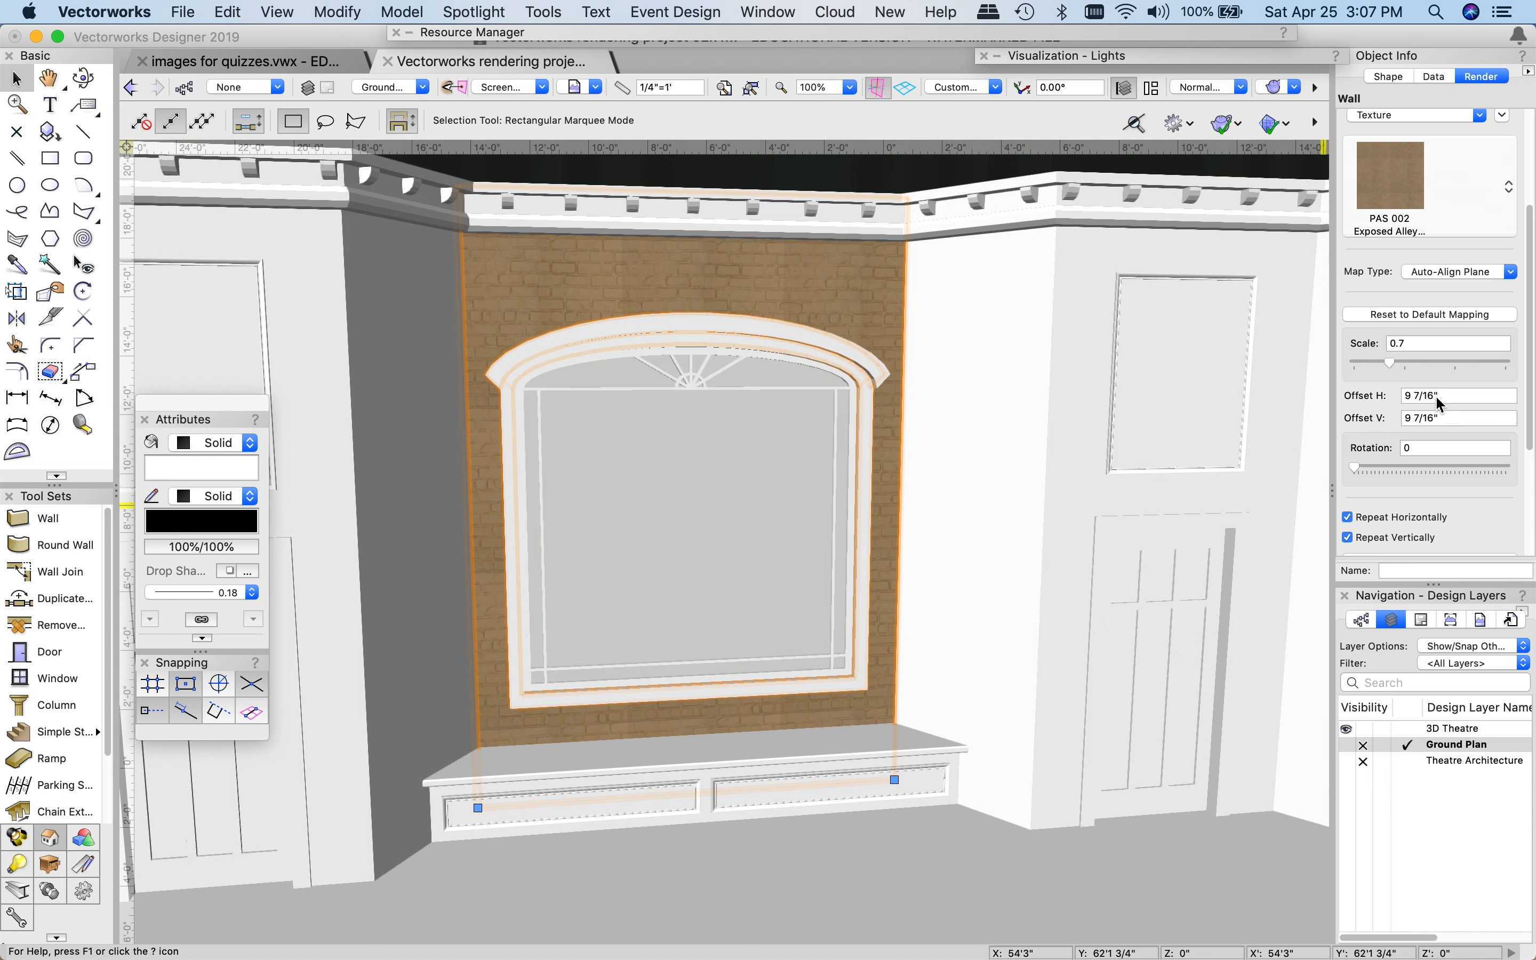
drag(1447, 397, 1396, 397)
text(0)
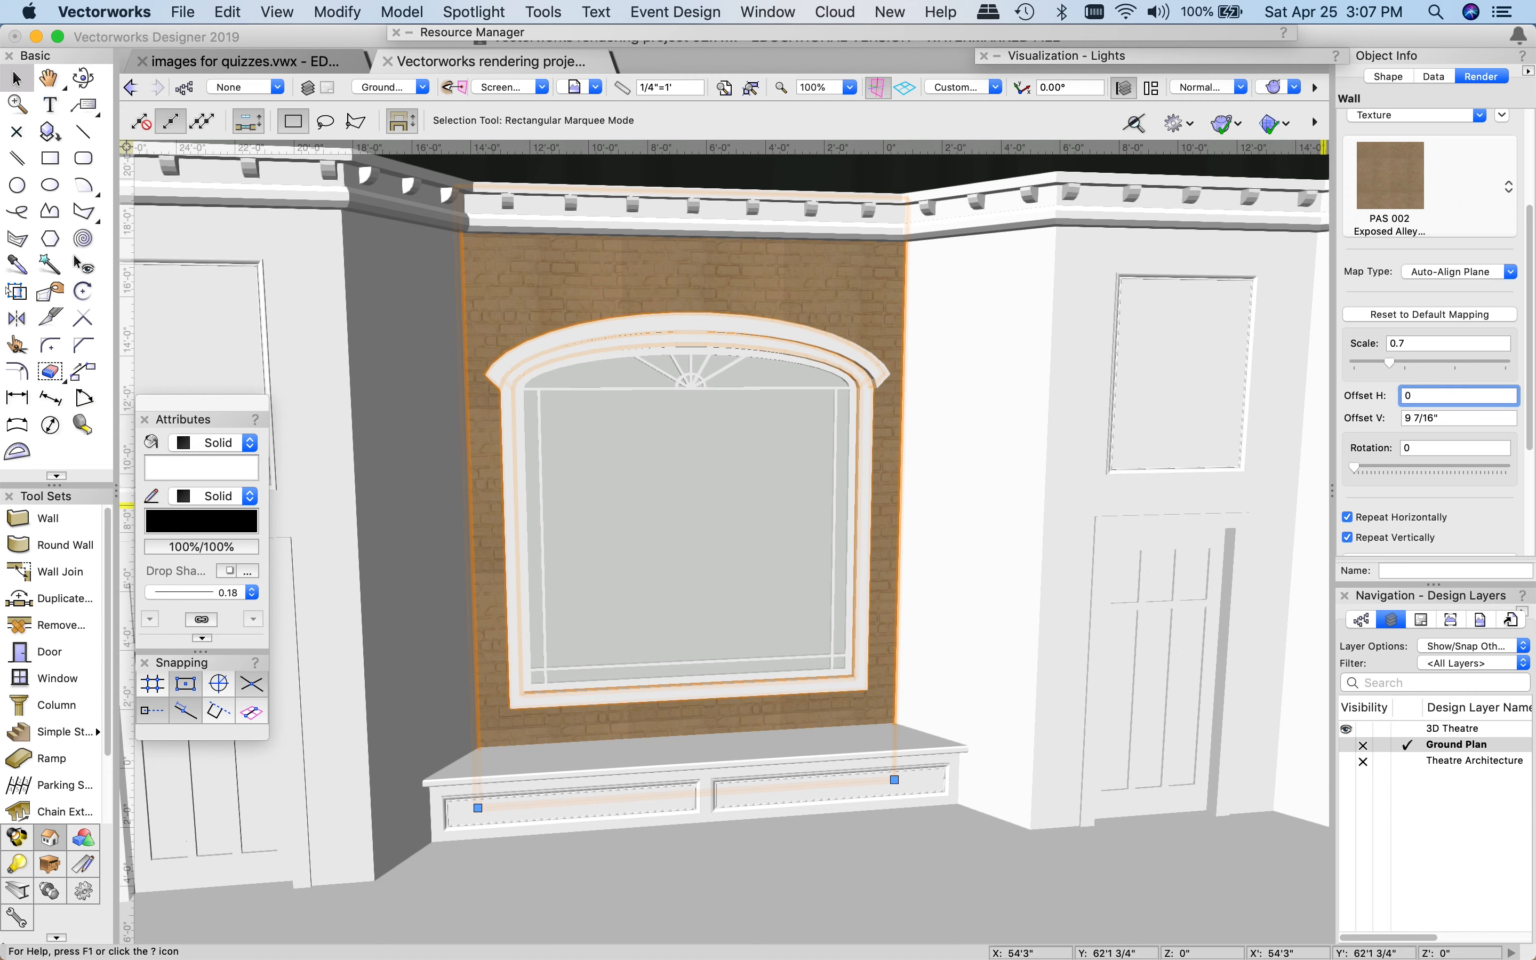
click(1447, 419)
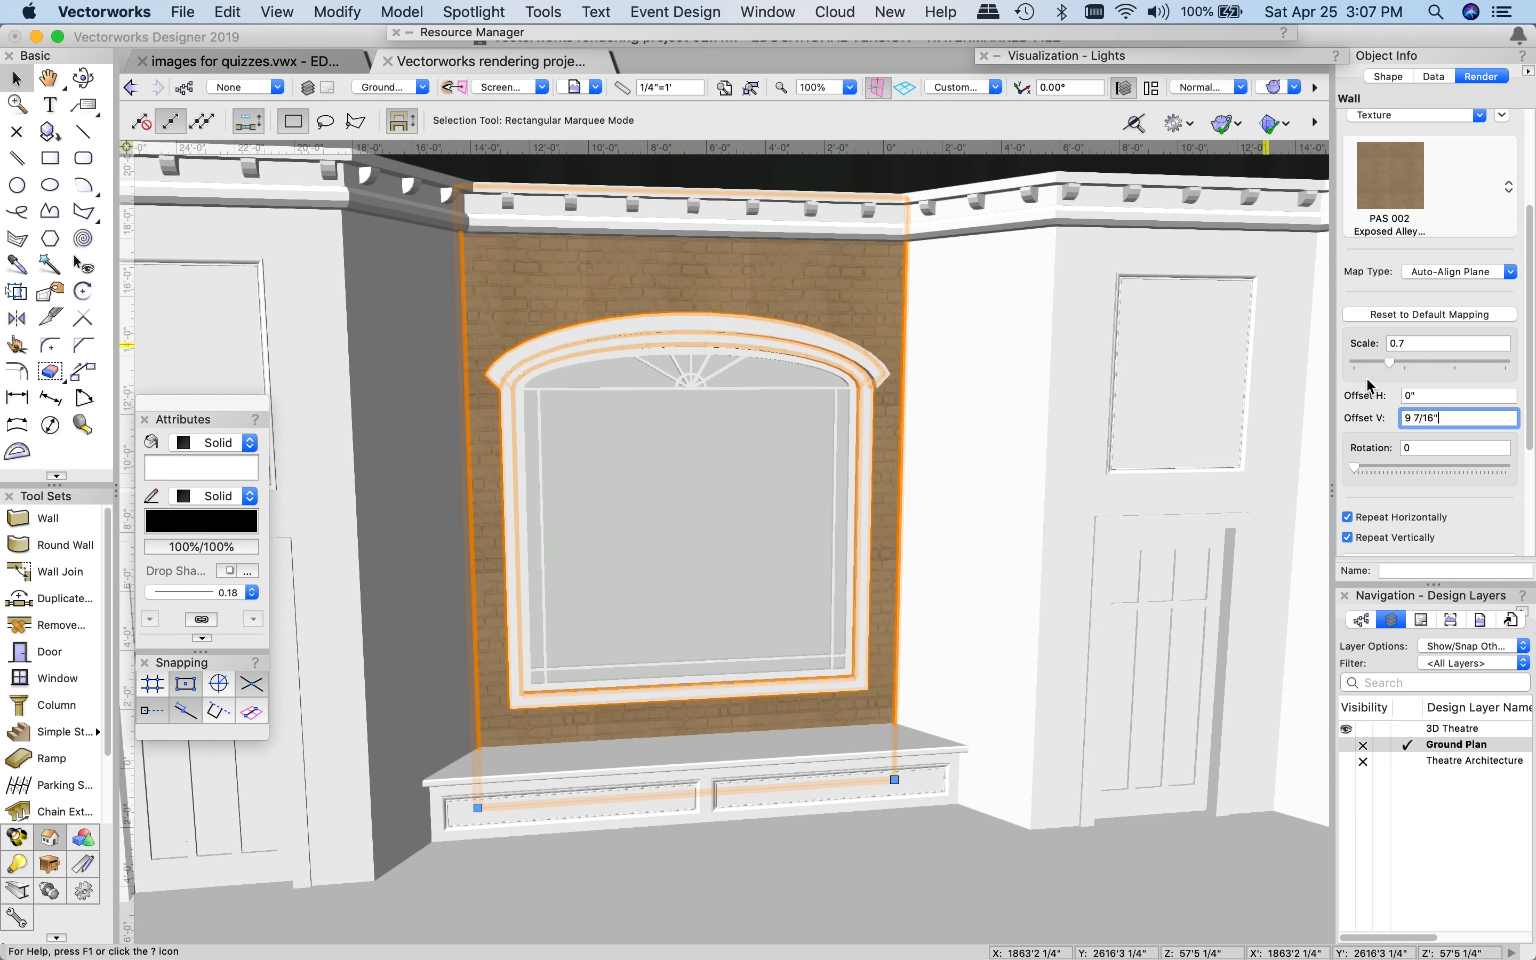
mouse_move(1359, 475)
mouse_down()
mouse_move(1404, 474)
mouse_move(1348, 475)
mouse_up()
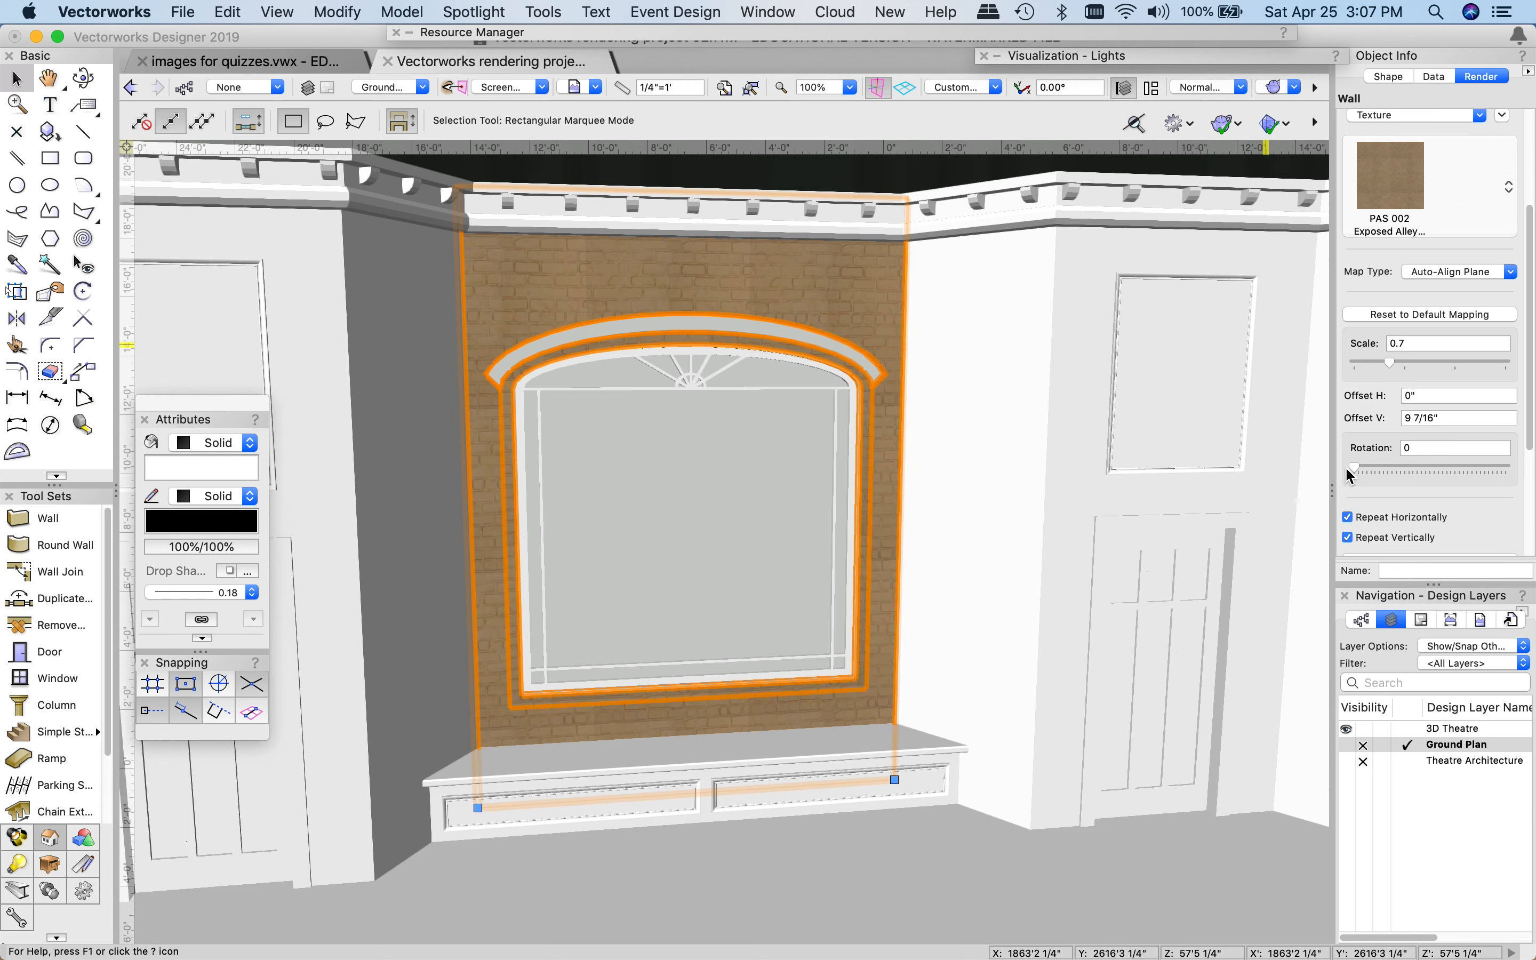
- Try the centre wall's brick texture without horizontal and without vertical repetition, restoring each option after the test
scroll(1457, 417, down, 3)
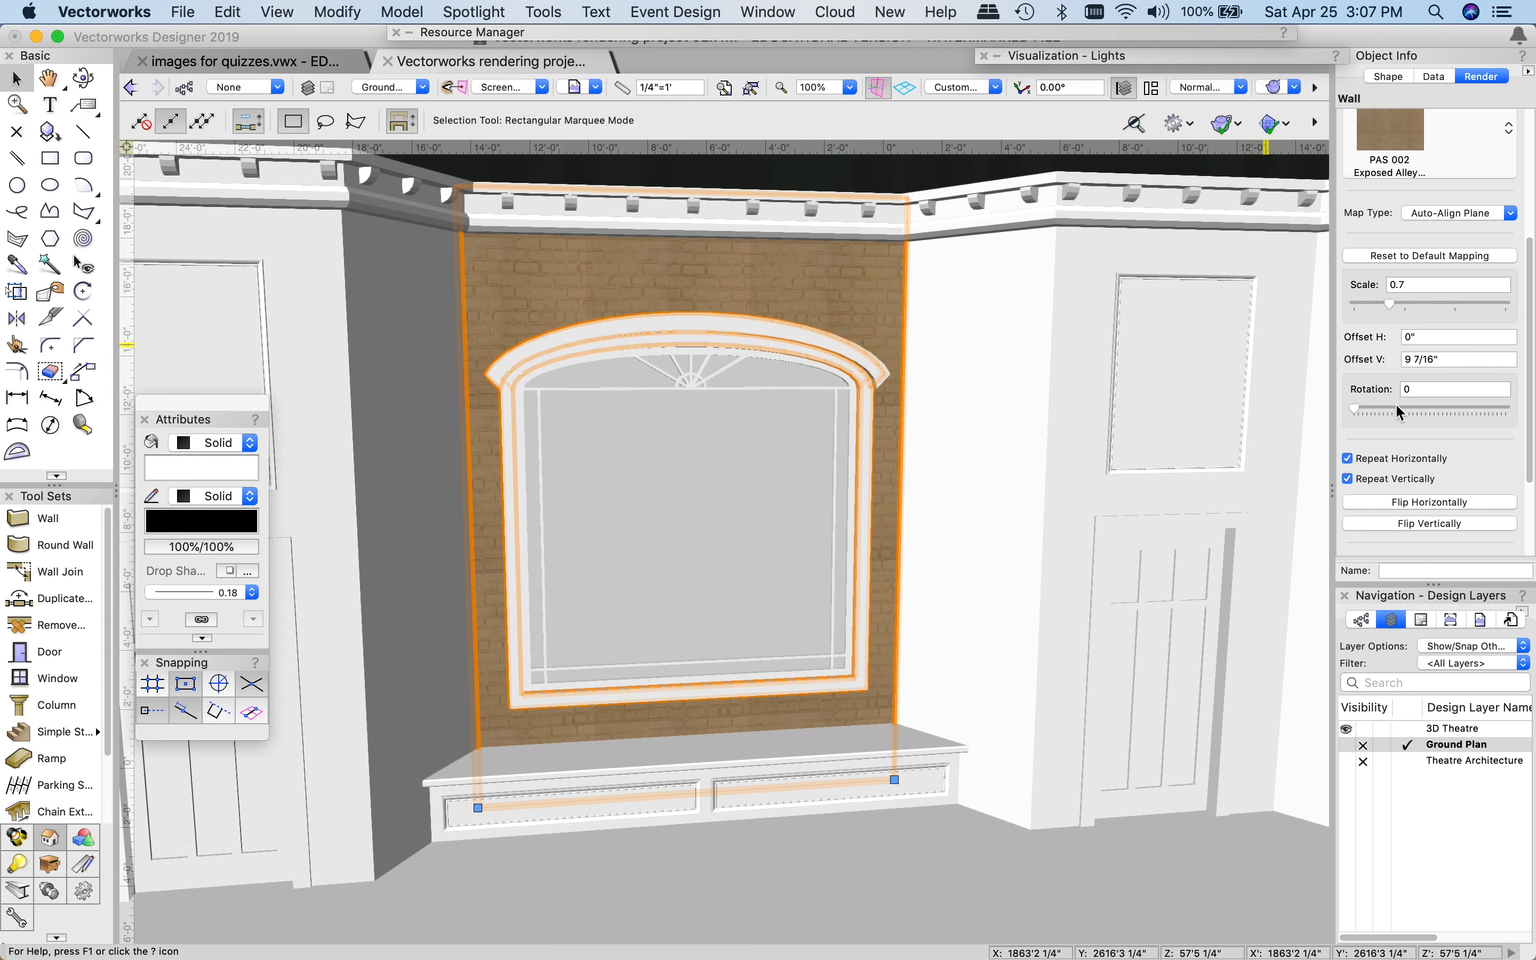
scroll(1474, 433, down, 6)
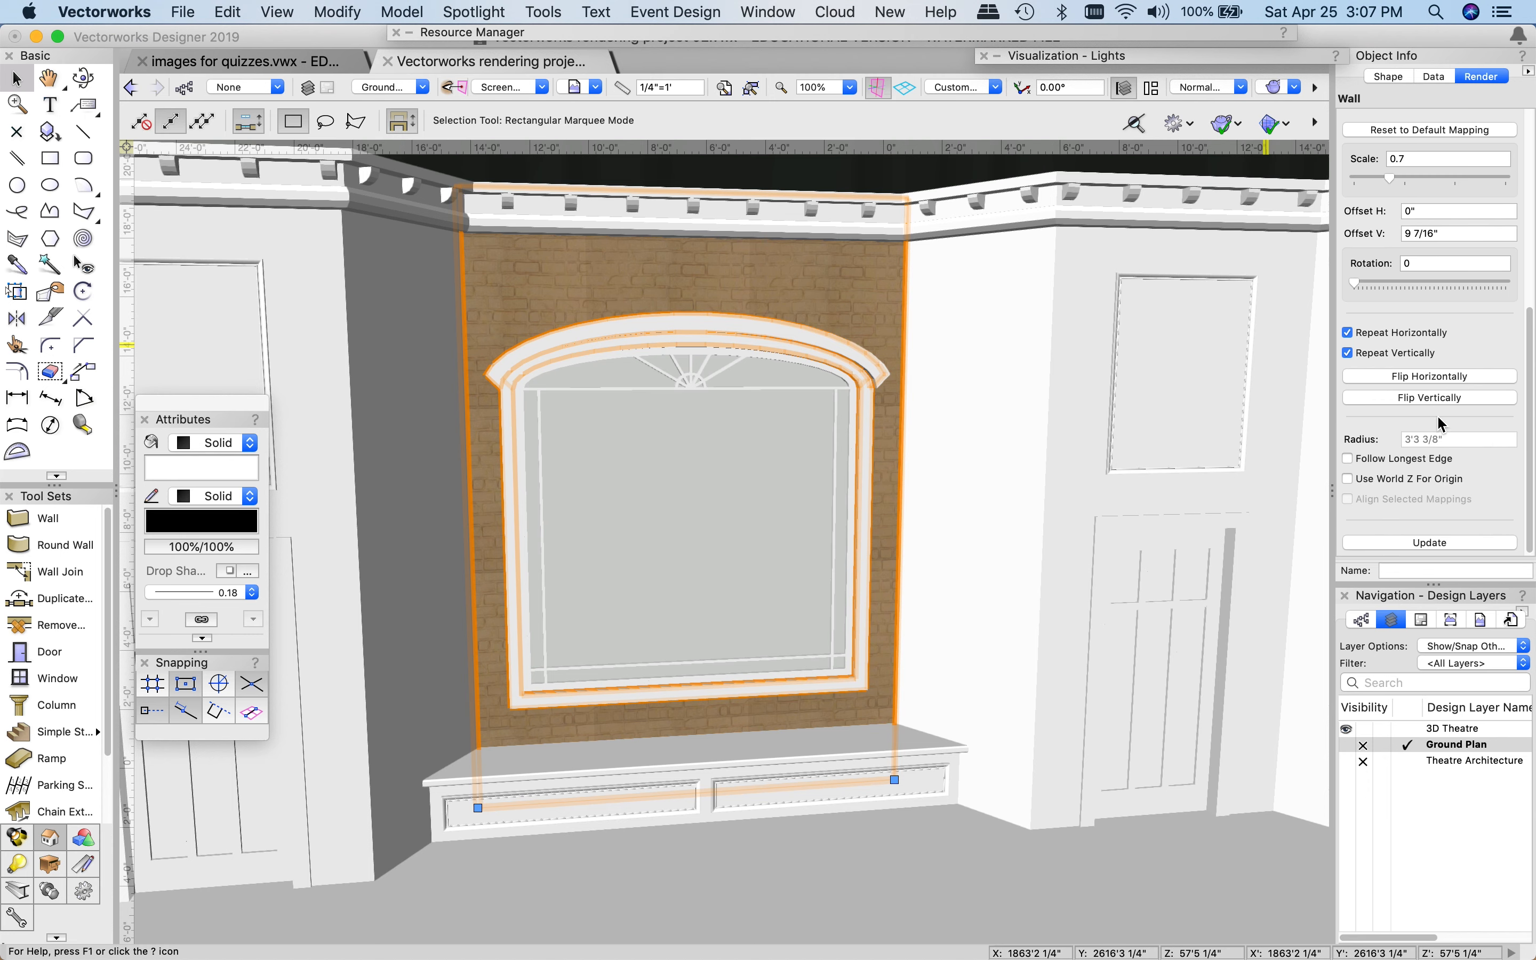
click(1348, 333)
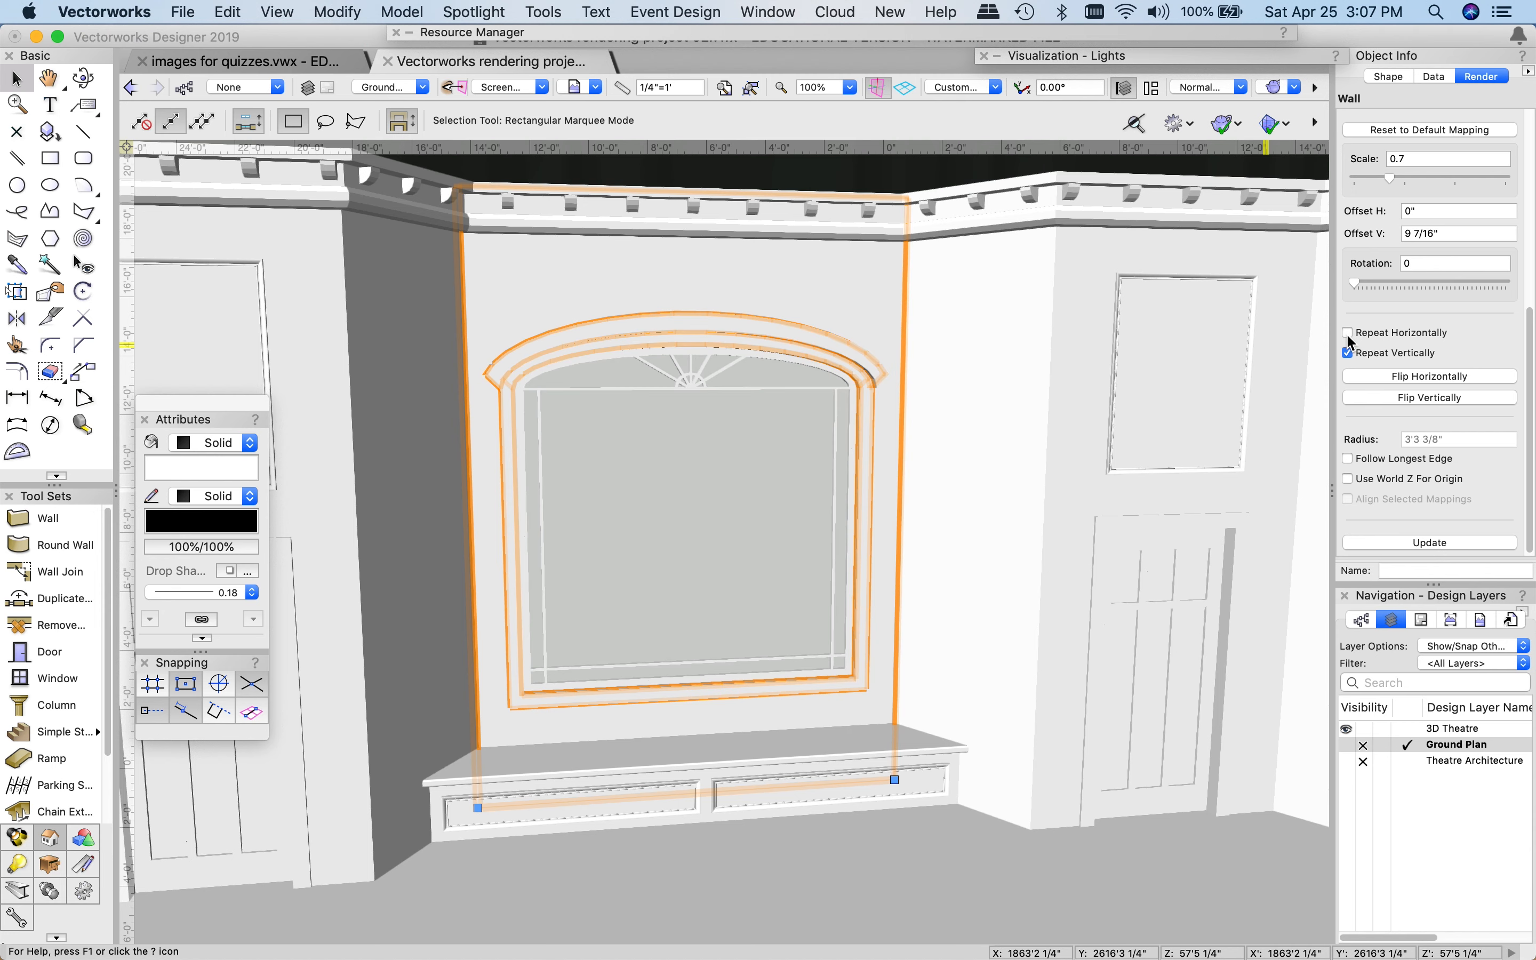
click(1348, 334)
click(1348, 354)
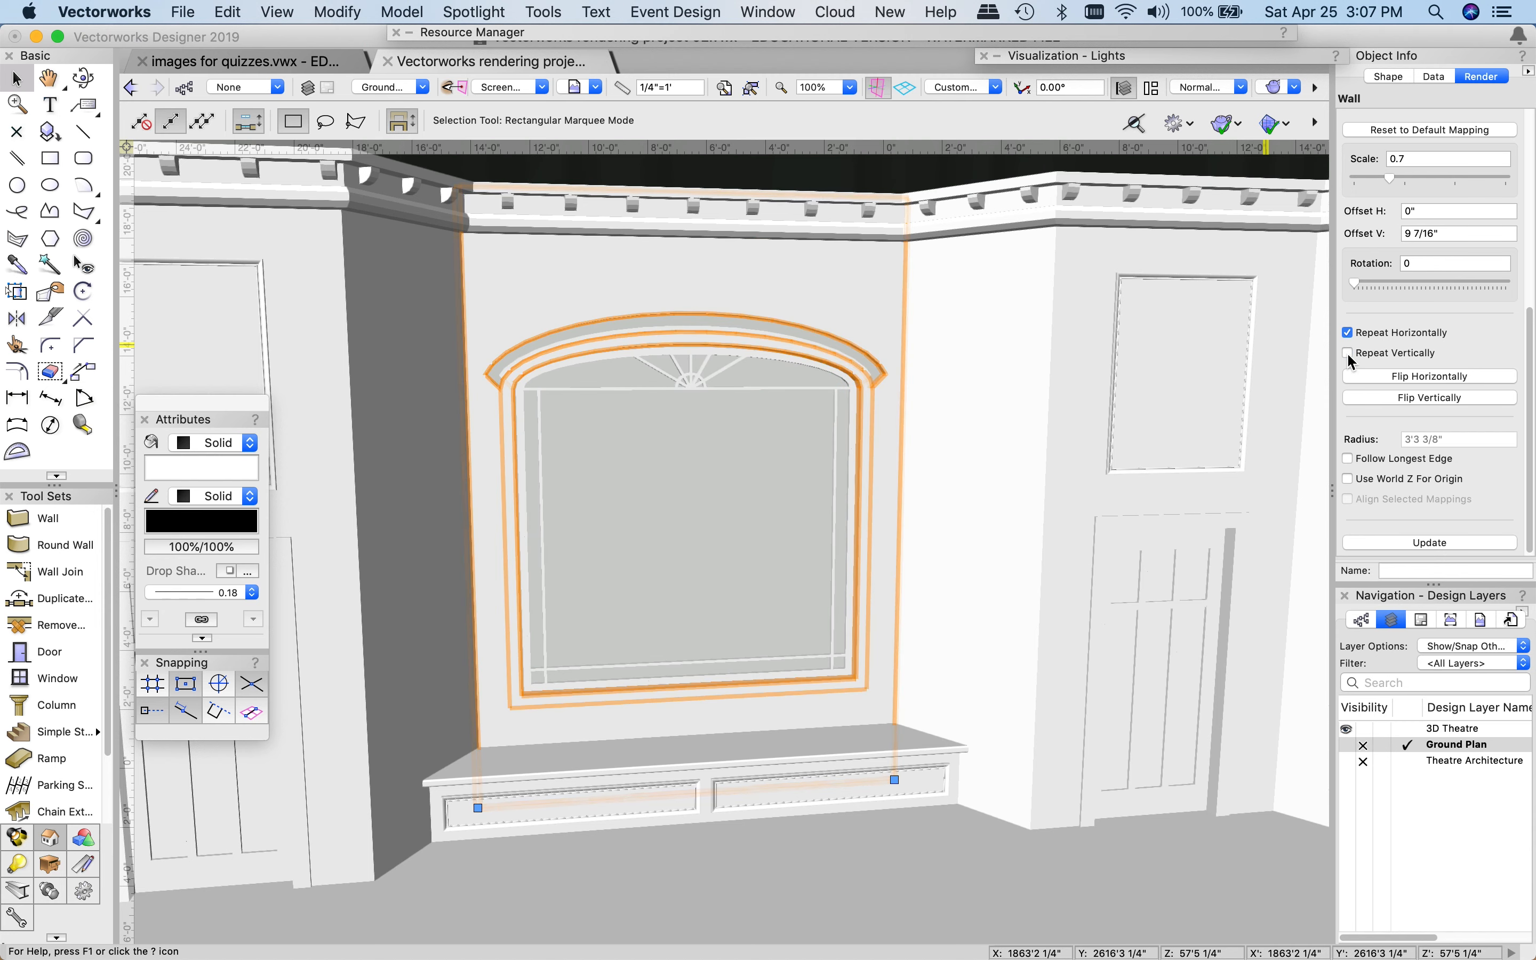
click(1348, 354)
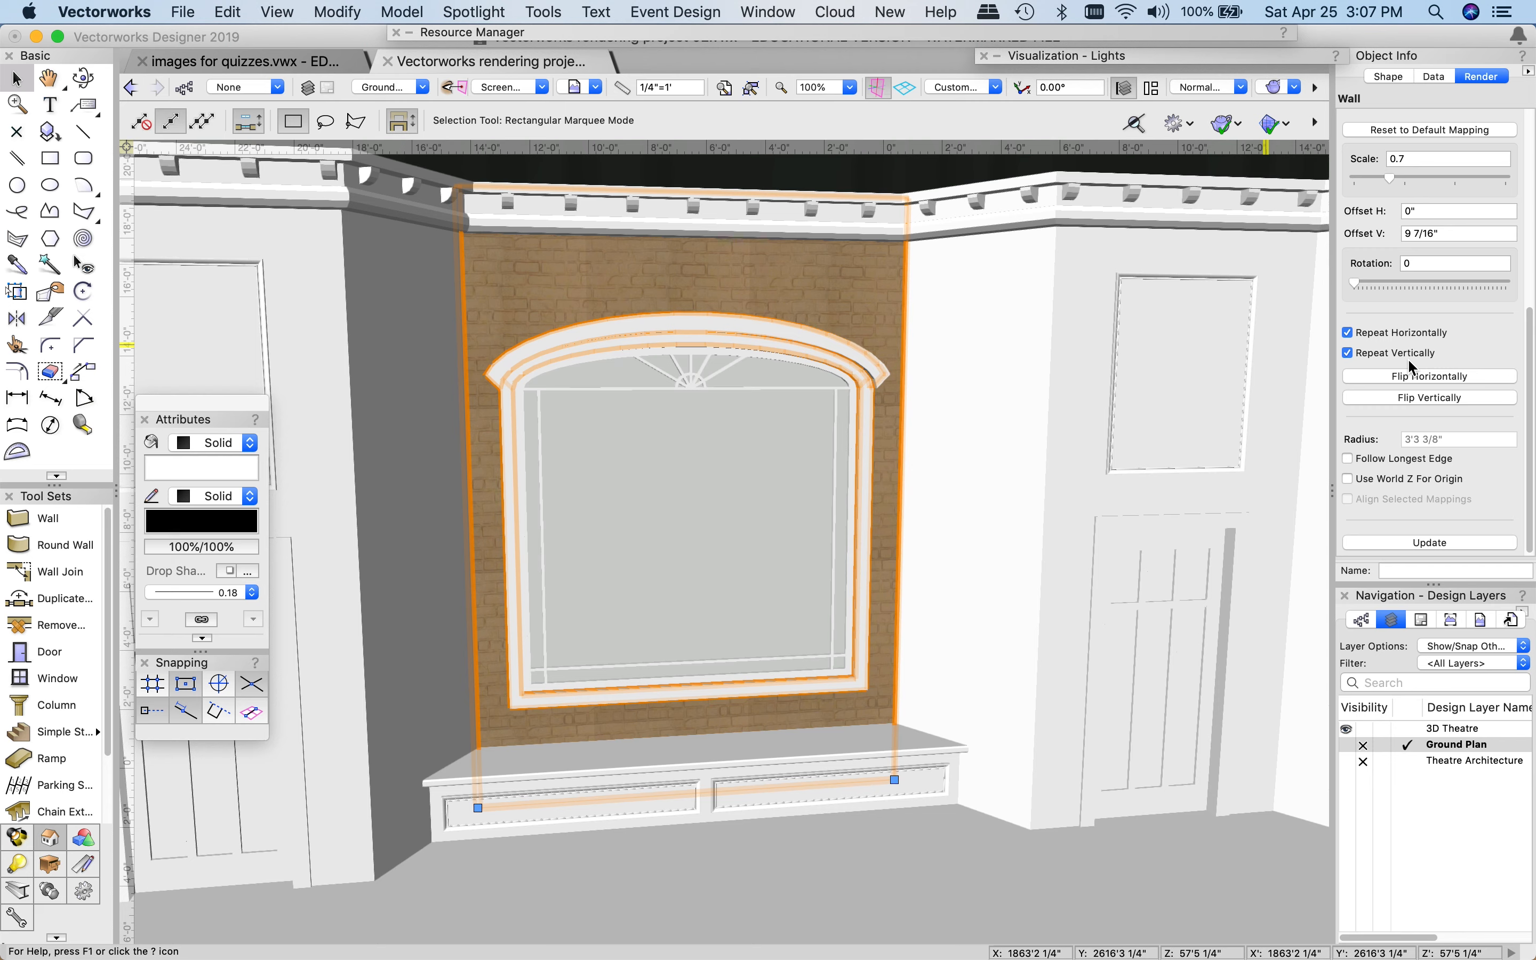
- Try flipping the centre wall's brick texture horizontally and vertically, and reverse both flips
click(1421, 371)
click(1429, 399)
click(1419, 397)
click(1421, 374)
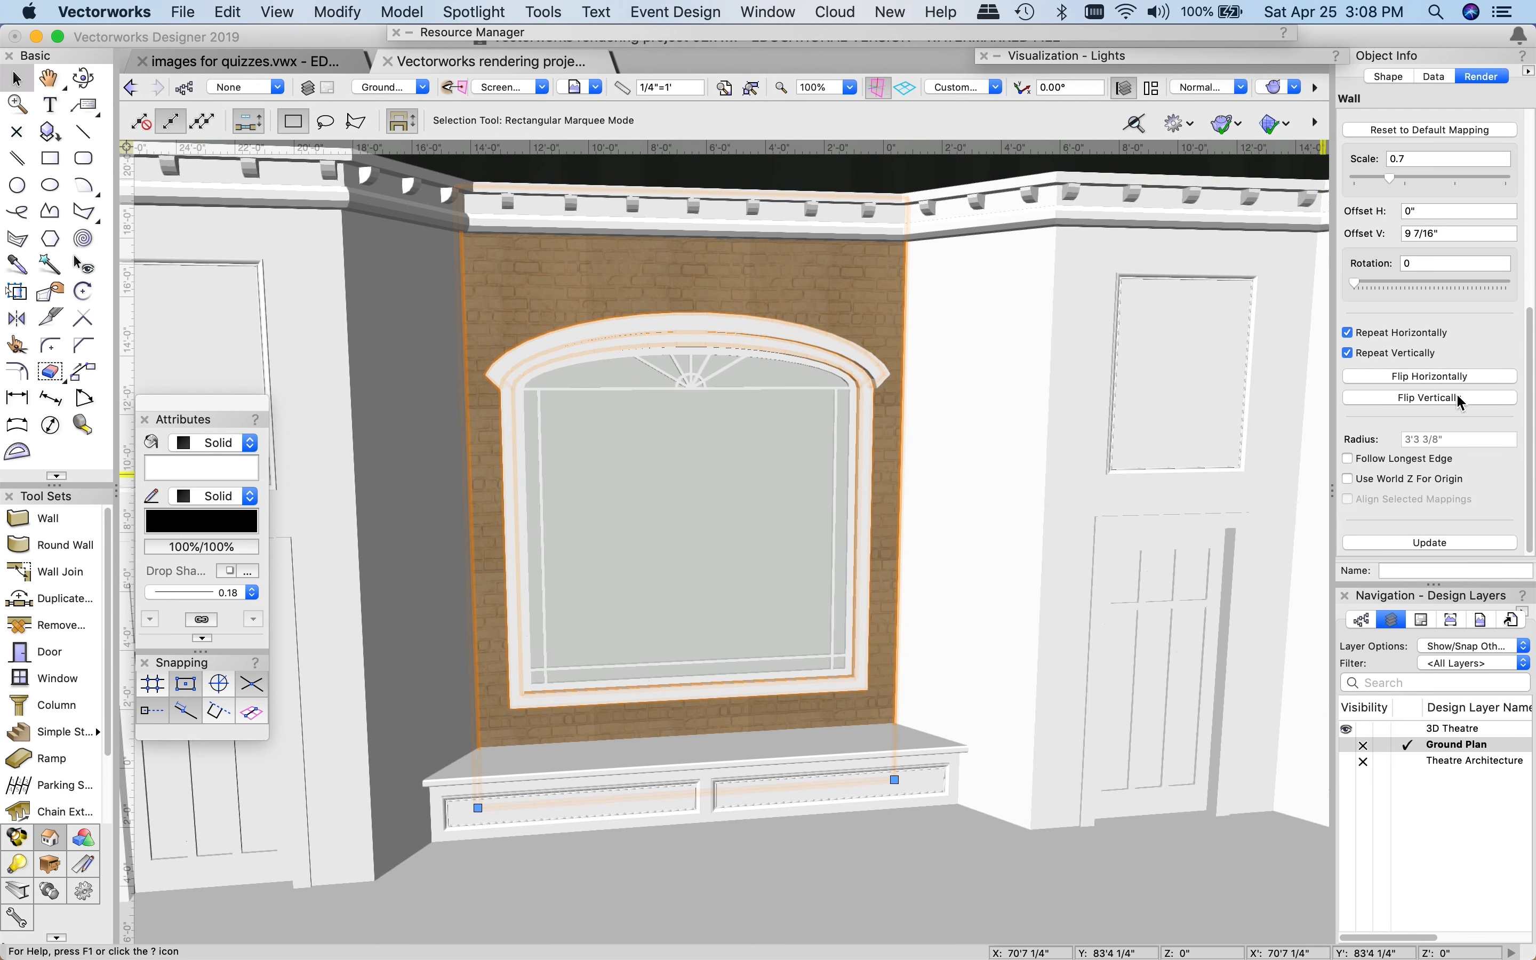
- Apply PAS 002 Exposed Alley Brick RT as the overall texture of the two angled walls flanking the window wall
scroll(1428, 397, up, 10)
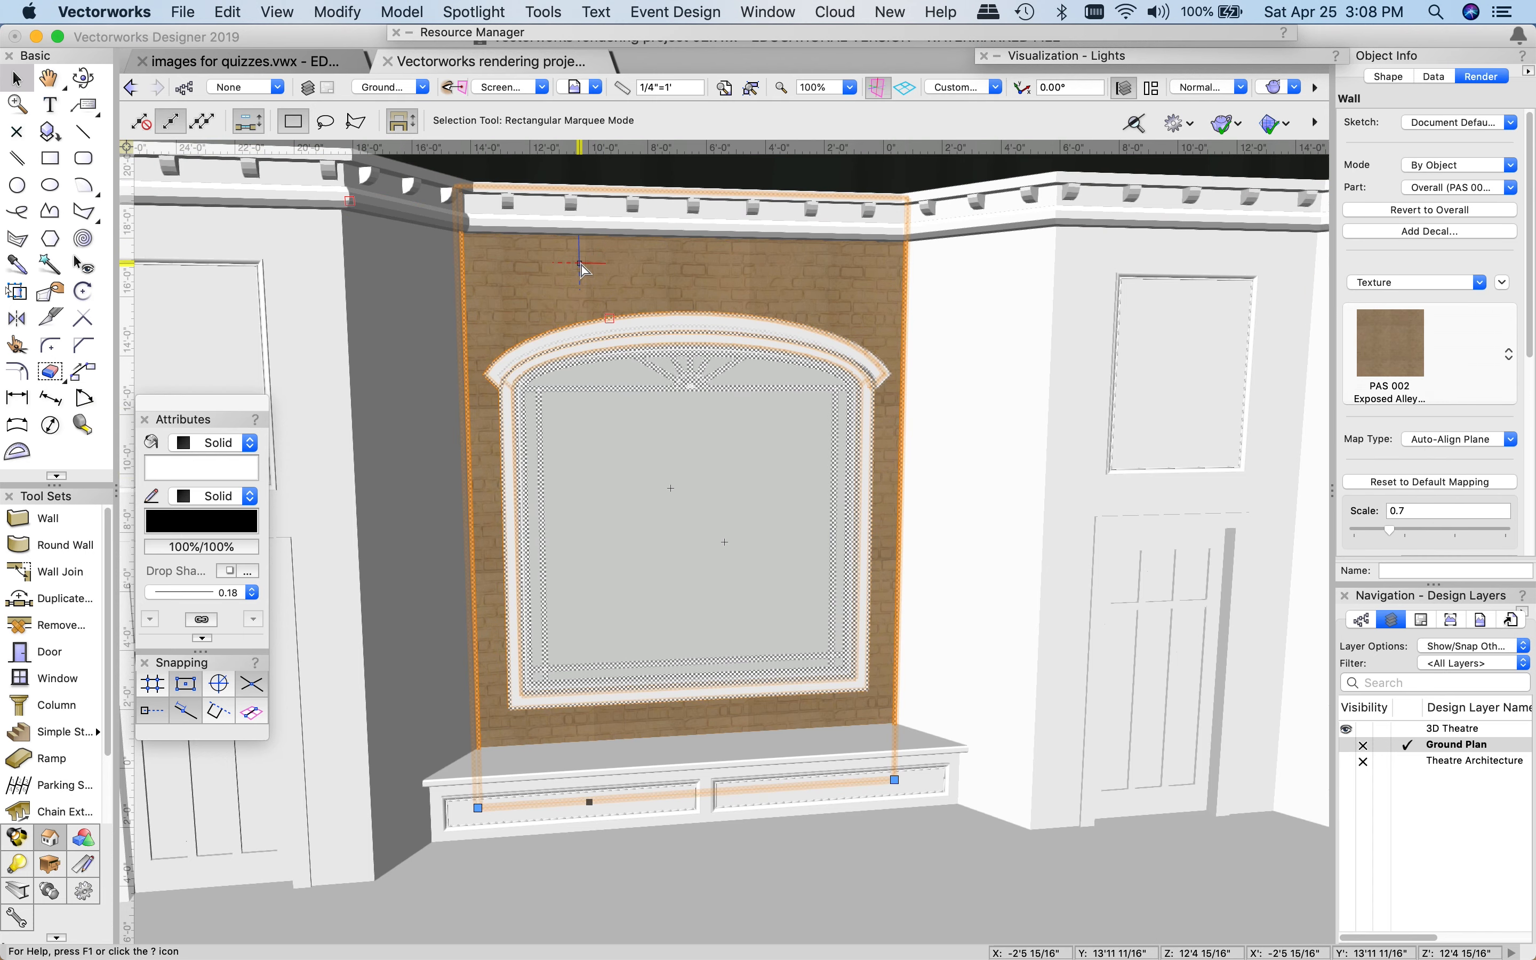
click(1009, 330)
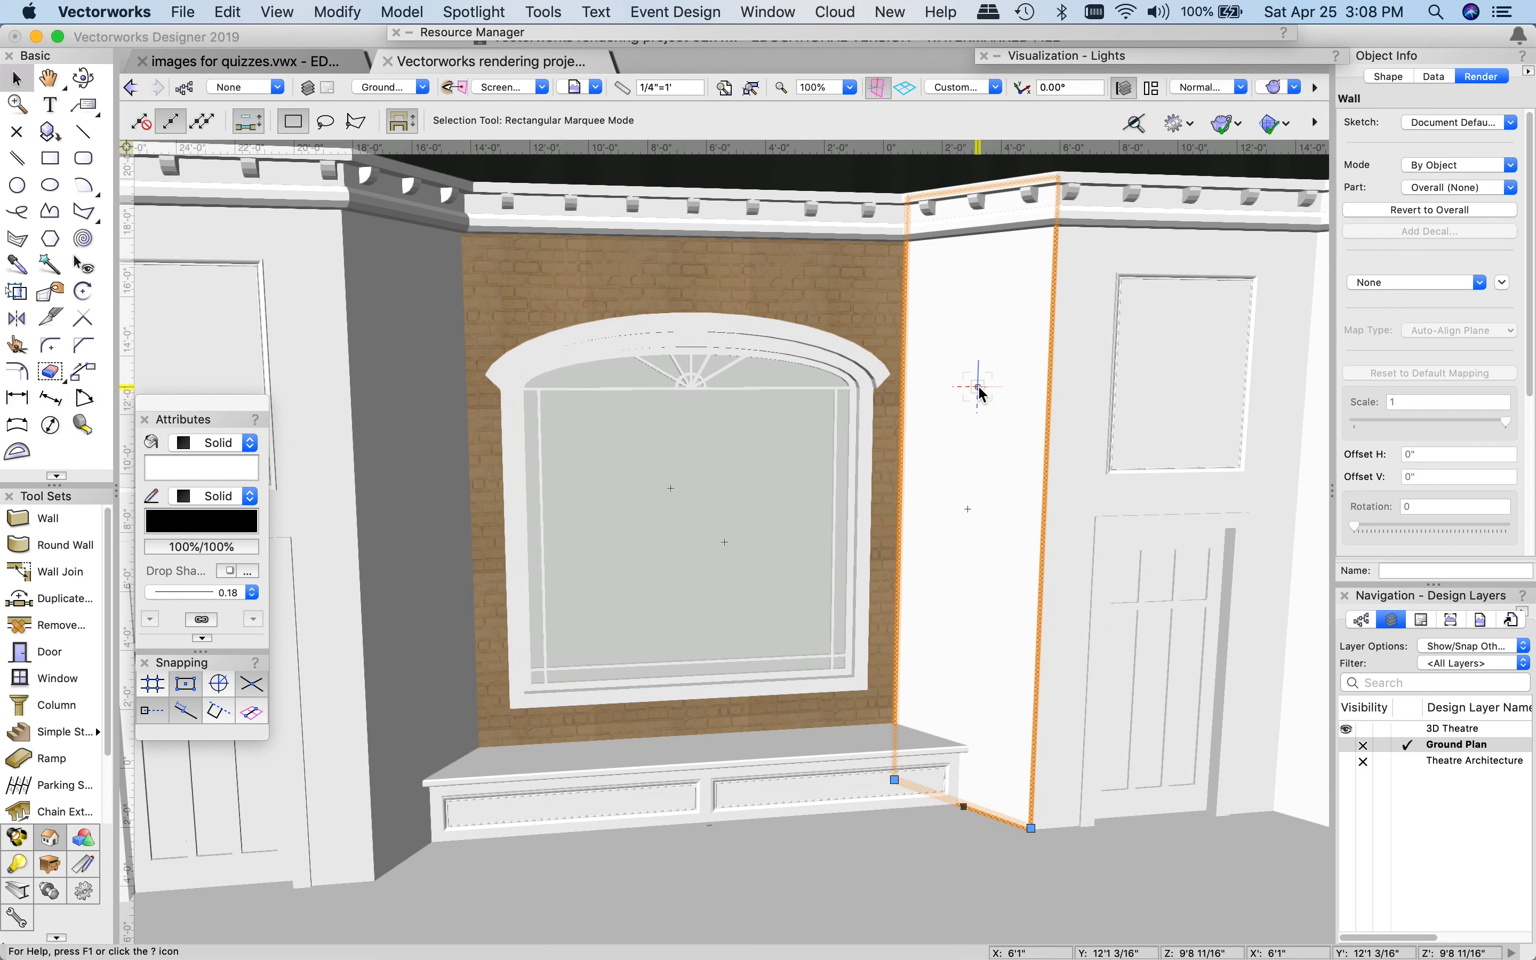
scroll(979, 392, down, 2)
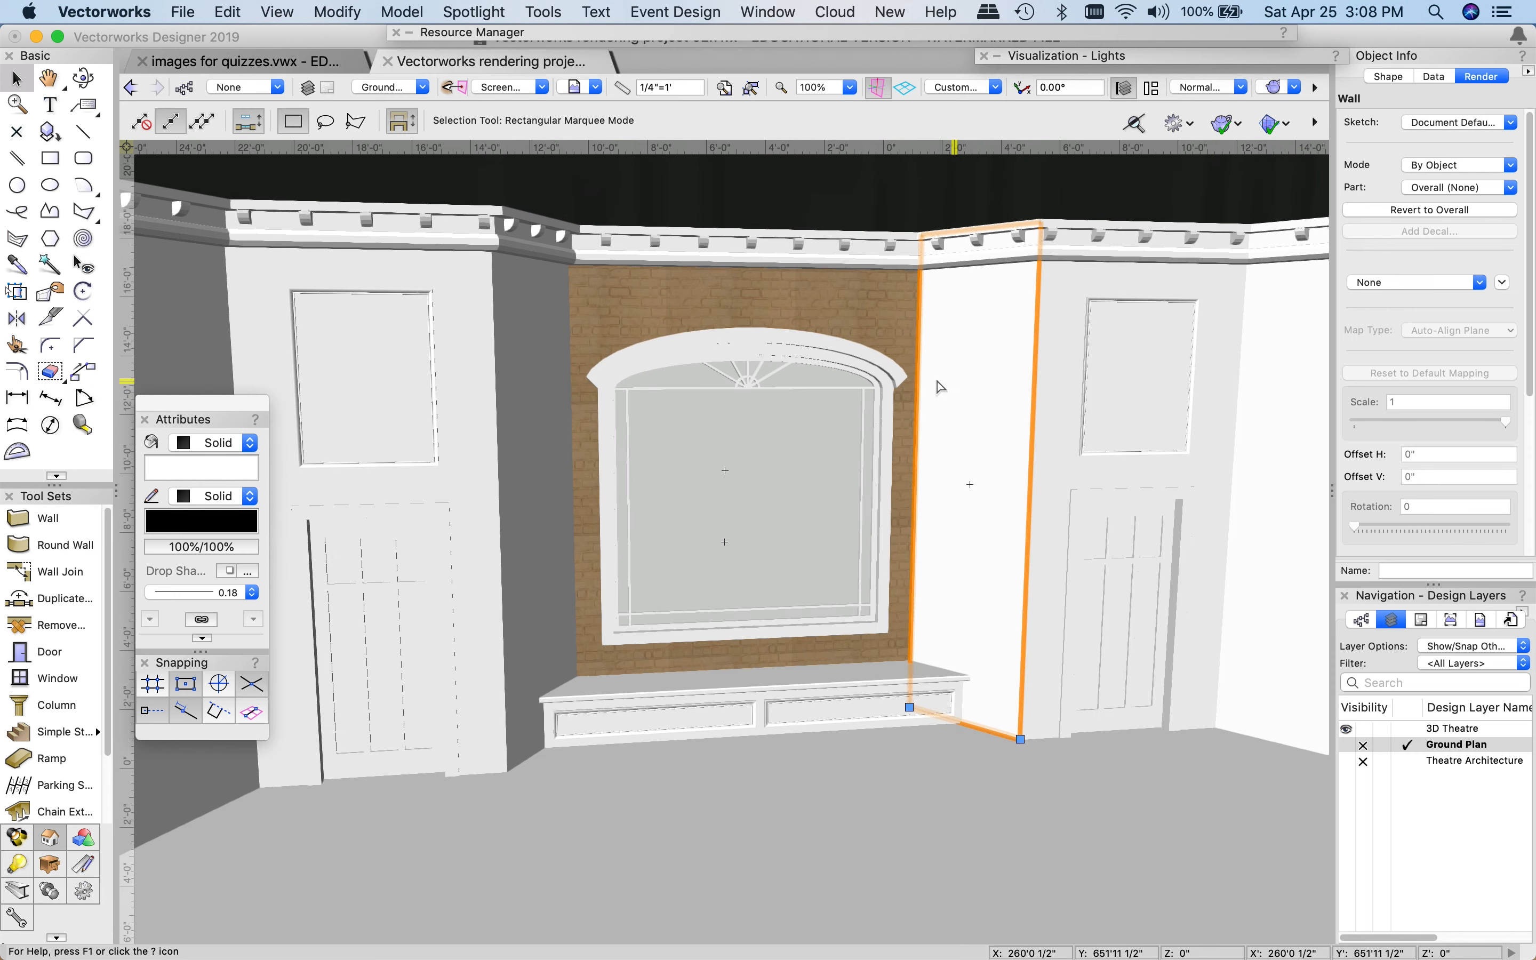
shift+click(538, 371)
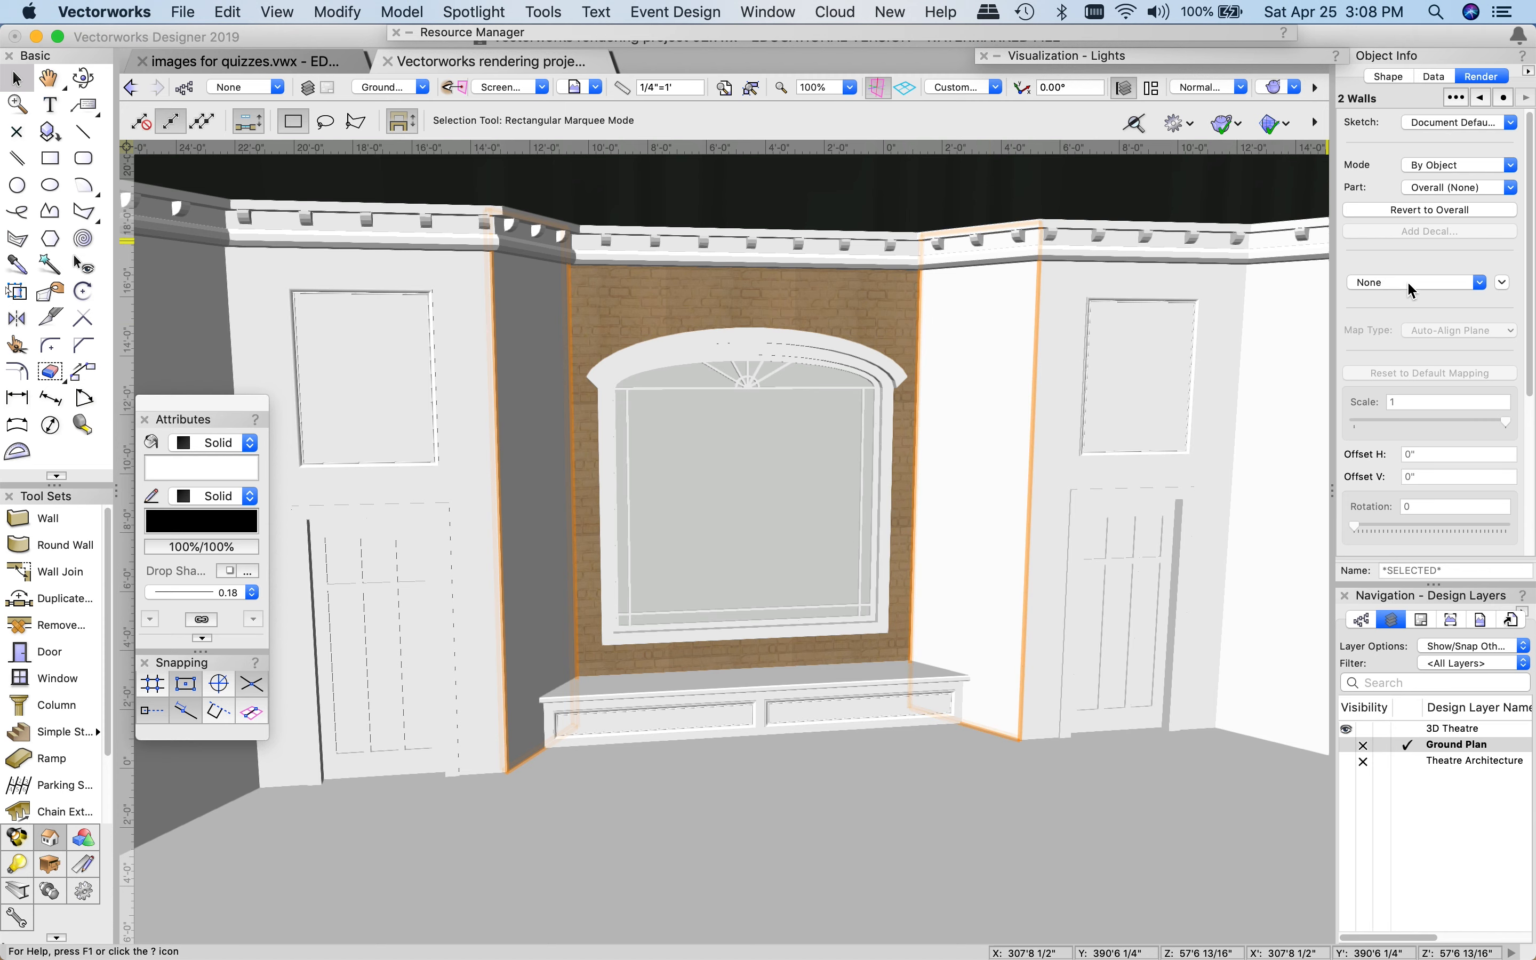
click(1388, 283)
click(1389, 329)
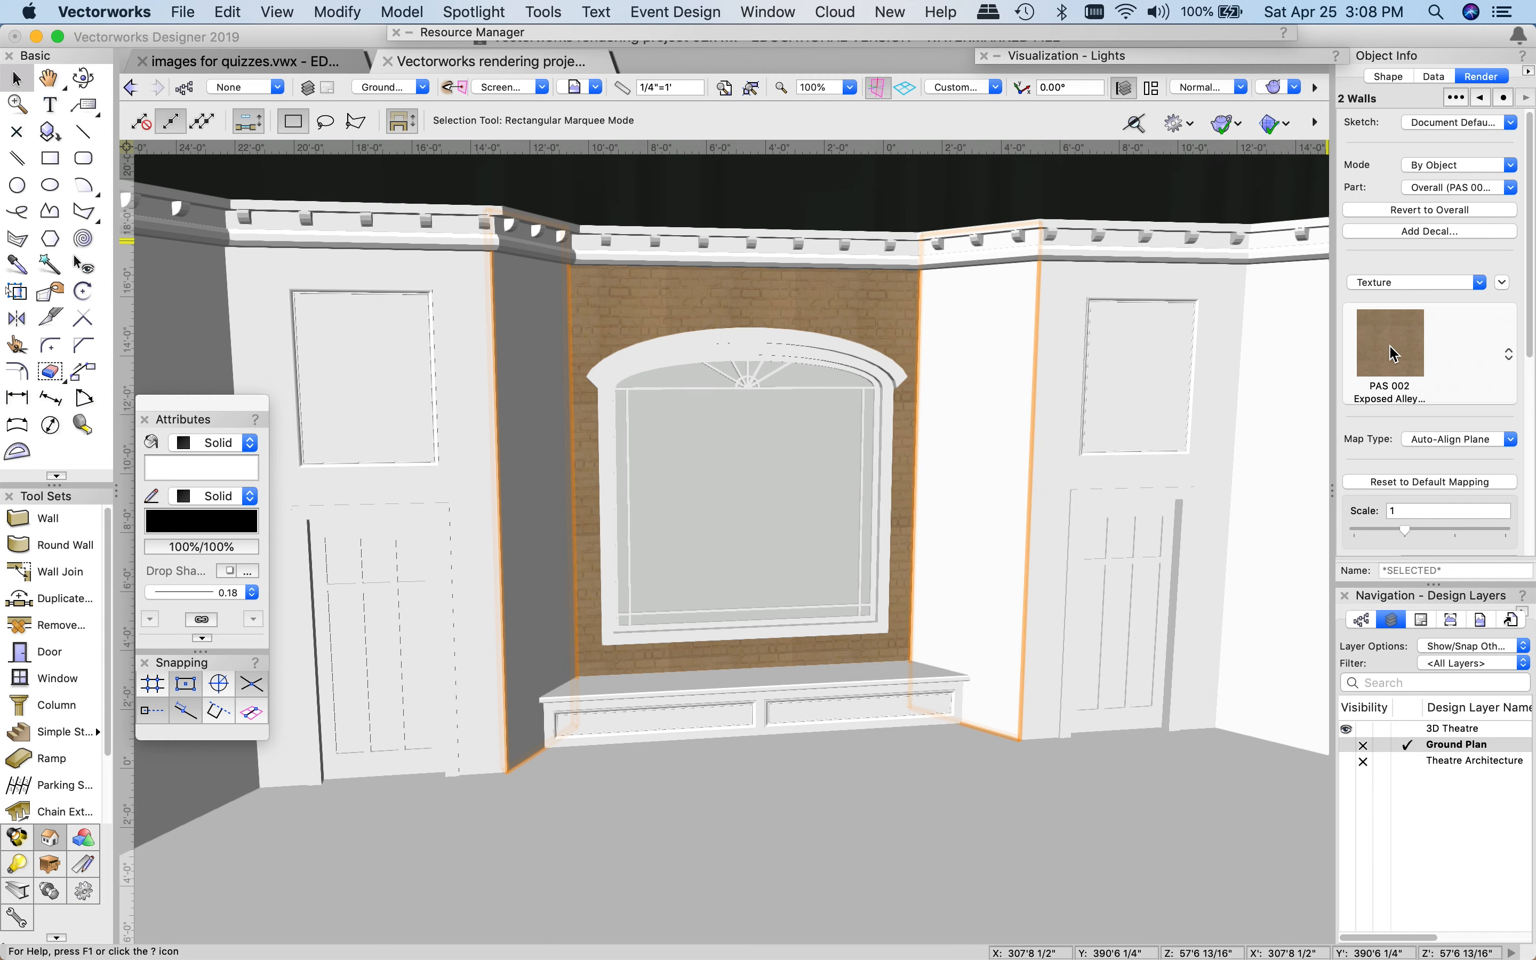
click(1393, 346)
key(Escape)
- Revert the parts of the two angled flanking walls to their overall brick texture
click(1458, 191)
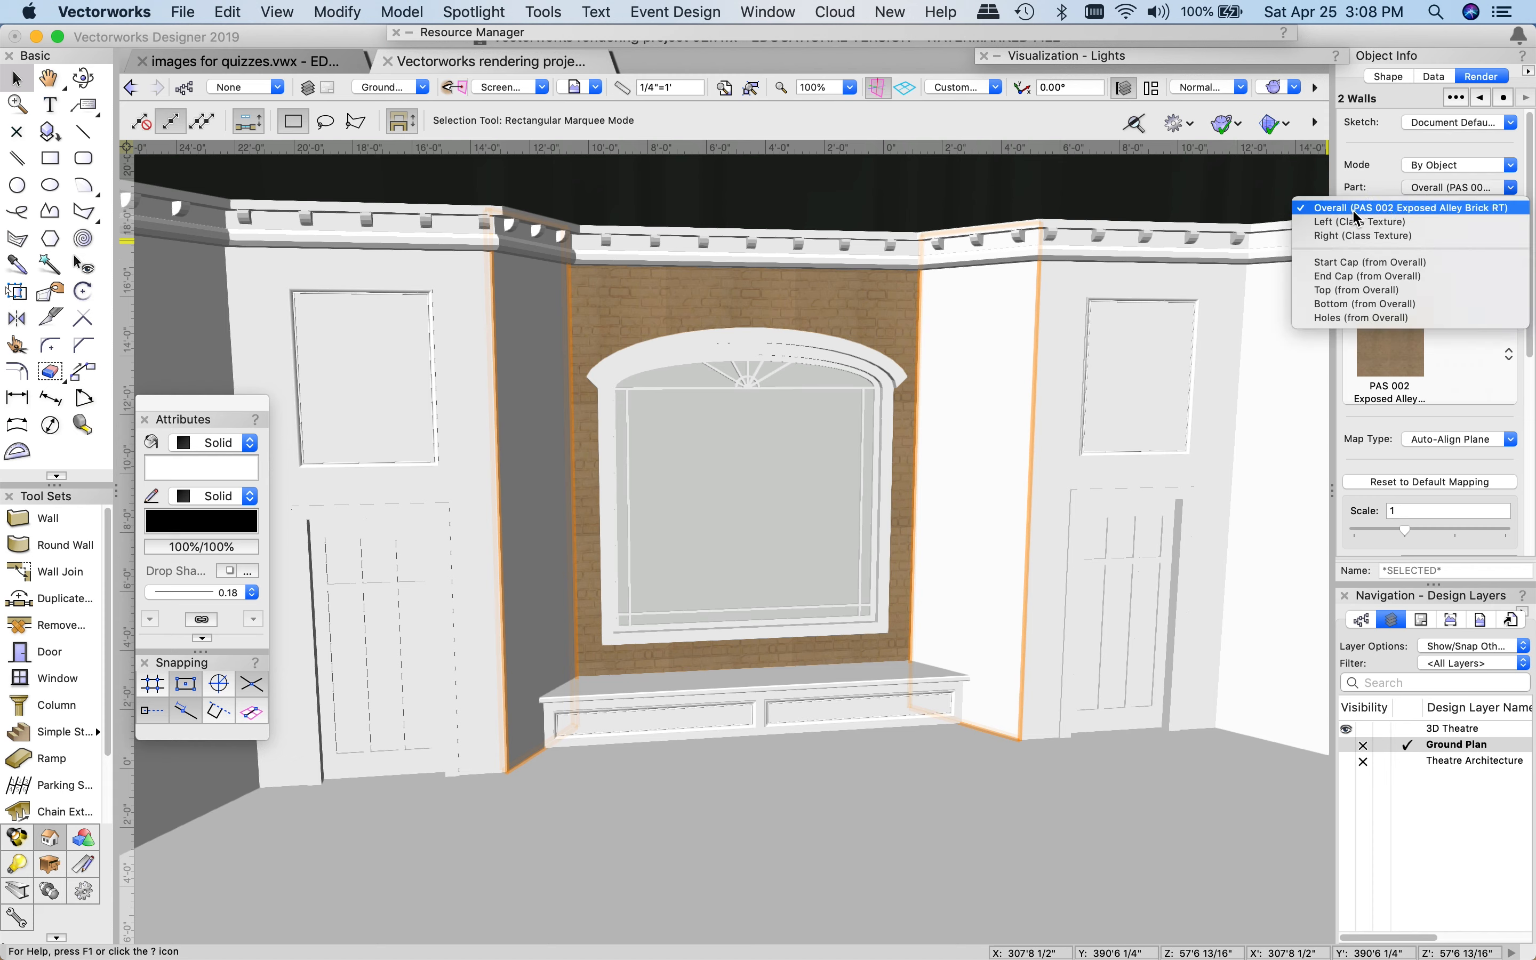
click(1351, 239)
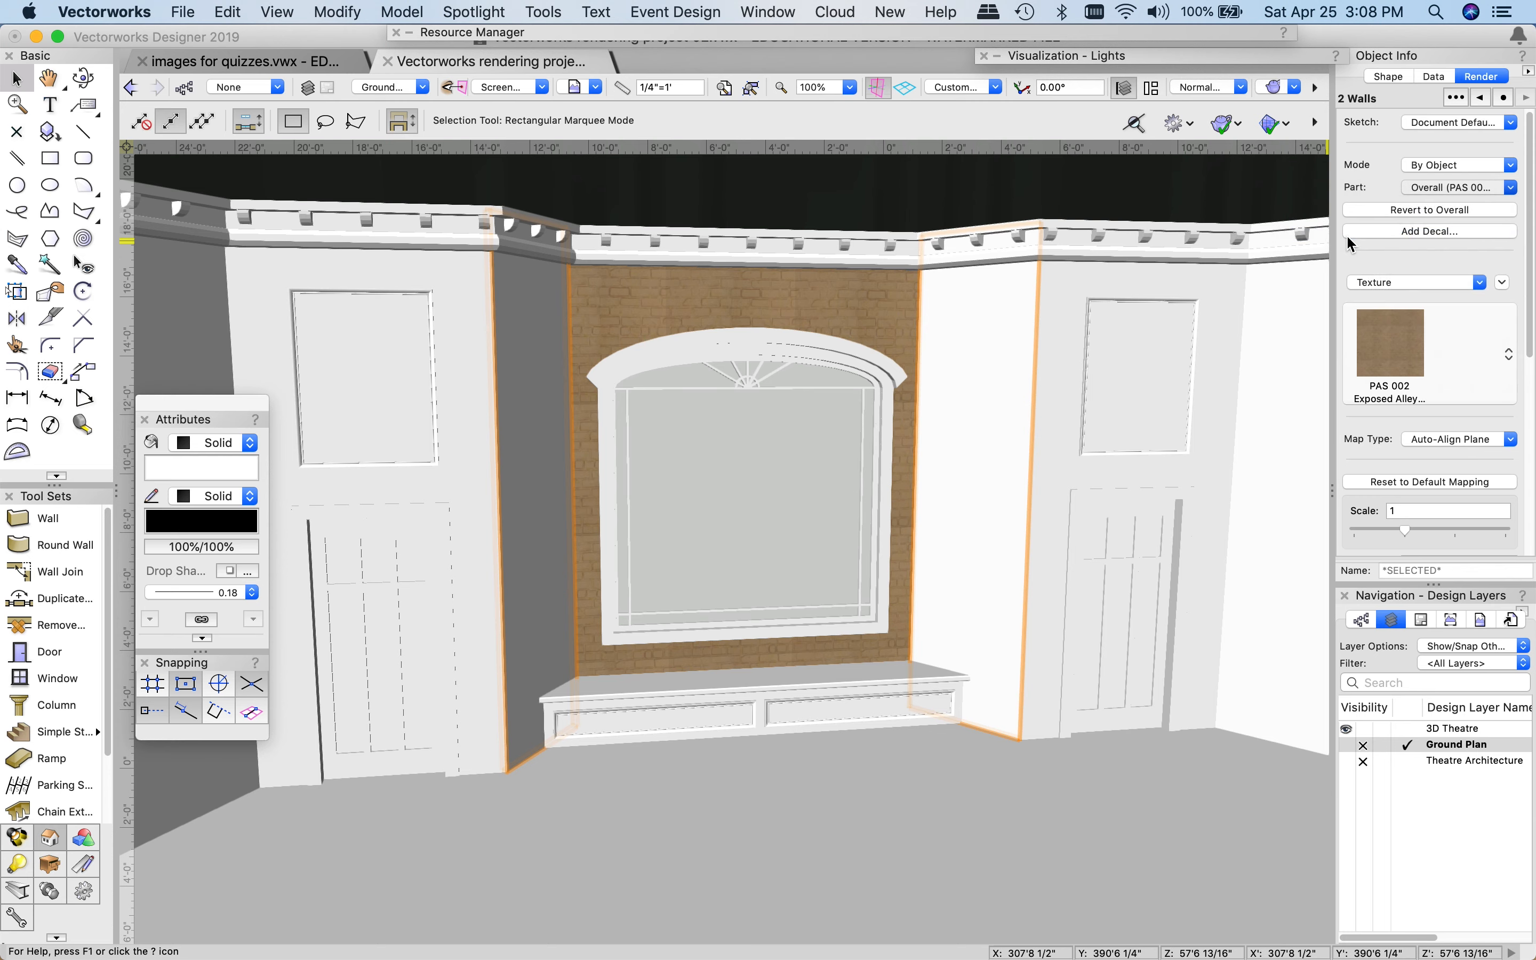
click(1422, 209)
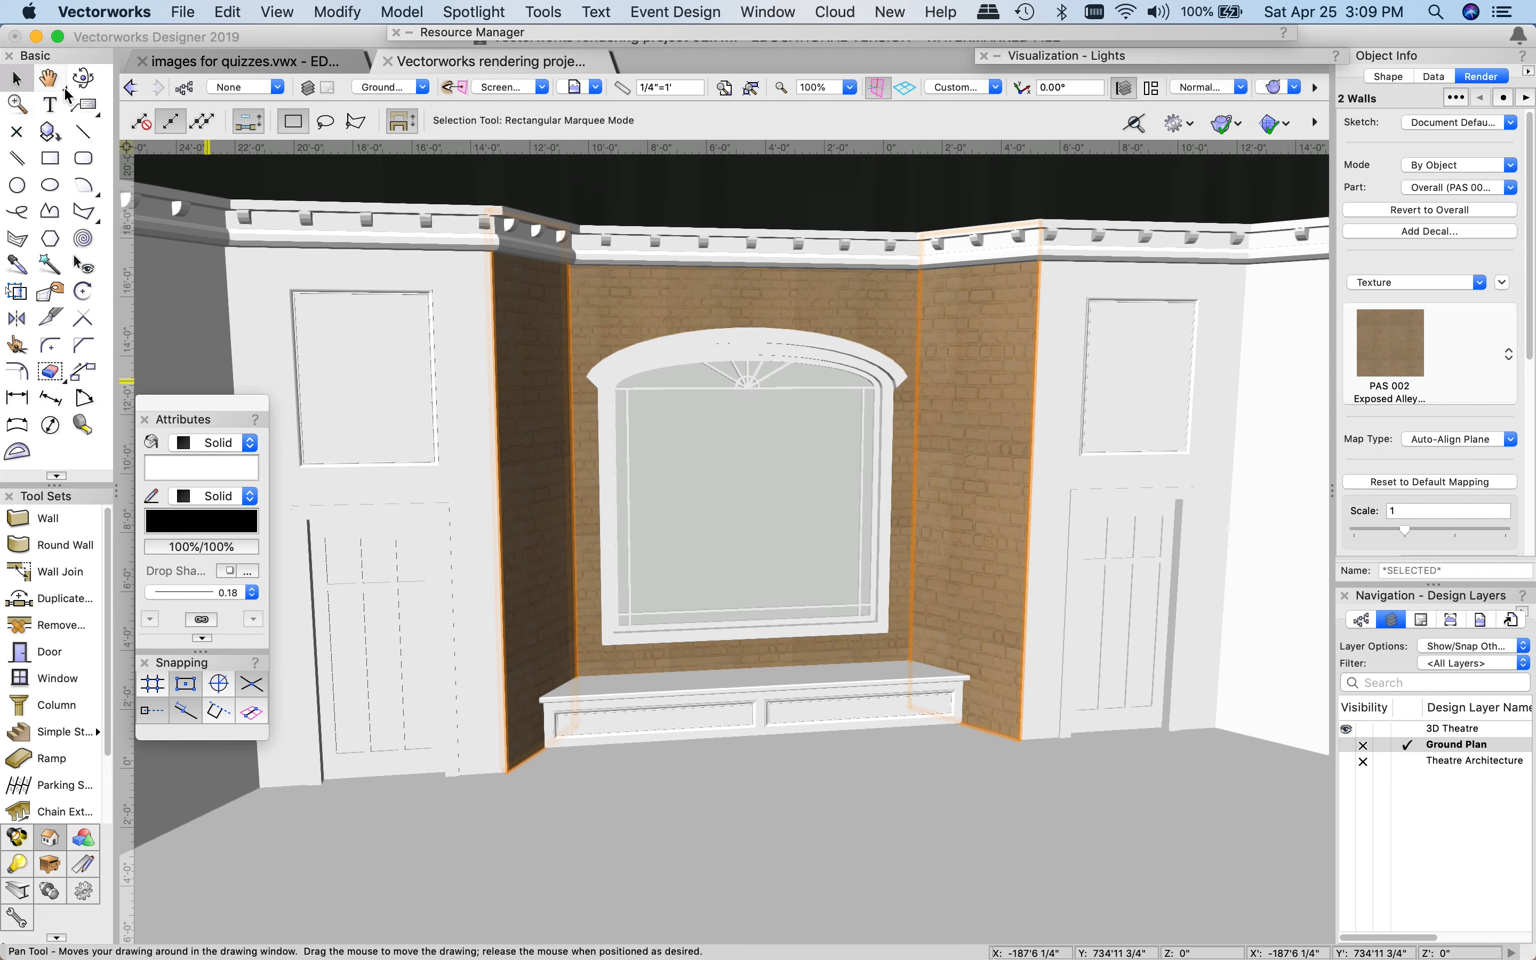
- Examine the textured walls with the Flyover tool and bring the side wall beyond the left door into view
key(shift+c)
mouse_move(911, 685)
mouse_down()
mouse_move(909, 702)
mouse_move(864, 708)
mouse_move(899, 683)
mouse_move(905, 706)
mouse_up()
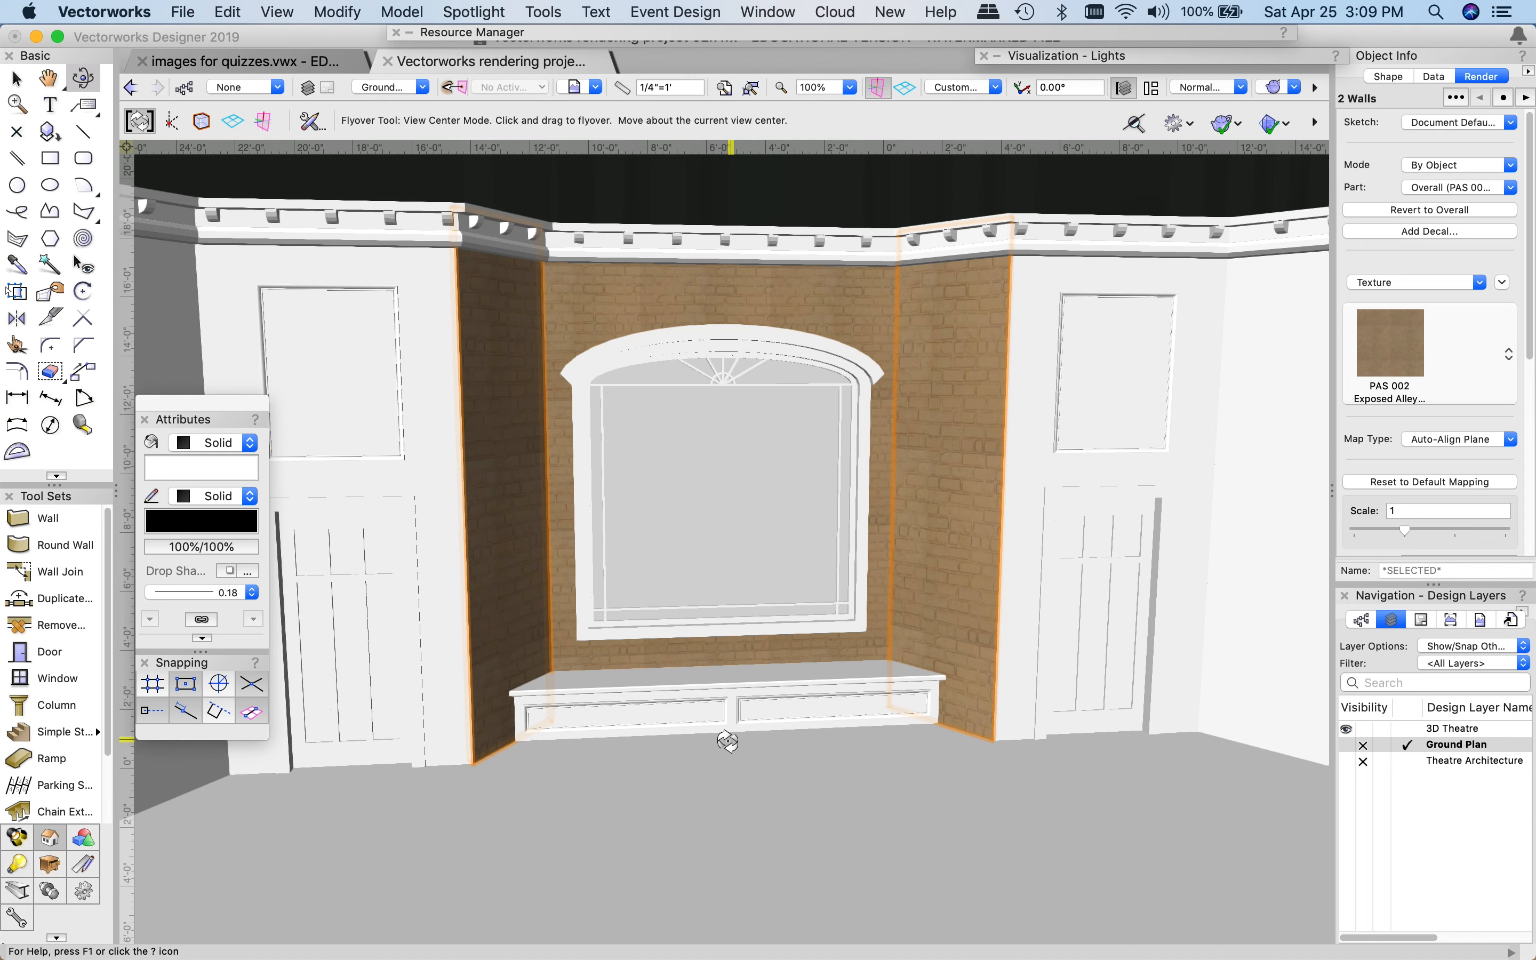
scroll(727, 741, down, 2)
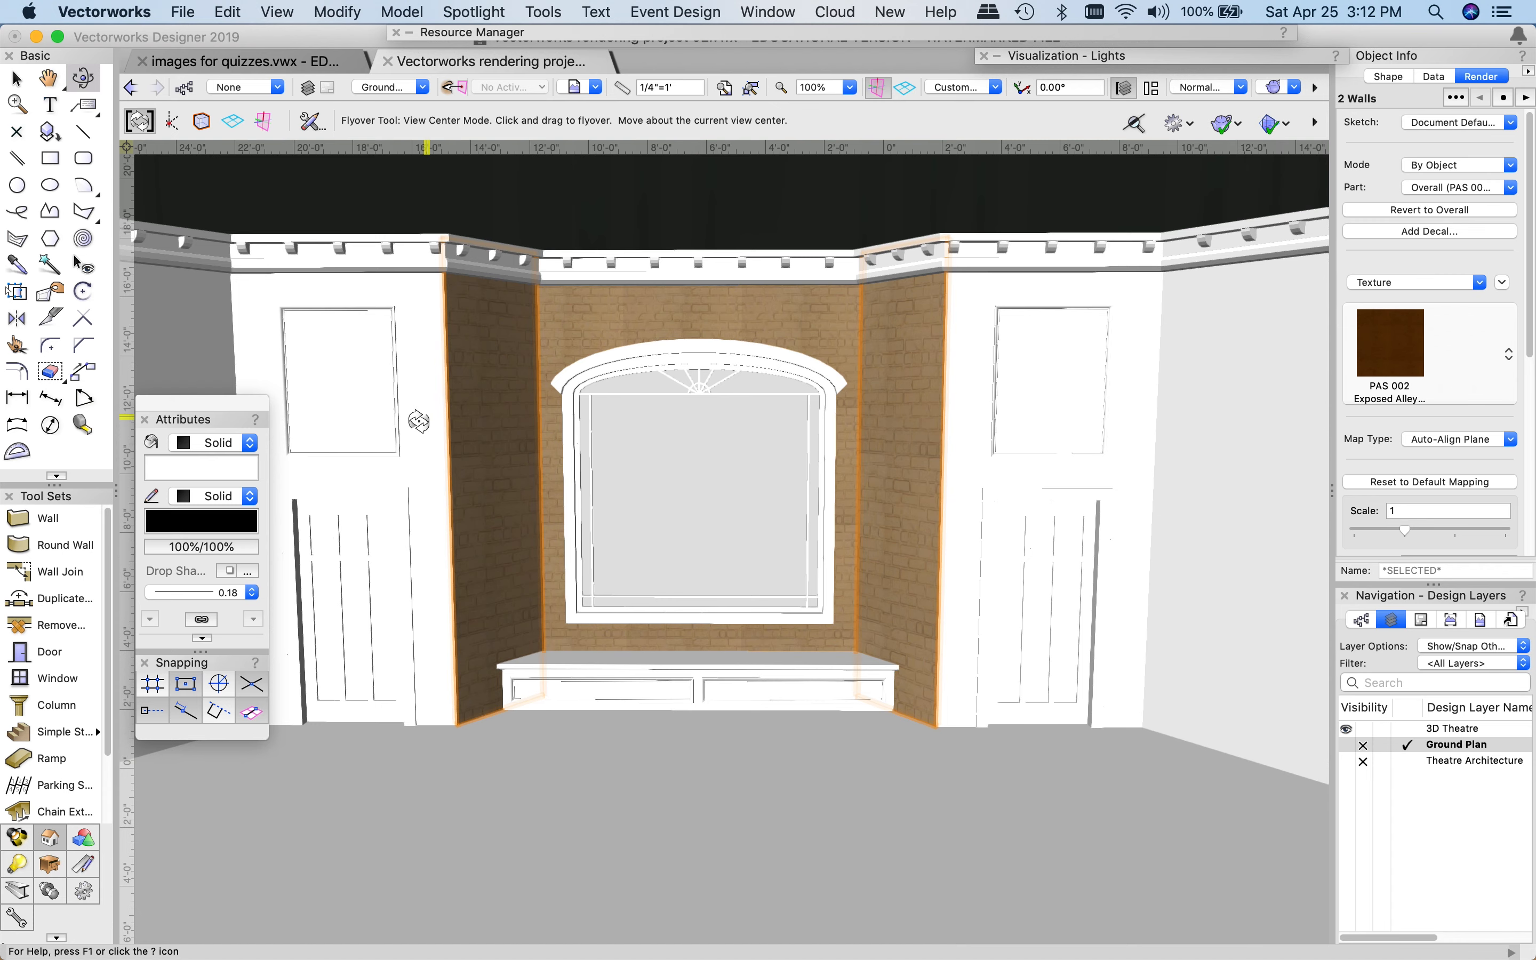
key(space)
drag(422, 816, 660, 819)
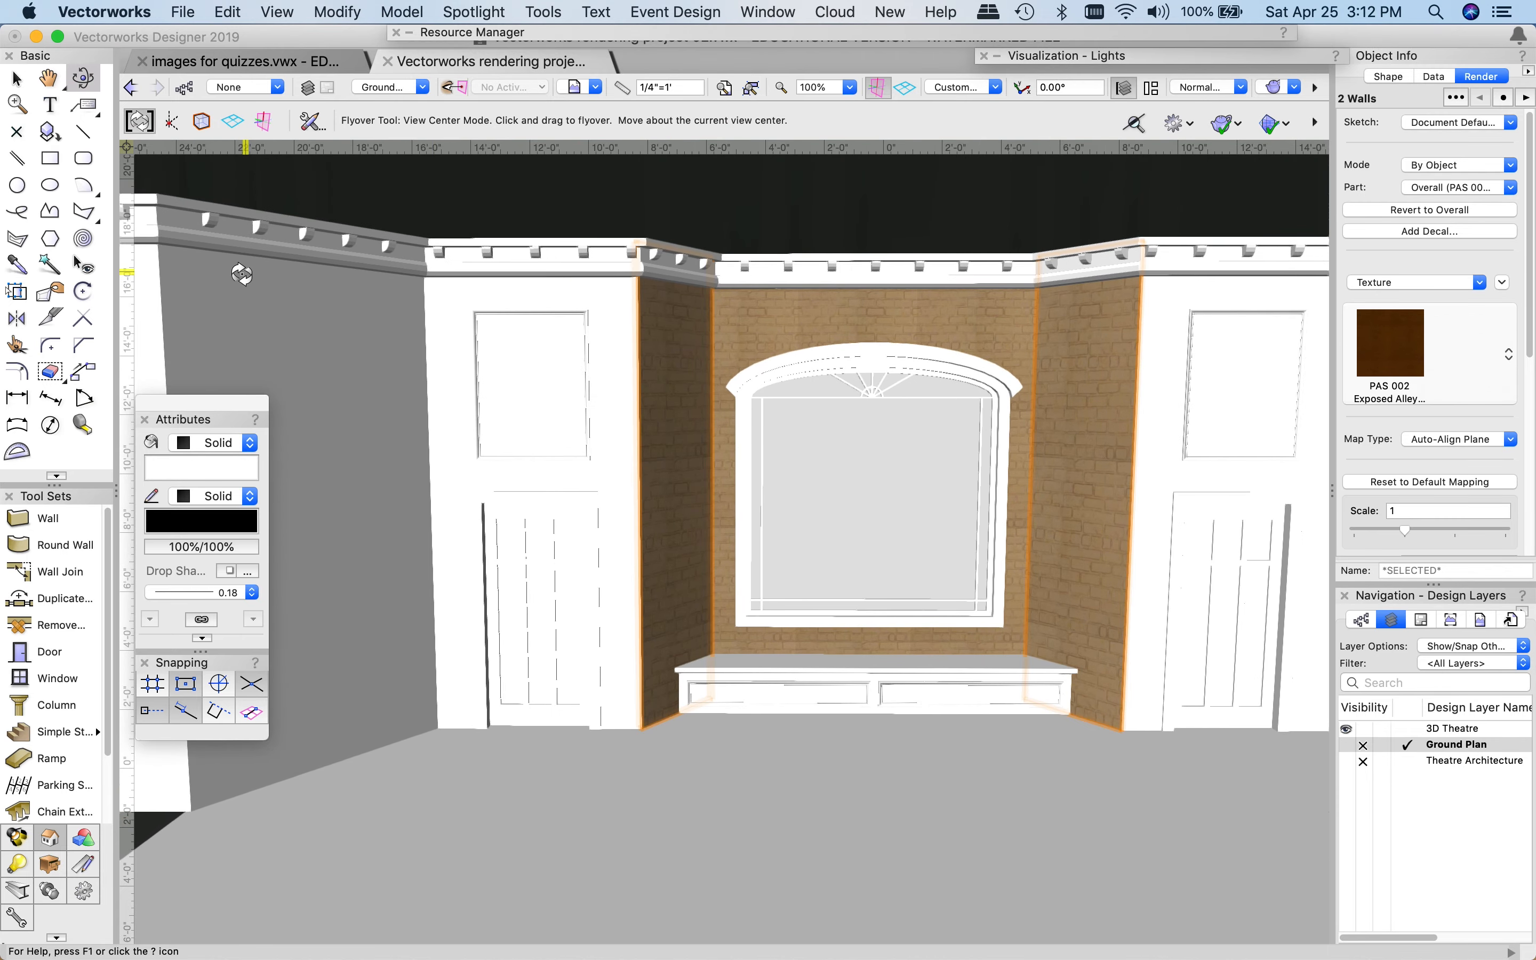
- Apply Stucco Cream <Surf Hatch> RT as the overall texture of the two door walls and the adjoining angled side walls
click(16, 79)
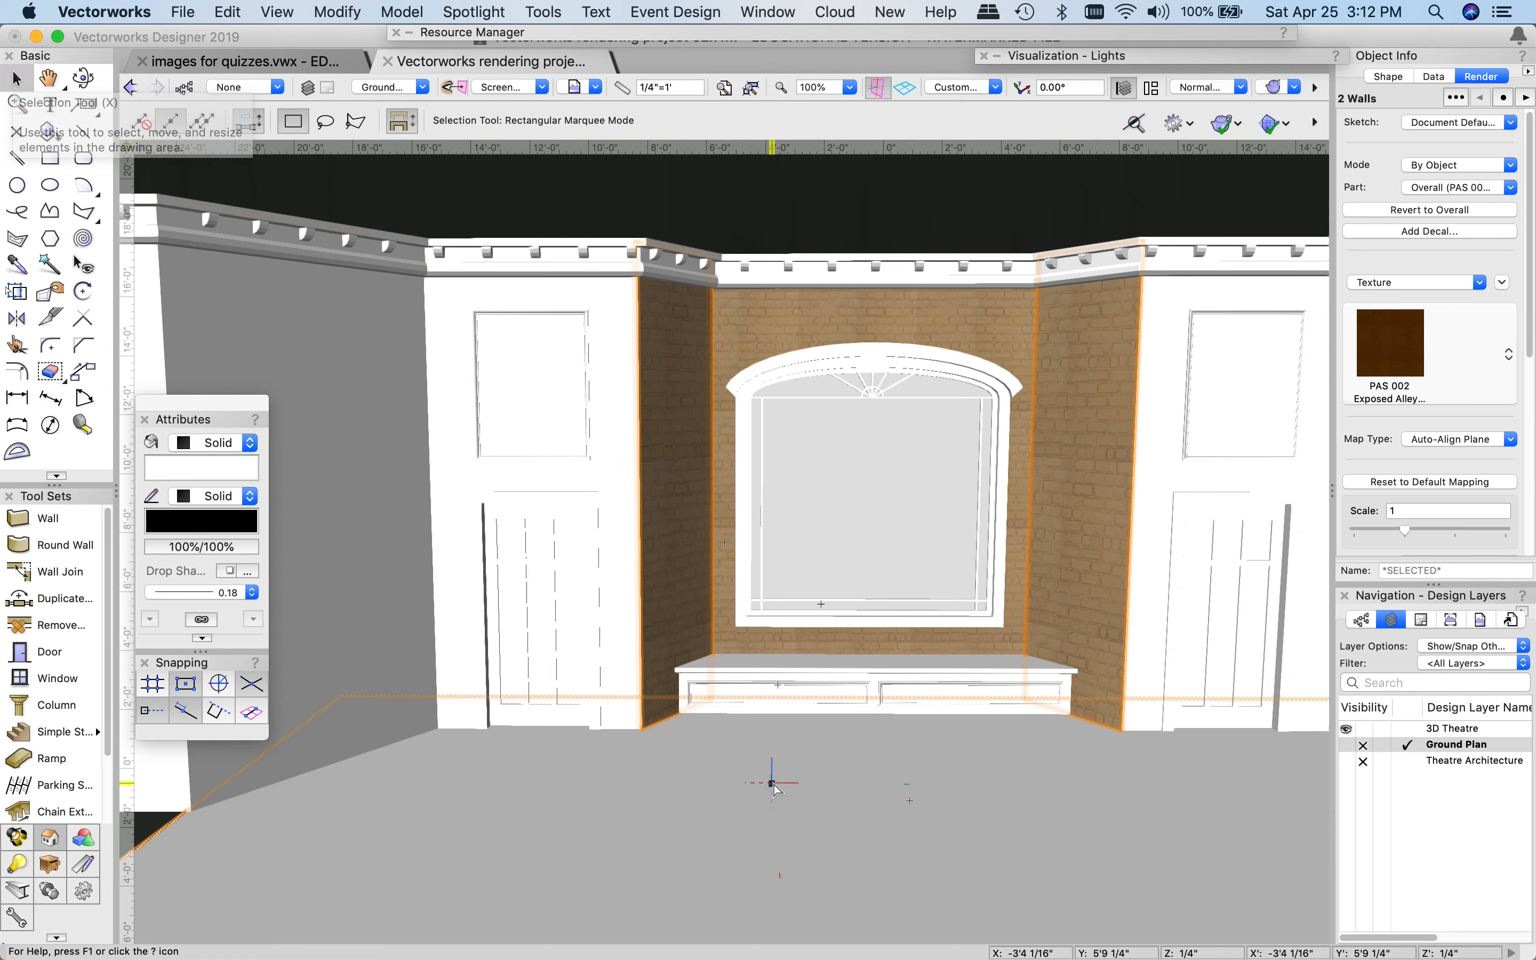
scroll(775, 788, down, 3)
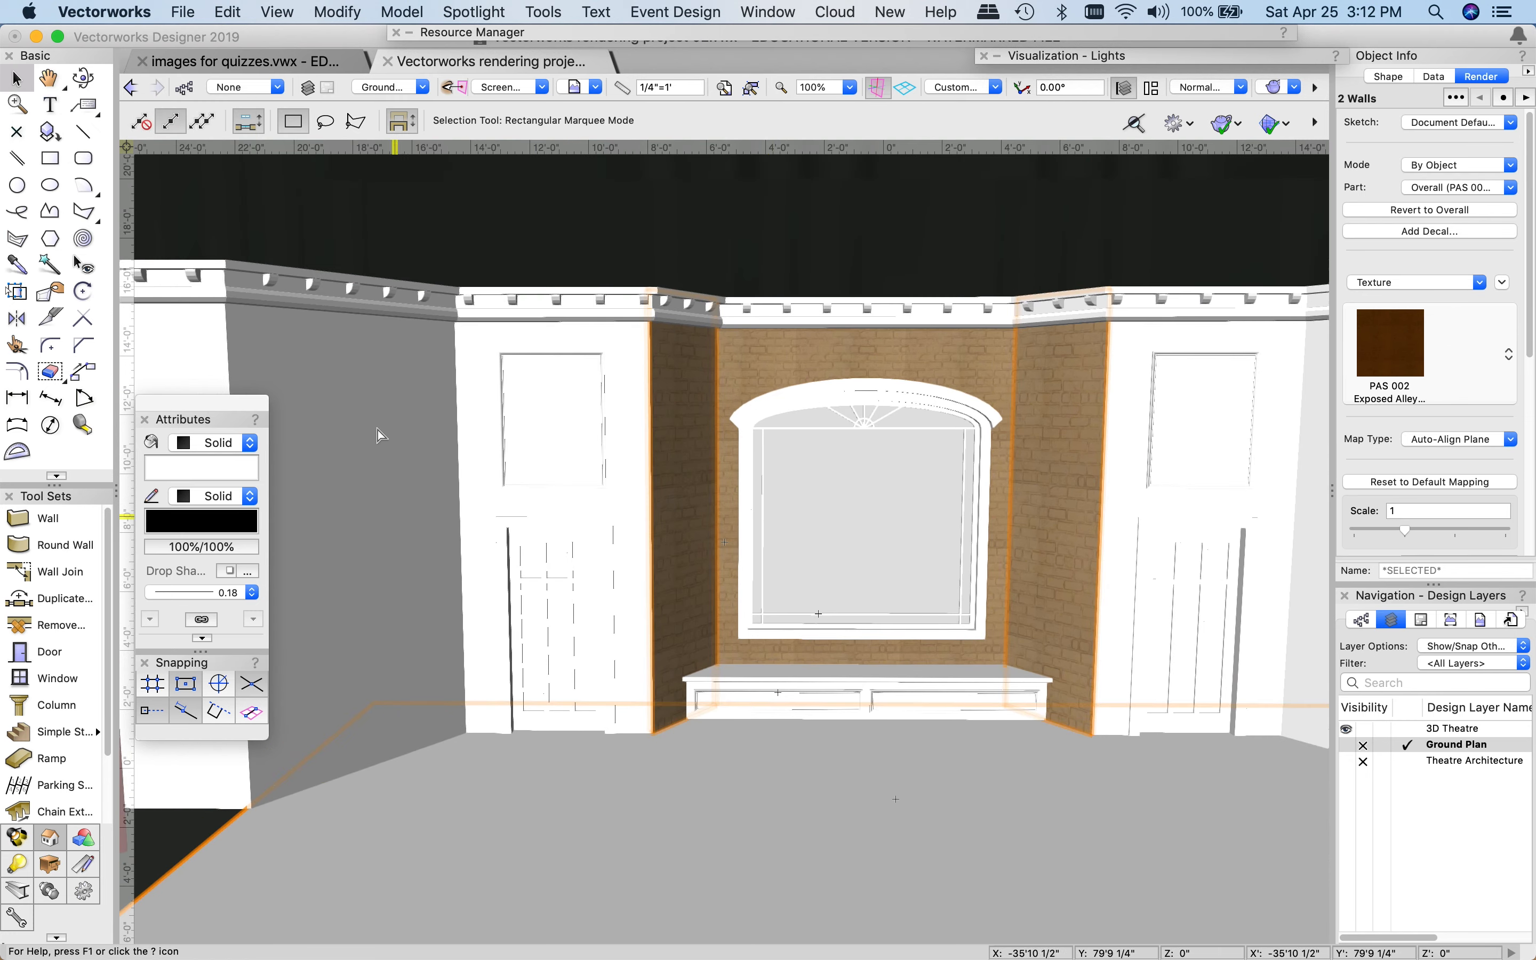
click(374, 397)
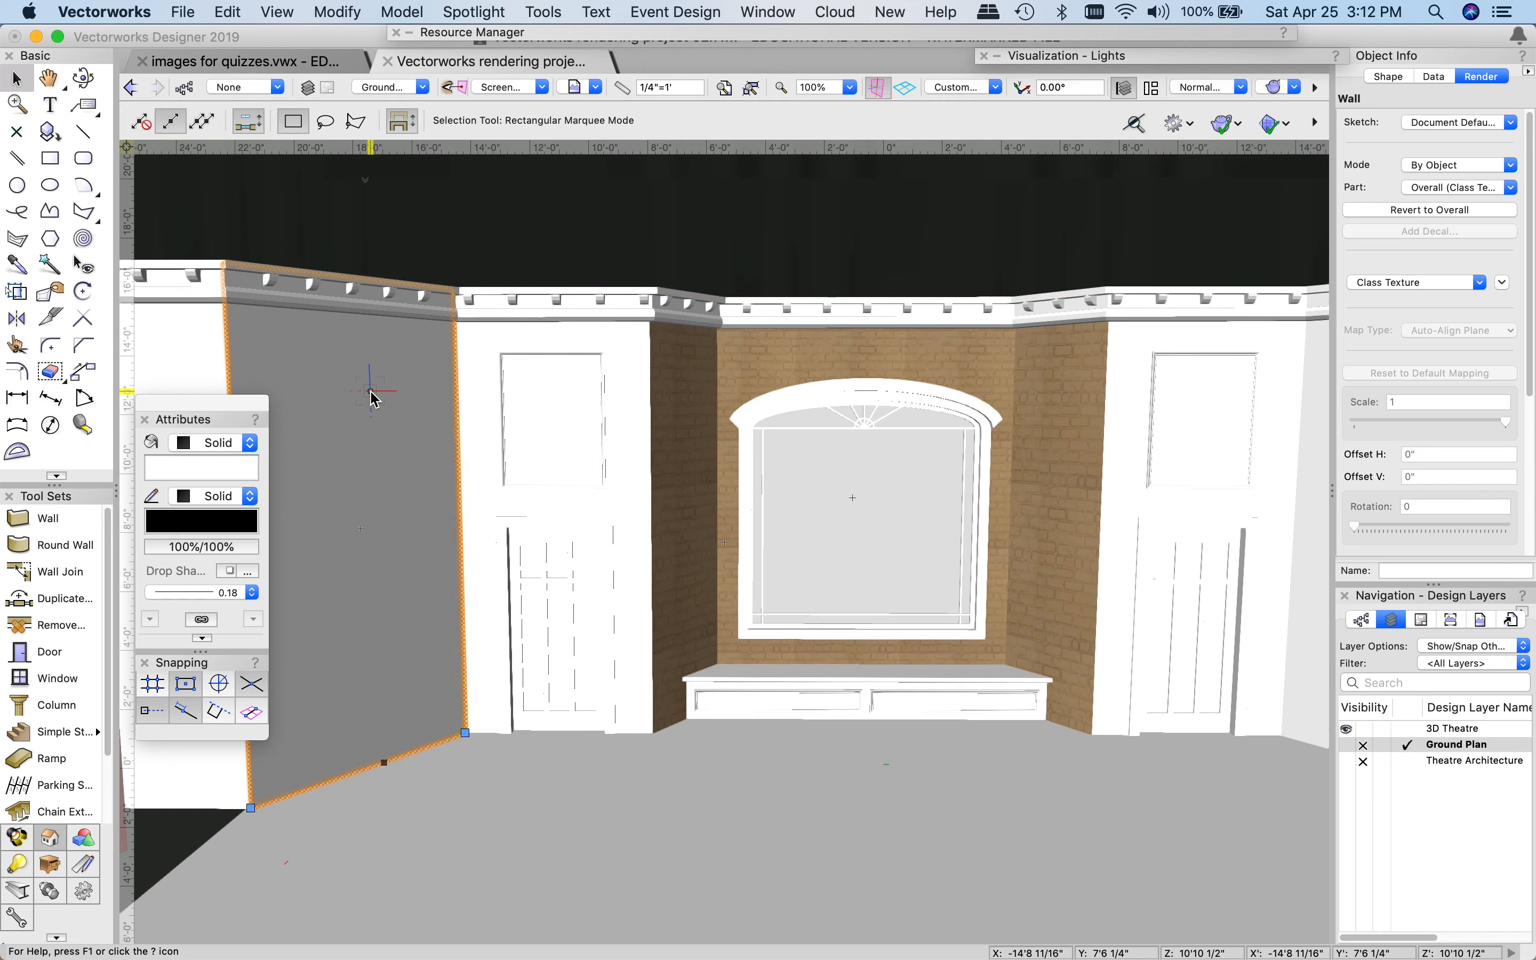
shift+click(481, 388)
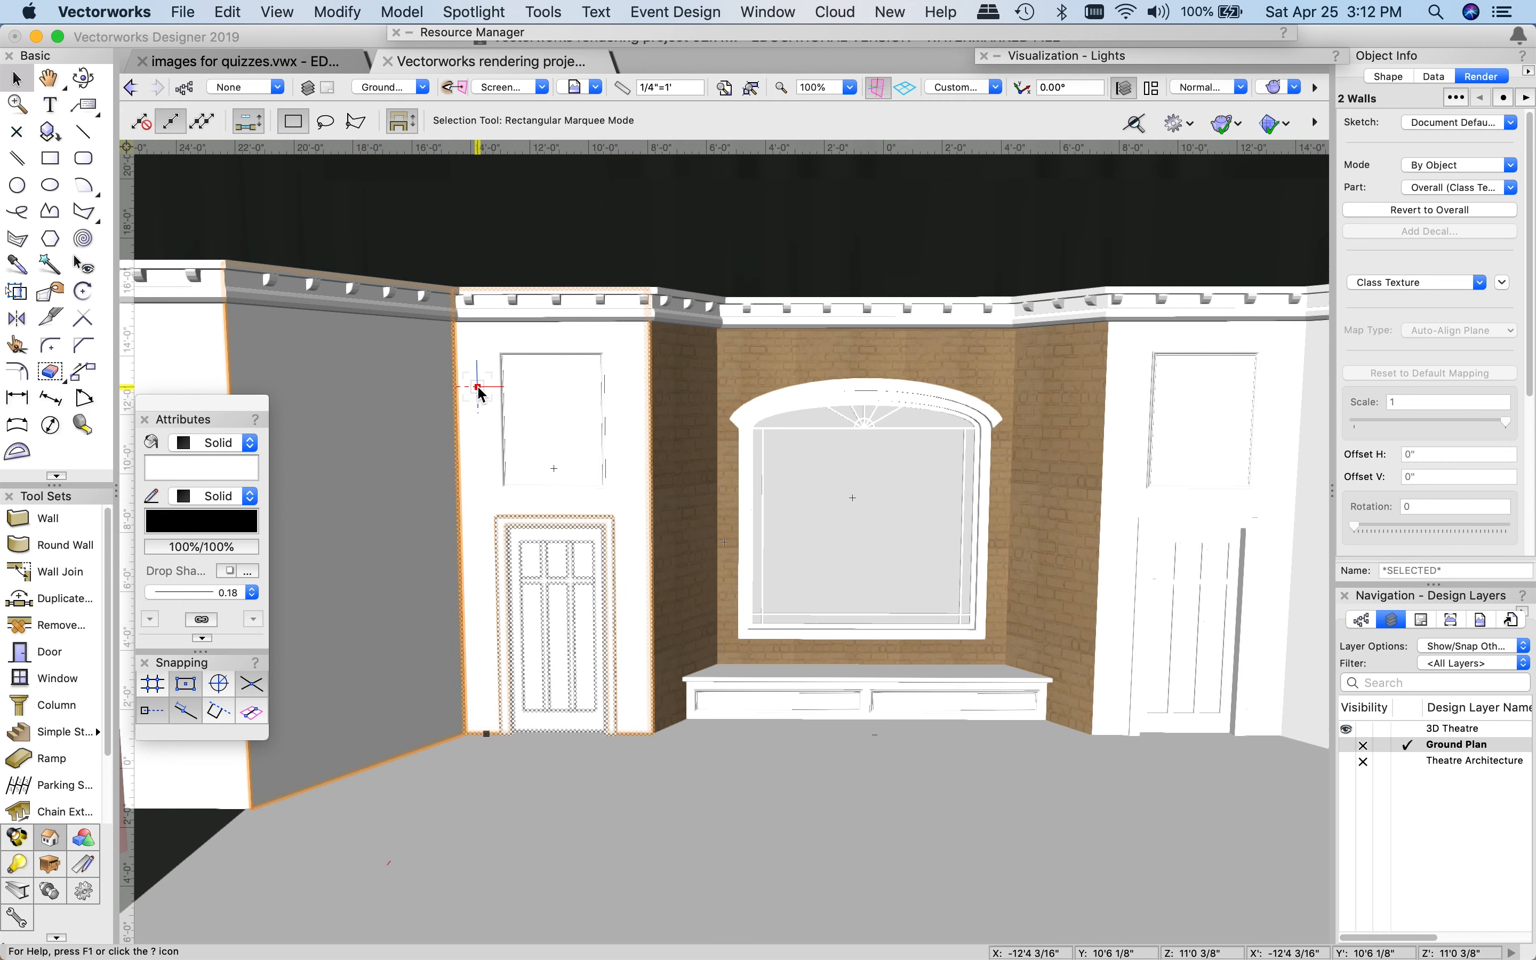
shift+click(1178, 429)
shift+click(1312, 590)
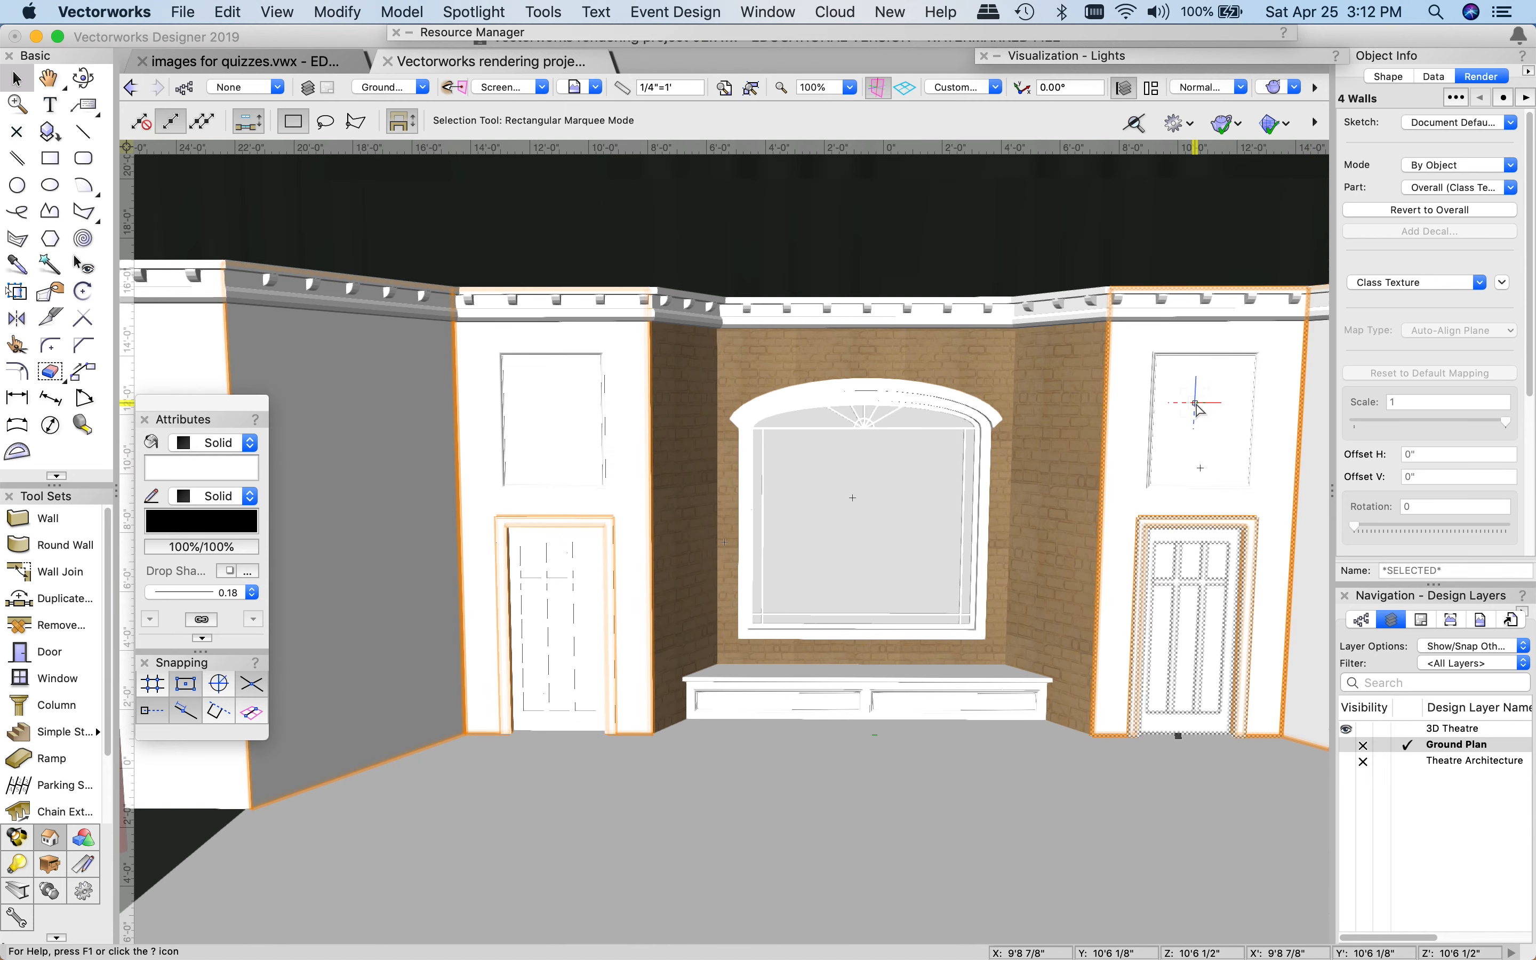
click(1422, 279)
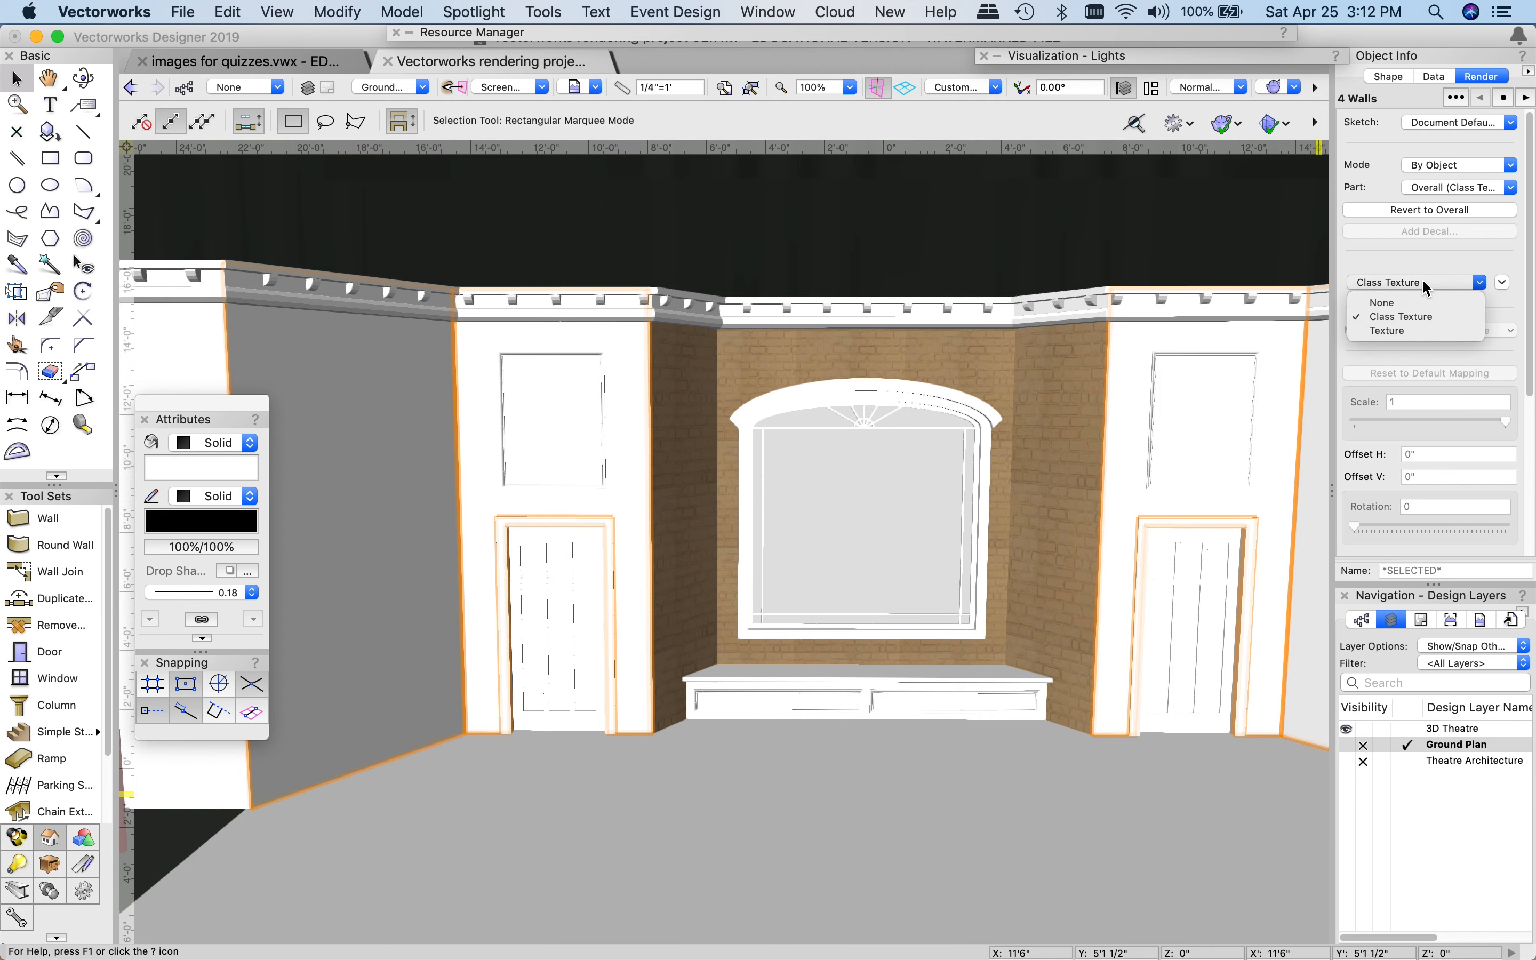
click(1404, 333)
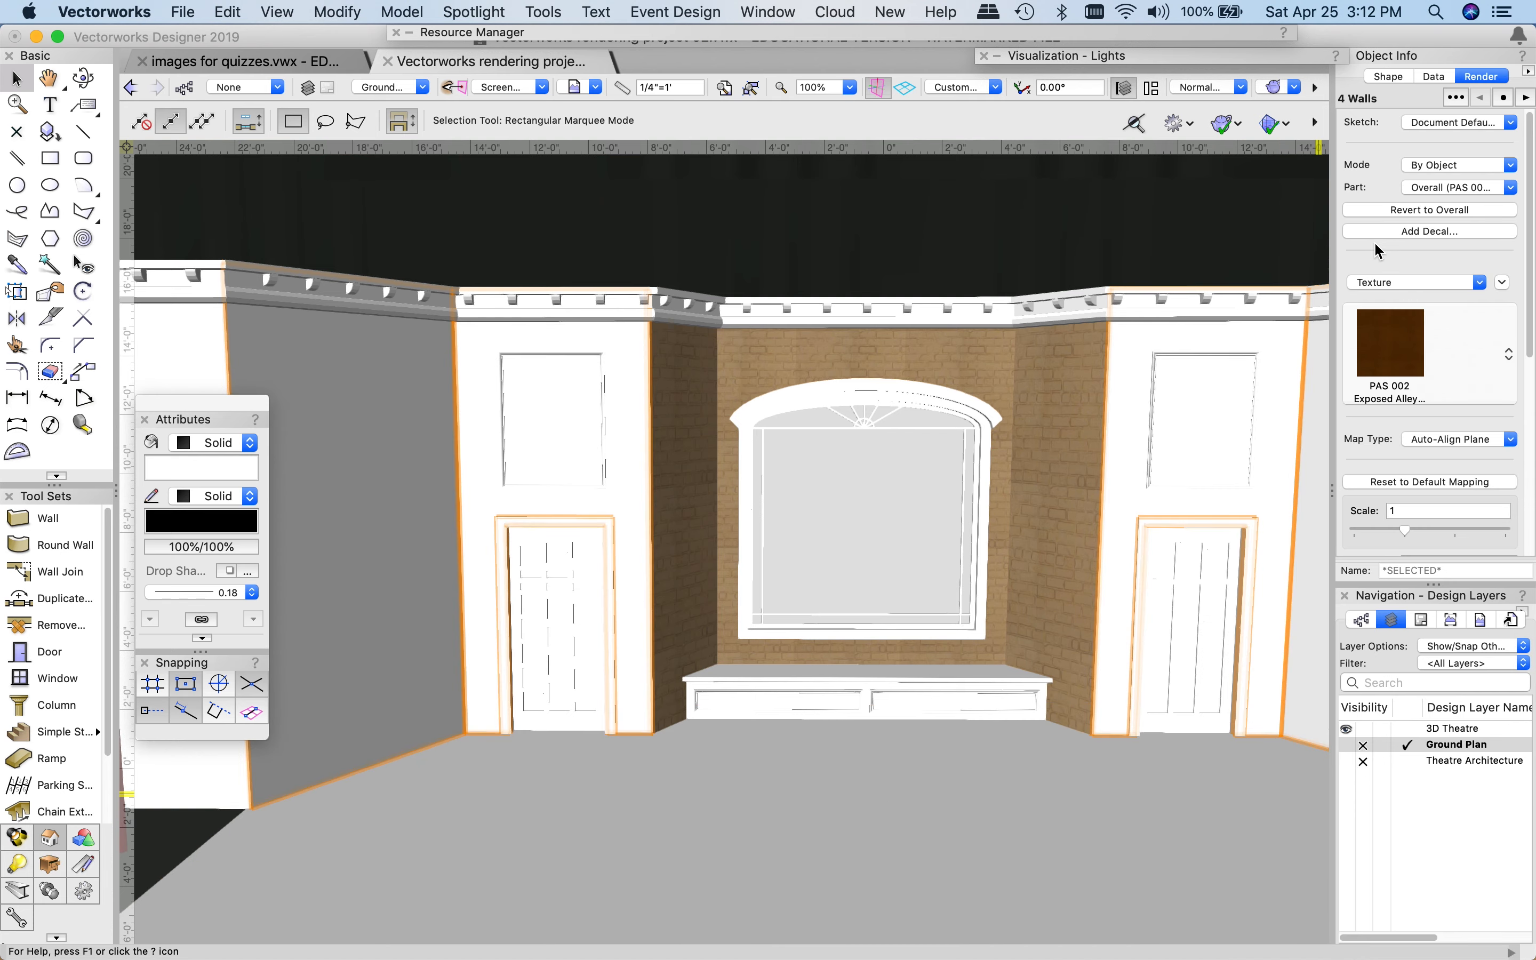
click(1390, 343)
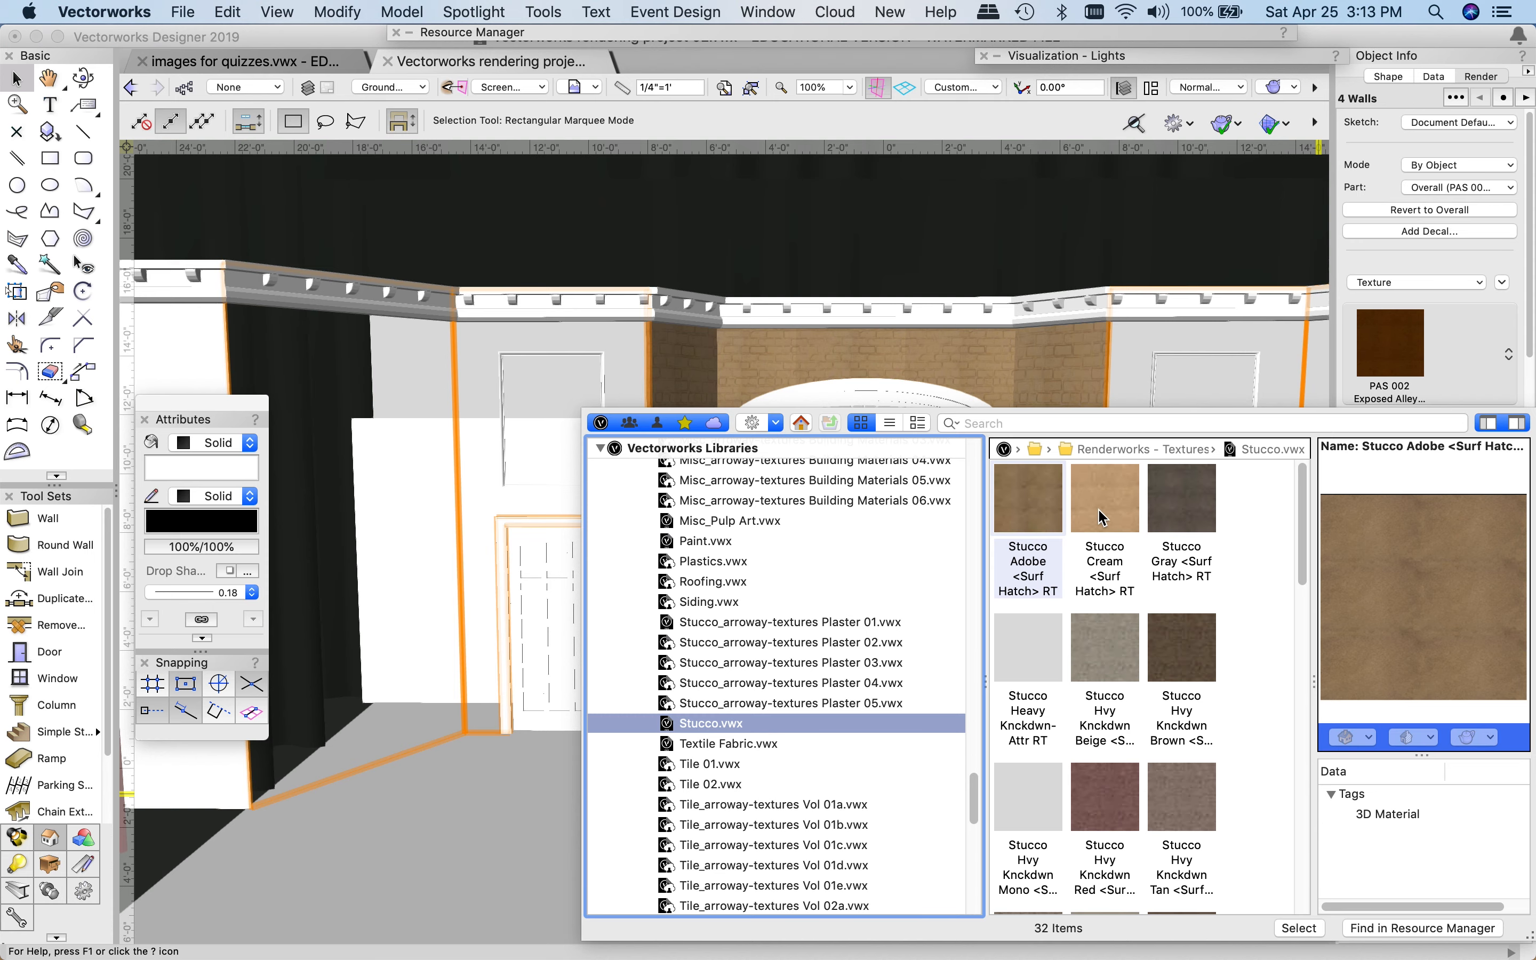
click(1104, 501)
double_click(1108, 499)
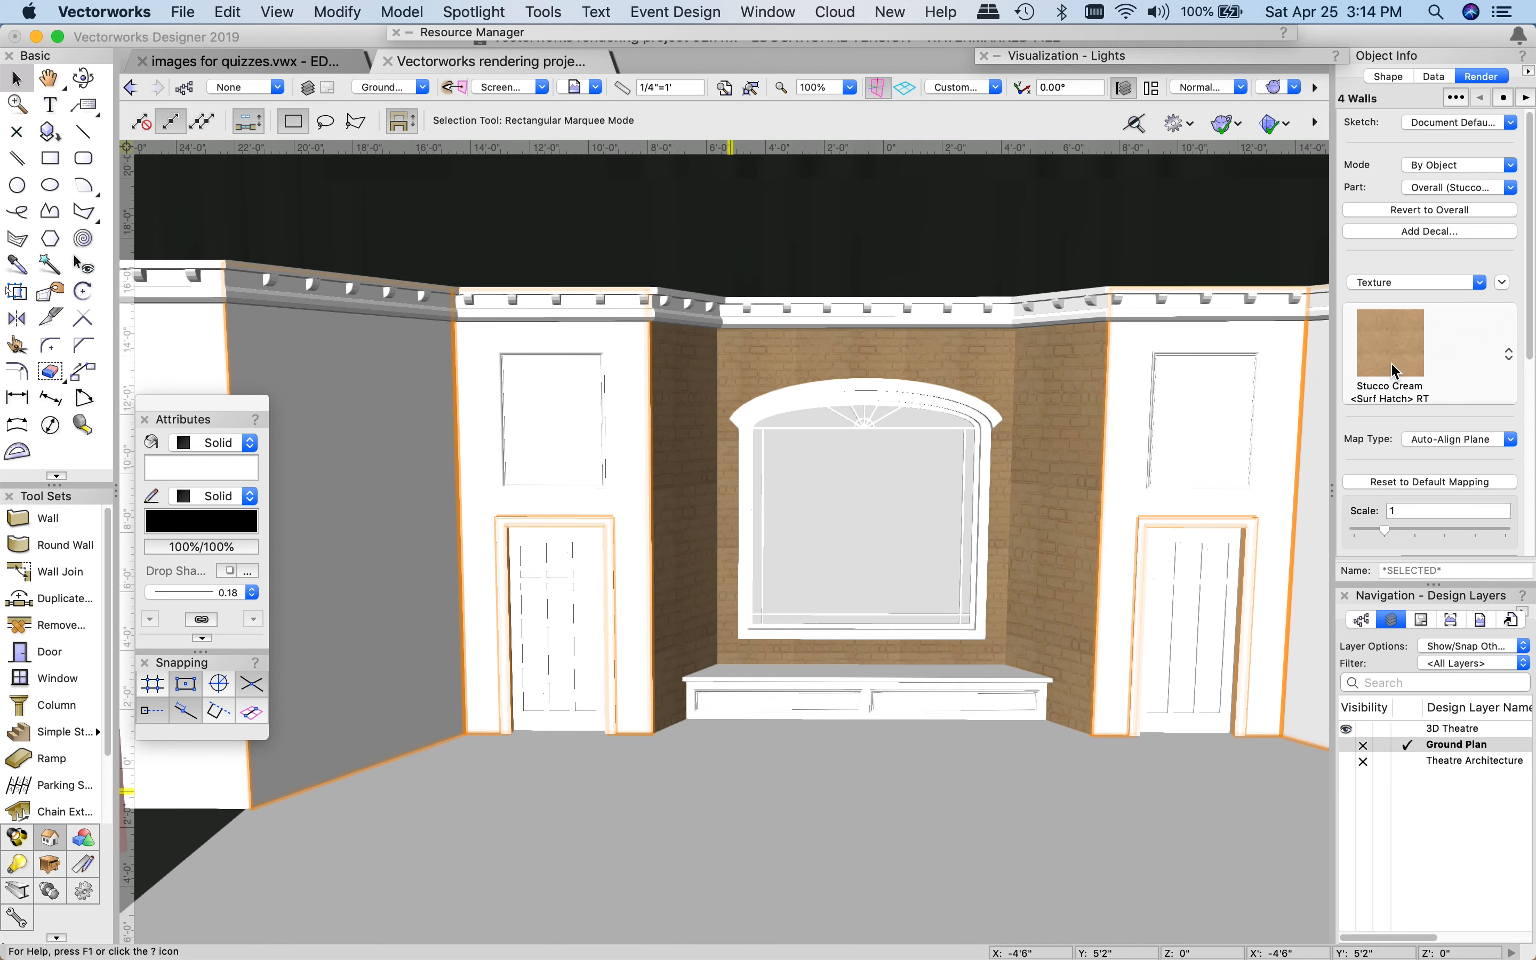
- Revert the parts of the four selected walls to their overall stucco texture and set the texture scale to 2
click(1432, 187)
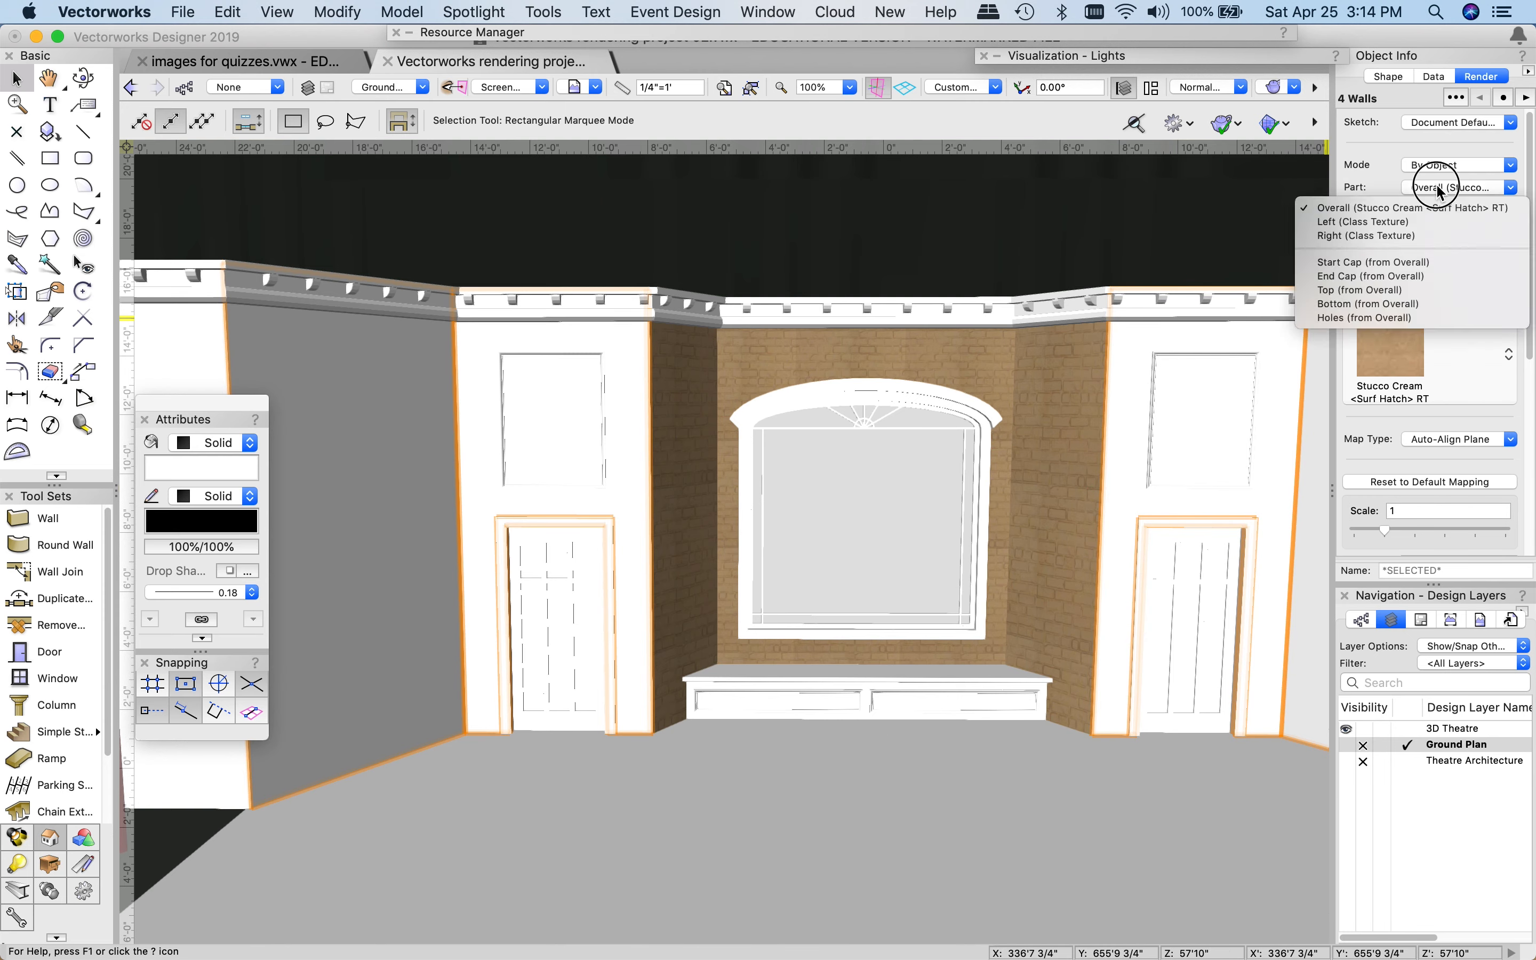
click(1346, 236)
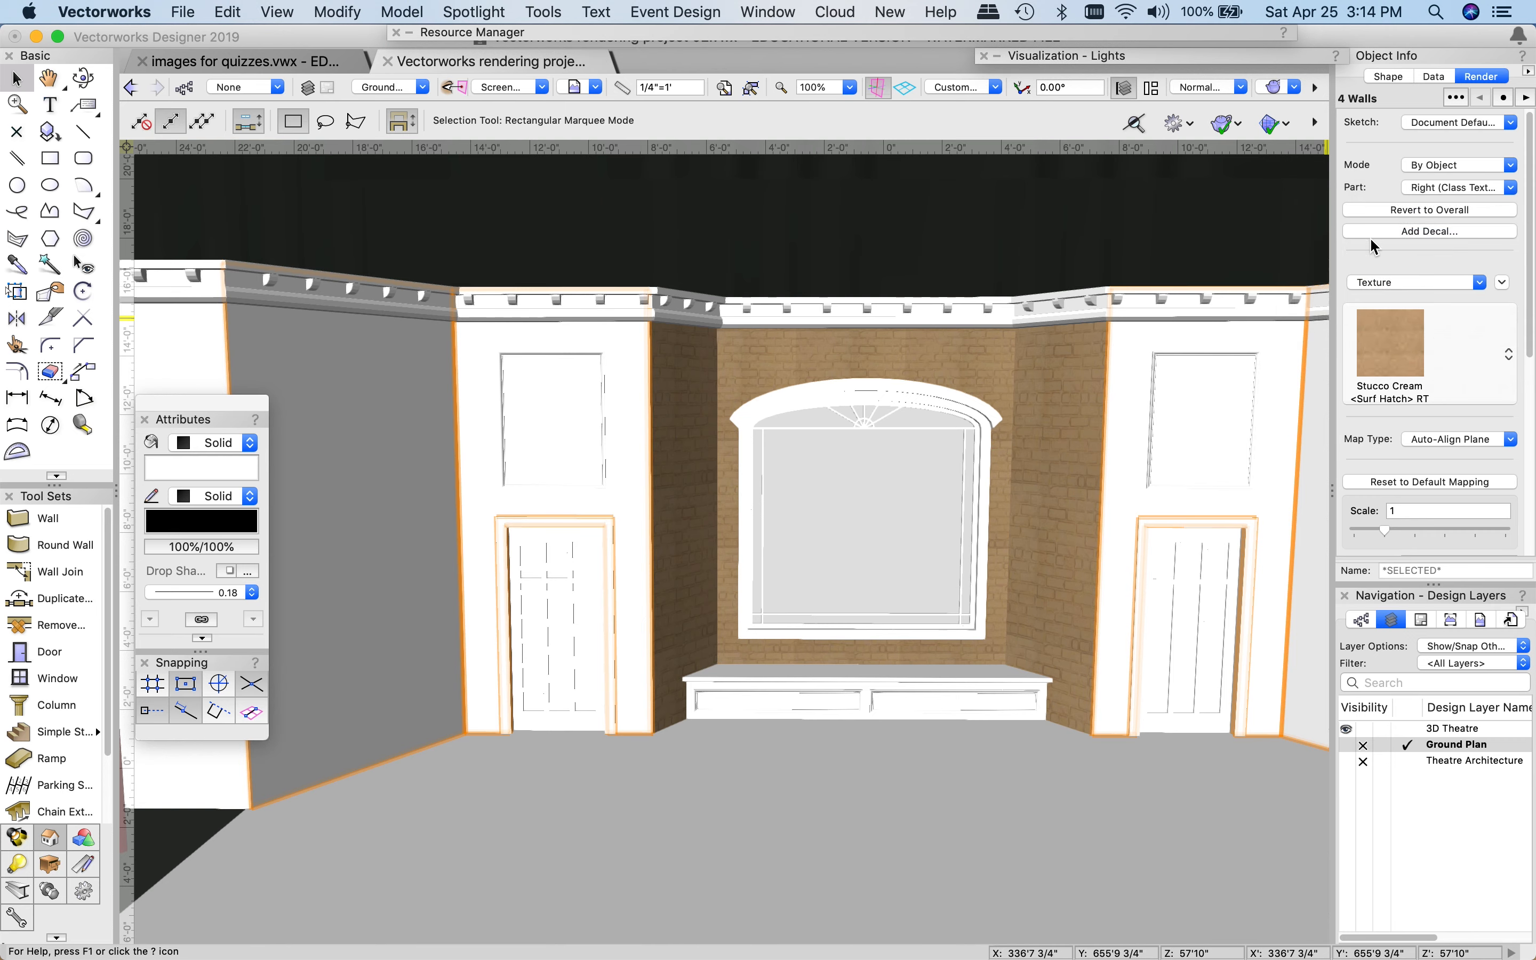
click(1421, 204)
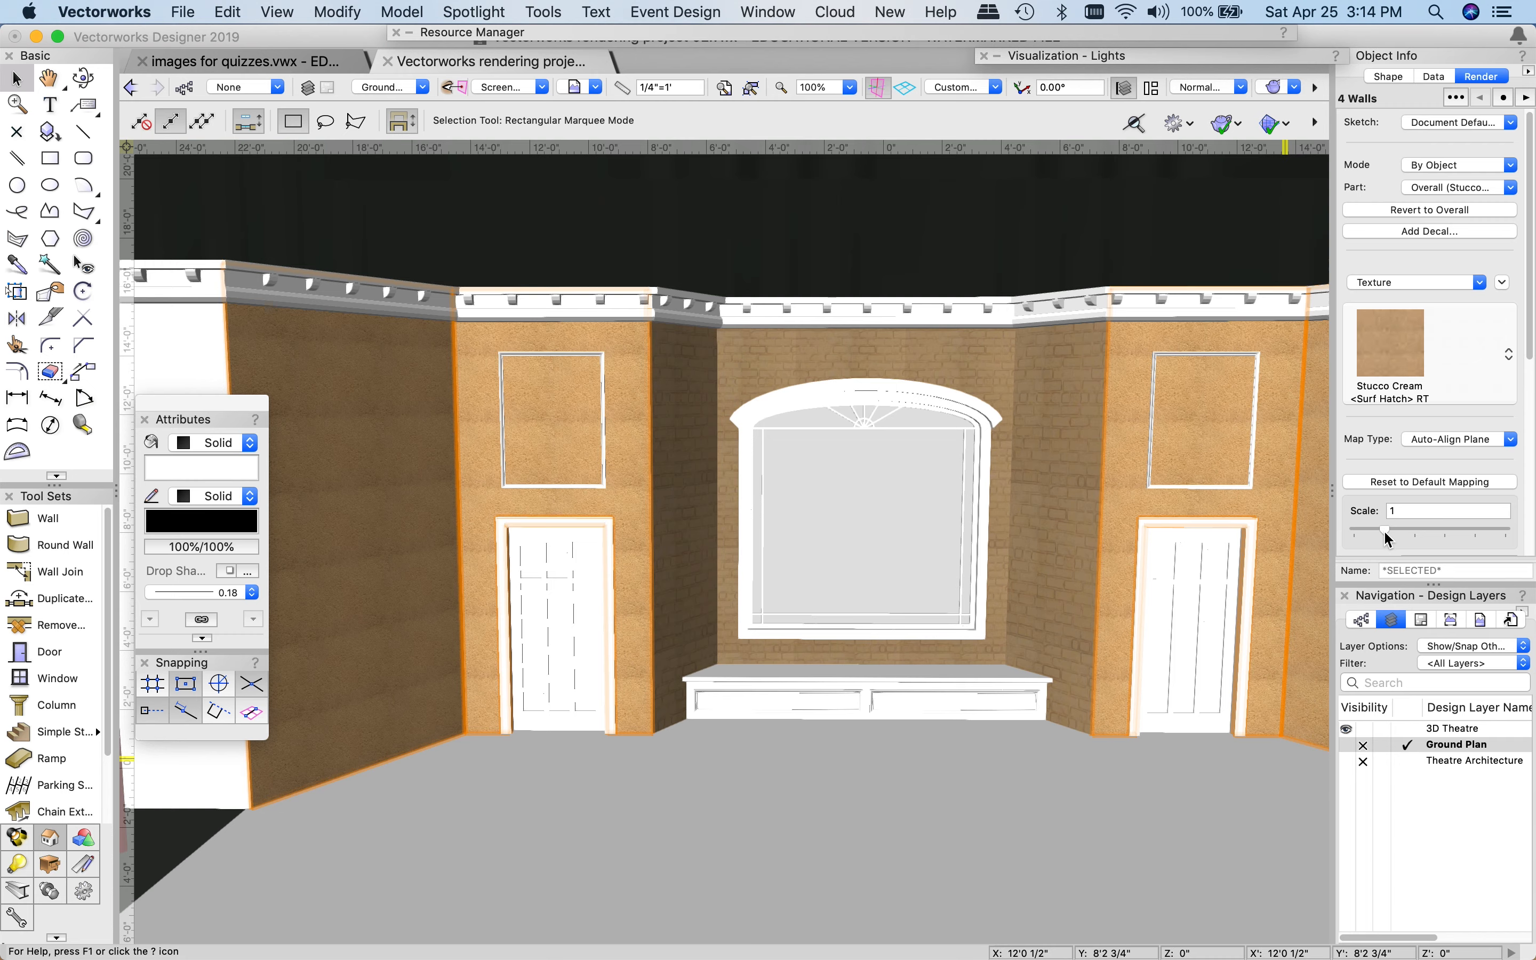
drag(1384, 530, 1406, 533)
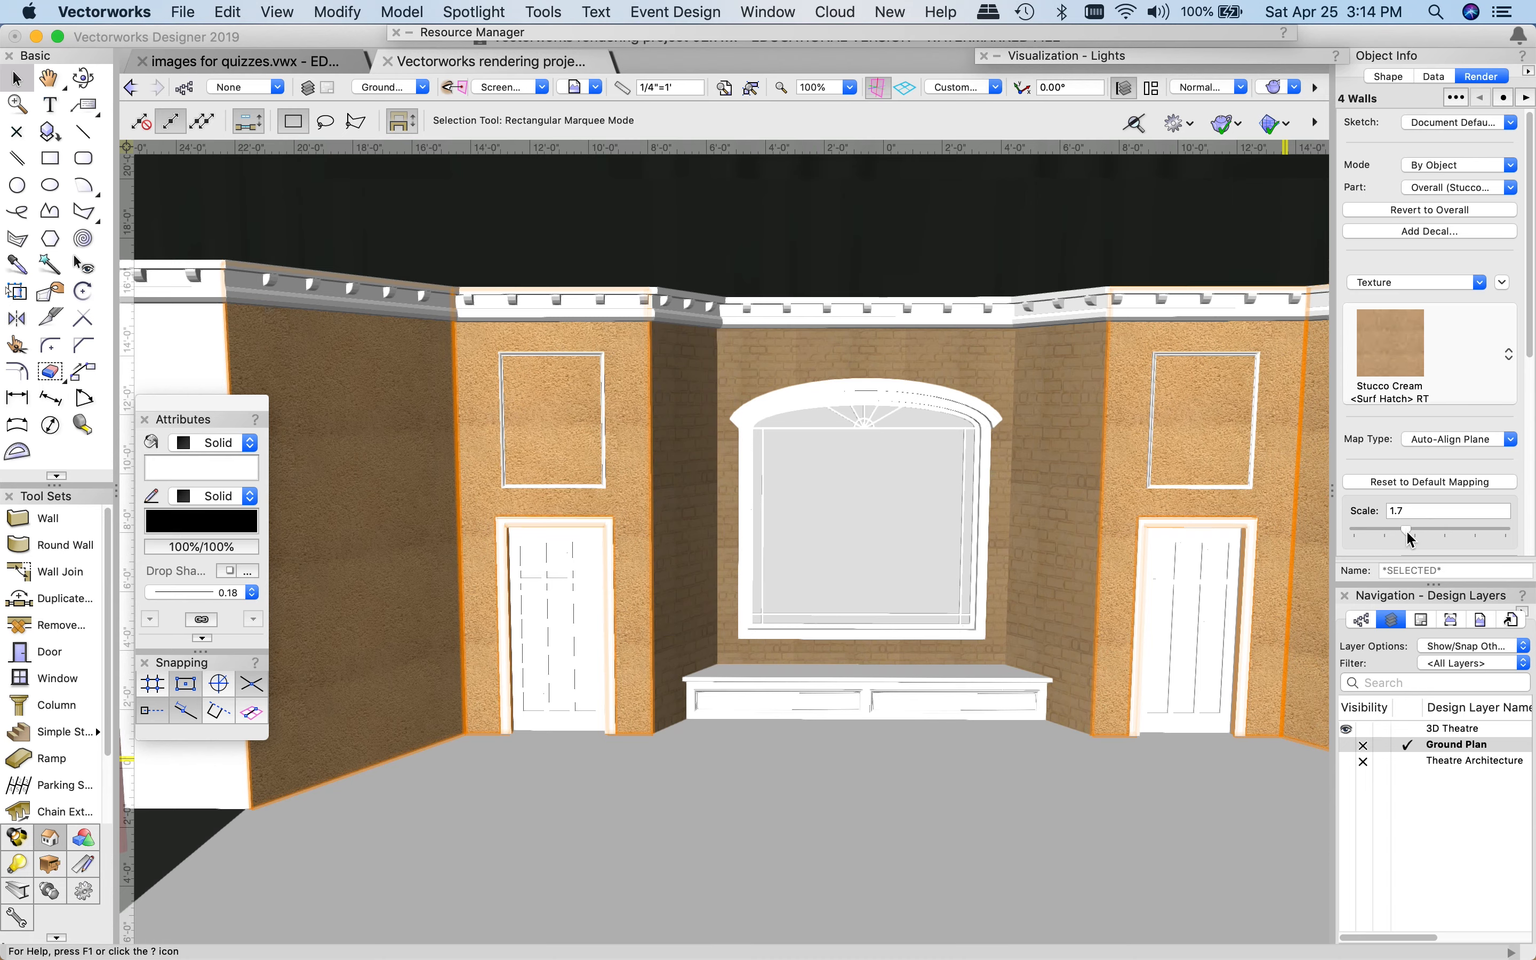
drag(1411, 535, 1421, 537)
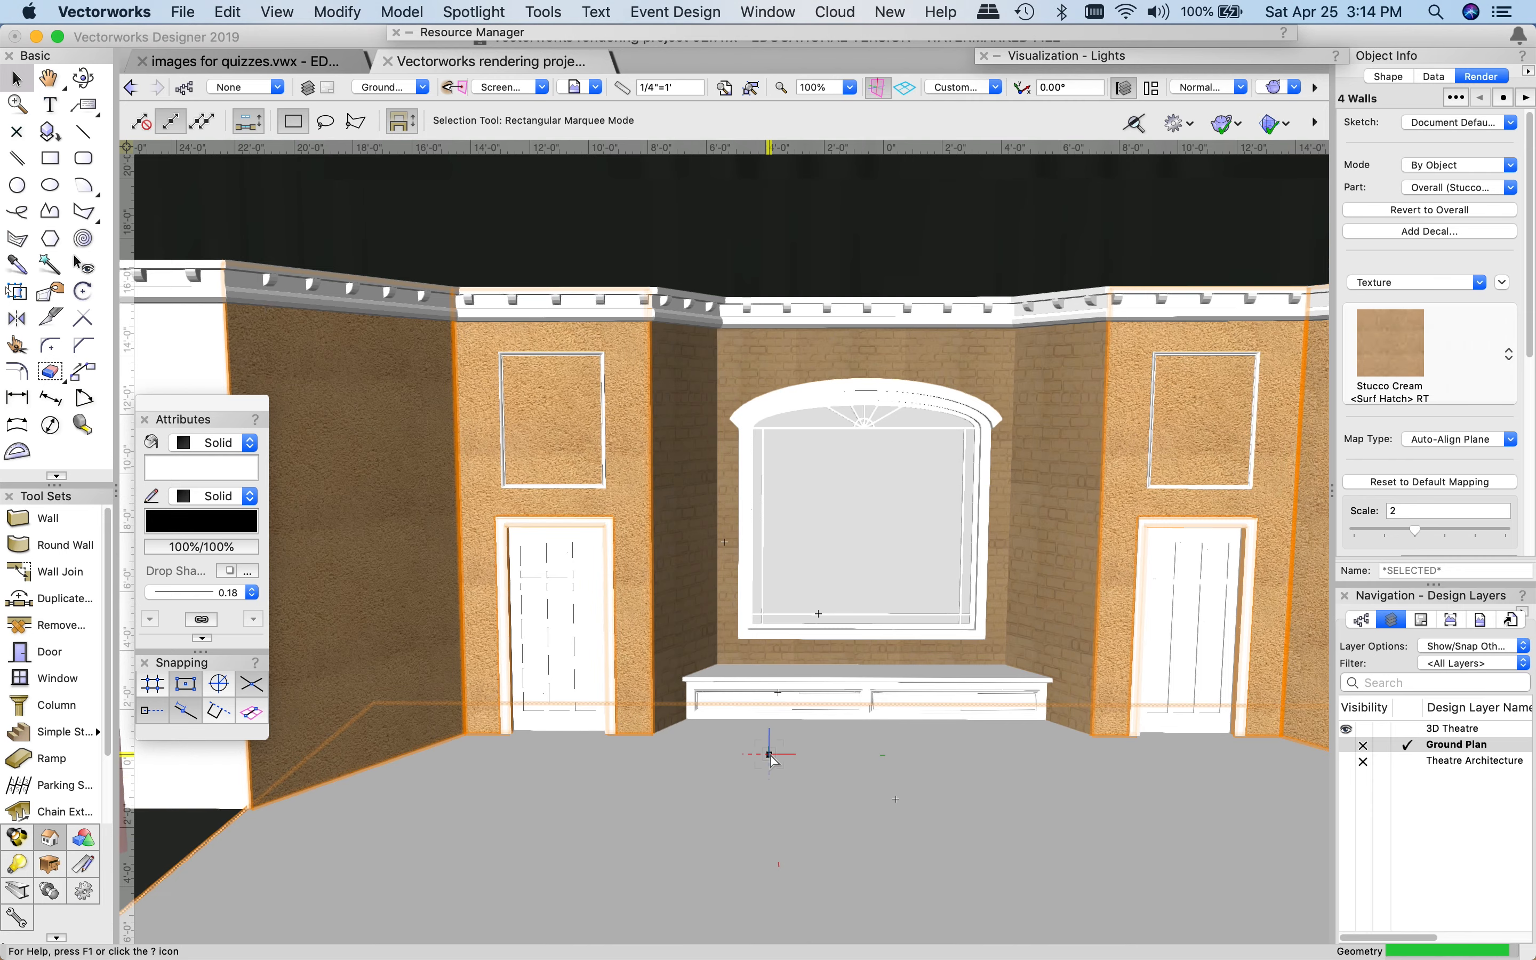
- Try Stucco Heavy Knckdwn-Attr RT as the overall texture of the door walls and angled side walls
click(770, 756)
middle_drag(1016, 902, 951, 692)
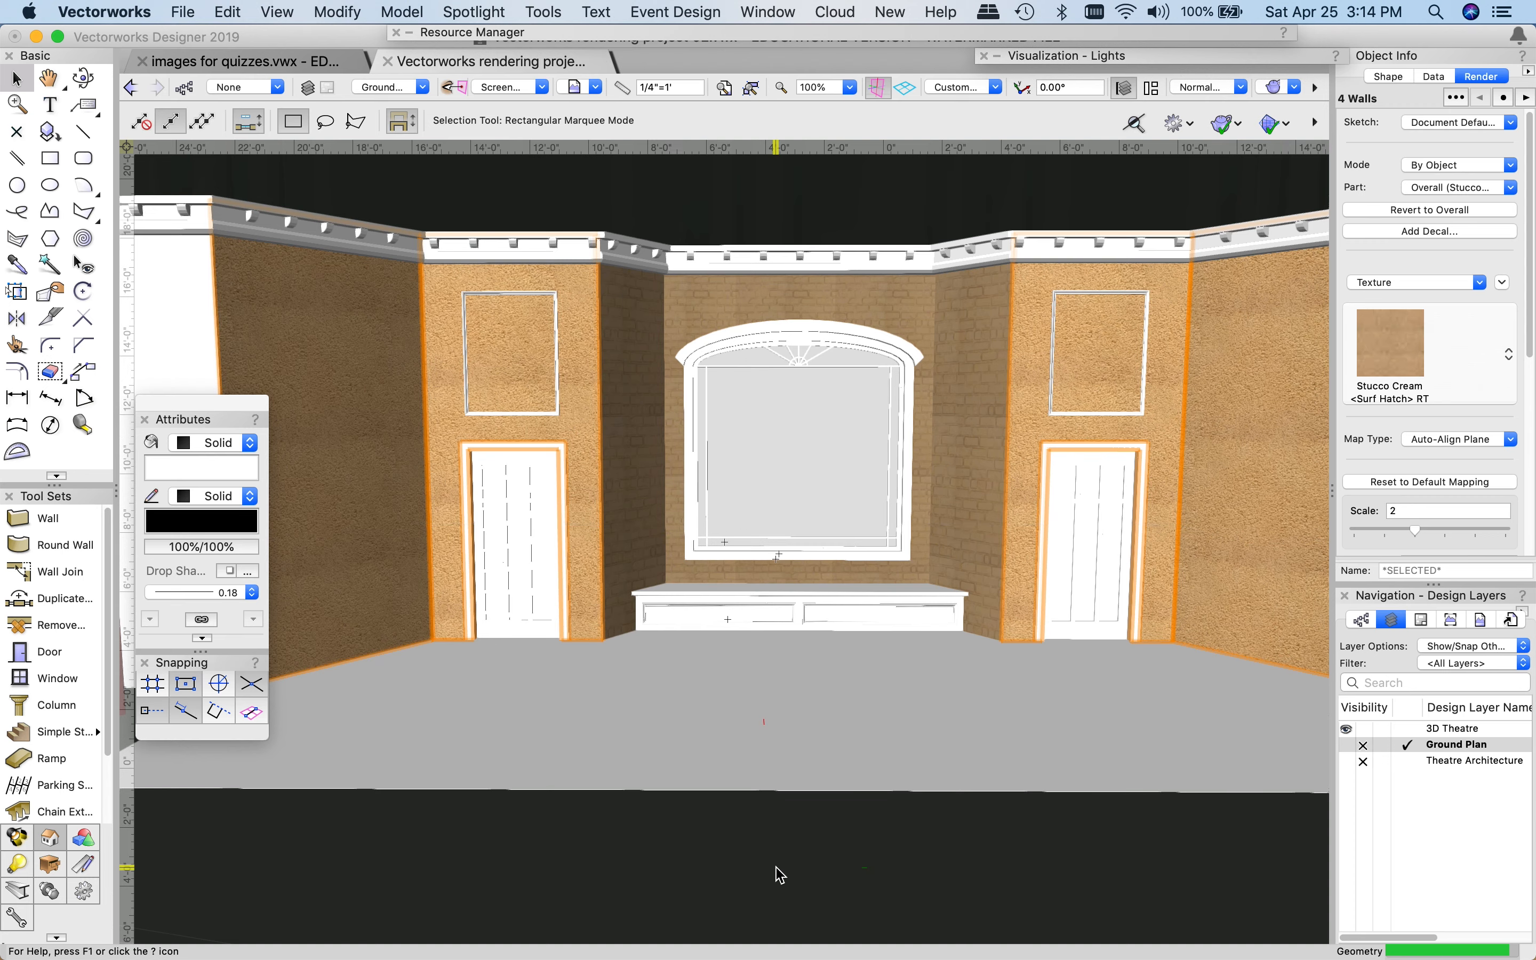
scroll(736, 881, down, 5)
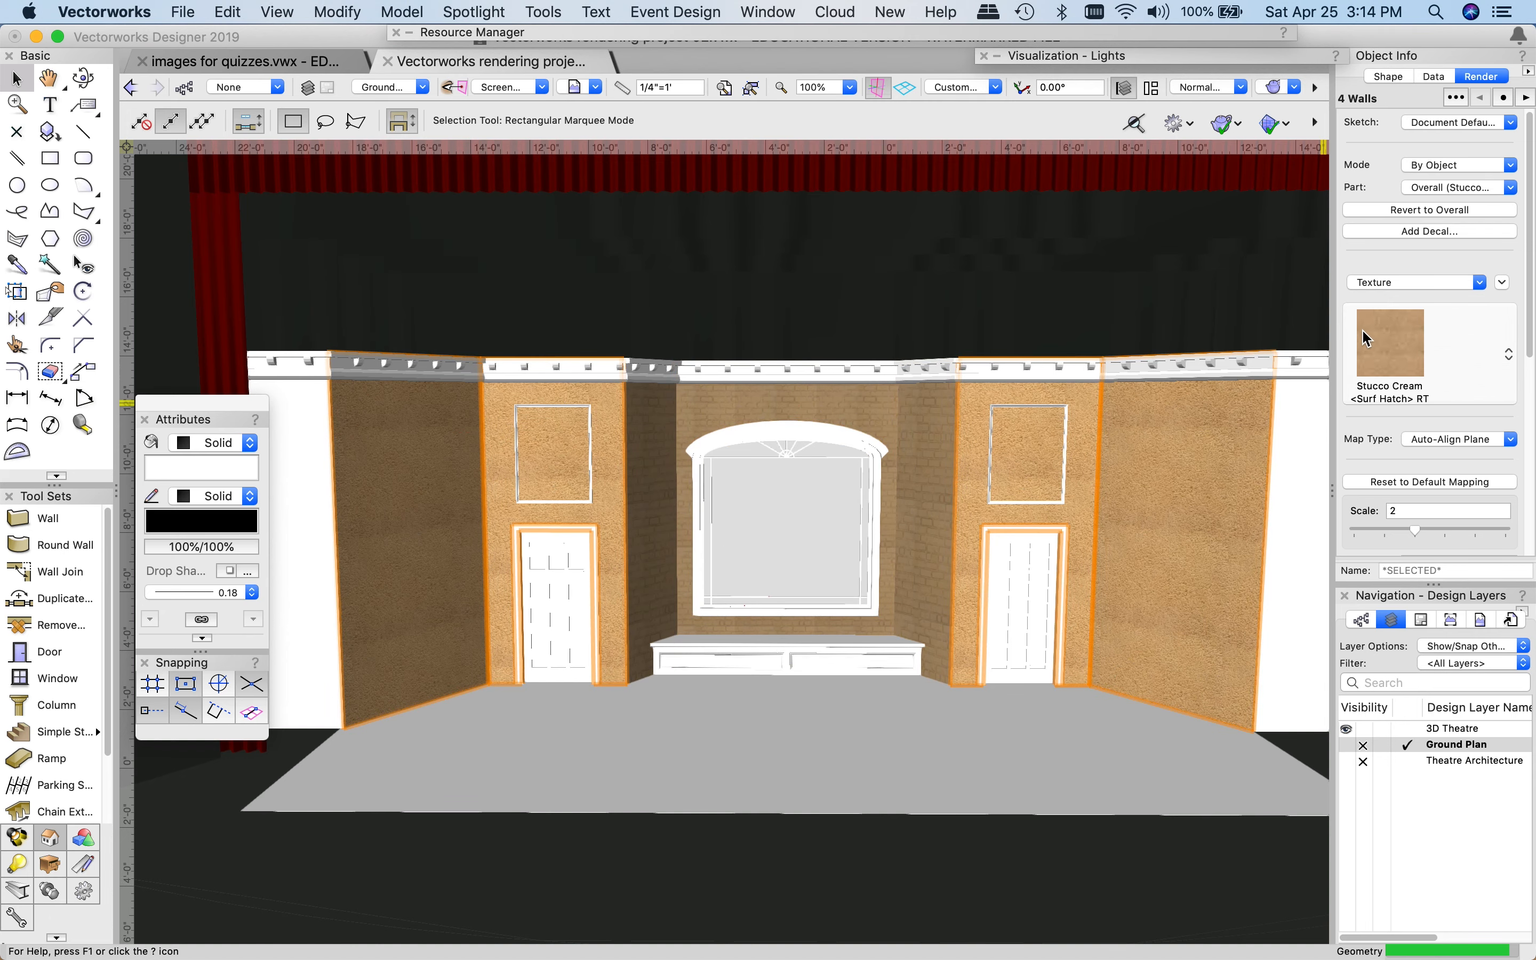
click(1389, 343)
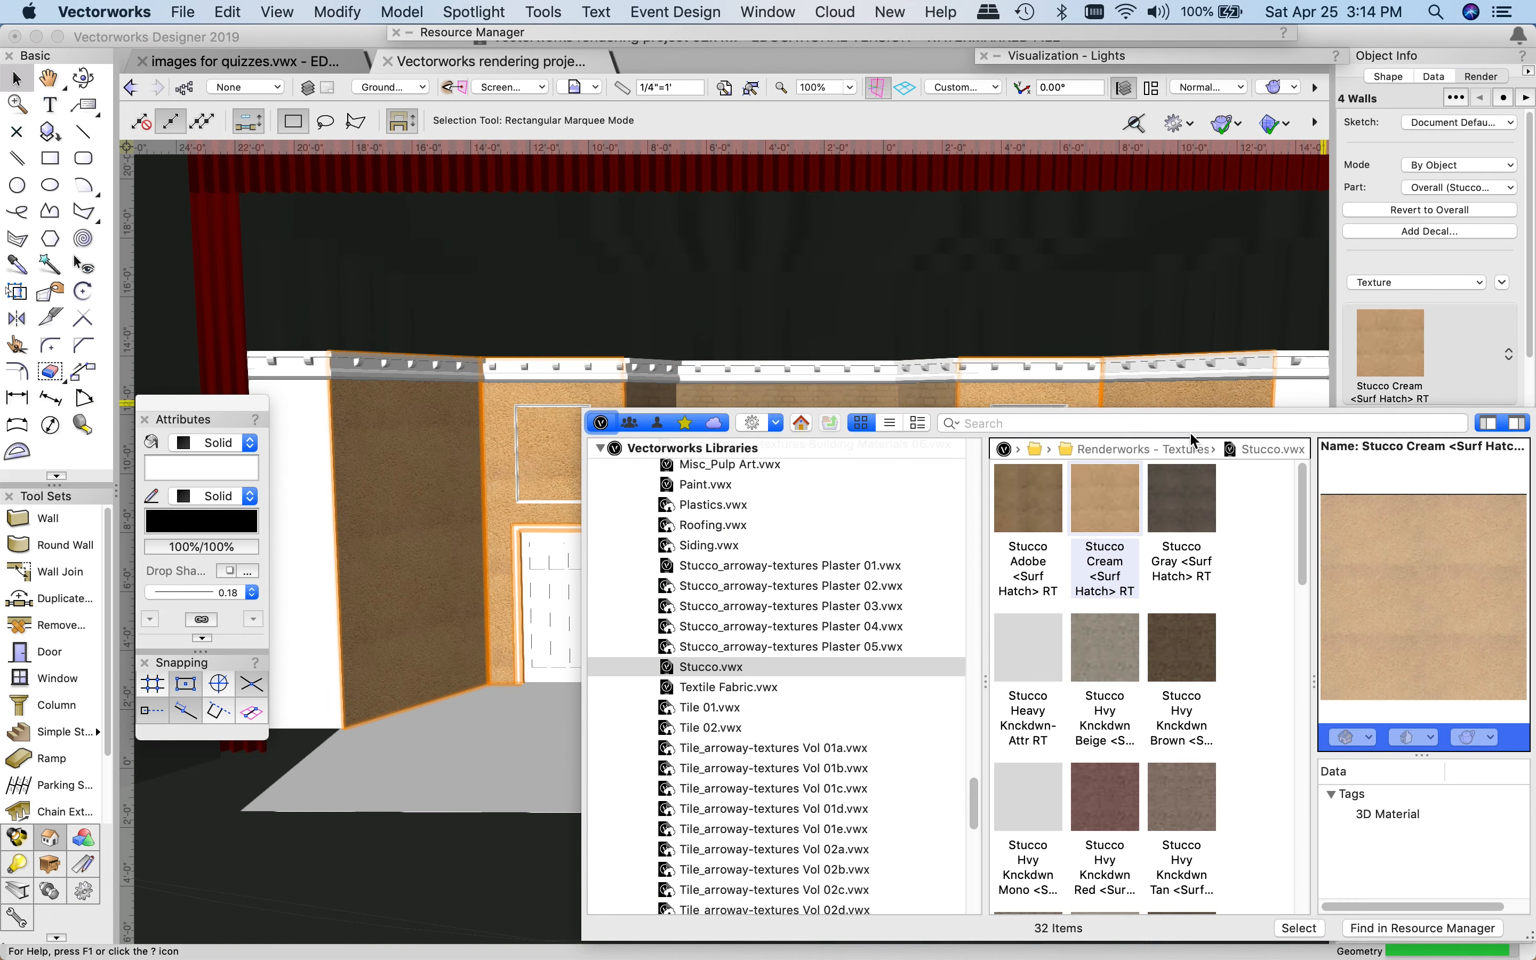
scroll(1206, 581, down, 10)
scroll(1269, 590, up, 10)
double_click(1025, 644)
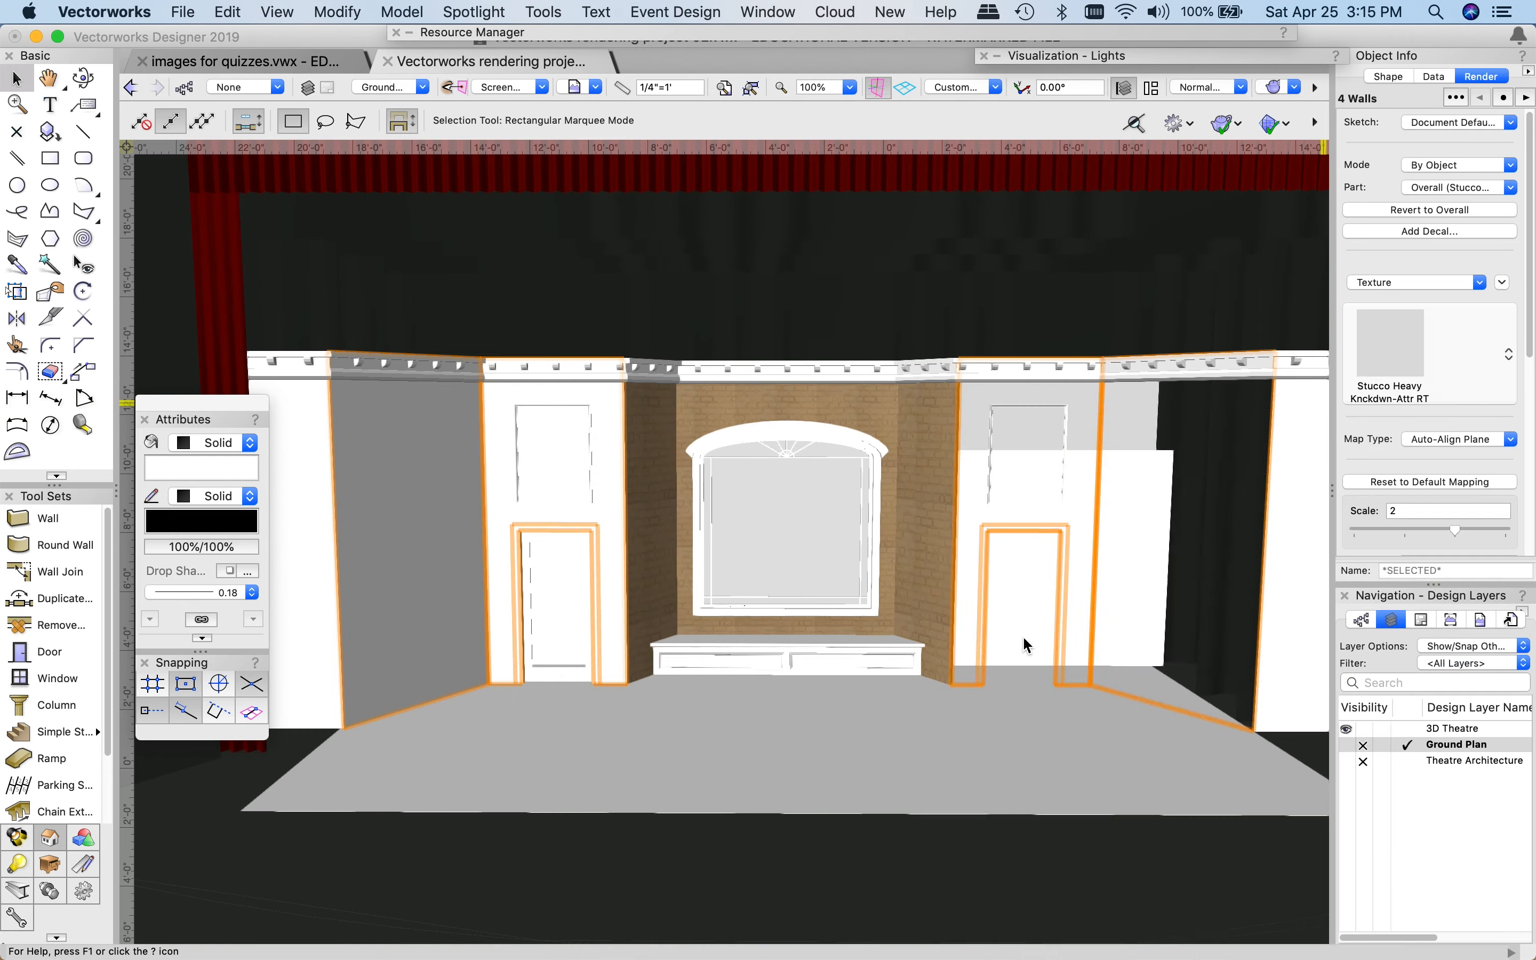
click(1441, 188)
click(1372, 253)
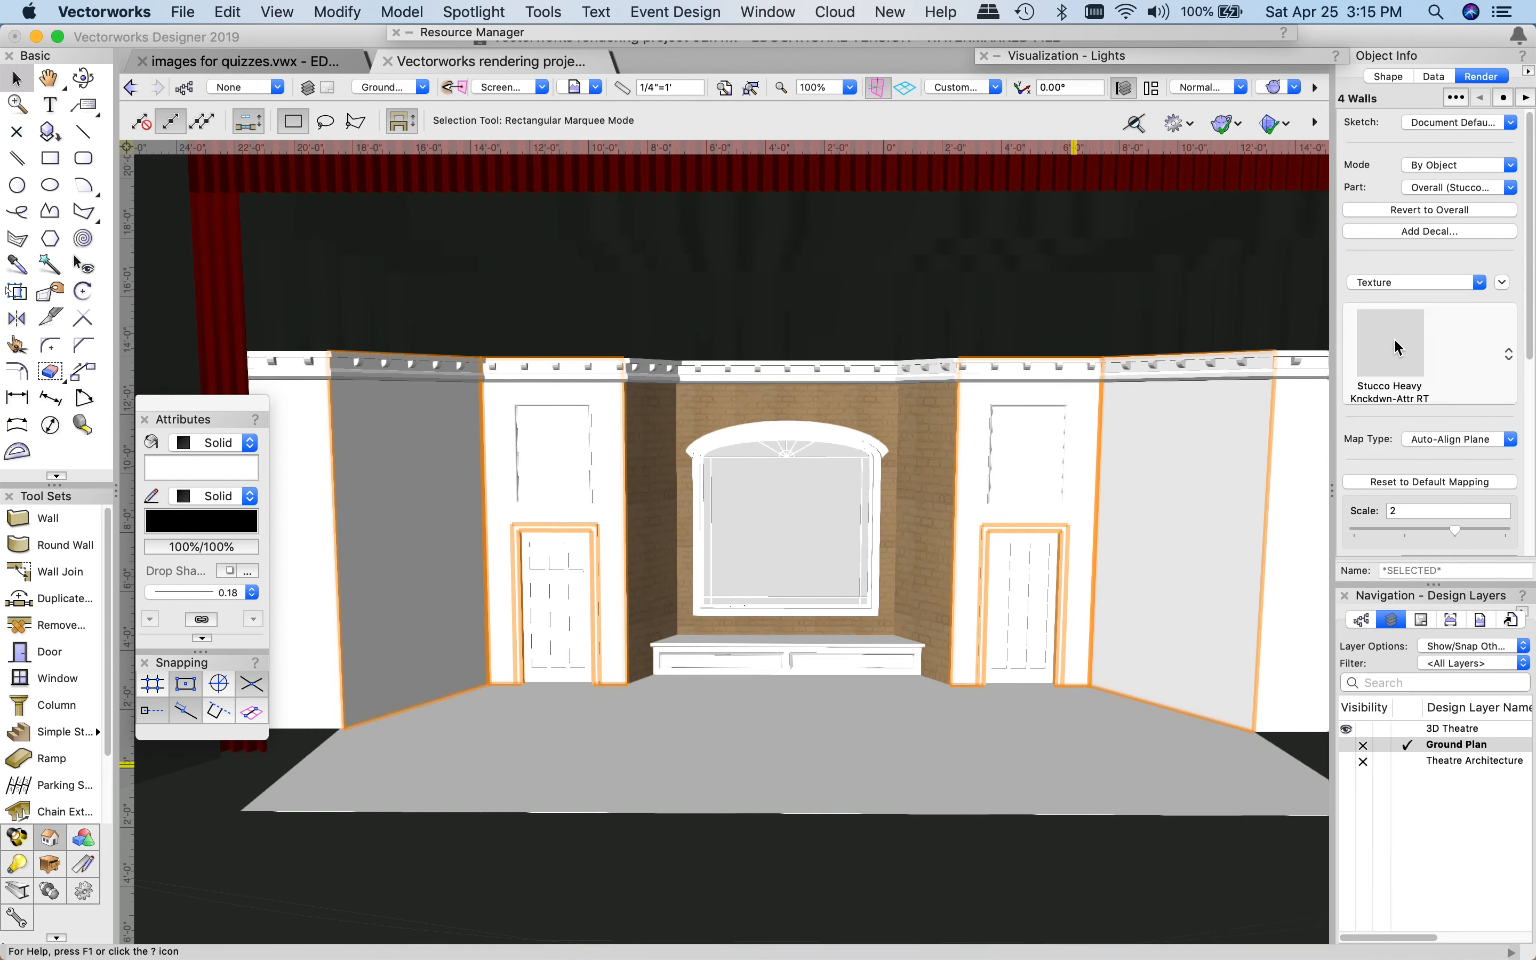
- Replace the four walls' overall texture with Plaster (Arroway Plaster 009) from the Stucco_arroway-textures Plaster 02.vwx library
click(1397, 348)
click(705, 708)
click(698, 518)
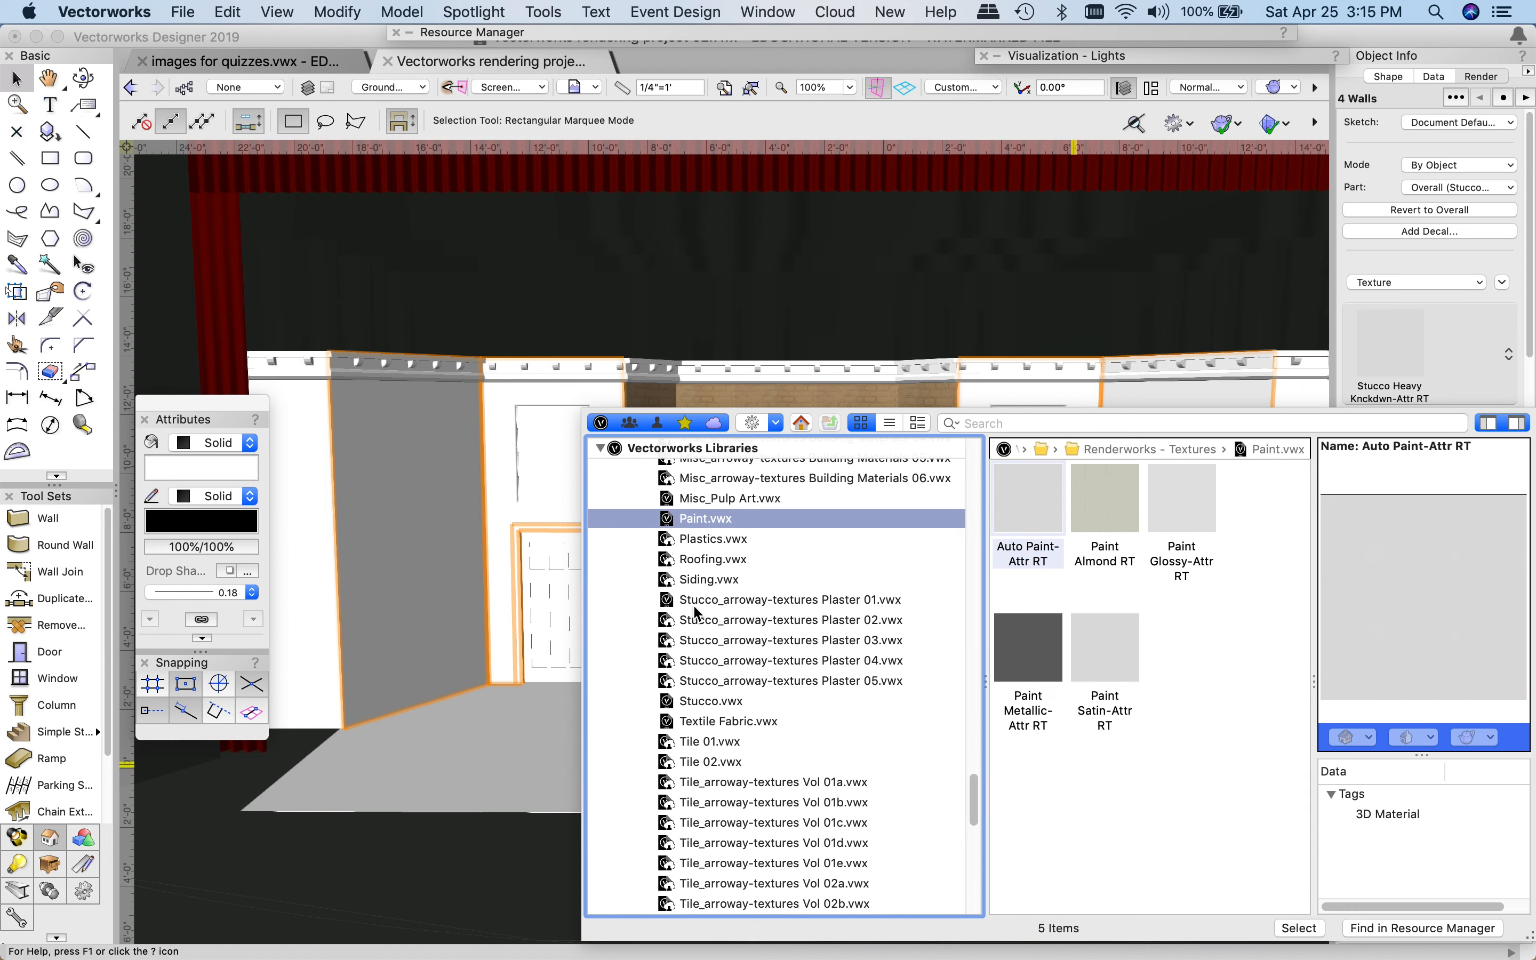
scroll(699, 613, down, 10)
scroll(698, 571, up, 8)
click(699, 508)
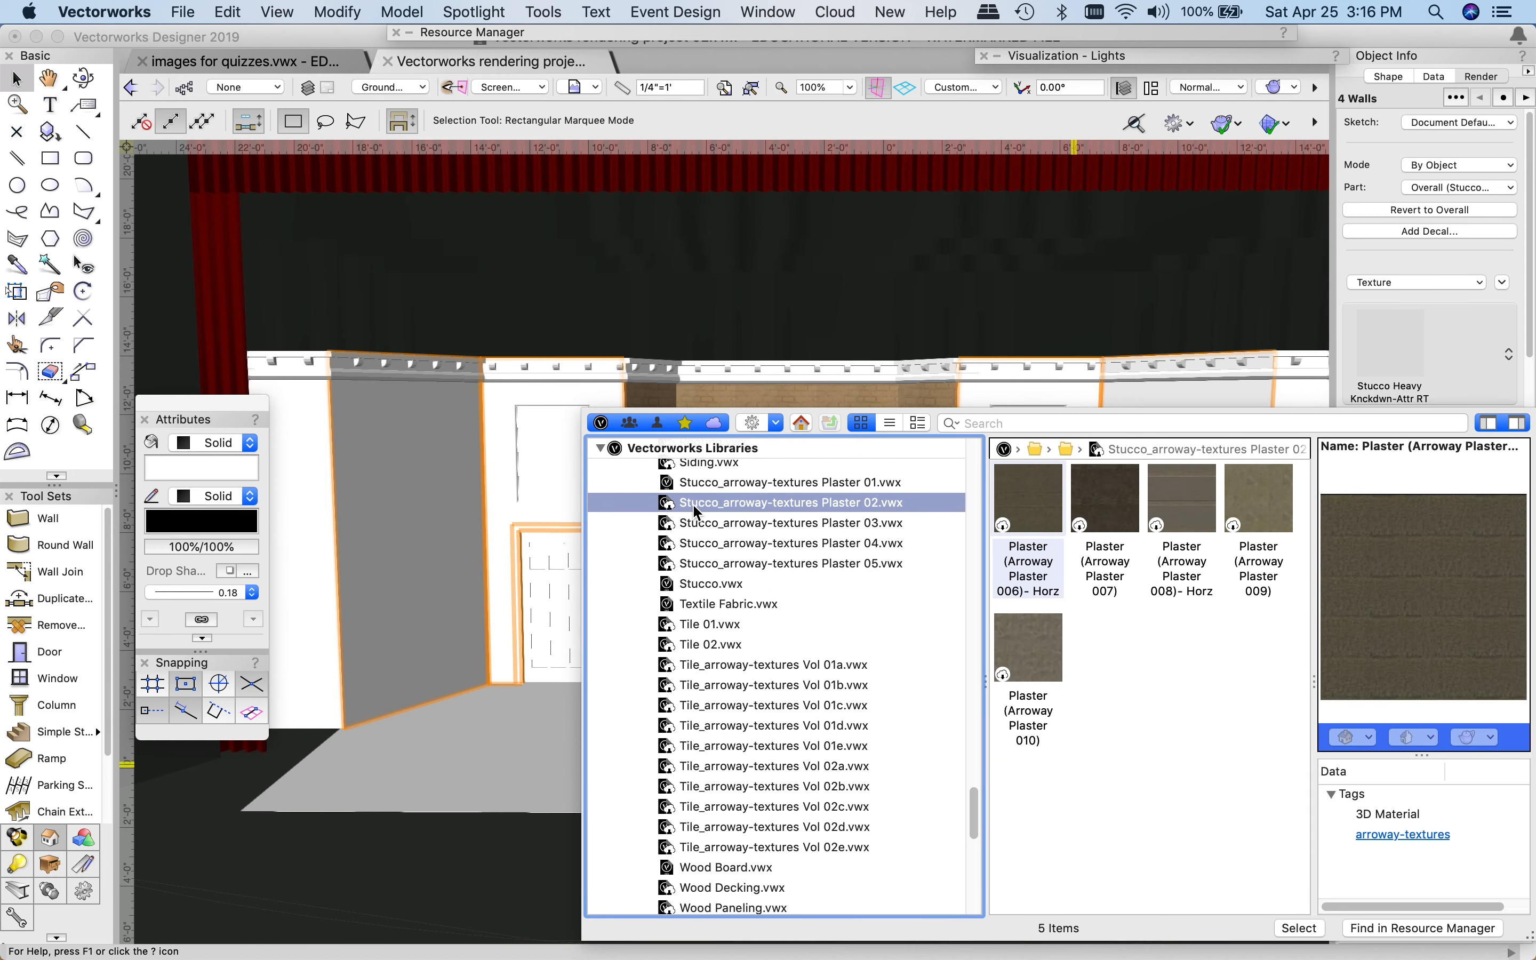
double_click(1245, 574)
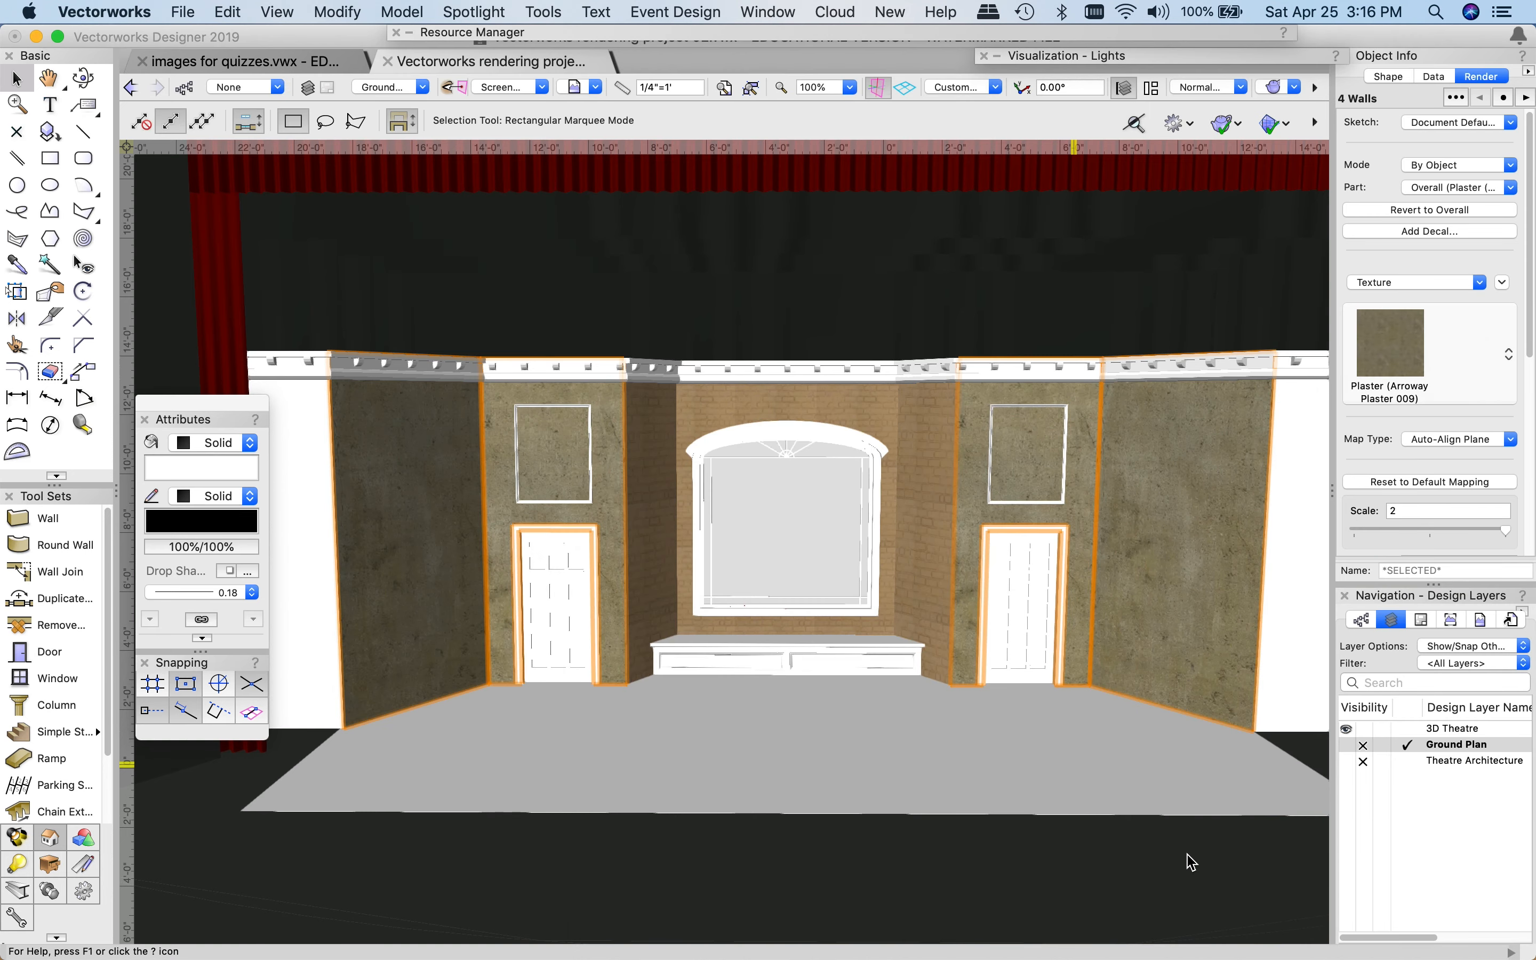
- Apply Brick Antique Red RT from Masonry Brick.vwx as the overall texture of the two outermost walls beside the proscenium curtains
click(970, 833)
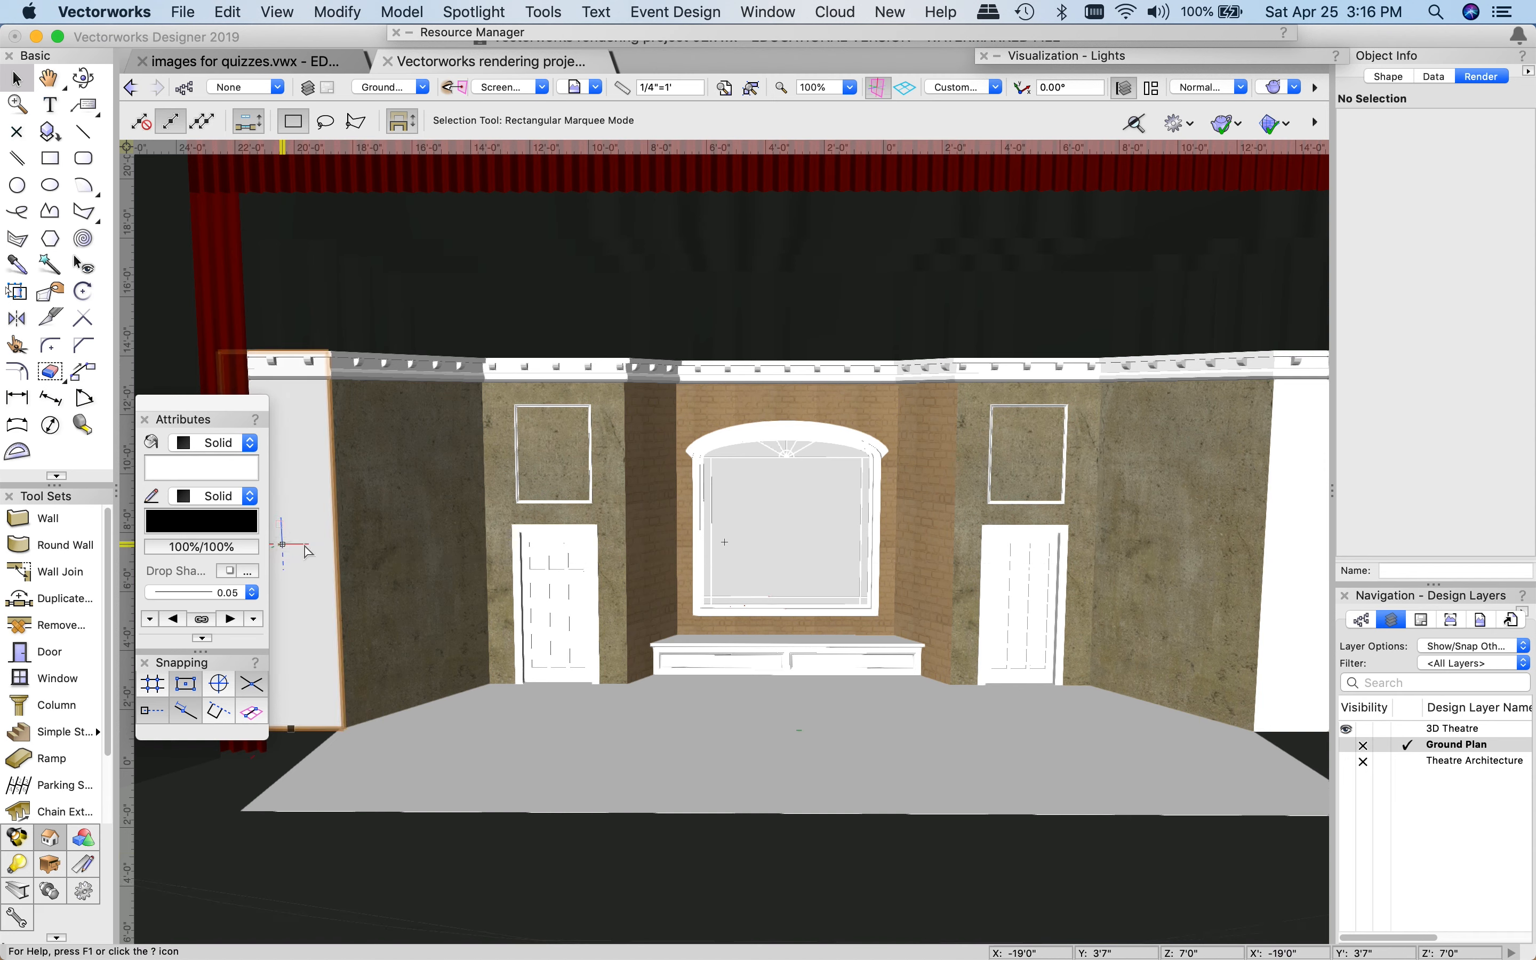
shift+click(1303, 503)
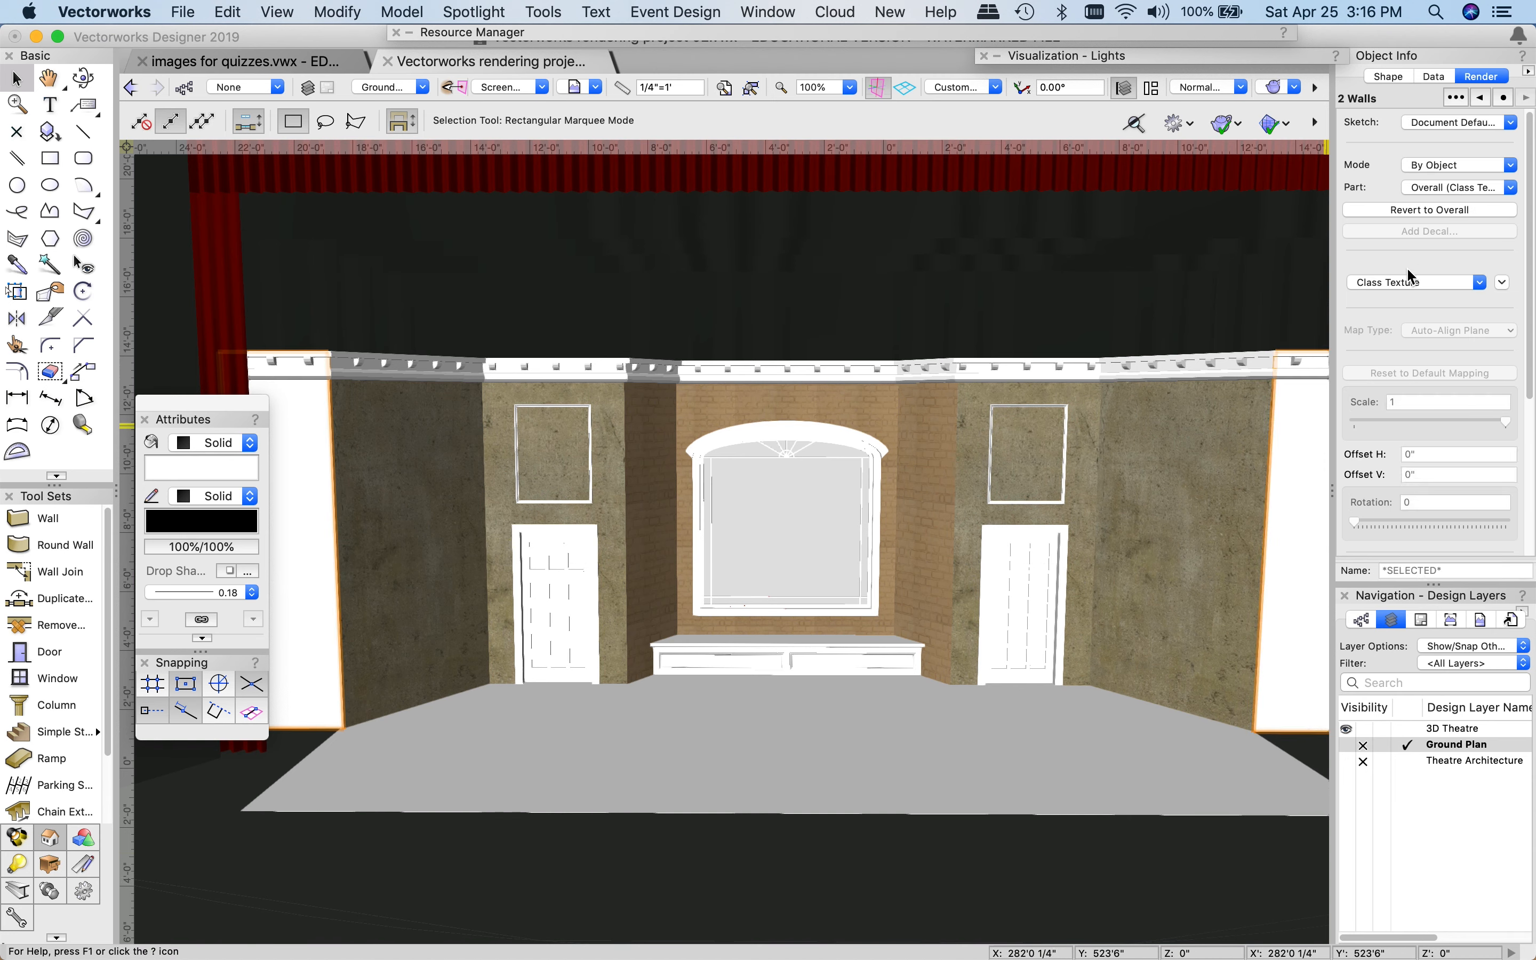
click(1408, 284)
click(1403, 326)
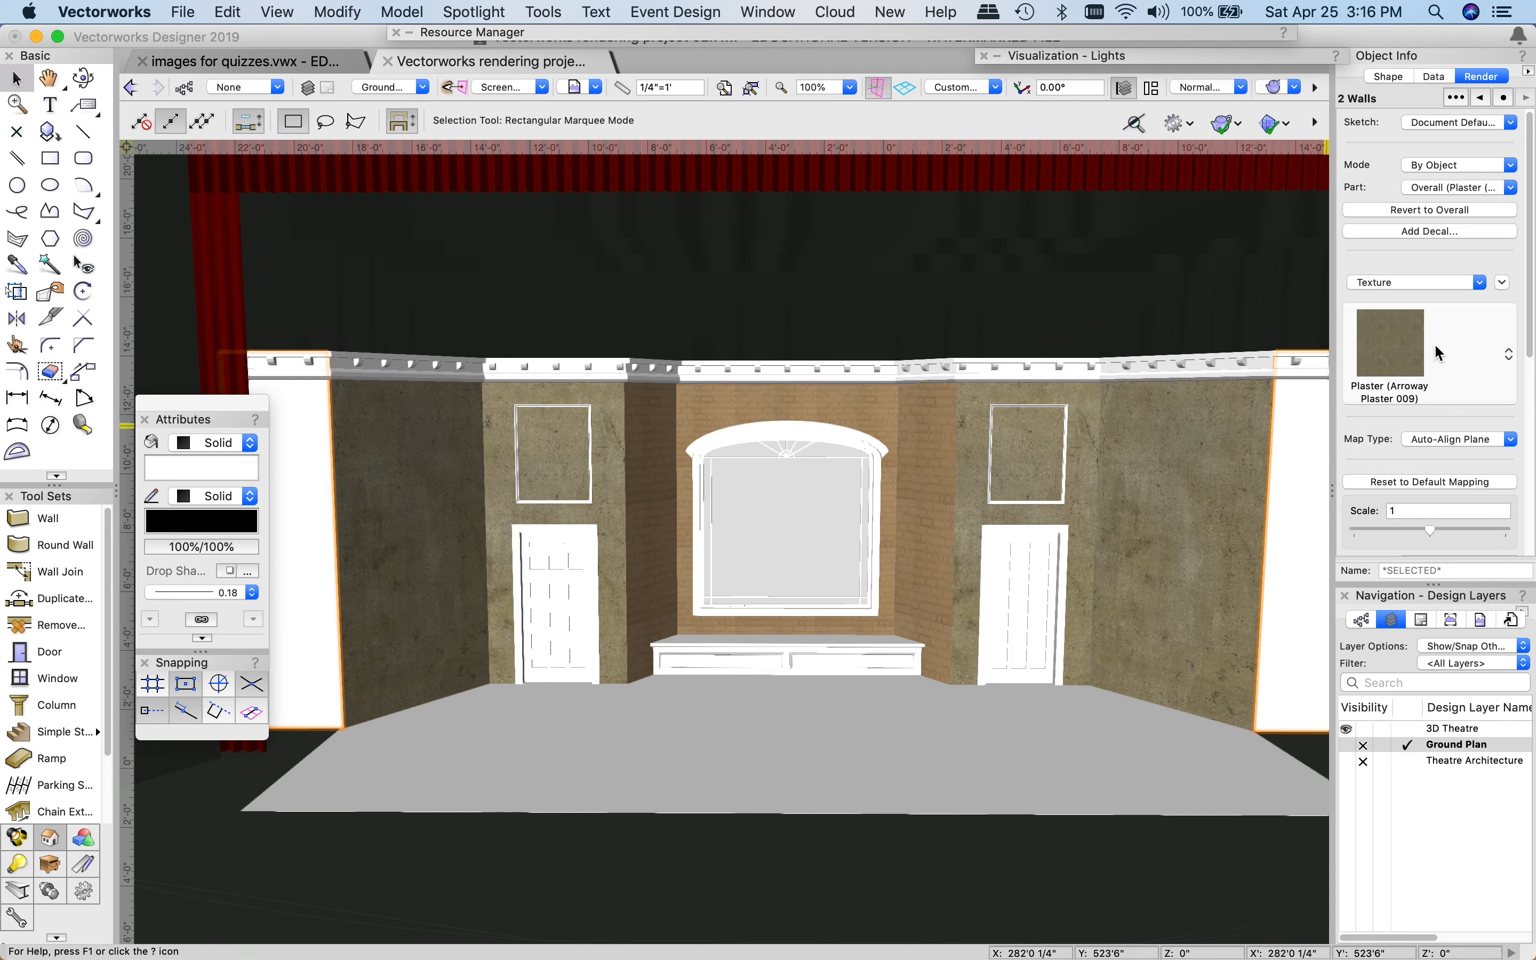
click(1391, 347)
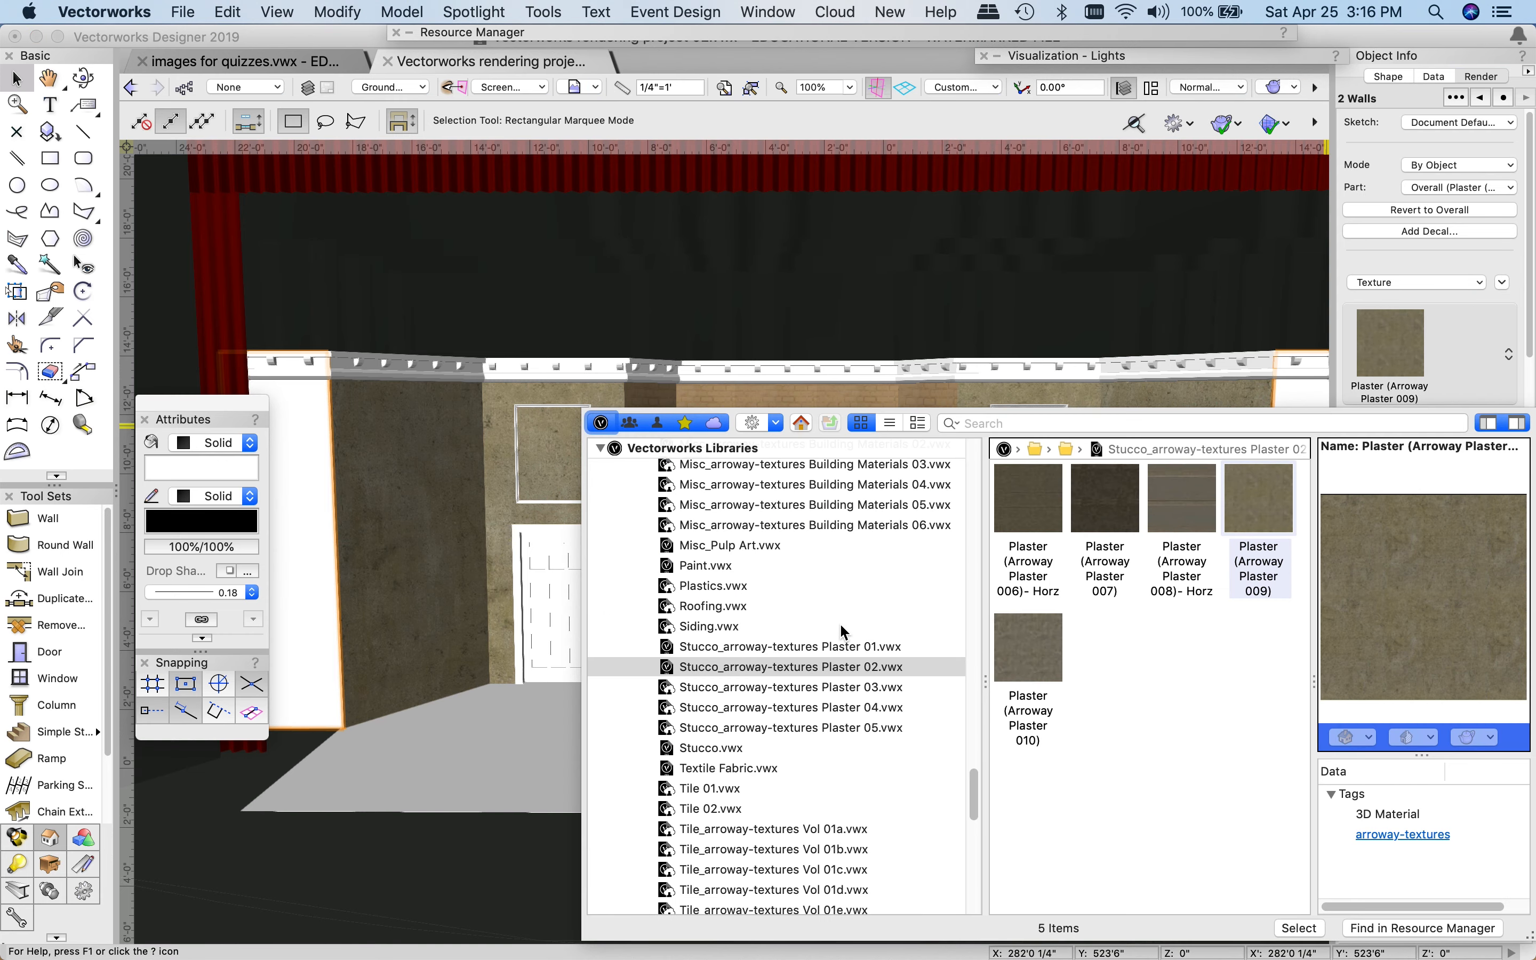
scroll(845, 630, up, 10)
scroll(765, 607, up, 8)
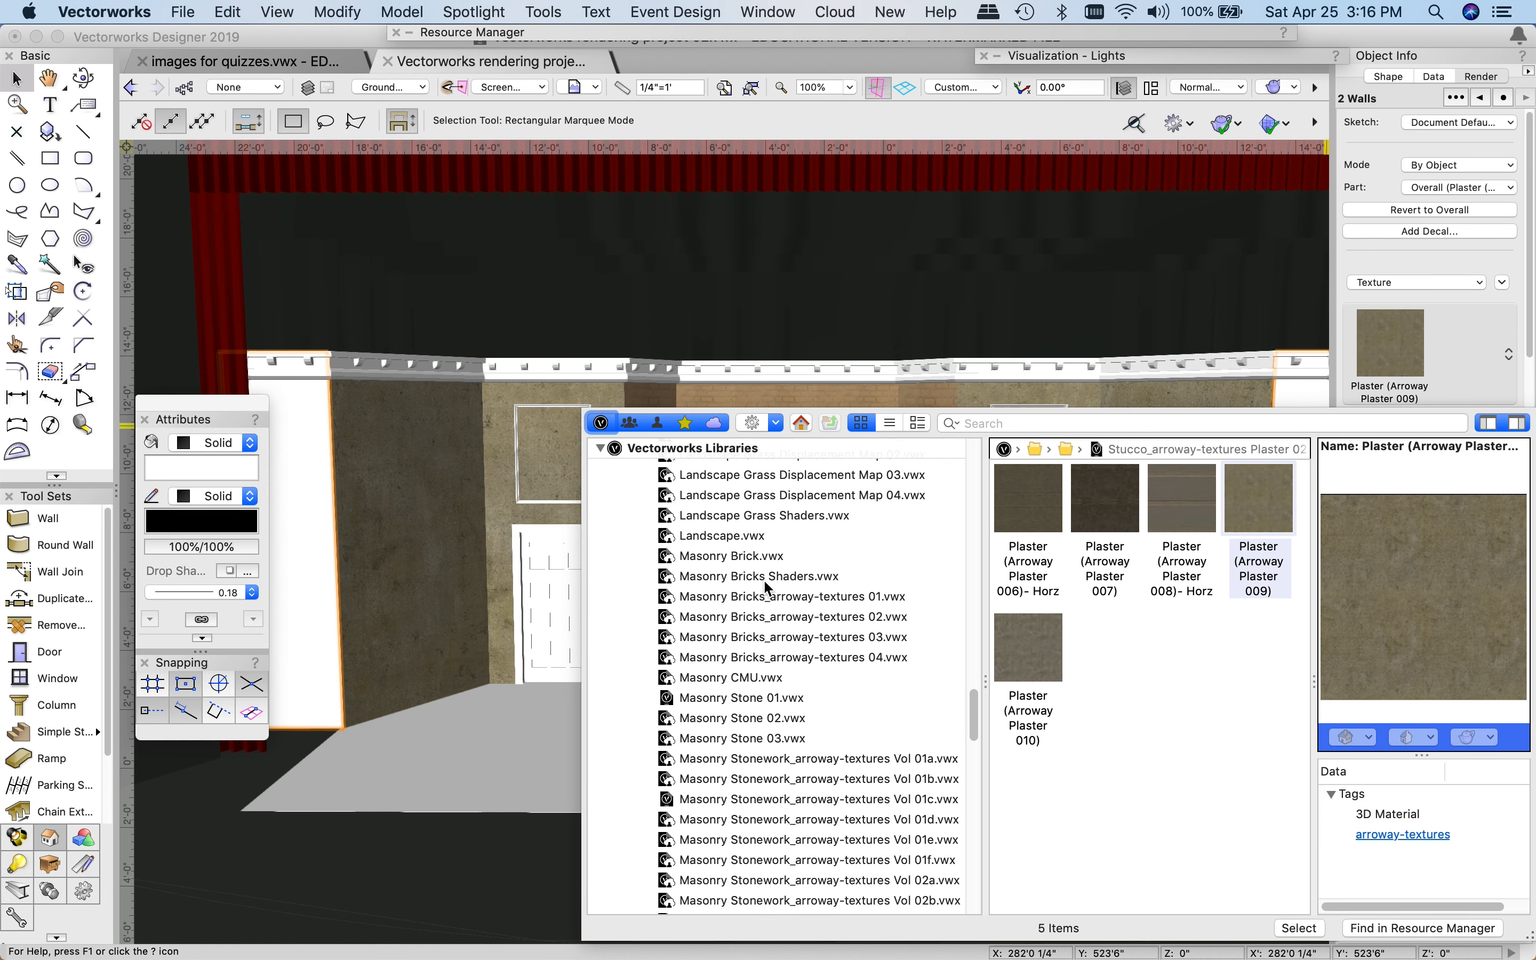
click(755, 576)
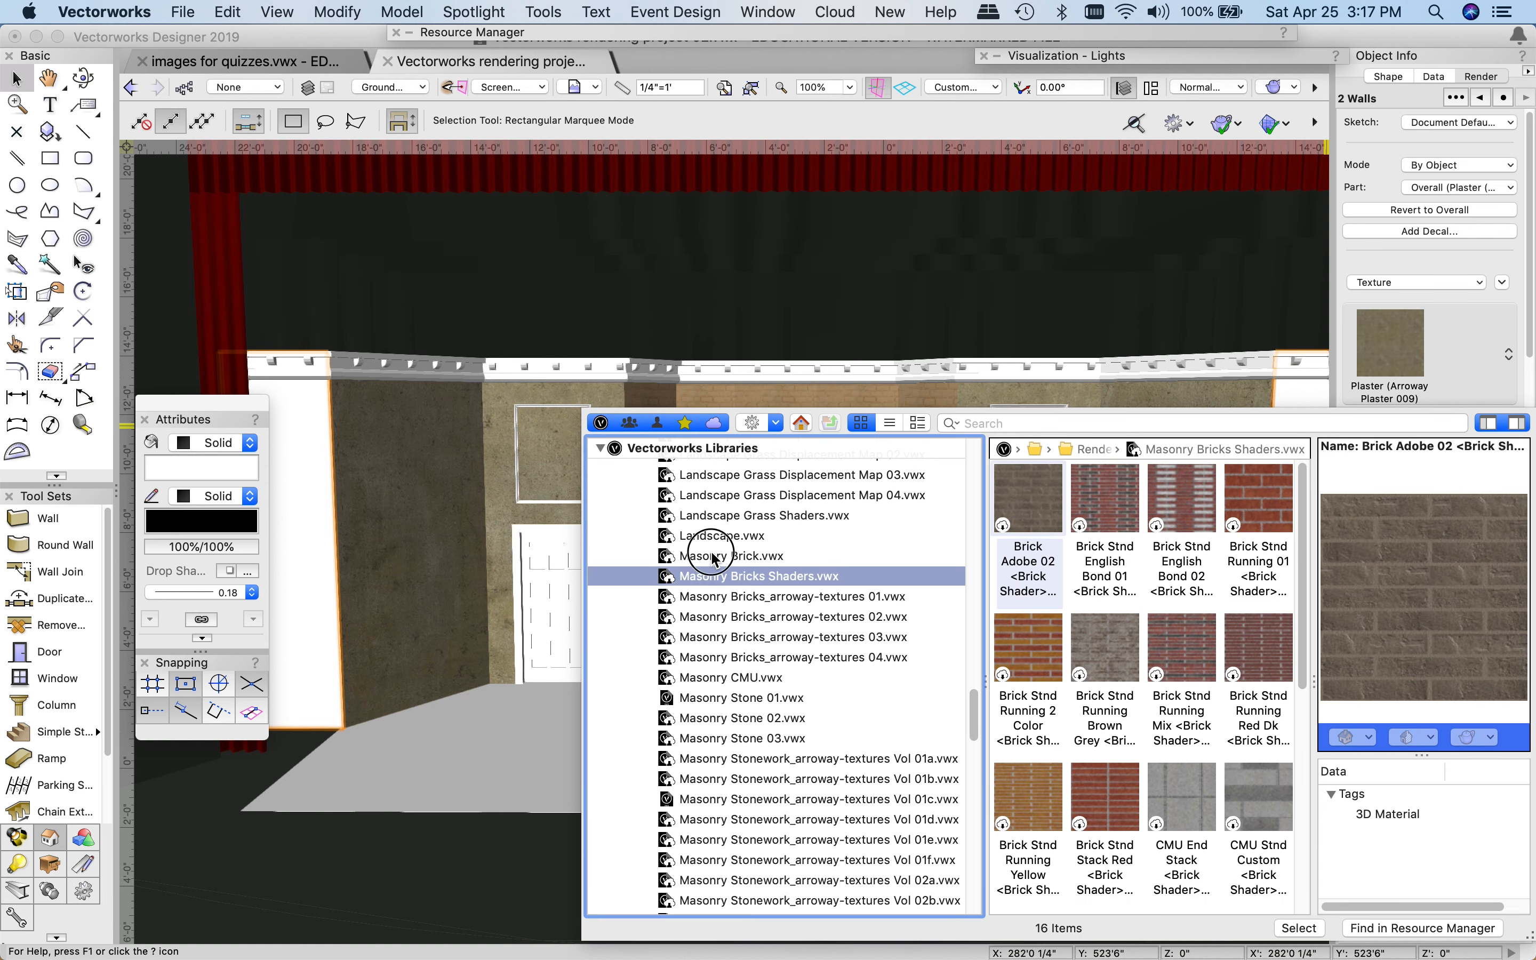
click(715, 557)
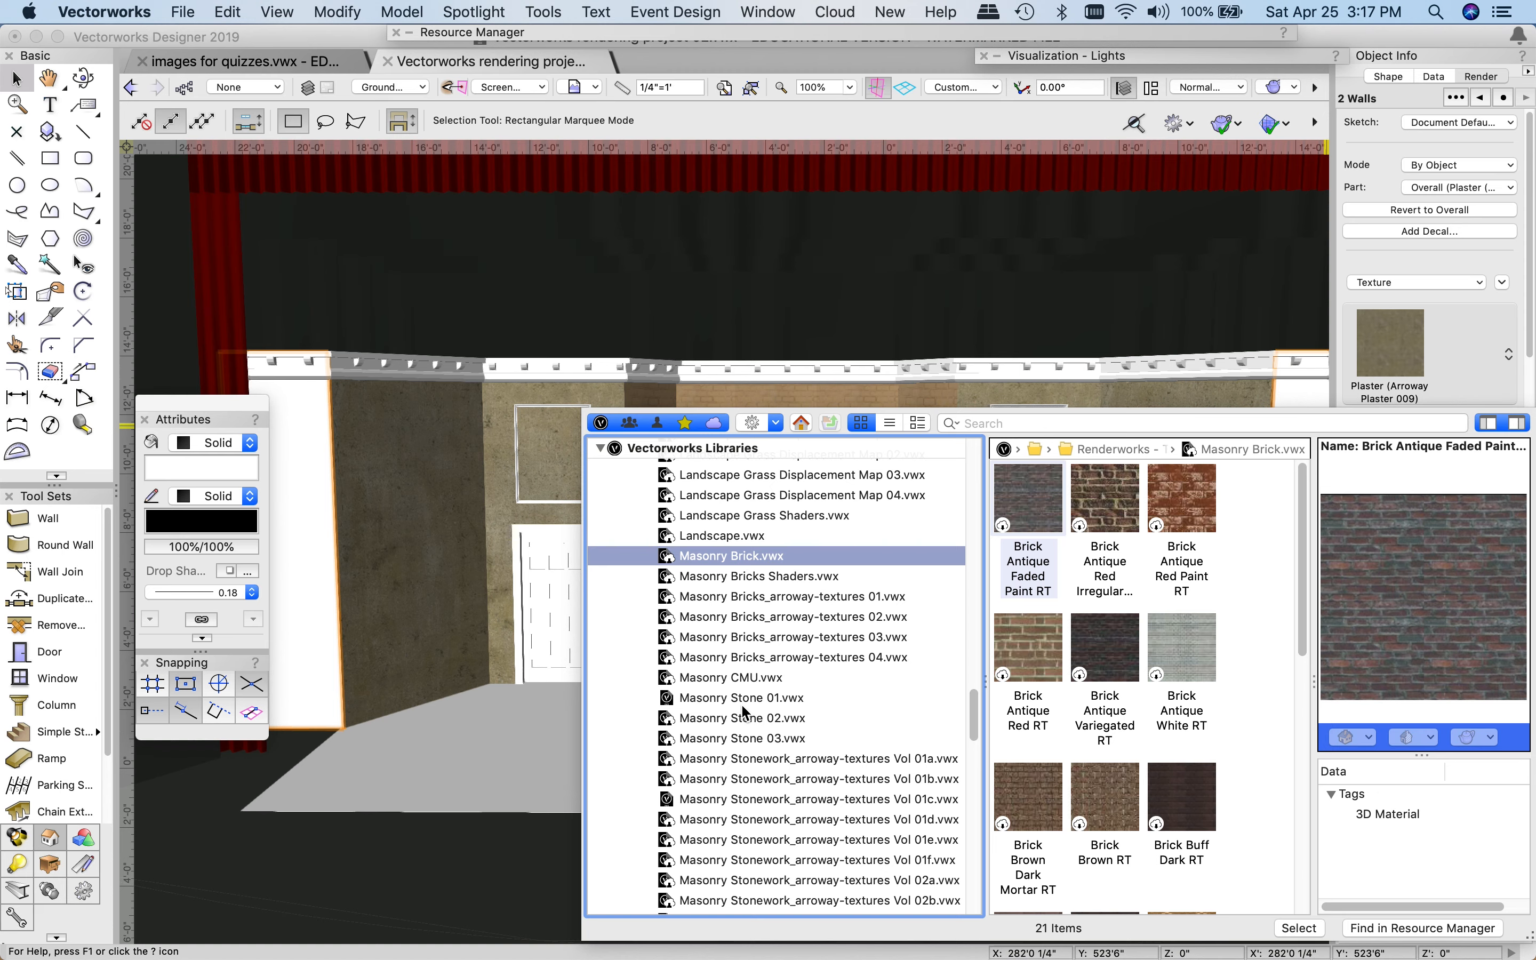
double_click(1029, 647)
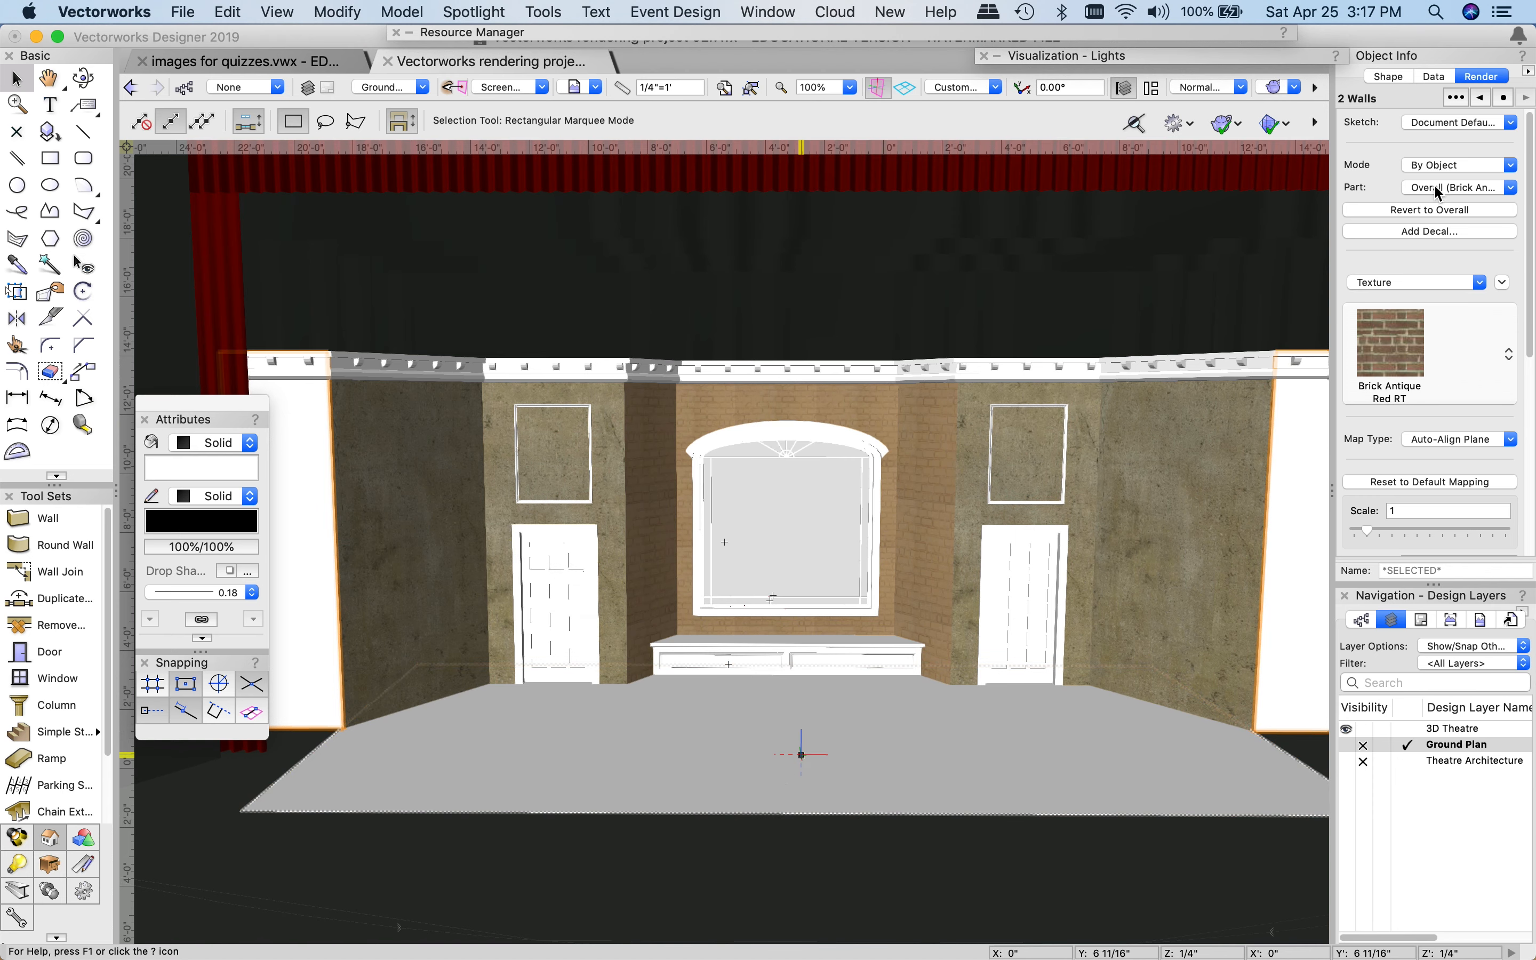
- Revert the parts of the two outermost walls to their overall Brick Antique Red texture
click(1470, 188)
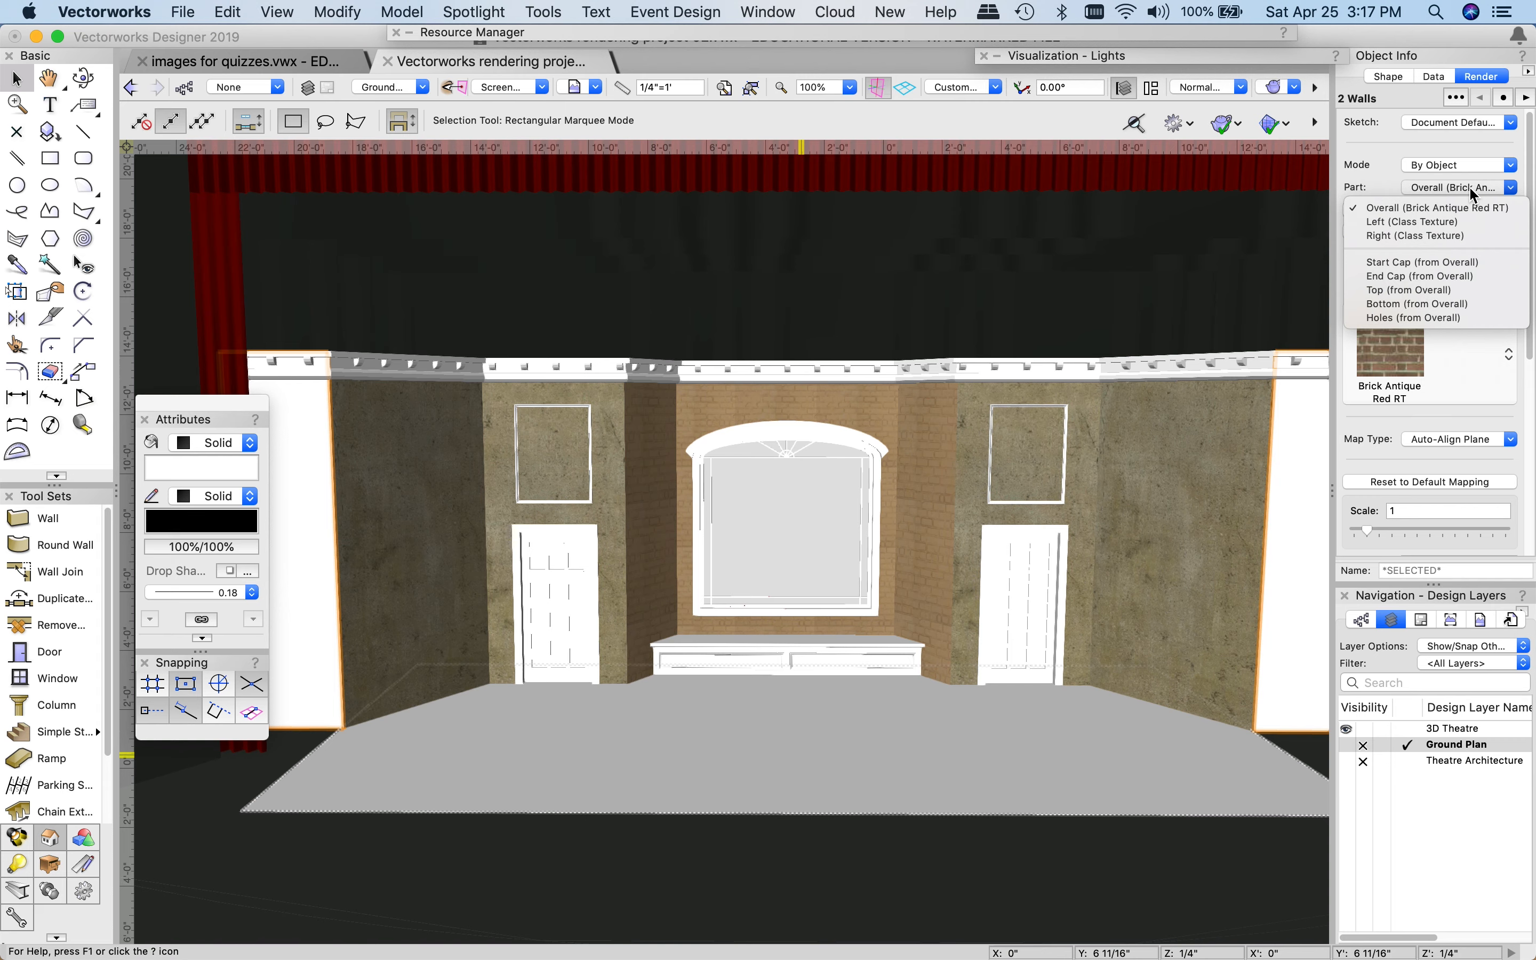
click(1389, 237)
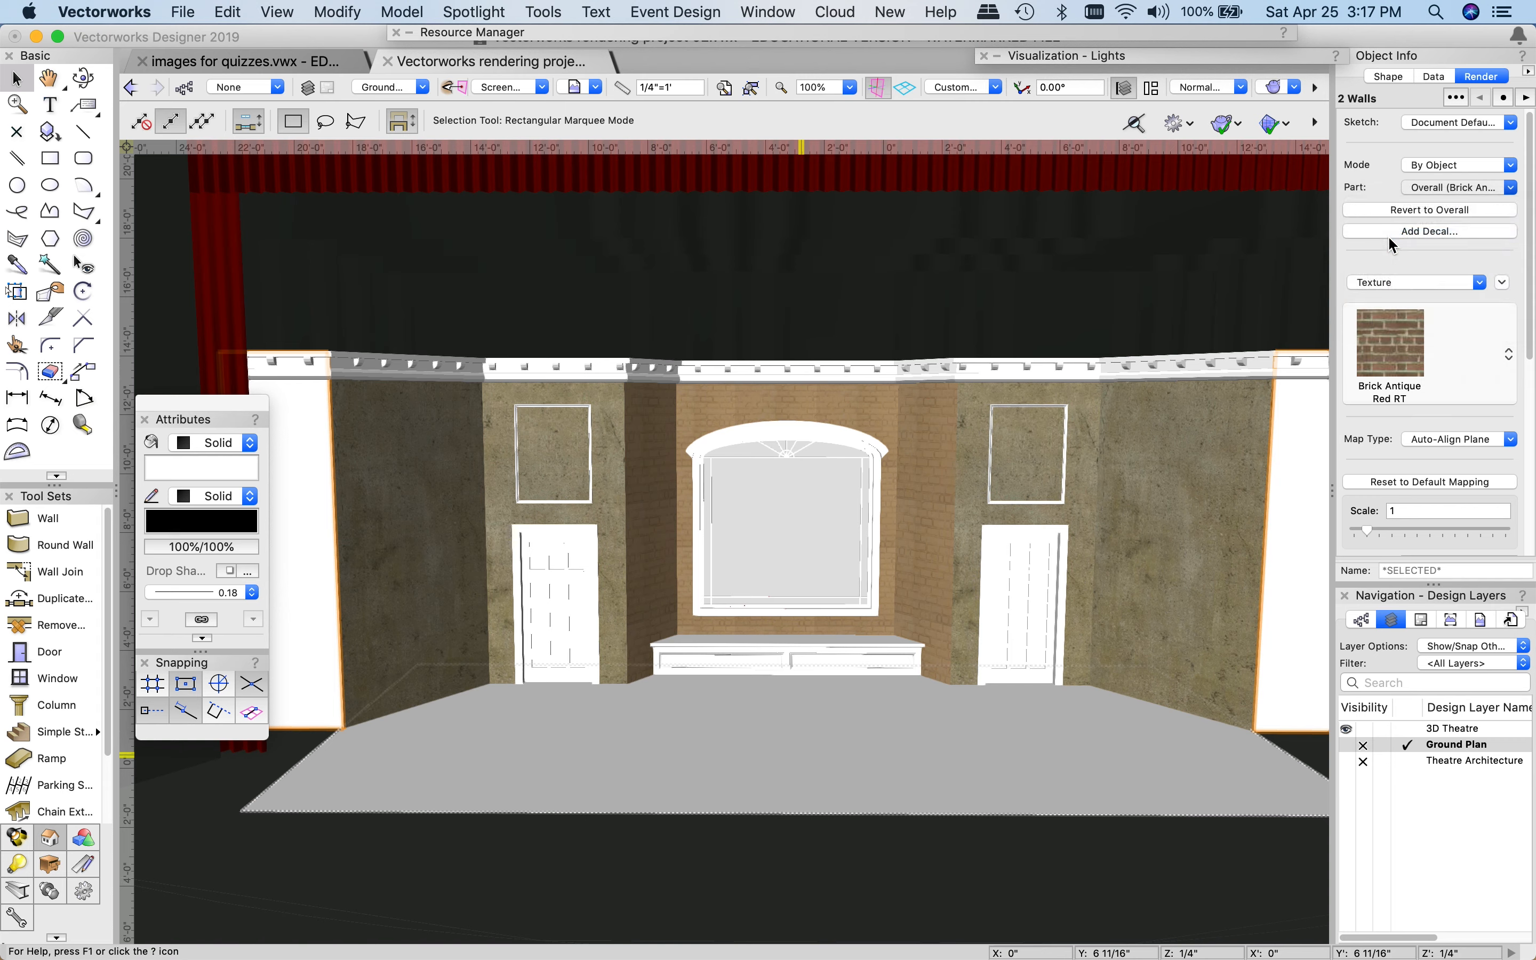
click(1410, 211)
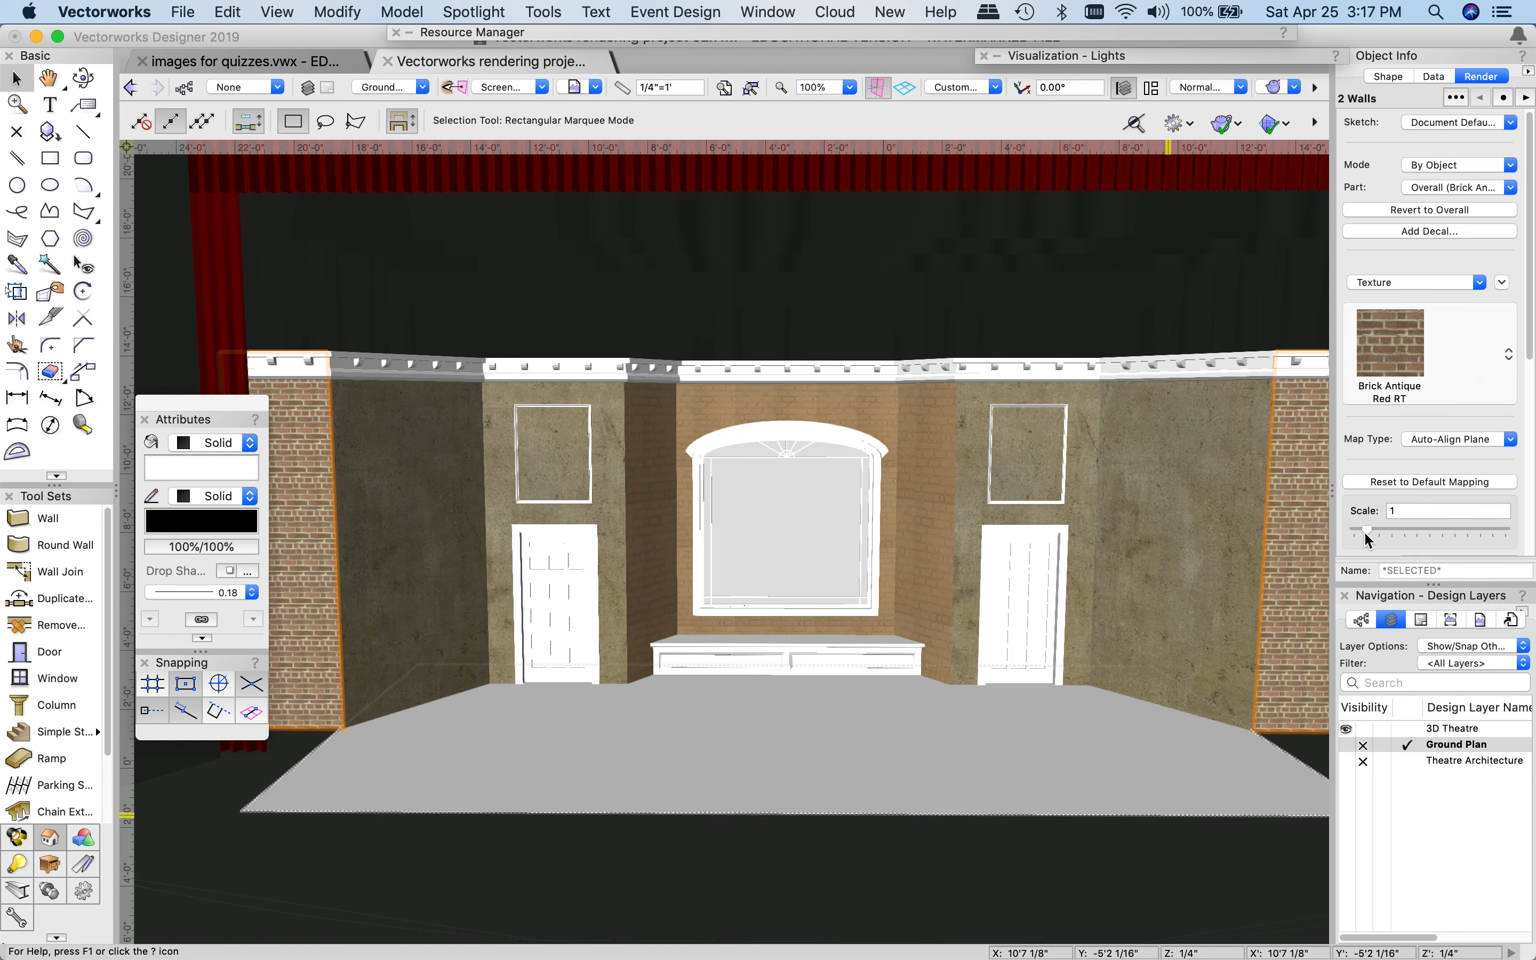
- Set the brick texture scale on the two outermost walls to 1.2
drag(1367, 526, 1368, 530)
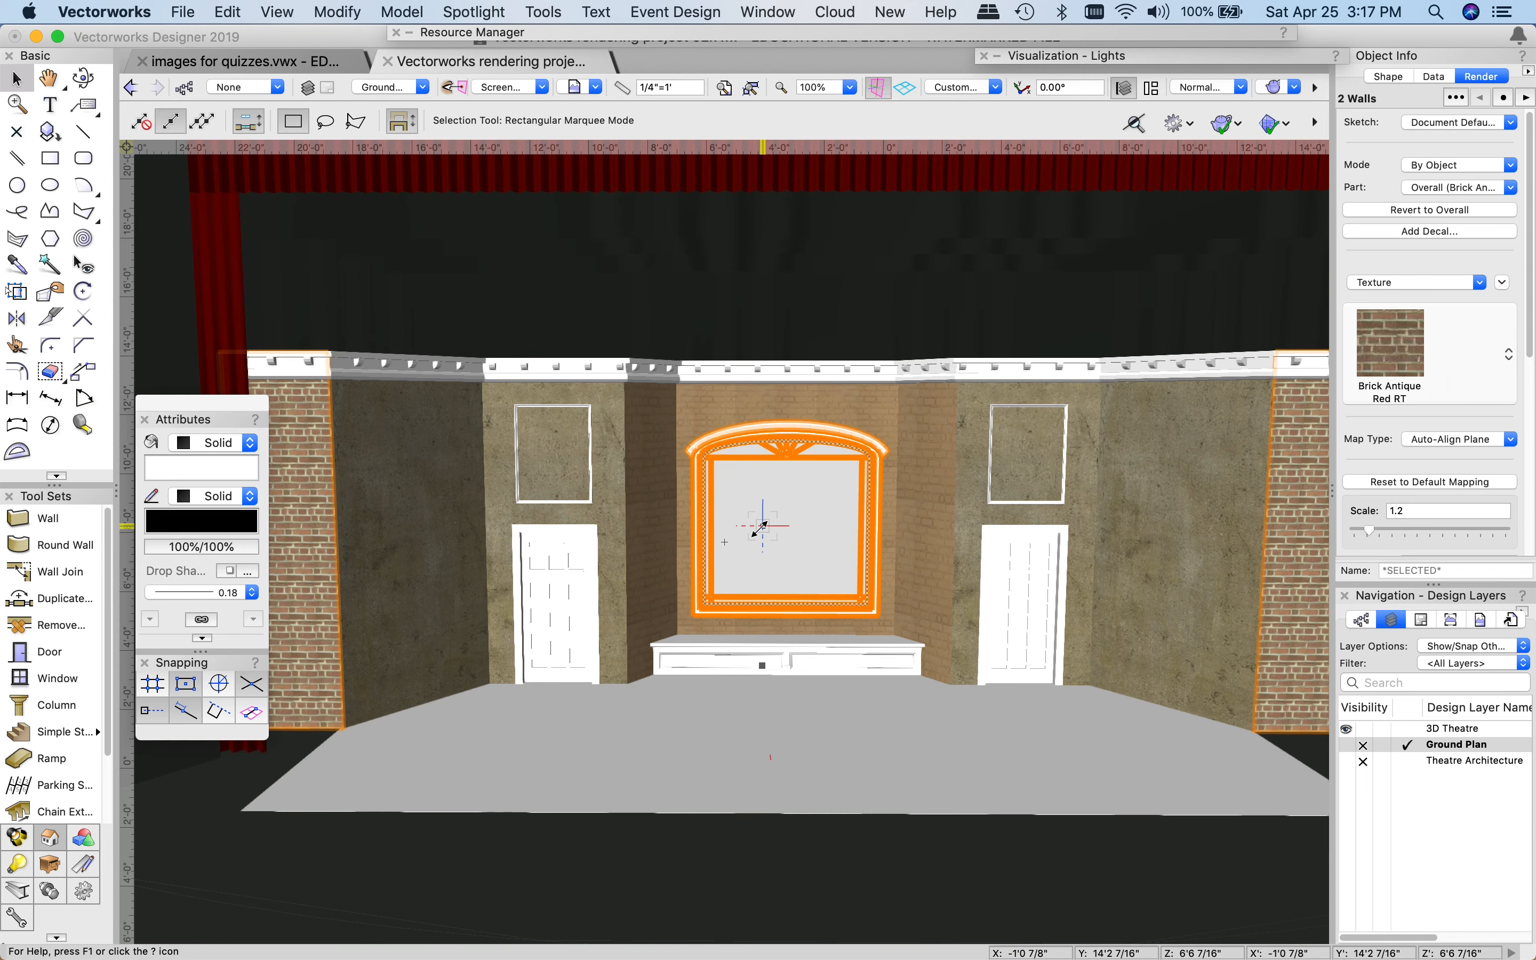
key(space)
drag(969, 770, 1014, 648)
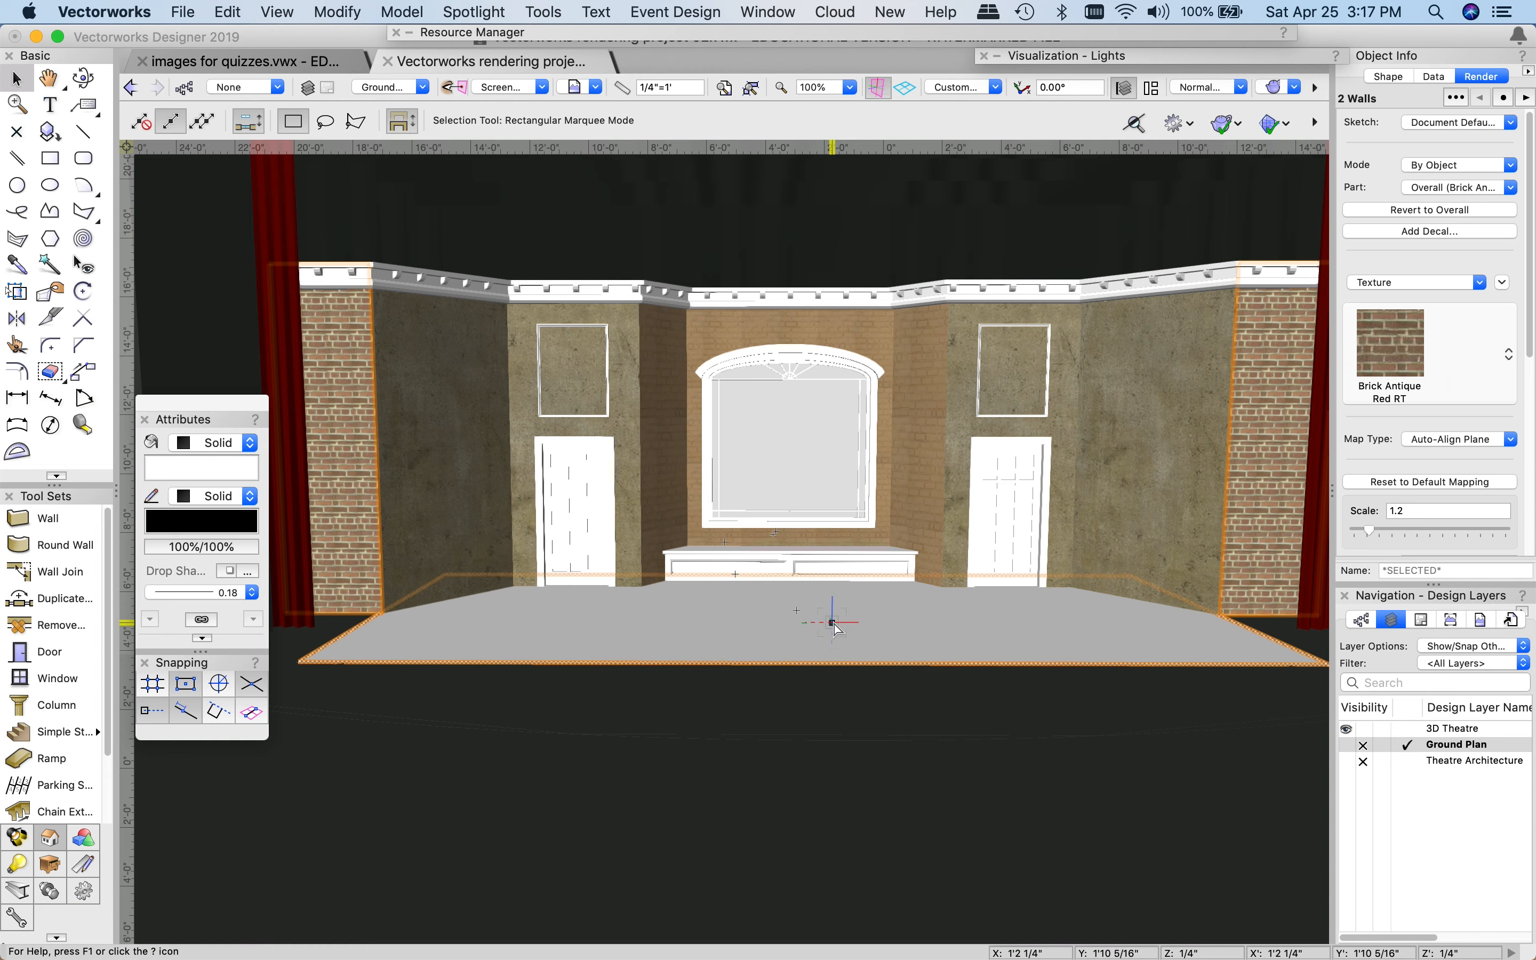
- Switch the stage floor extrude from its class texture to its own texture
click(755, 619)
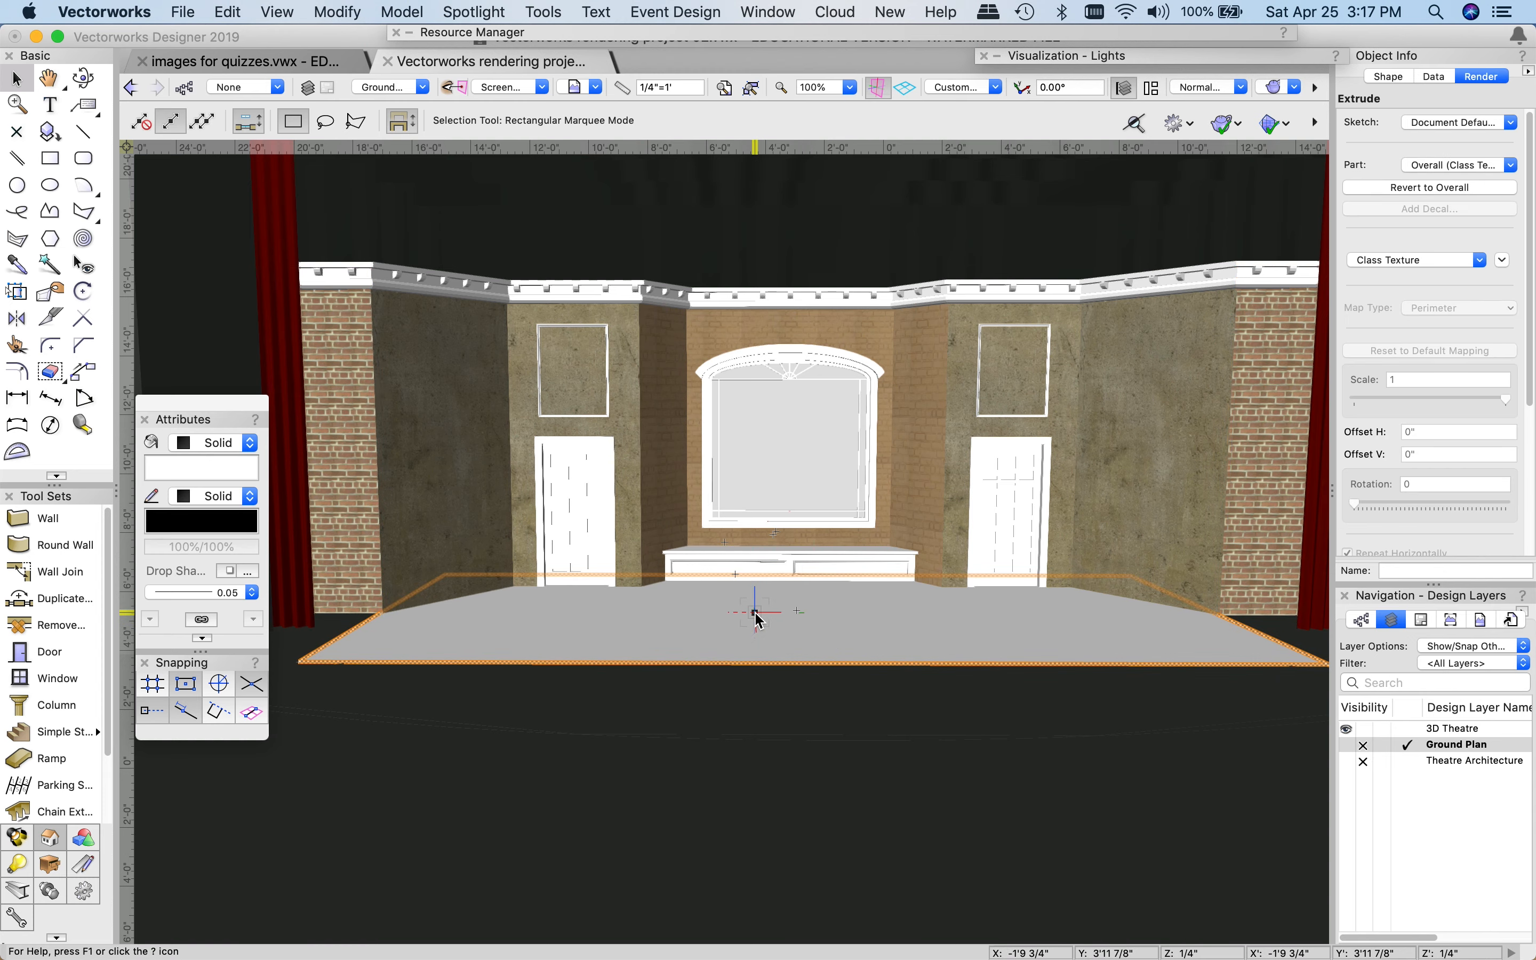
click(1409, 261)
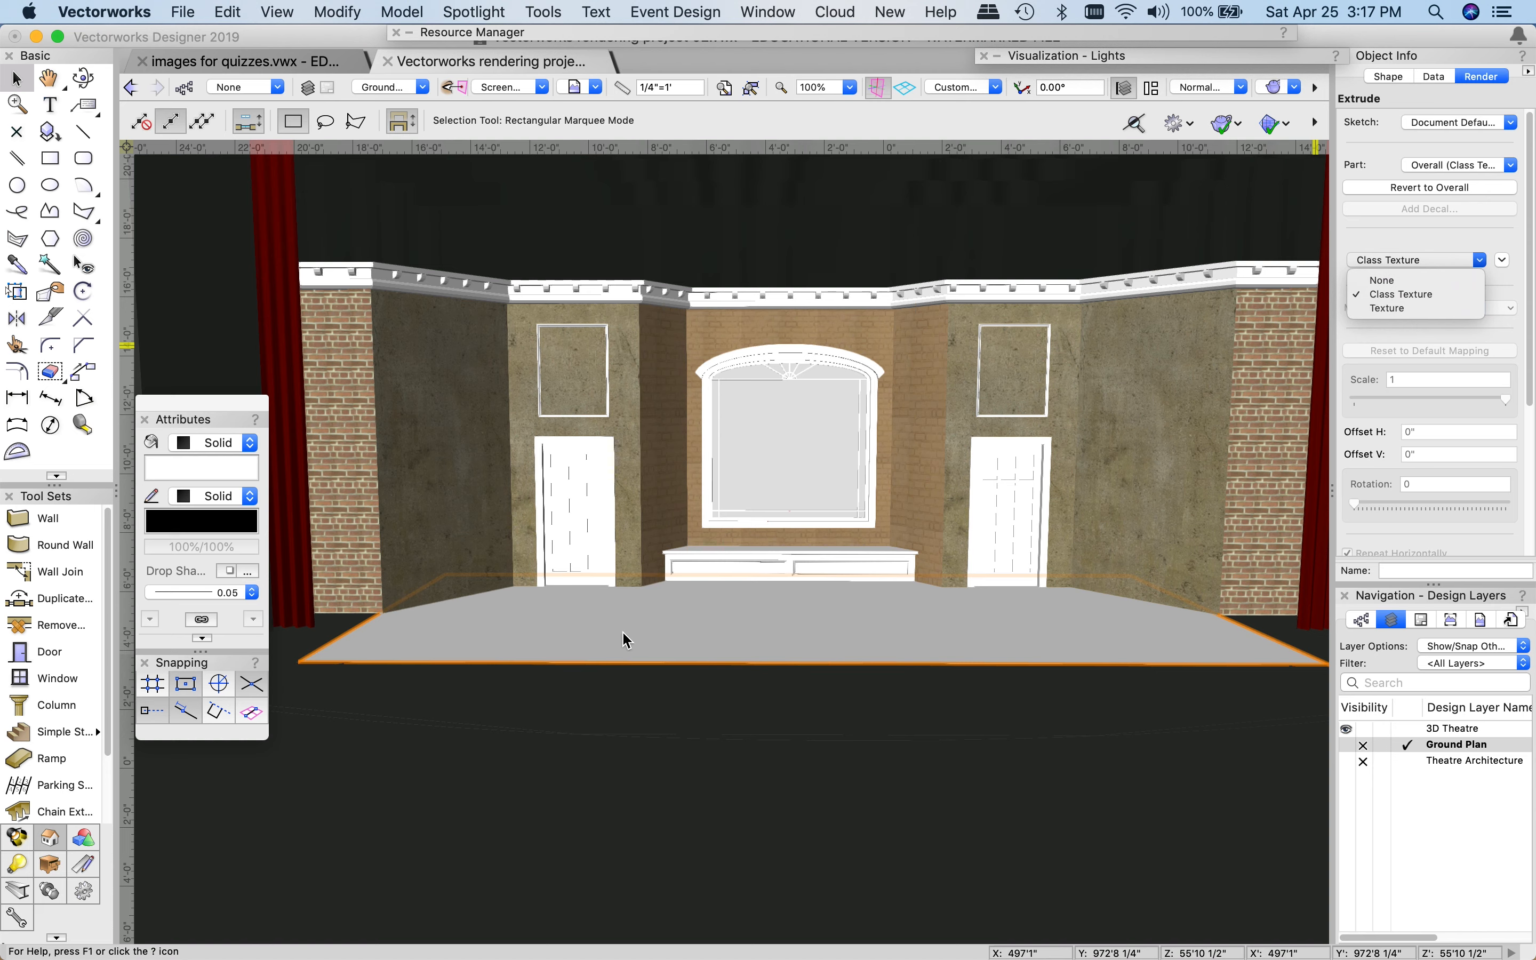
click(1390, 308)
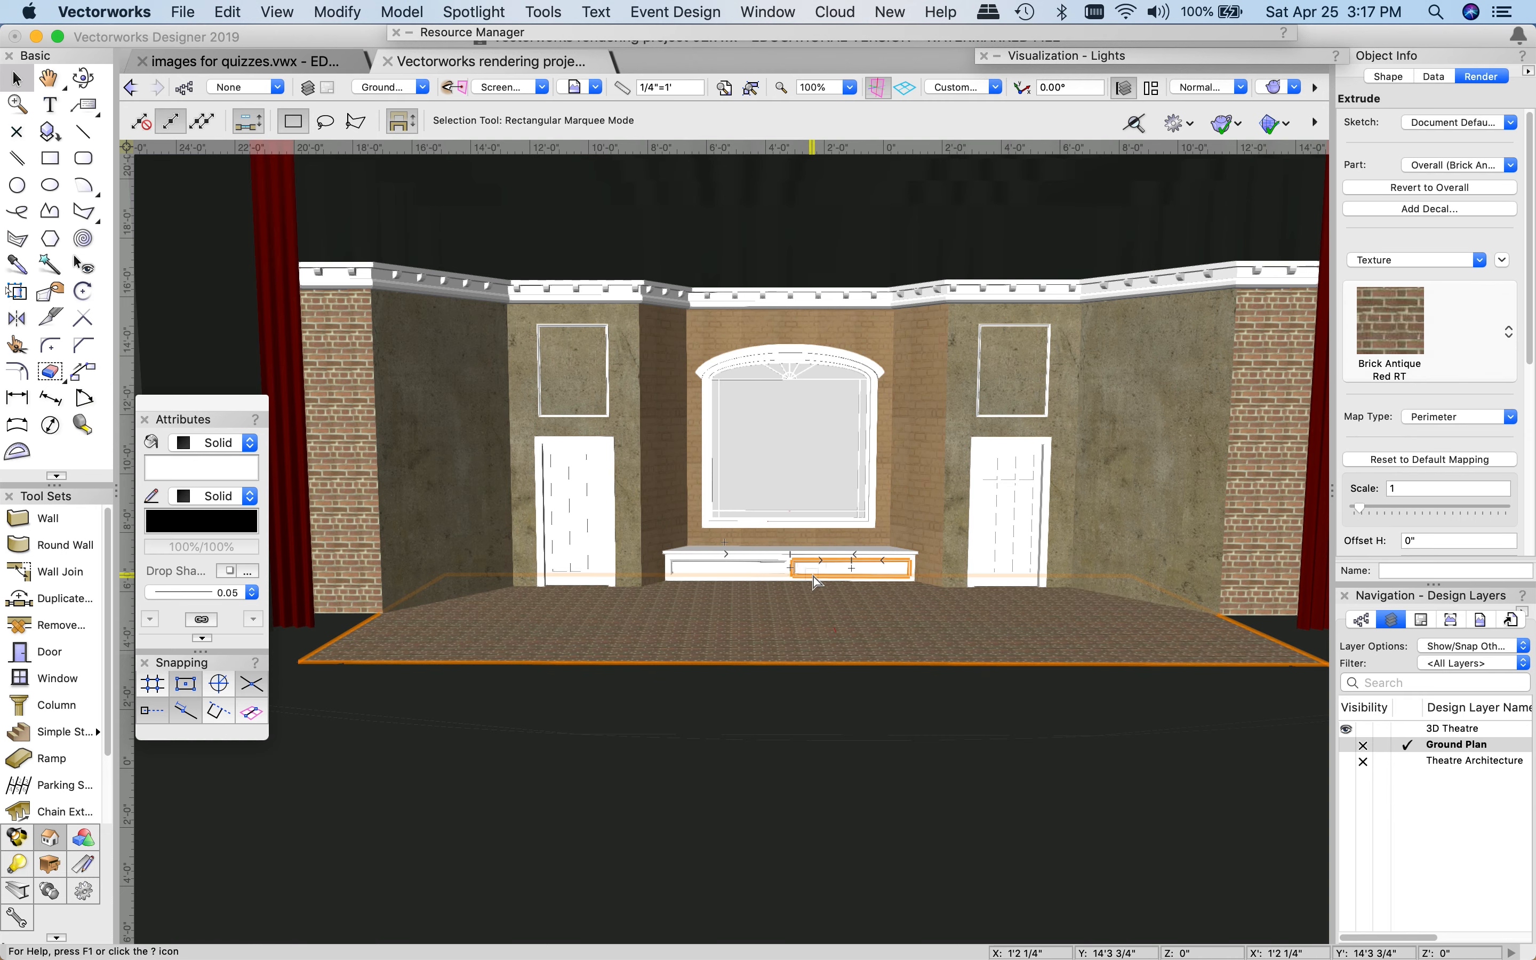
click(83, 76)
drag(718, 578, 686, 624)
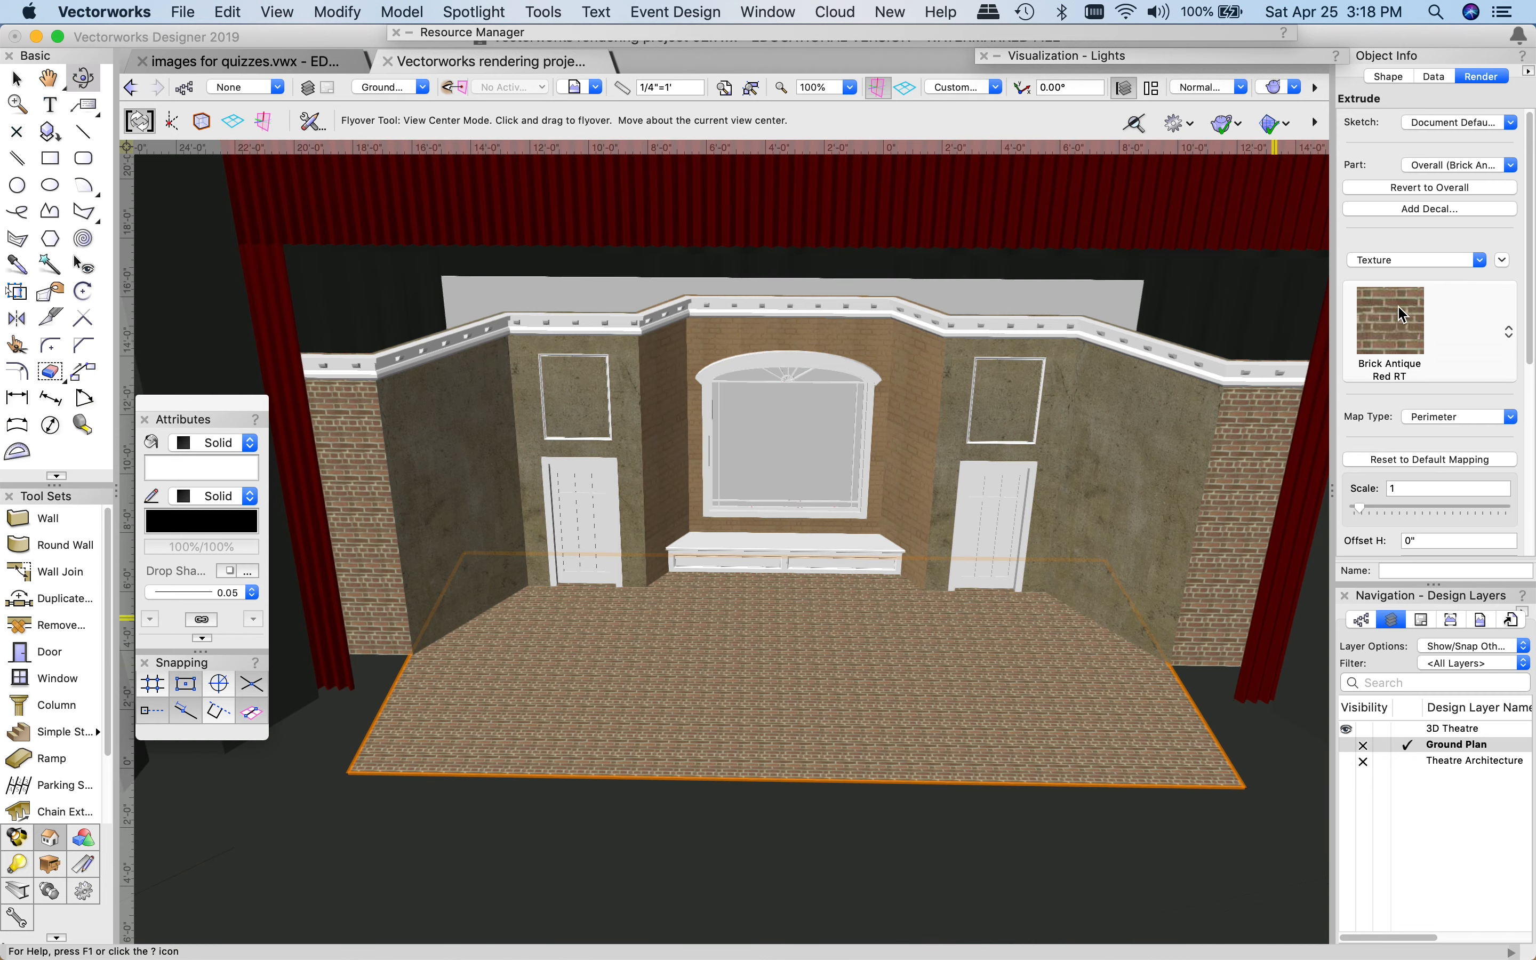
- Replace the floor's texture with Wood (Arroway Wood 002 Apple Tree) from Wood_arroway-textures Vol 01a.vwx and set its scale to 1.4
click(1412, 342)
scroll(731, 586, down, 10)
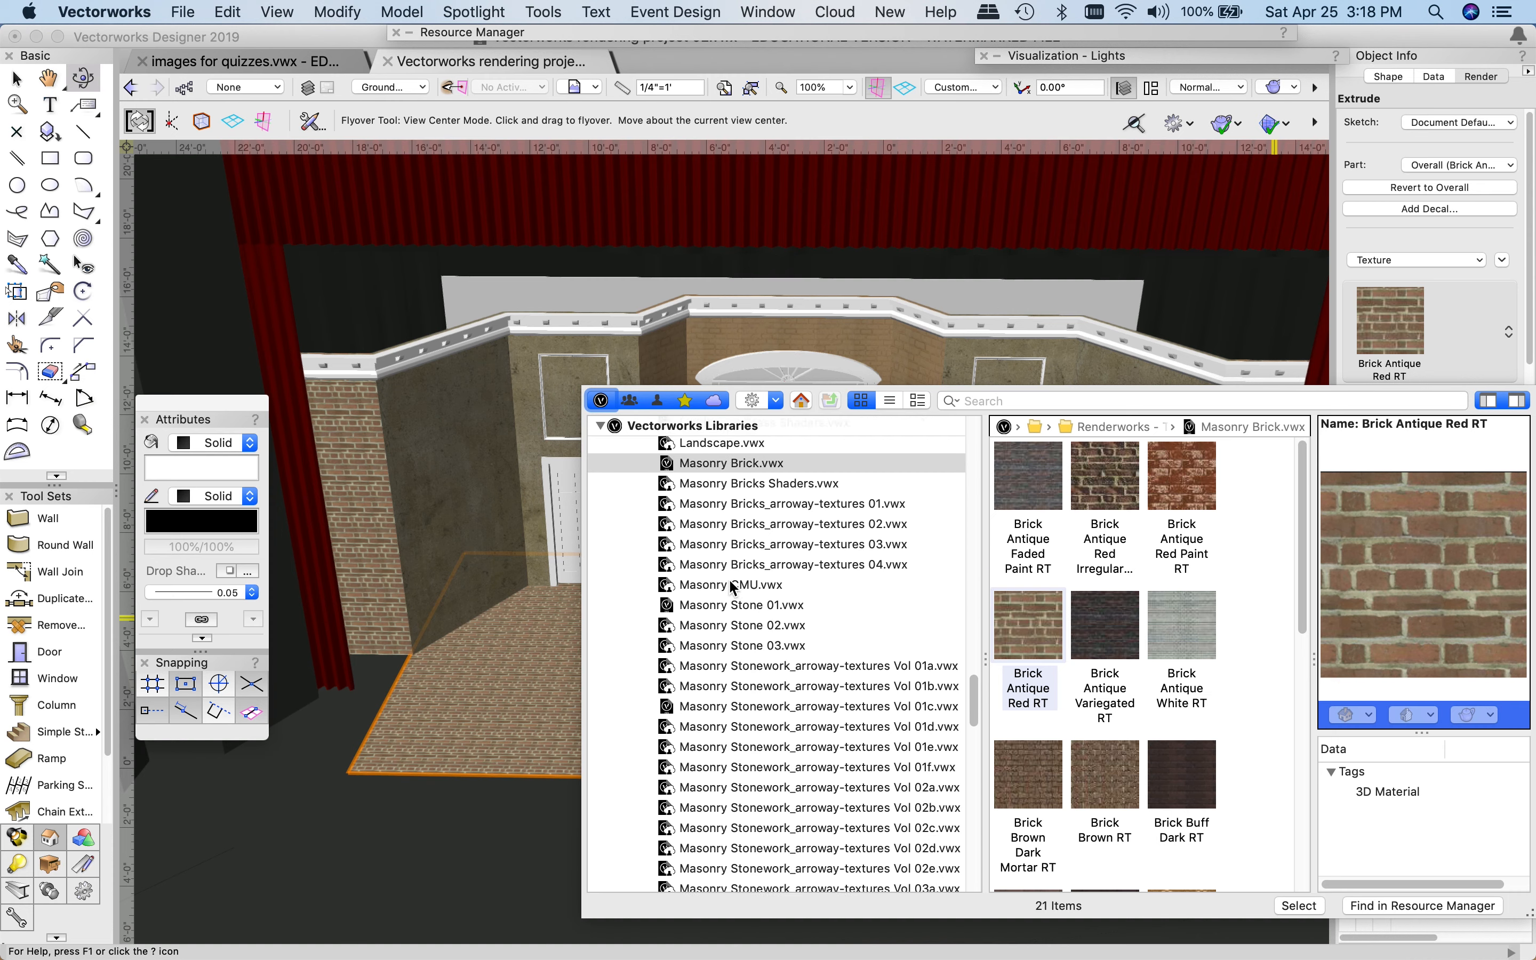
scroll(729, 579, down, 7)
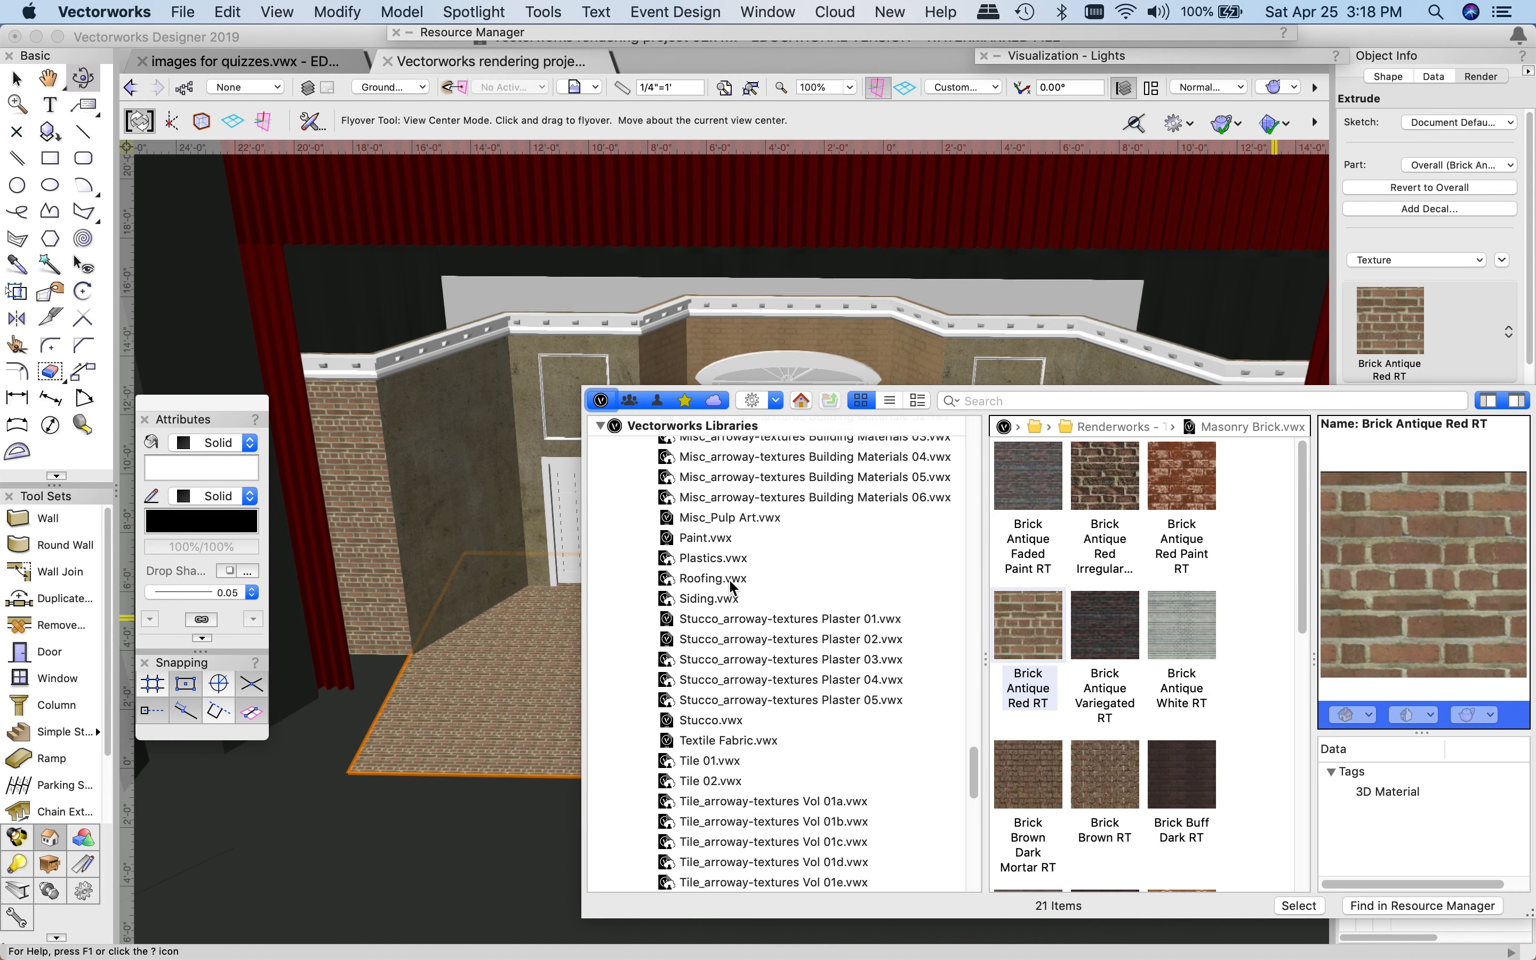
scroll(731, 587, up, 3)
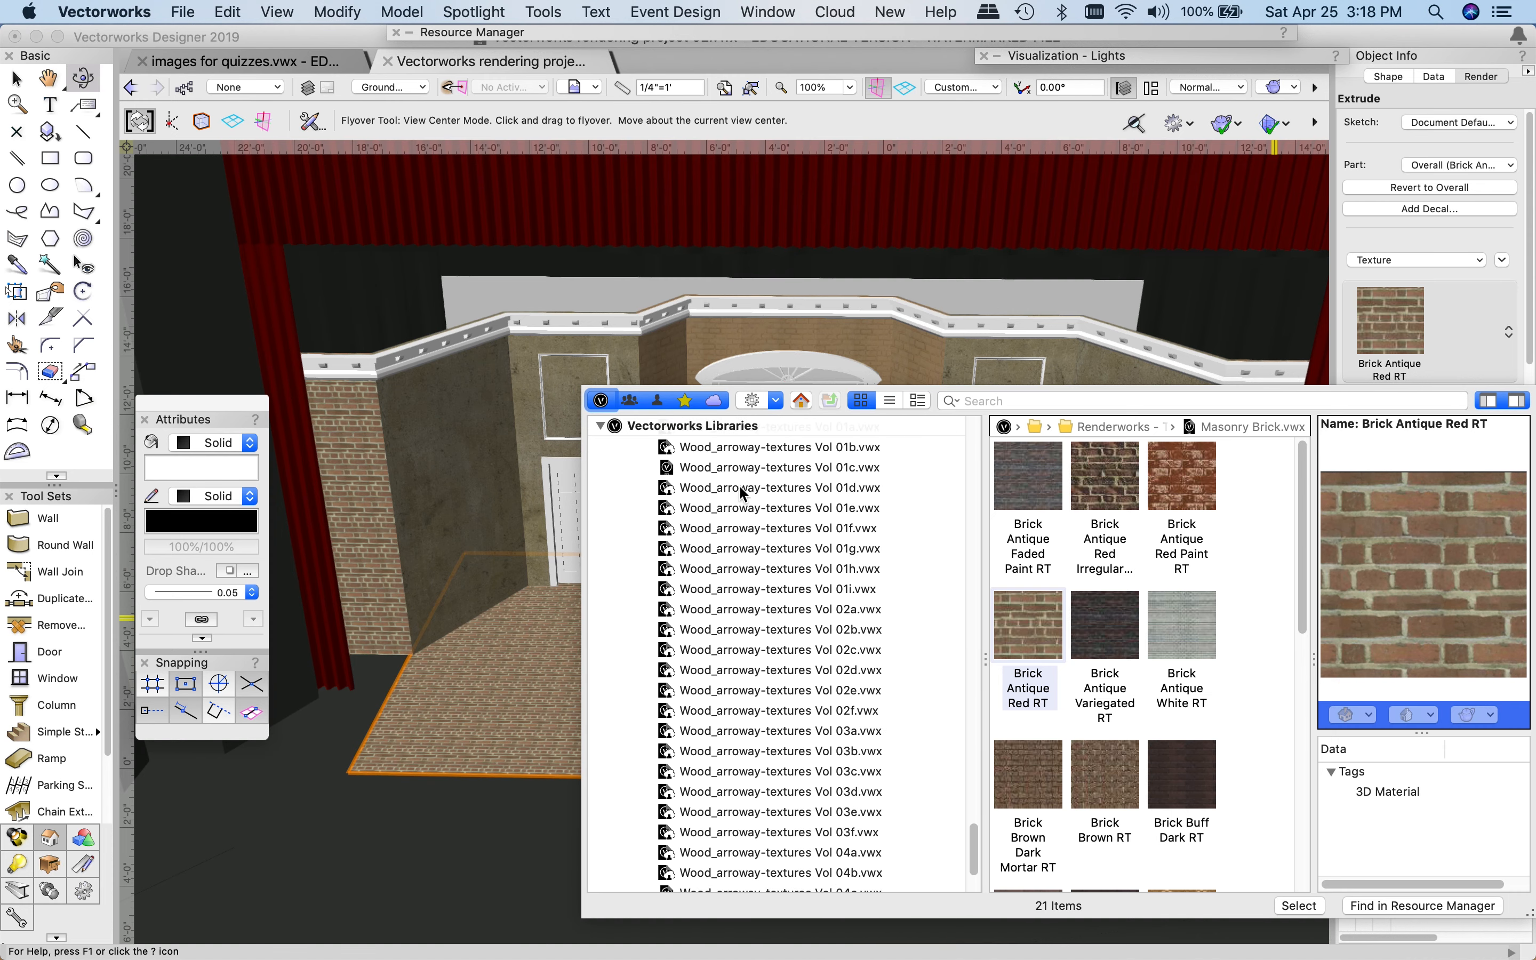
click(738, 510)
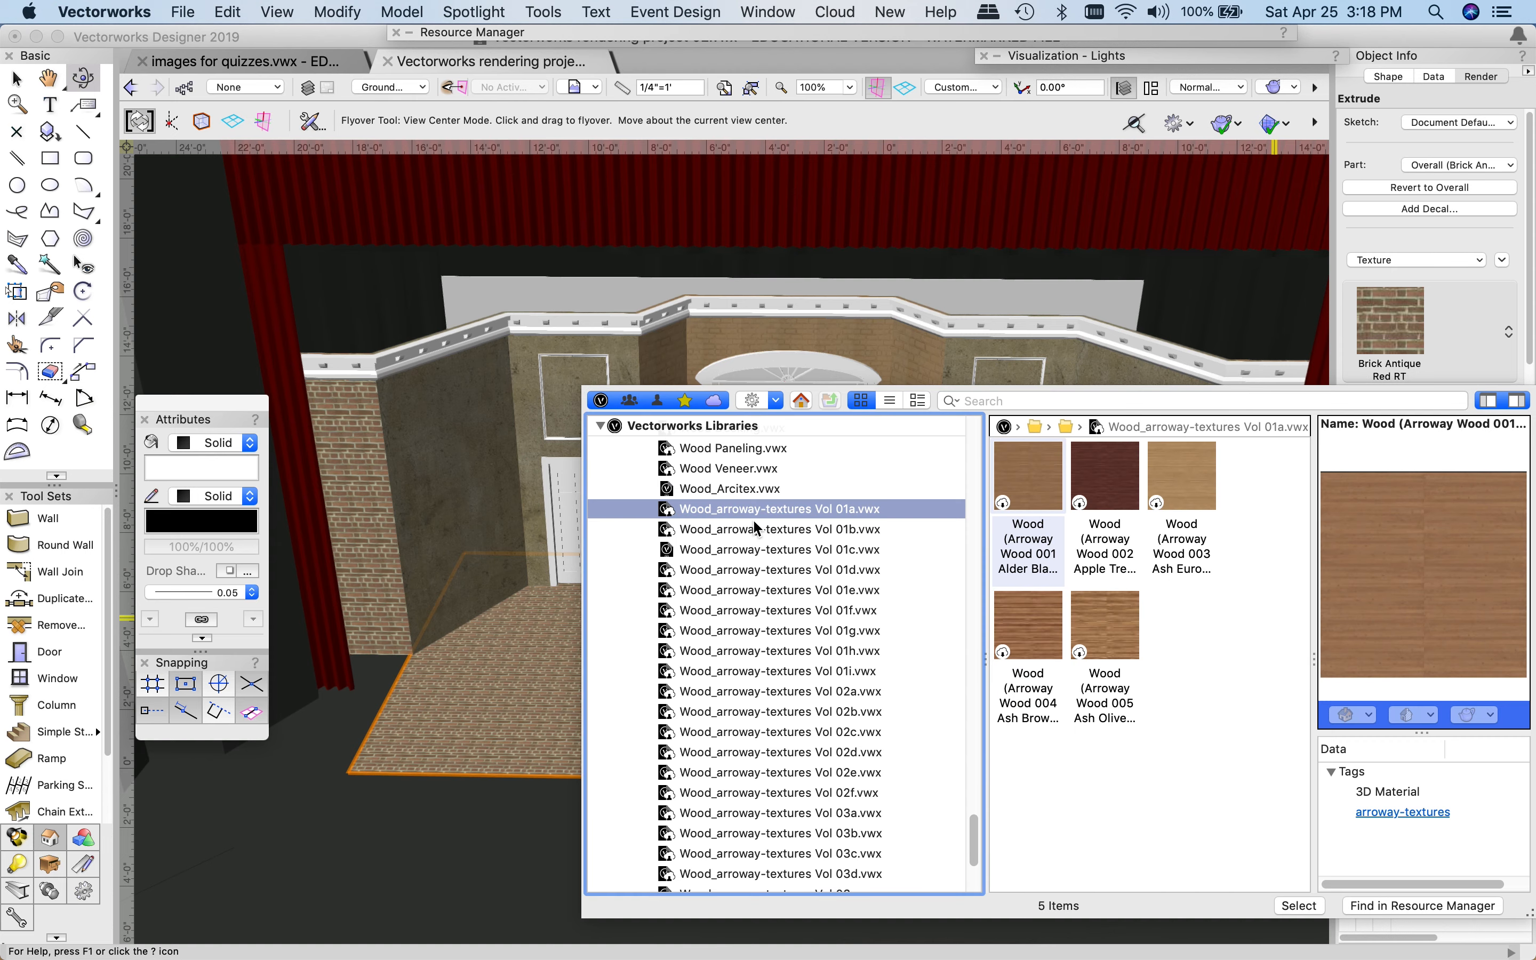
double_click(1099, 488)
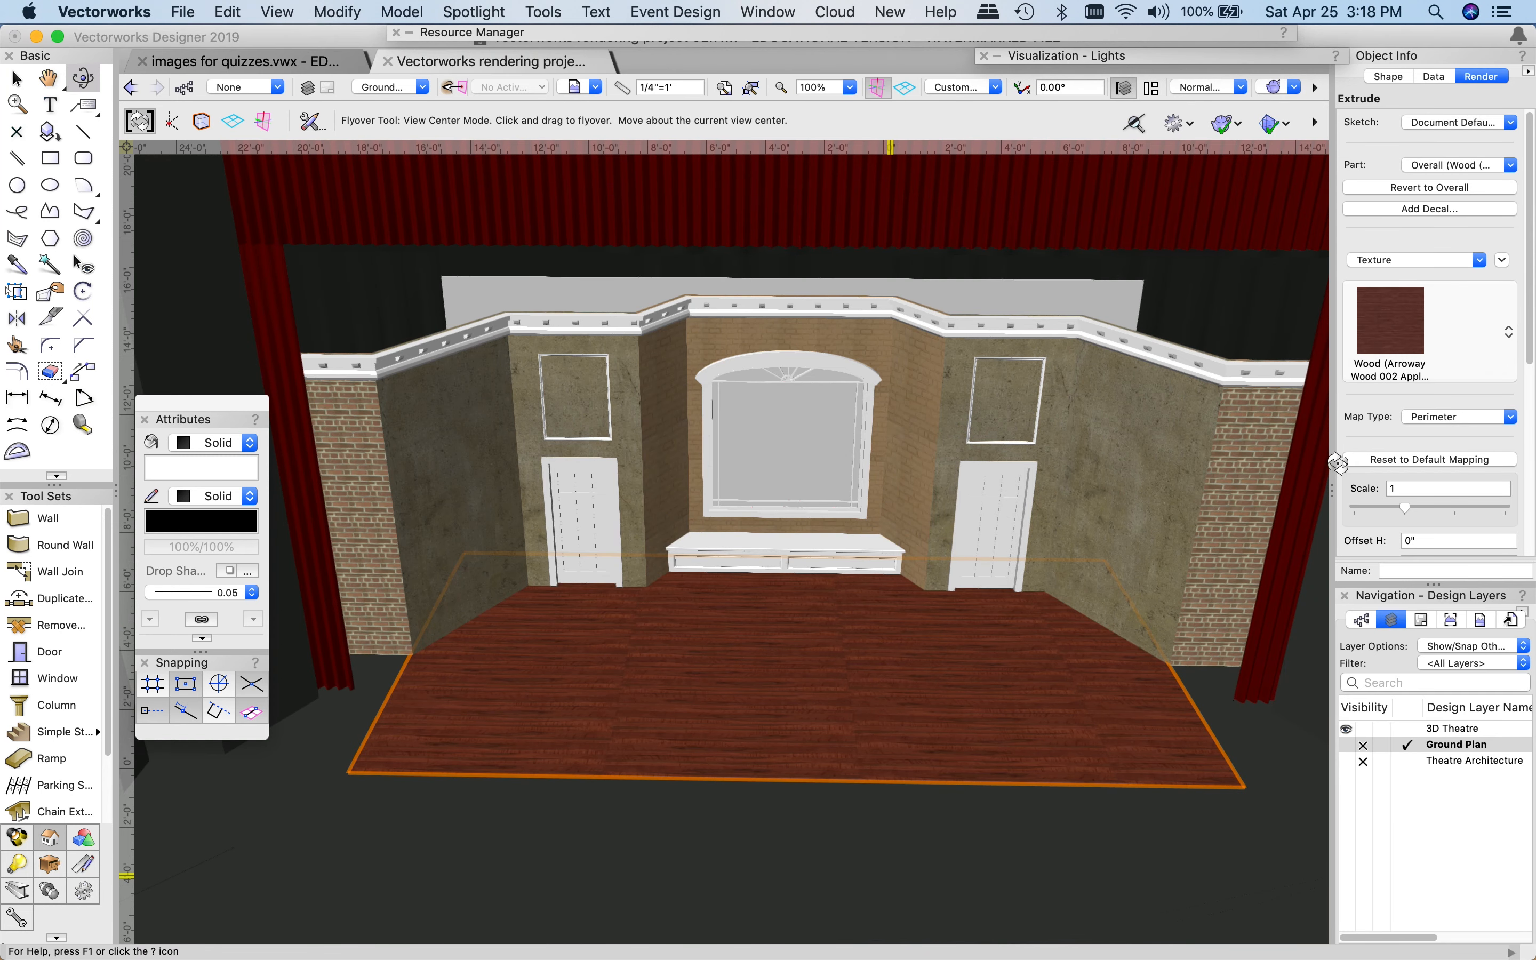
drag(1402, 506, 1429, 508)
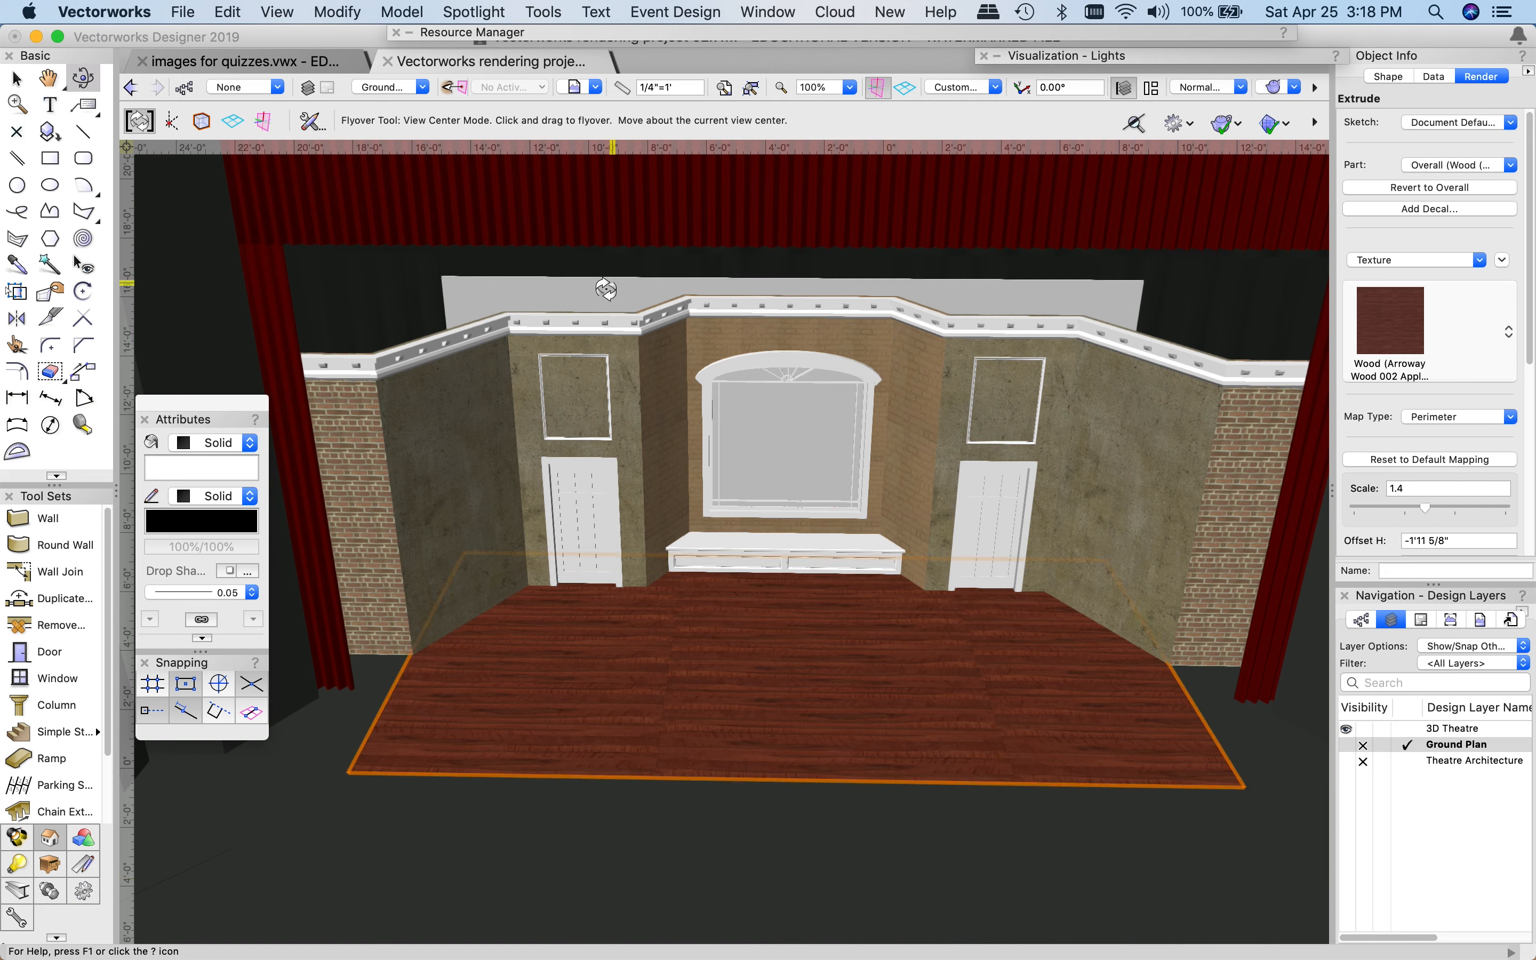
- Open the crown moulding's solid addition, examine its block extrudes and extrude along path, and exit the editing mode
click(16, 77)
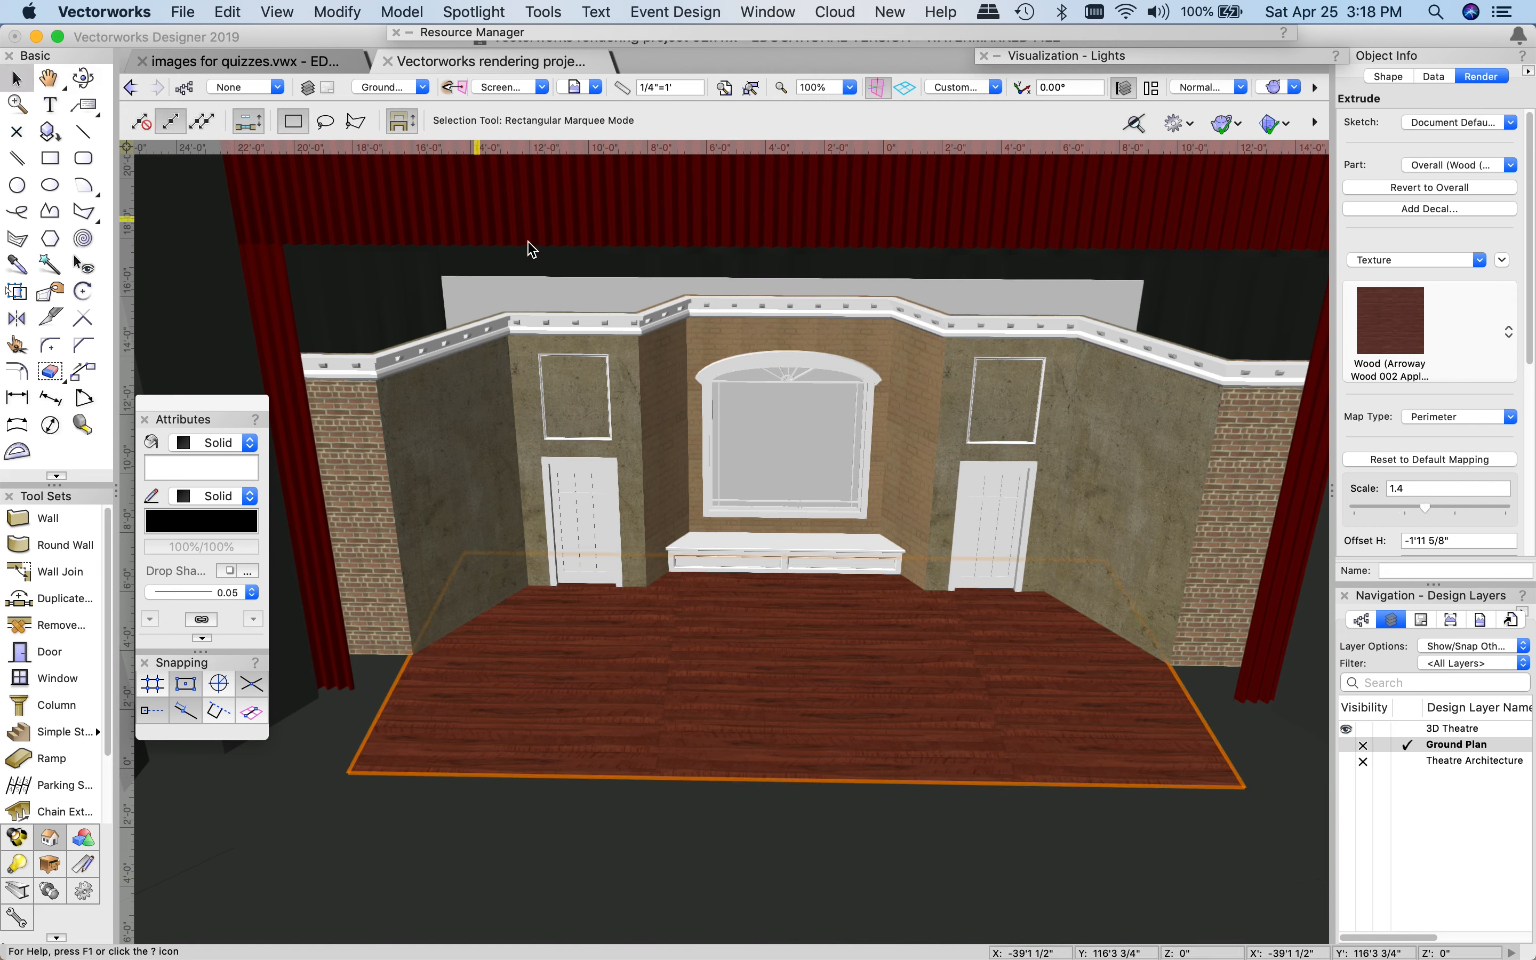
click(657, 305)
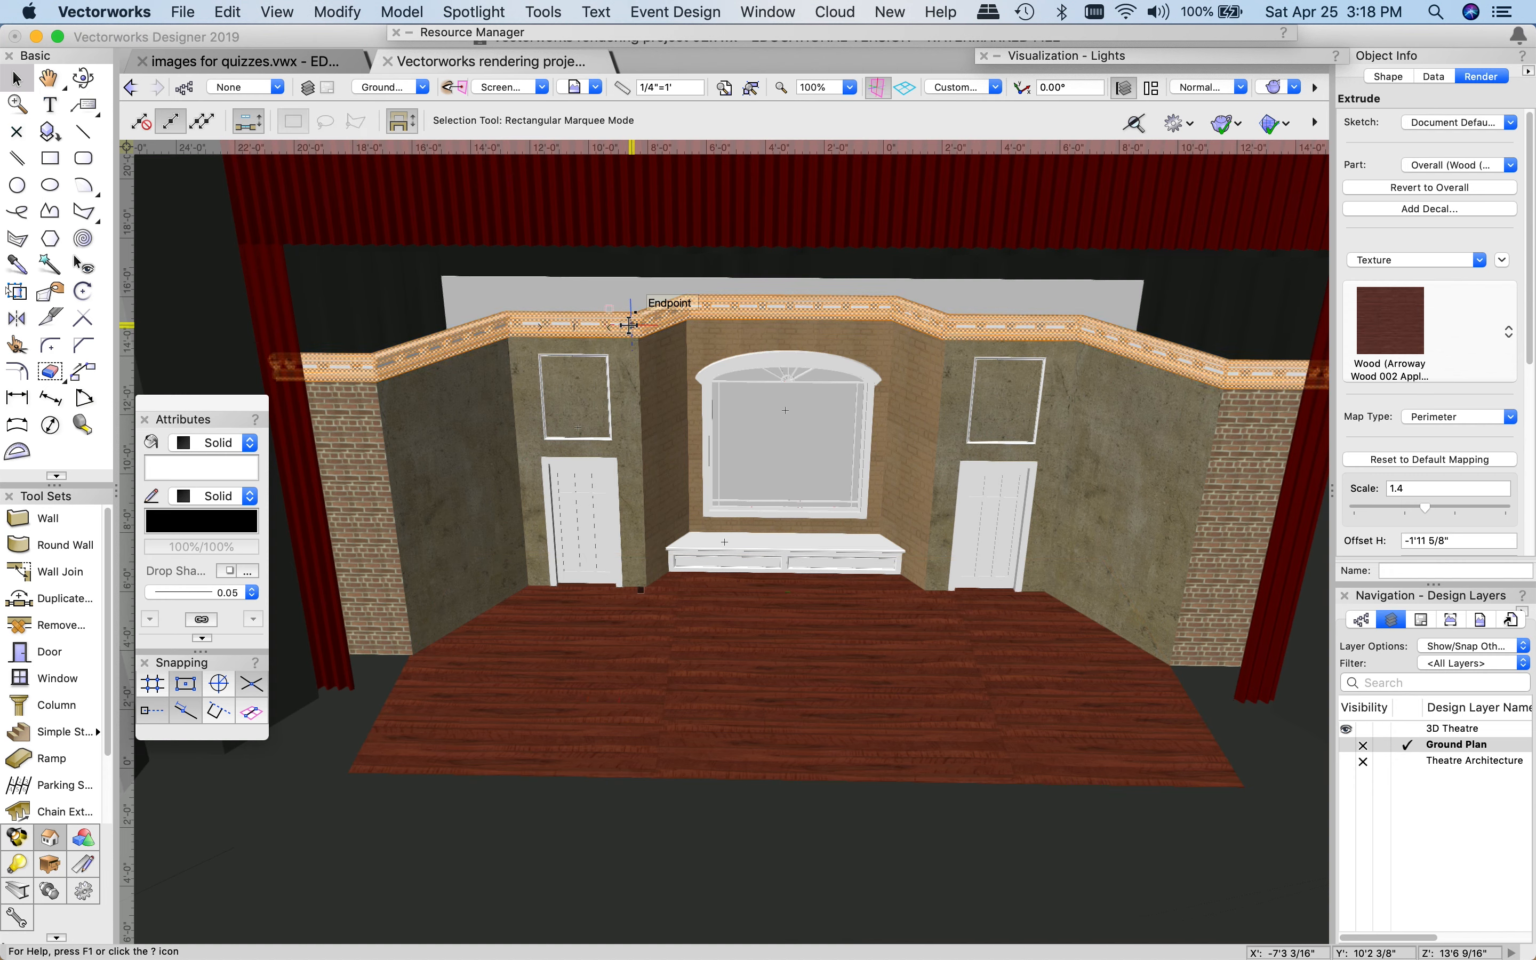
click(83, 77)
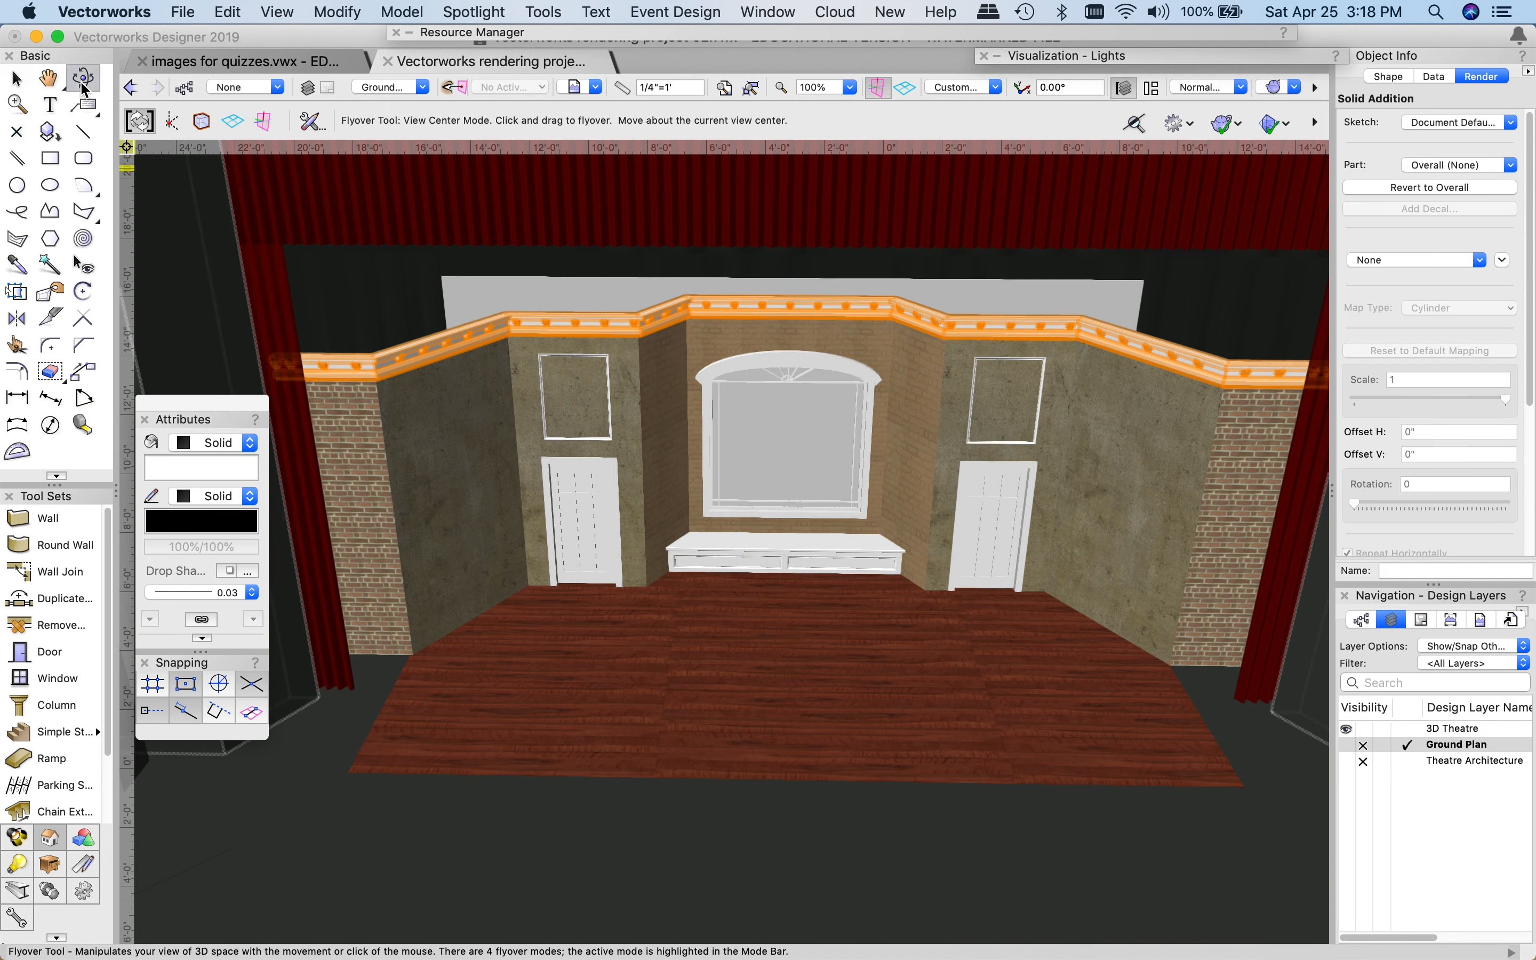
drag(801, 392, 791, 288)
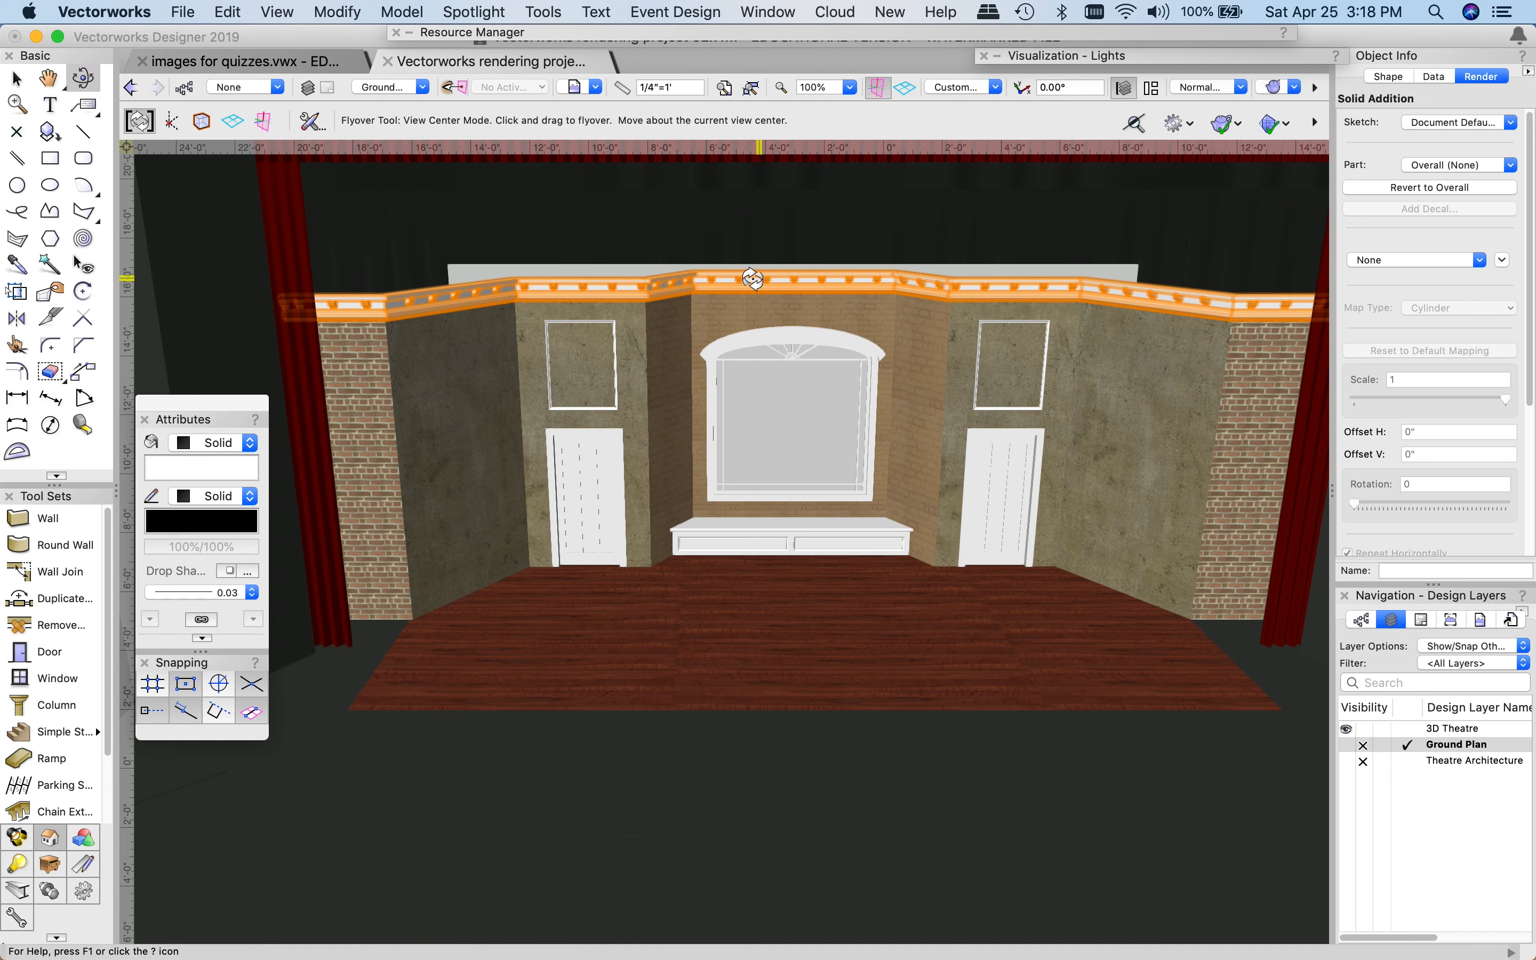
click(16, 78)
scroll(753, 267, up, 3)
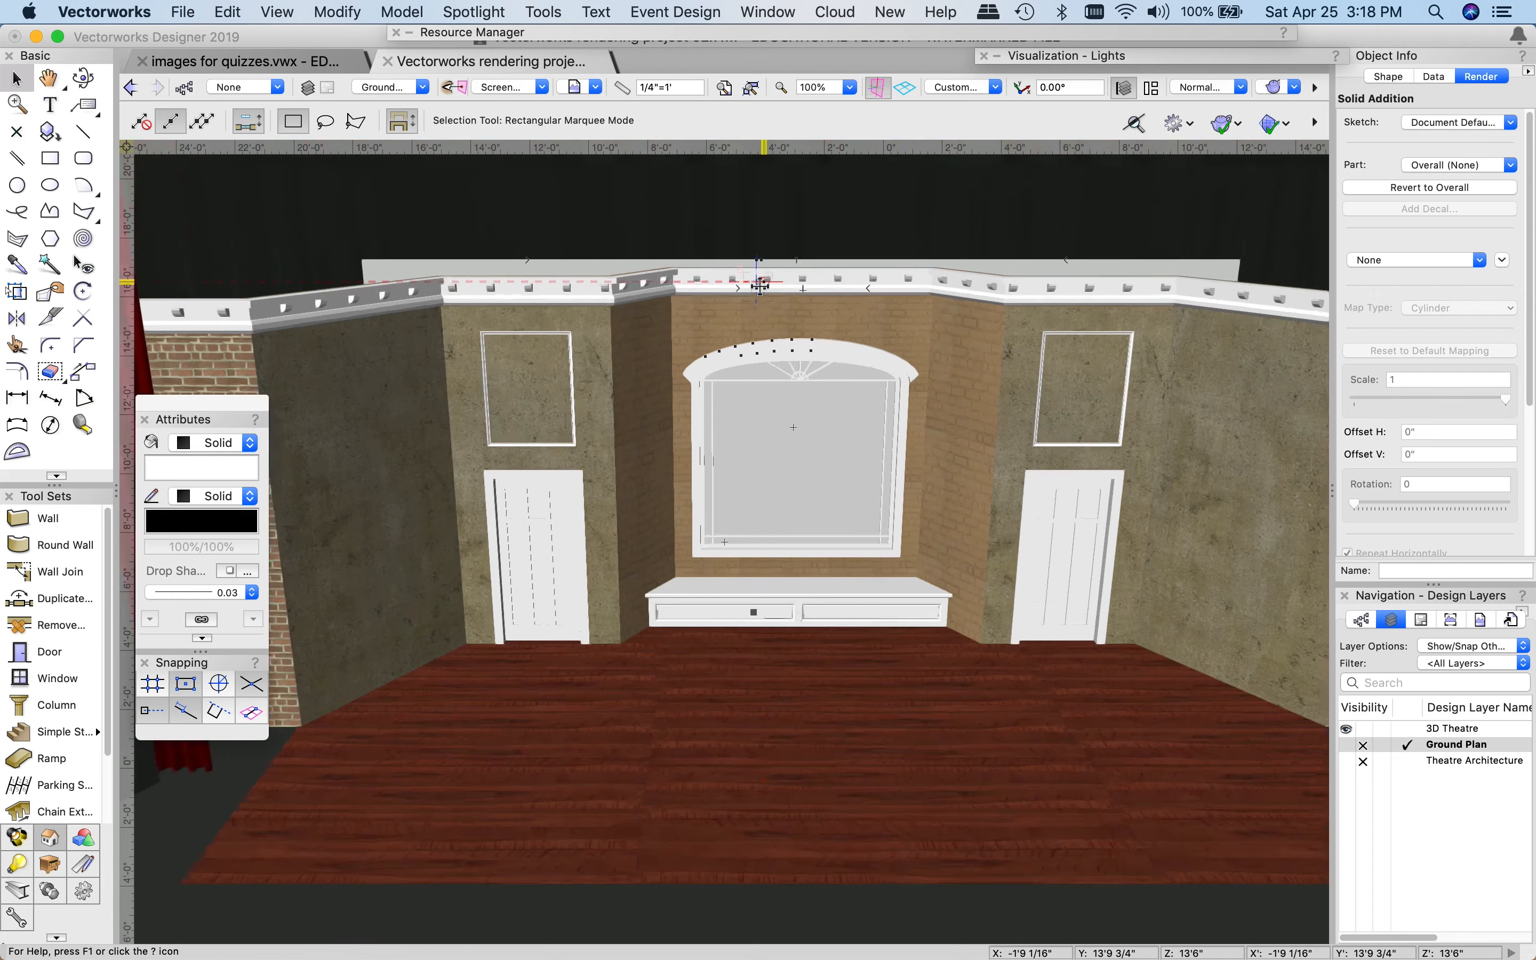
double_click(807, 280)
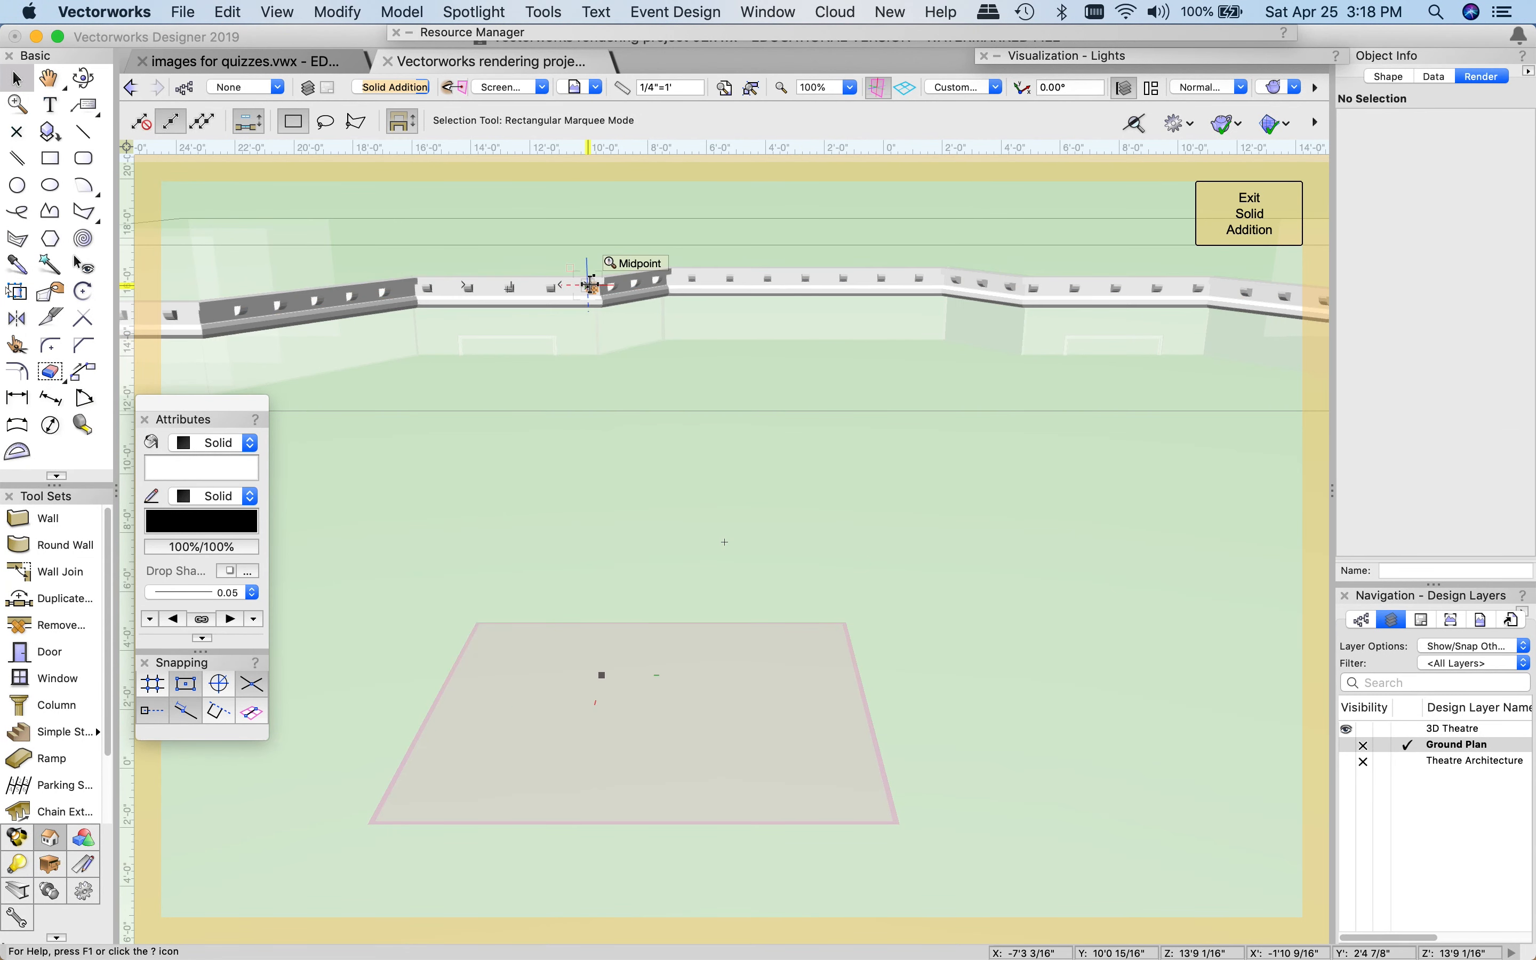
scroll(600, 267, up, 3)
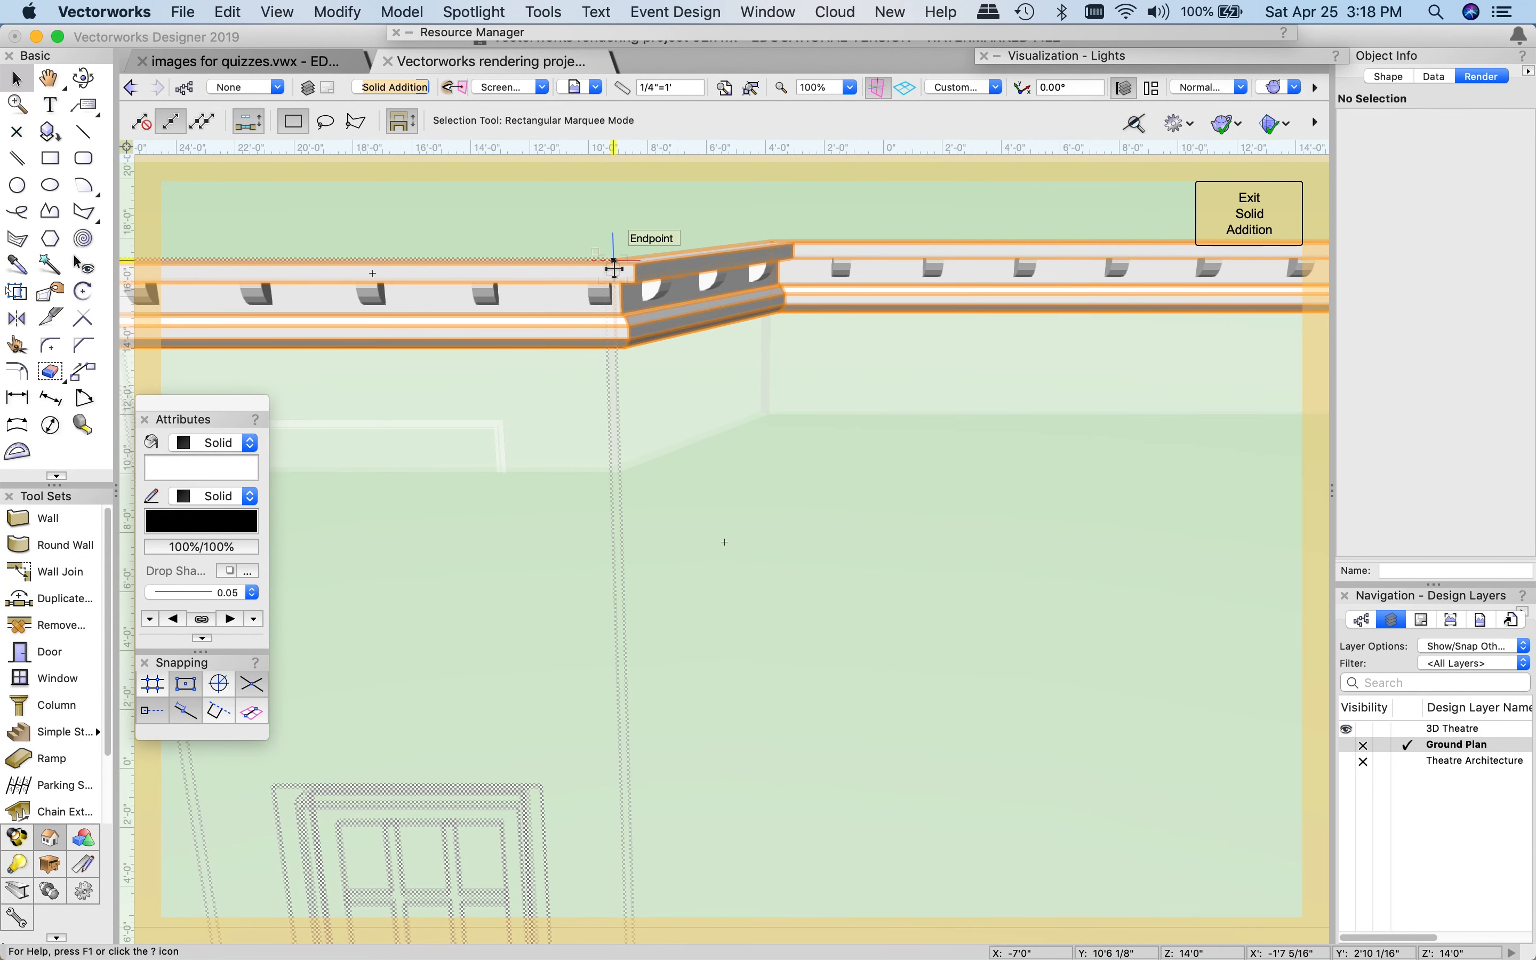
click(598, 294)
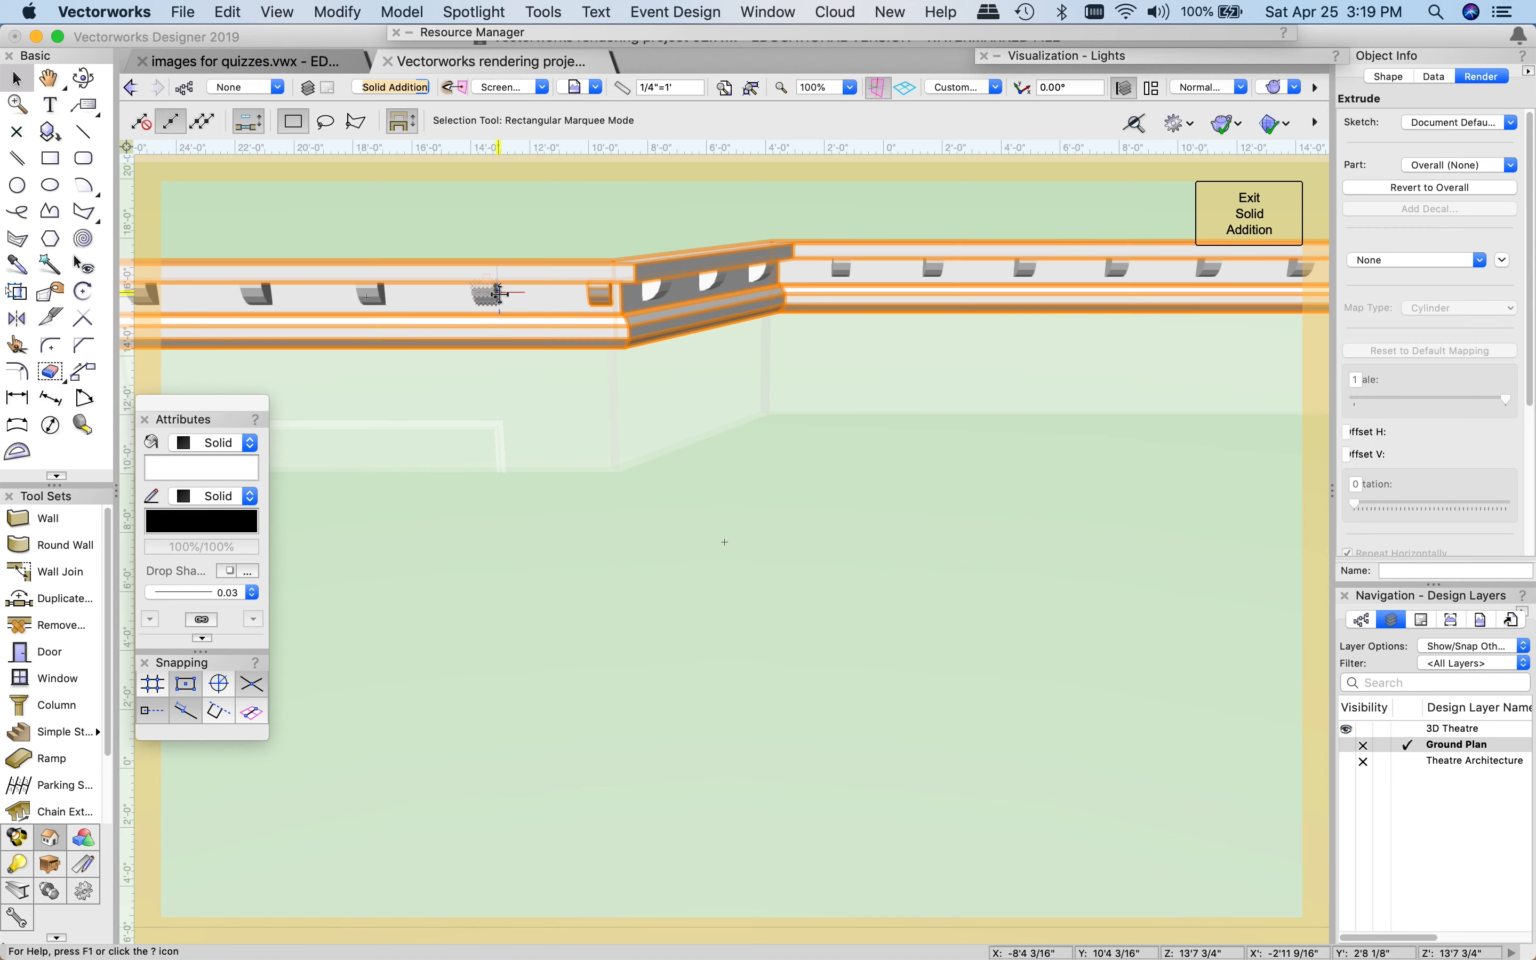
click(487, 295)
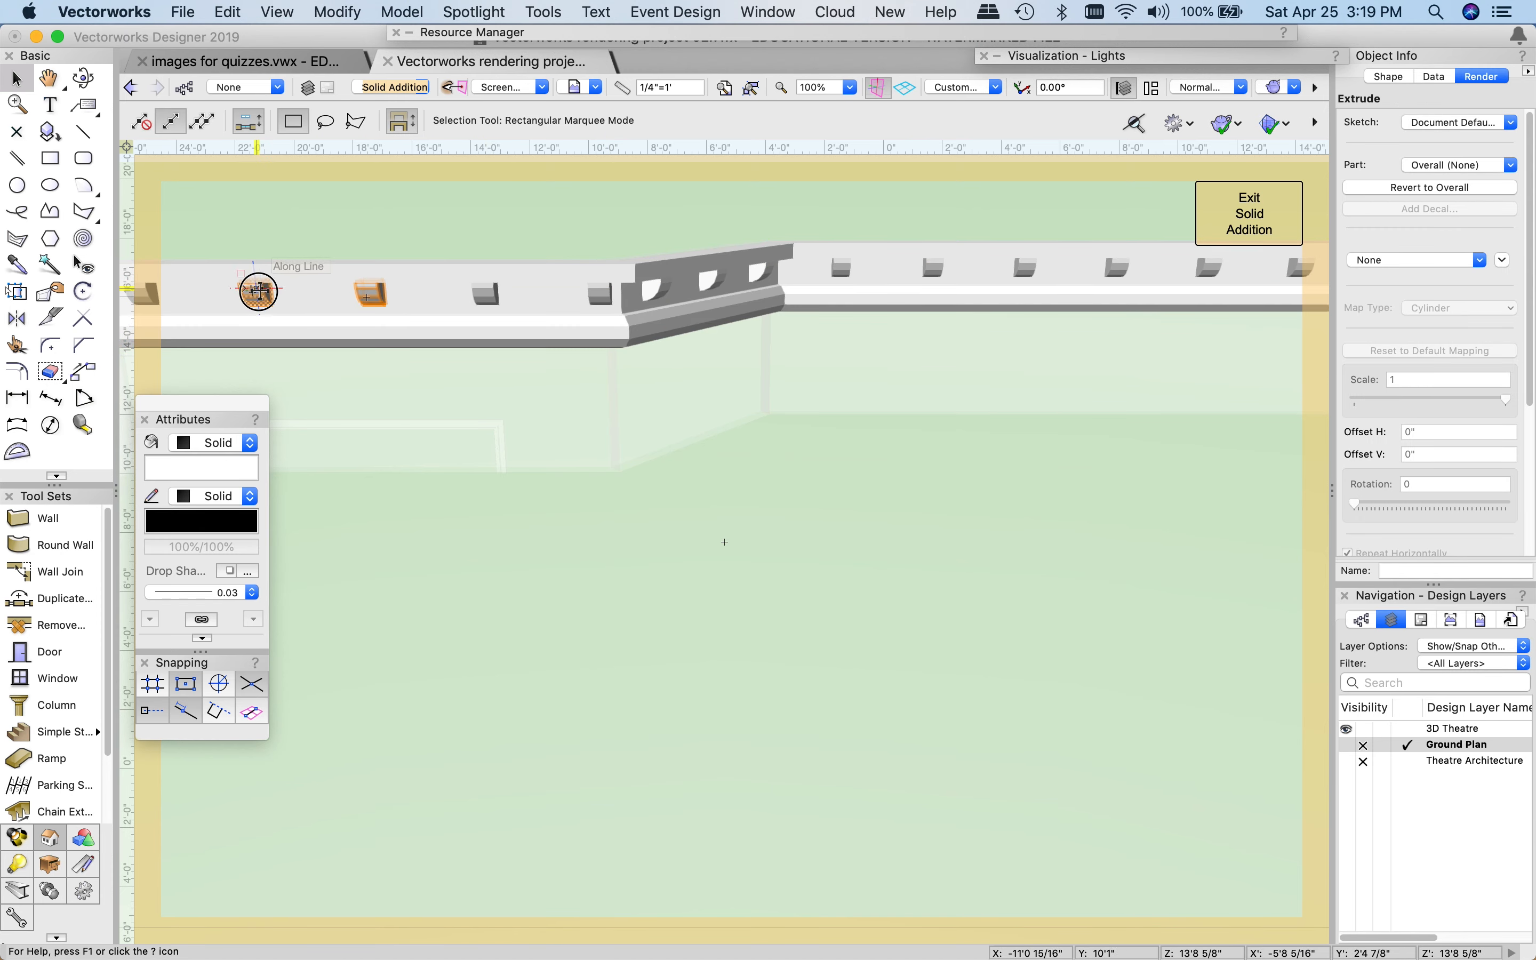
click(370, 292)
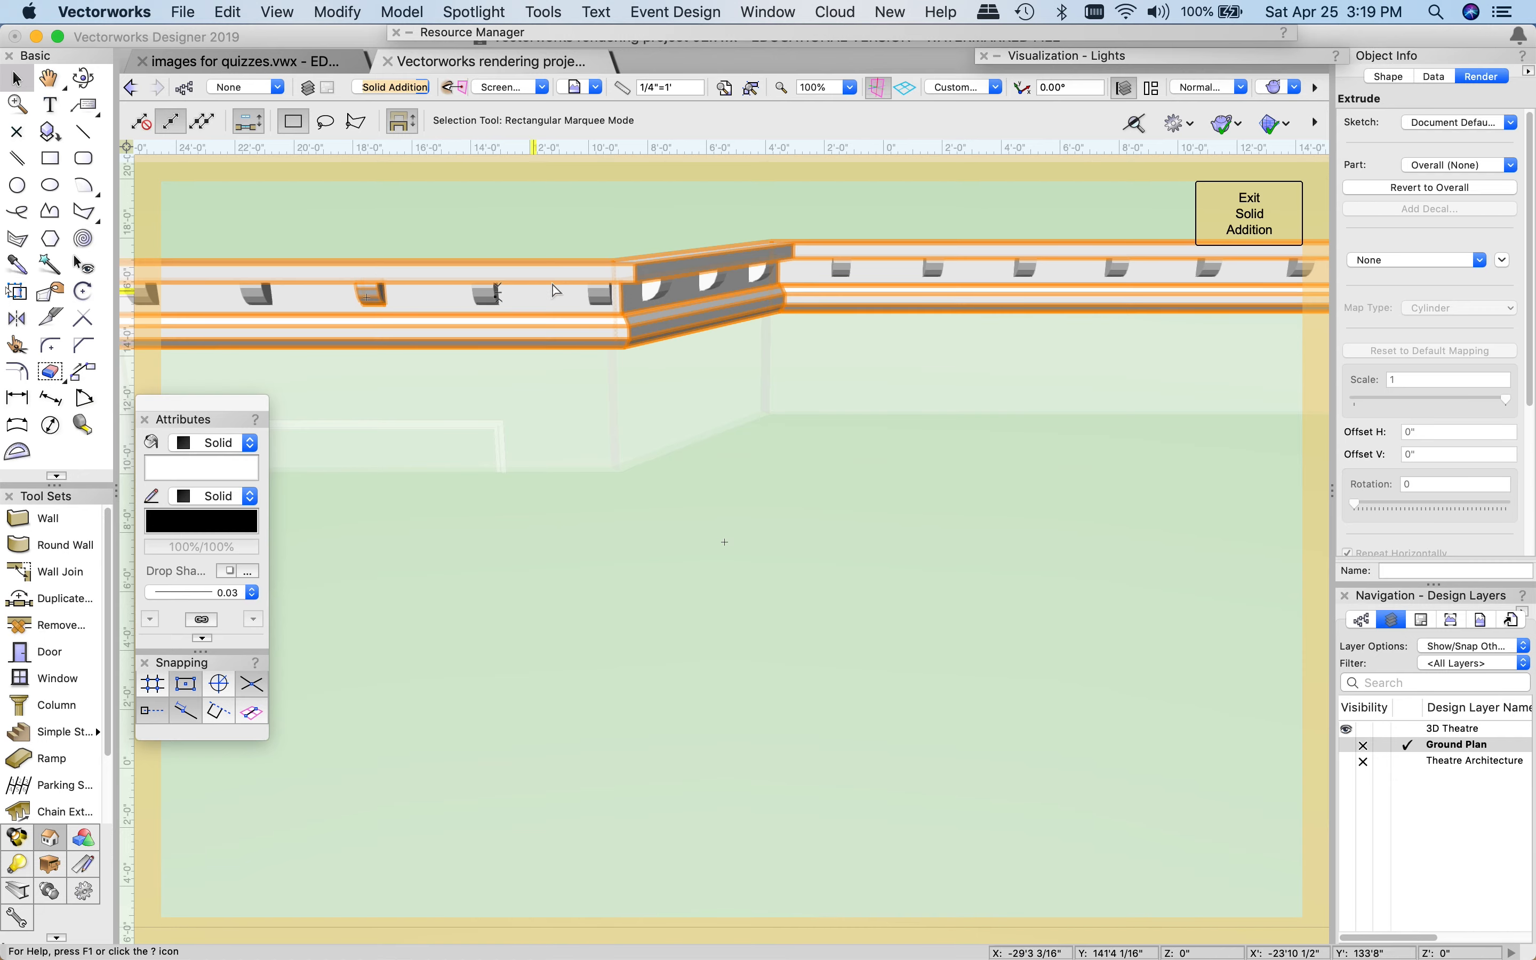
click(571, 270)
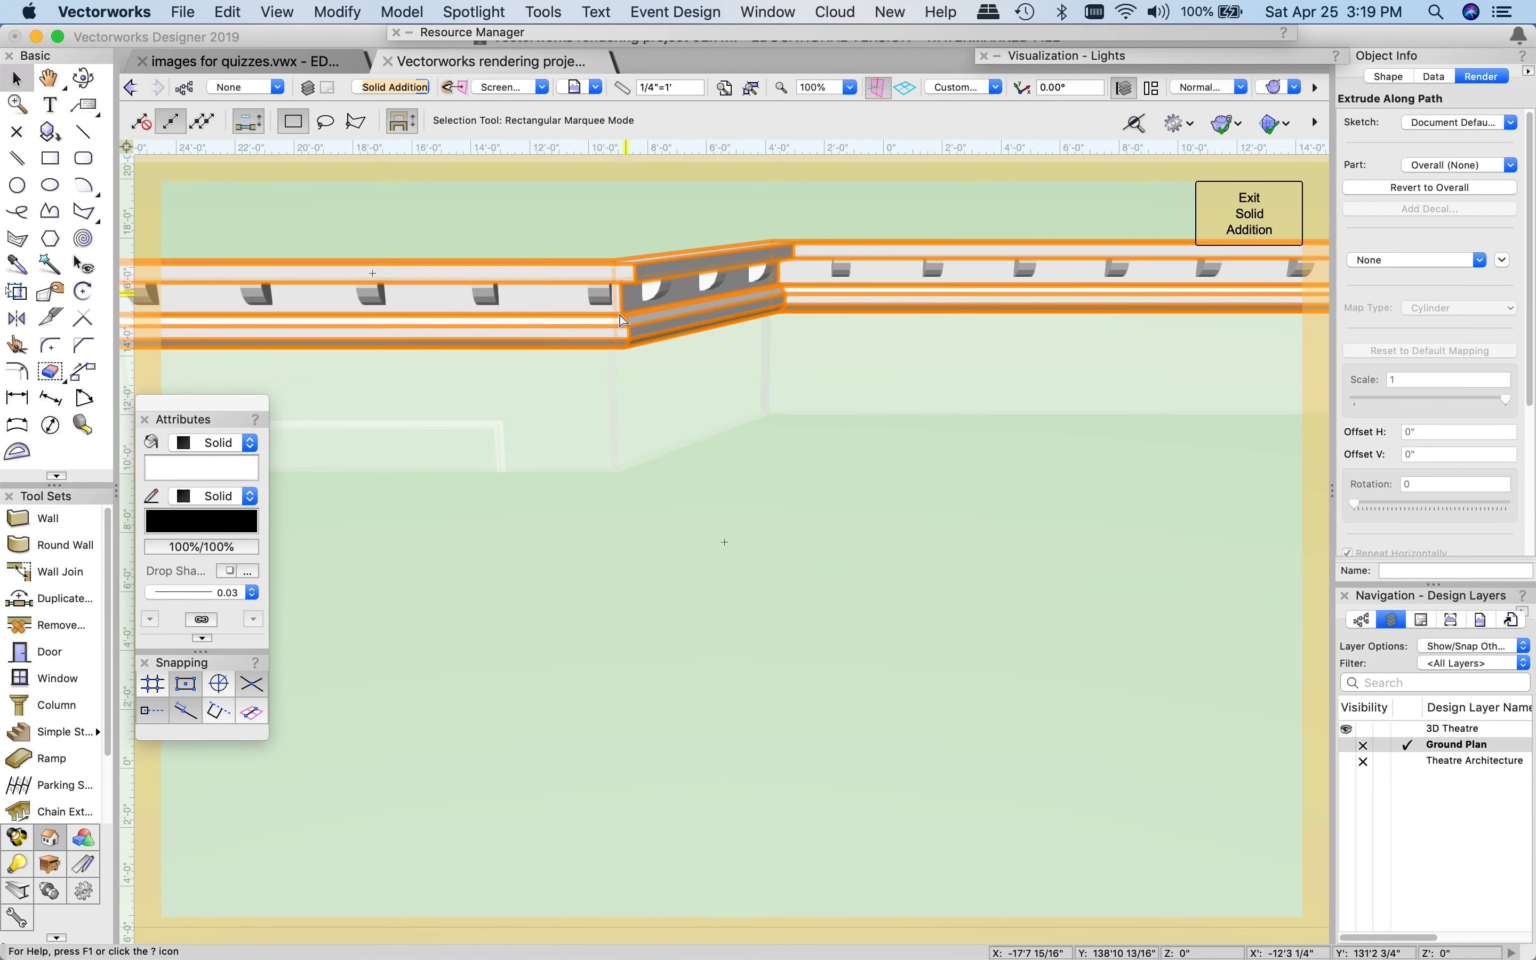
click(1249, 213)
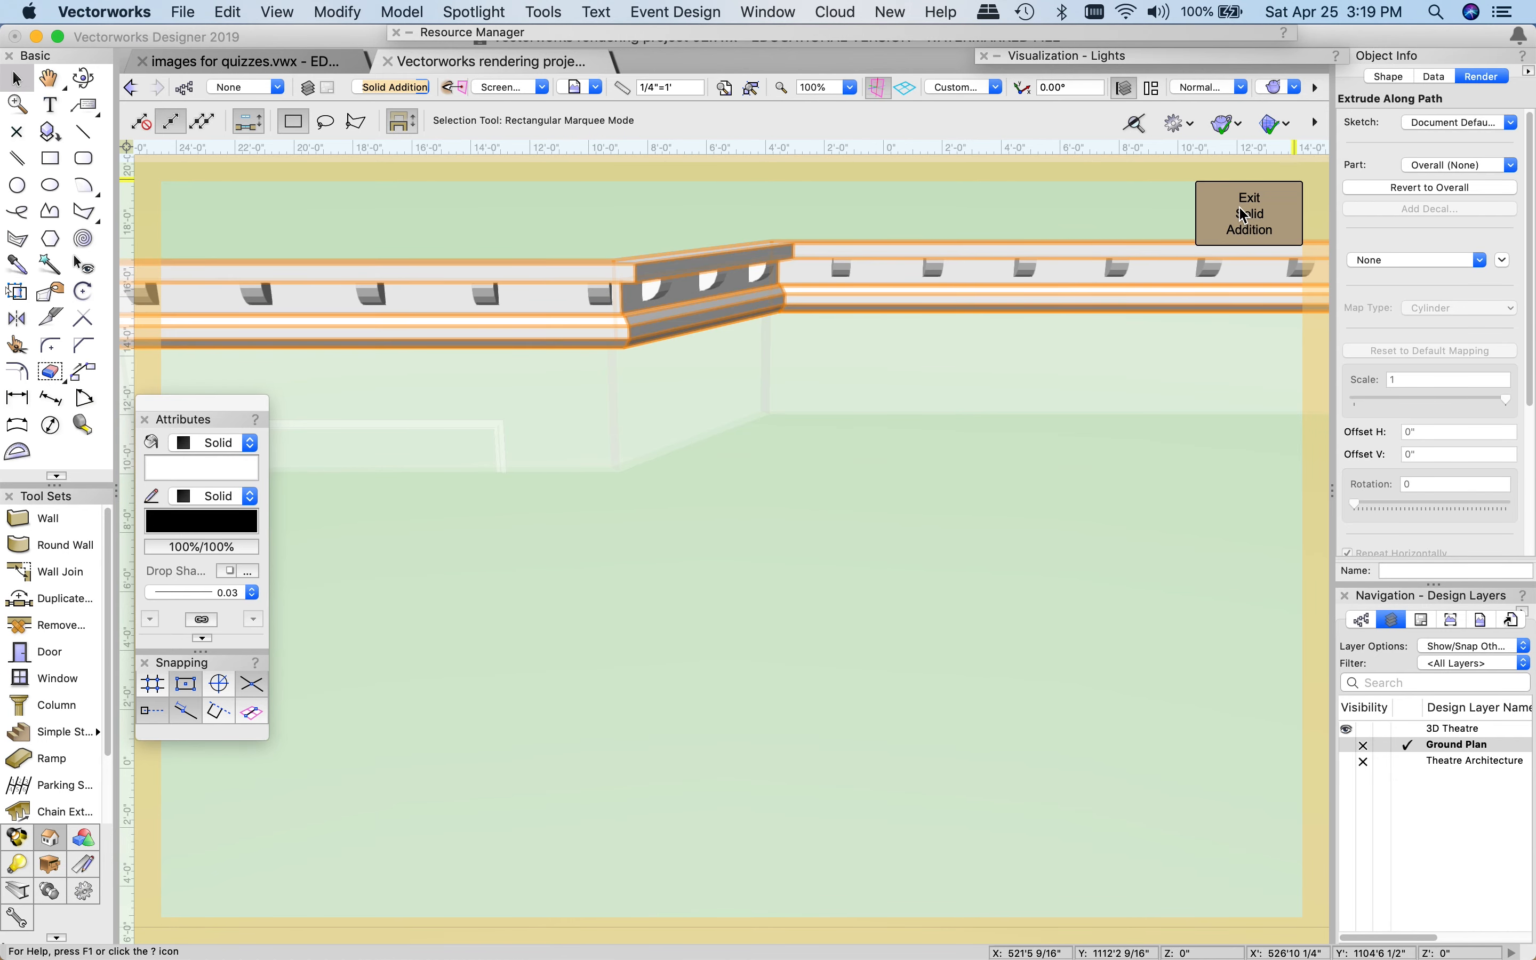
- Apply Paint Almond RT from Paint.vwx as the overall texture of the crown moulding above the walls
click(617, 270)
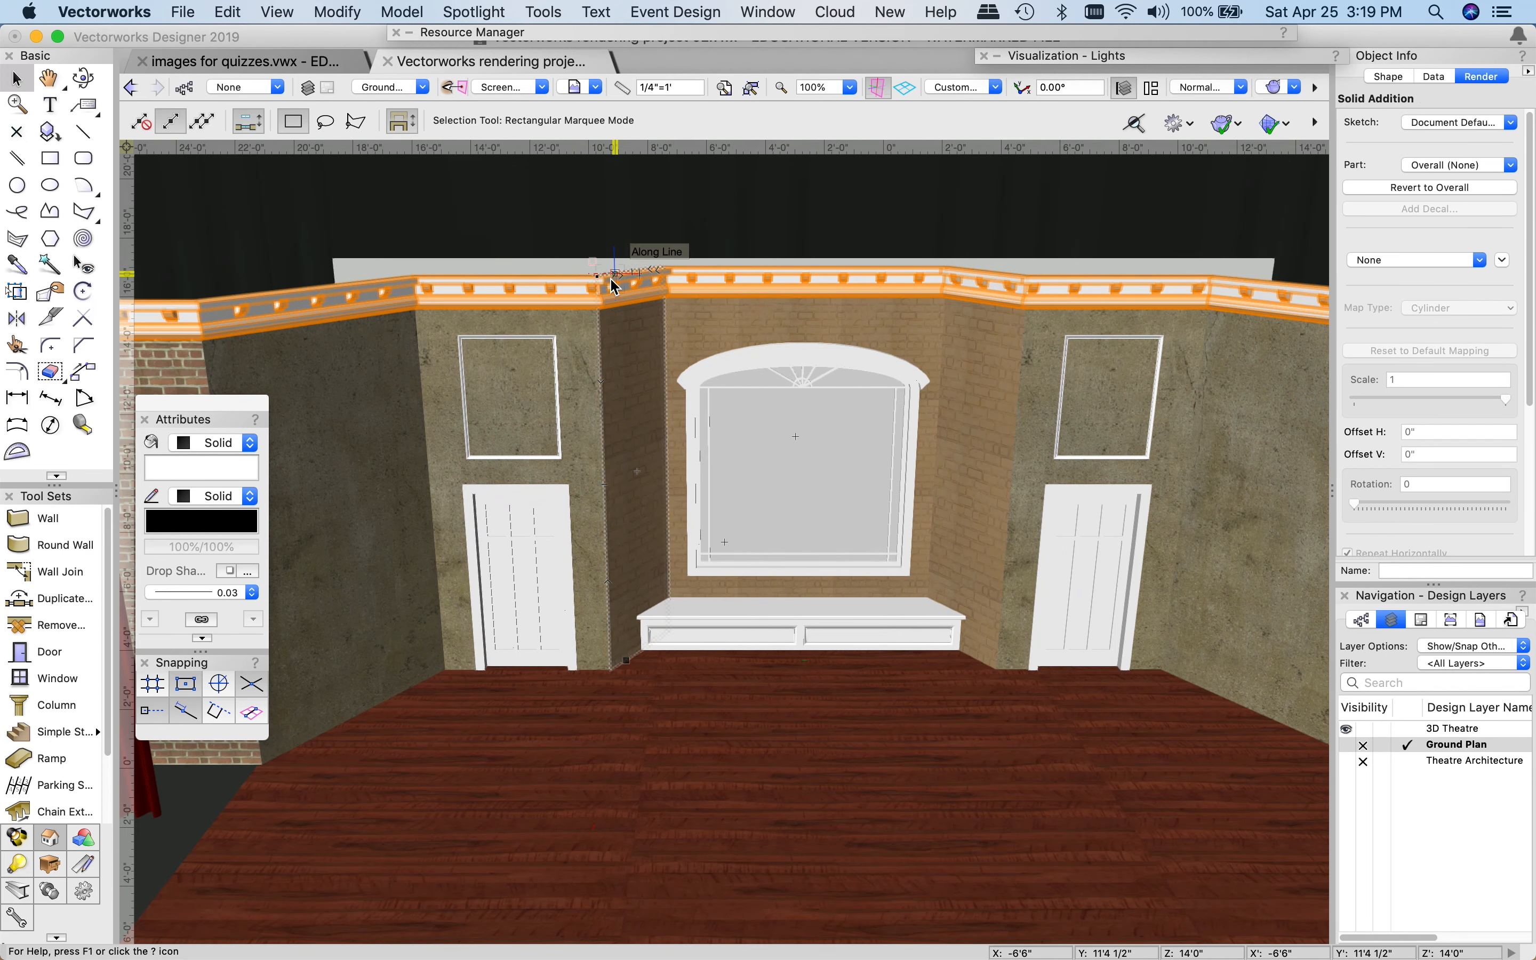
click(1416, 258)
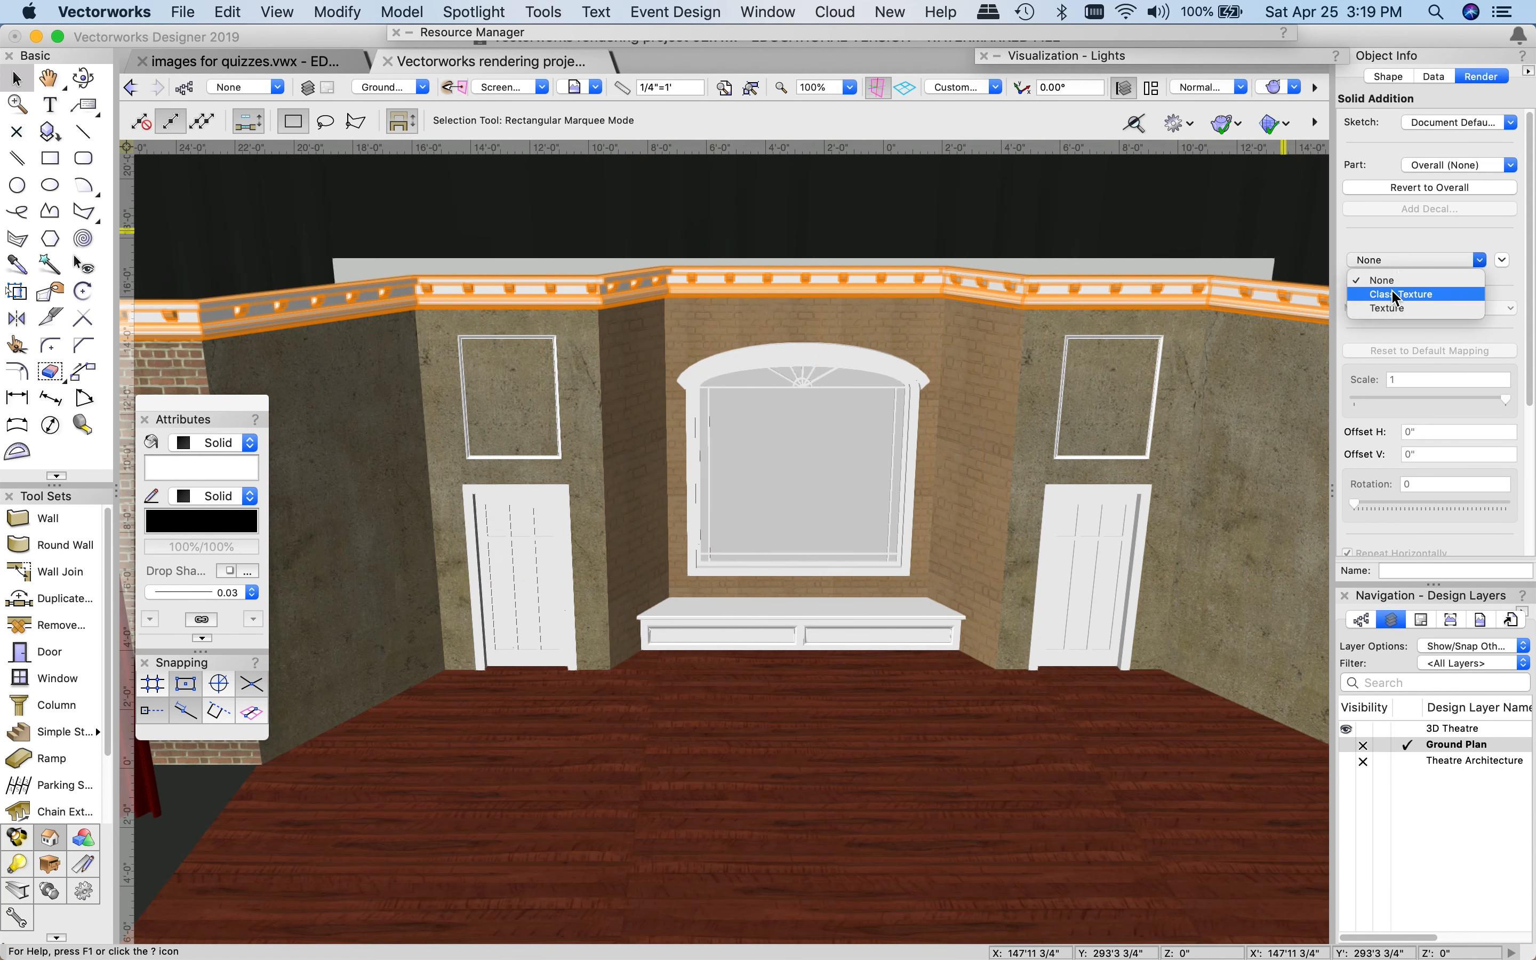
click(1382, 307)
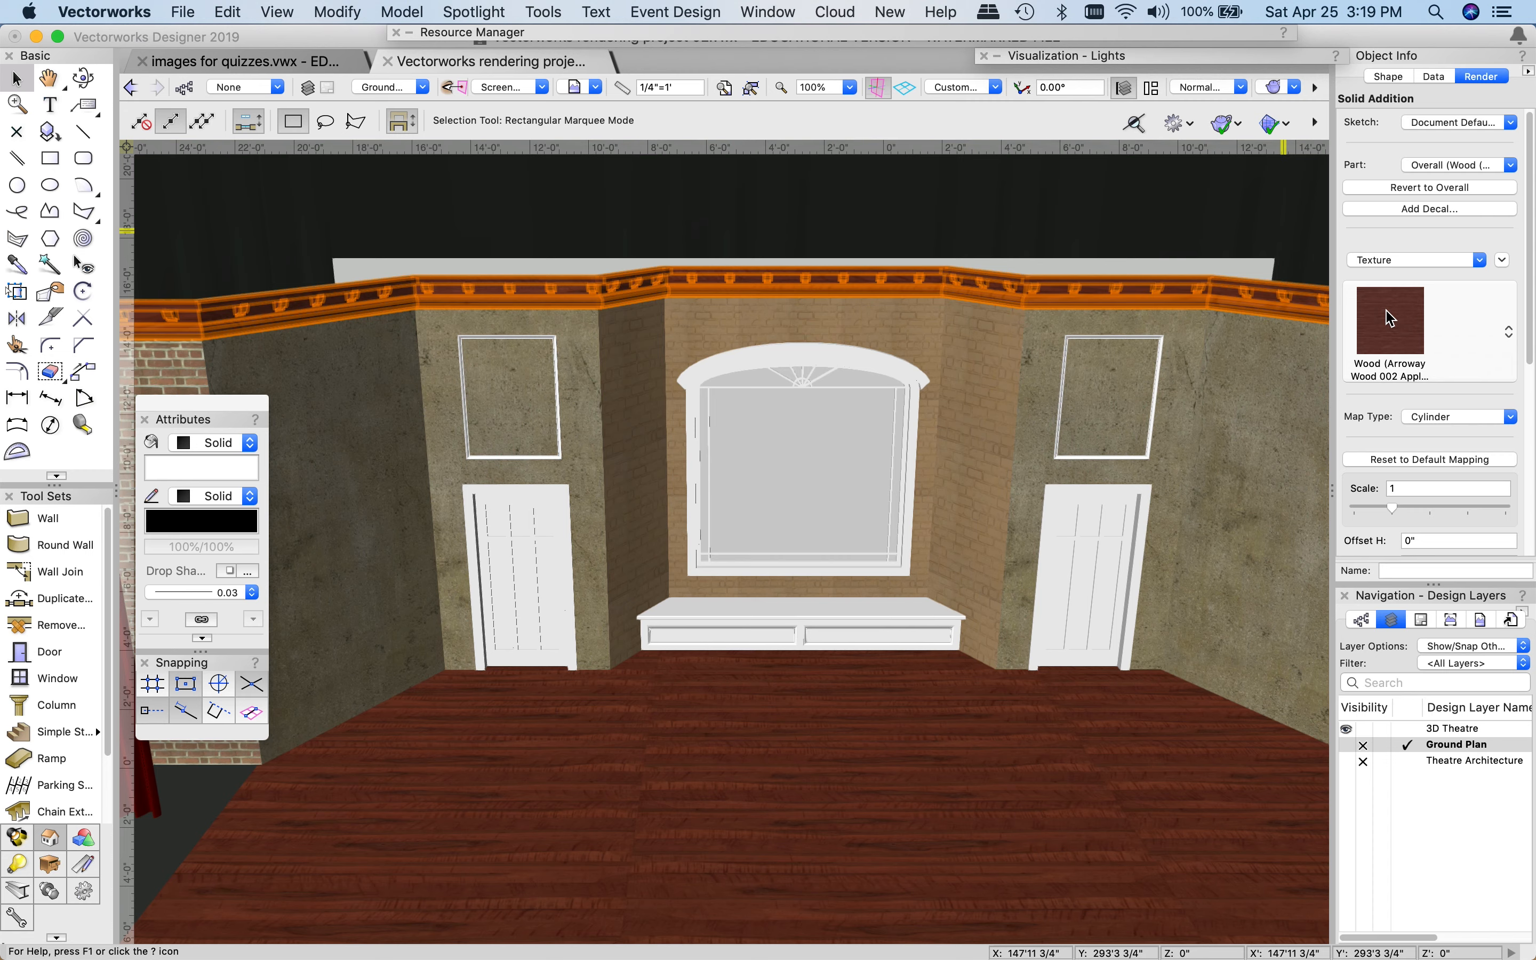
click(1395, 326)
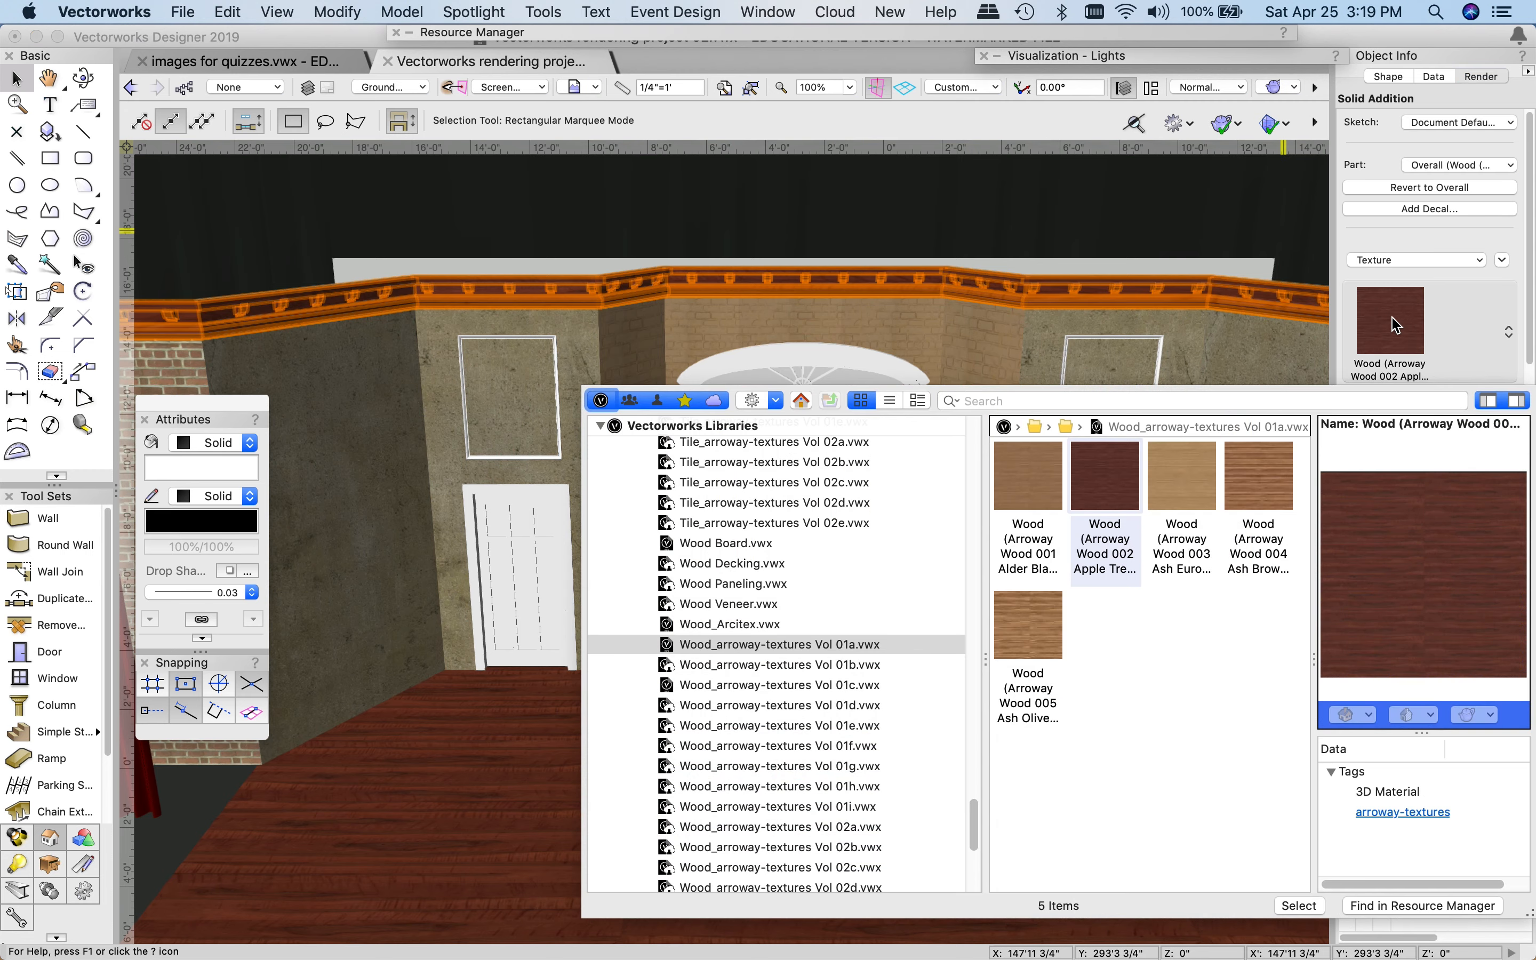
scroll(730, 573, up, 6)
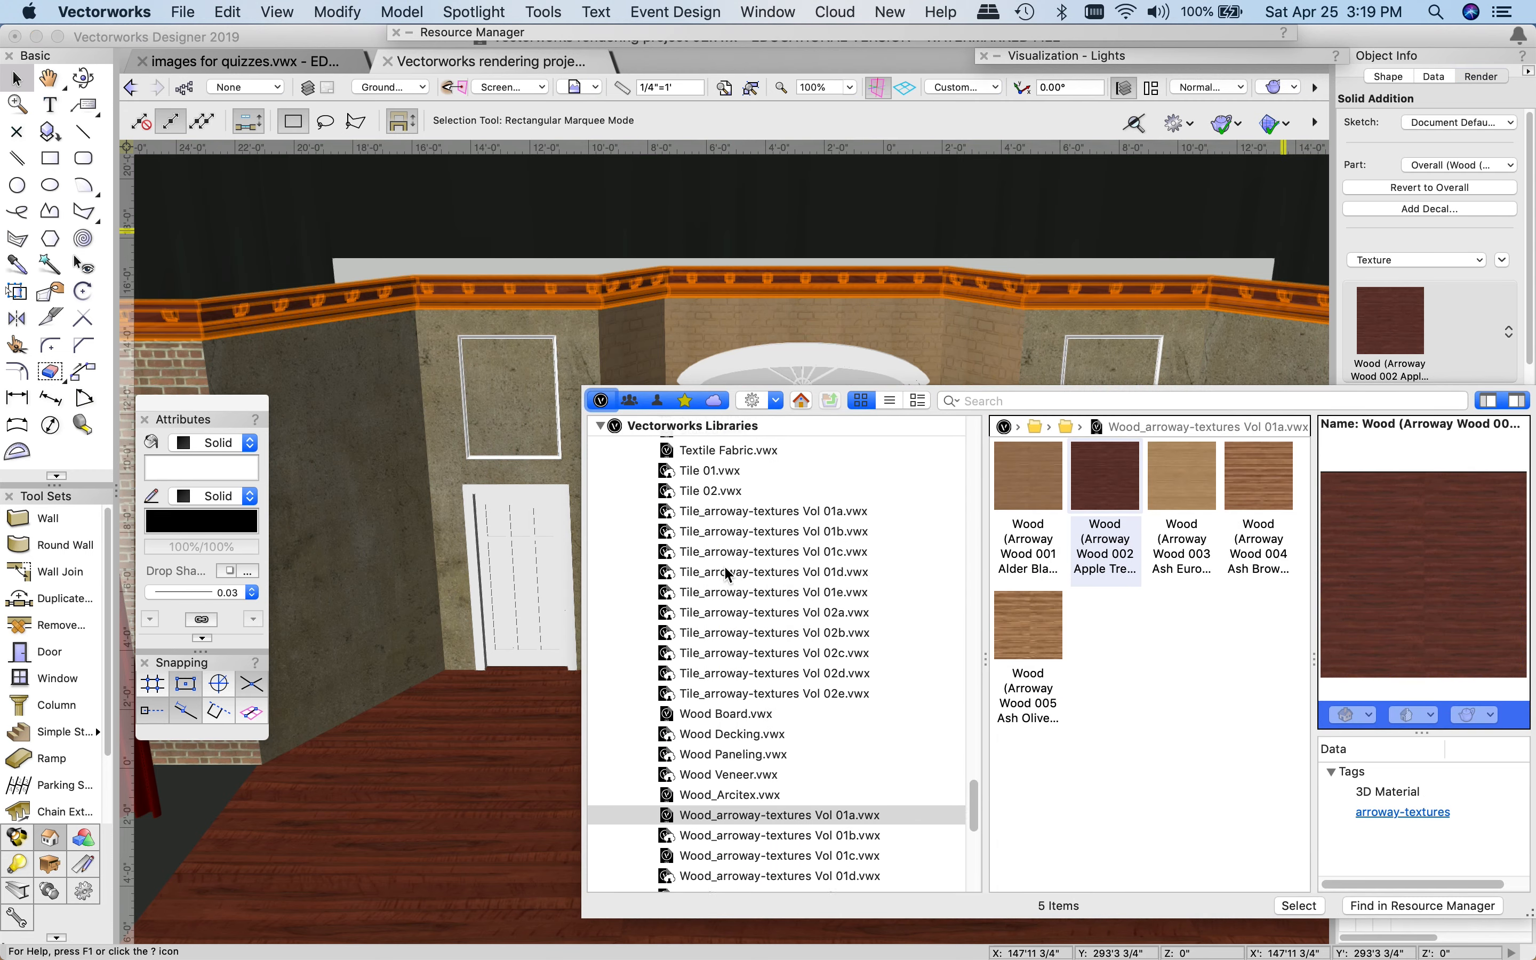
scroll(729, 573, up, 2)
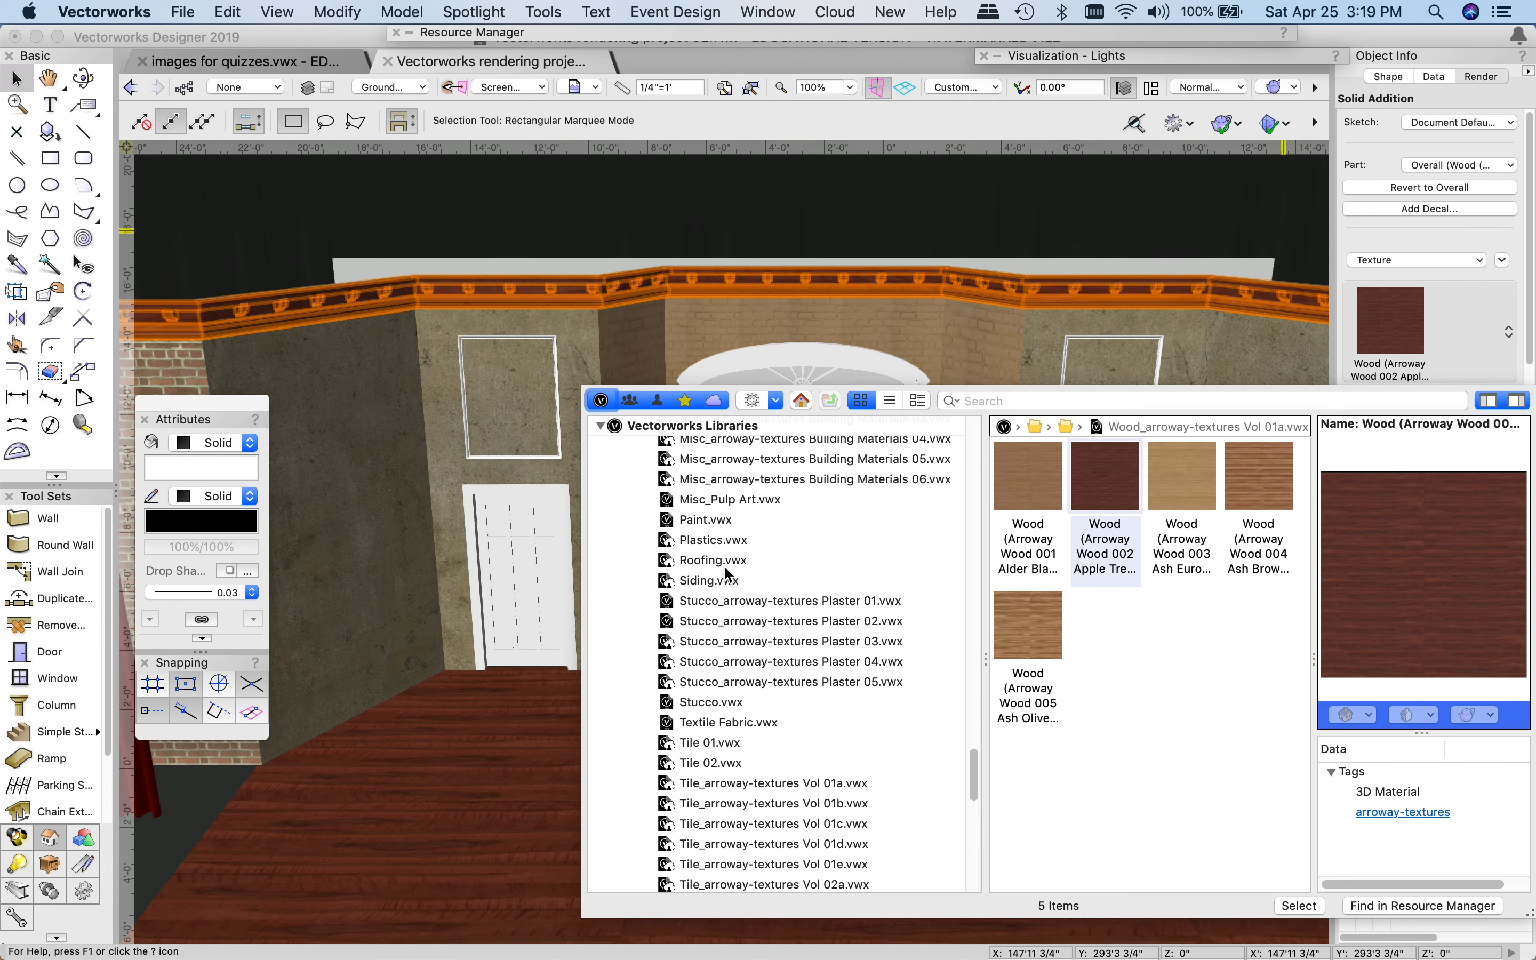
click(691, 523)
click(1114, 494)
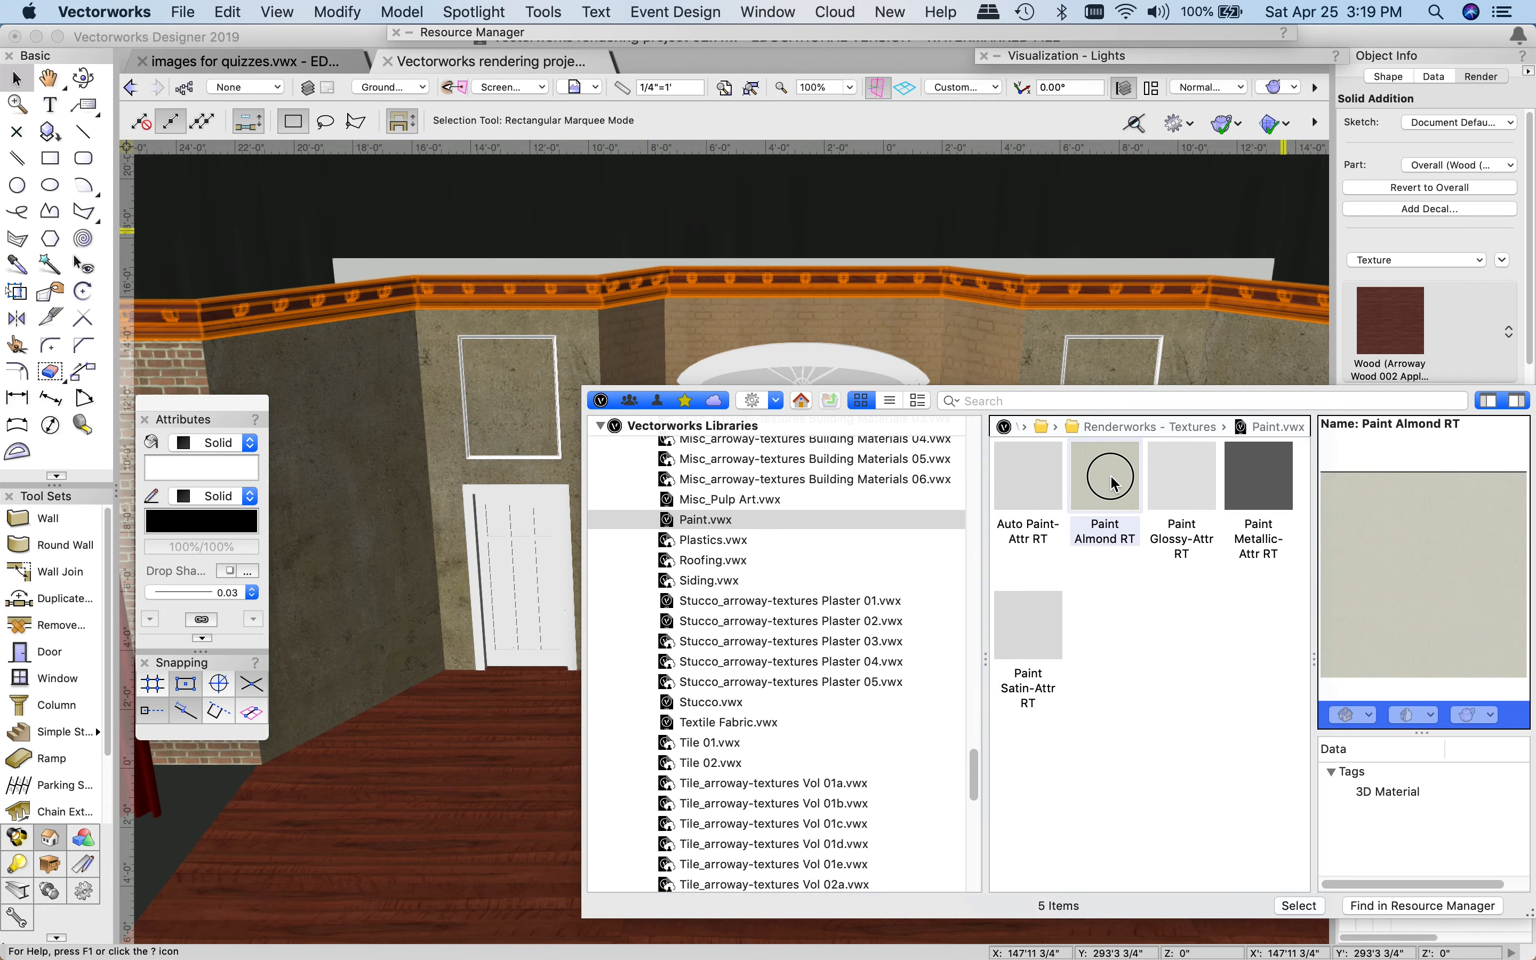
key(Return)
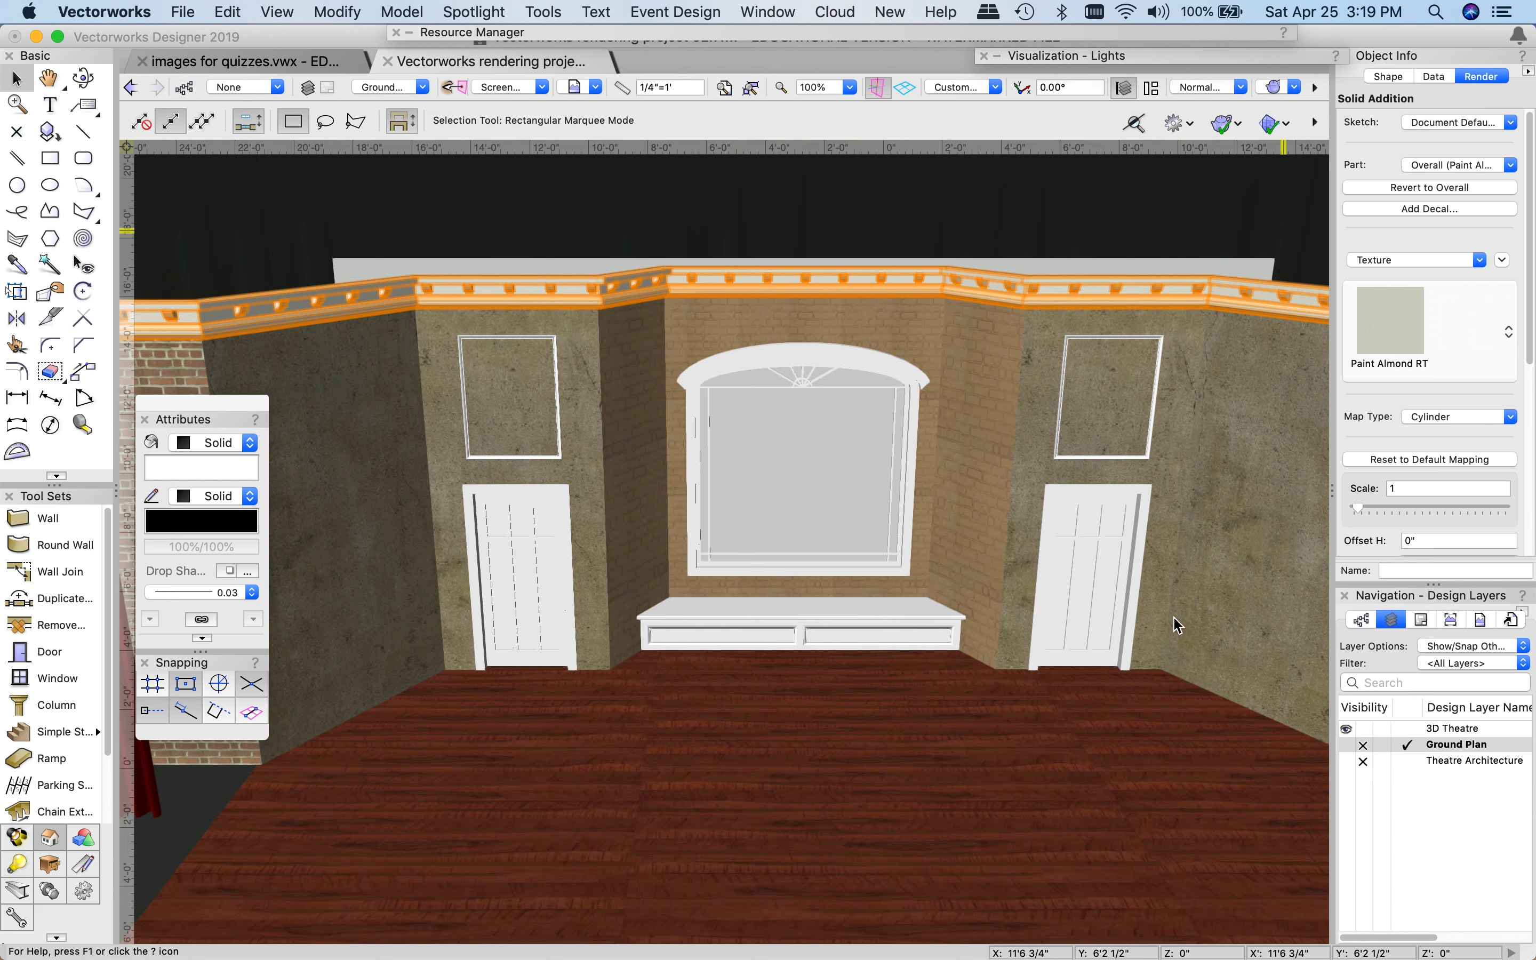
- Set the overall texture of the crown moulding above the walls to None
click(734, 740)
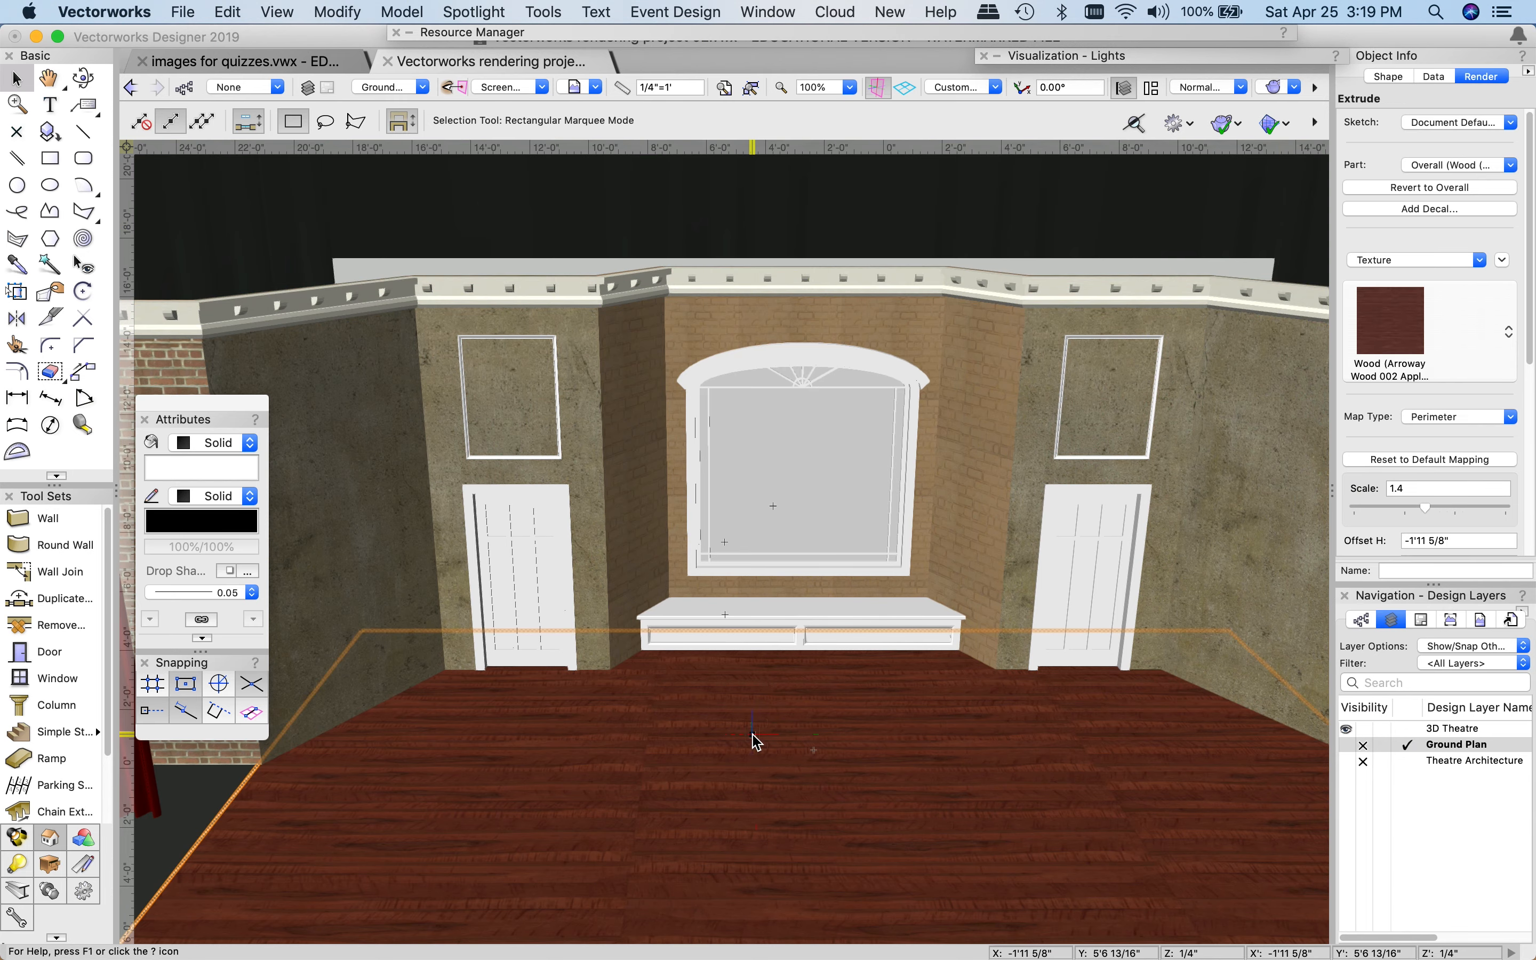
click(83, 78)
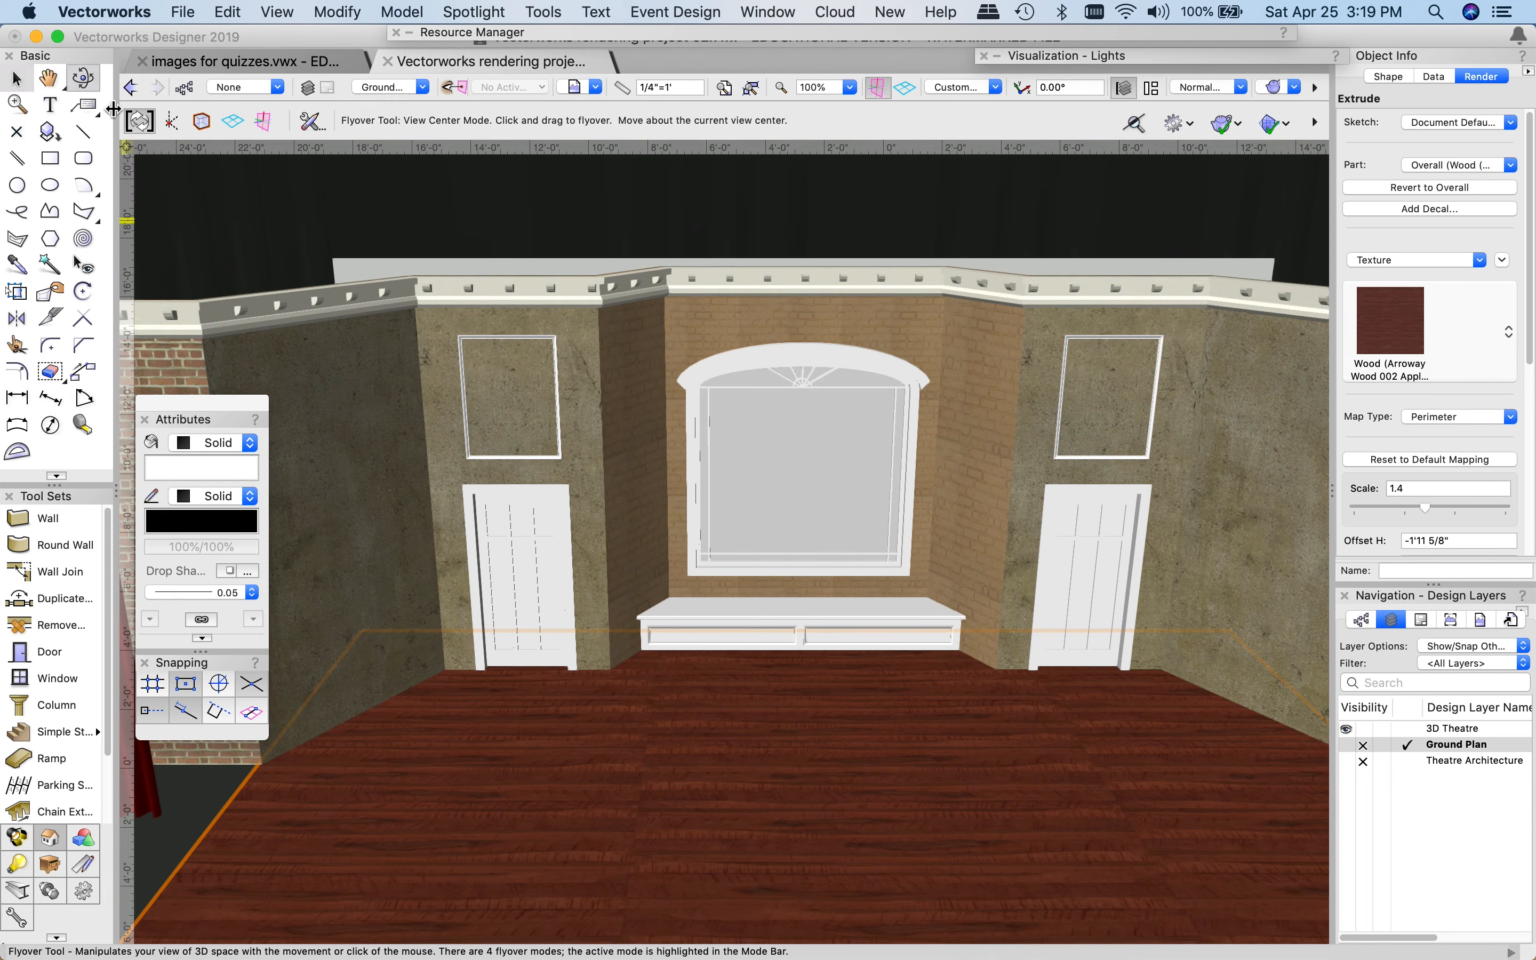
drag(638, 456, 609, 470)
scroll(567, 267, up, 3)
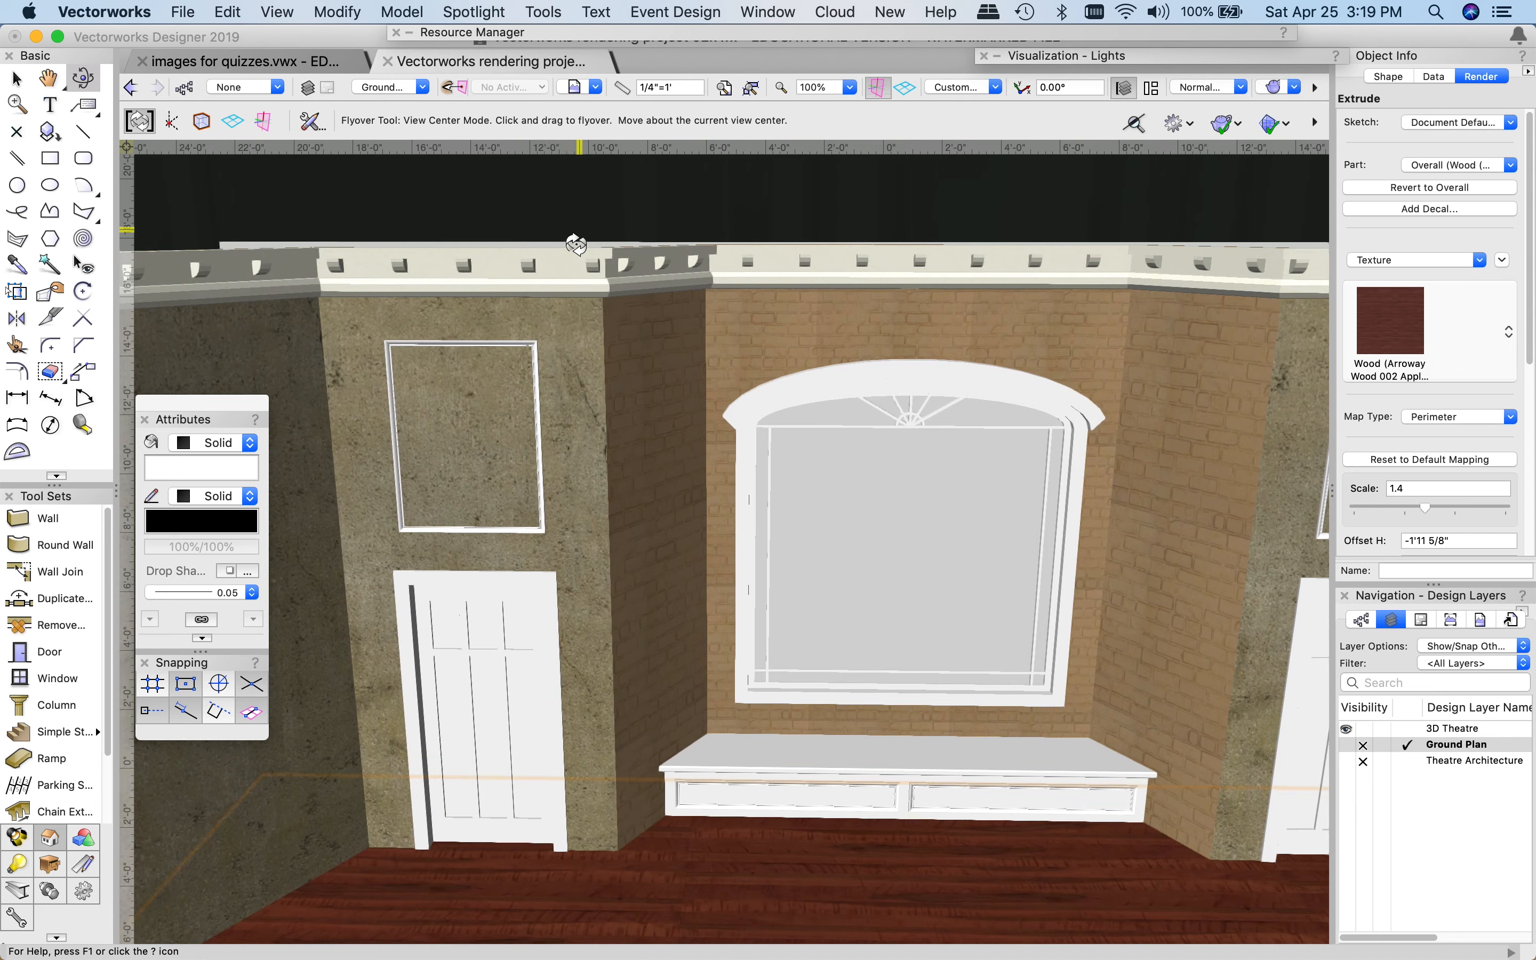
click(954, 385)
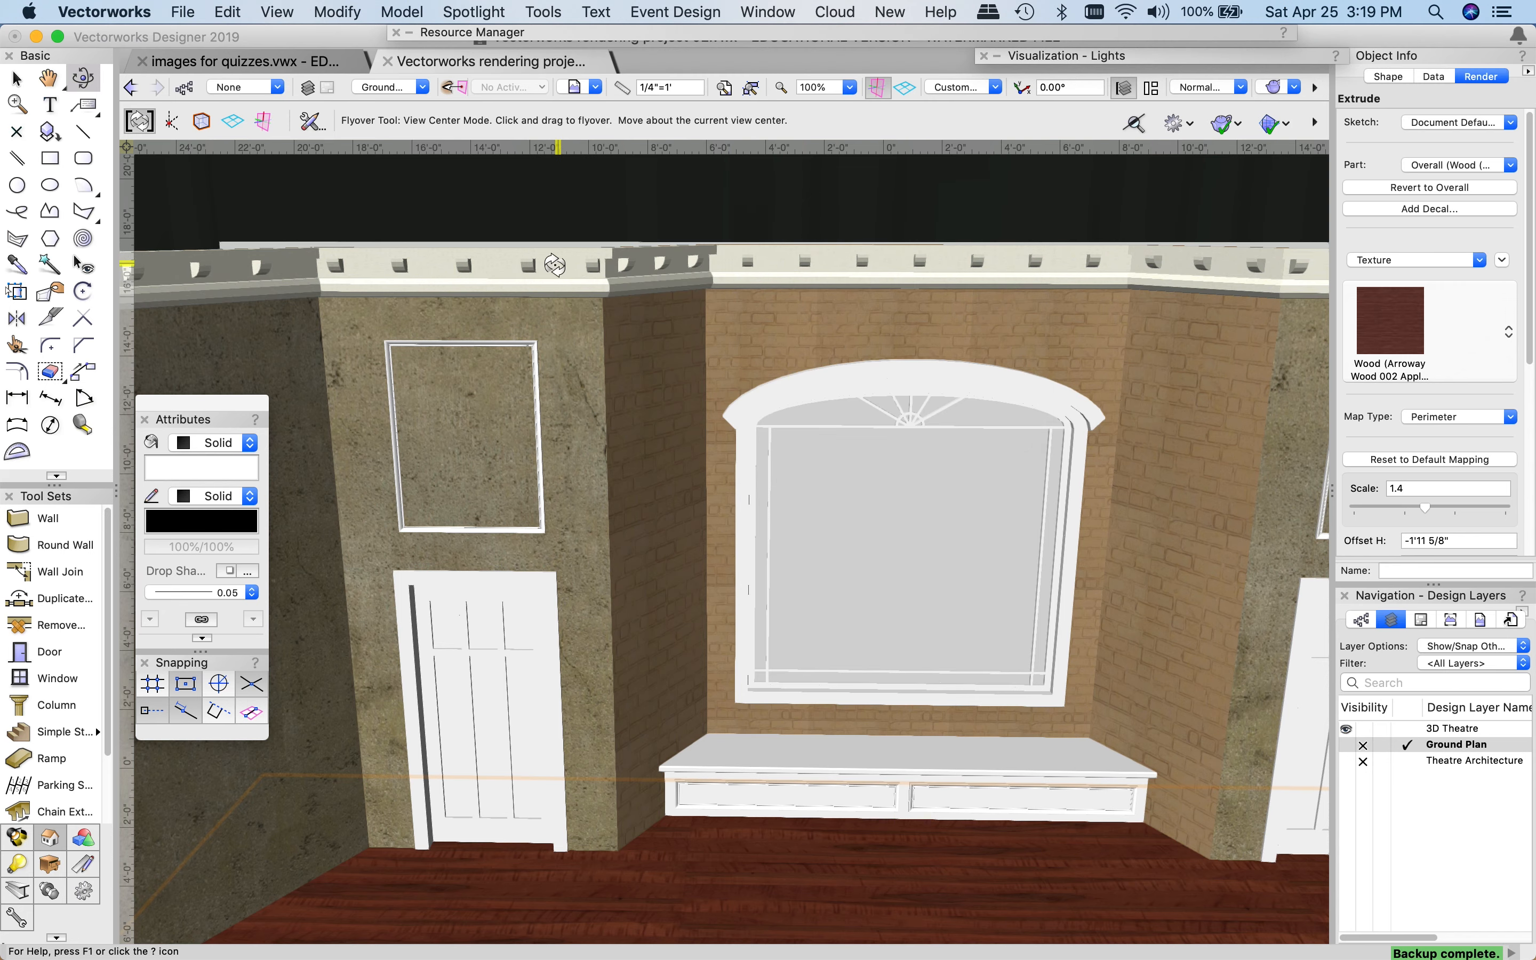
key(x)
click(581, 270)
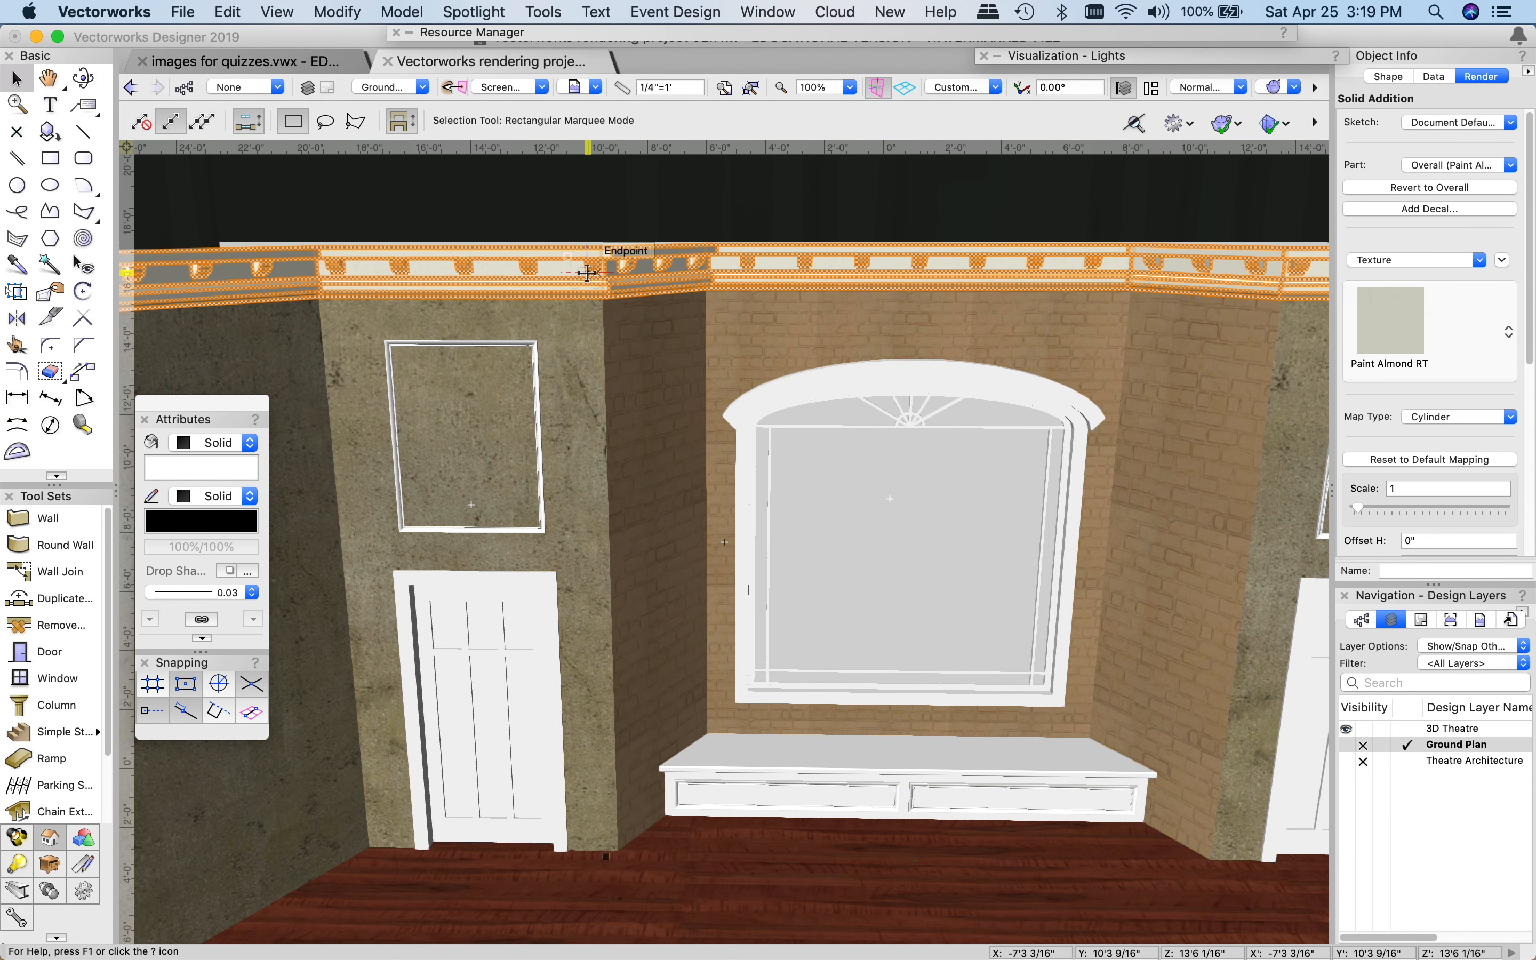
click(1420, 260)
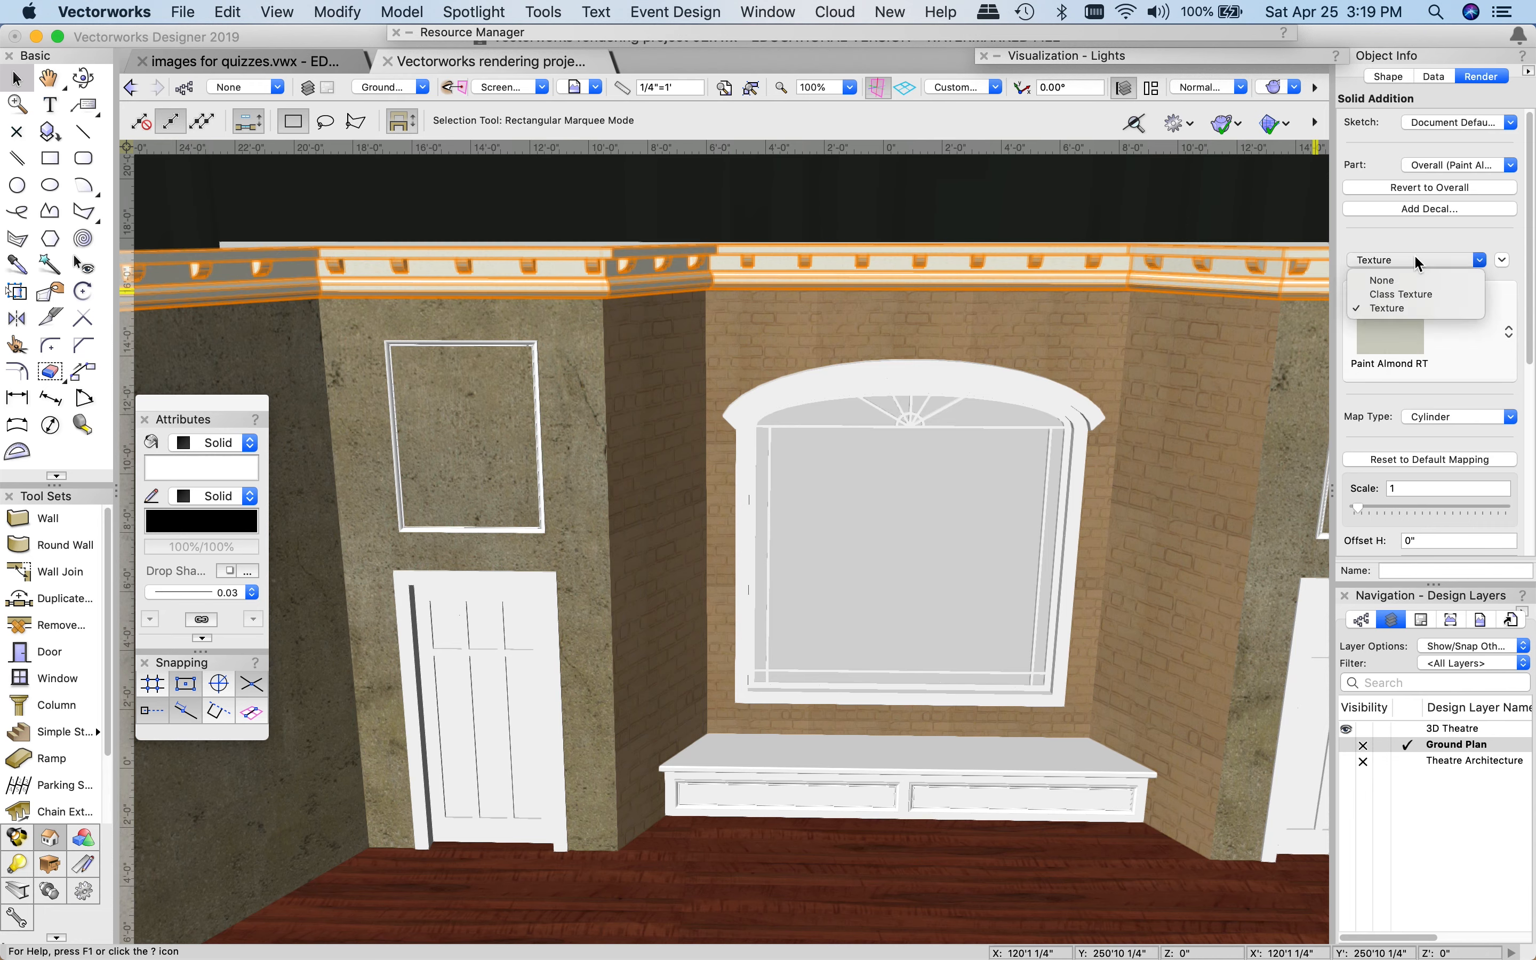
click(1390, 281)
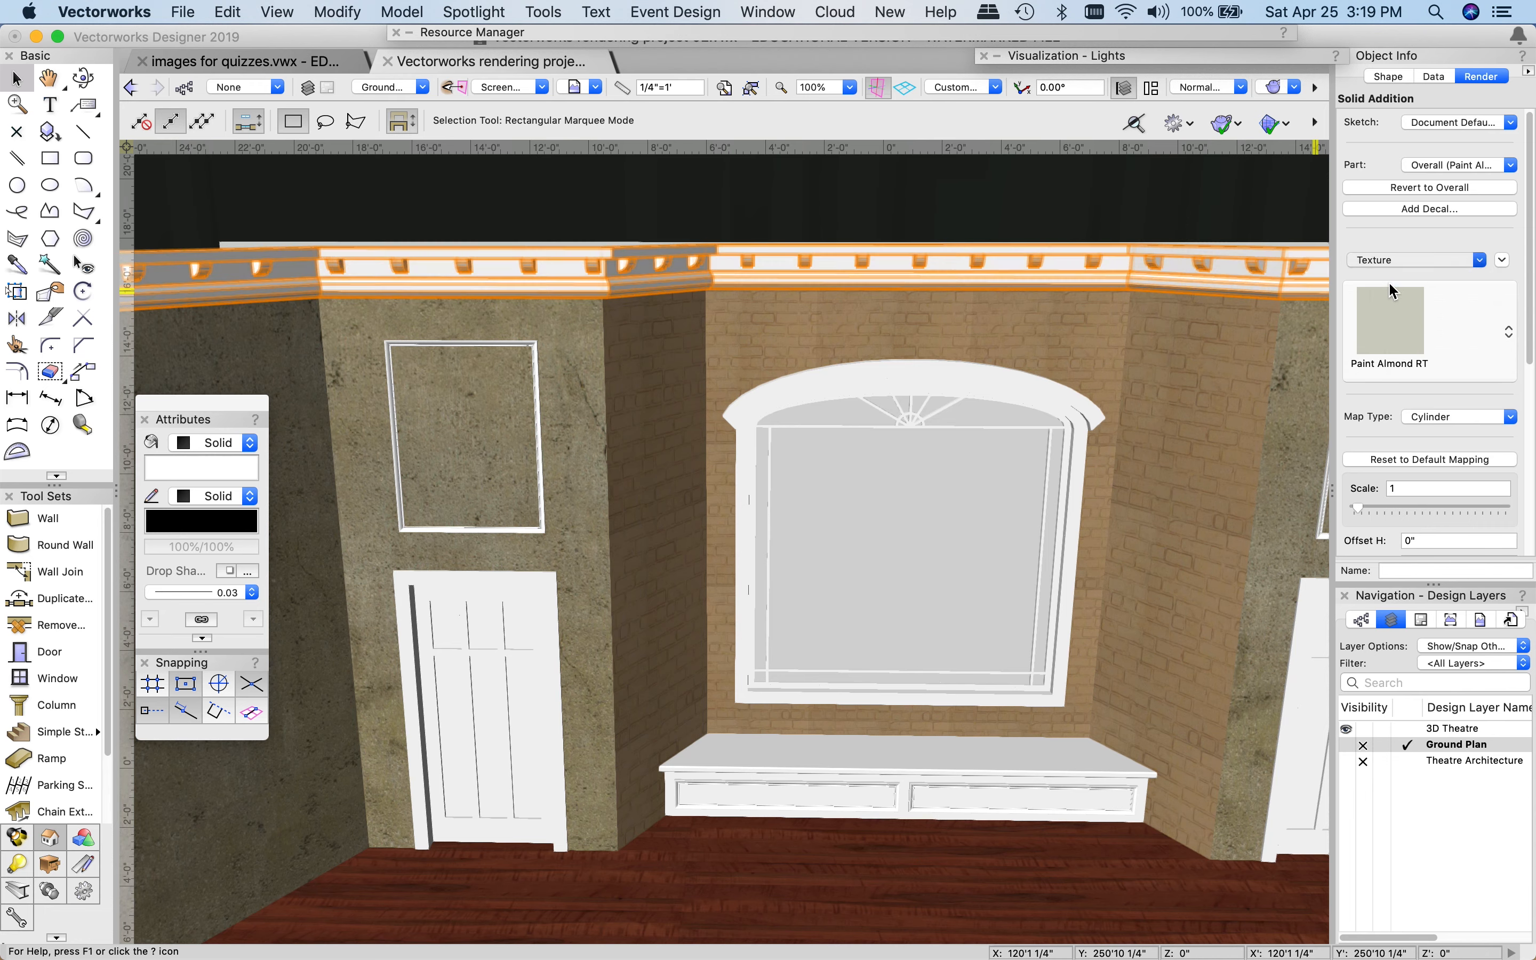
- Fill the untextured crown moulding with a solid tan colour from the active document's colour palette
click(202, 467)
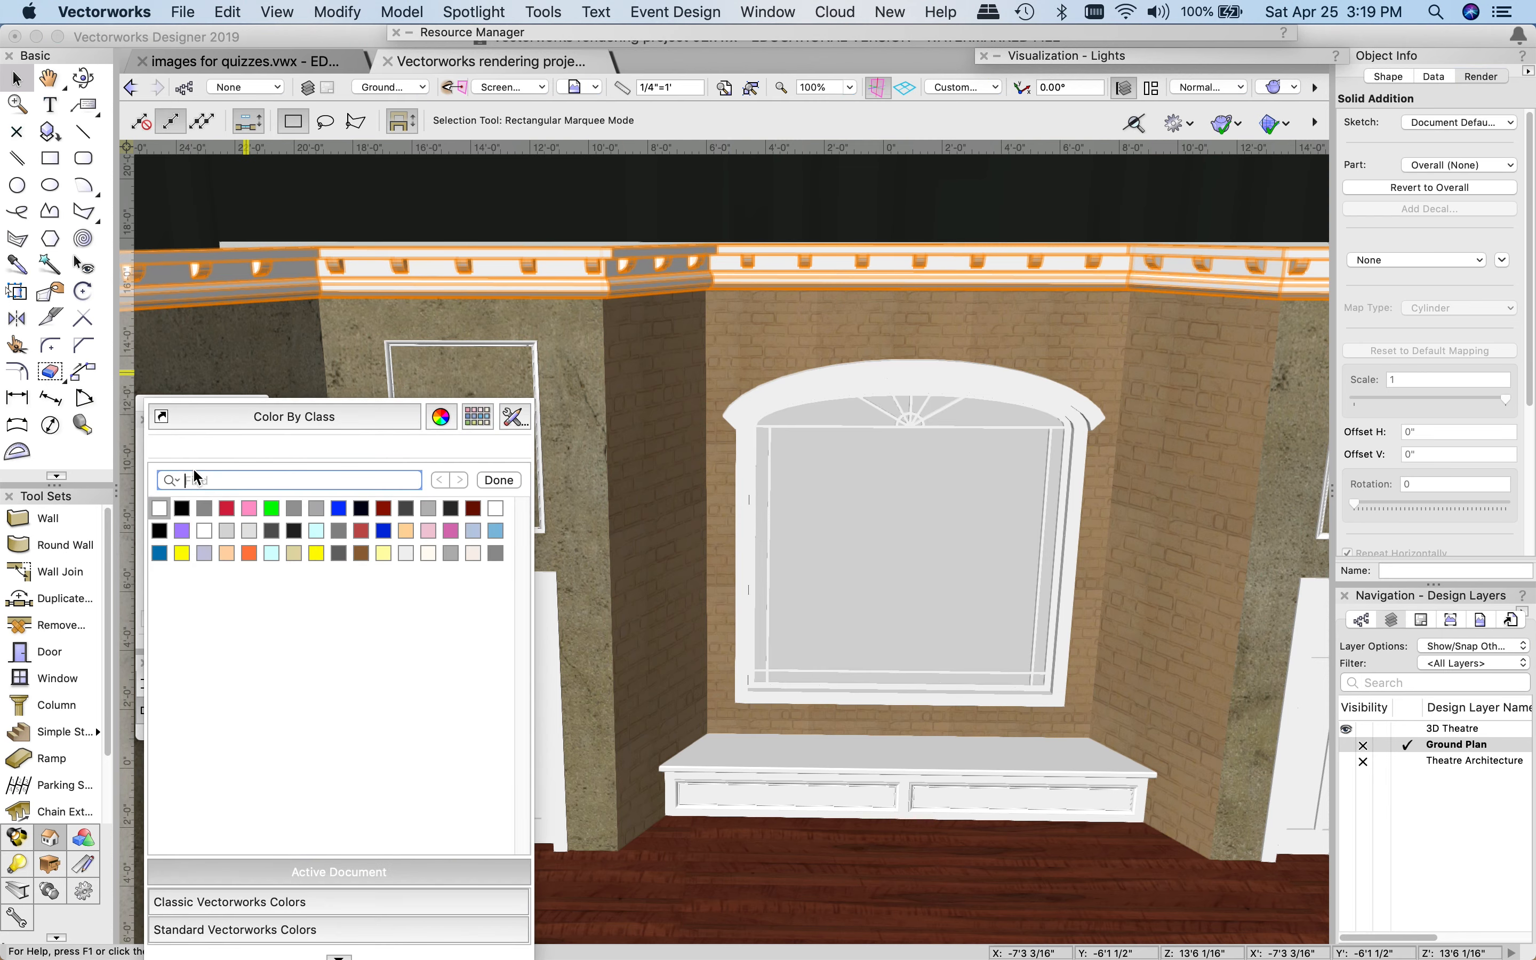
click(294, 553)
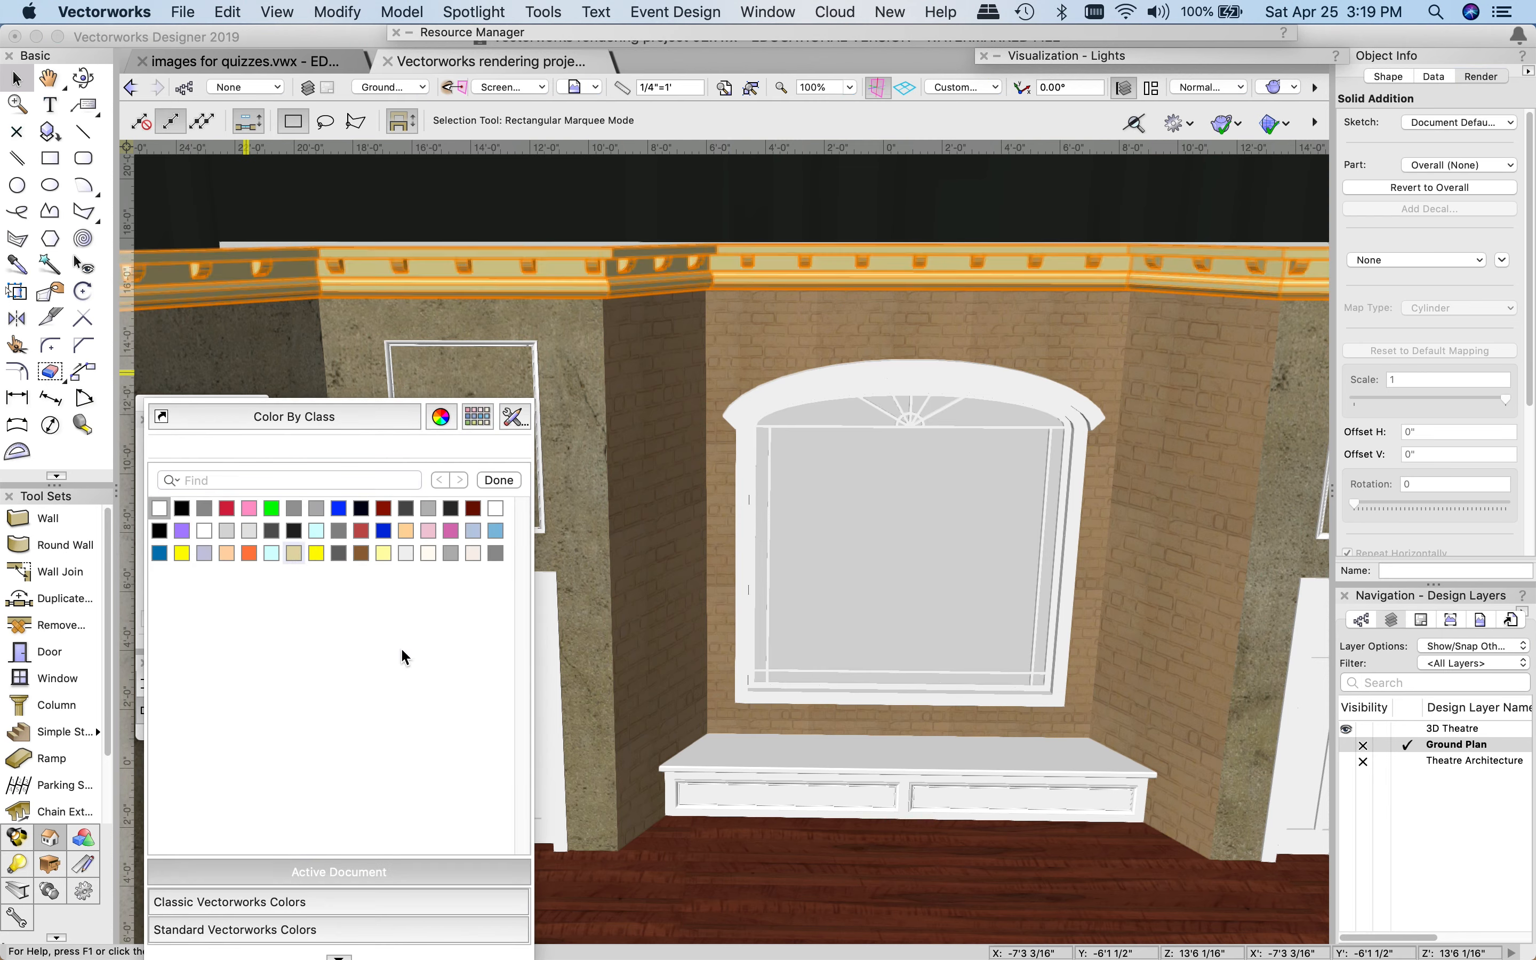
click(824, 608)
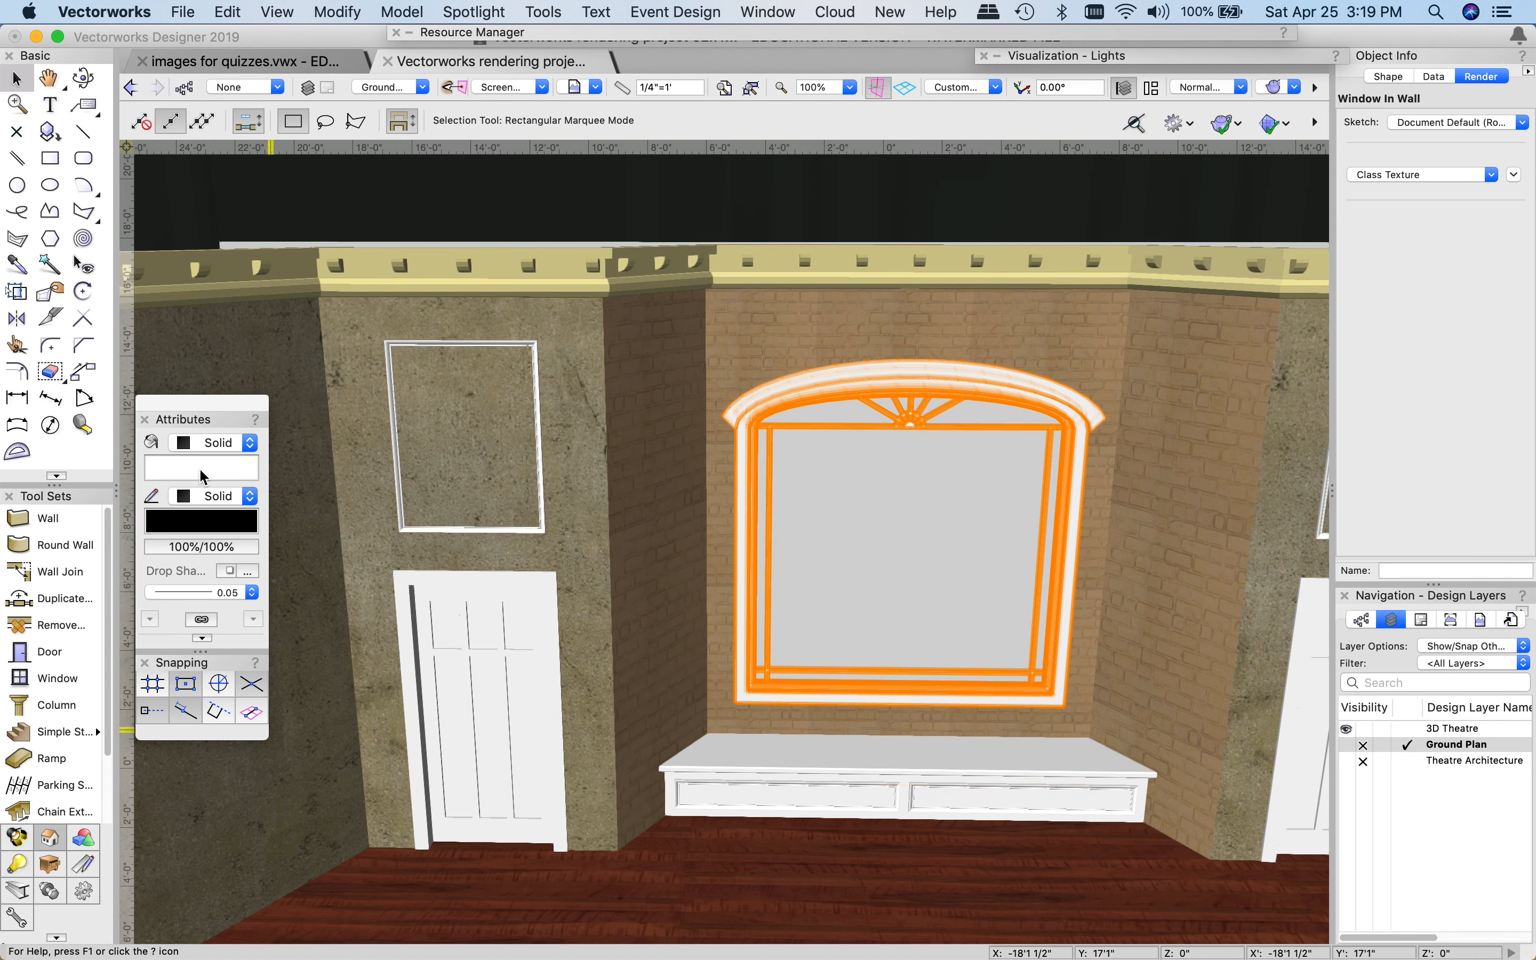
- Change the crown moulding's solid fill to a pale cream from the Standard Vectorworks Colors palette
click(234, 297)
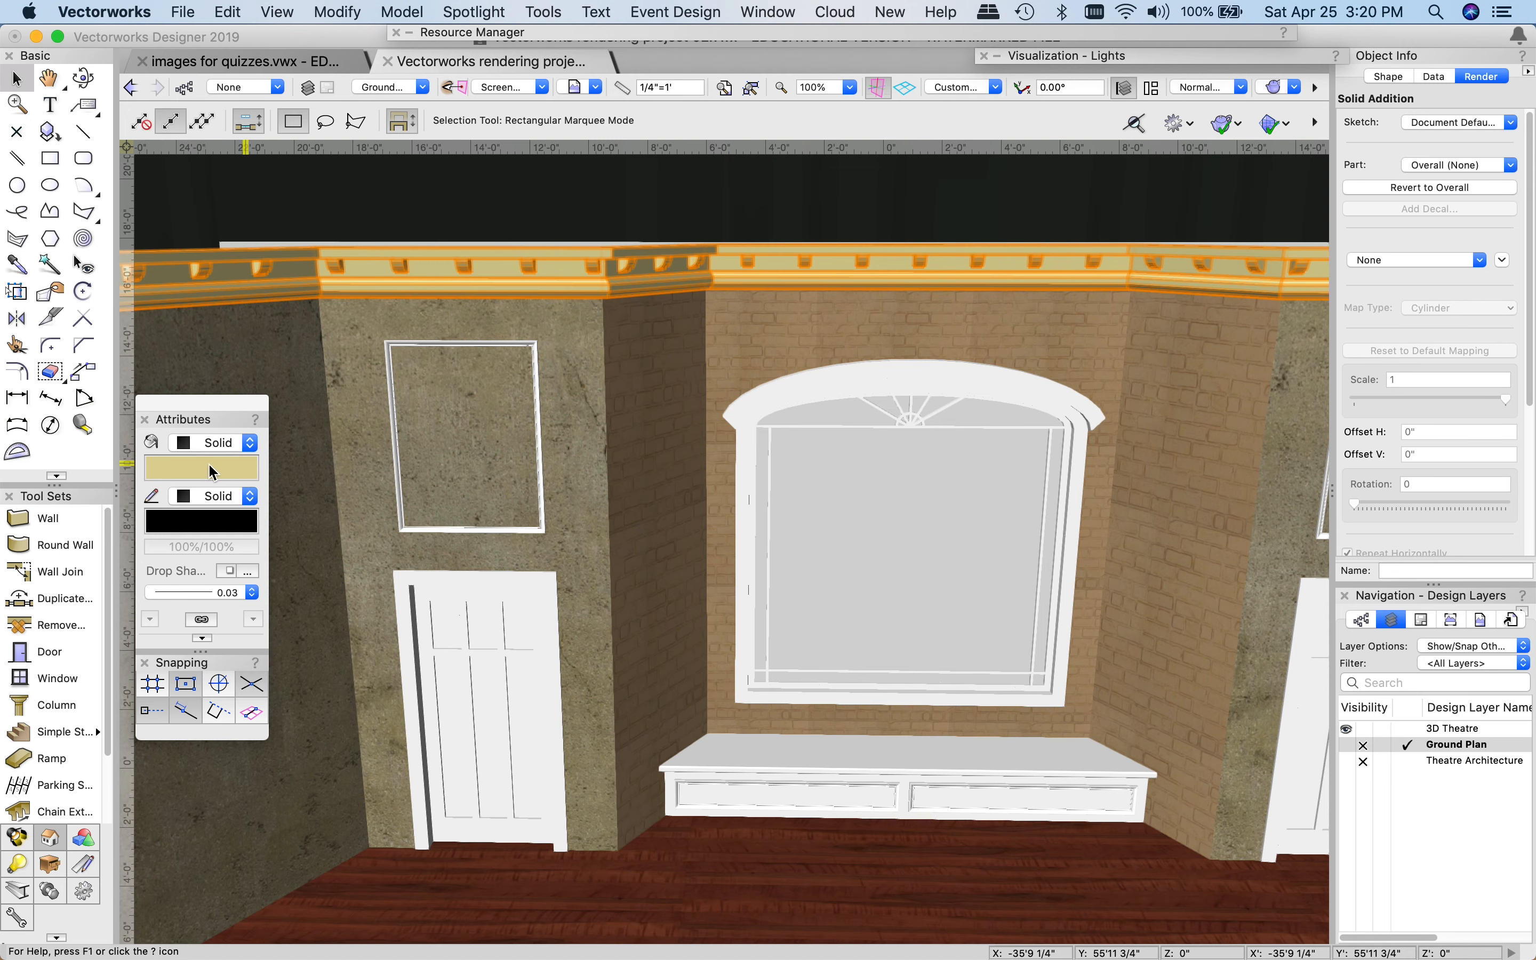
click(212, 470)
click(233, 934)
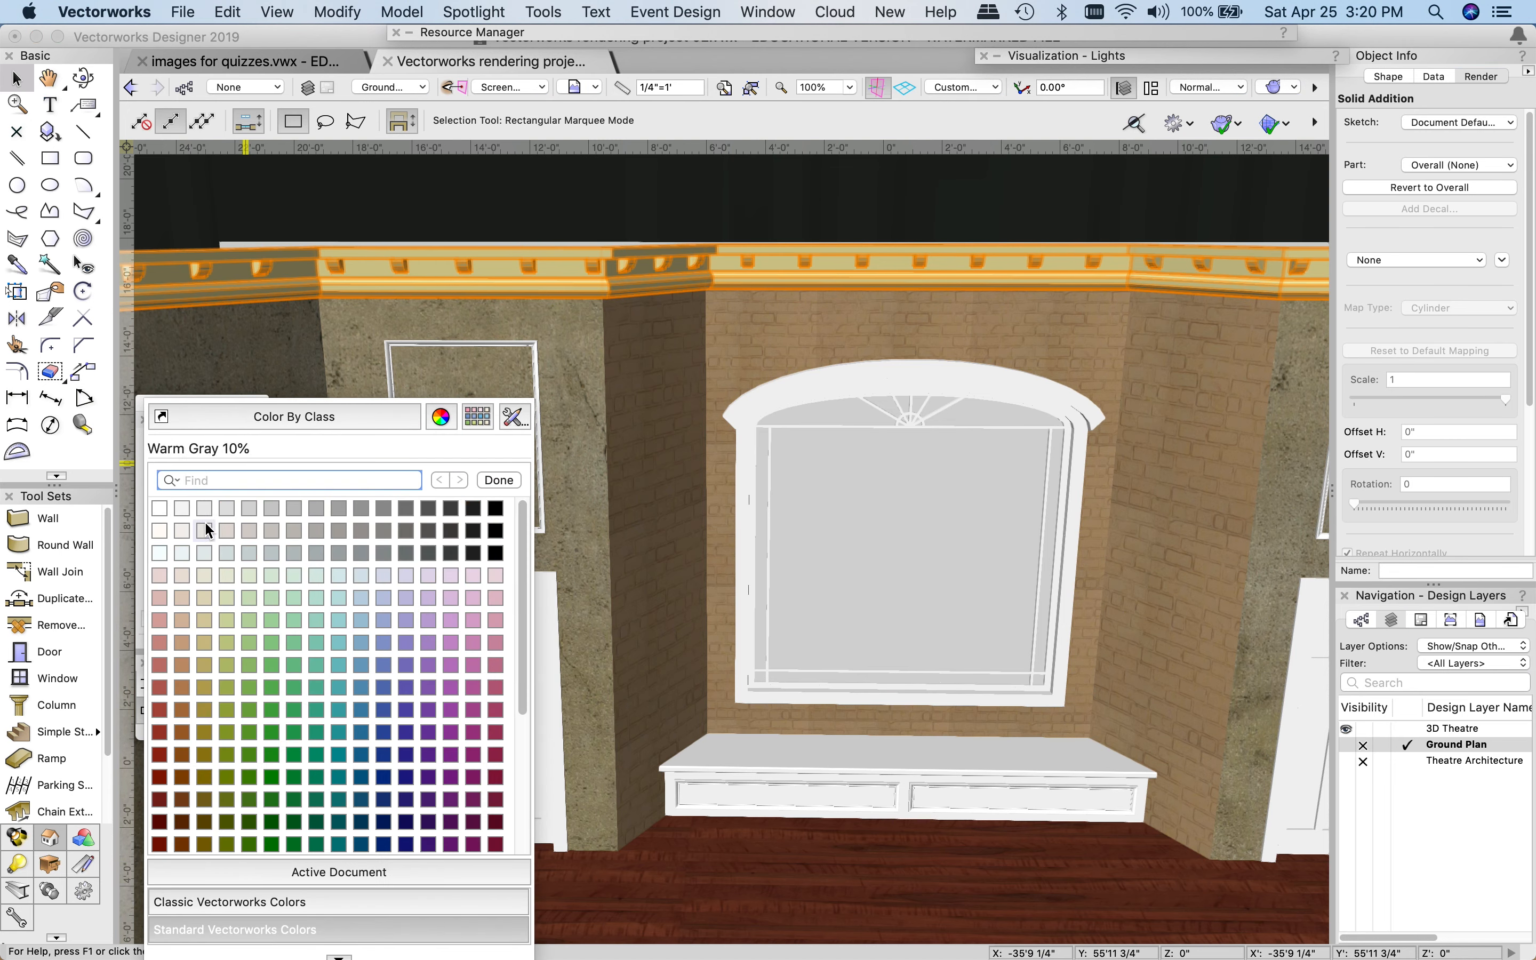
click(204, 575)
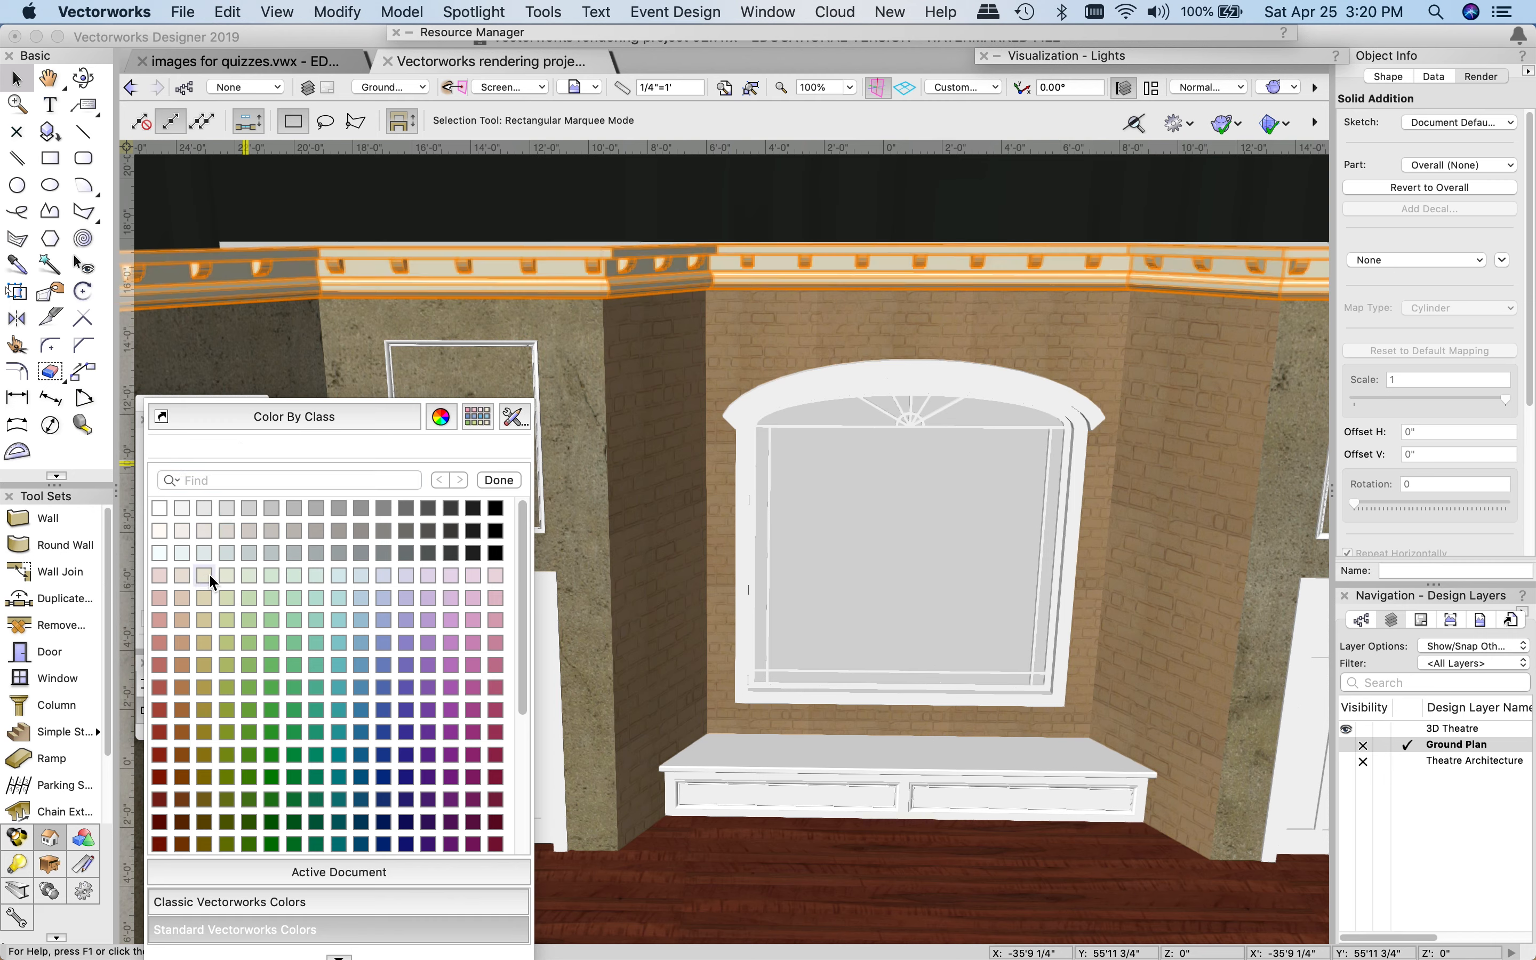
click(818, 584)
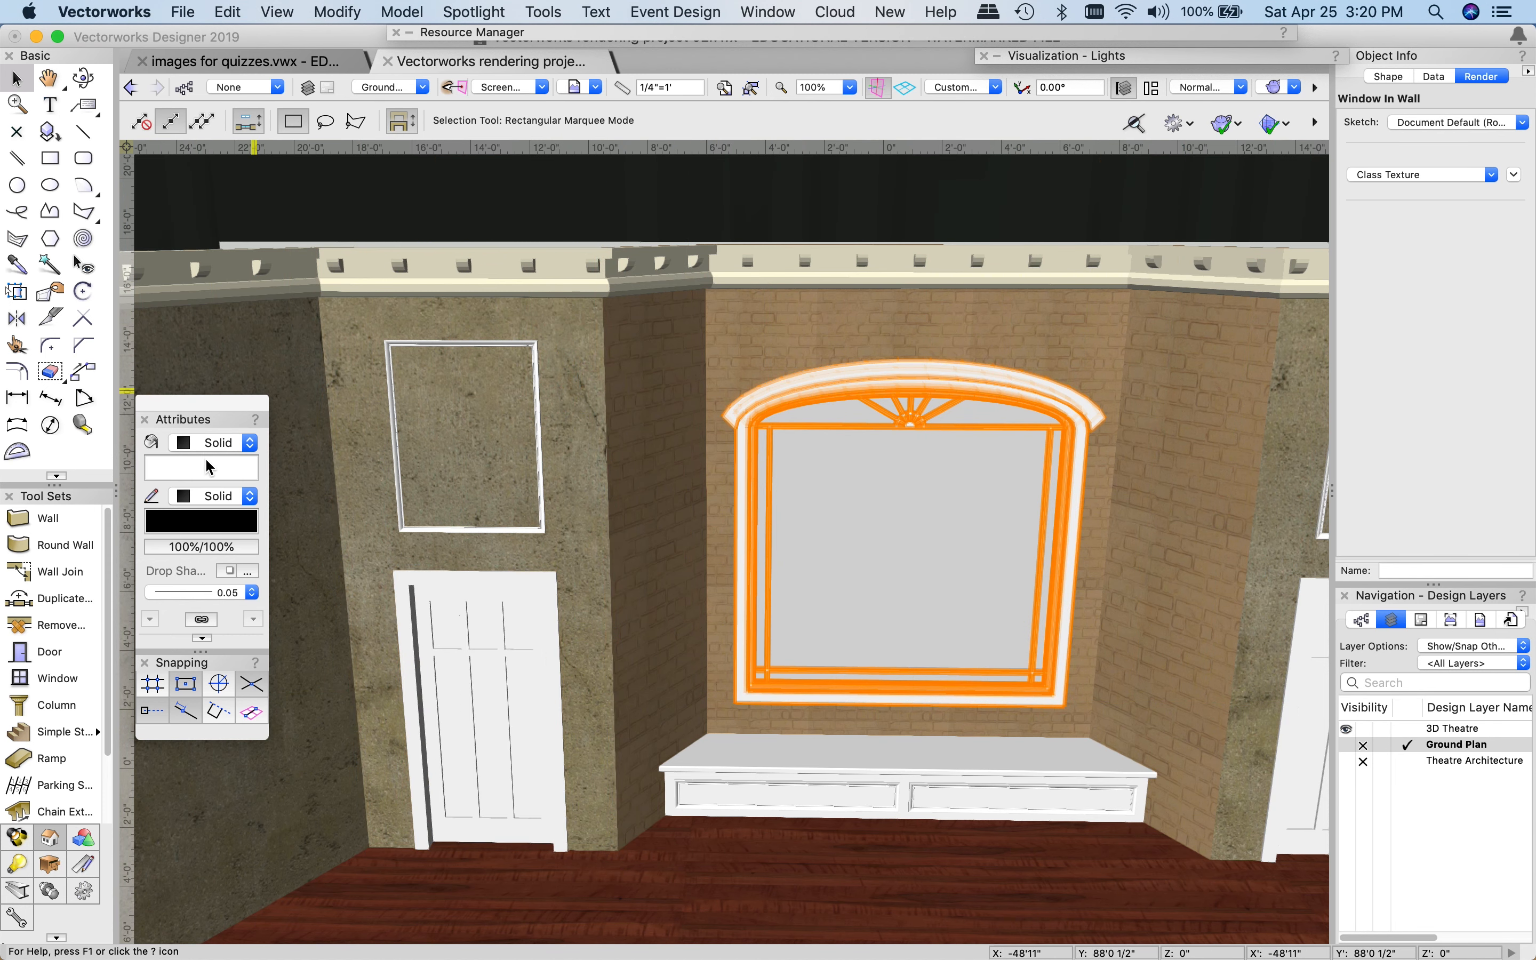
- Leave the window's fill colour as it is and switch the crown moulding back to its Paint Almond RT texture
click(184, 470)
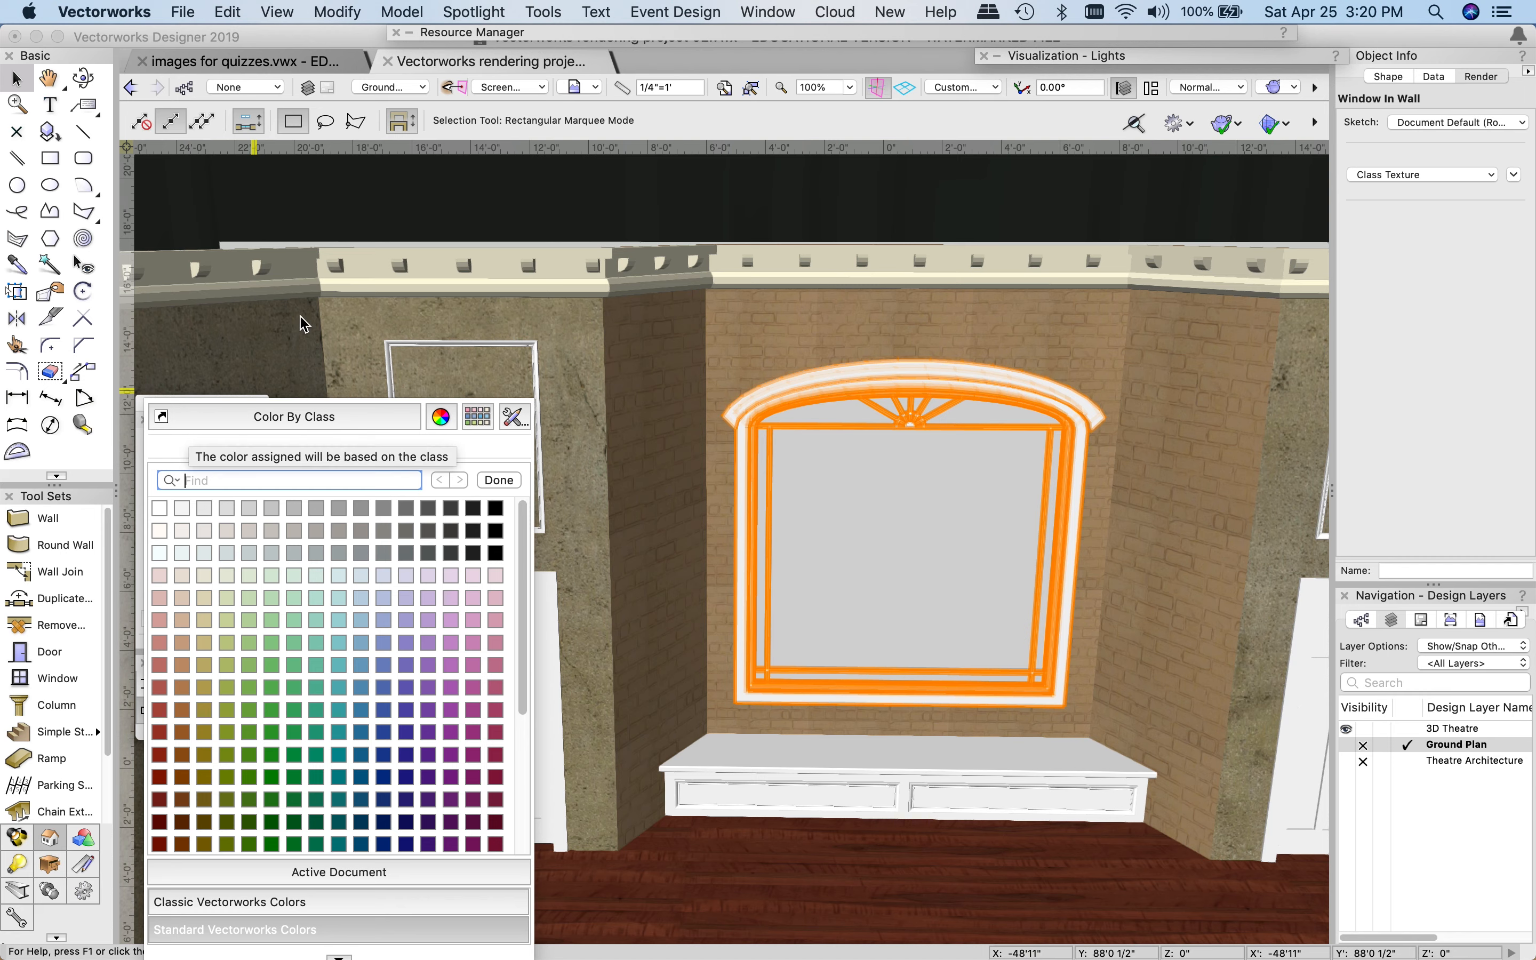
click(386, 274)
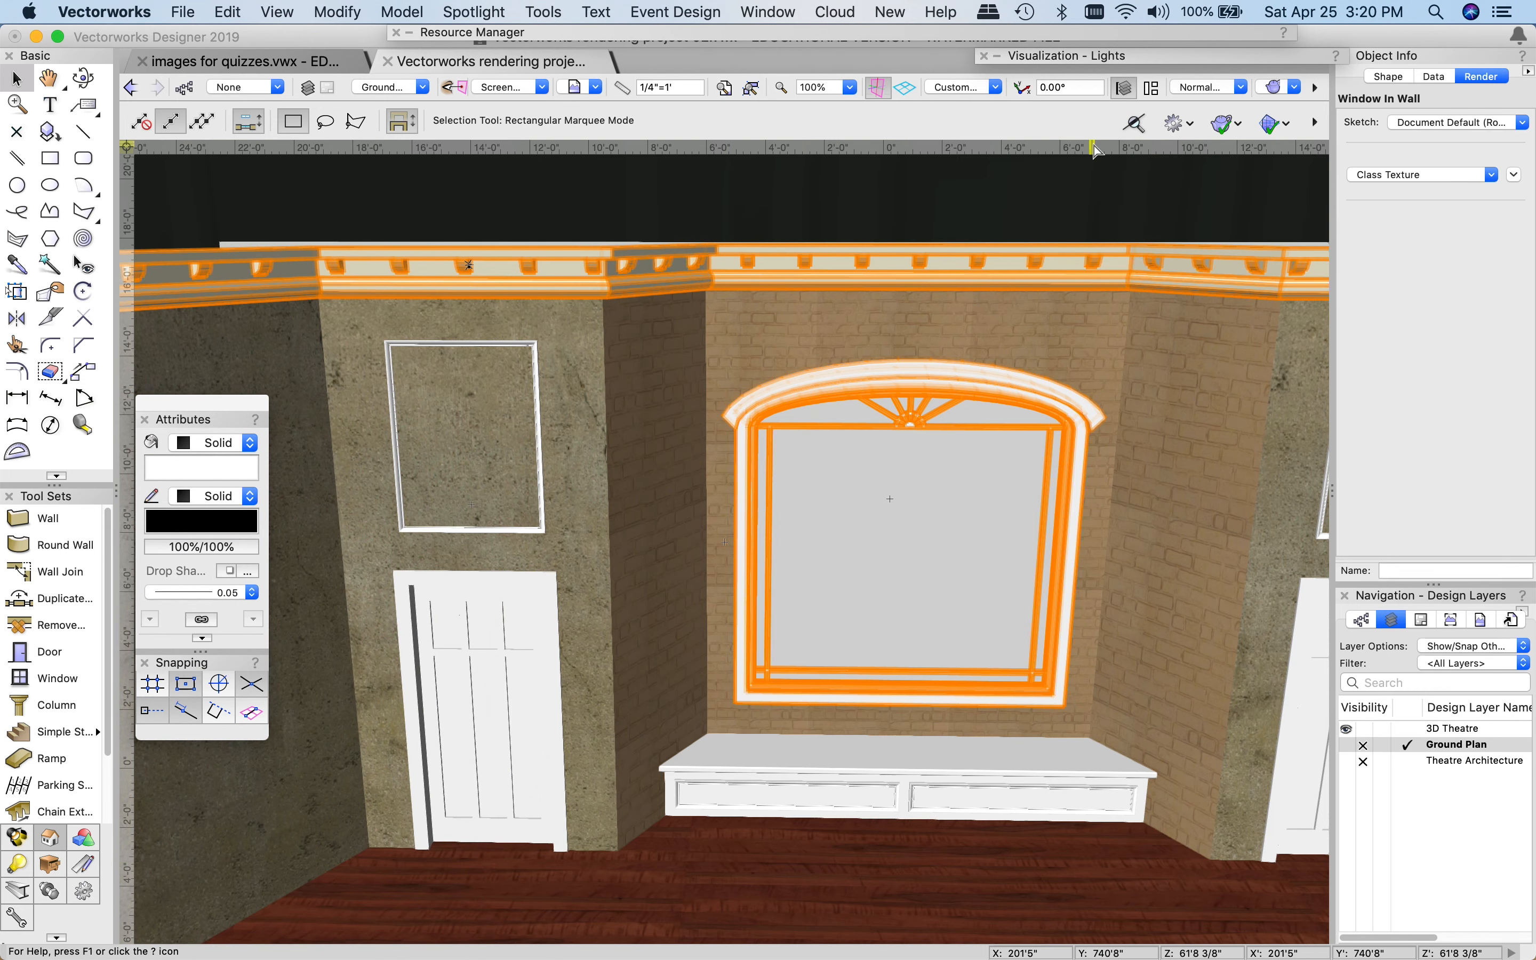
click(719, 280)
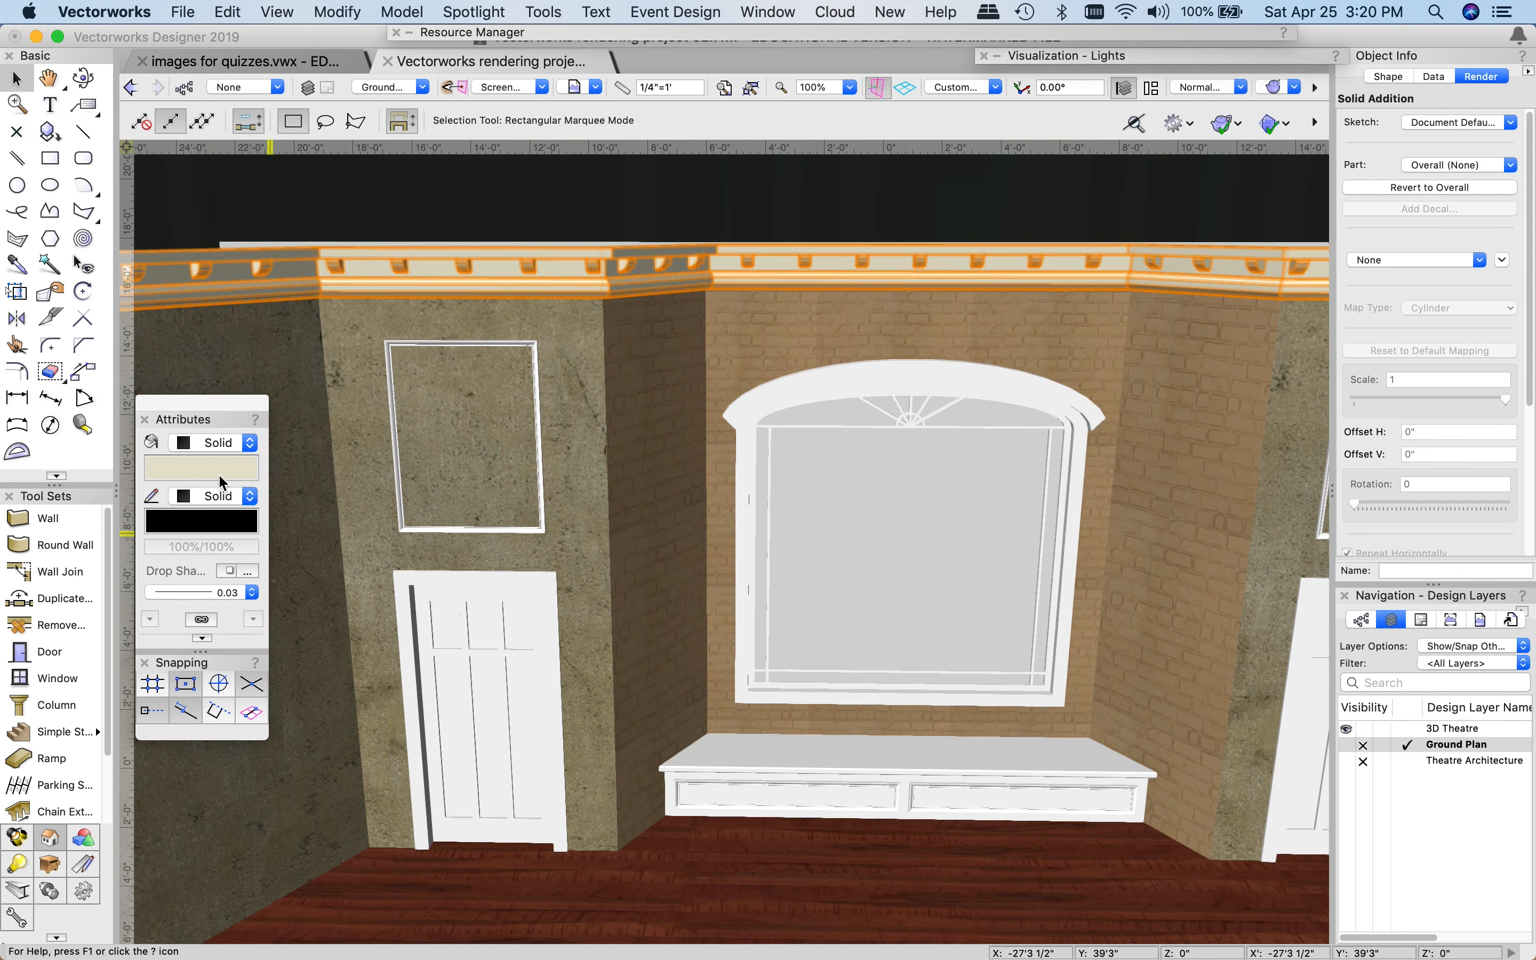
click(1417, 261)
click(1400, 310)
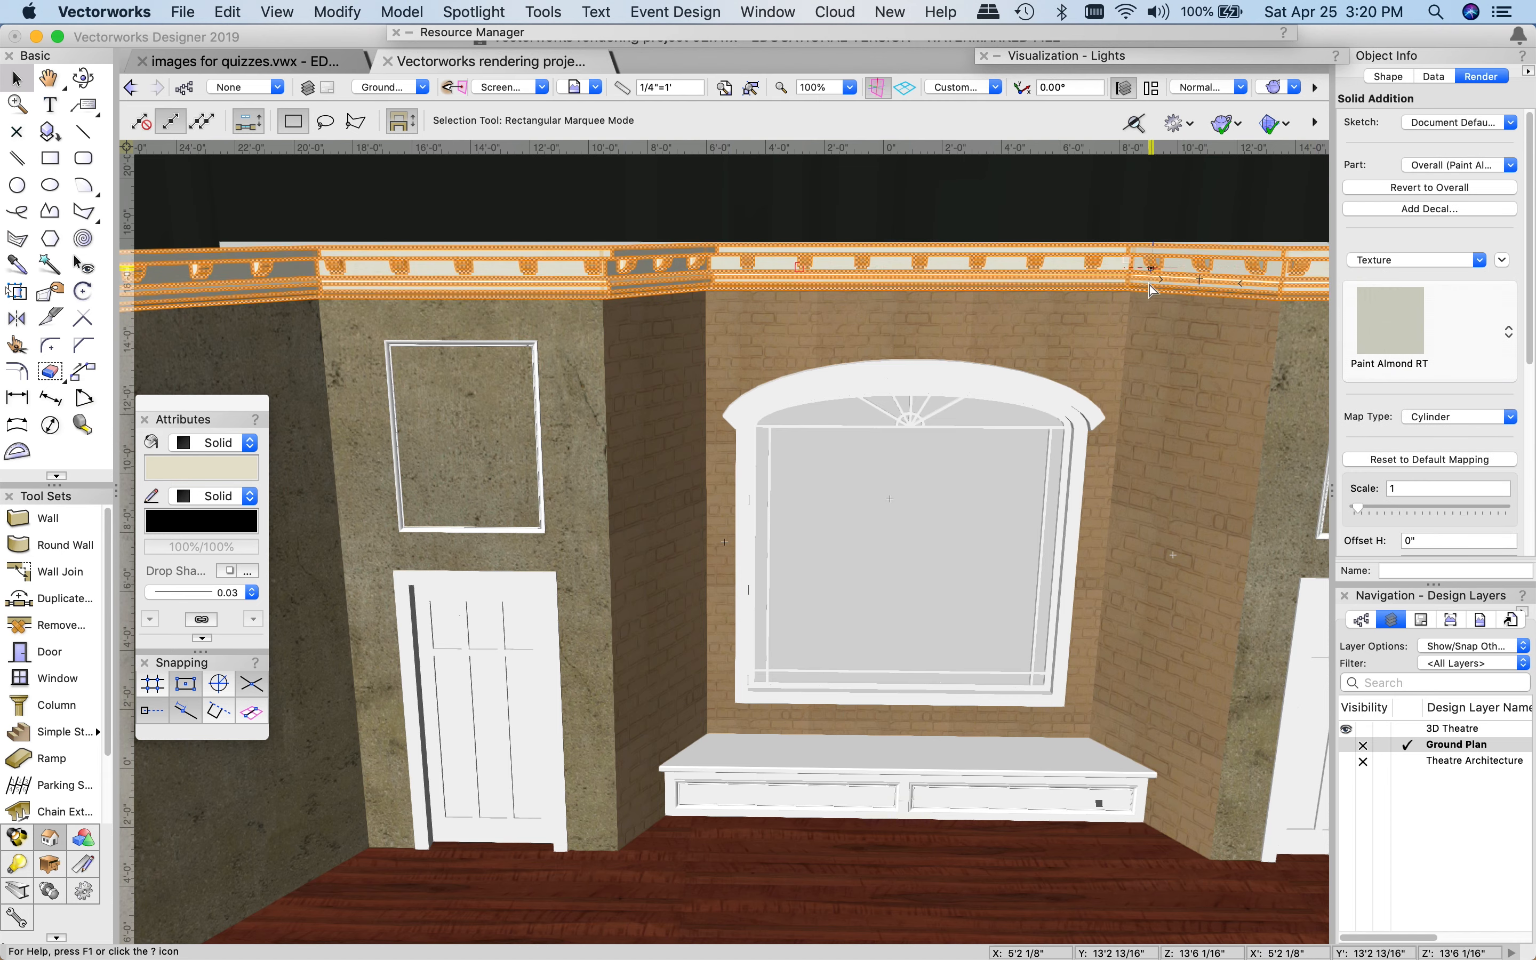
click(946, 861)
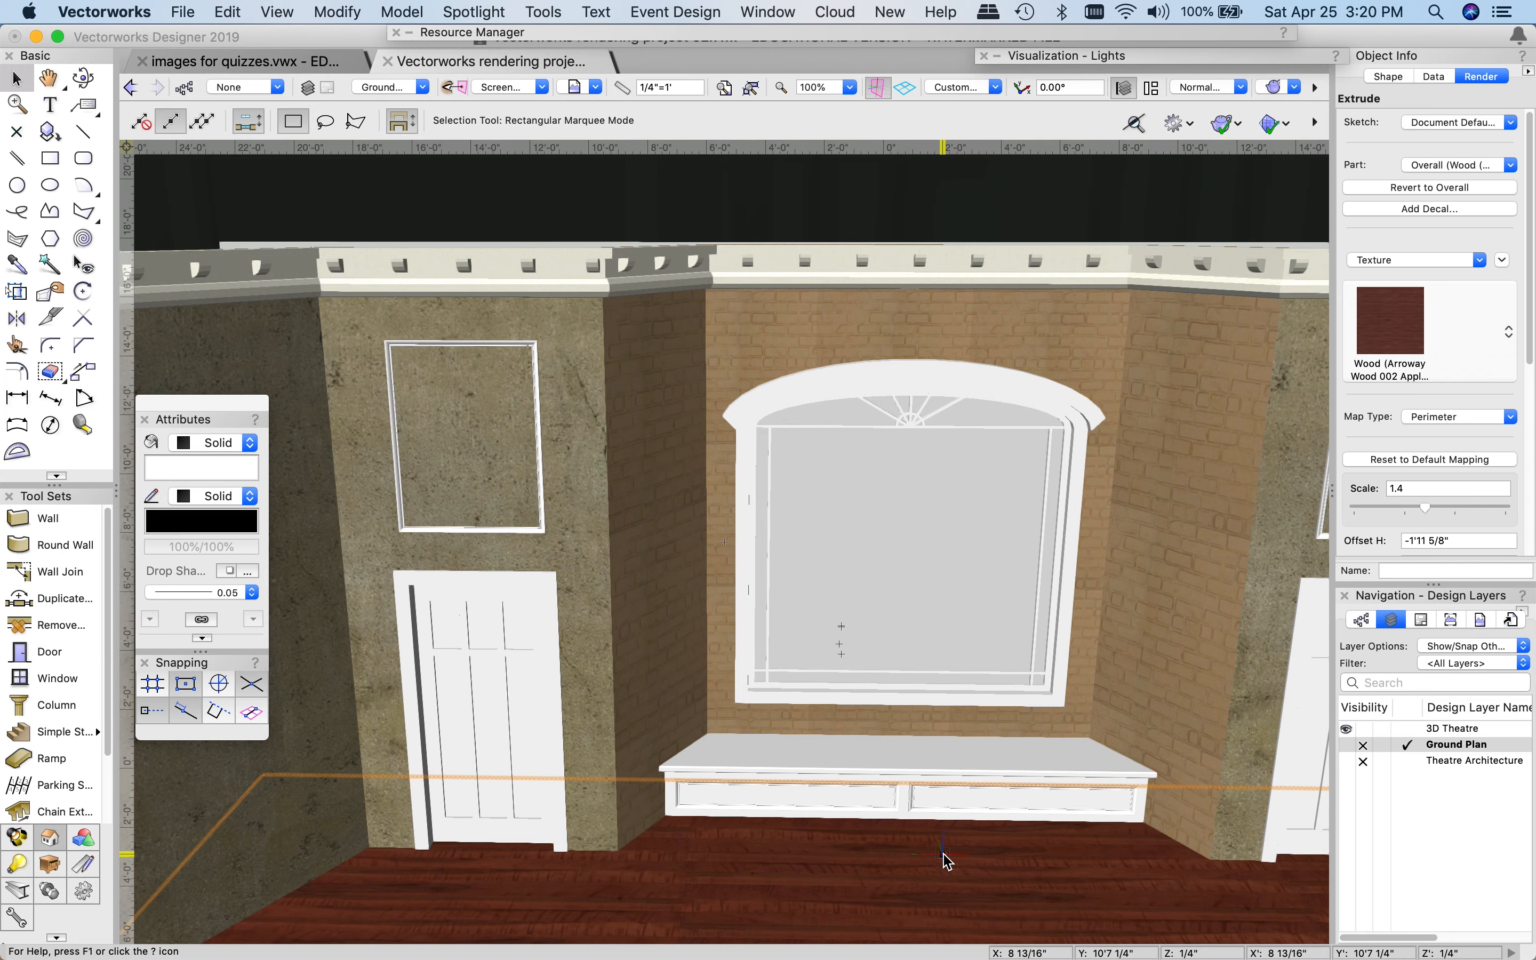
- Apply Paint Almond RT to both rectangular extrude-along-path frames on the plaster walls above the doors
middle_drag(1041, 861, 936, 770)
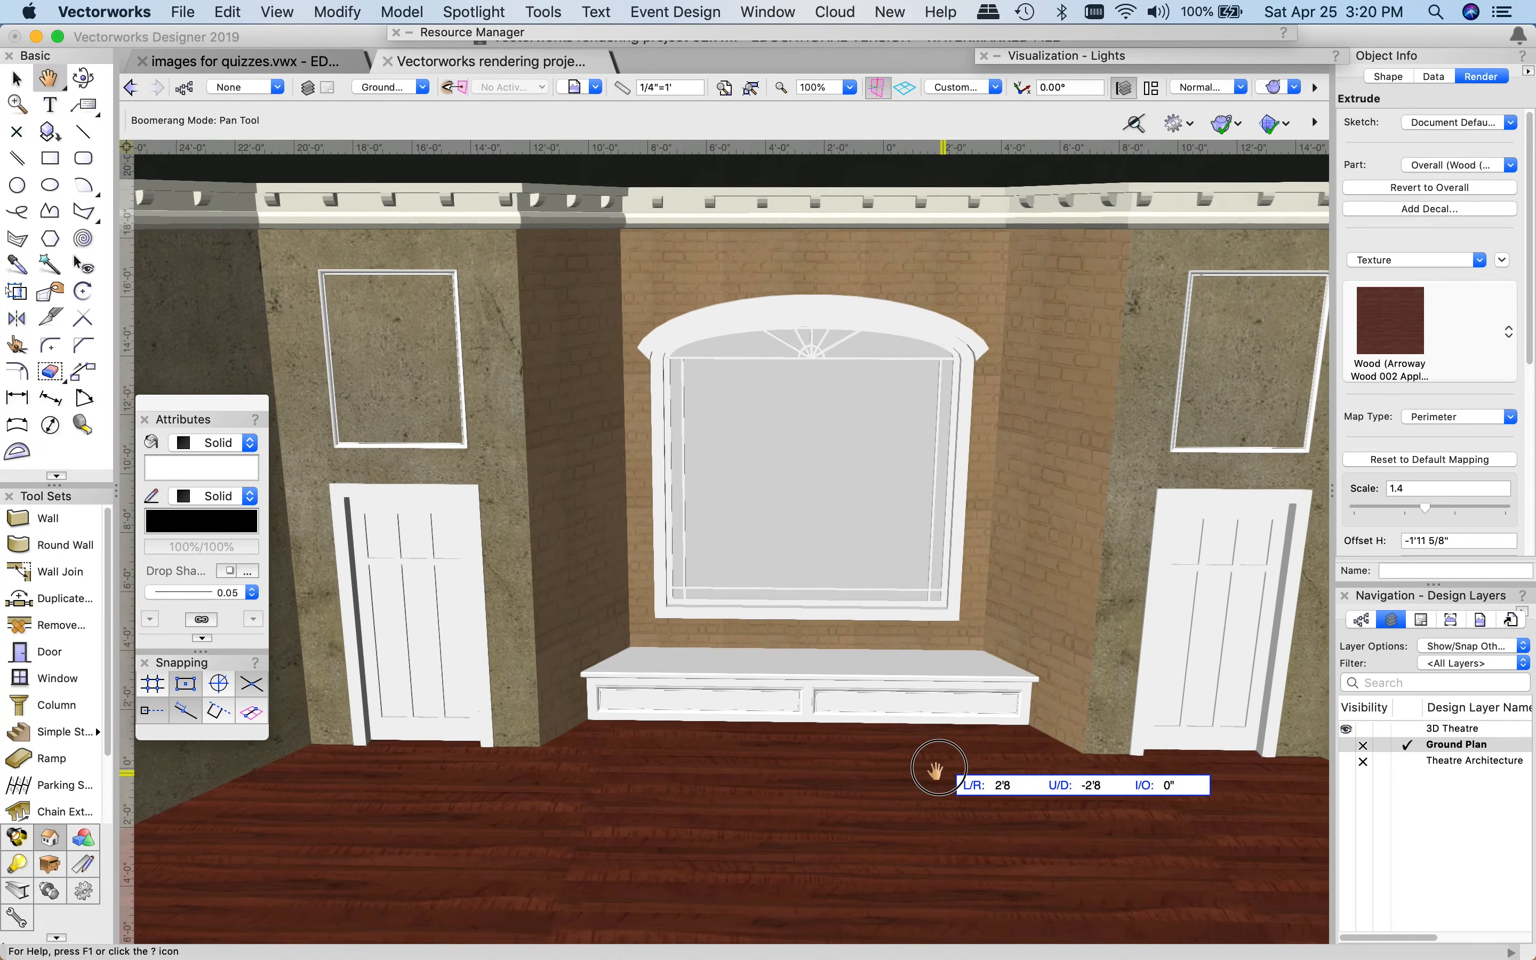
click(455, 317)
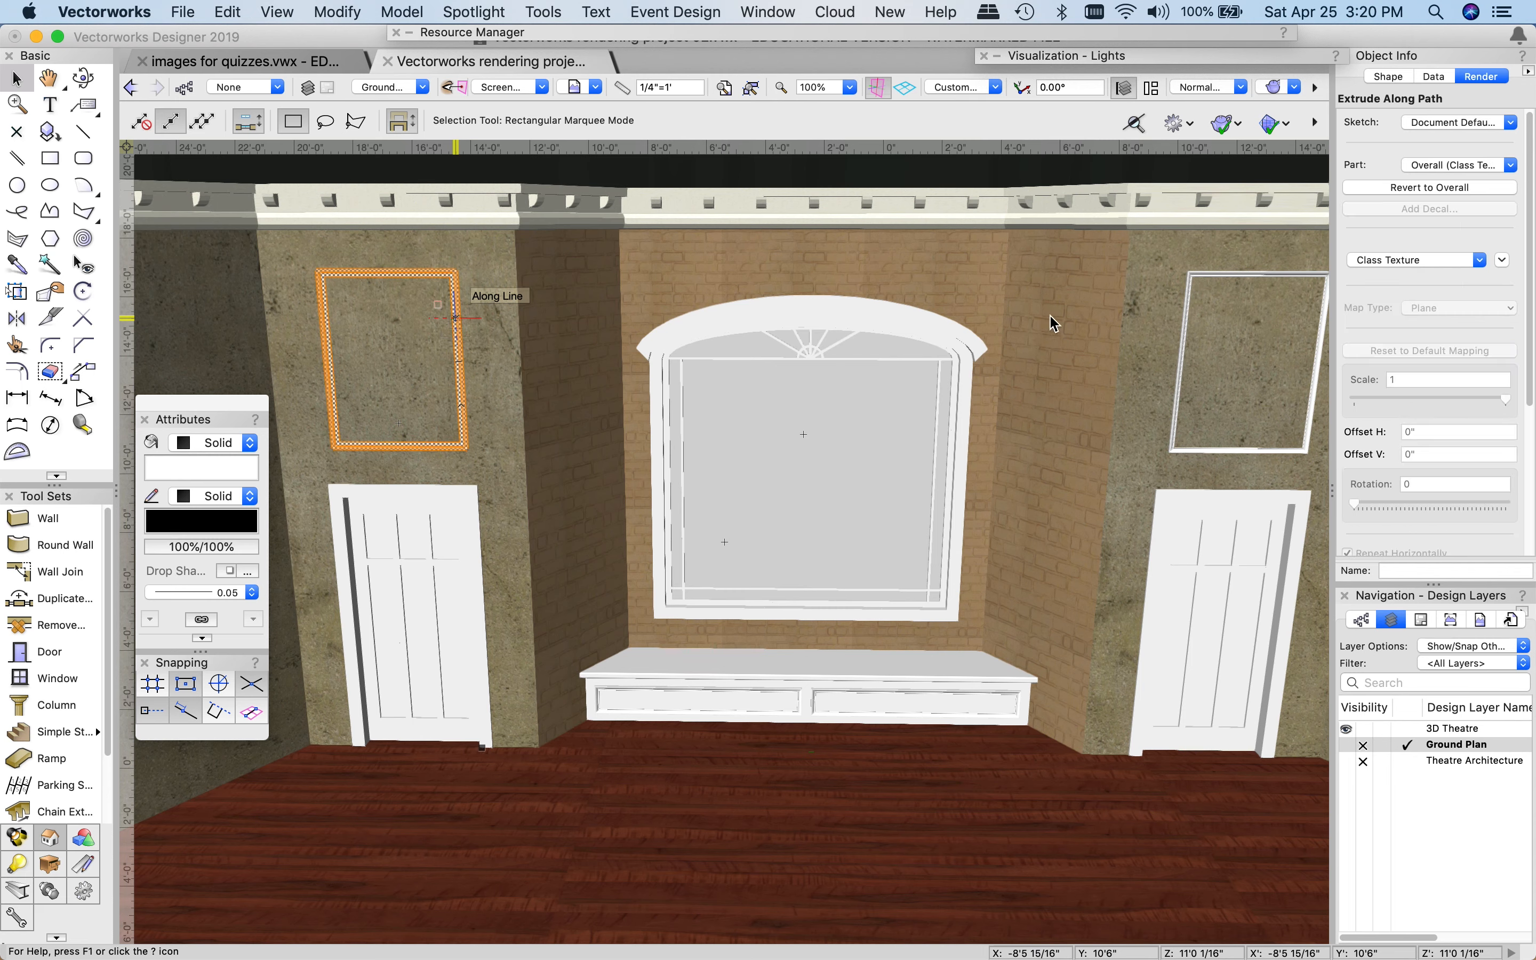
shift+click(1187, 332)
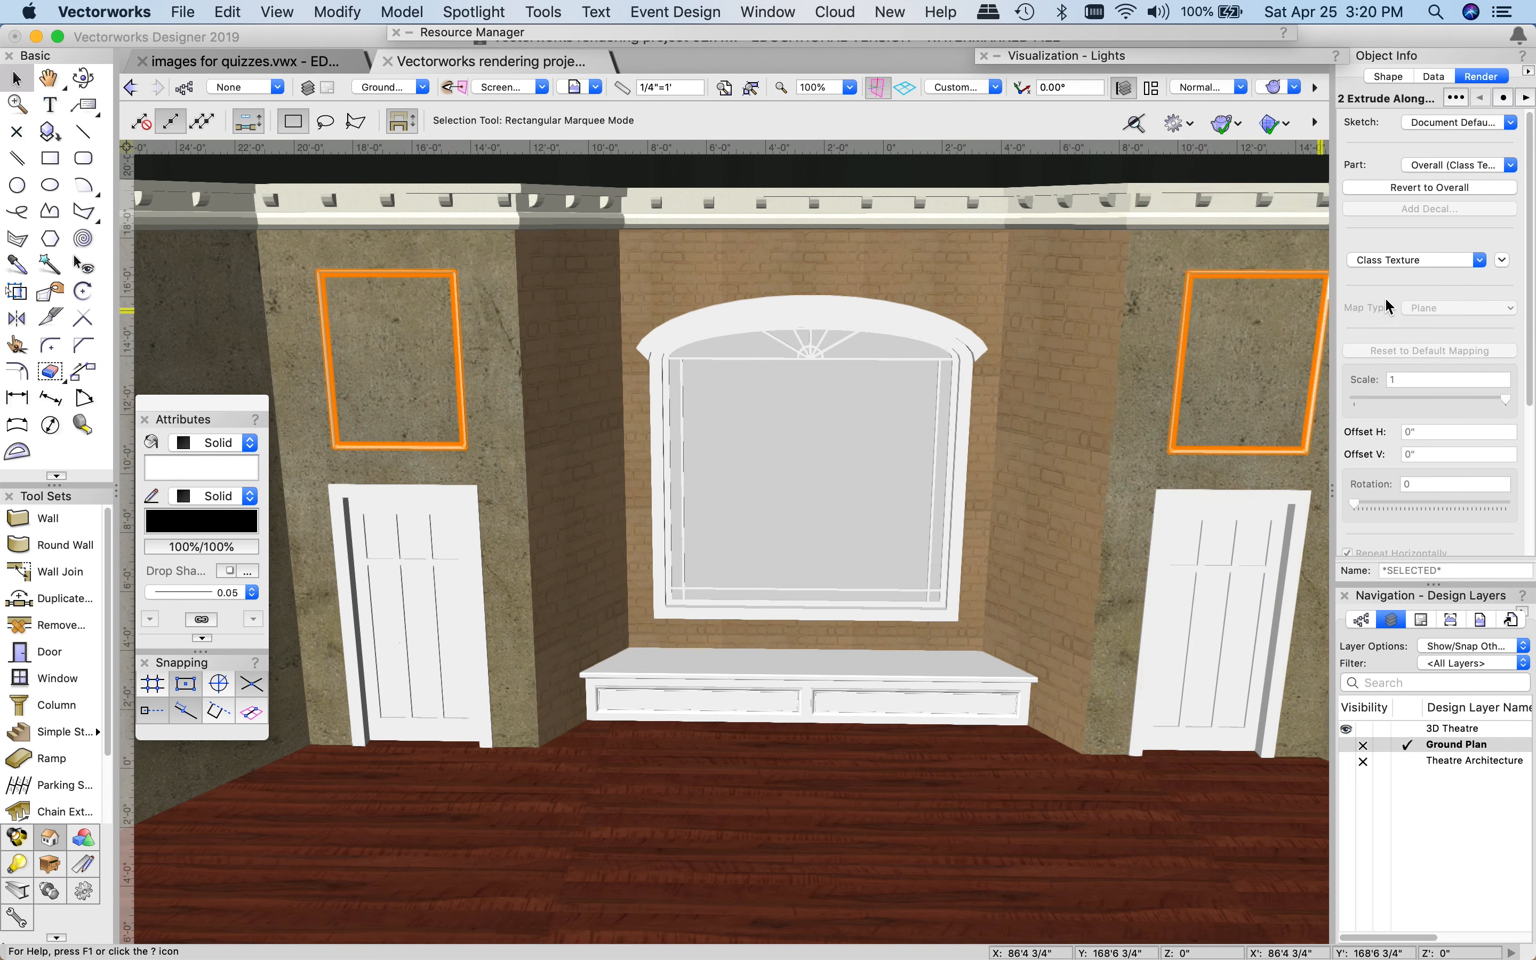
click(1385, 260)
click(1390, 302)
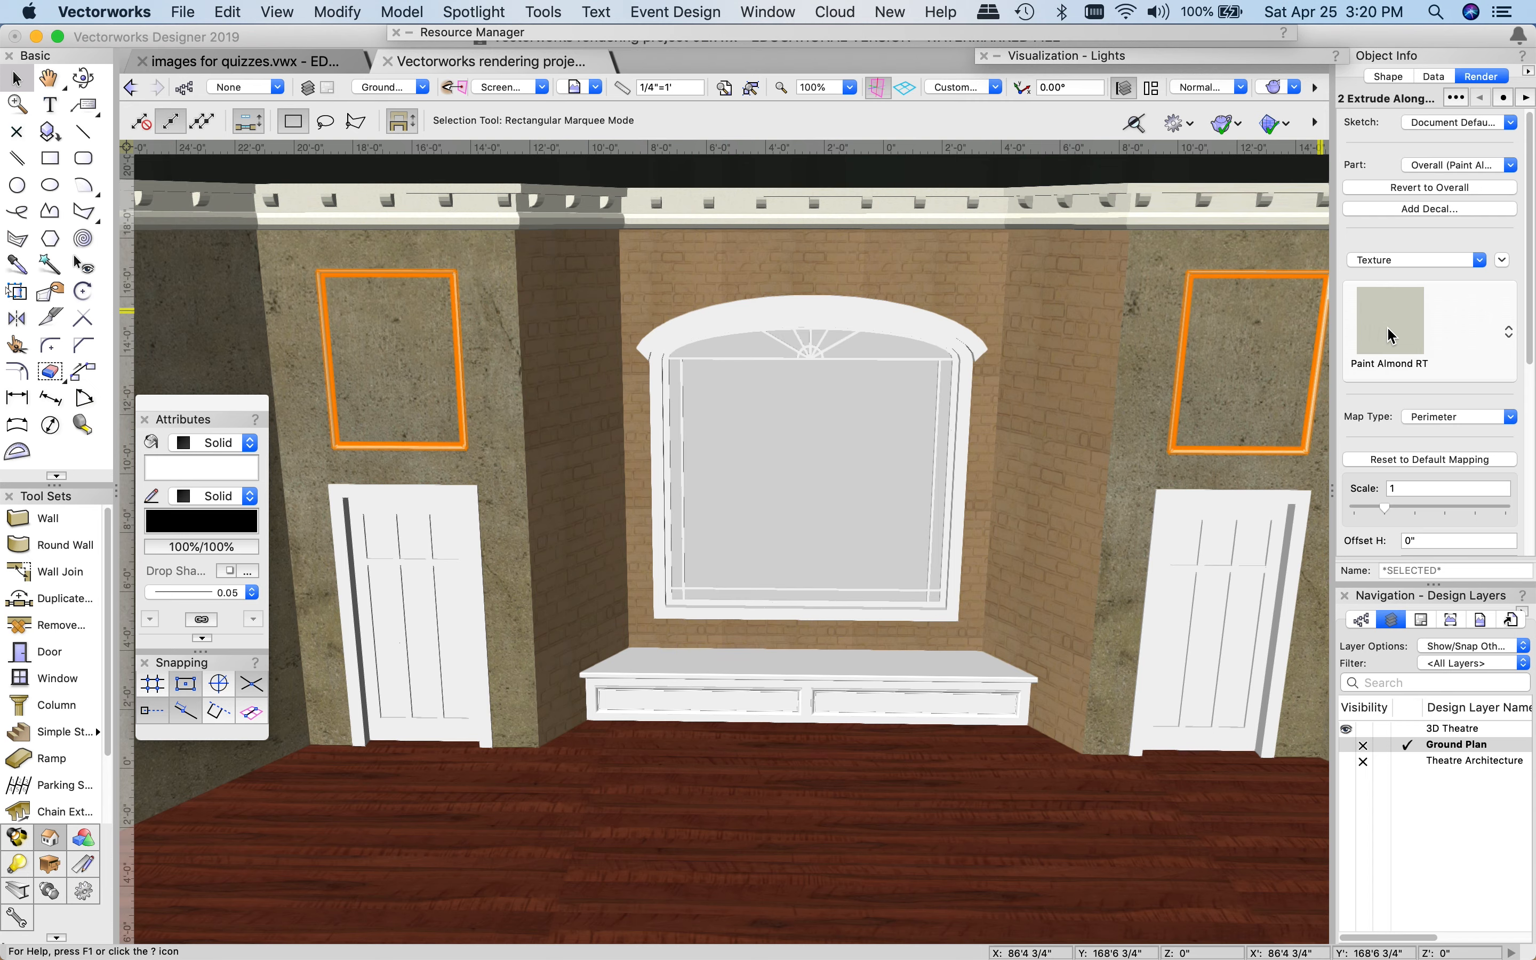
click(1388, 330)
click(1390, 335)
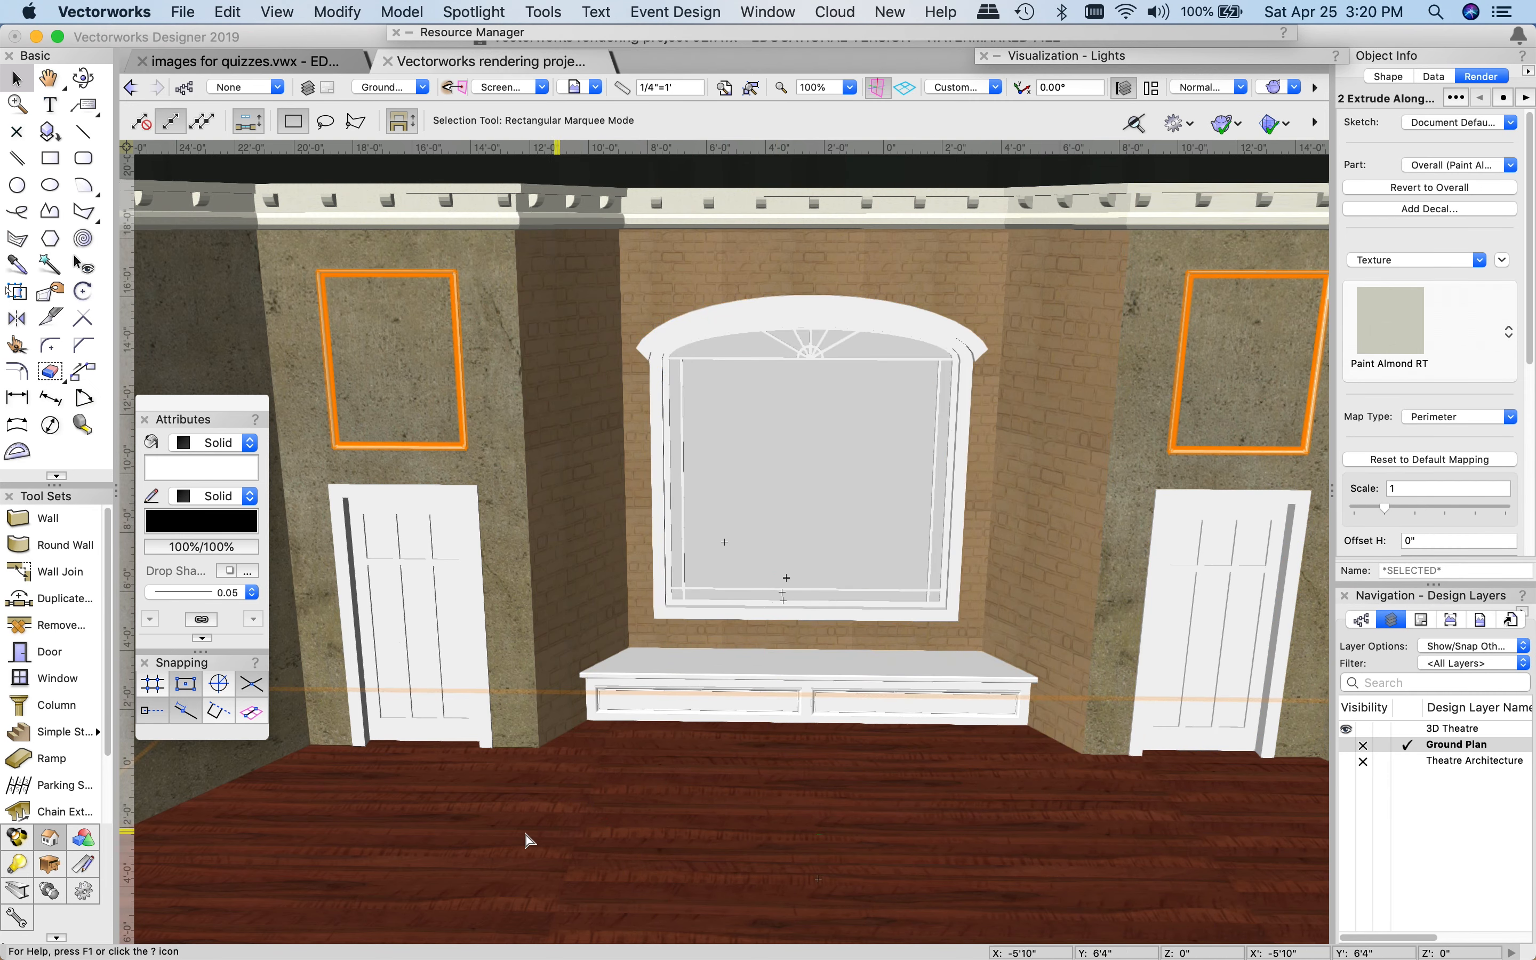
- Switch the filleted top of the window seat from its class texture to its own texture
scroll(654, 799, down, 3)
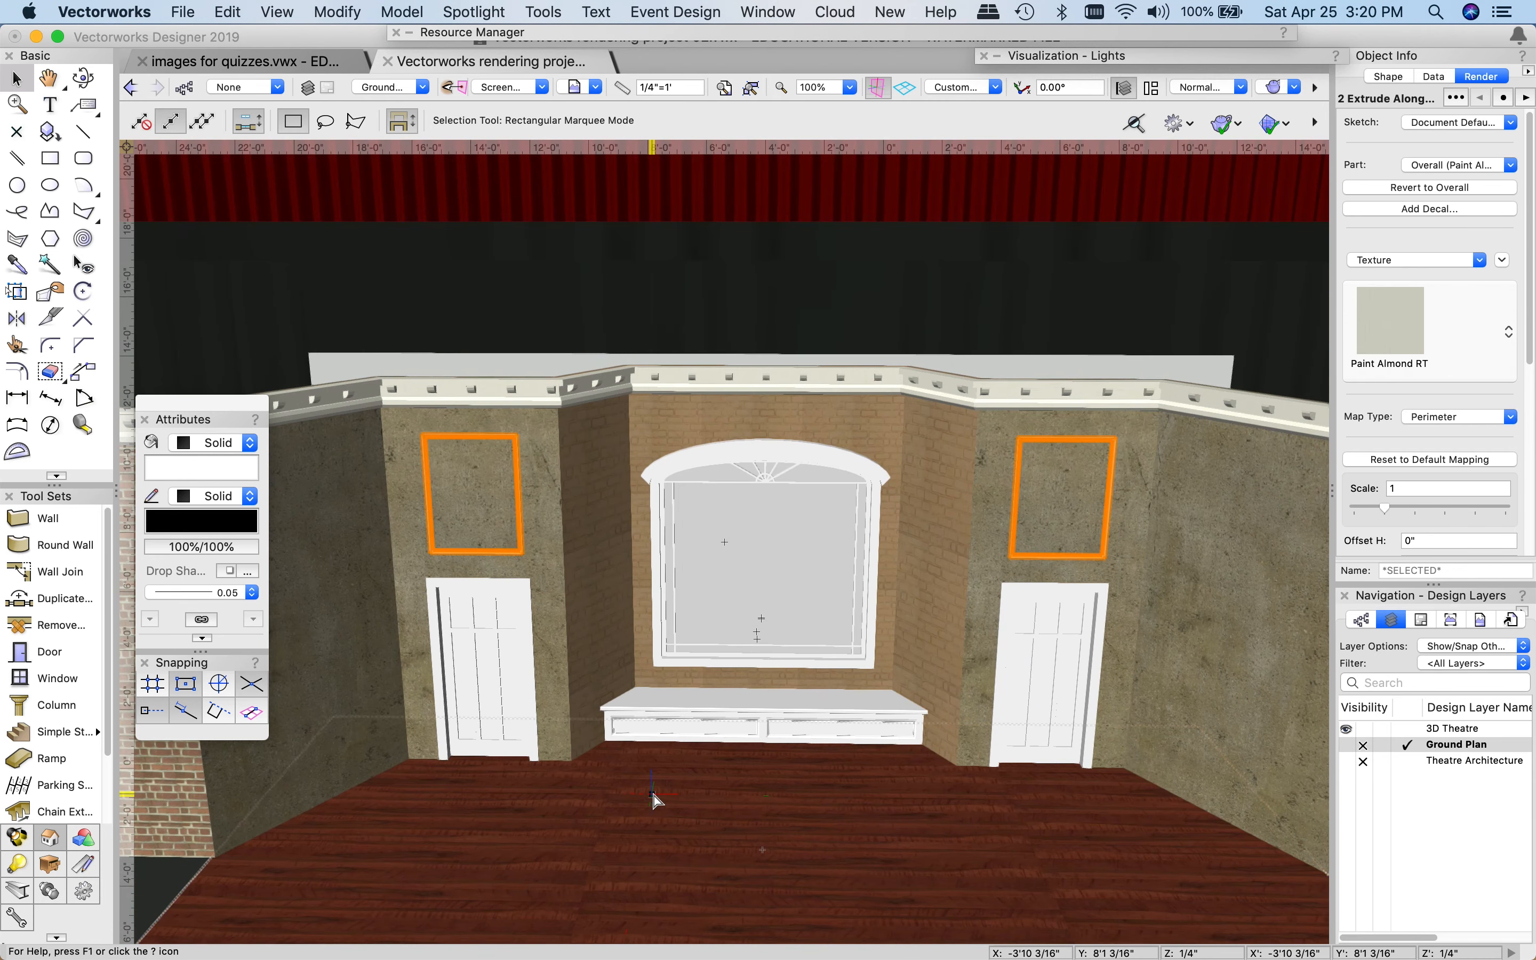
scroll(734, 899, up, 5)
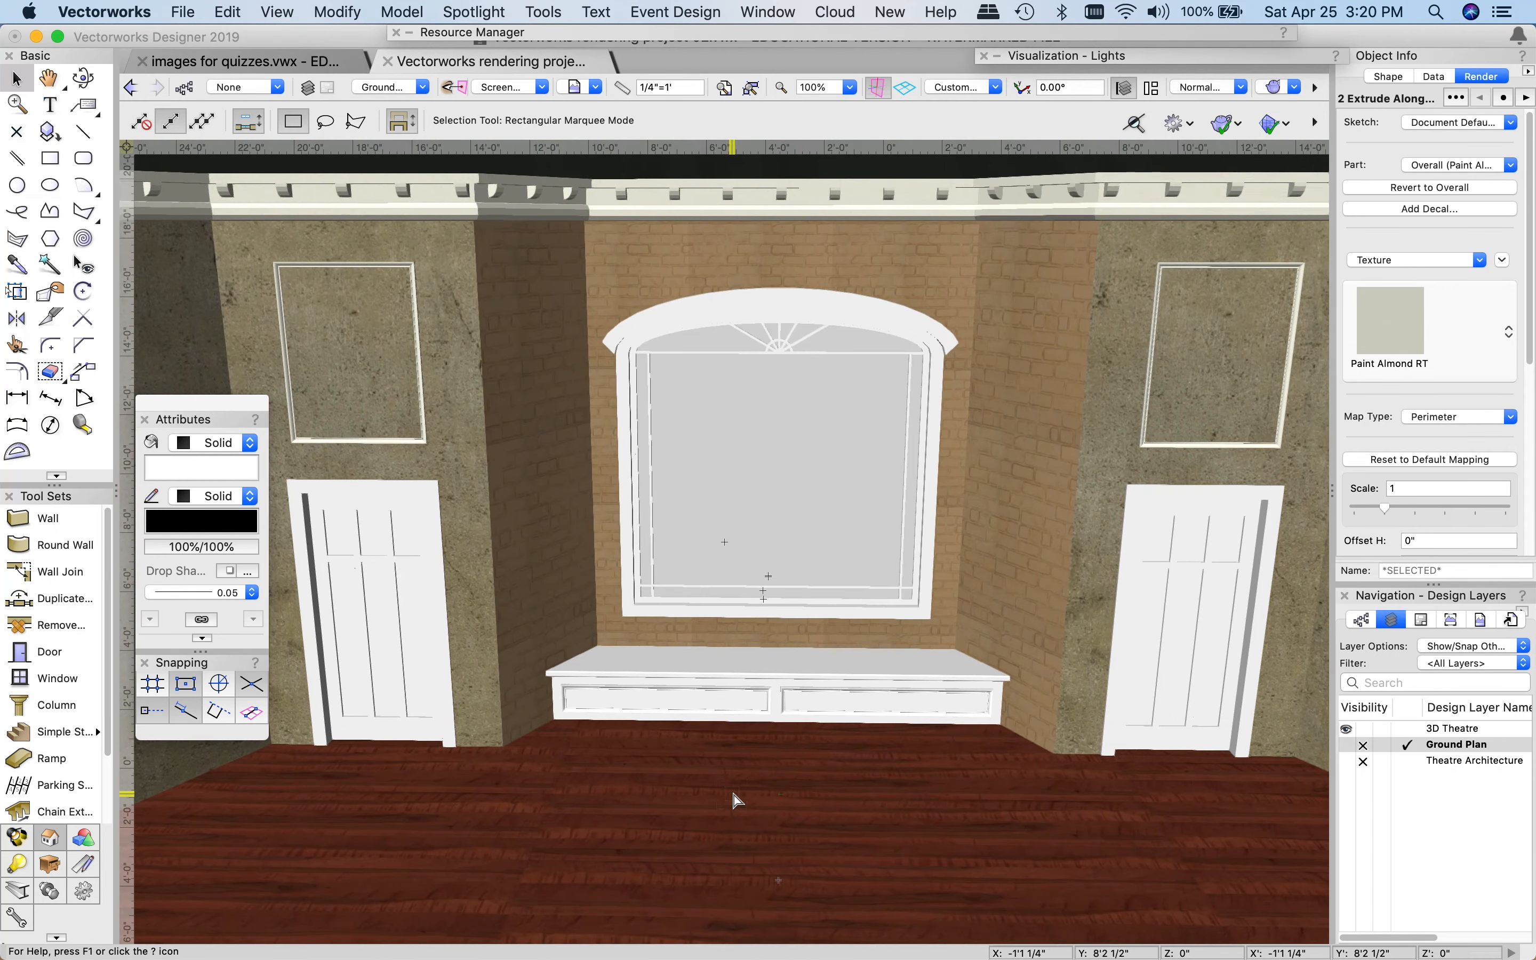
scroll(778, 699, up, 3)
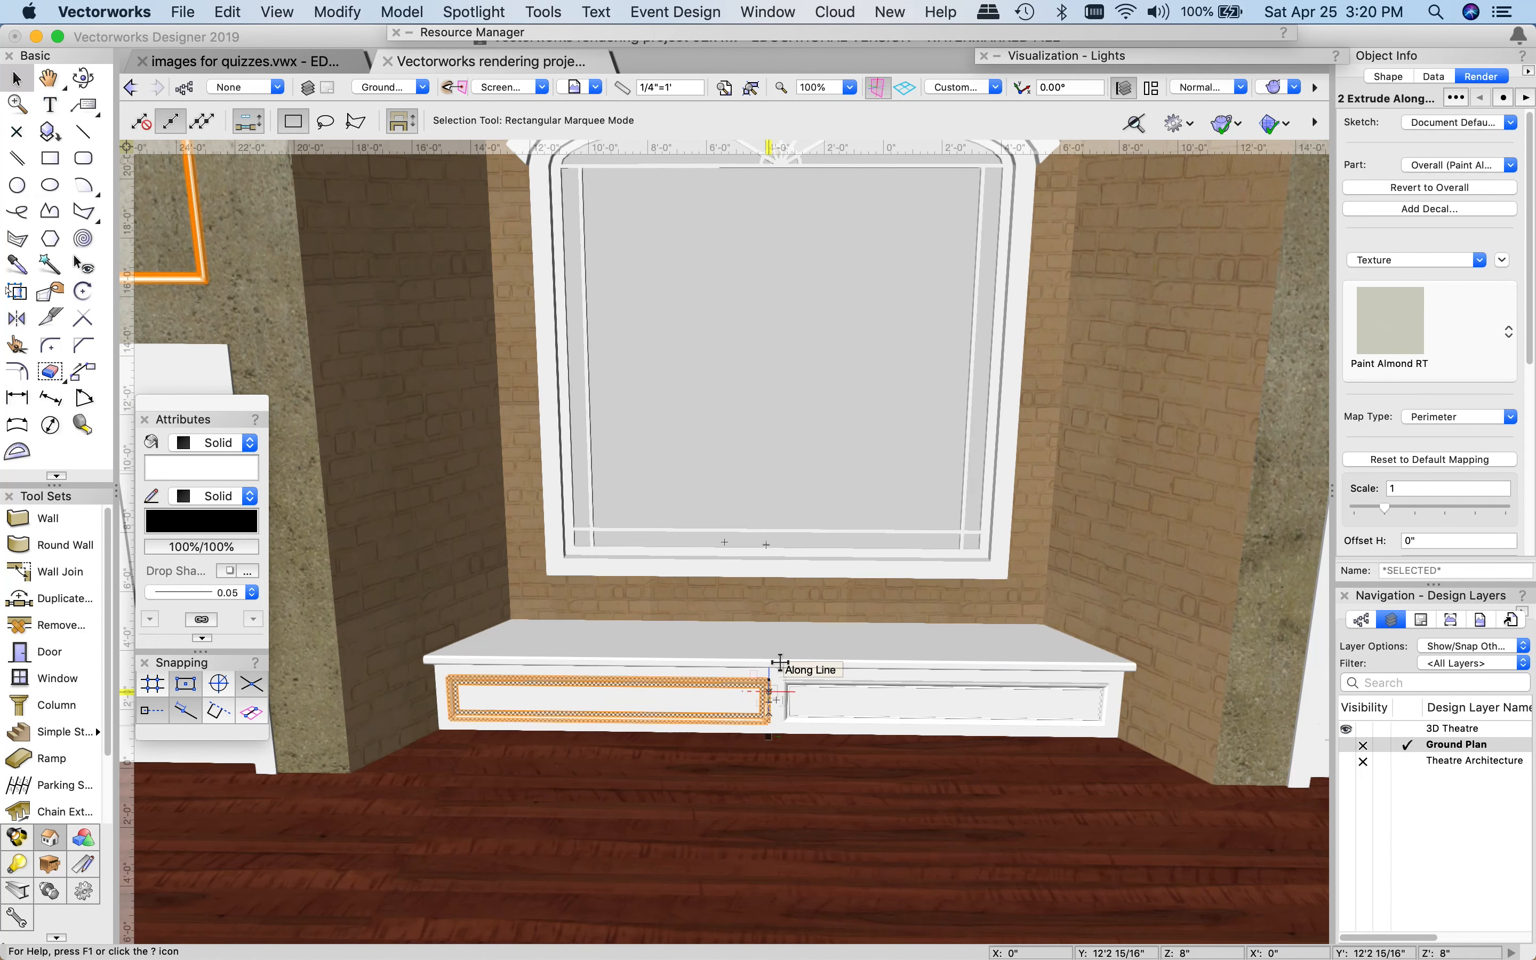
click(755, 638)
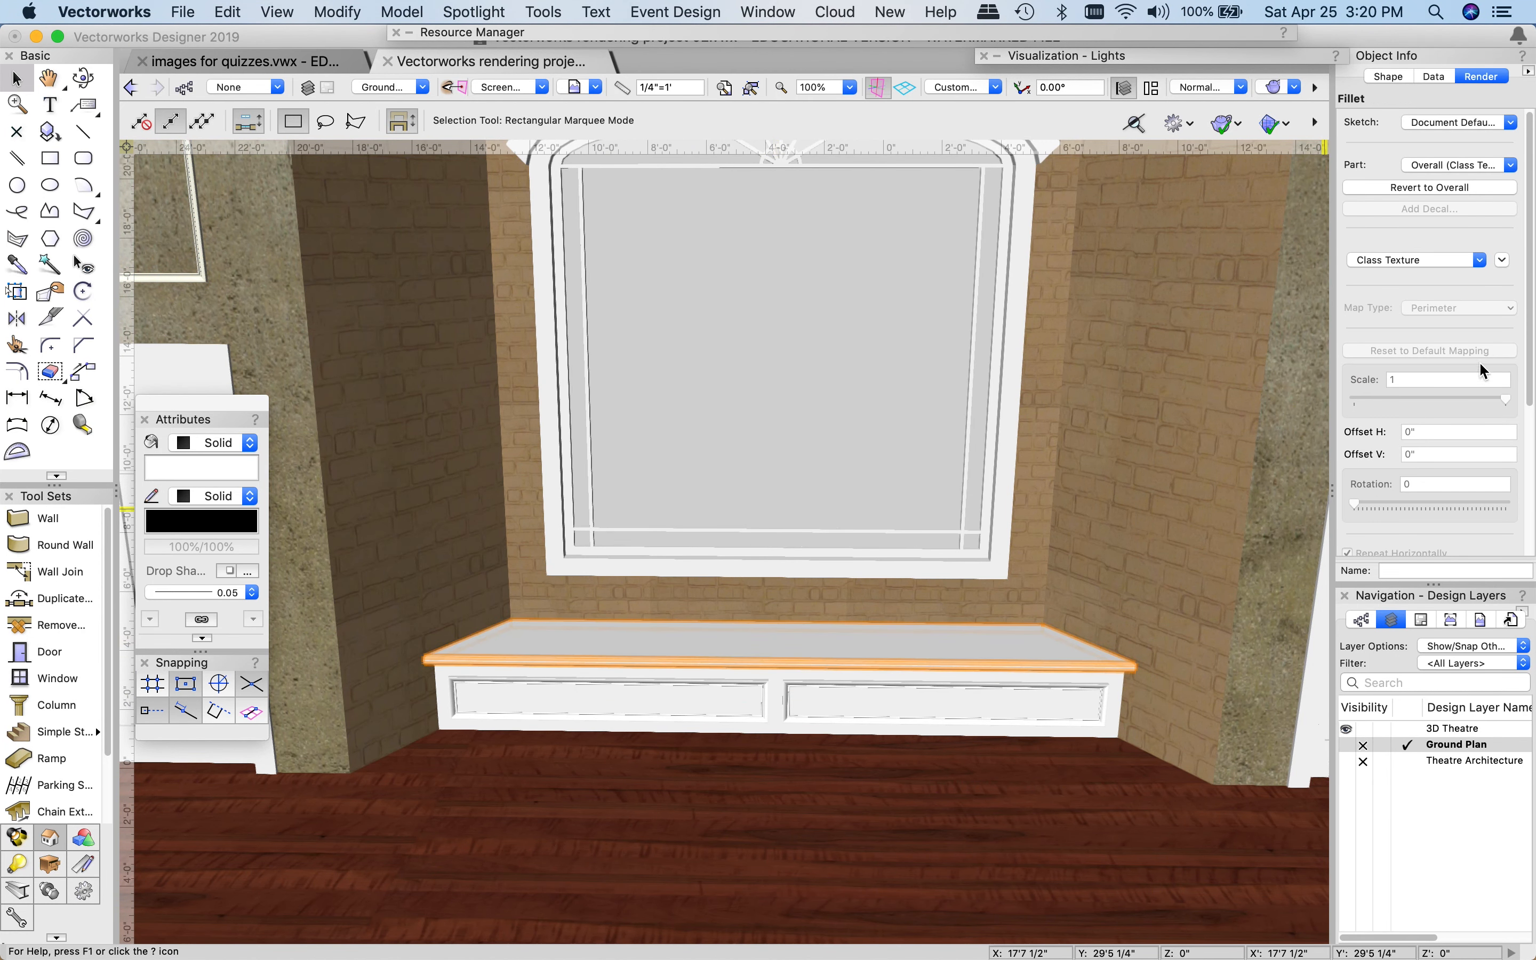
click(1404, 254)
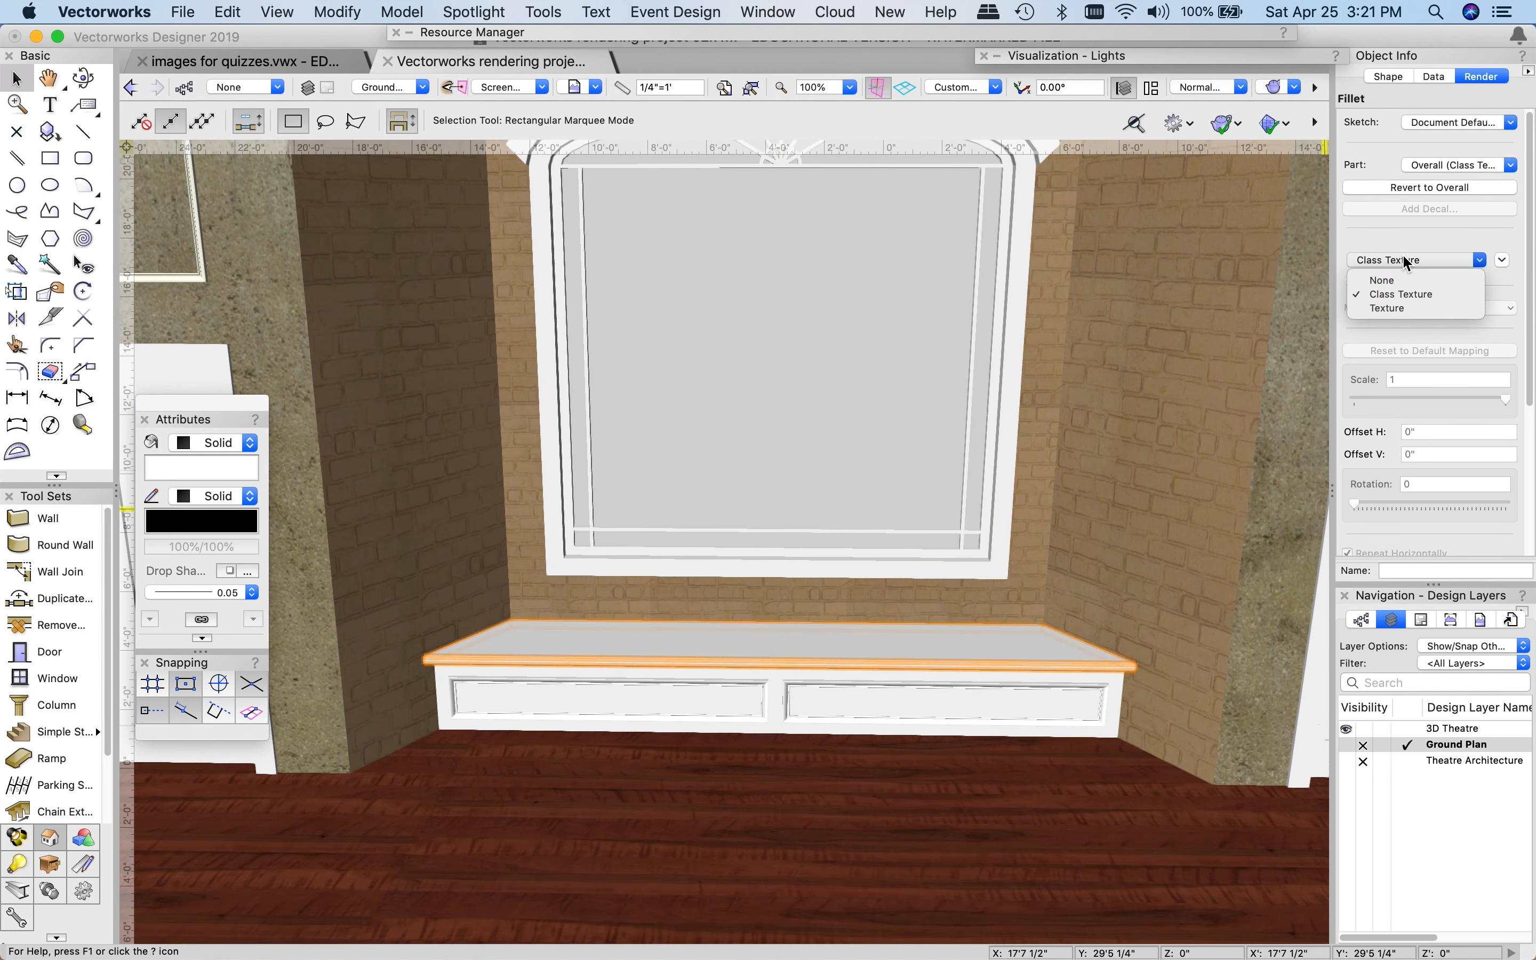
click(1403, 310)
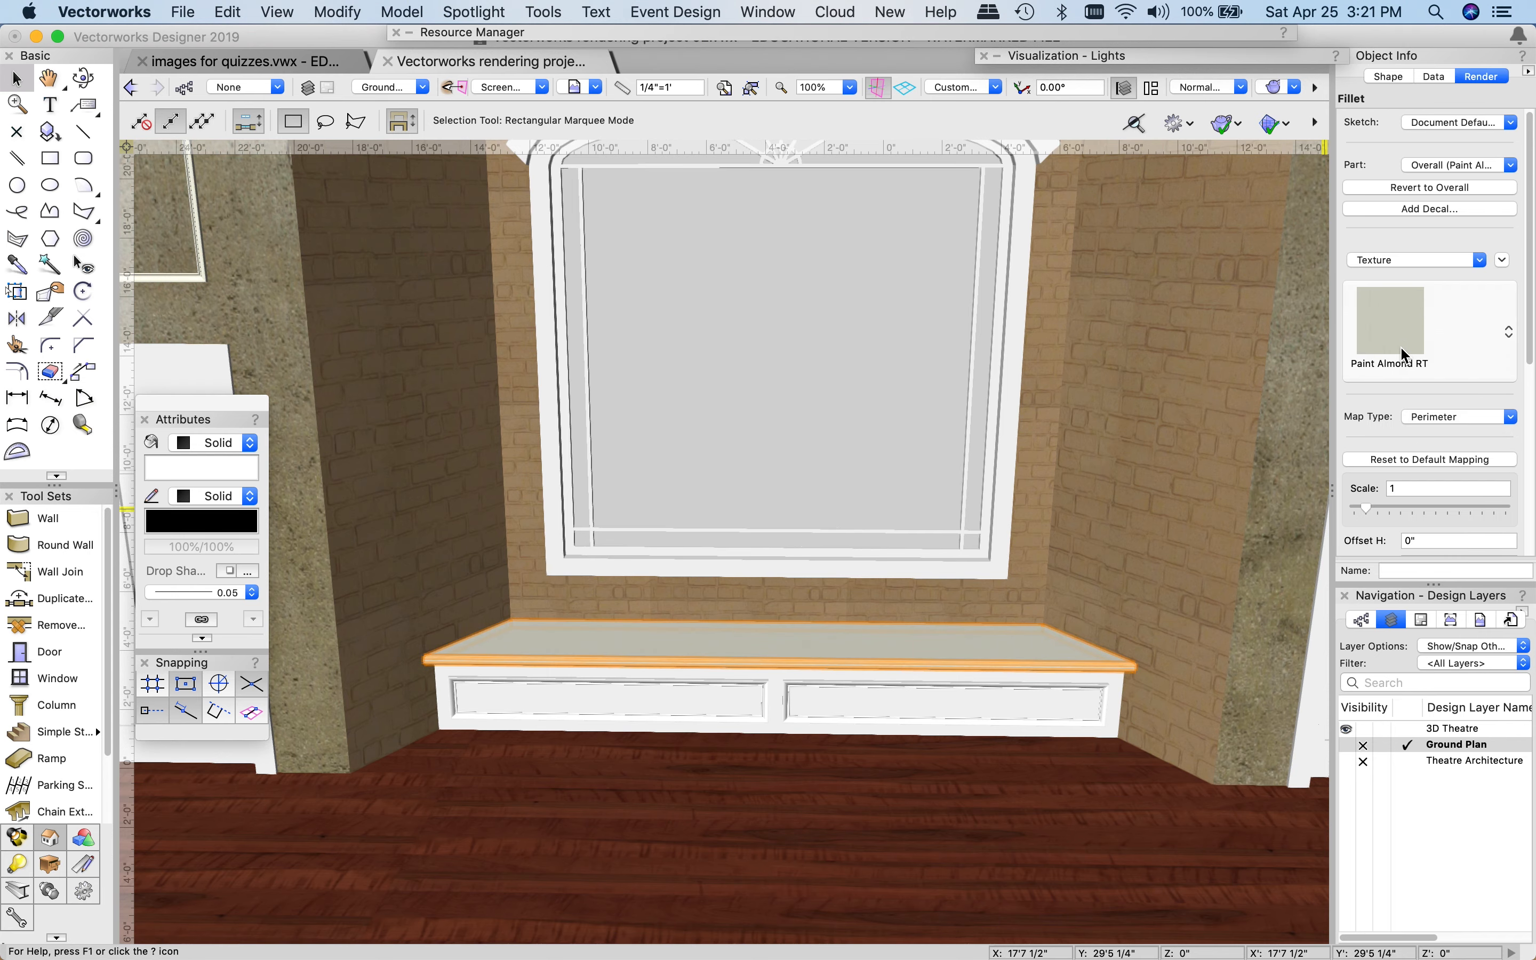
- Replace the window seat top's texture with Textile 04 RT from Textile Fabric.vwx
click(1400, 345)
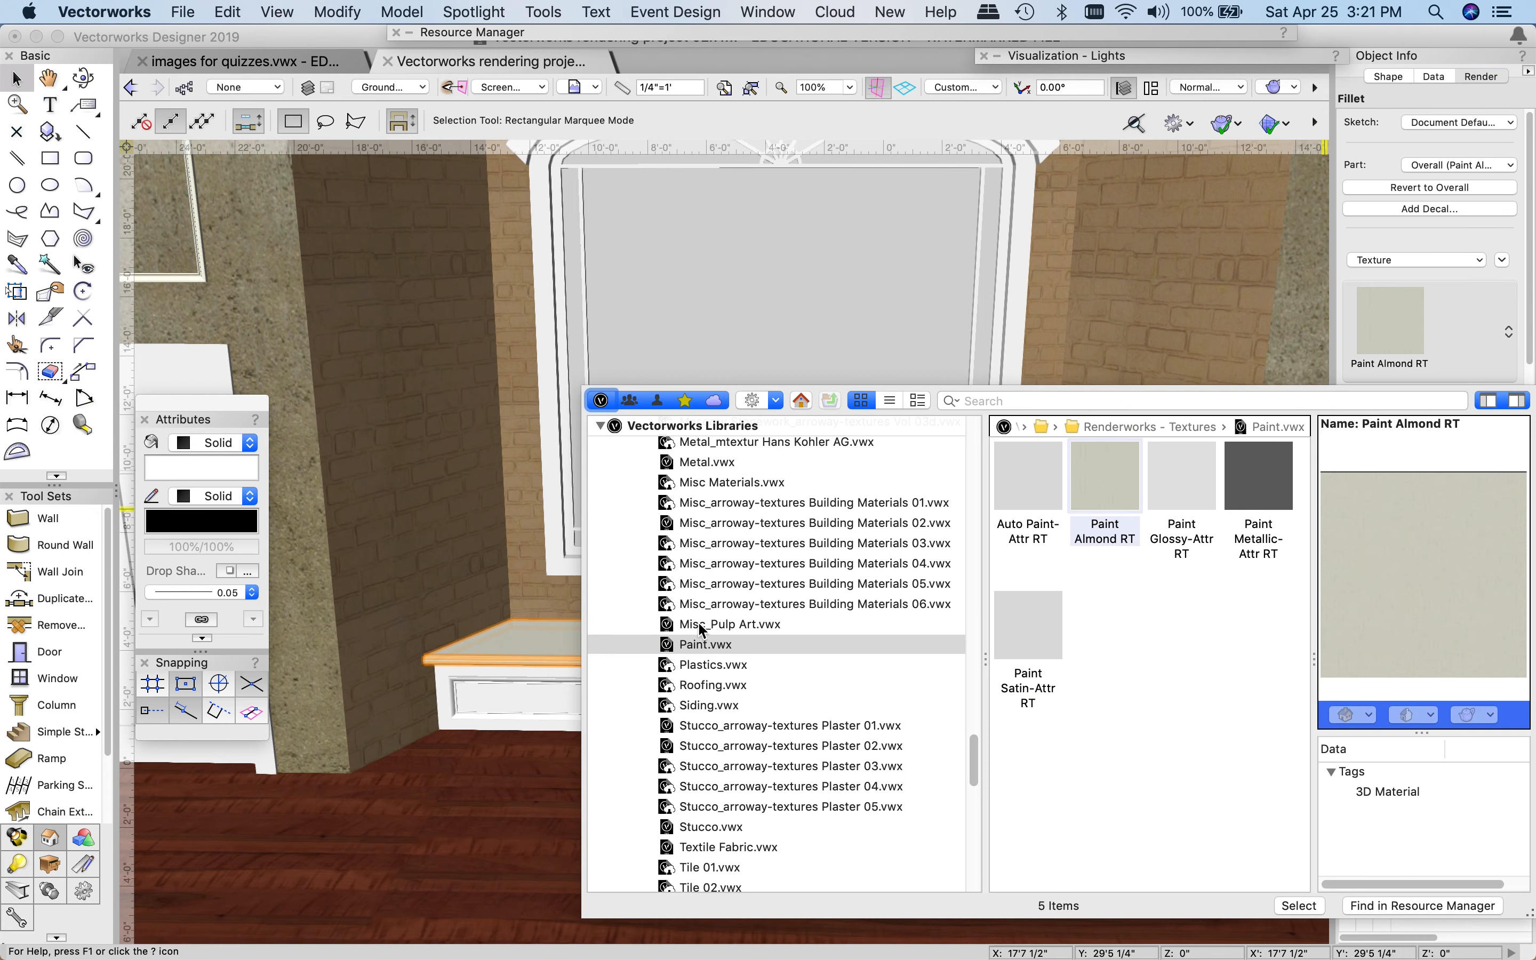
scroll(698, 711, down, 10)
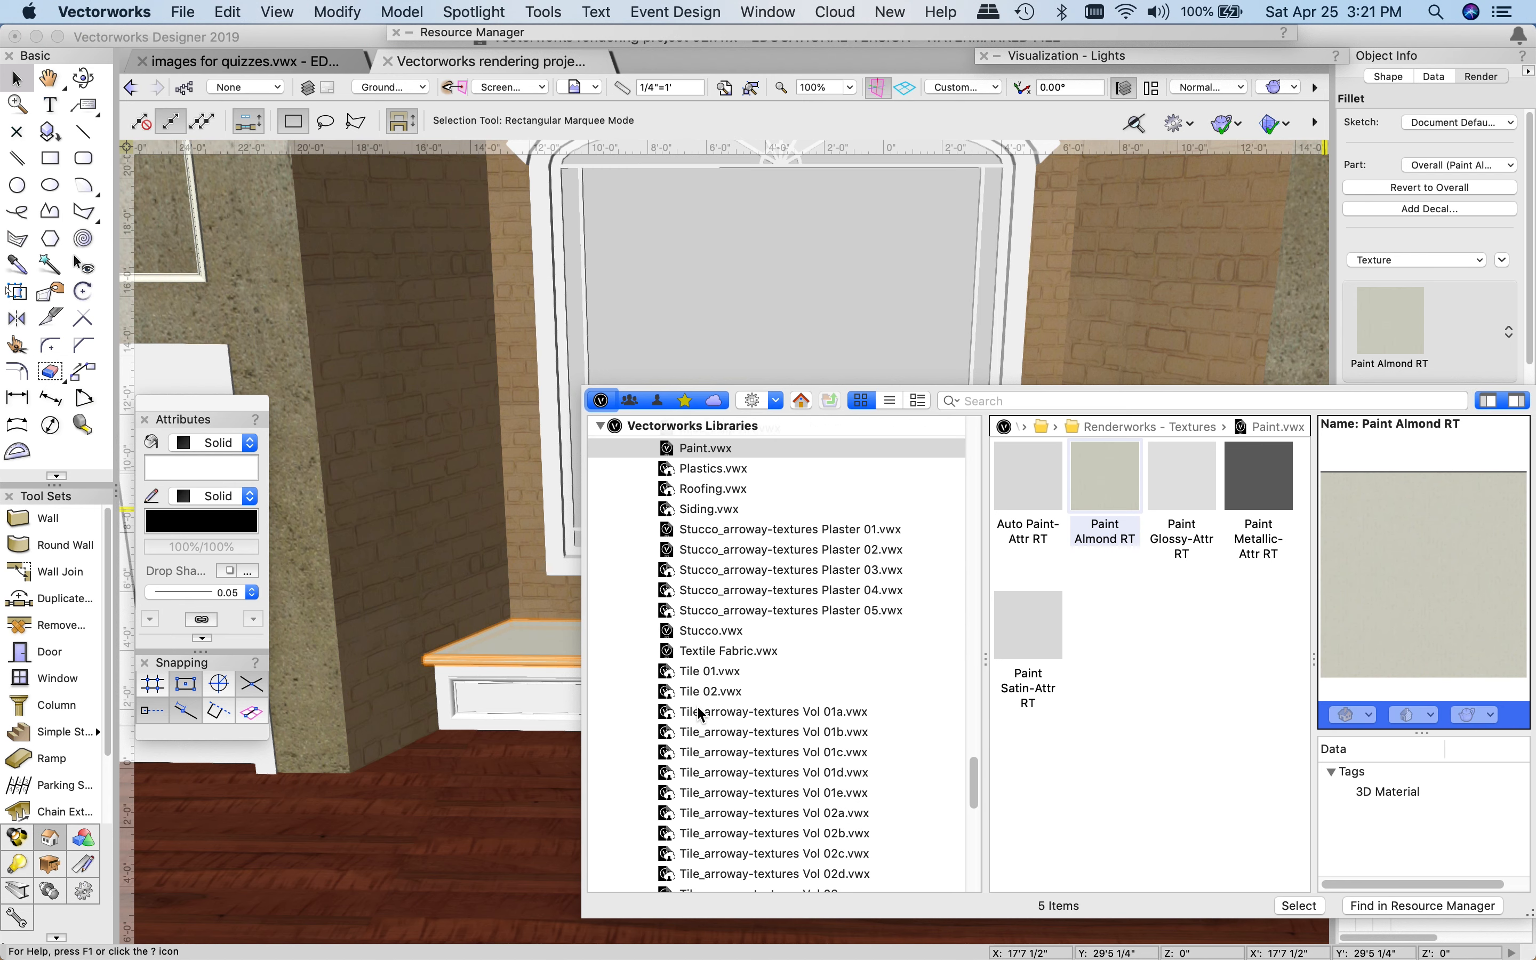
click(705, 598)
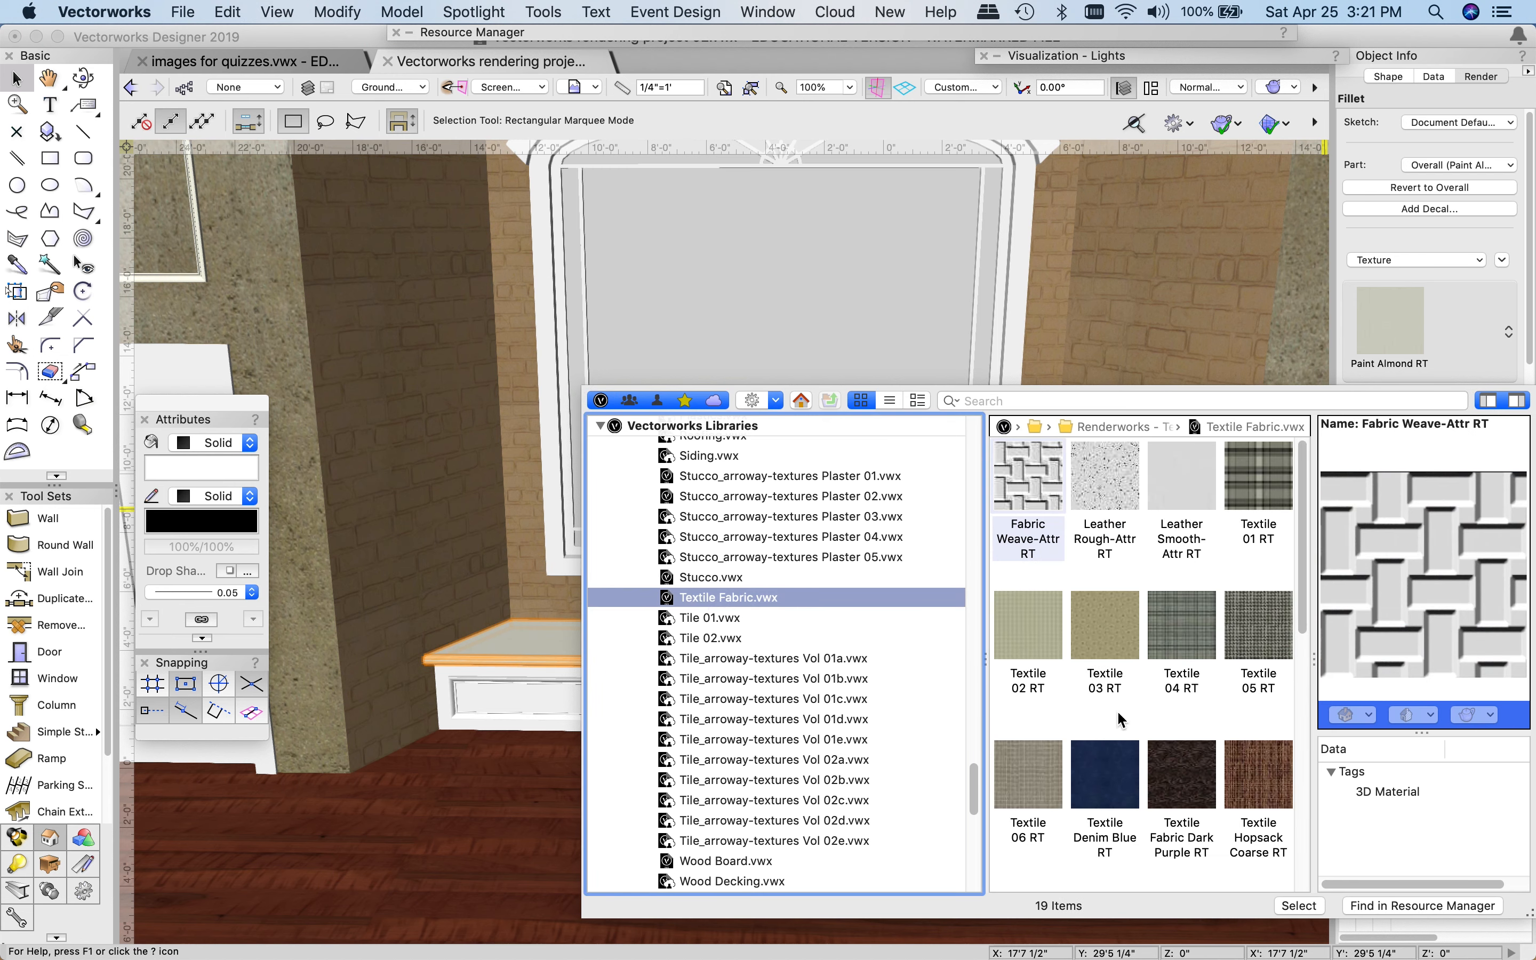
click(1183, 629)
double_click(1176, 691)
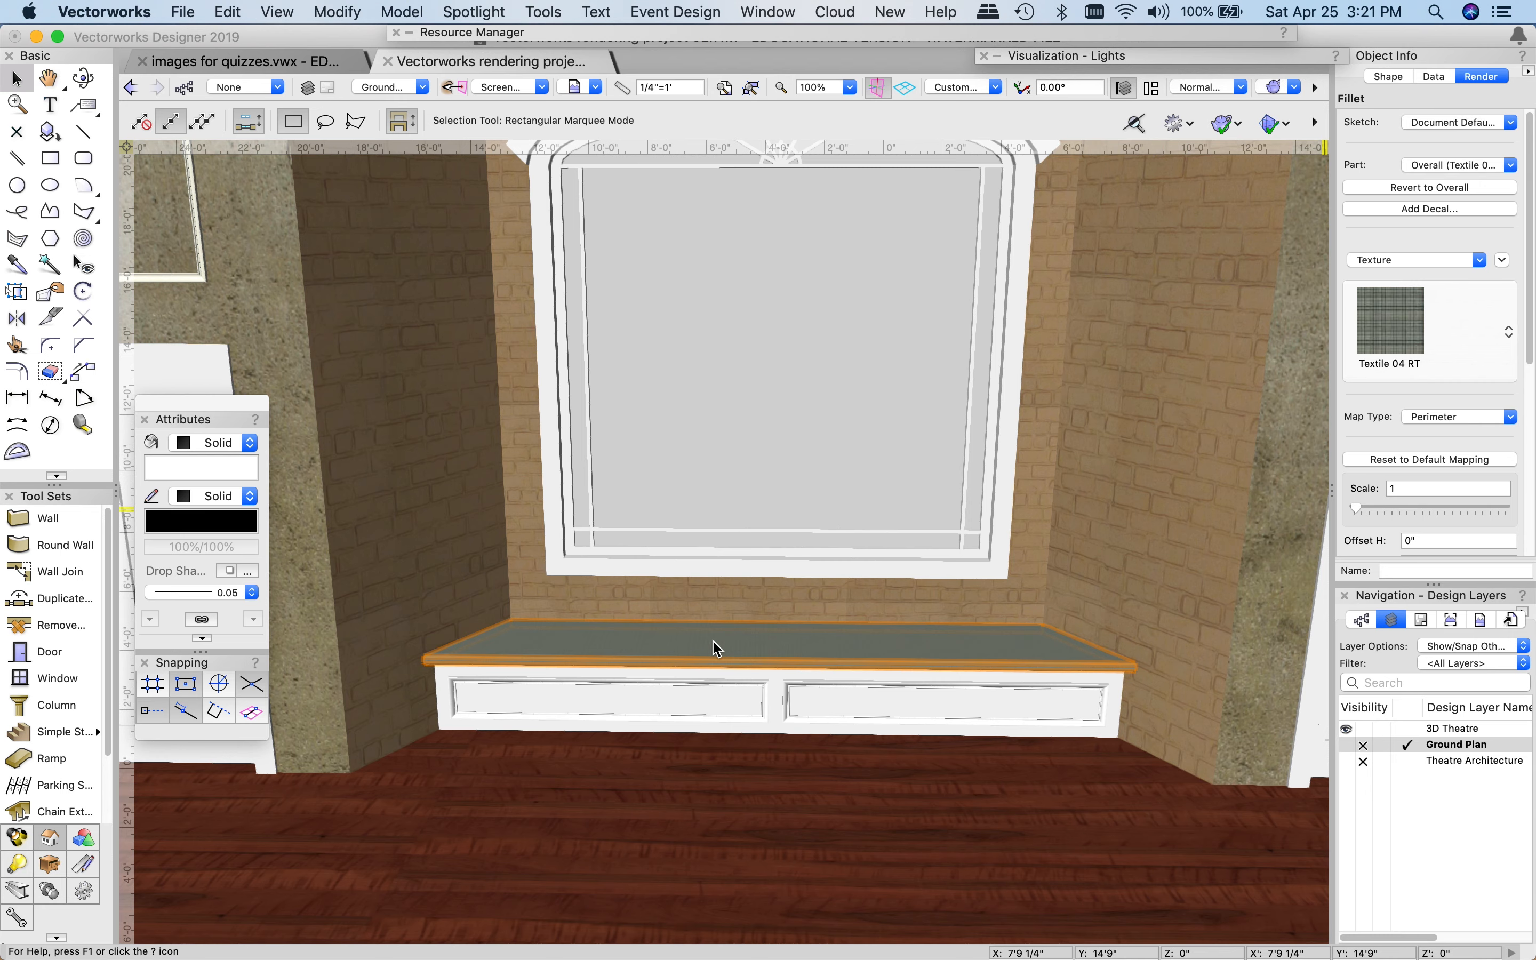
scroll(1160, 581, up, 3)
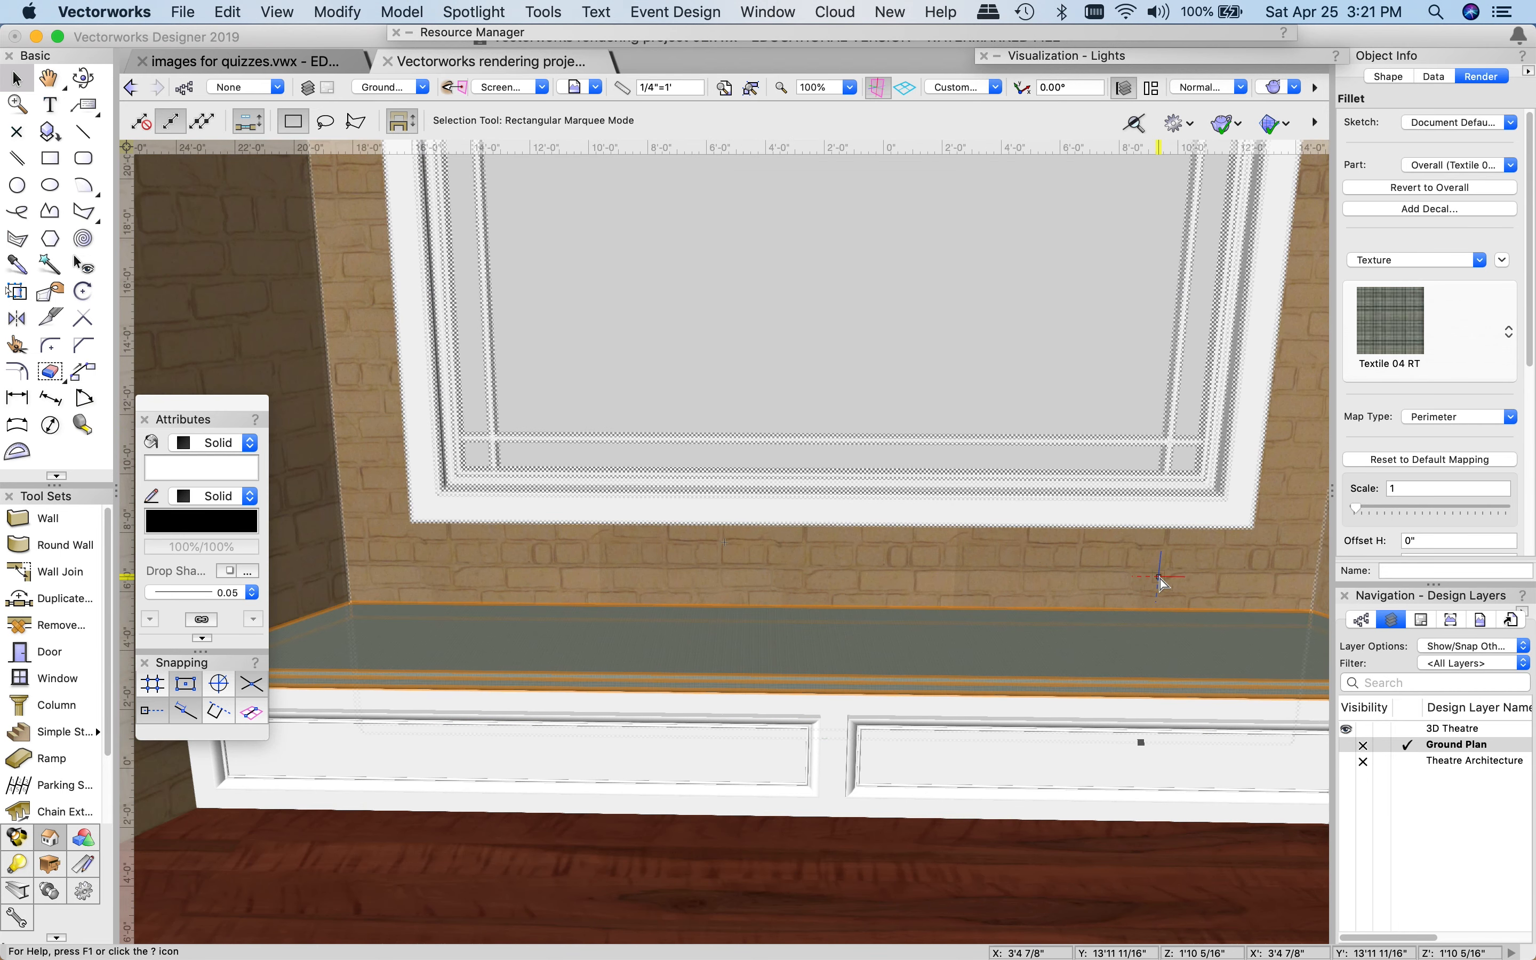
- Scale the Textile 04 RT plaid on the window seat top up to 66.5
click(1355, 507)
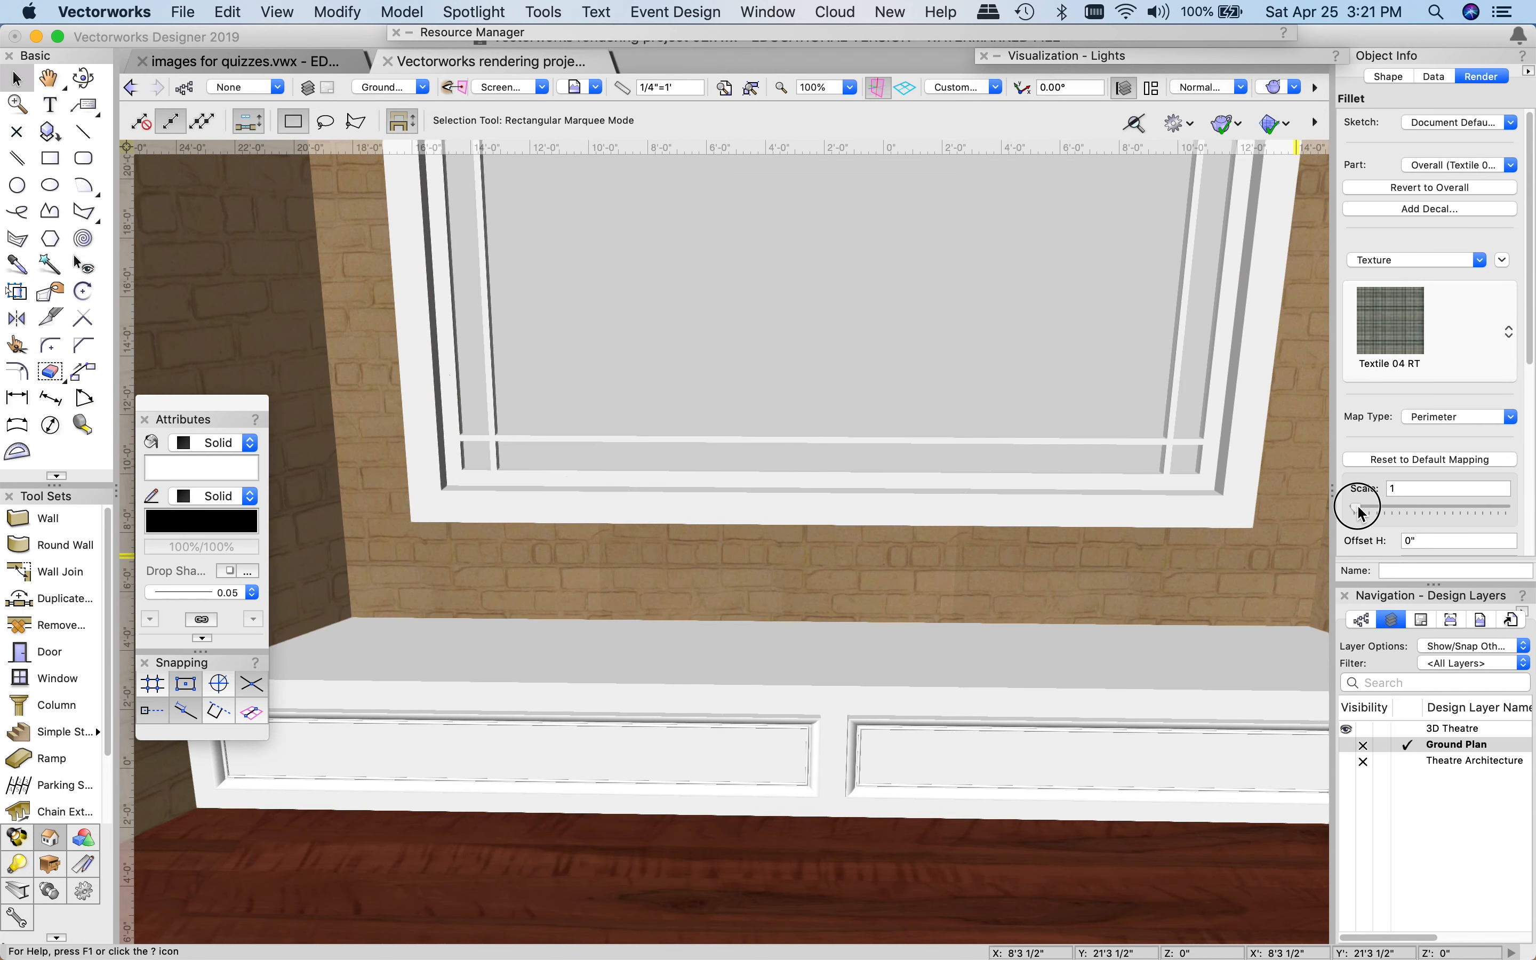
drag(1399, 511, 1404, 512)
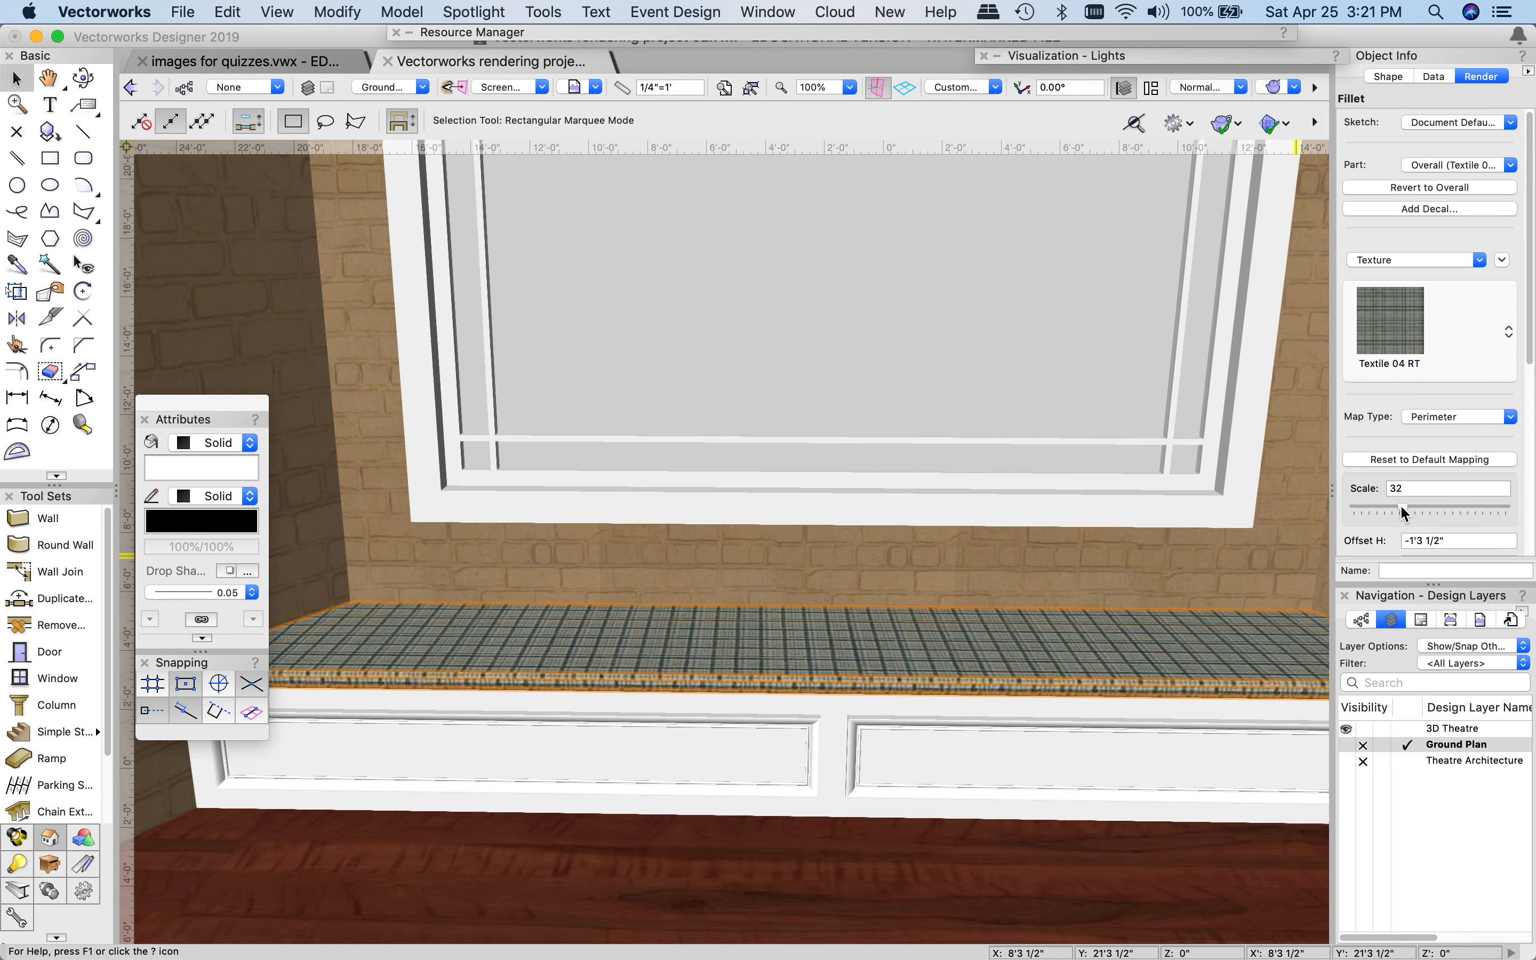
drag(1403, 509, 1449, 503)
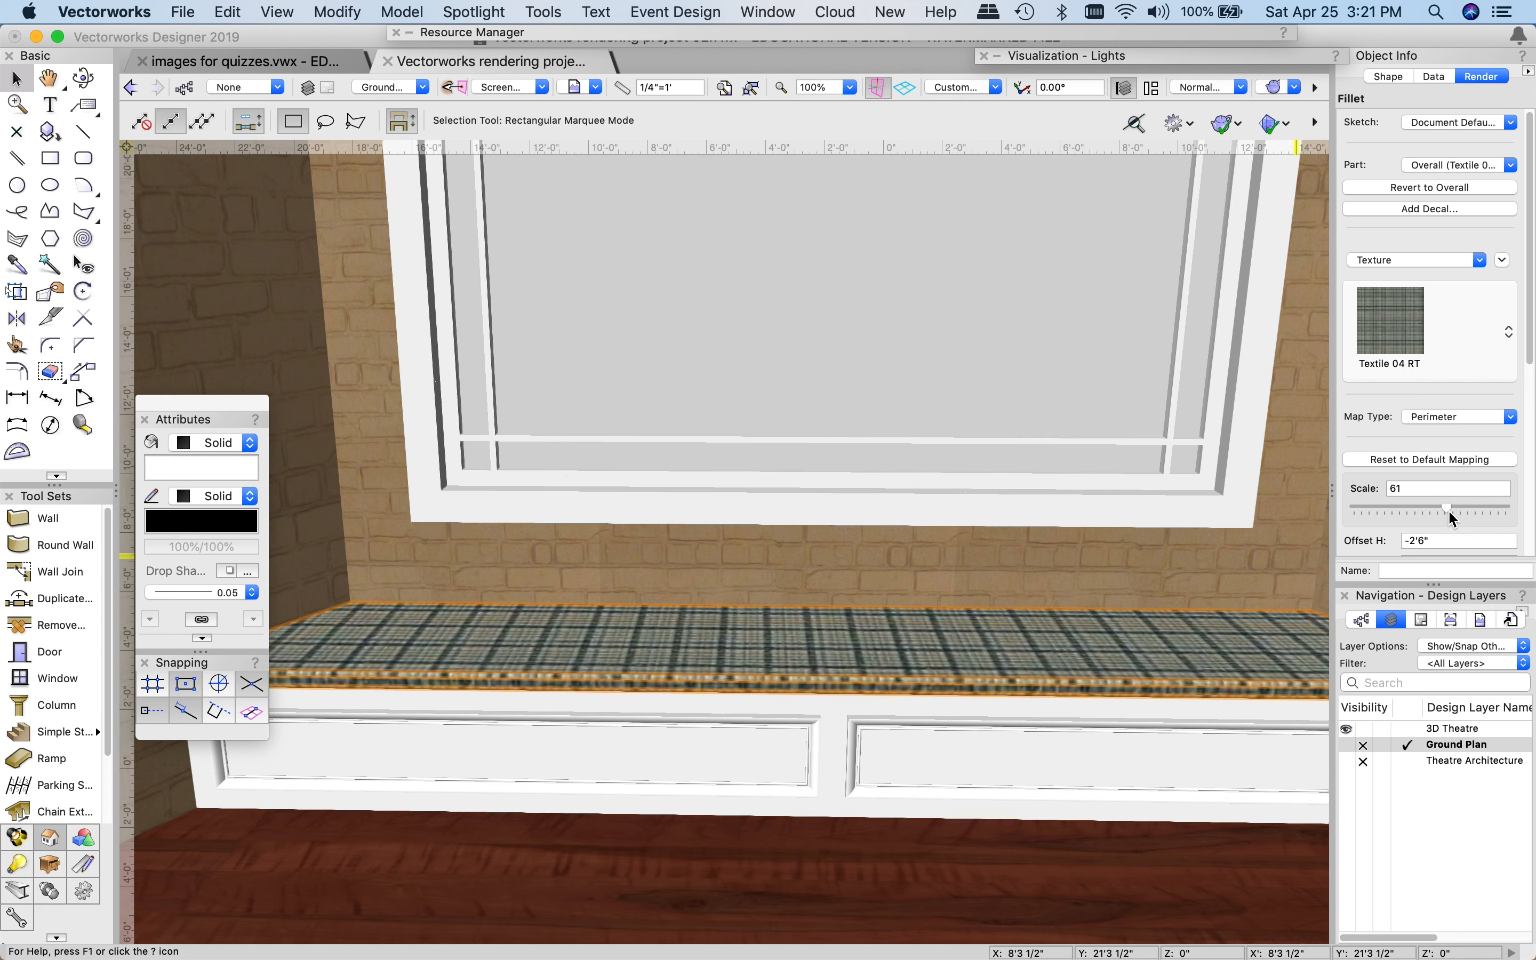
click(1449, 507)
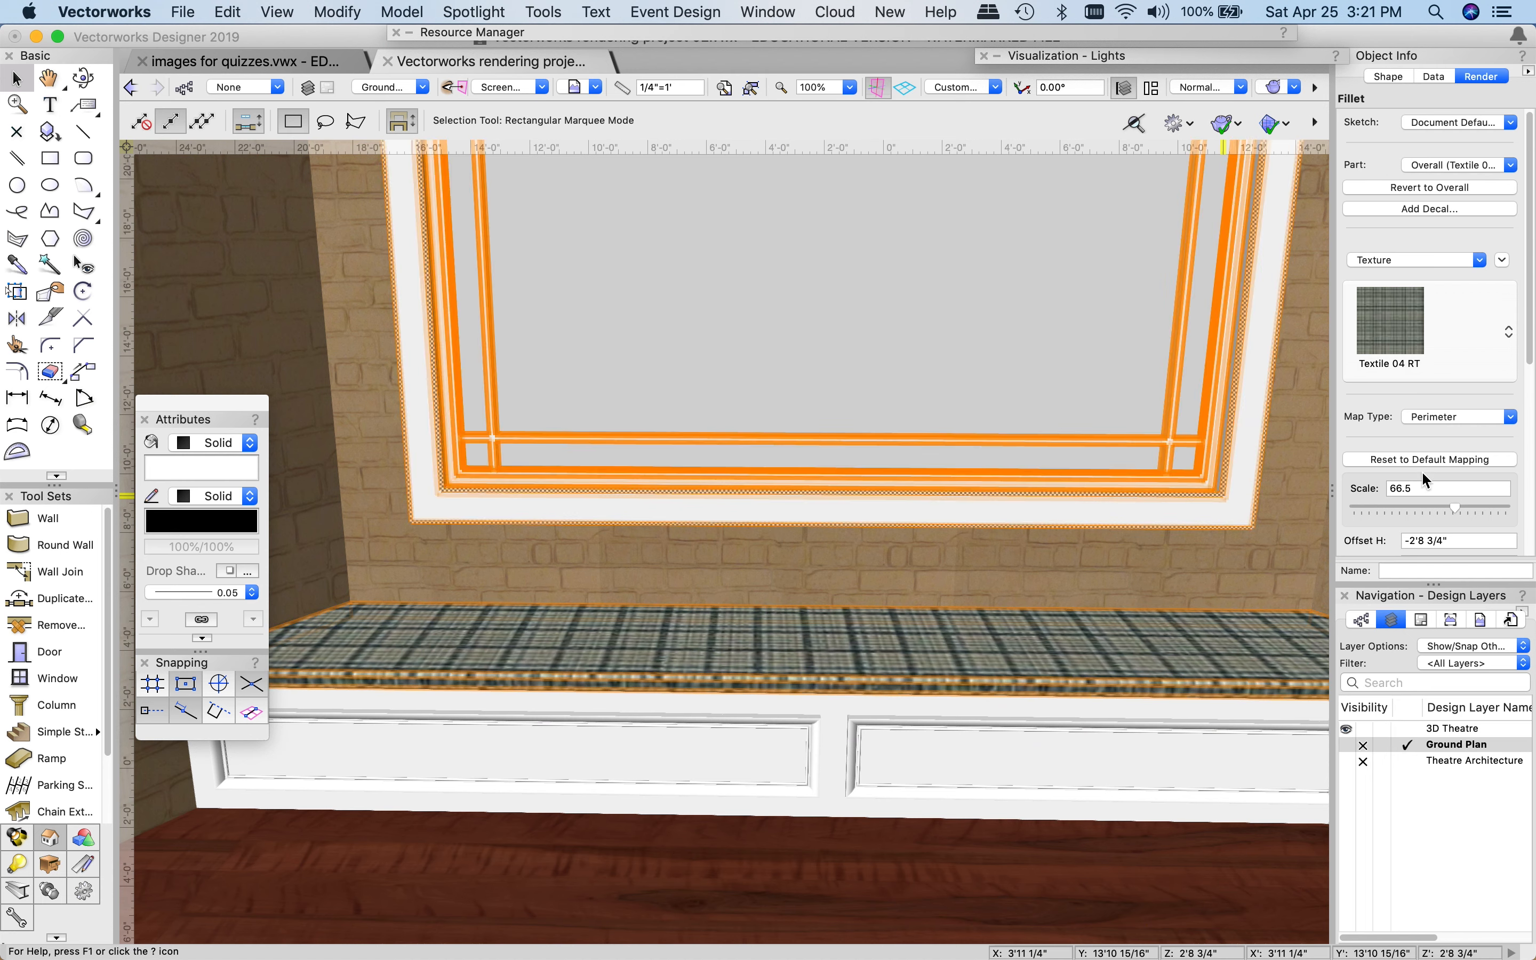
- Set the map type of the seat top's plaid texture to Auto-Align Plane and select the wood floor extrude
click(1456, 416)
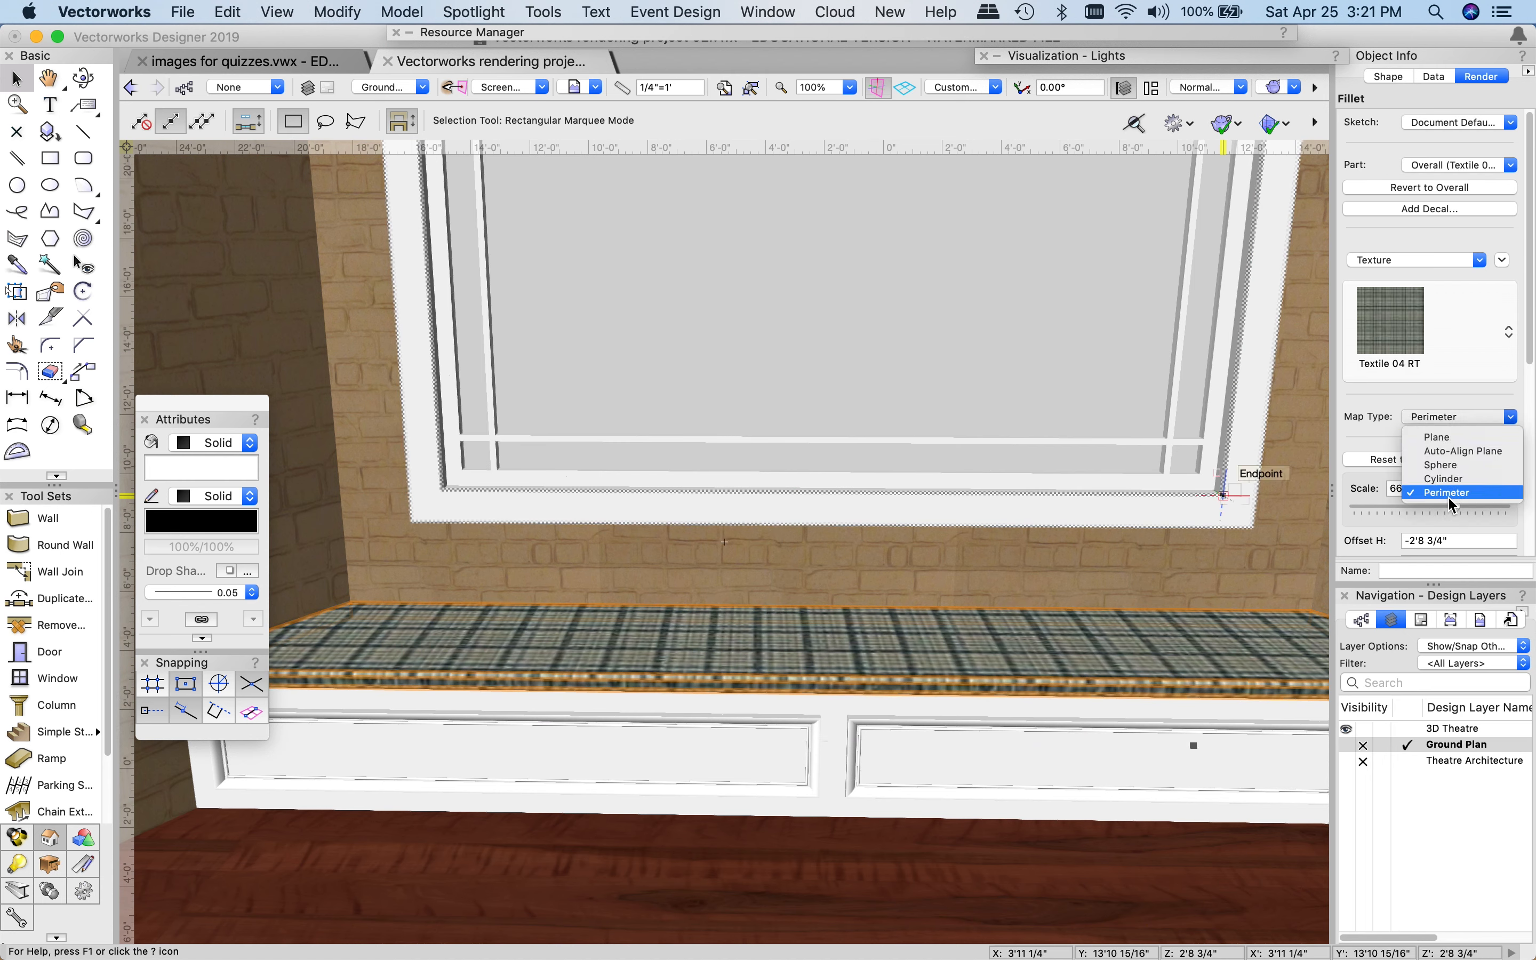
click(1452, 452)
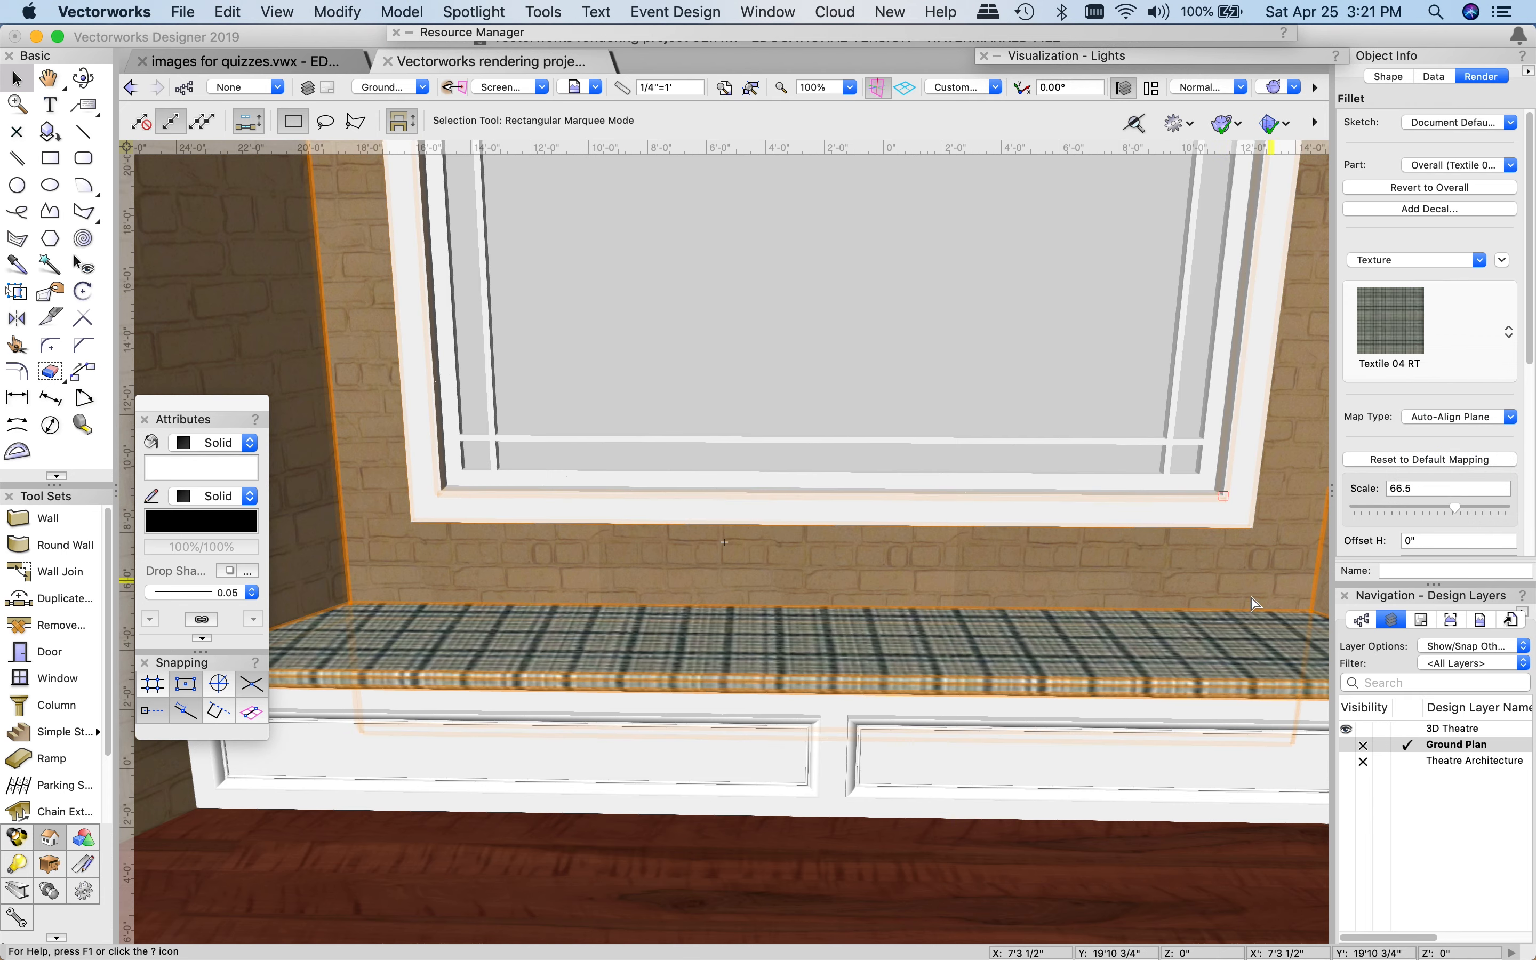
click(1178, 866)
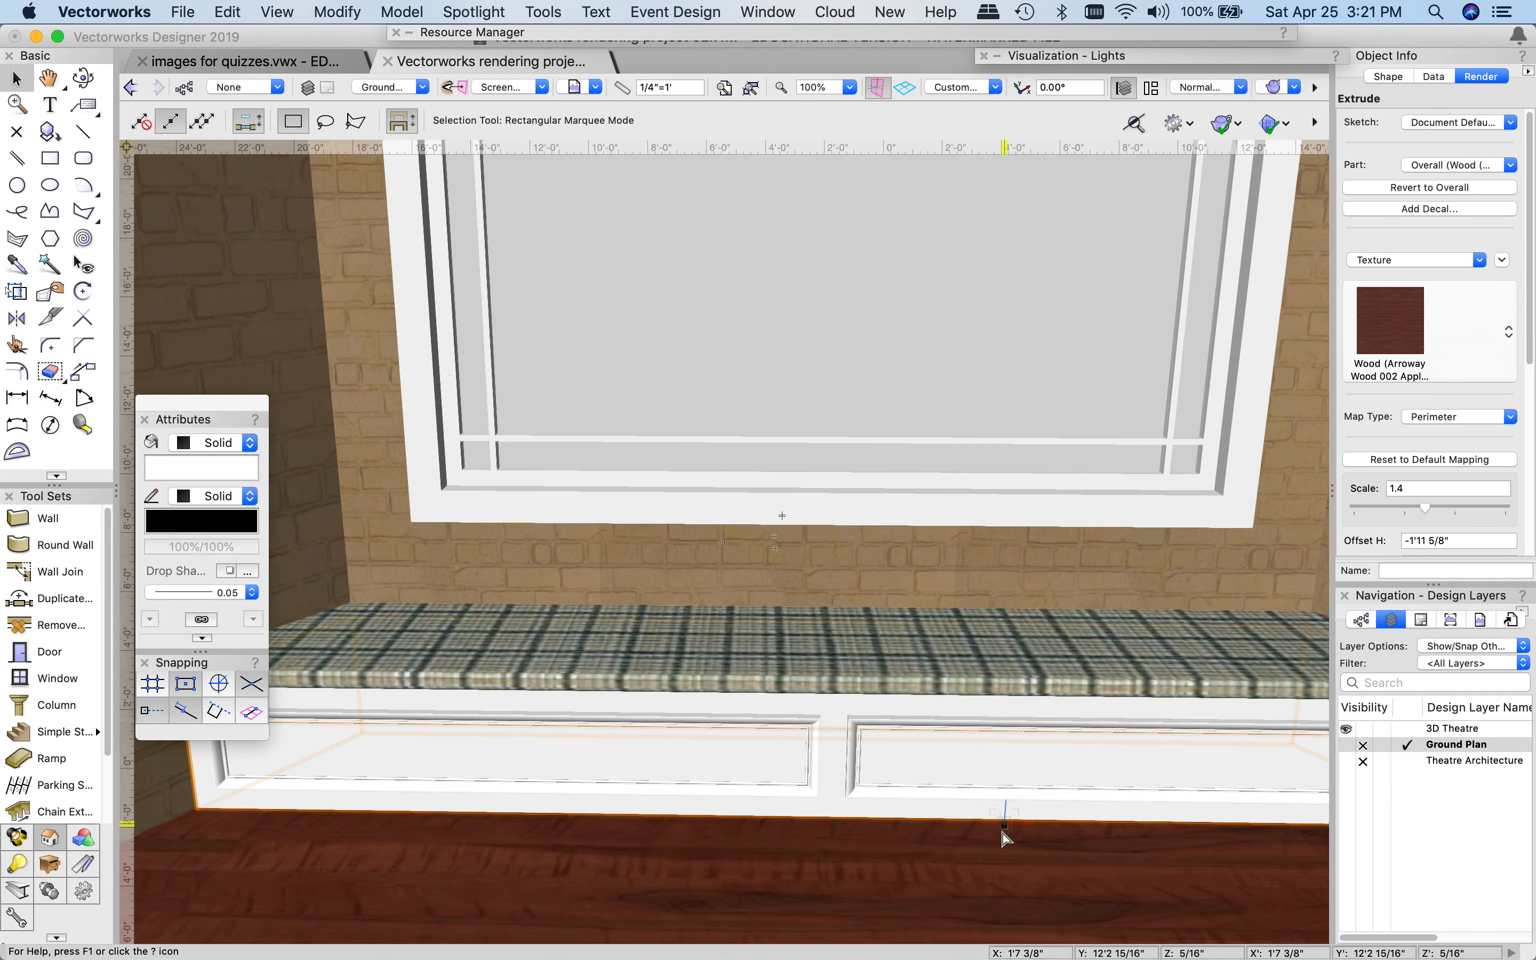
- Try Sphere, Cylinder, Perimeter and Plane mapping on the seat top's plaid texture, returning to Auto-Align Plane
click(1454, 416)
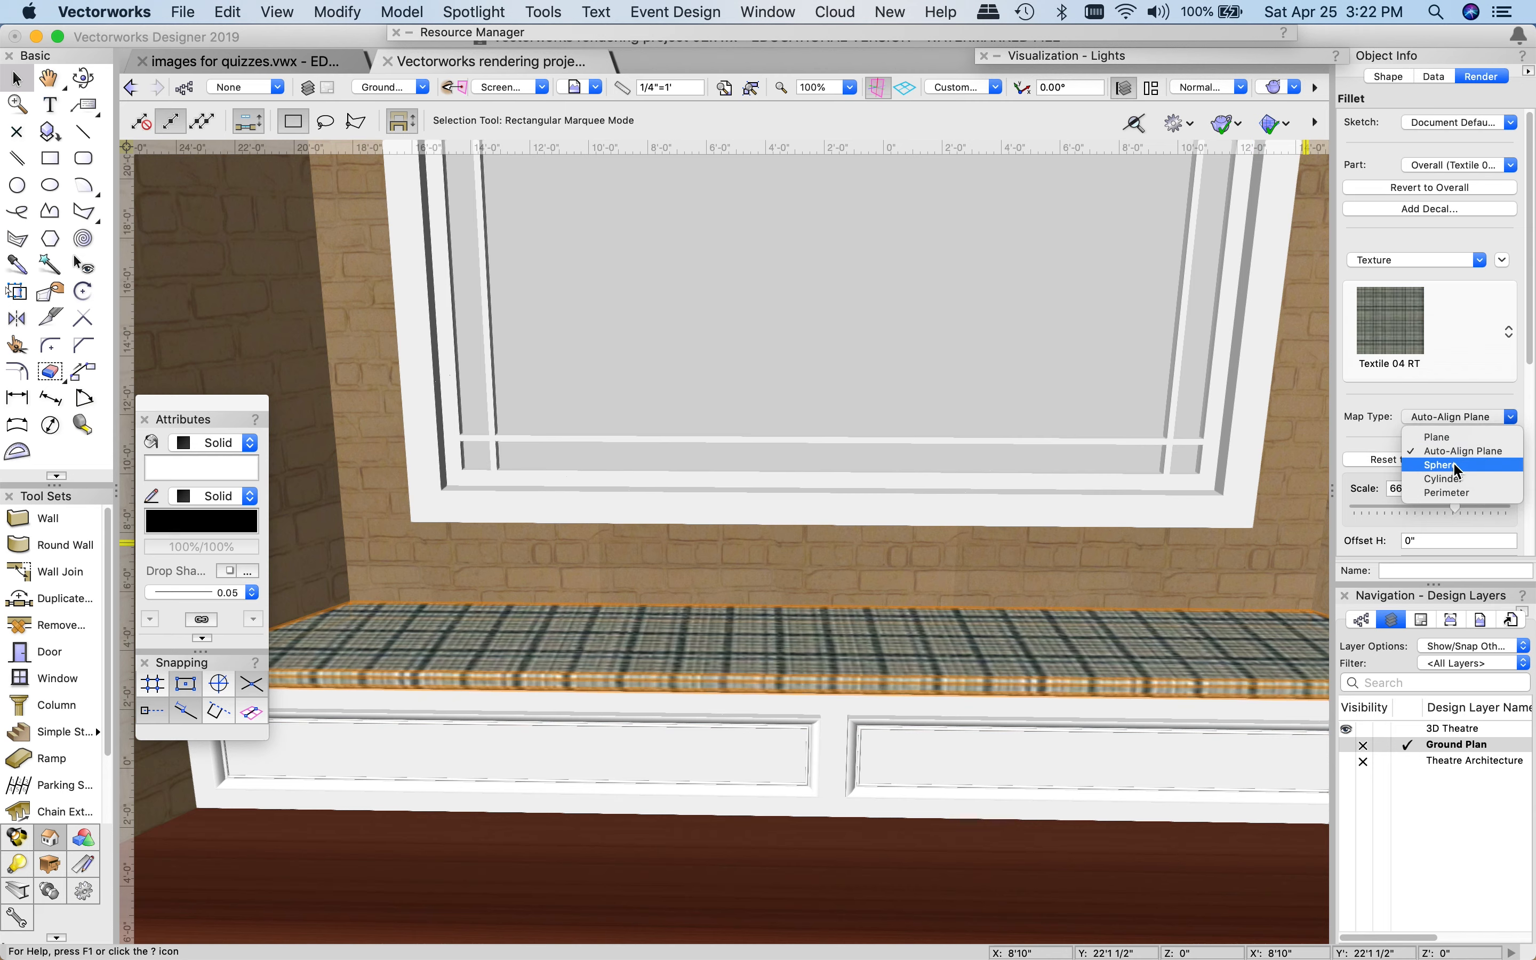
click(1454, 464)
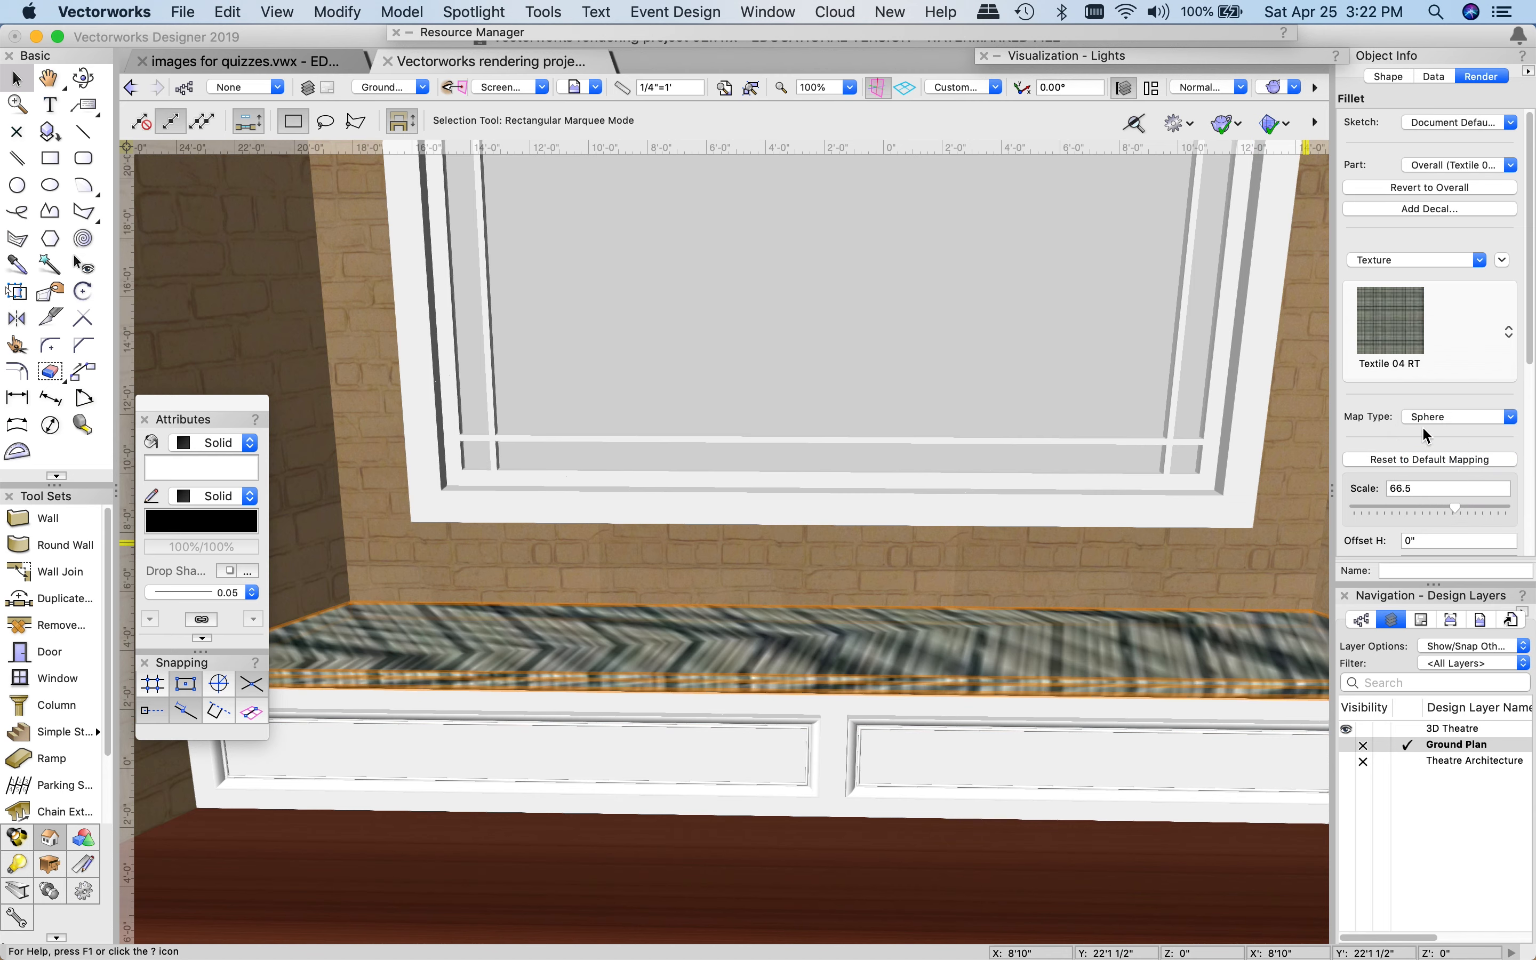
click(1426, 414)
click(1457, 477)
click(1454, 416)
click(1454, 493)
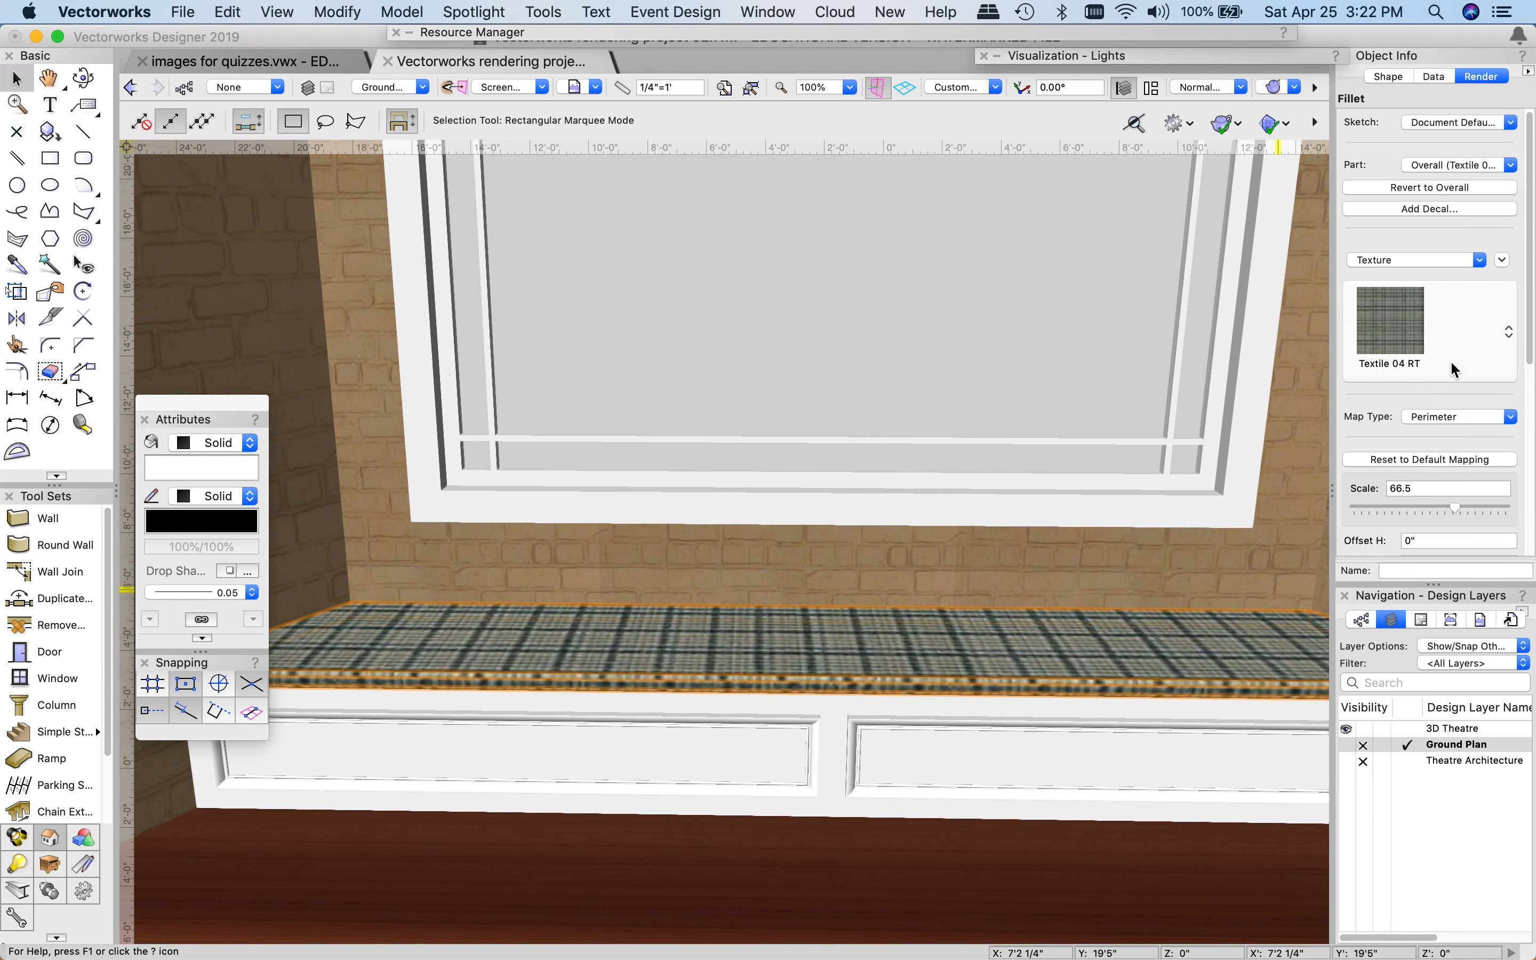
click(1442, 417)
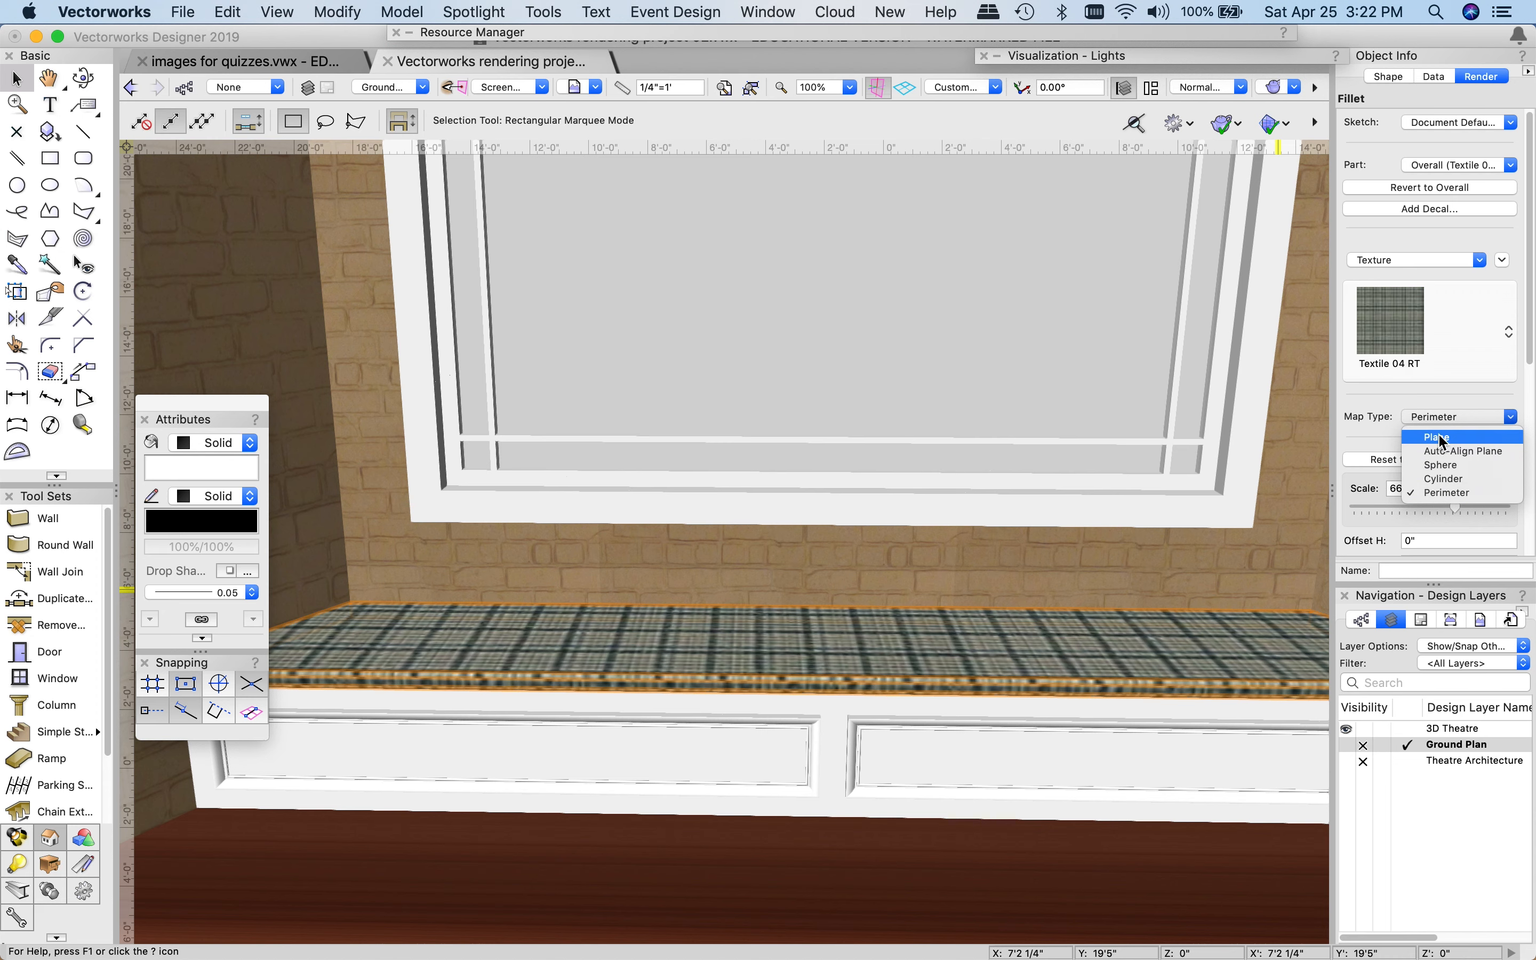
click(1439, 437)
click(1446, 417)
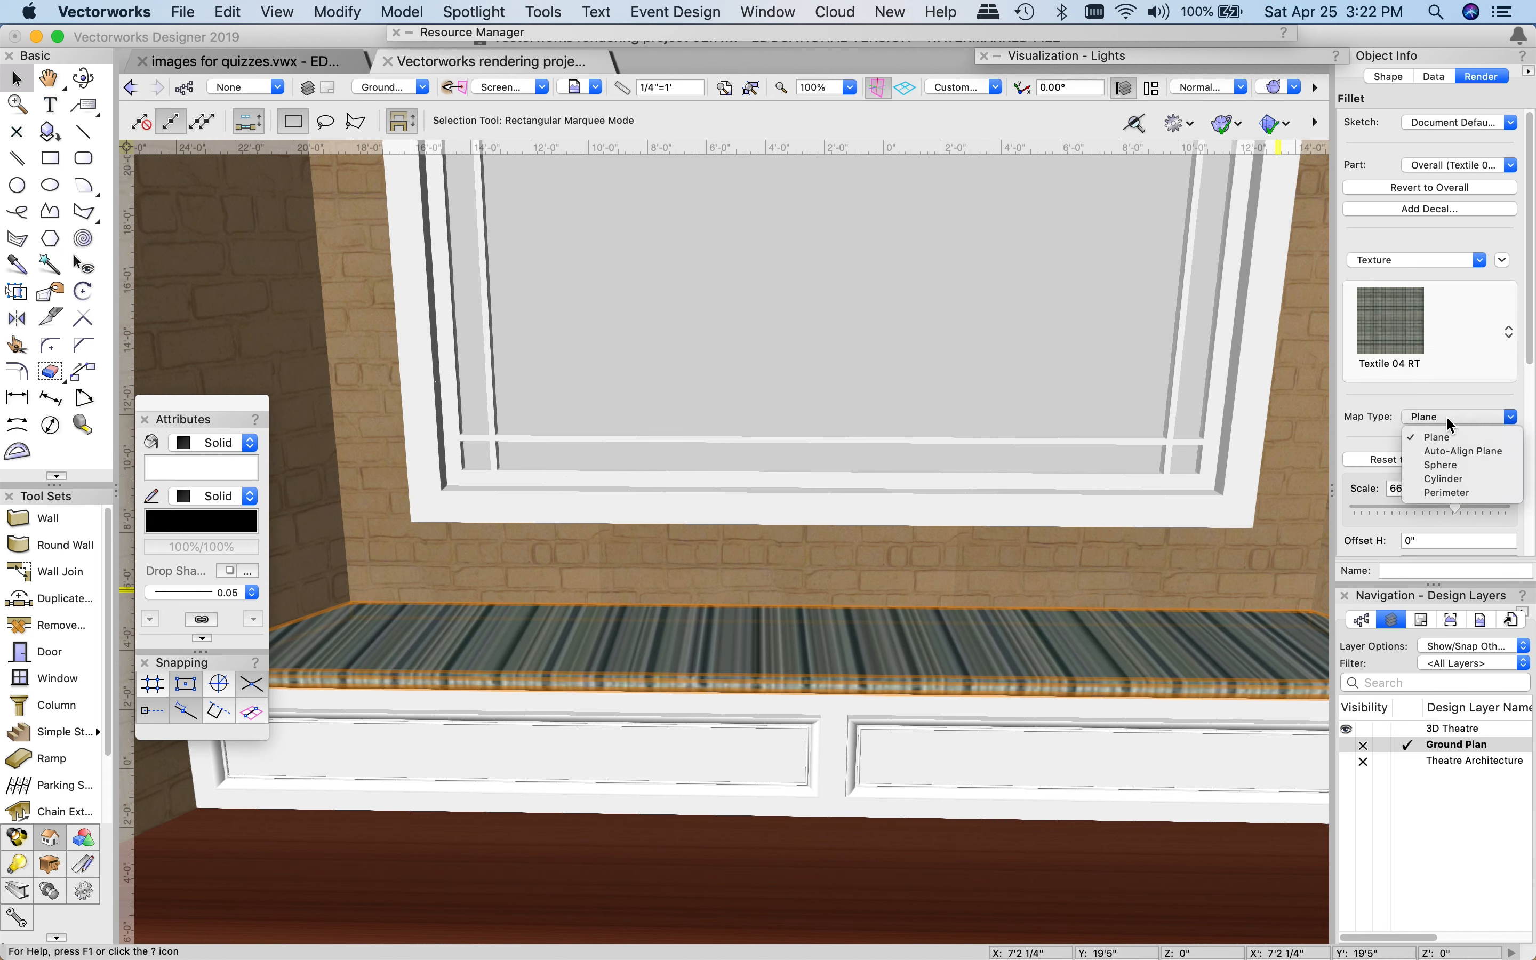
click(1448, 450)
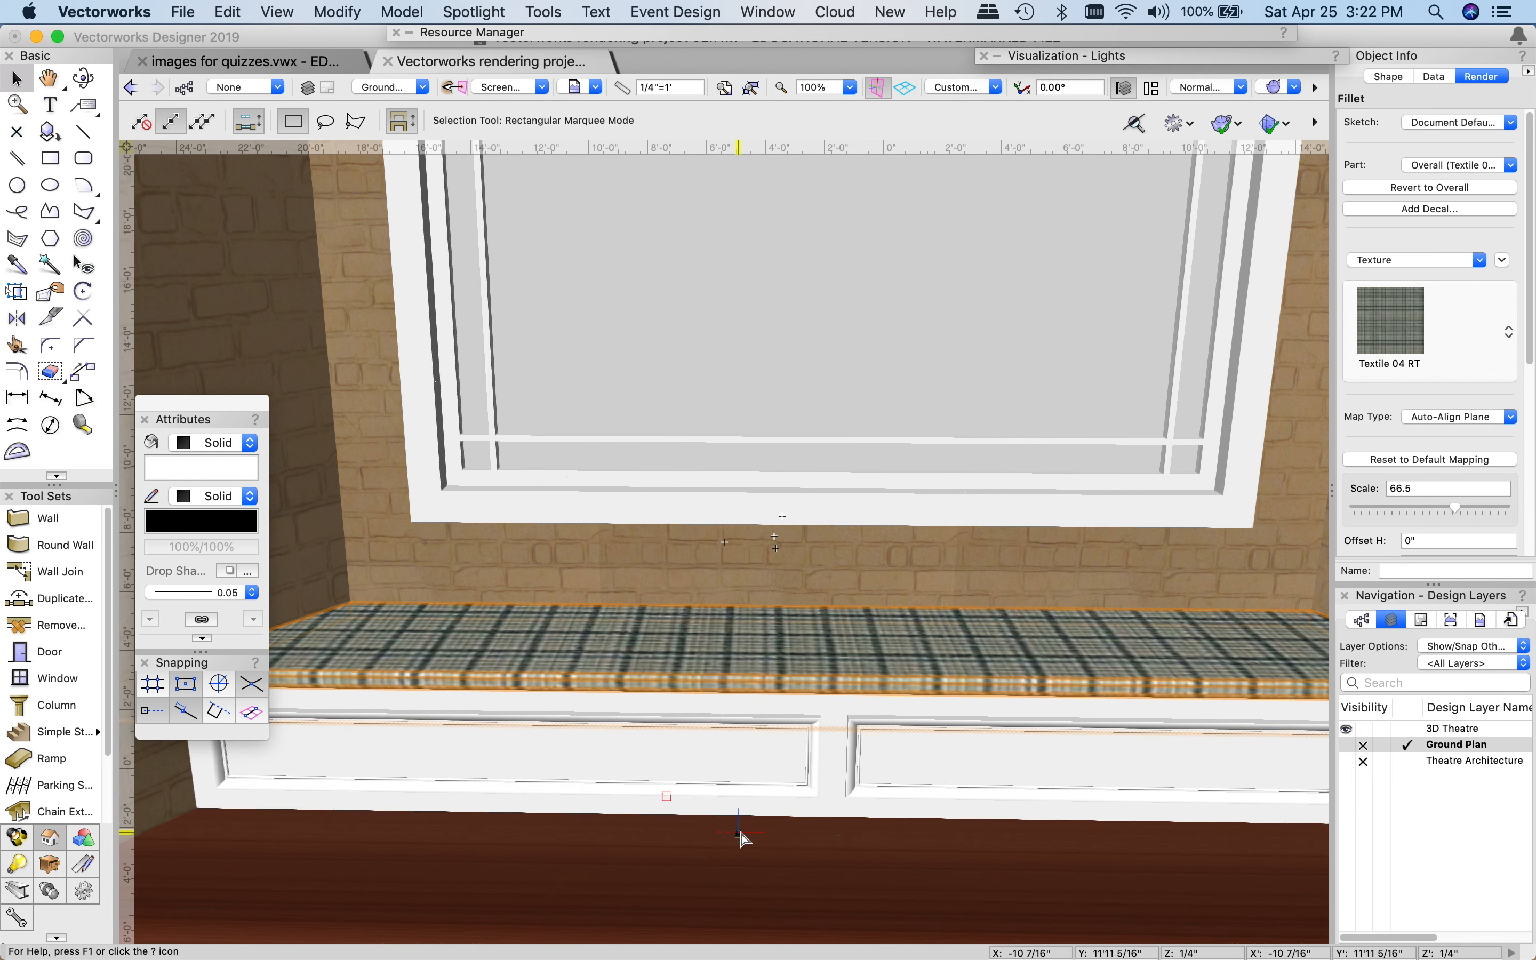
- Examine the parts of the window seat's front by selecting its base, two inset panels and their frames
scroll(744, 837, down, 3)
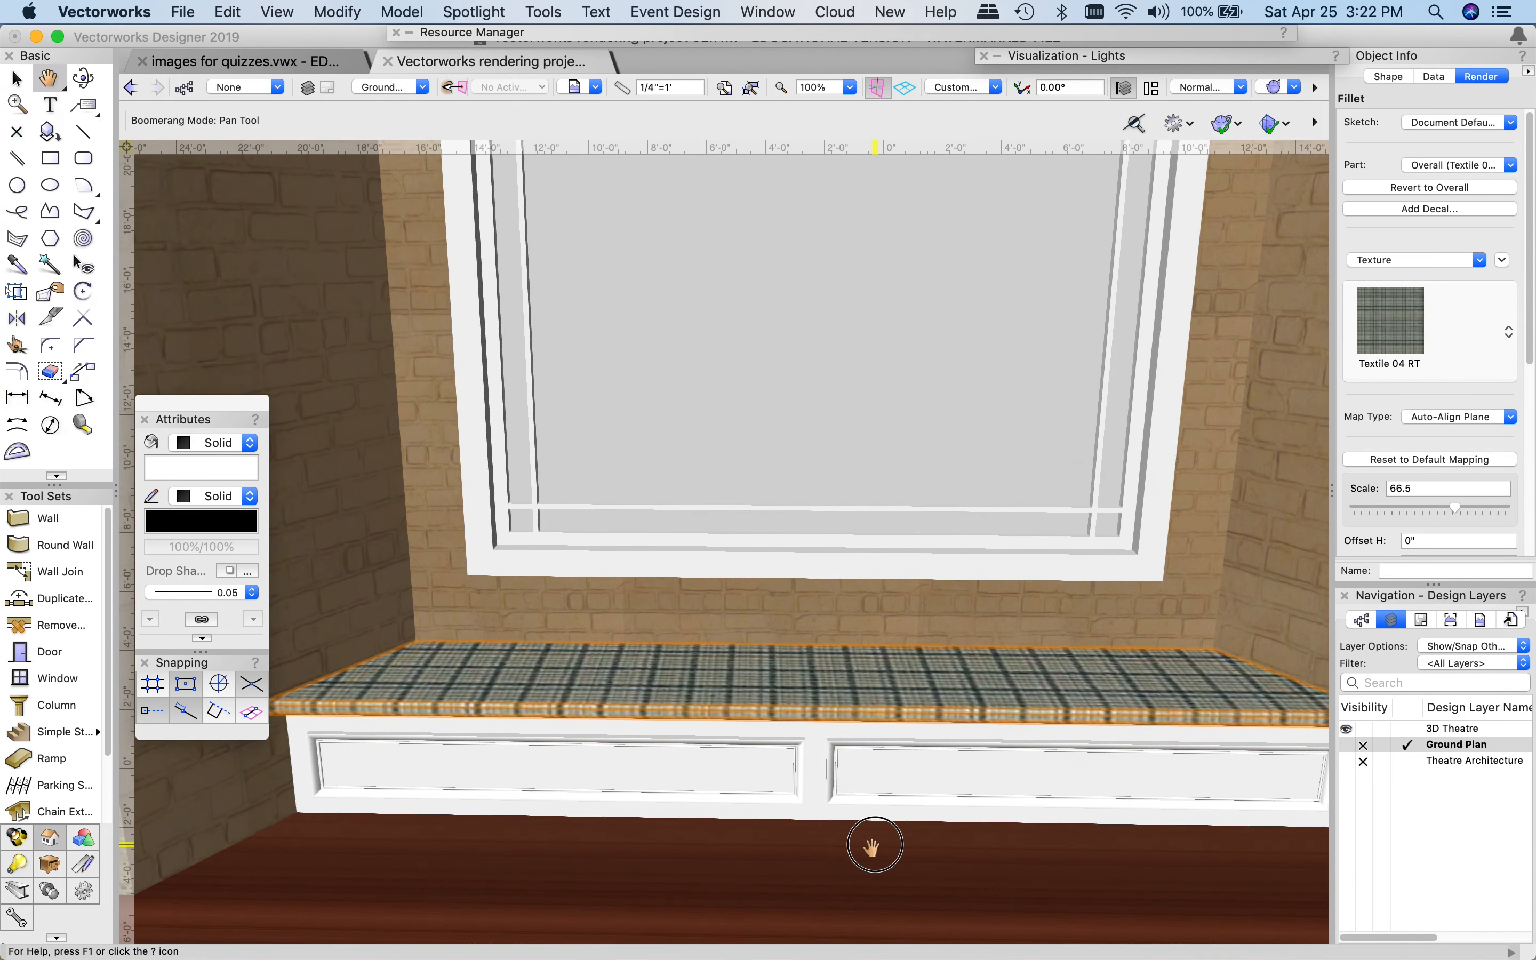
scroll(835, 829, down, 3)
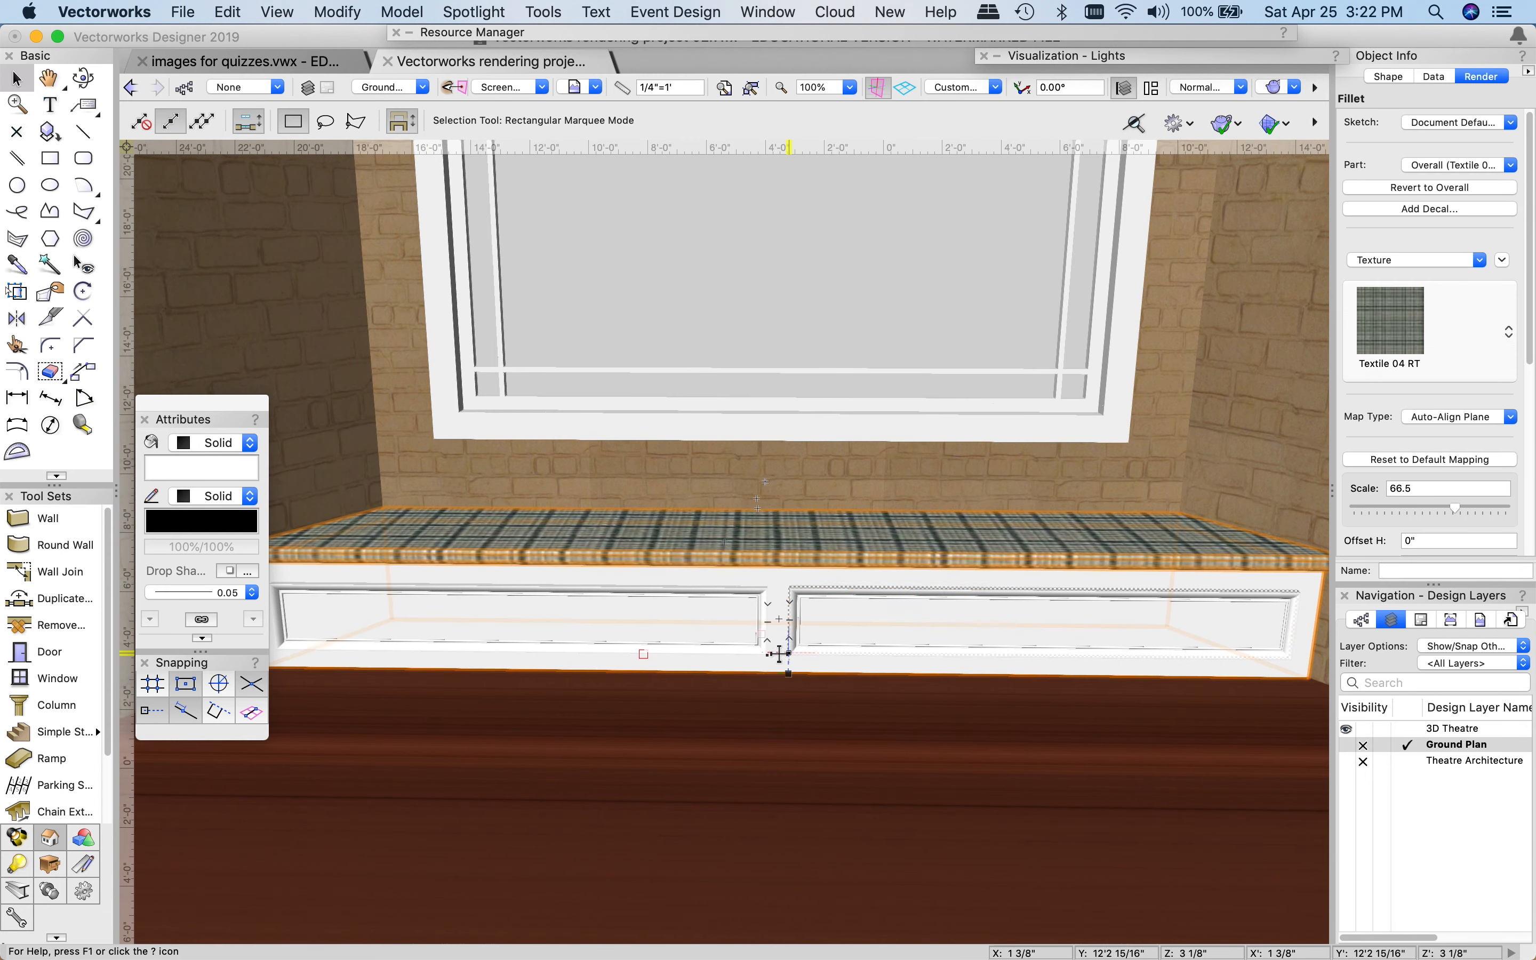
click(776, 663)
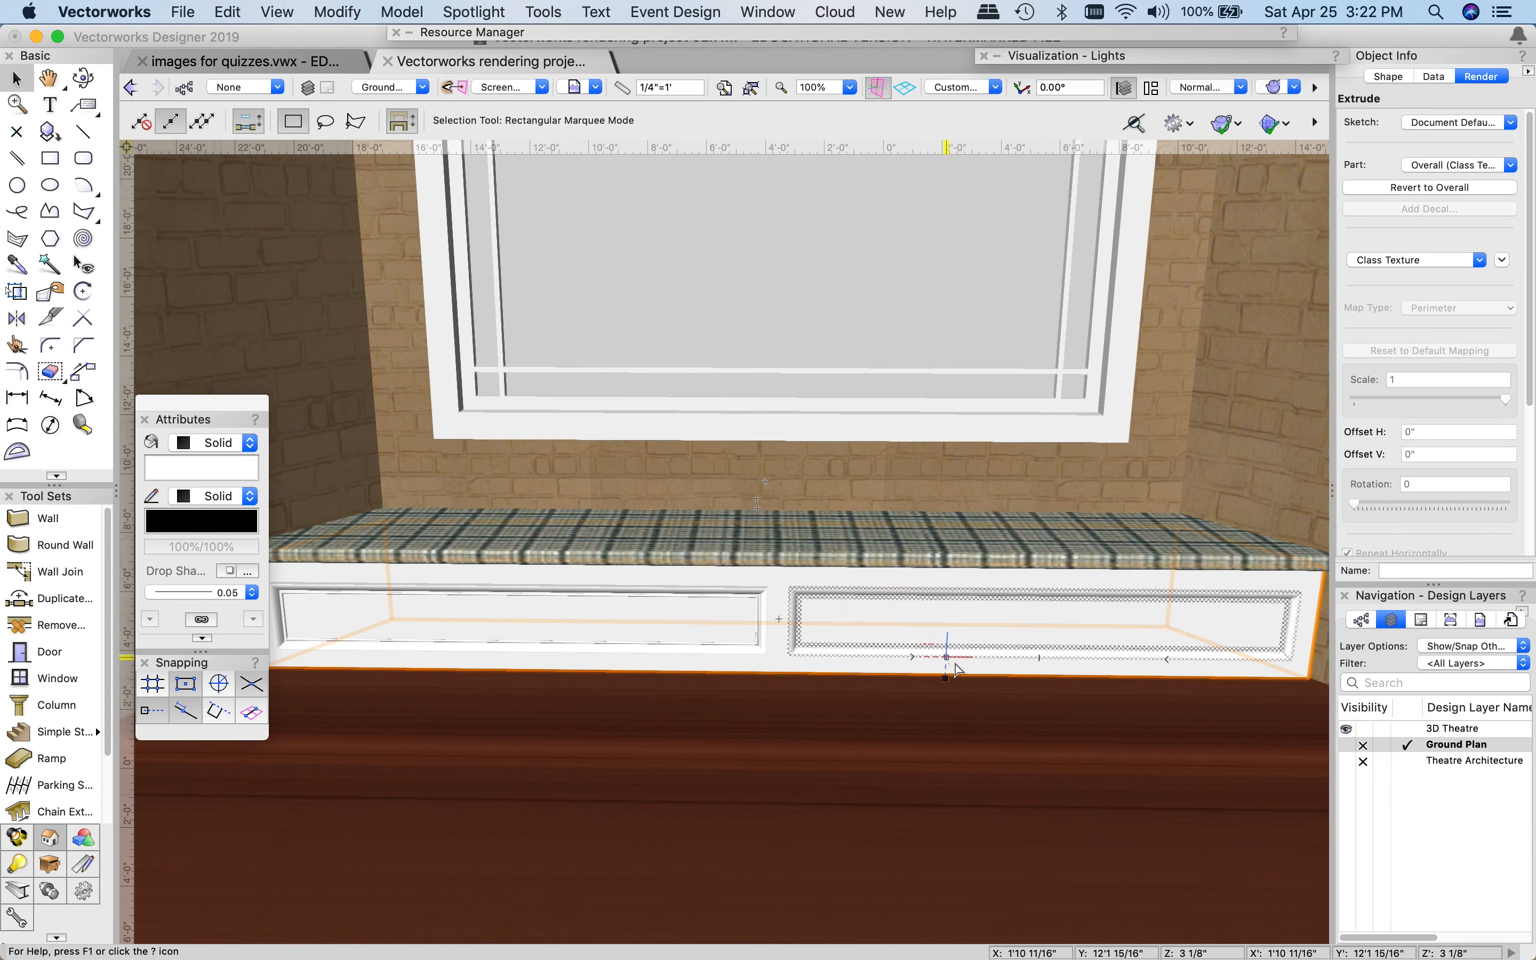
scroll(837, 657, down, 1)
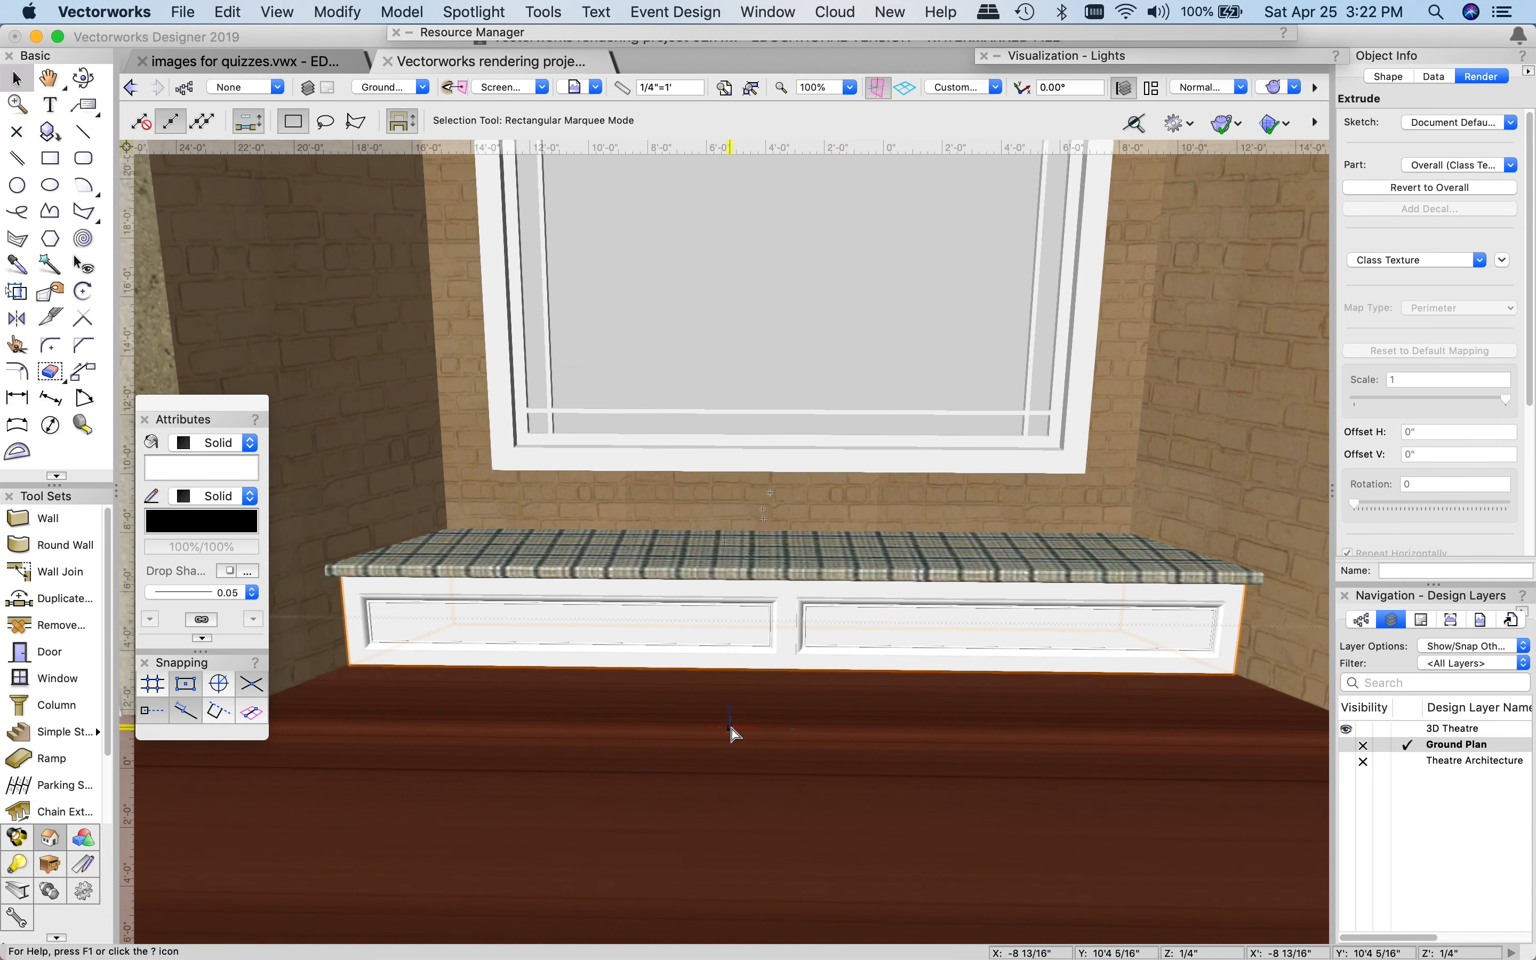
scroll(448, 697, up, 1)
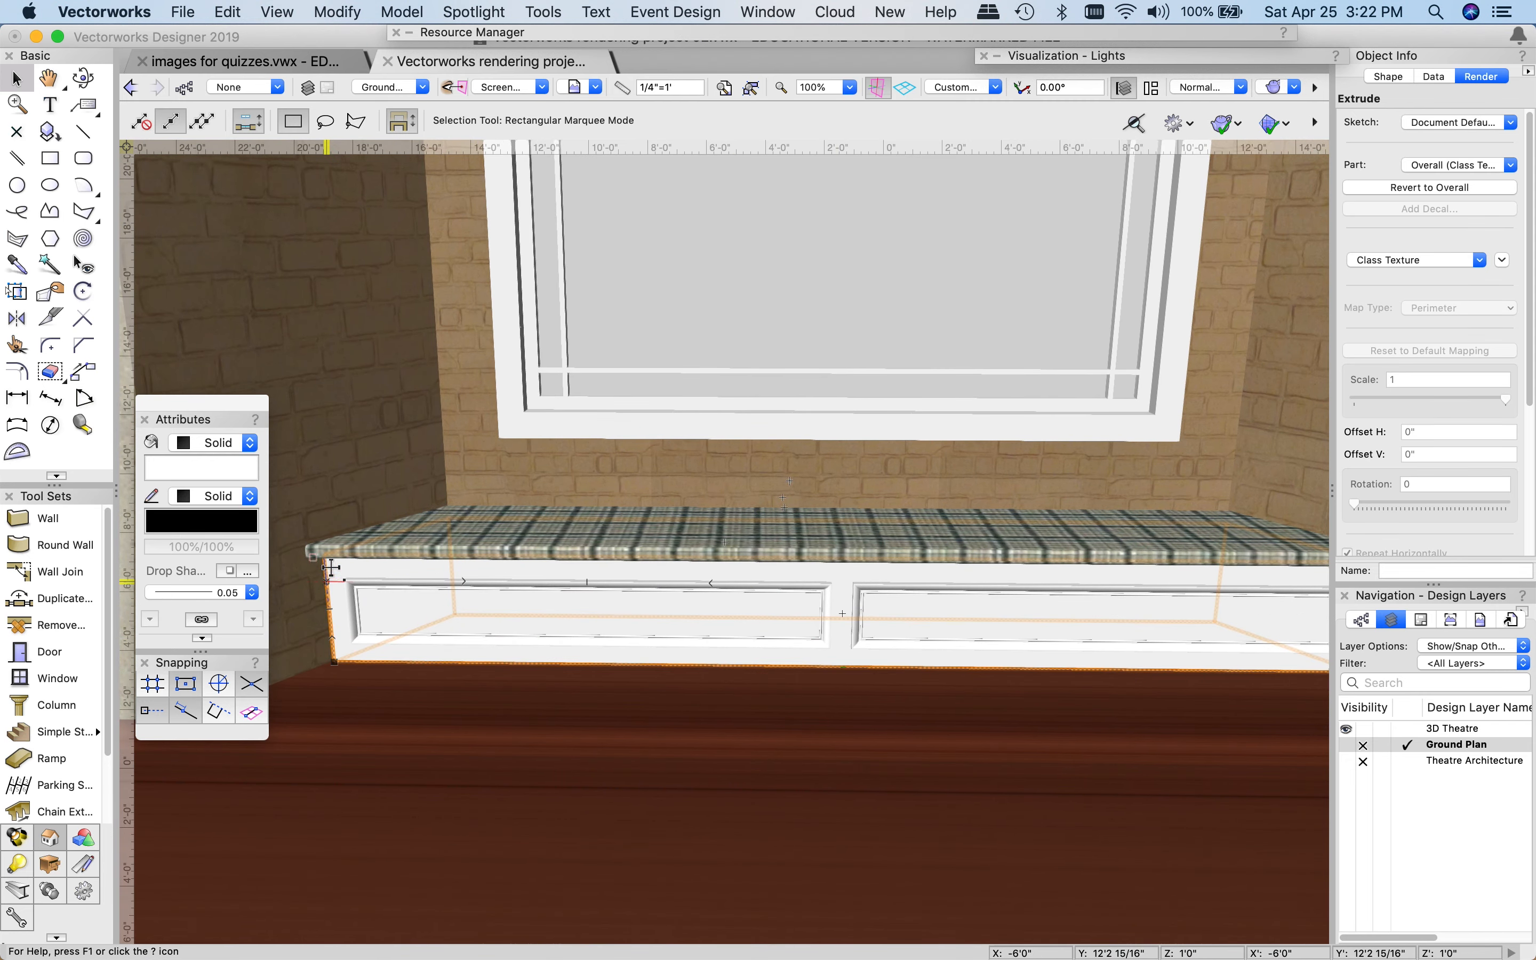
click(371, 622)
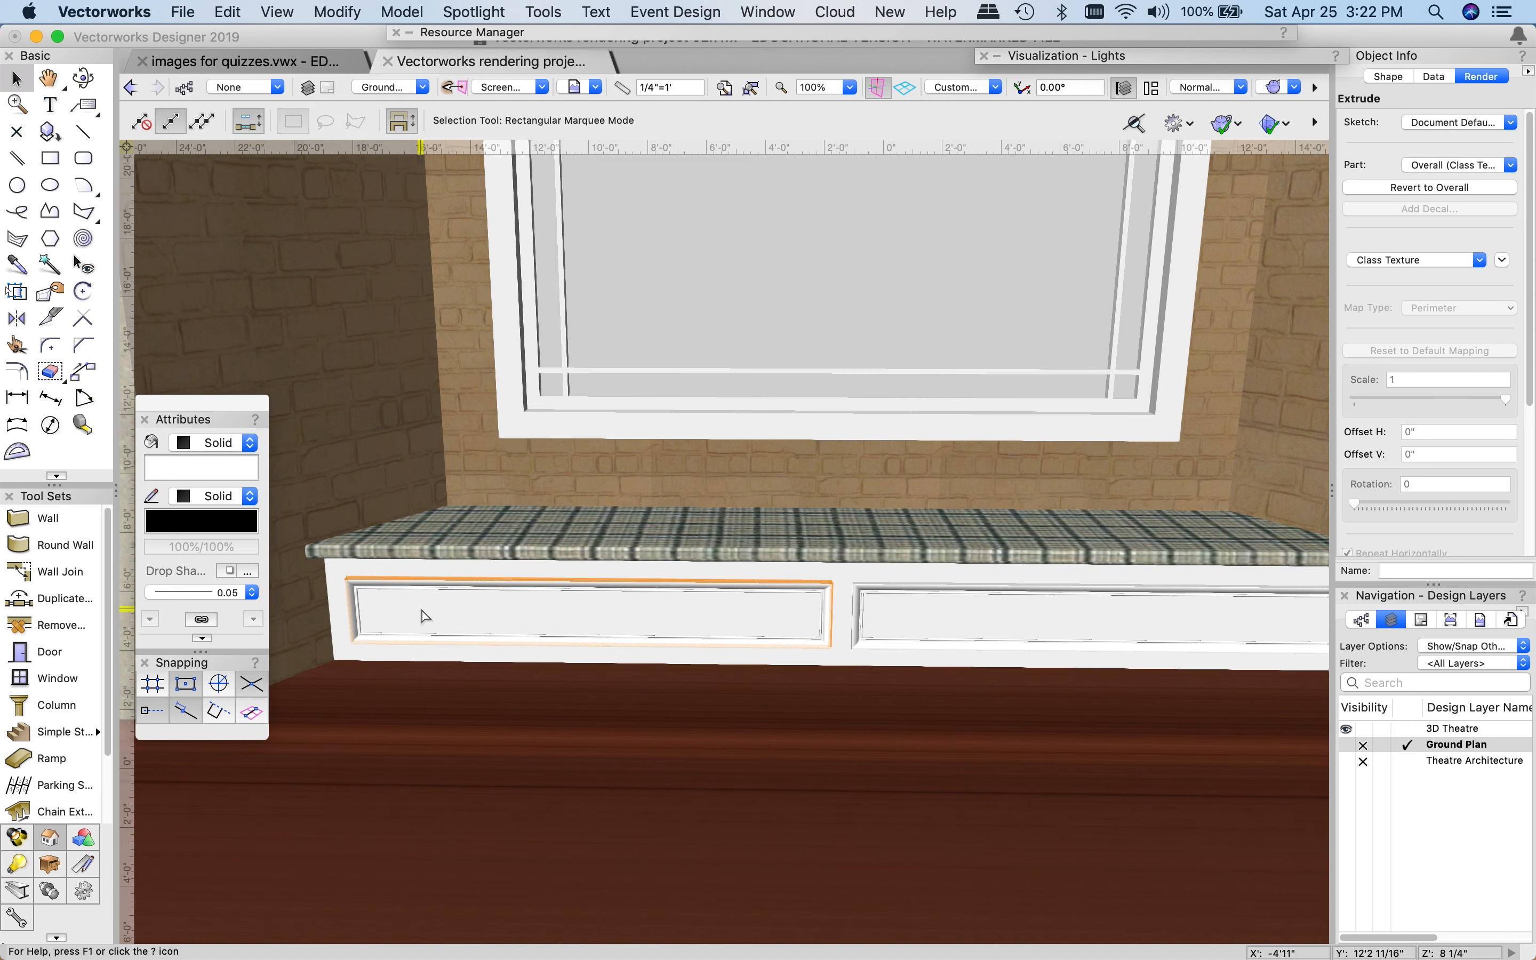
click(911, 619)
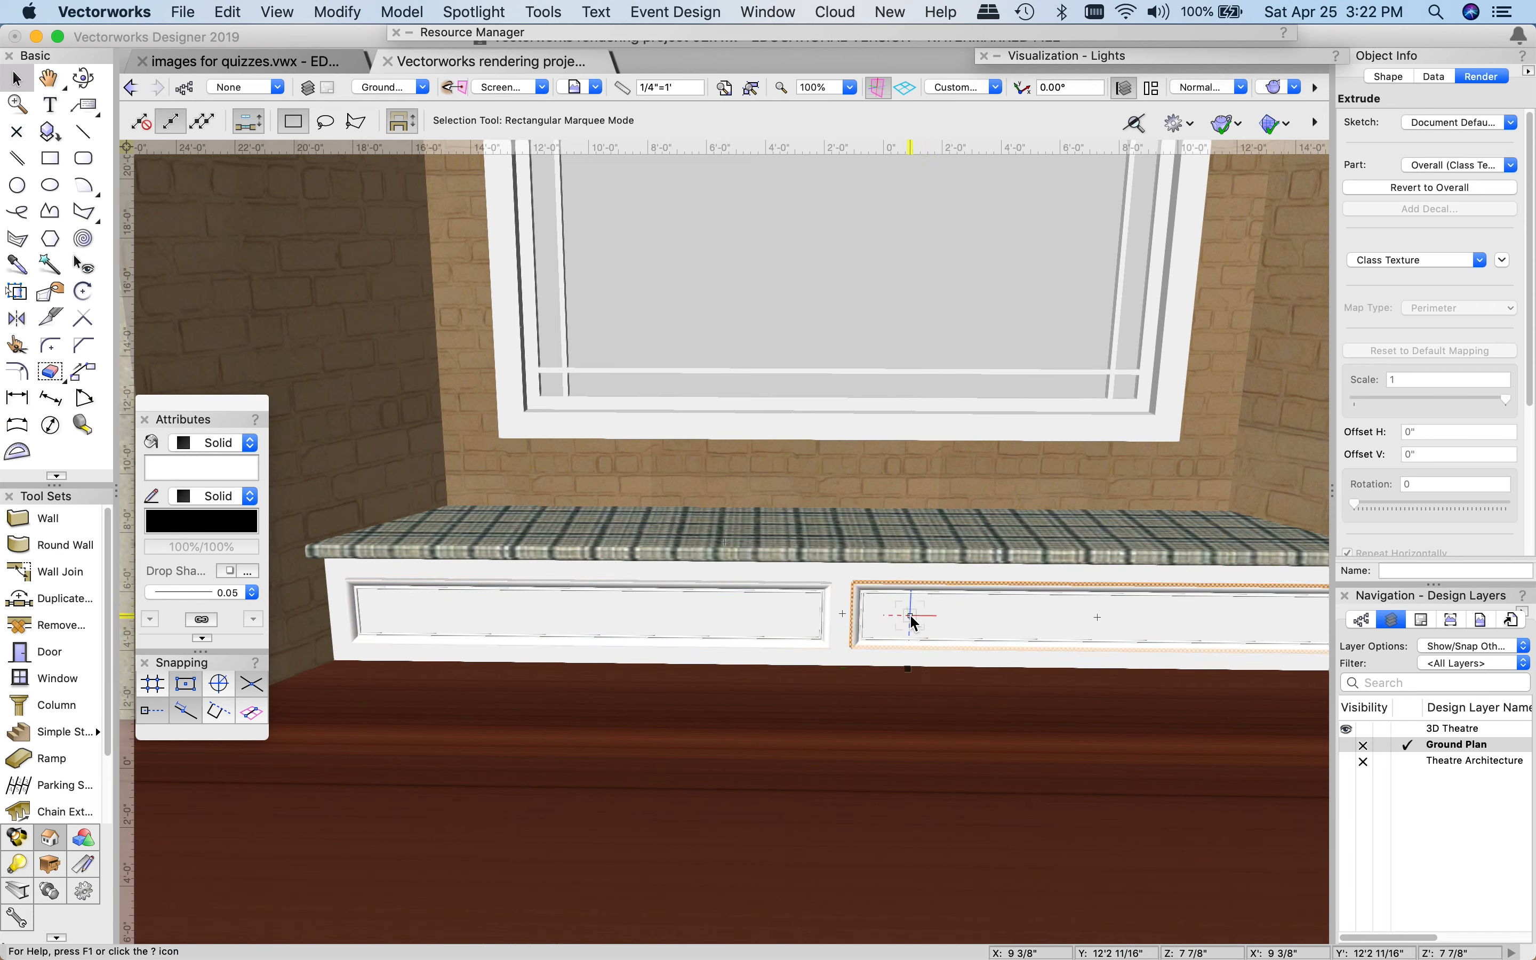
shift+click(736, 603)
click(501, 581)
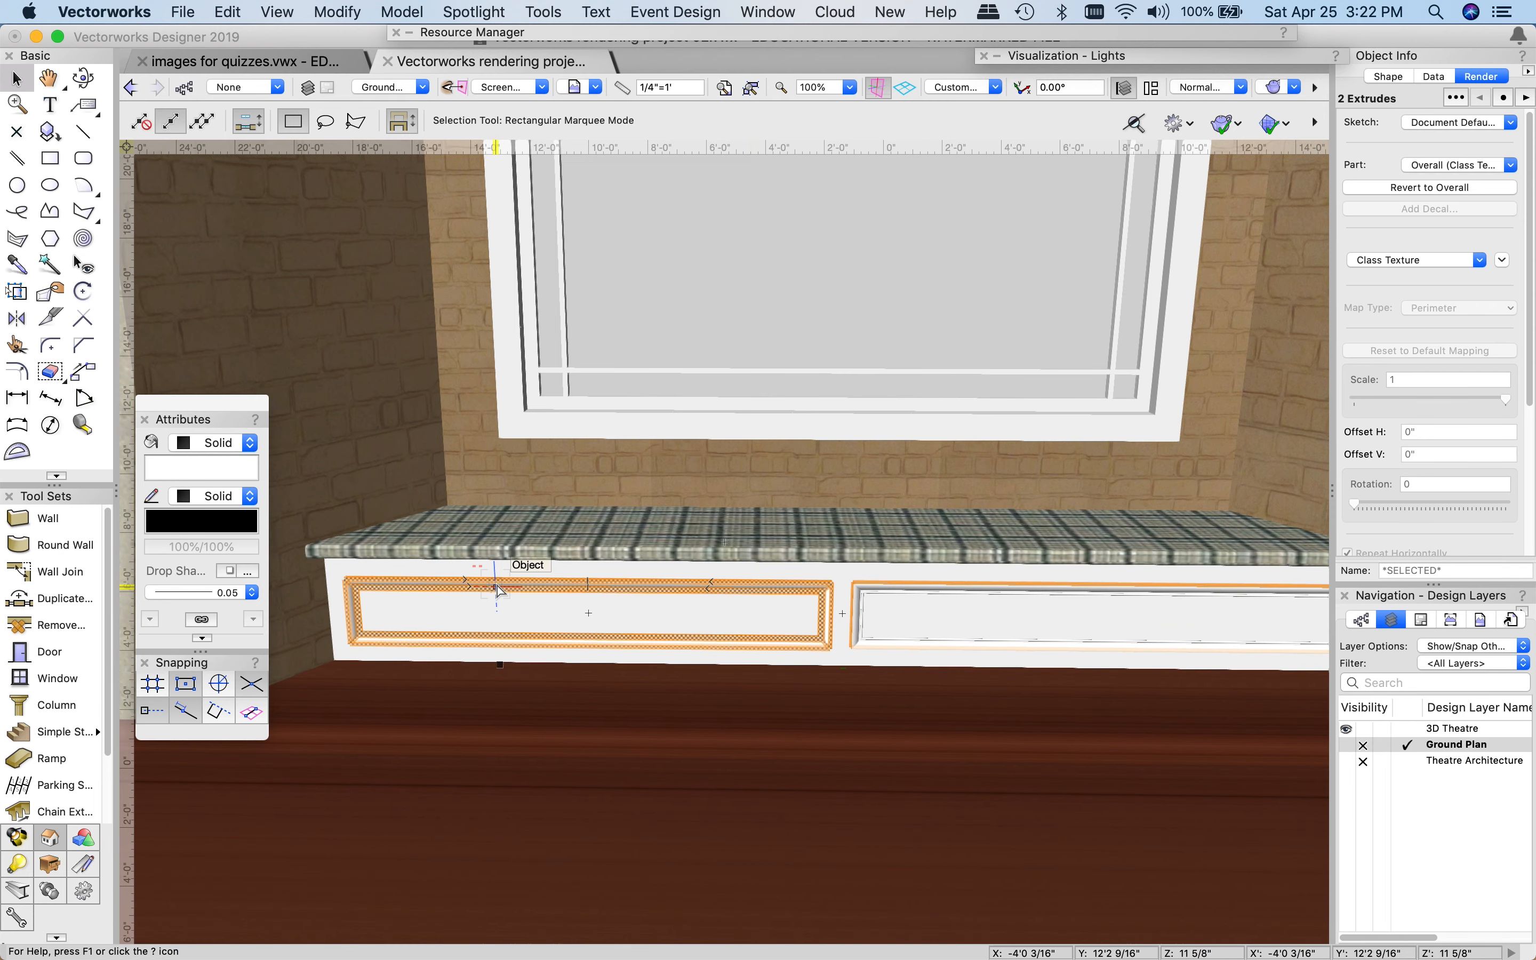
click(873, 590)
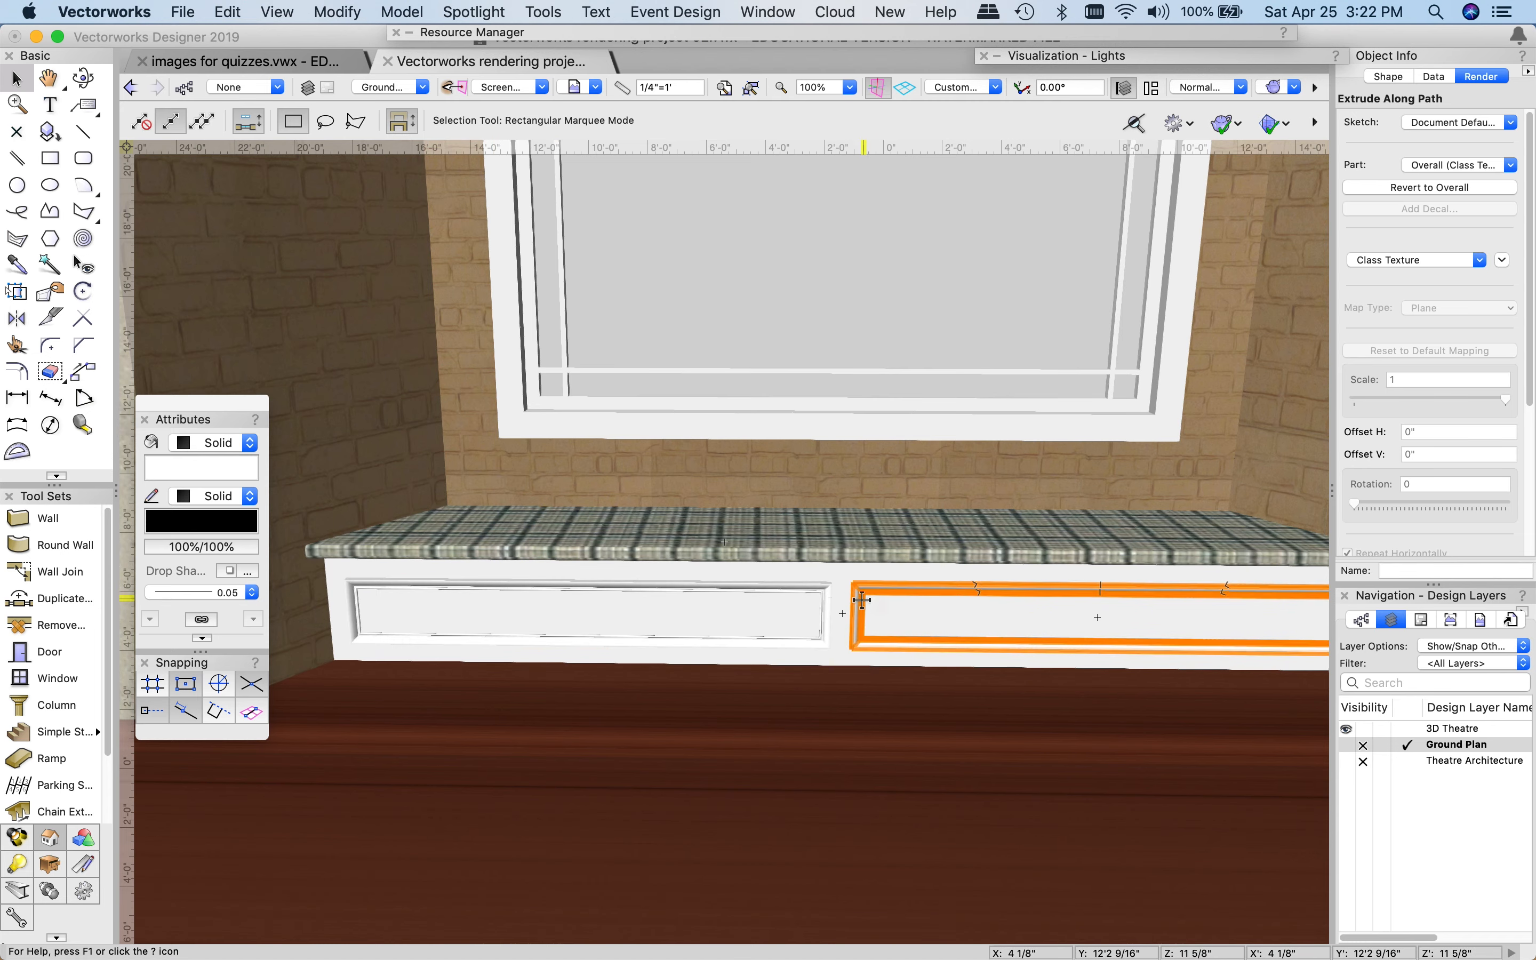
- Switch the window seat's base extrude from its class texture to its own texture
click(839, 662)
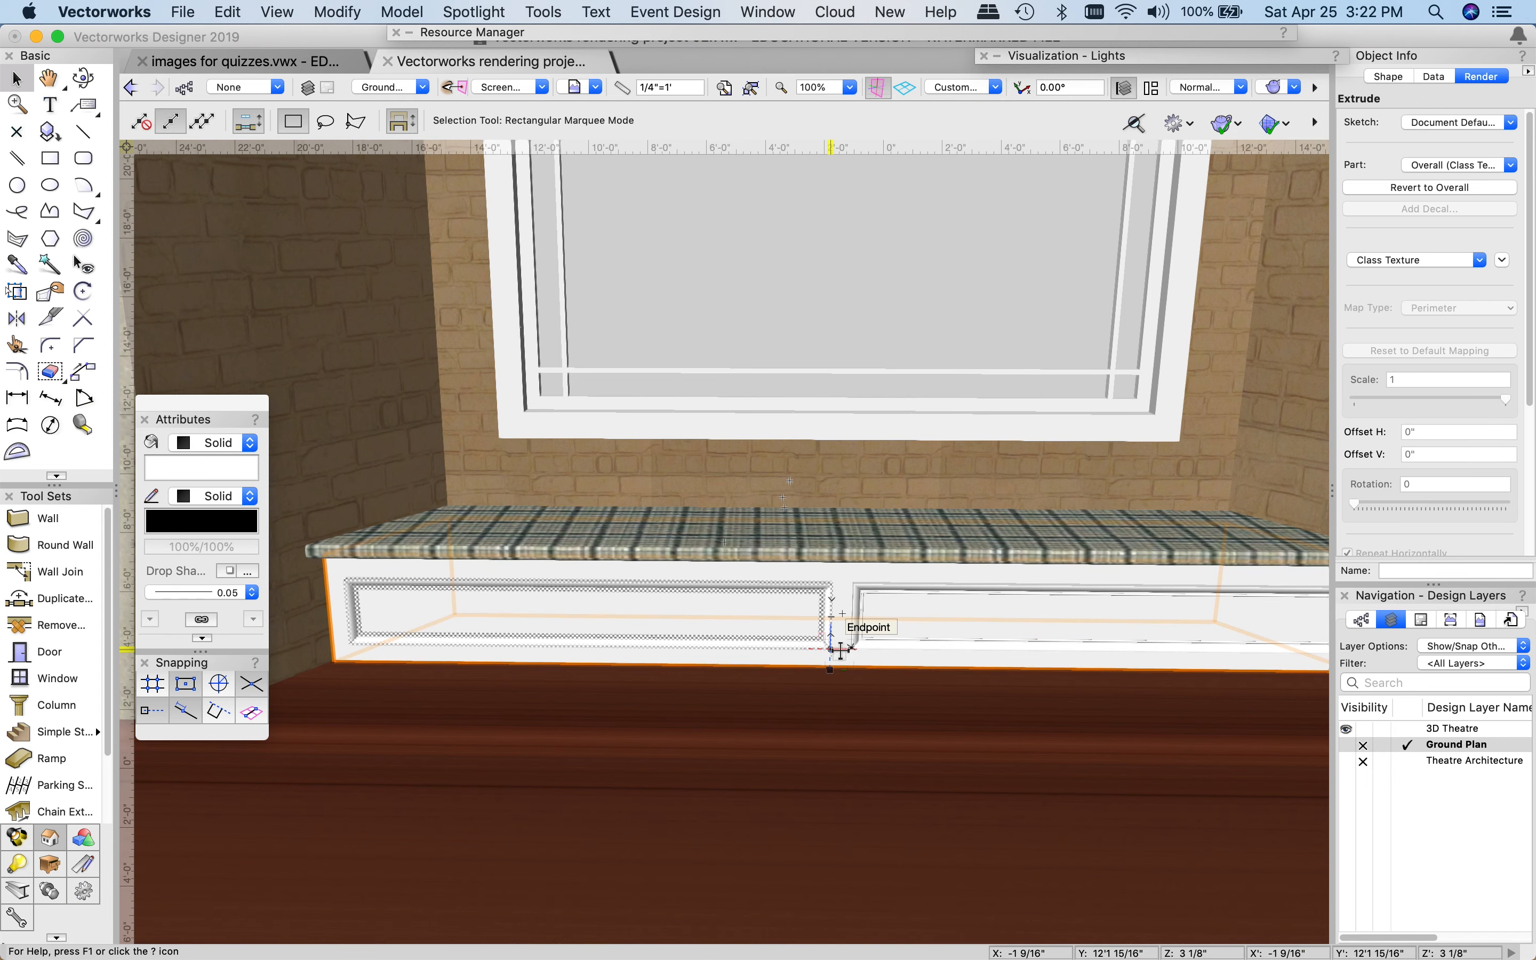
click(815, 867)
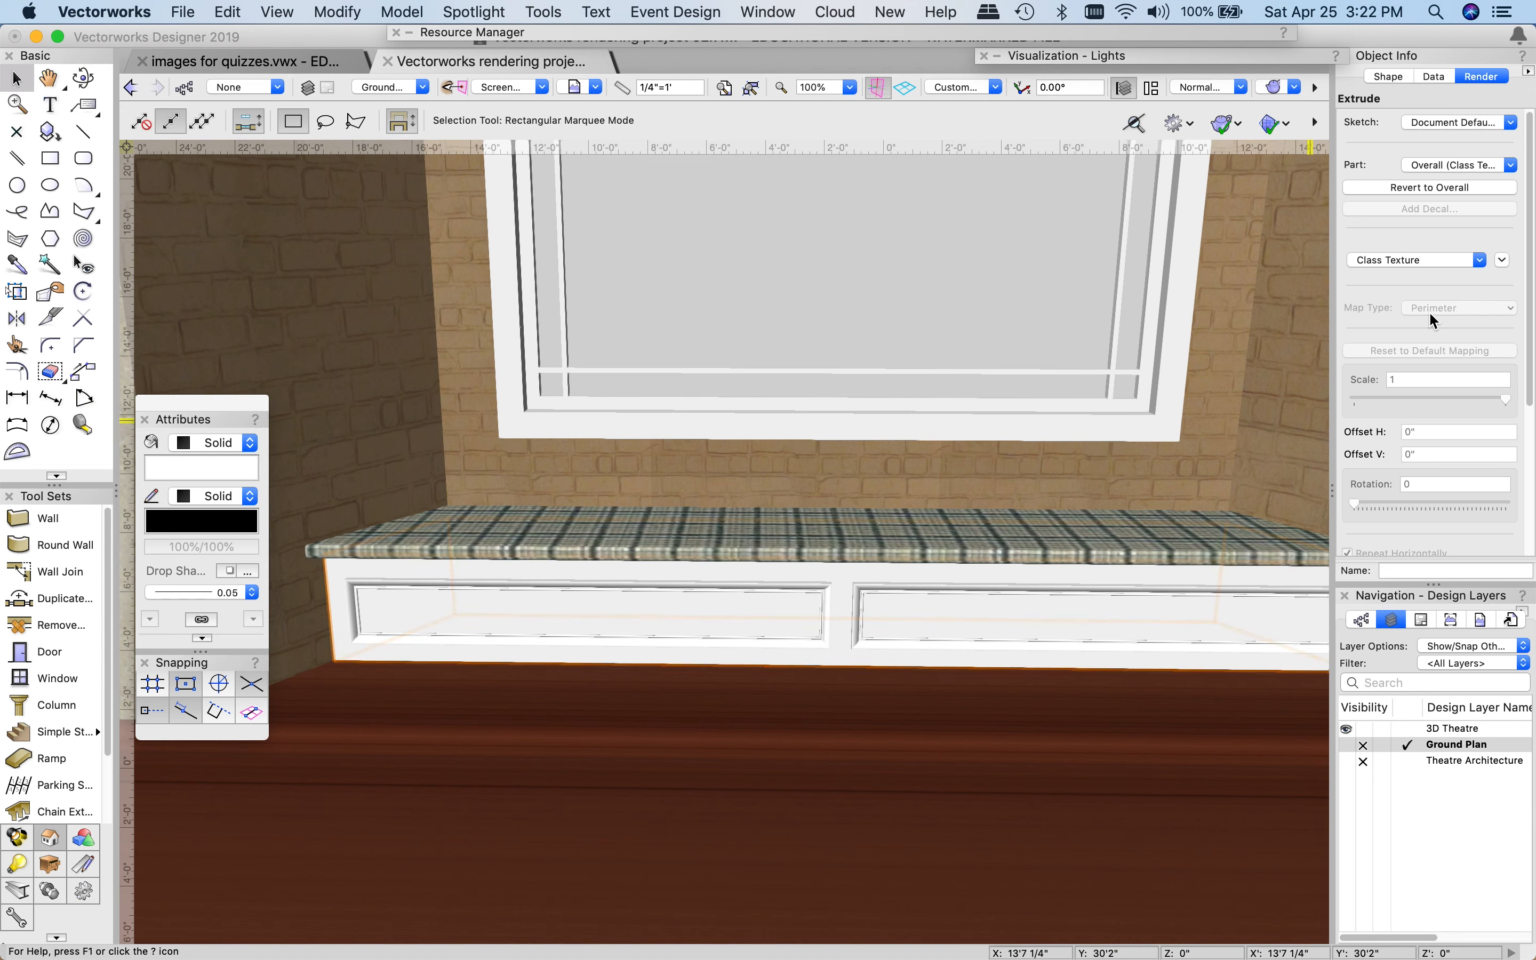
click(1432, 261)
click(1403, 309)
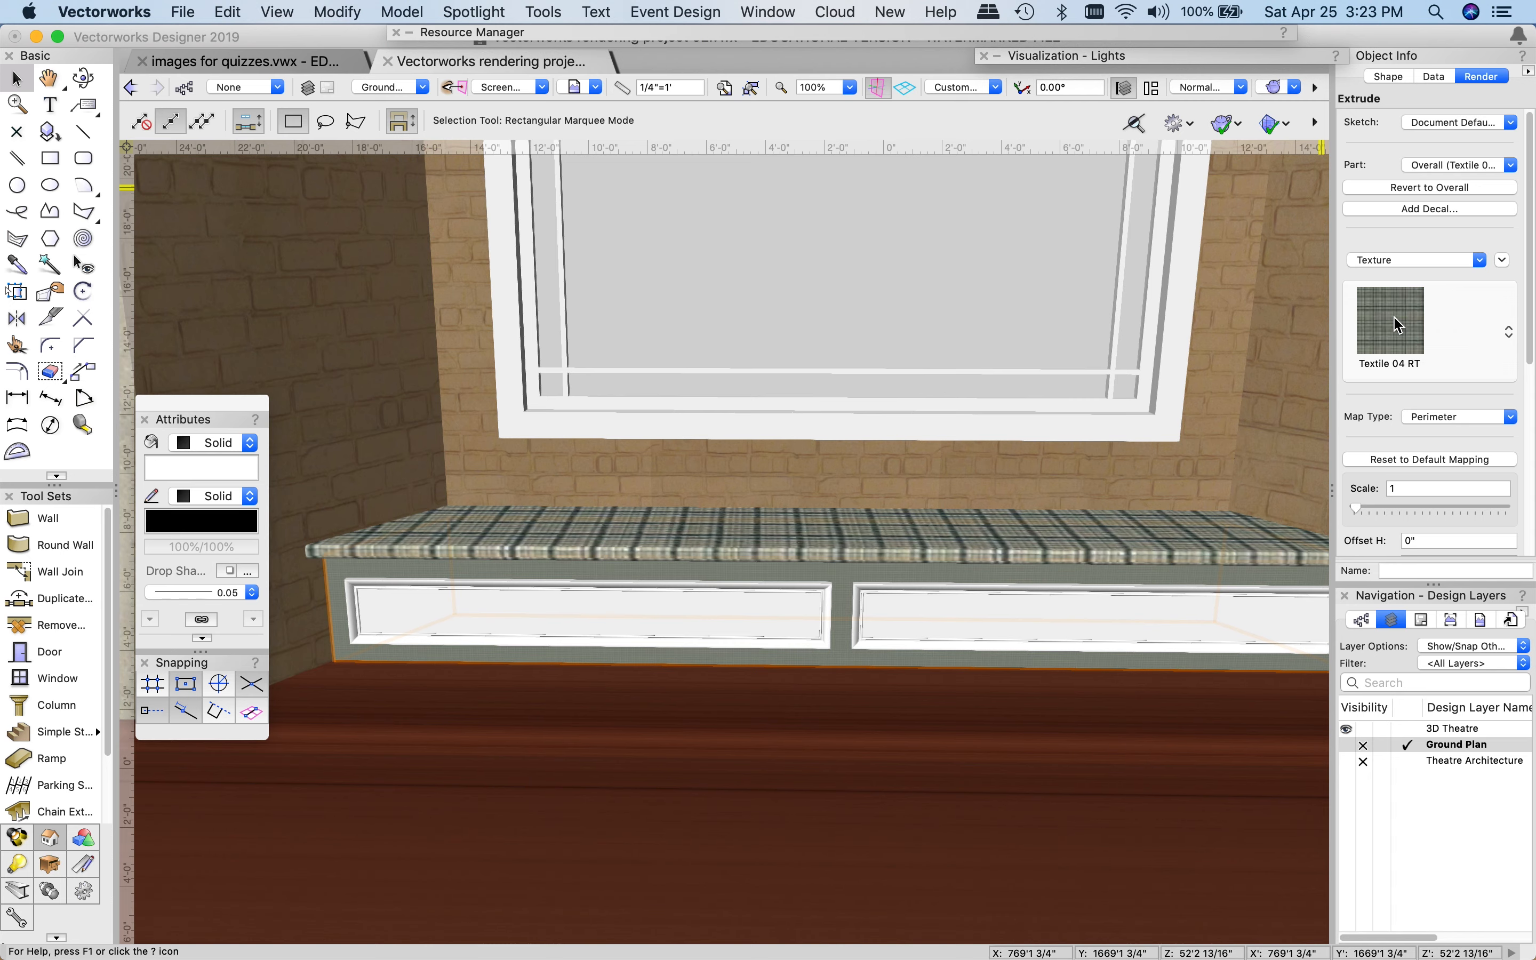
- Replace the seat base's texture with Wood Panel Birch Med RT from Wood Paneling.vwx
click(1420, 339)
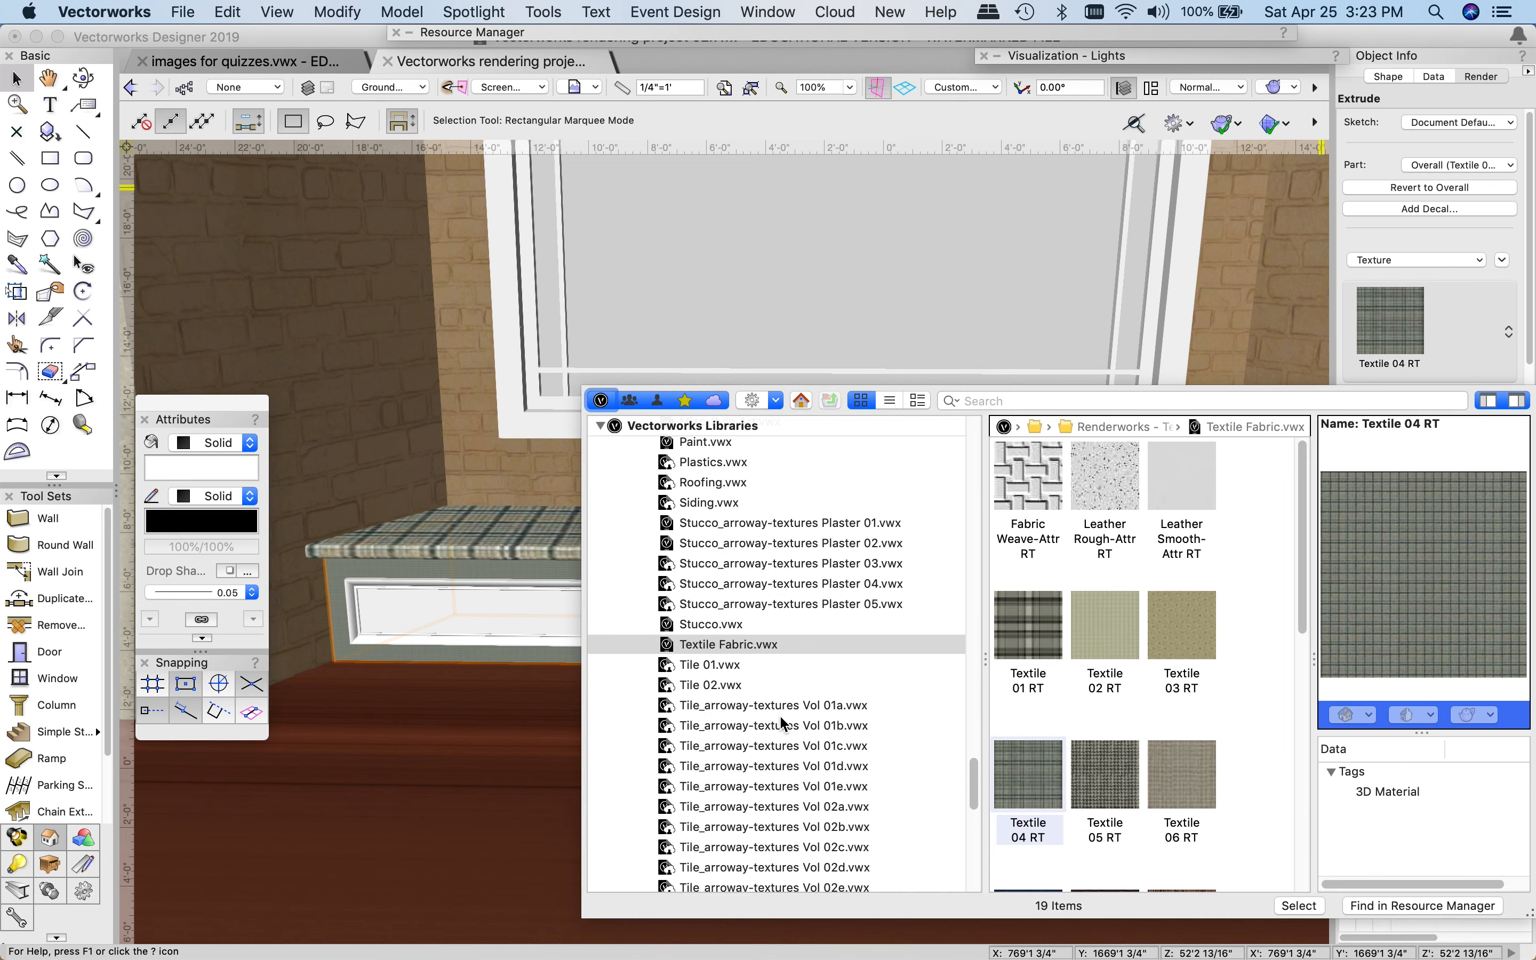
scroll(778, 715, down, 4)
scroll(778, 714, down, 5)
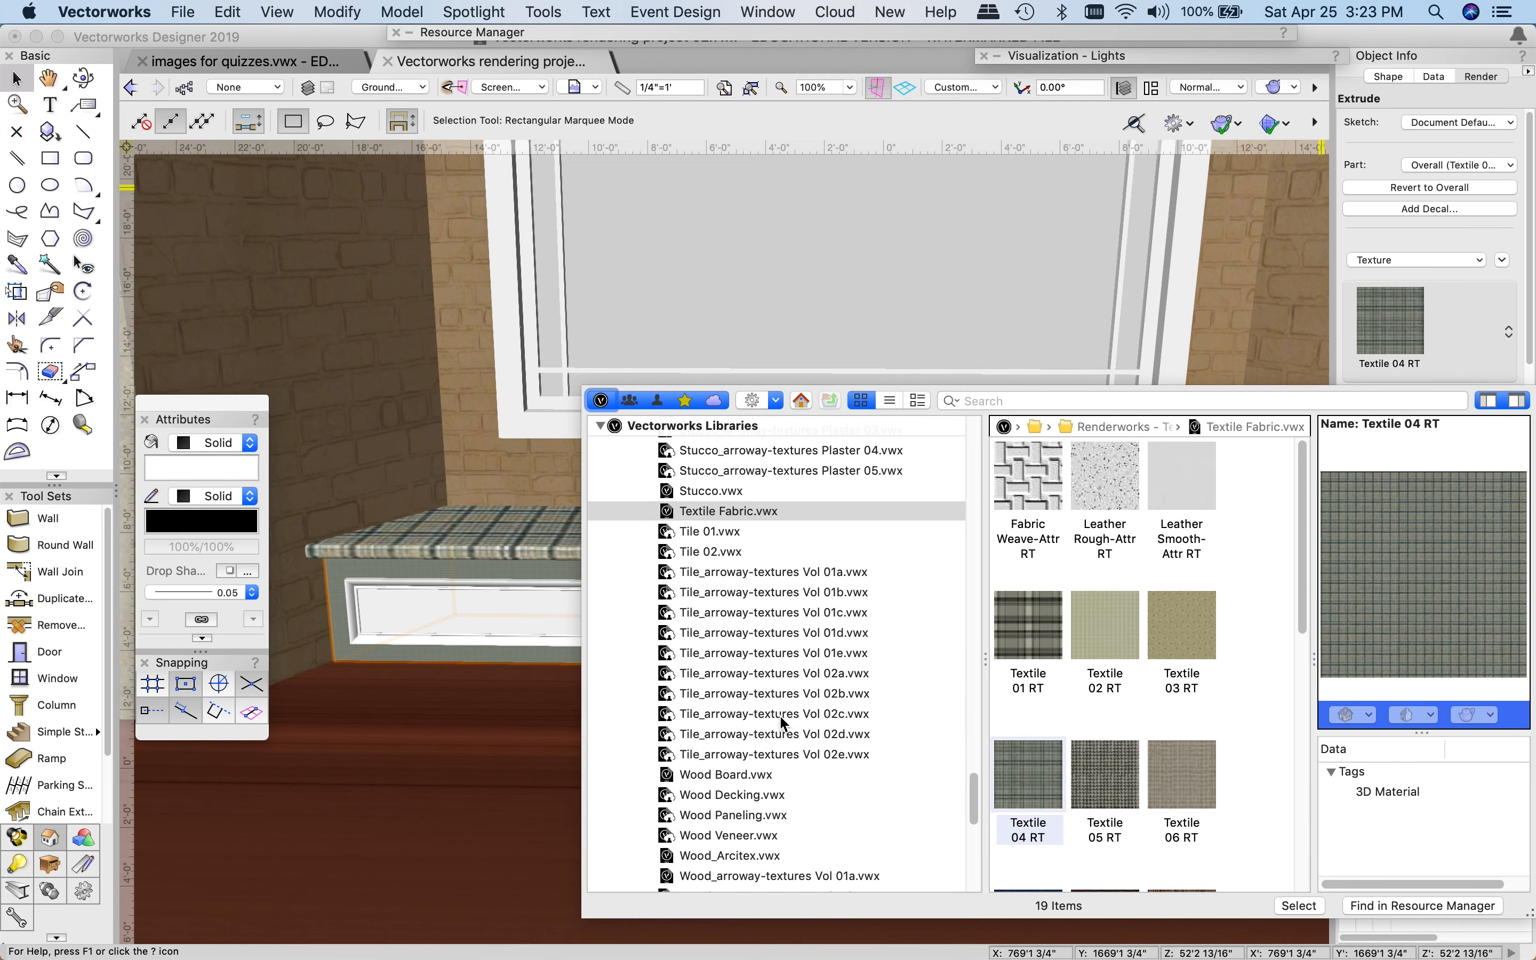
click(730, 746)
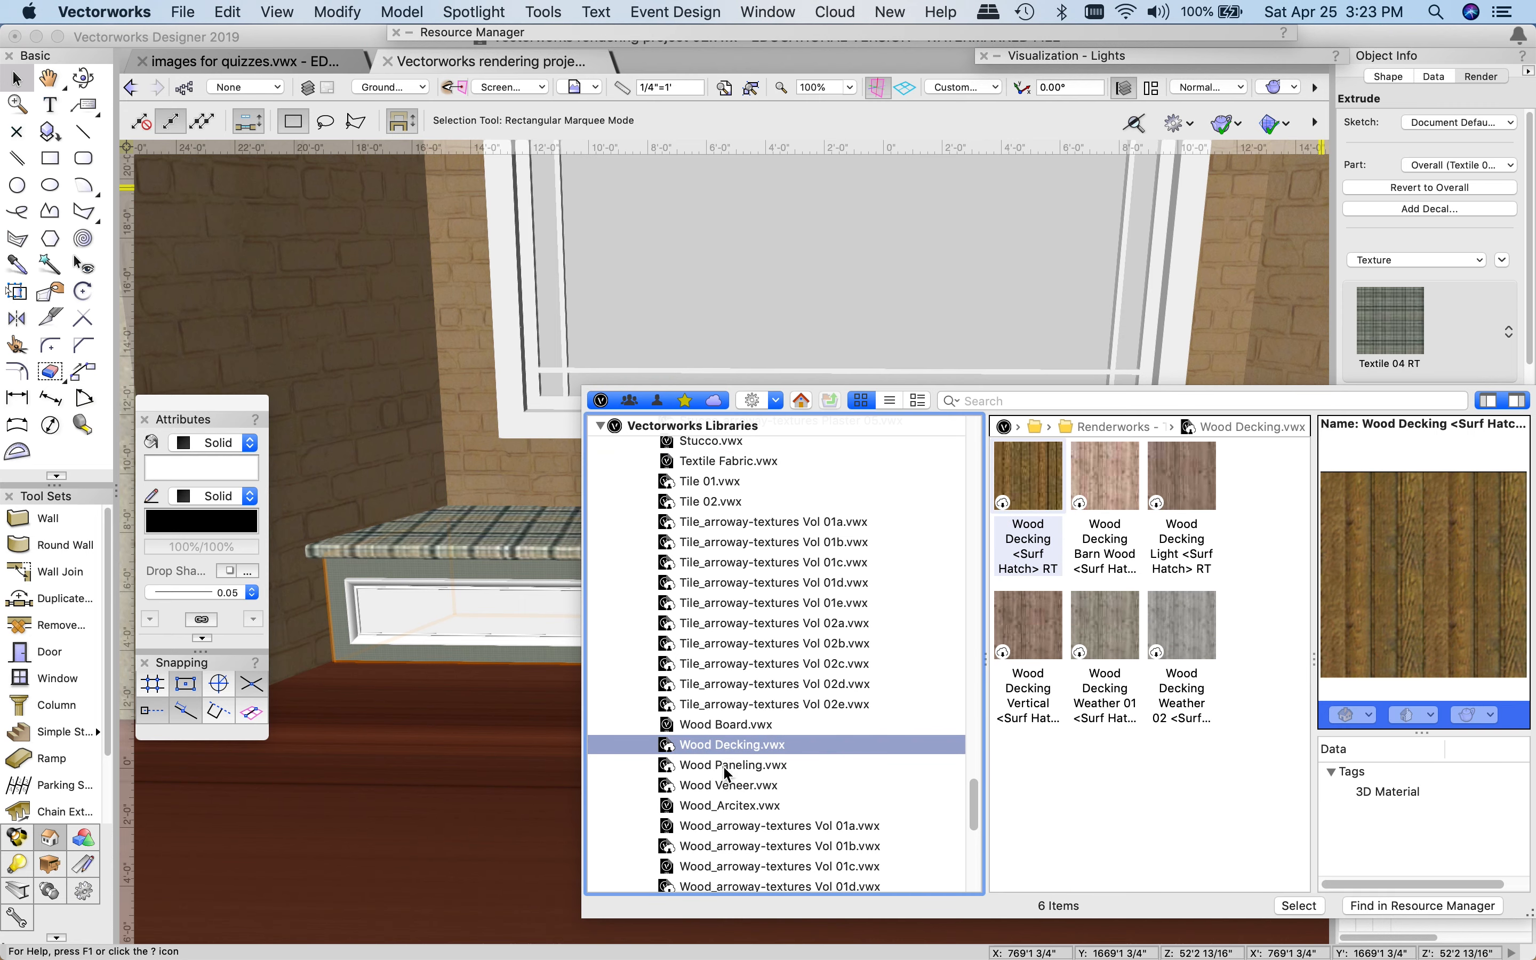
click(728, 765)
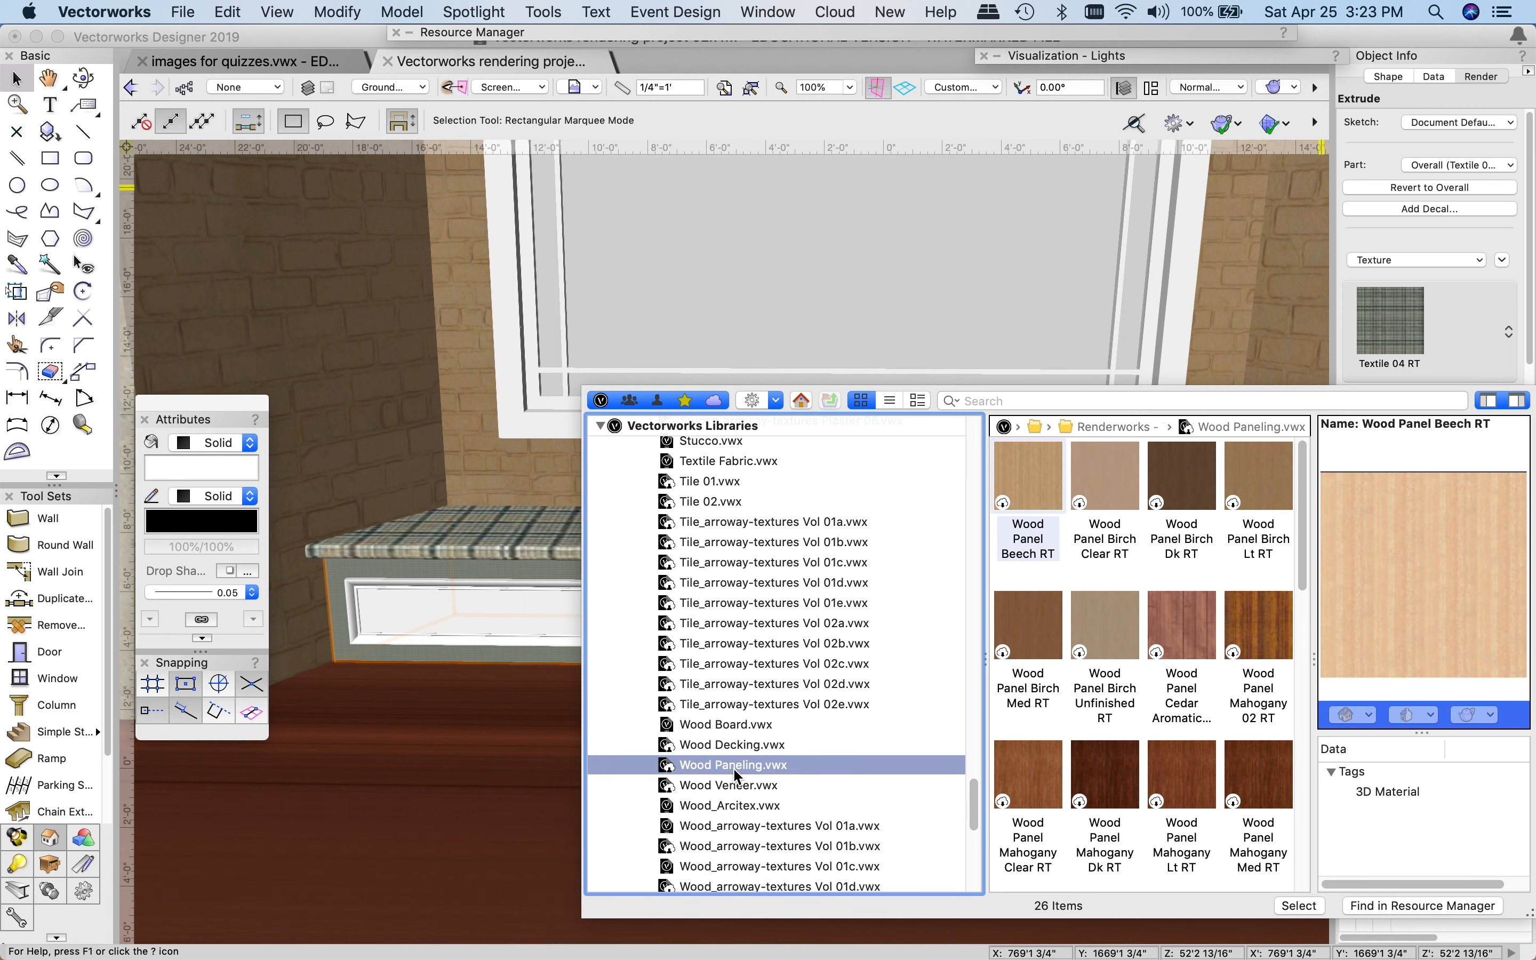
scroll(734, 767, down, 7)
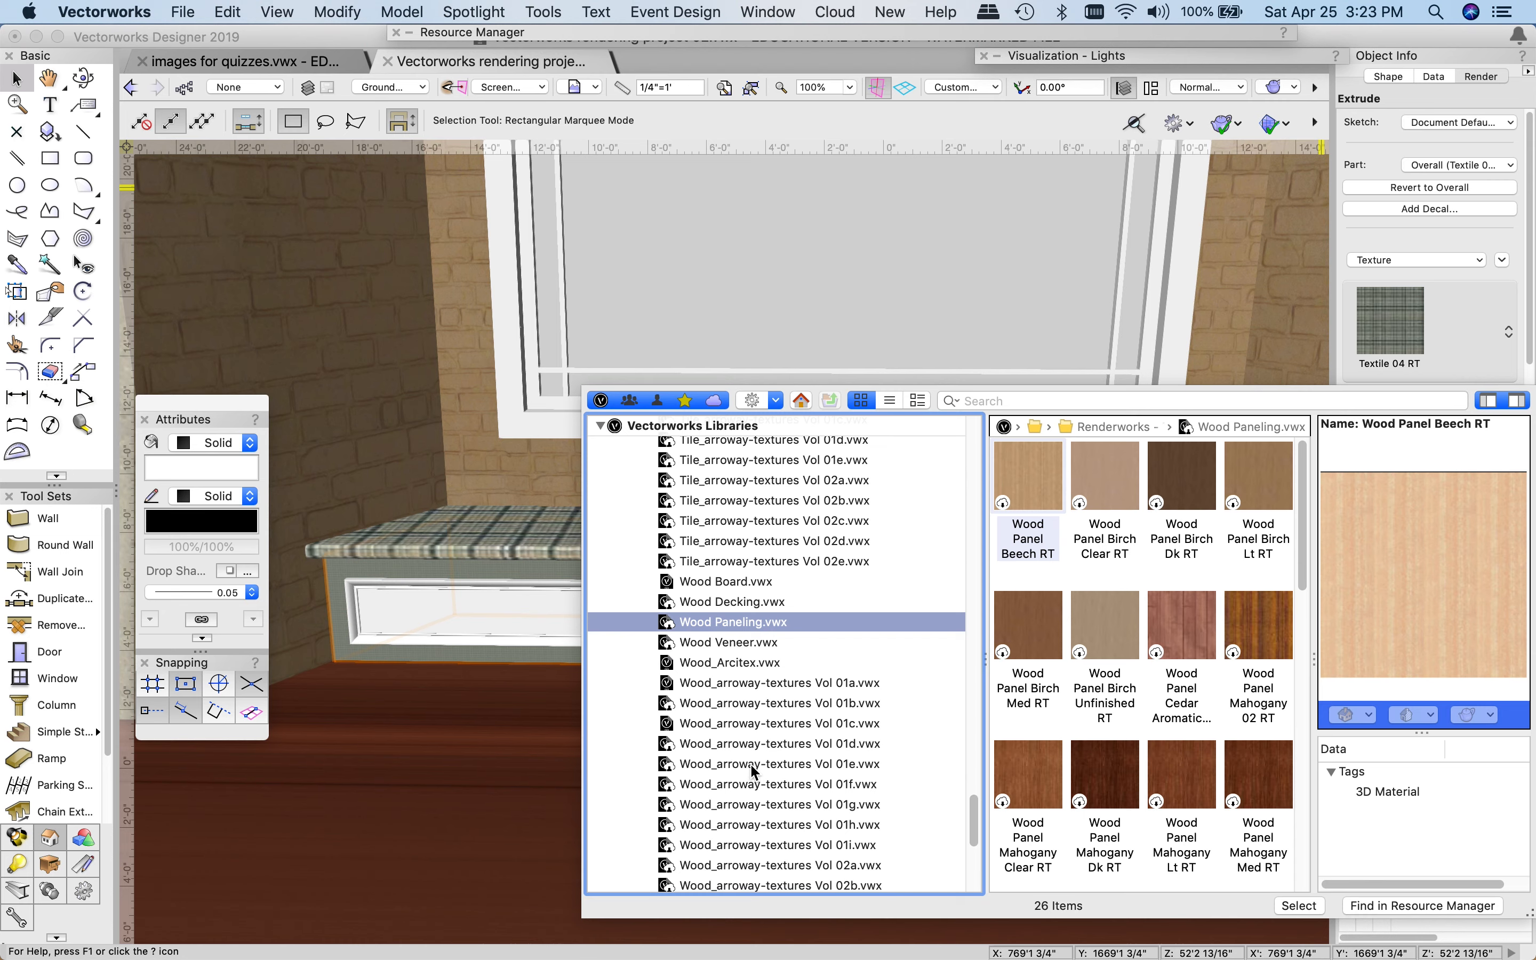
double_click(1024, 626)
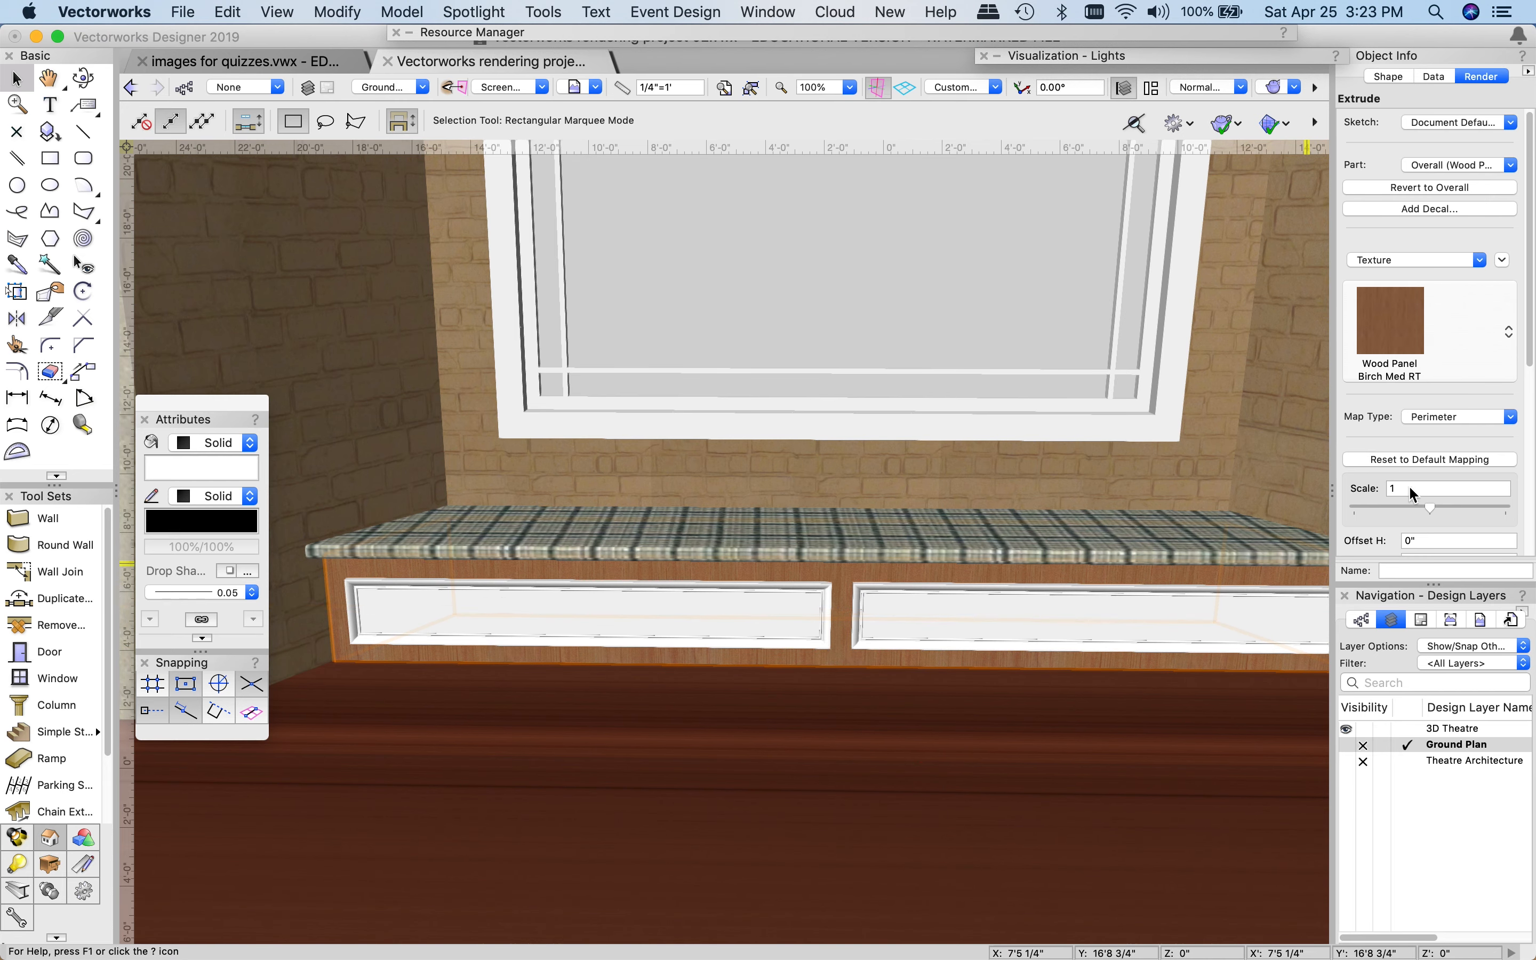
- Rotate the birch texture on the window seat base to 90 degrees
scroll(1426, 492, down, 3)
click(1422, 447)
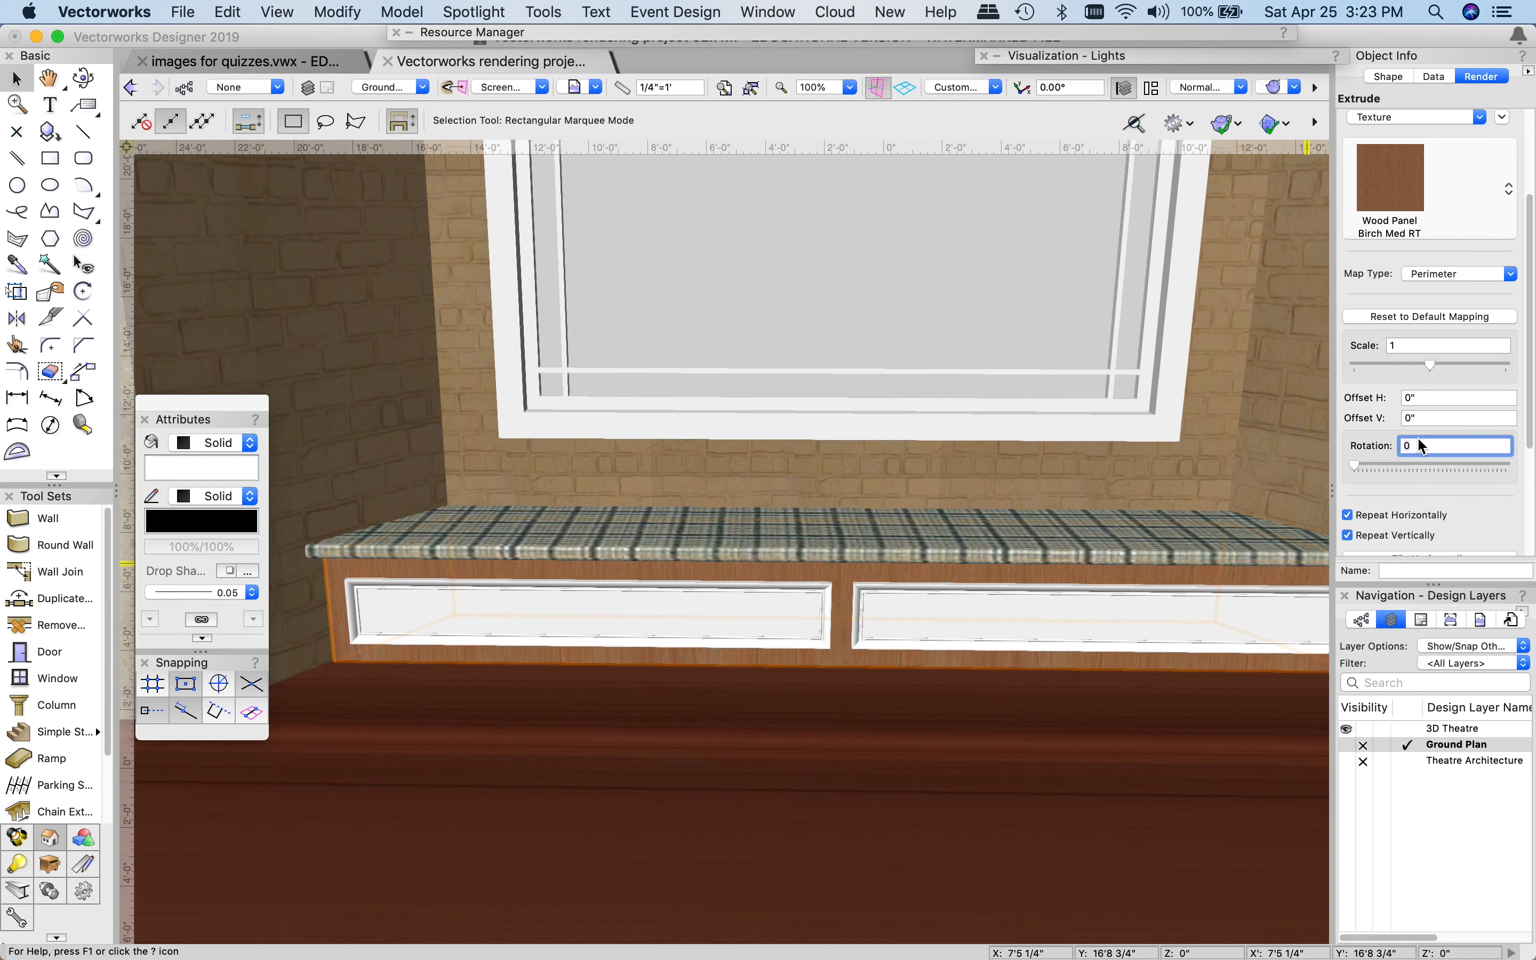
text(90)
key(Return)
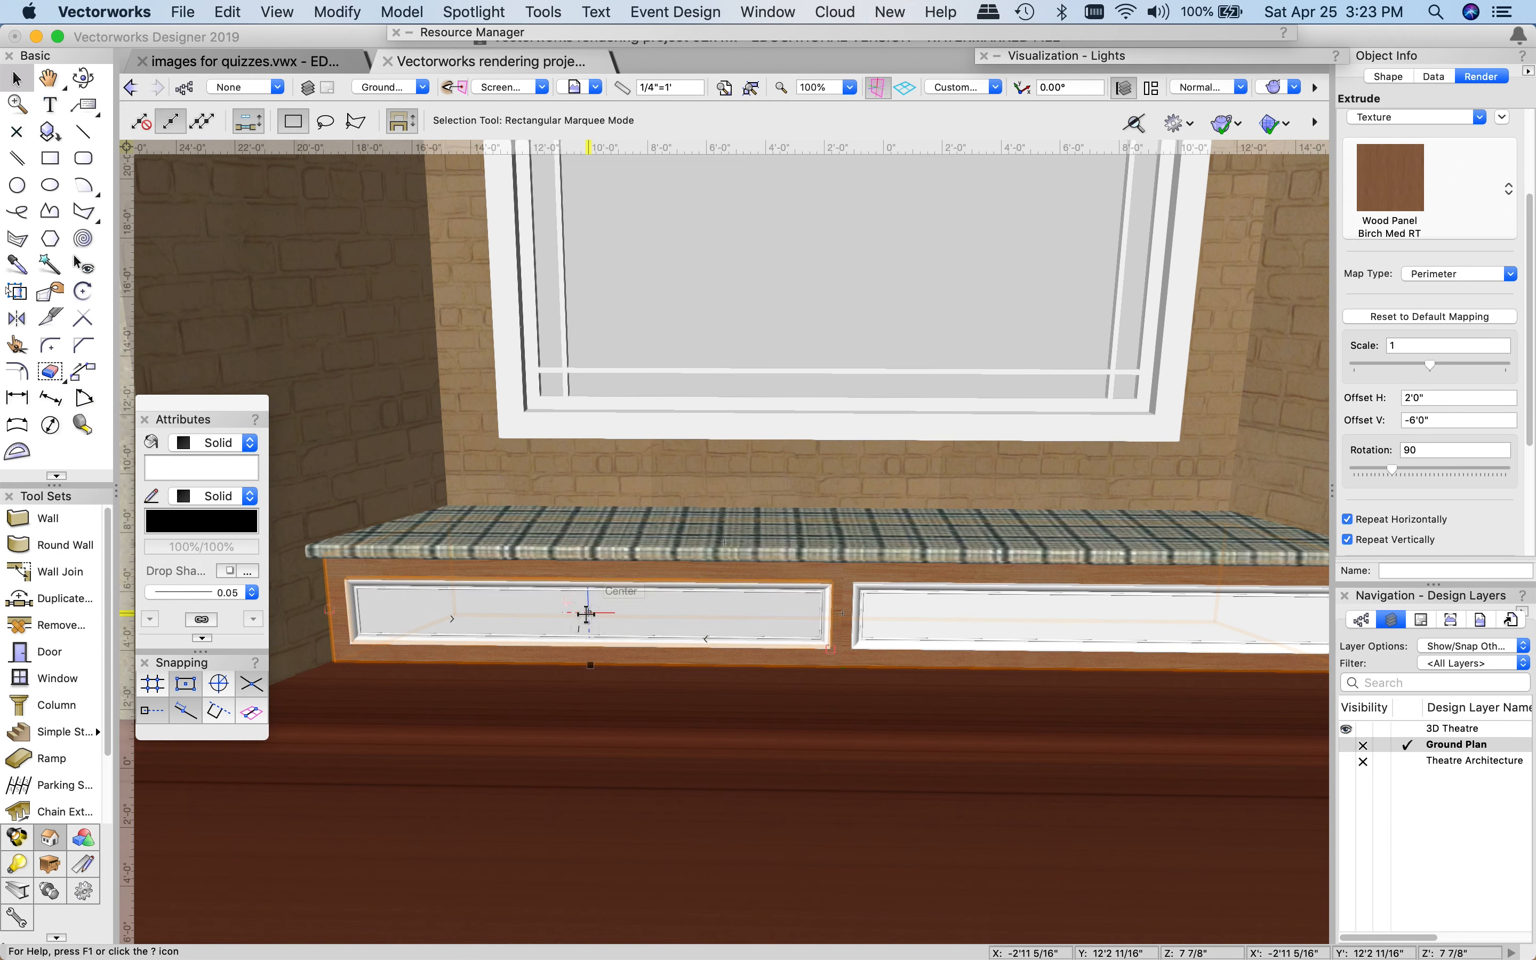
- Texture the two inset panels on the window seat's front with Wood Panel Birch Unfinished RT instead of their class texture
click(587, 614)
shift+click(944, 616)
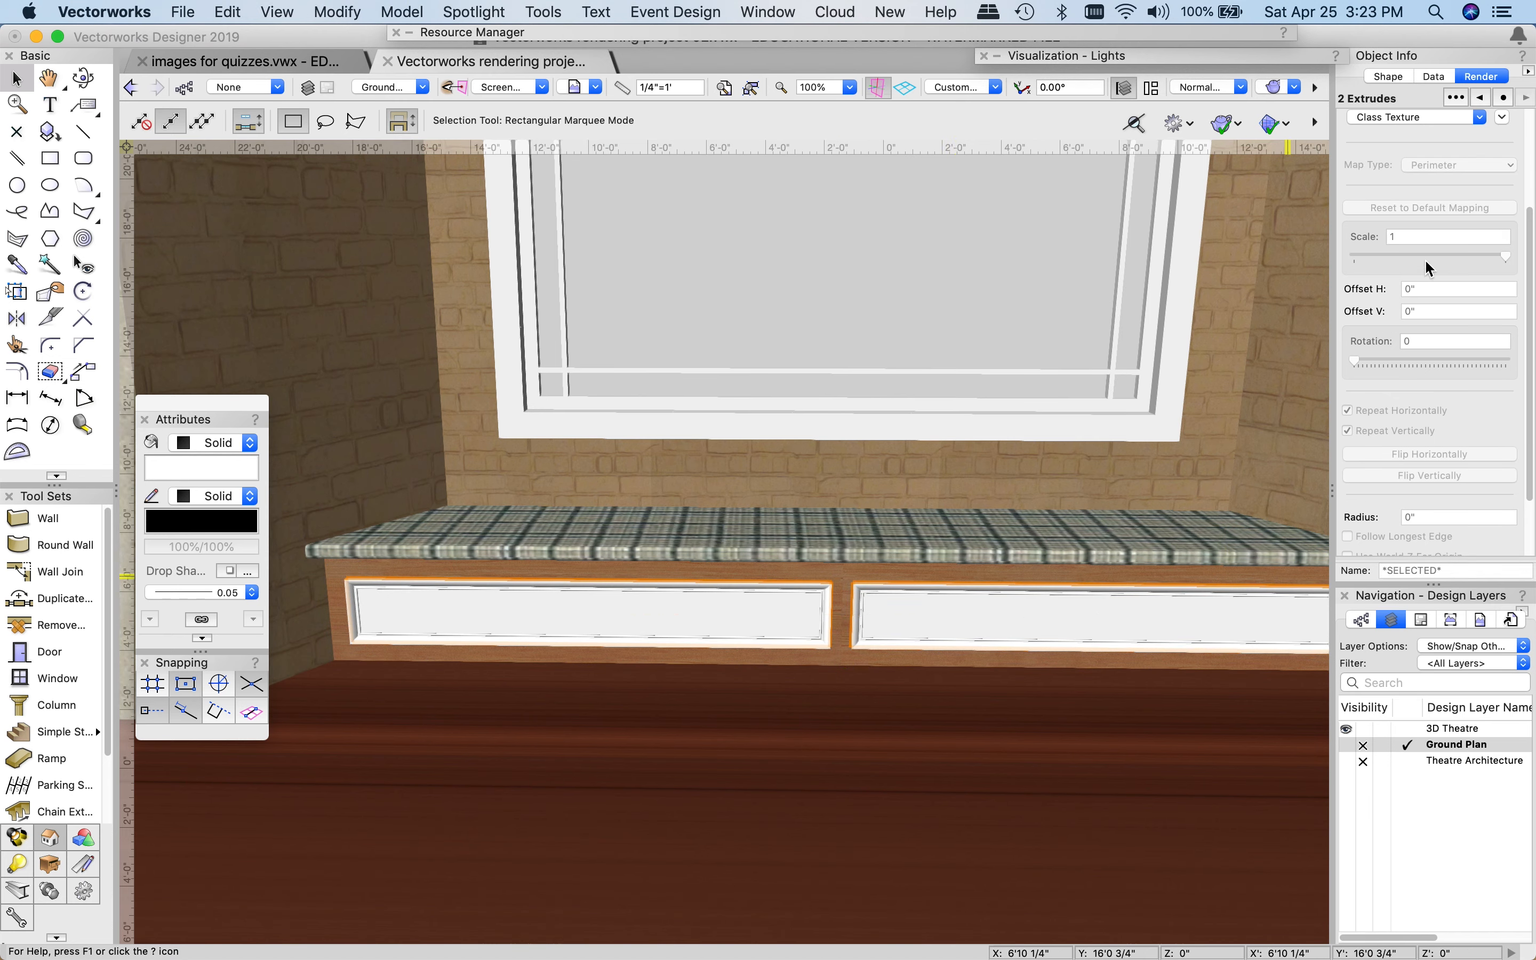
scroll(1421, 250, up, 3)
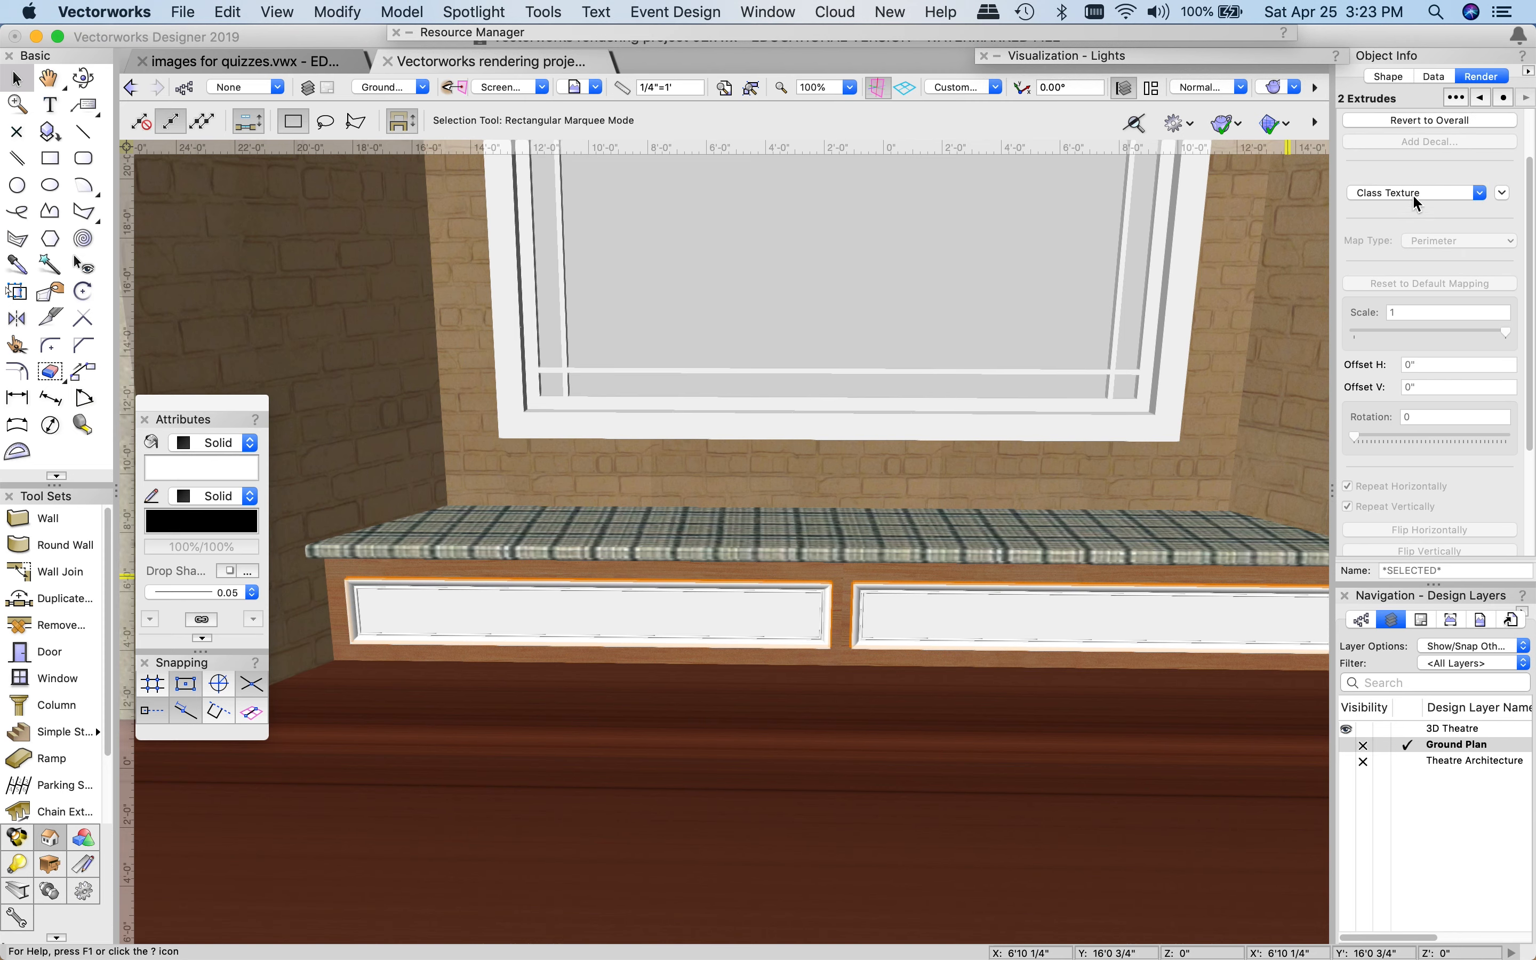
click(1411, 189)
click(1396, 242)
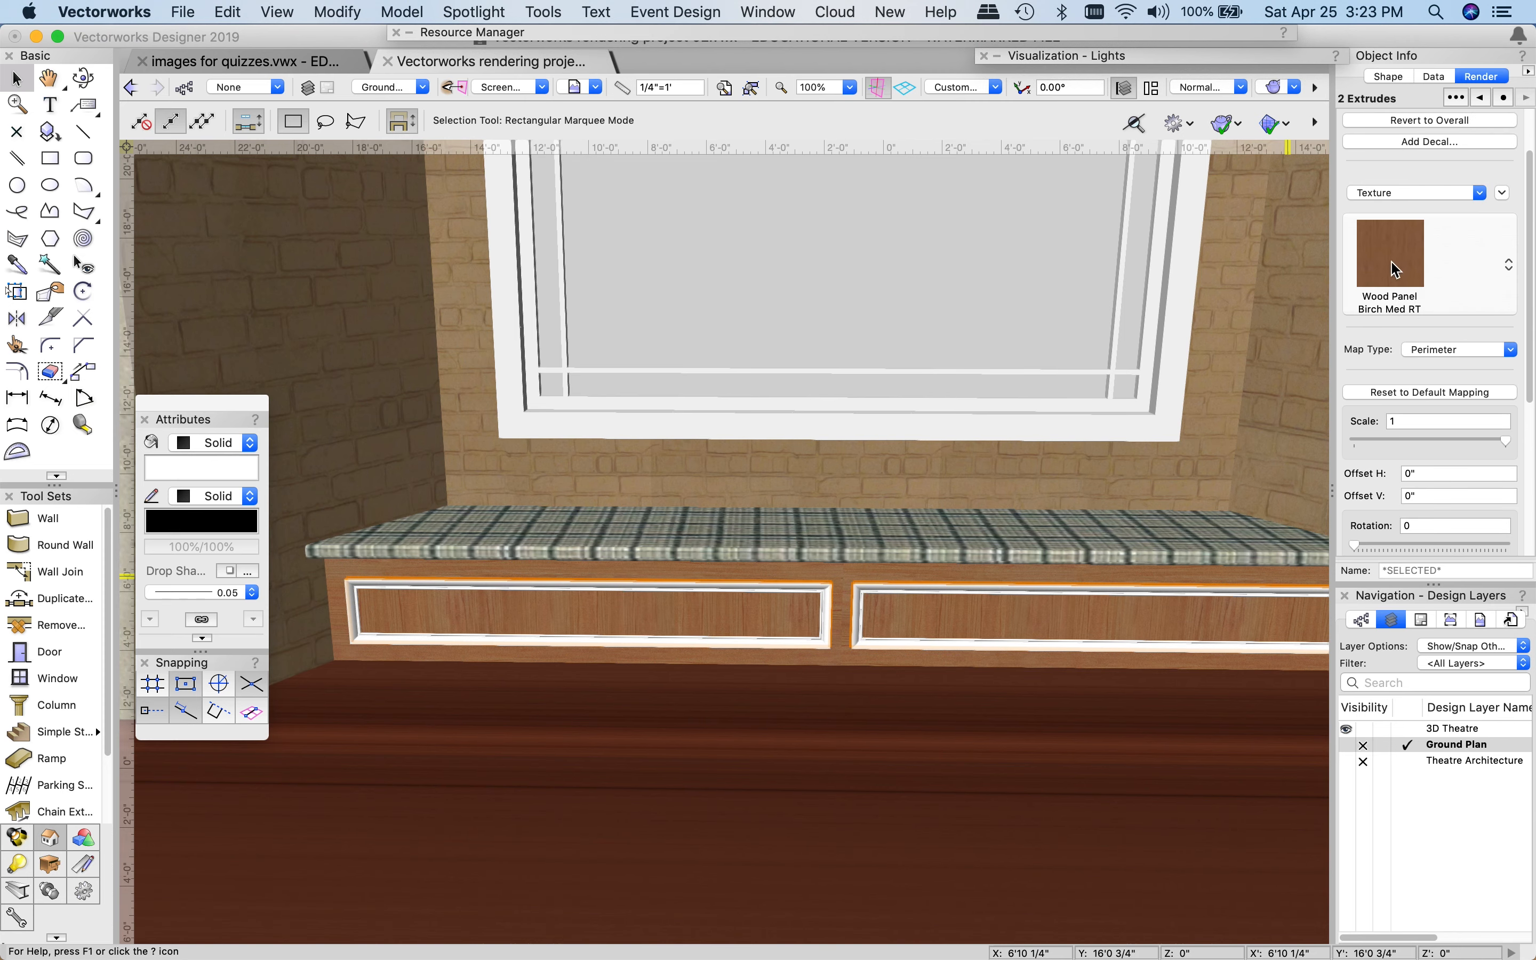
click(1393, 260)
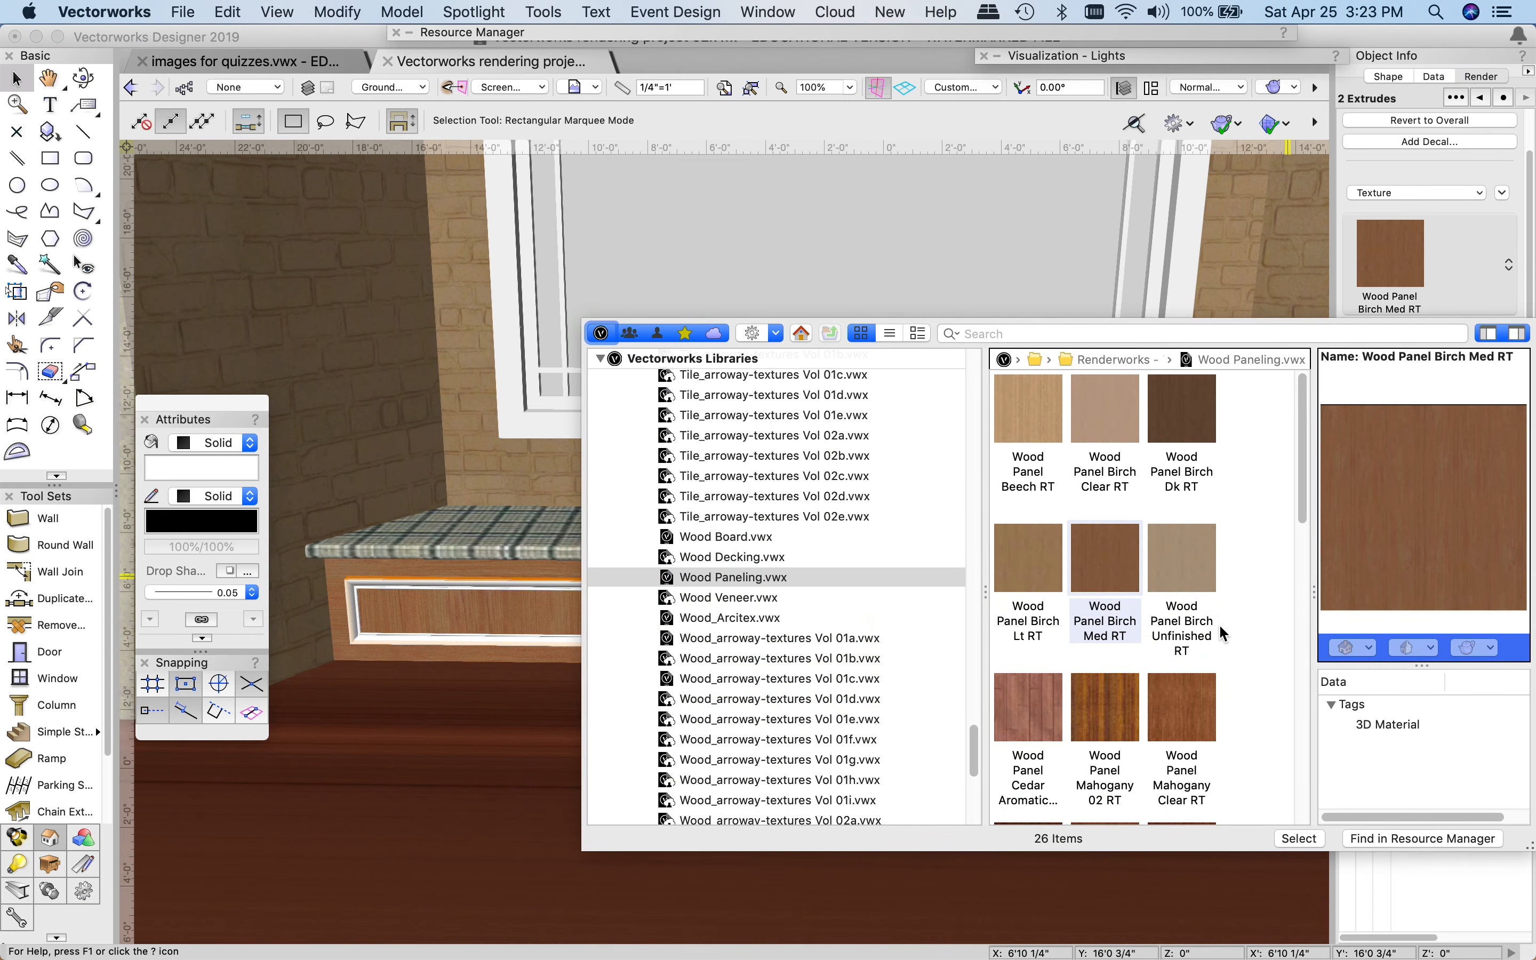
double_click(1178, 577)
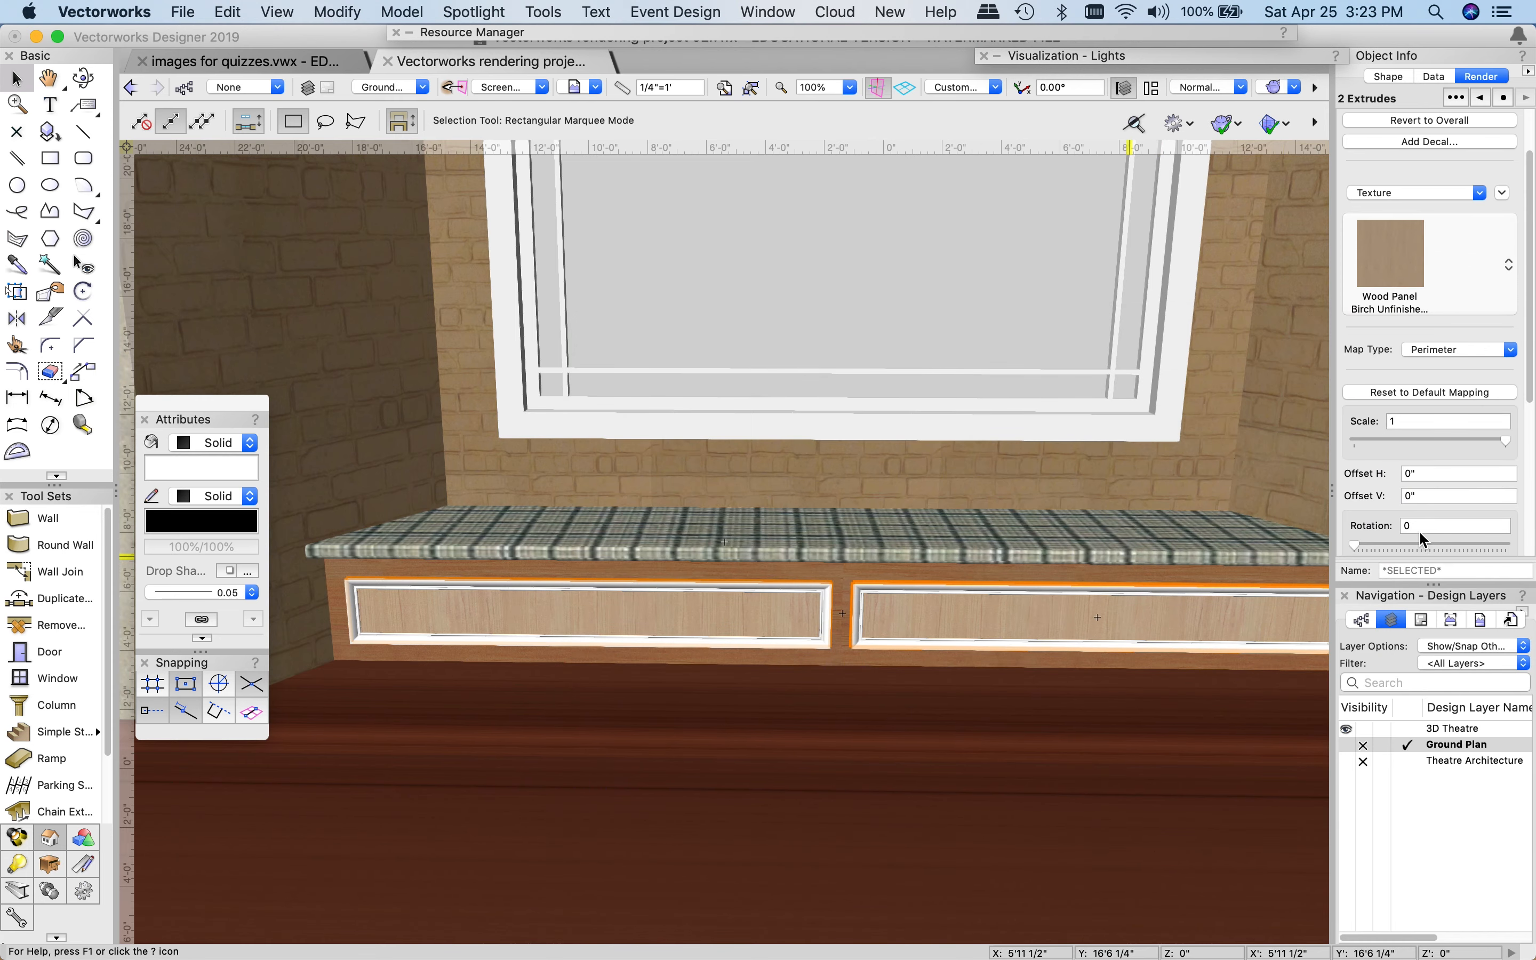
- Rotate the unfinished birch texture on both inset panels to 90 degrees
scroll(1421, 509, down, 2)
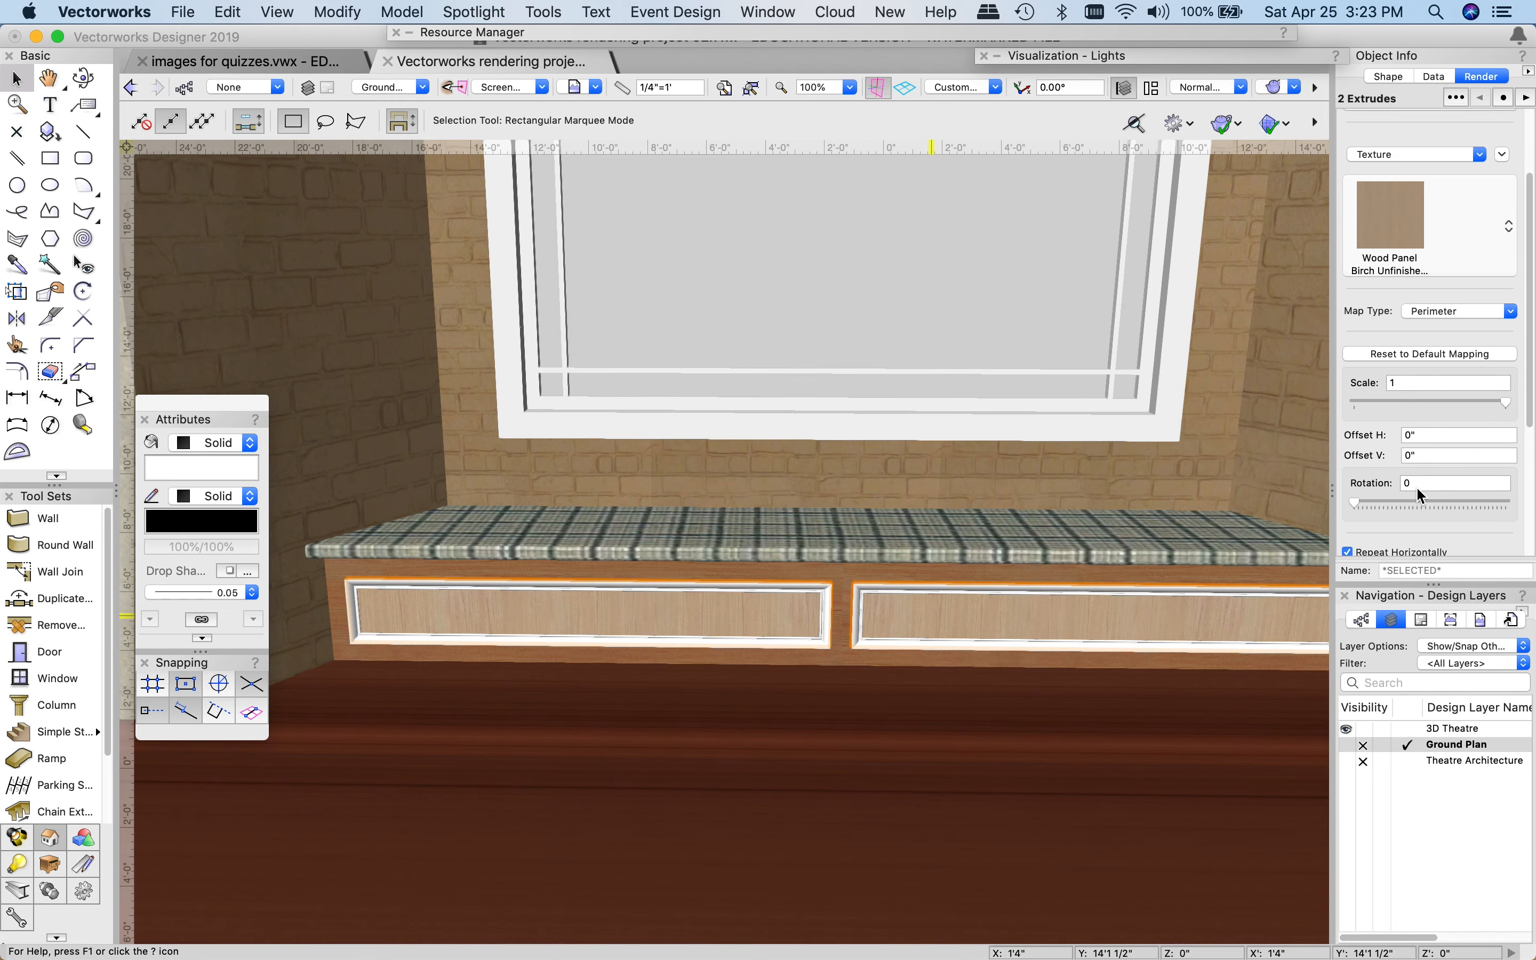
scroll(1417, 487, down, 5)
click(1393, 404)
text(90)
key(Return)
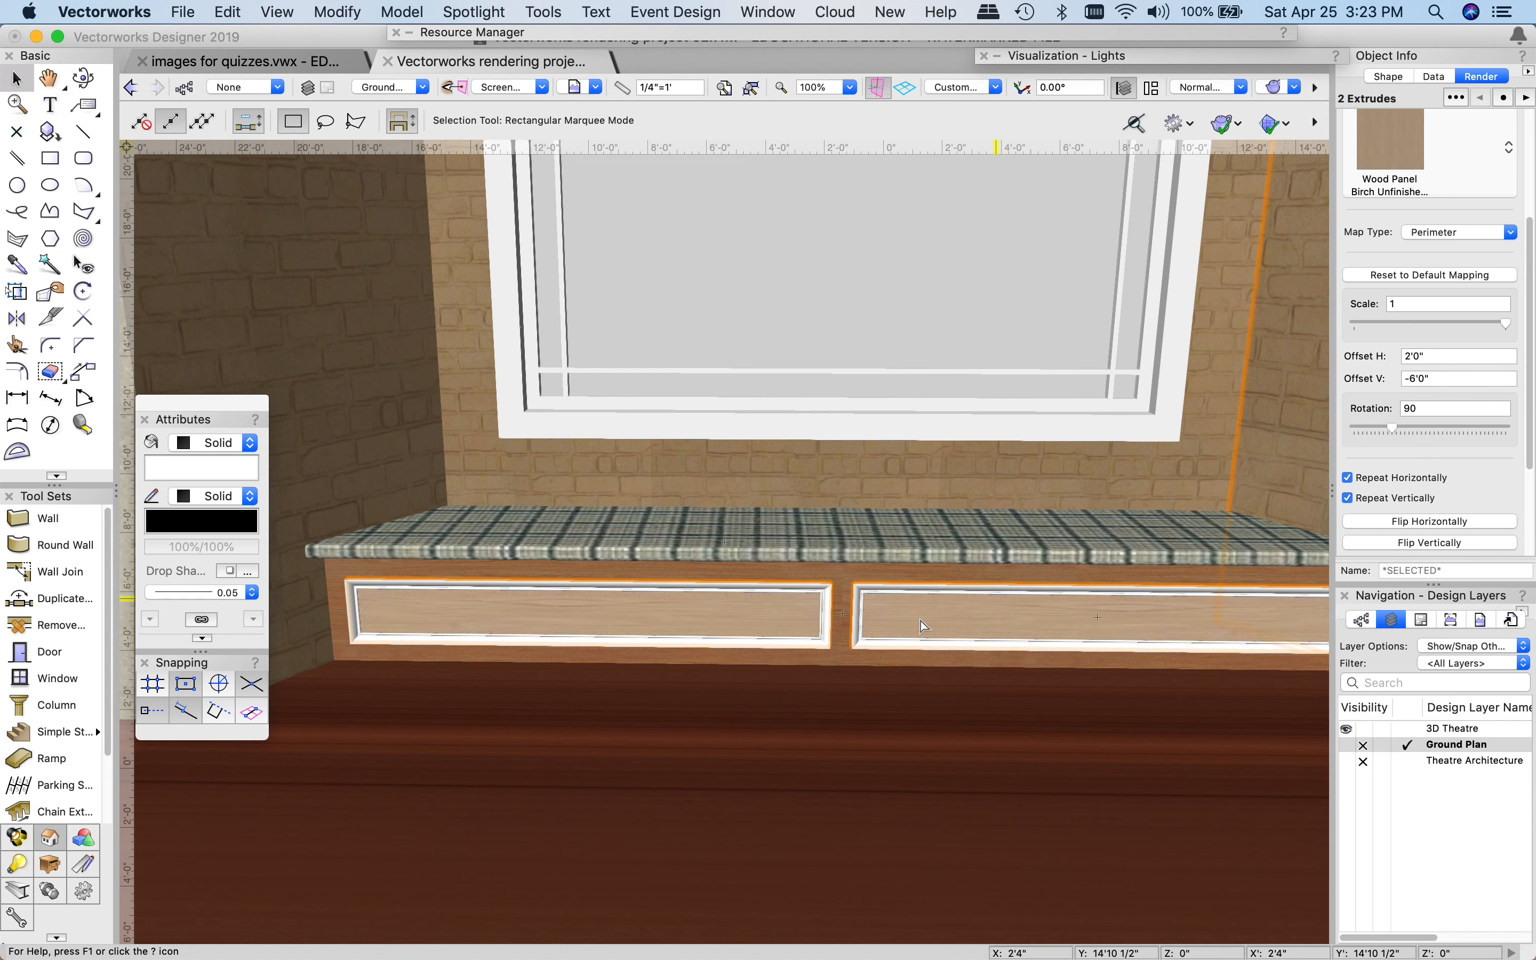
- Switch the frames around both inset panels from their class texture to their own texture
click(885, 646)
shift+click(826, 613)
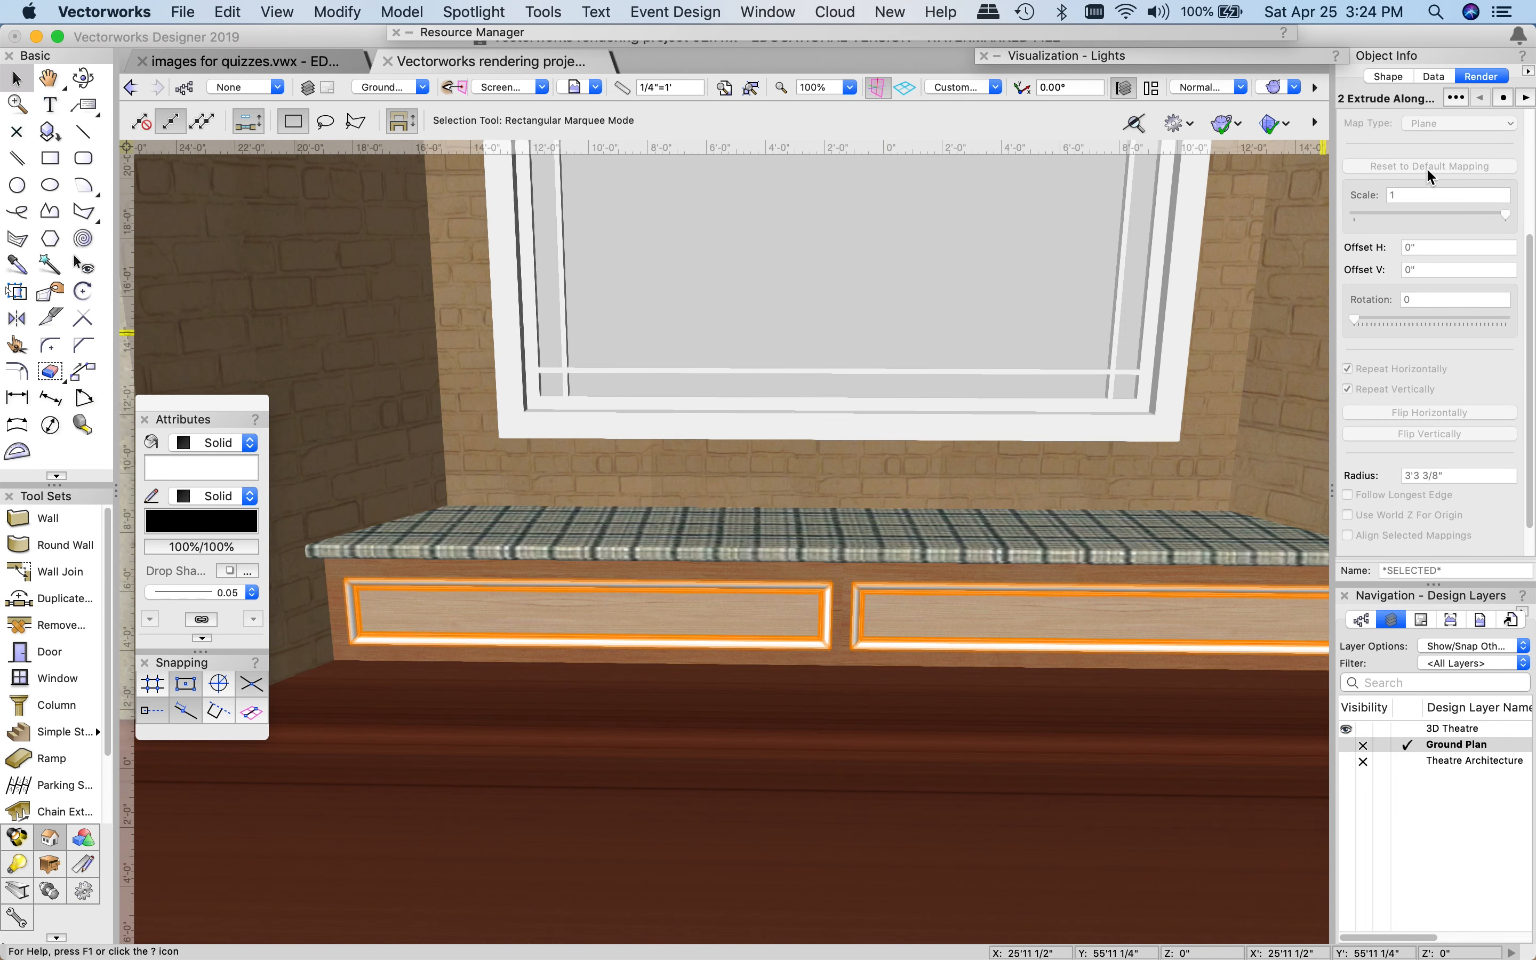
scroll(1426, 167, up, 5)
click(1402, 243)
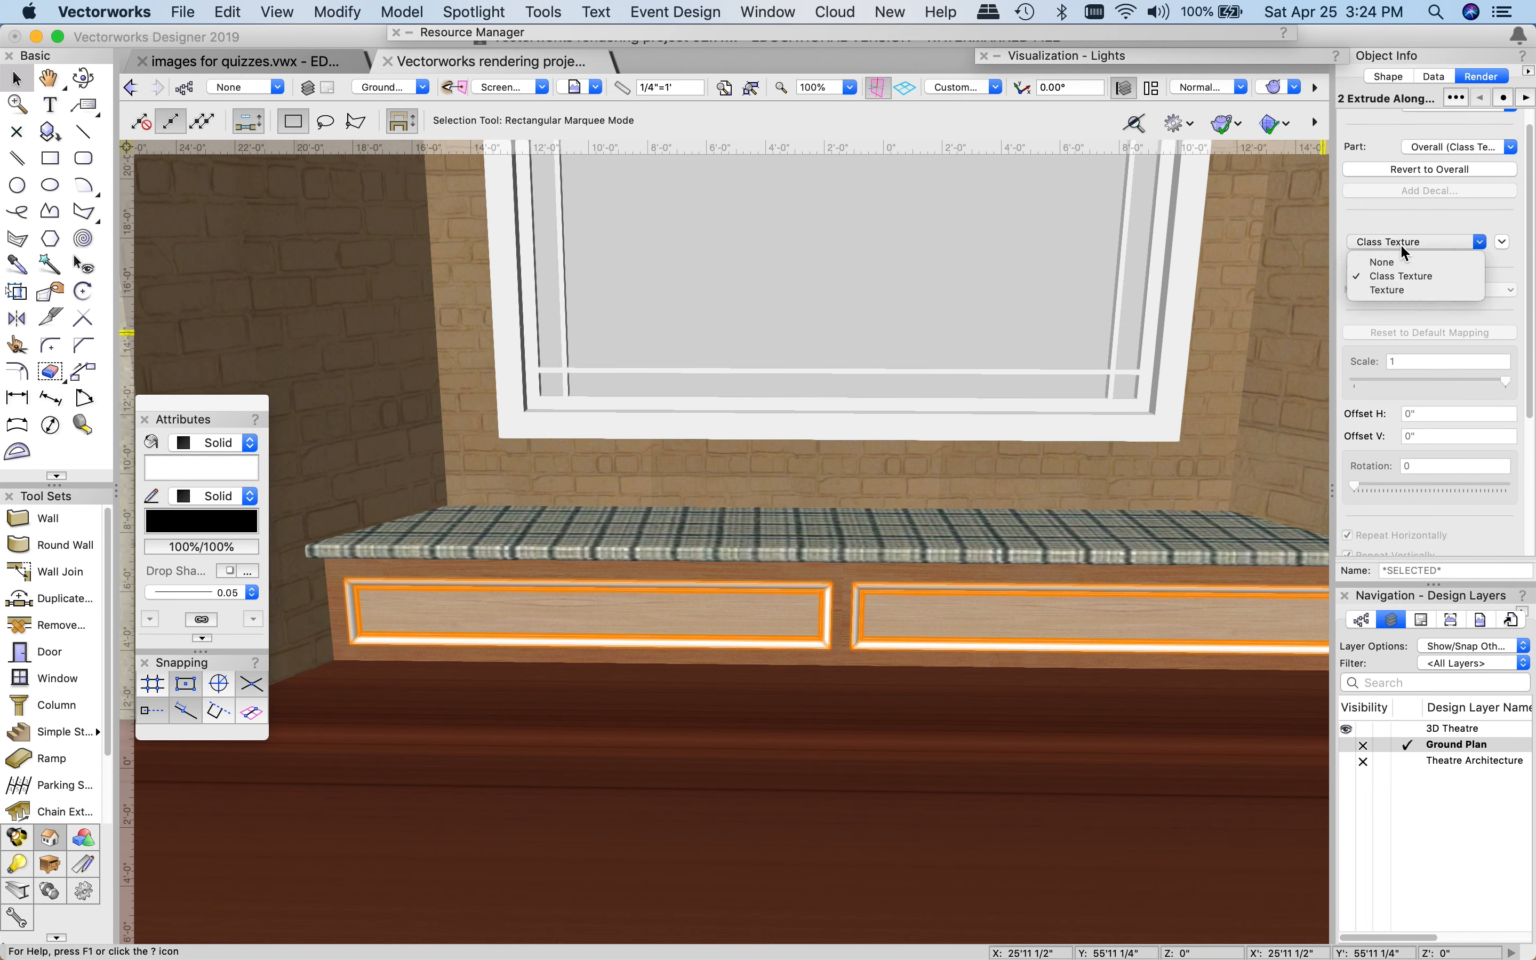
click(1394, 289)
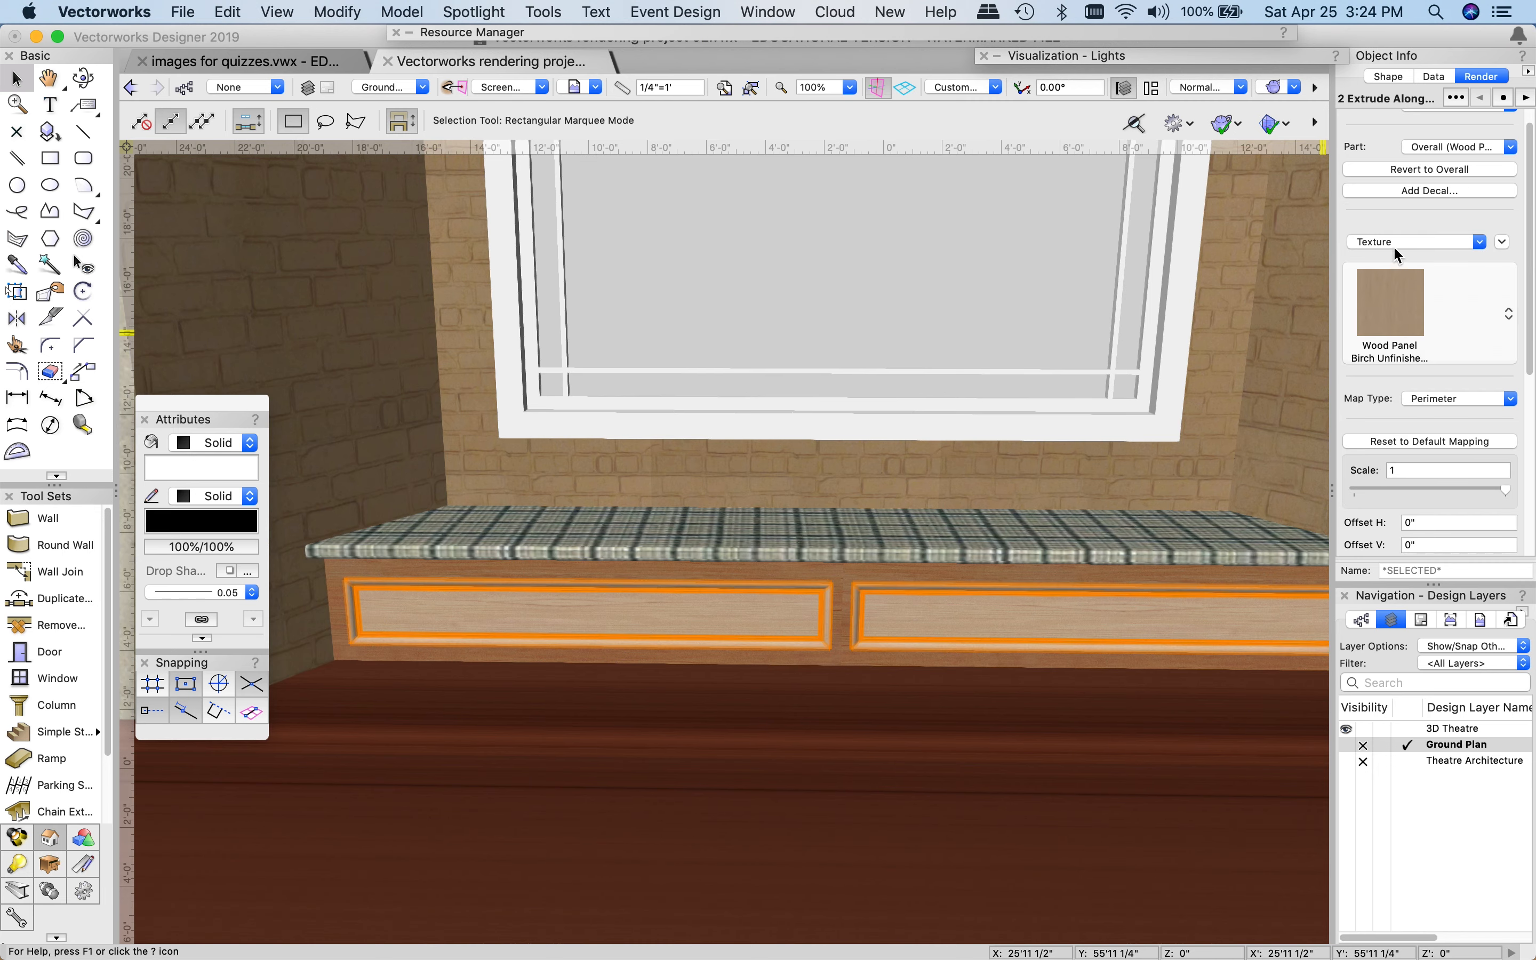
- Replace the panel frames' texture with Paint Almond RT from the resources in Vectorworks rendering project 02.vwx
click(1393, 311)
click(1392, 312)
click(1396, 299)
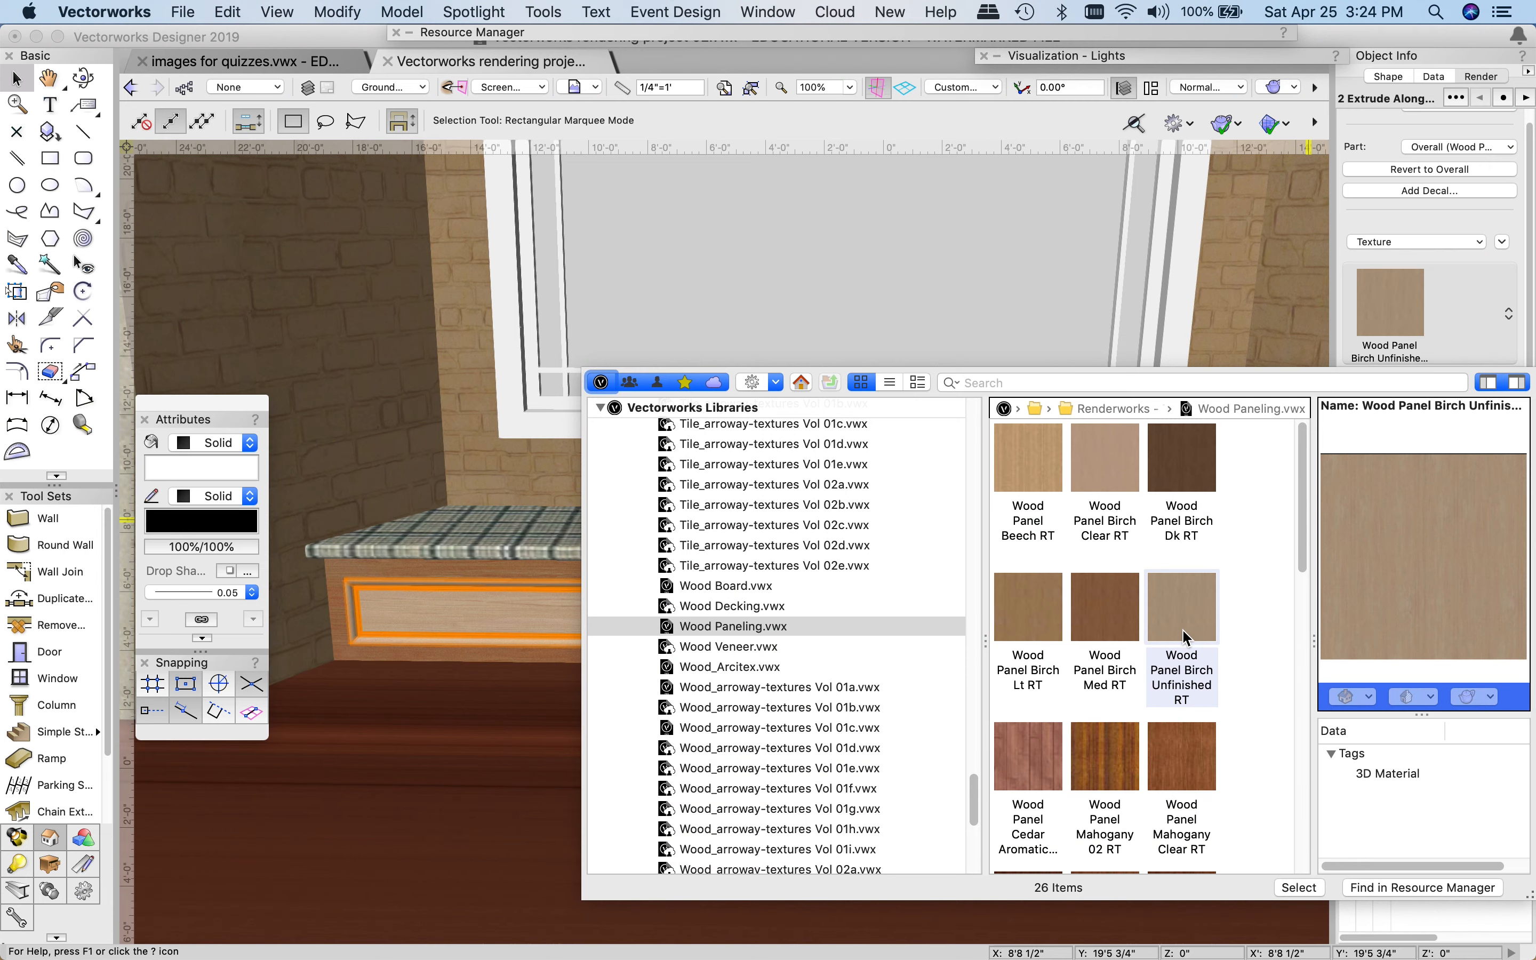
scroll(1182, 629, down, 5)
scroll(1182, 629, up, 5)
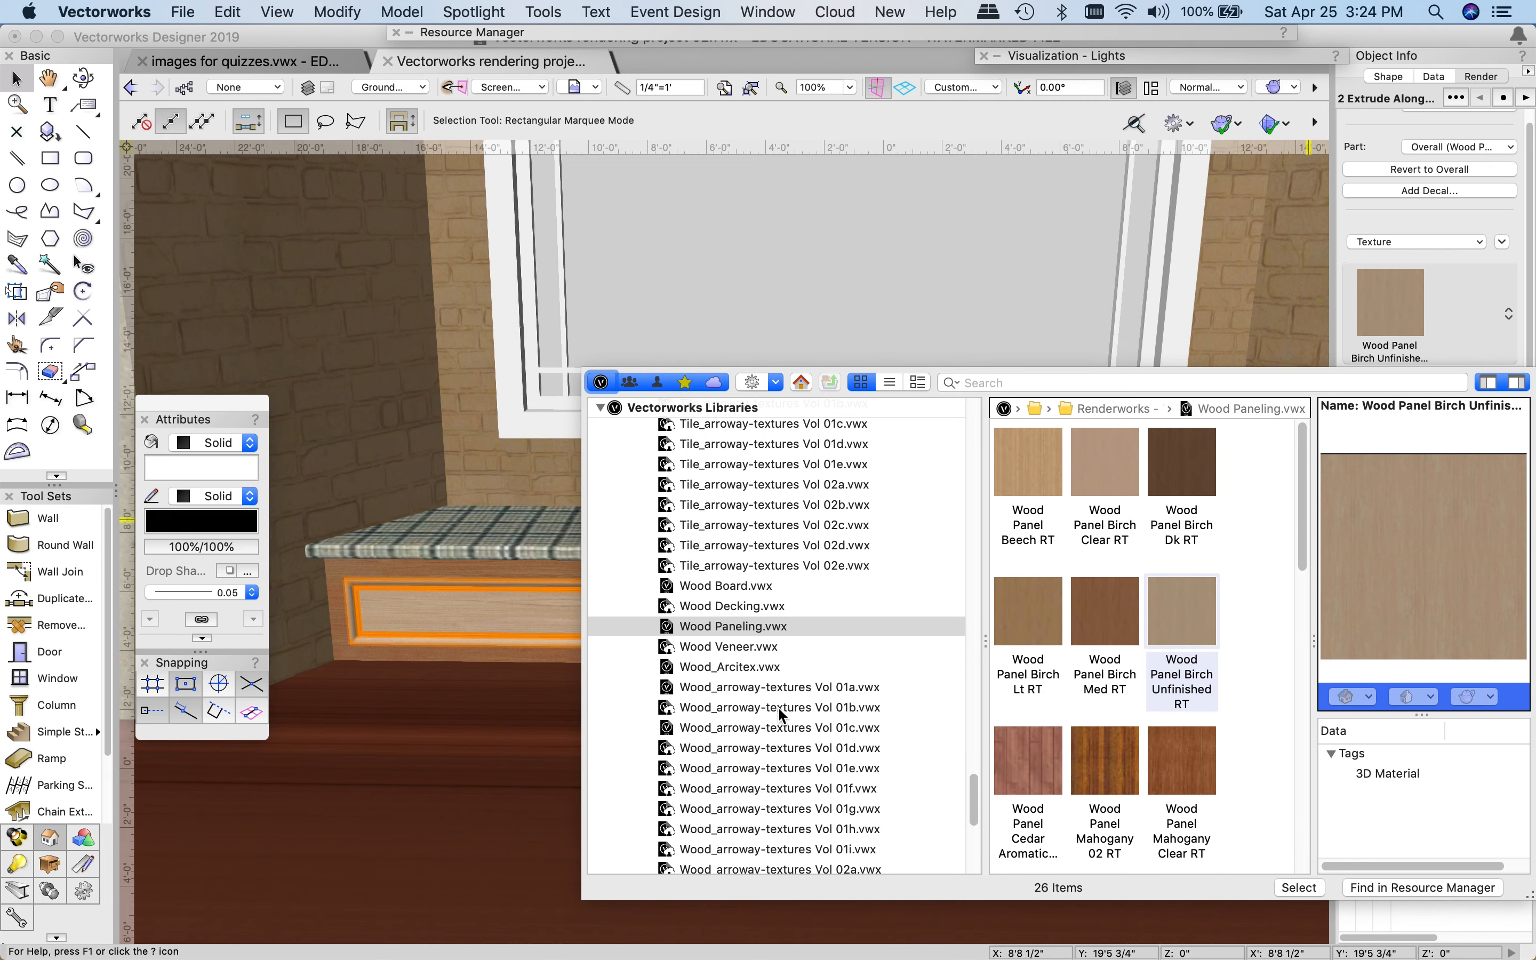
scroll(728, 493, up, 20)
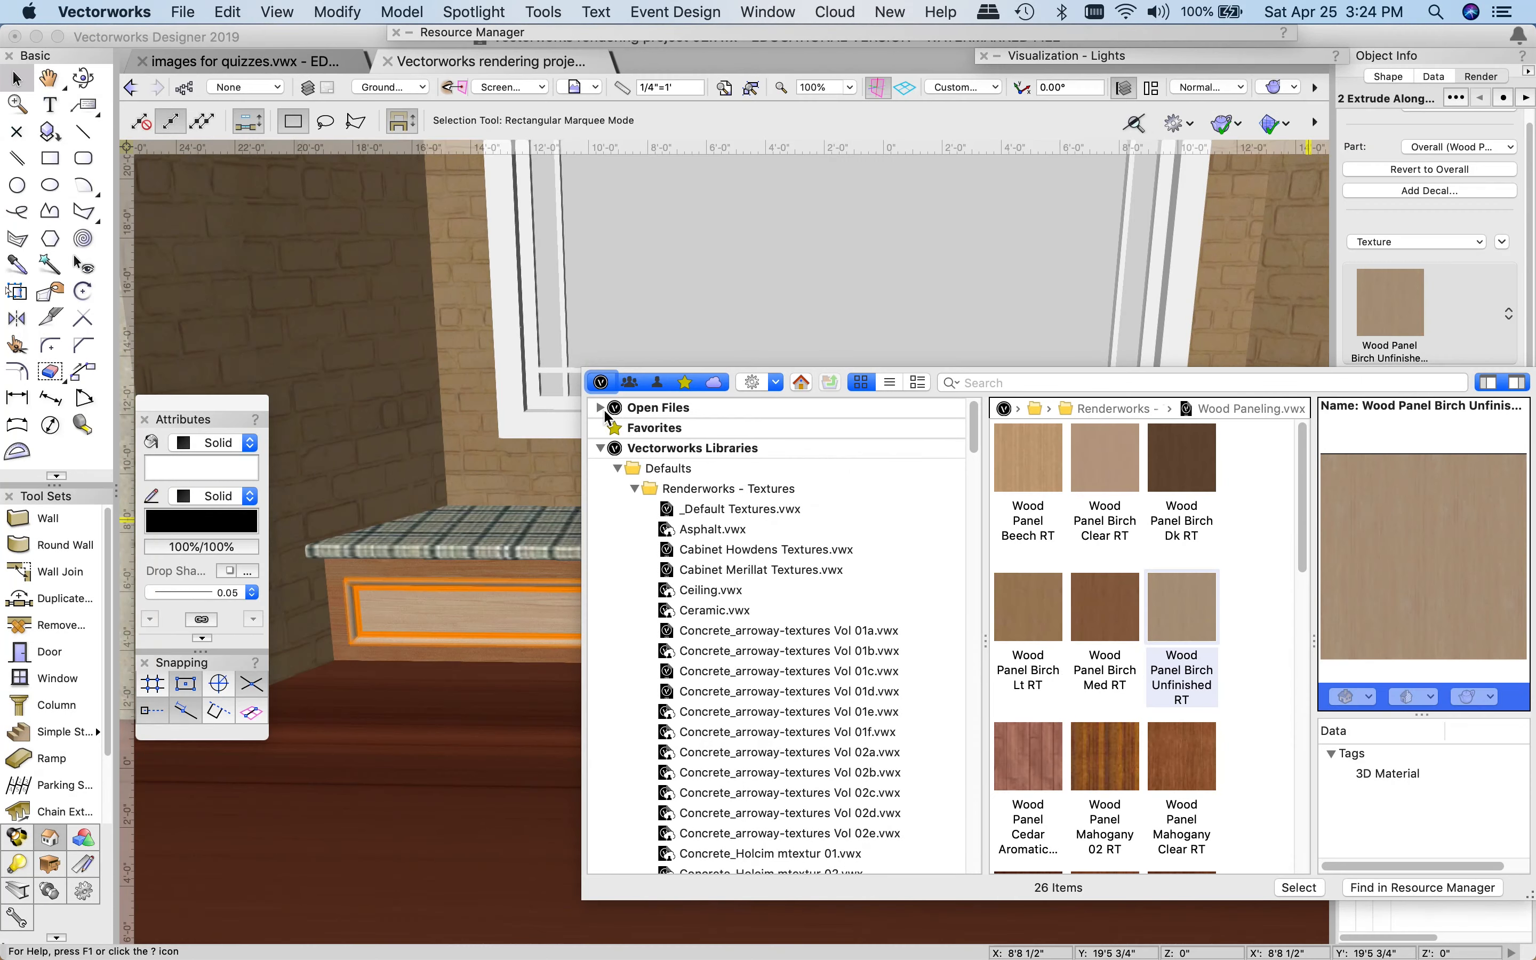
click(600, 408)
click(659, 449)
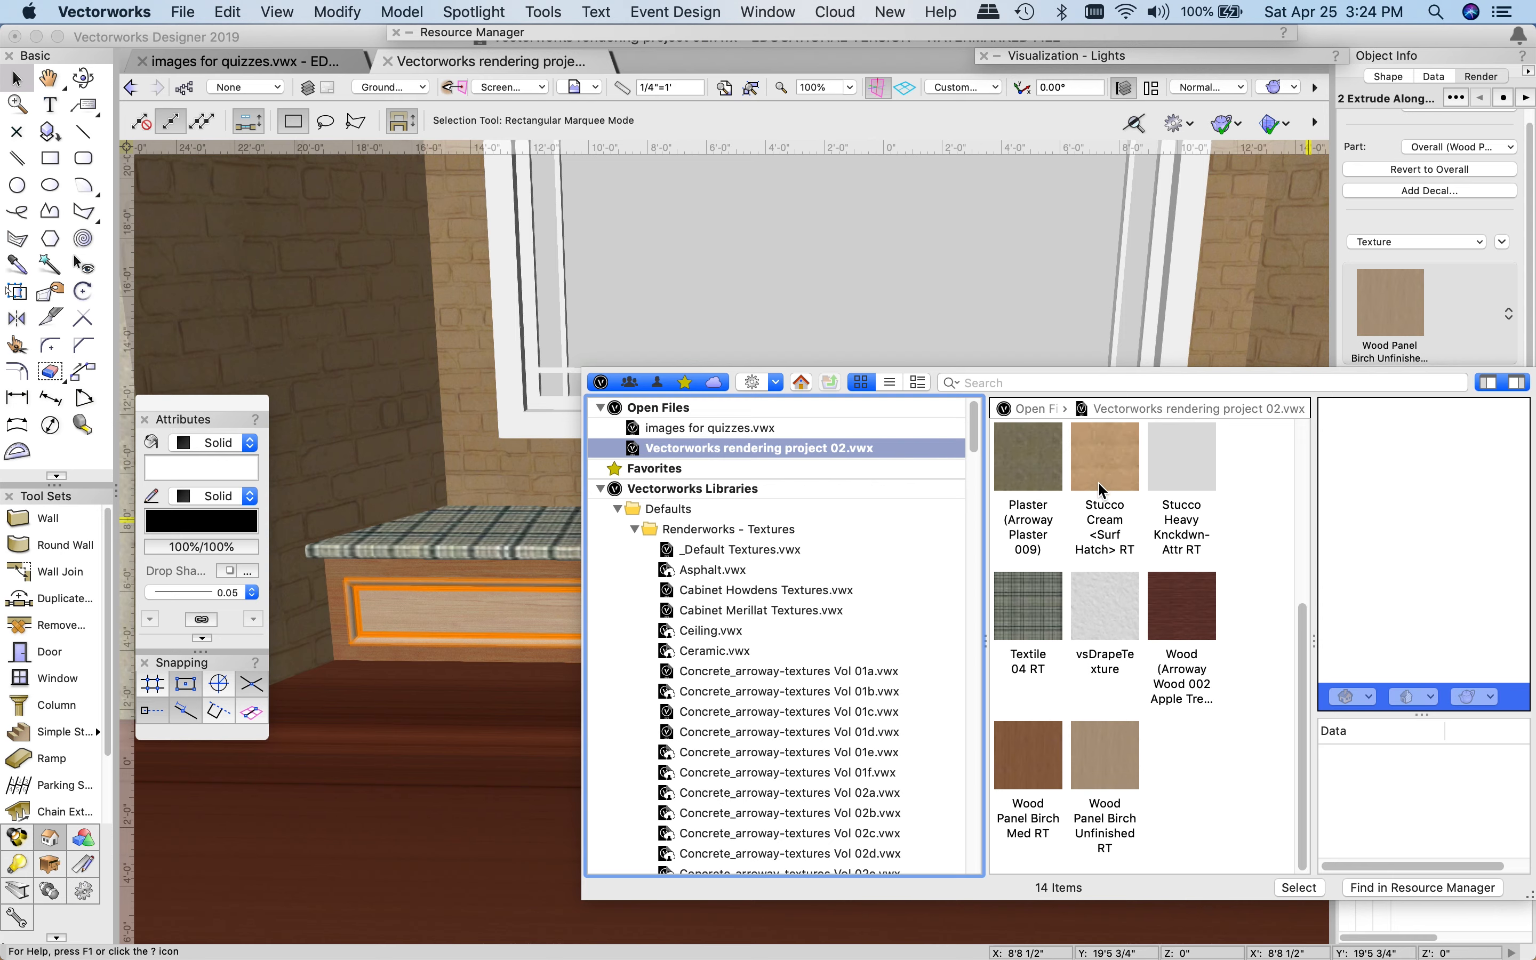
scroll(1171, 674, up, 5)
scroll(1171, 683, up, 3)
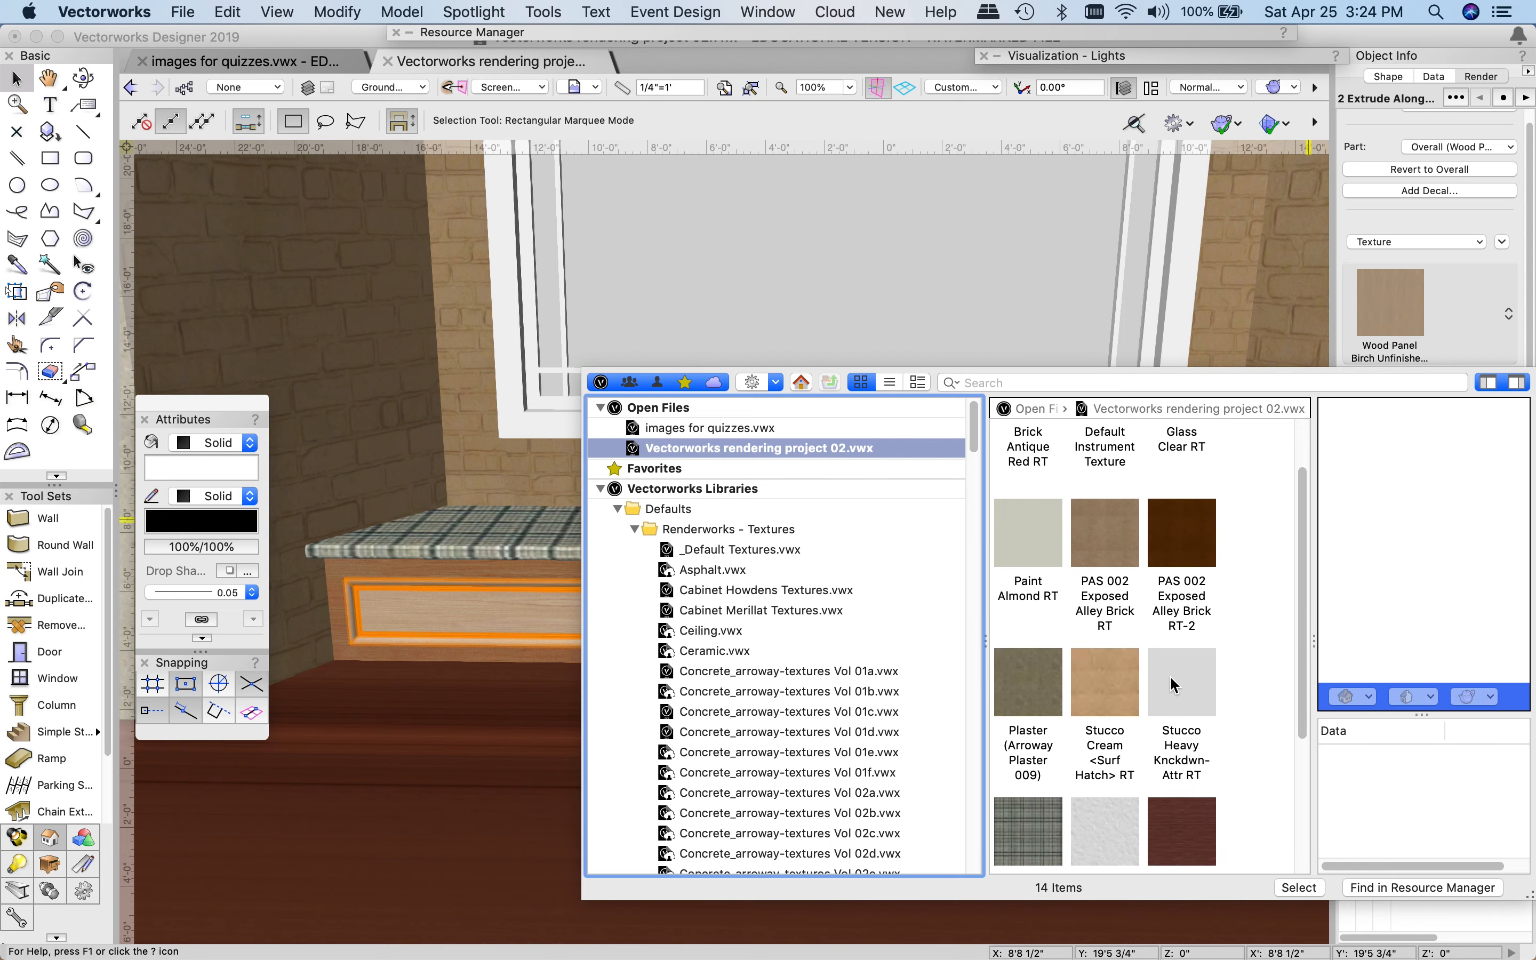
click(1028, 579)
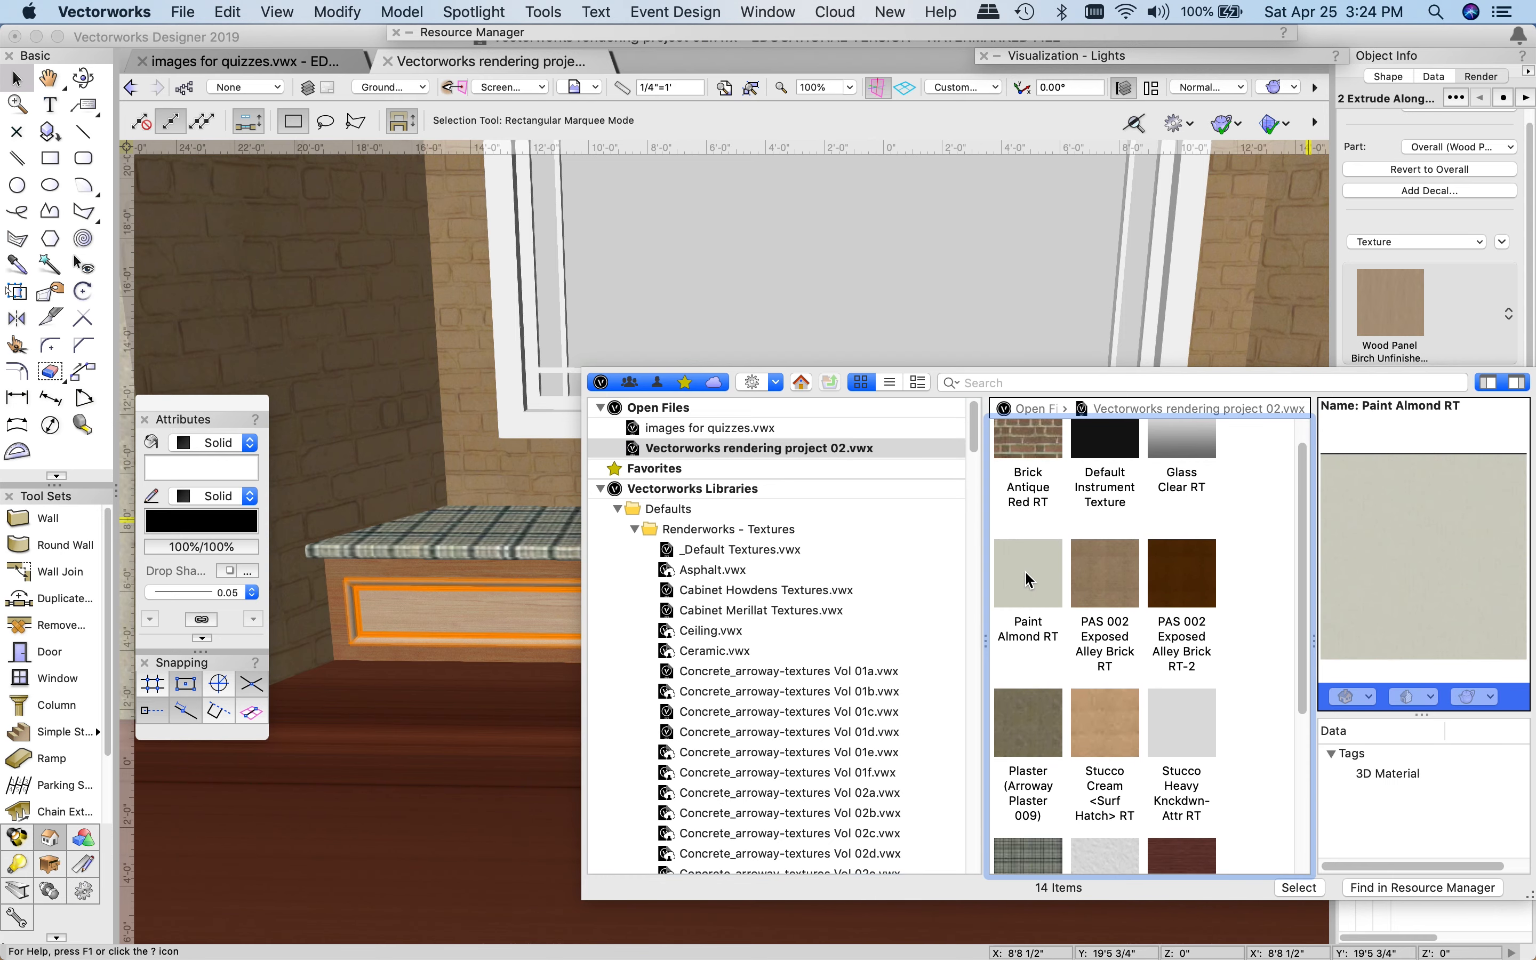
click(1261, 366)
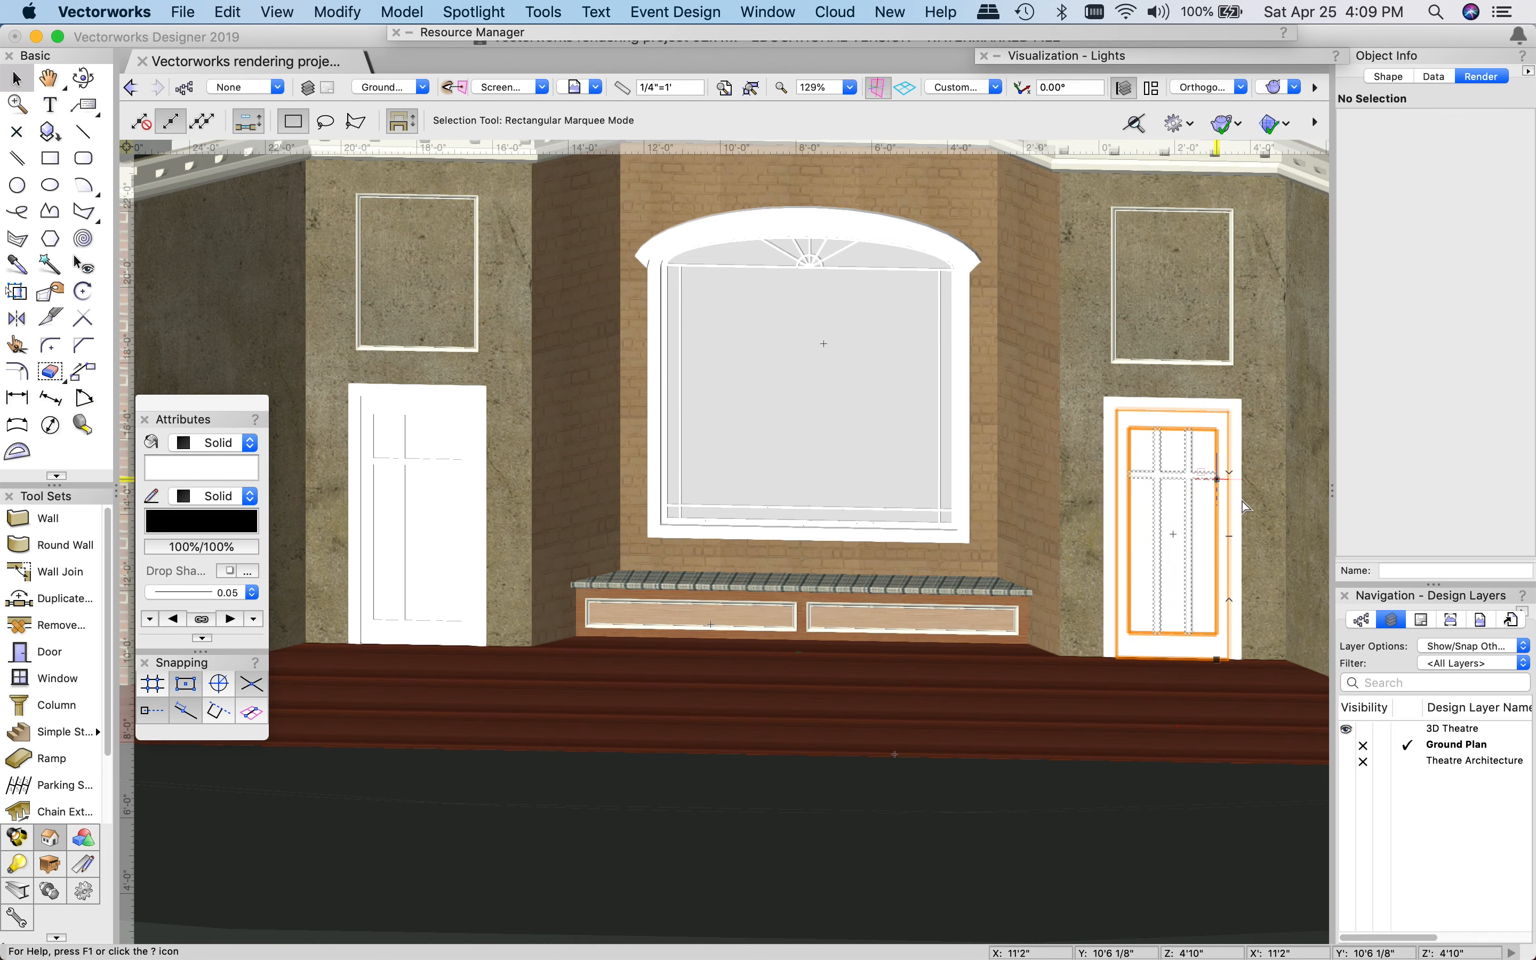
- Examine how the large window is built by selecting its glass pane and its outer casing
scroll(1274, 468, up, 3)
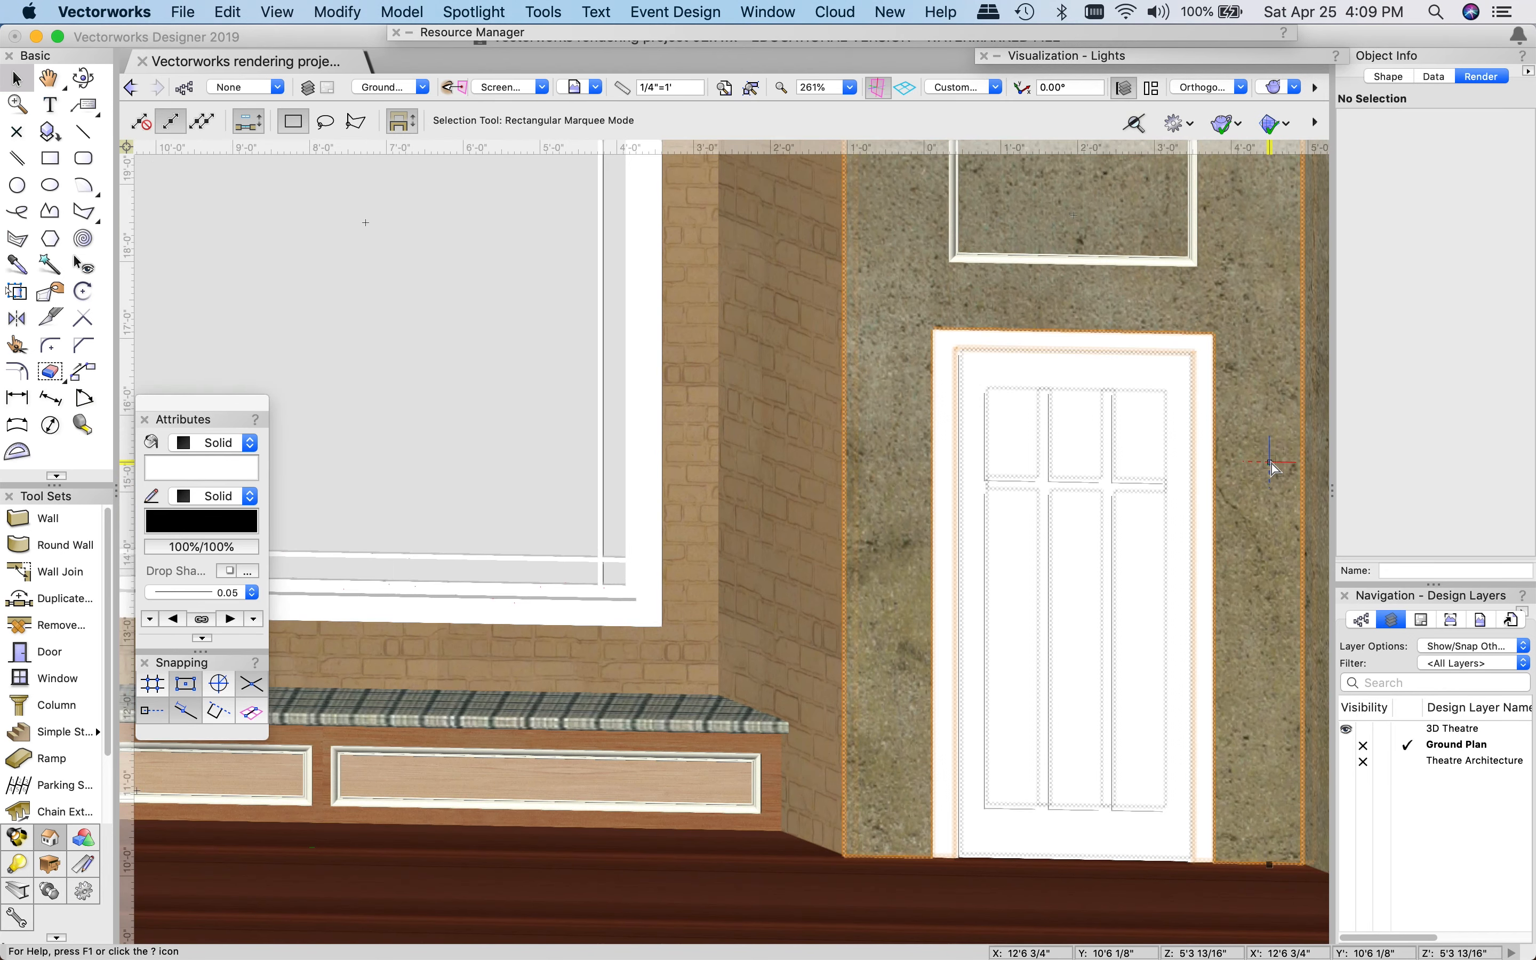
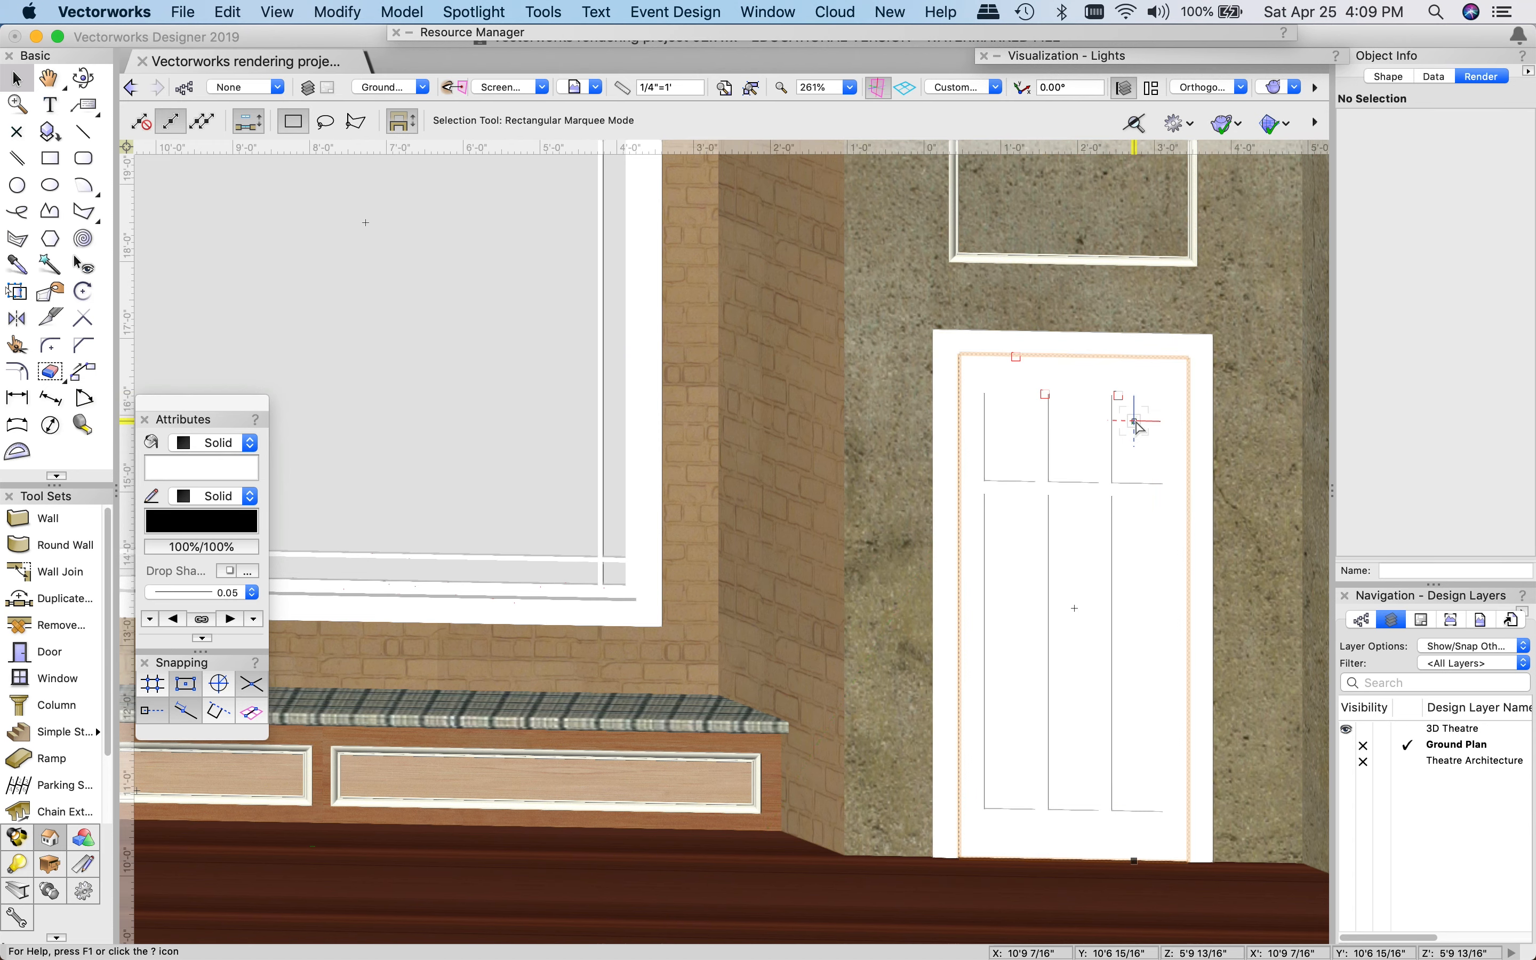
scroll(1138, 426, down, 3)
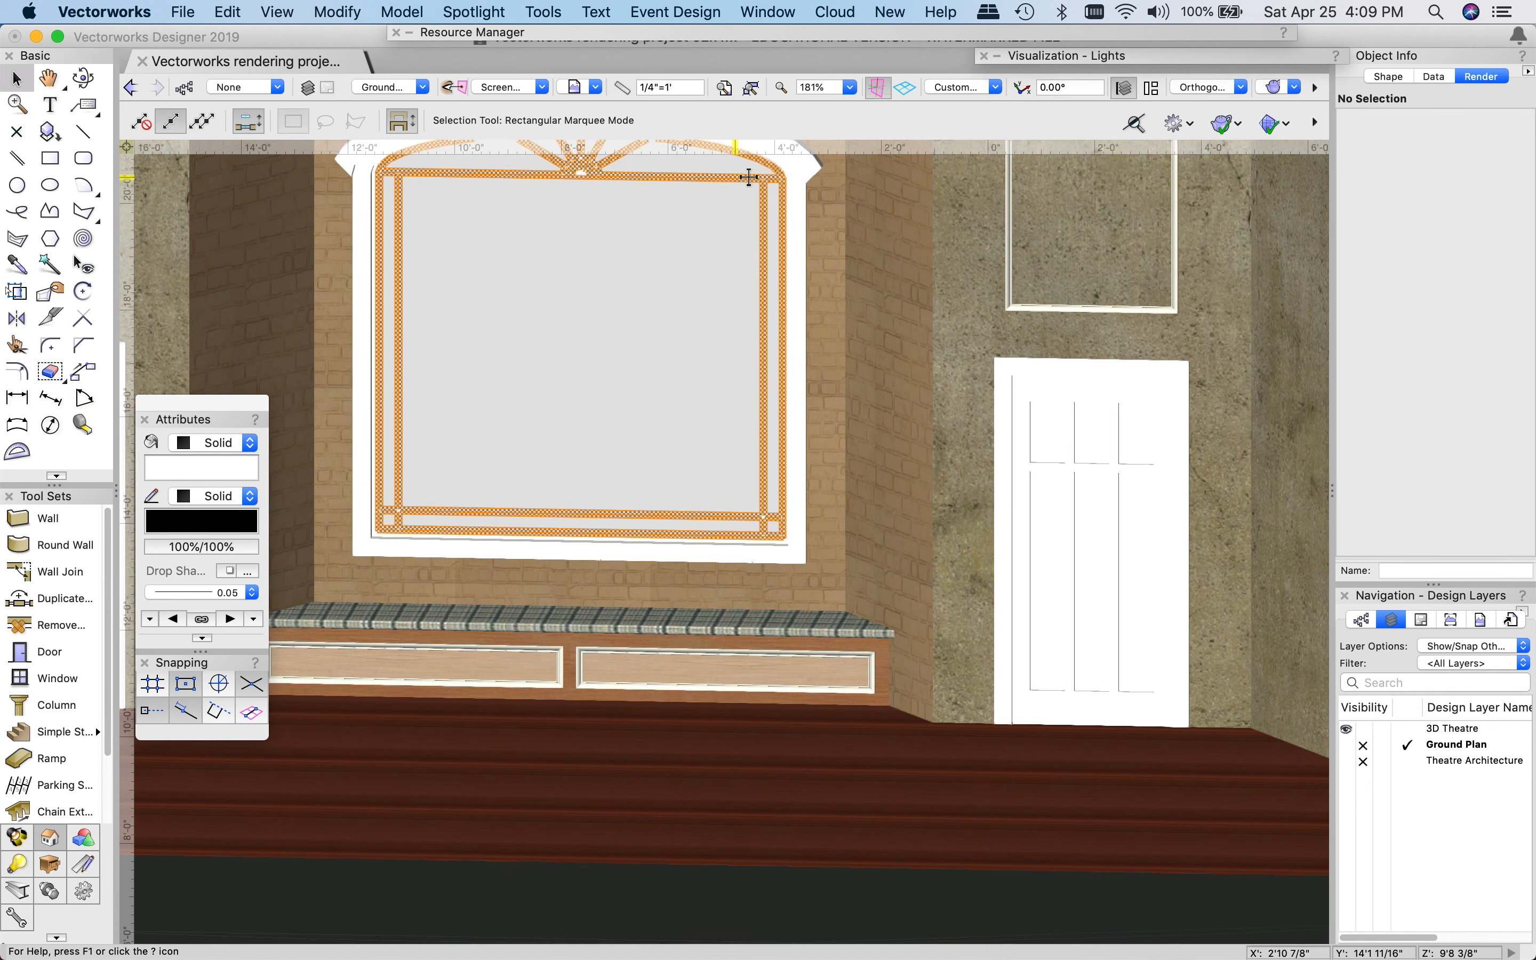
click(709, 318)
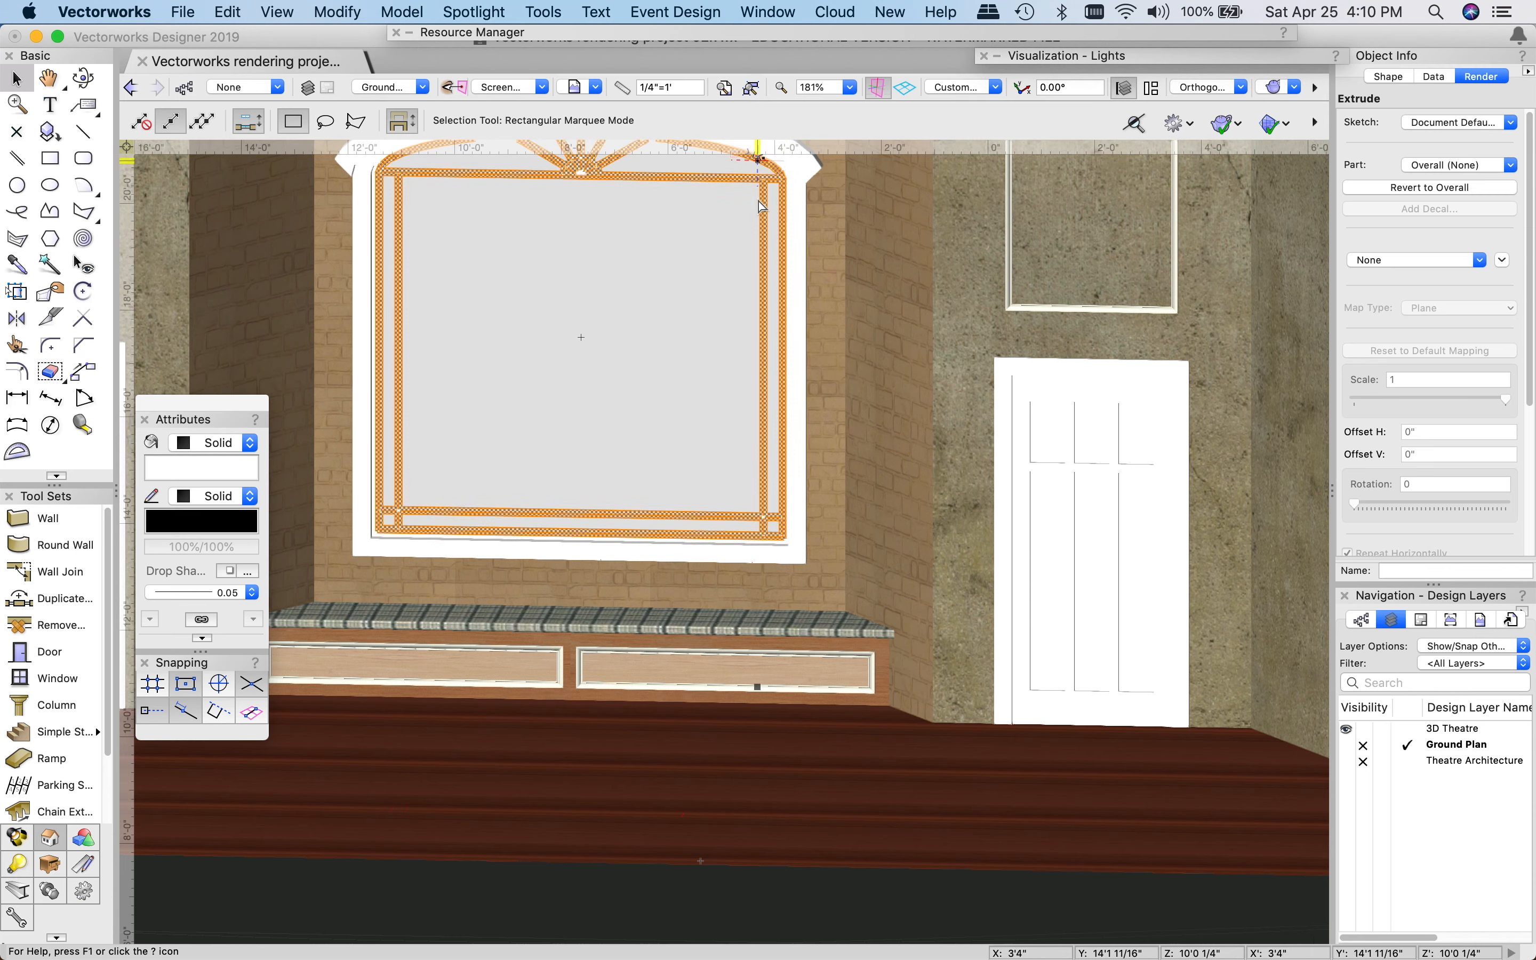
click(798, 202)
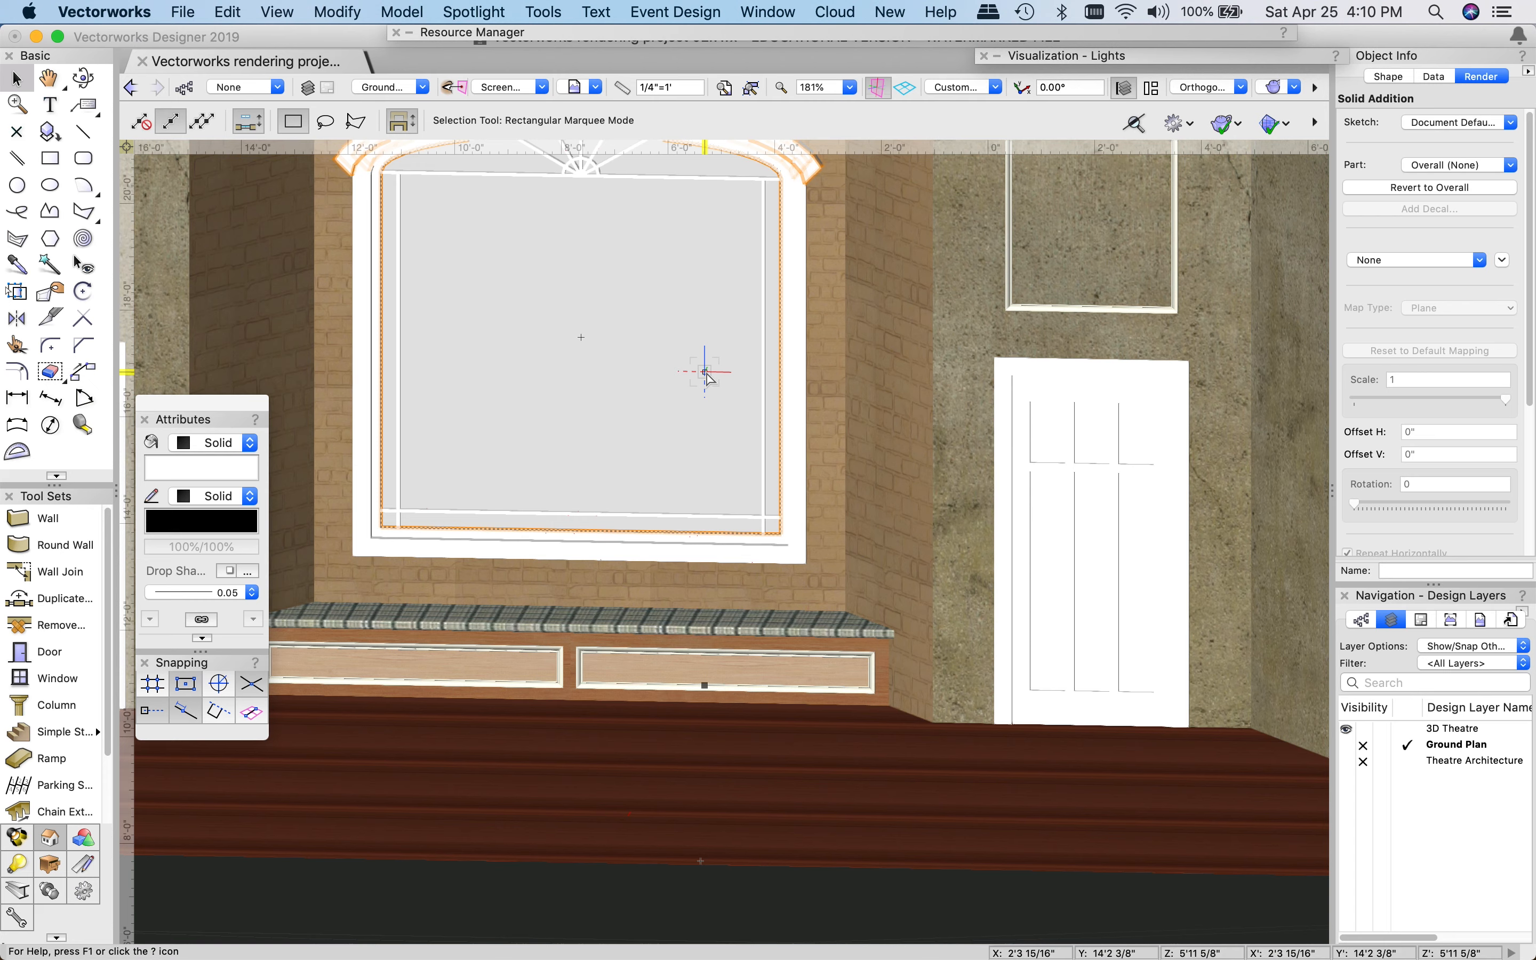
- Texture the casing of the door beside the window with Wood Panel Birch Med RT from the project file
click(1102, 375)
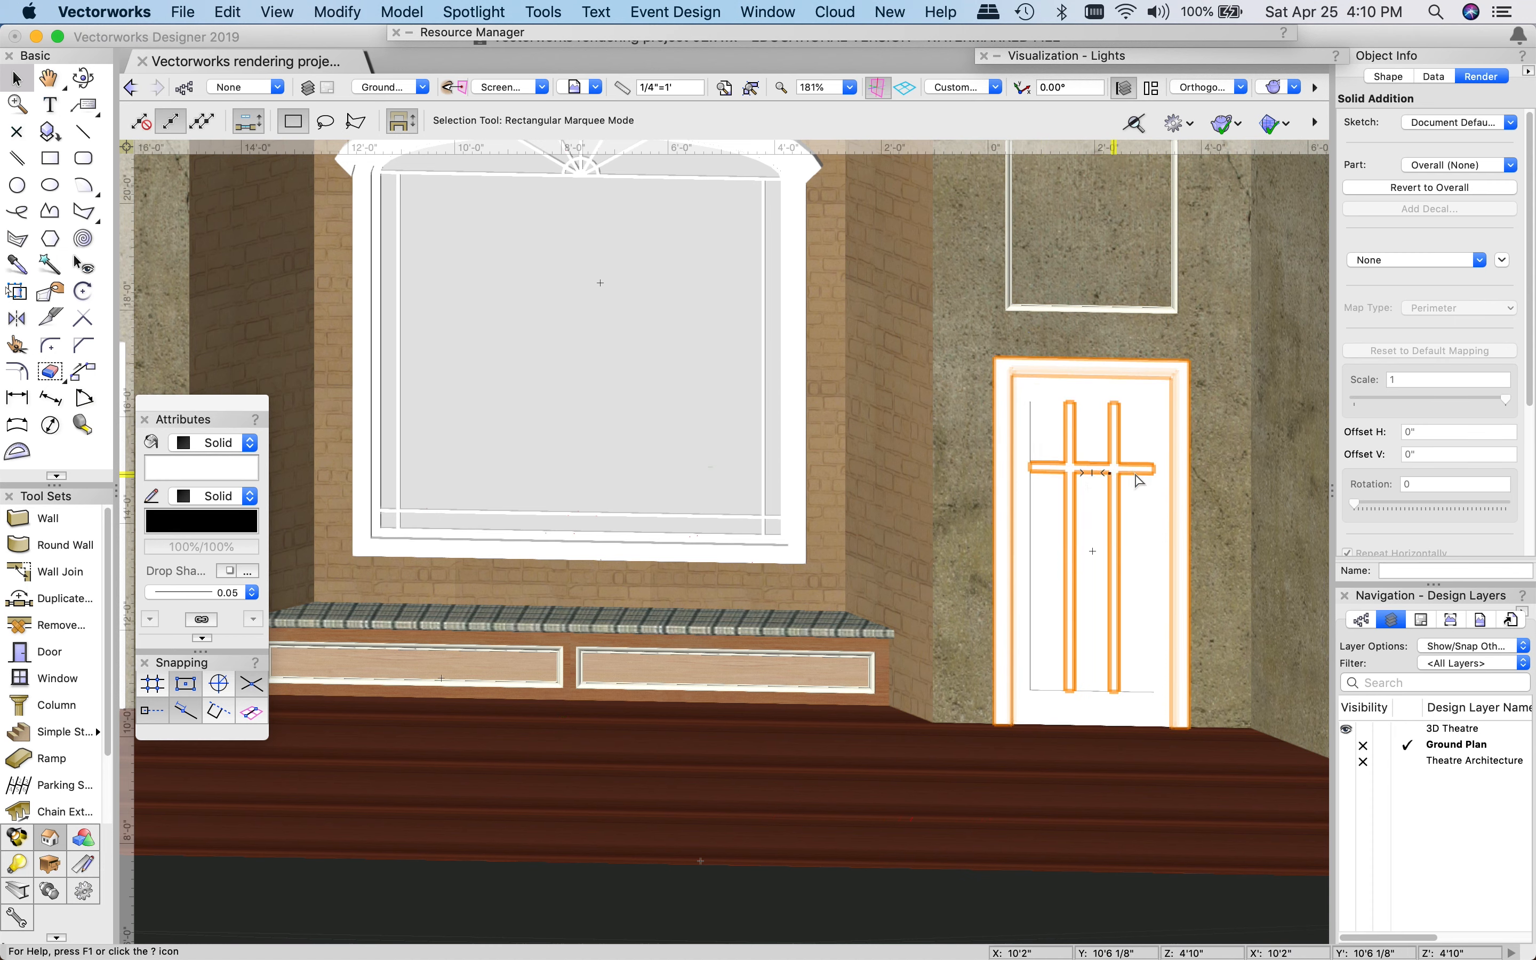
scroll(1225, 489, up, 5)
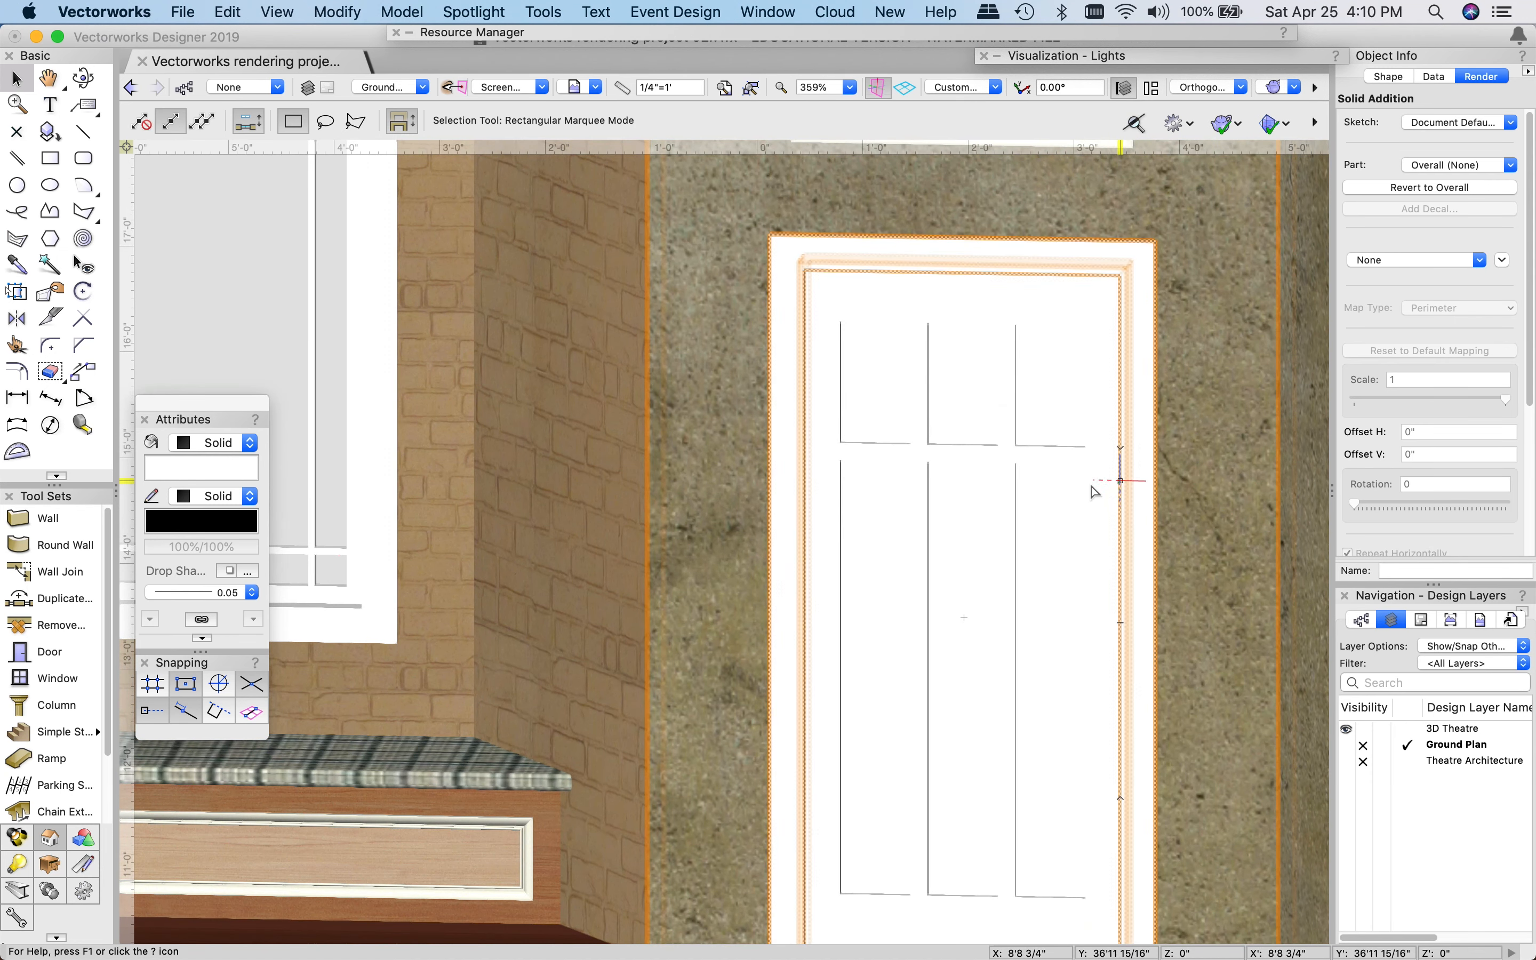
scroll(1086, 494, up, 1)
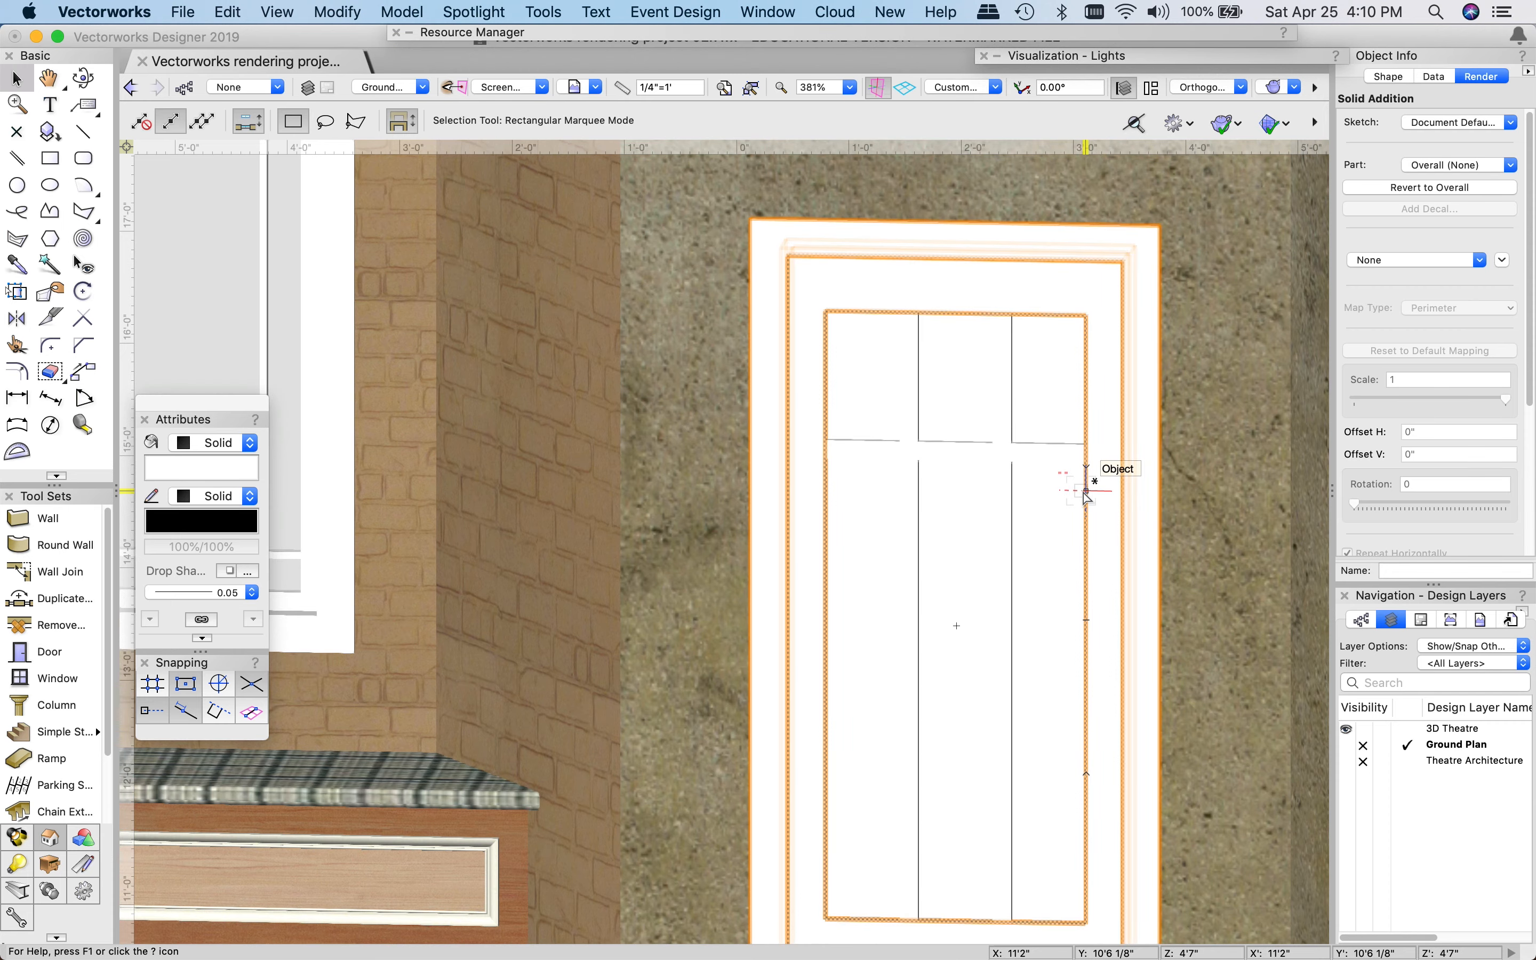
scroll(921, 507, down, 3)
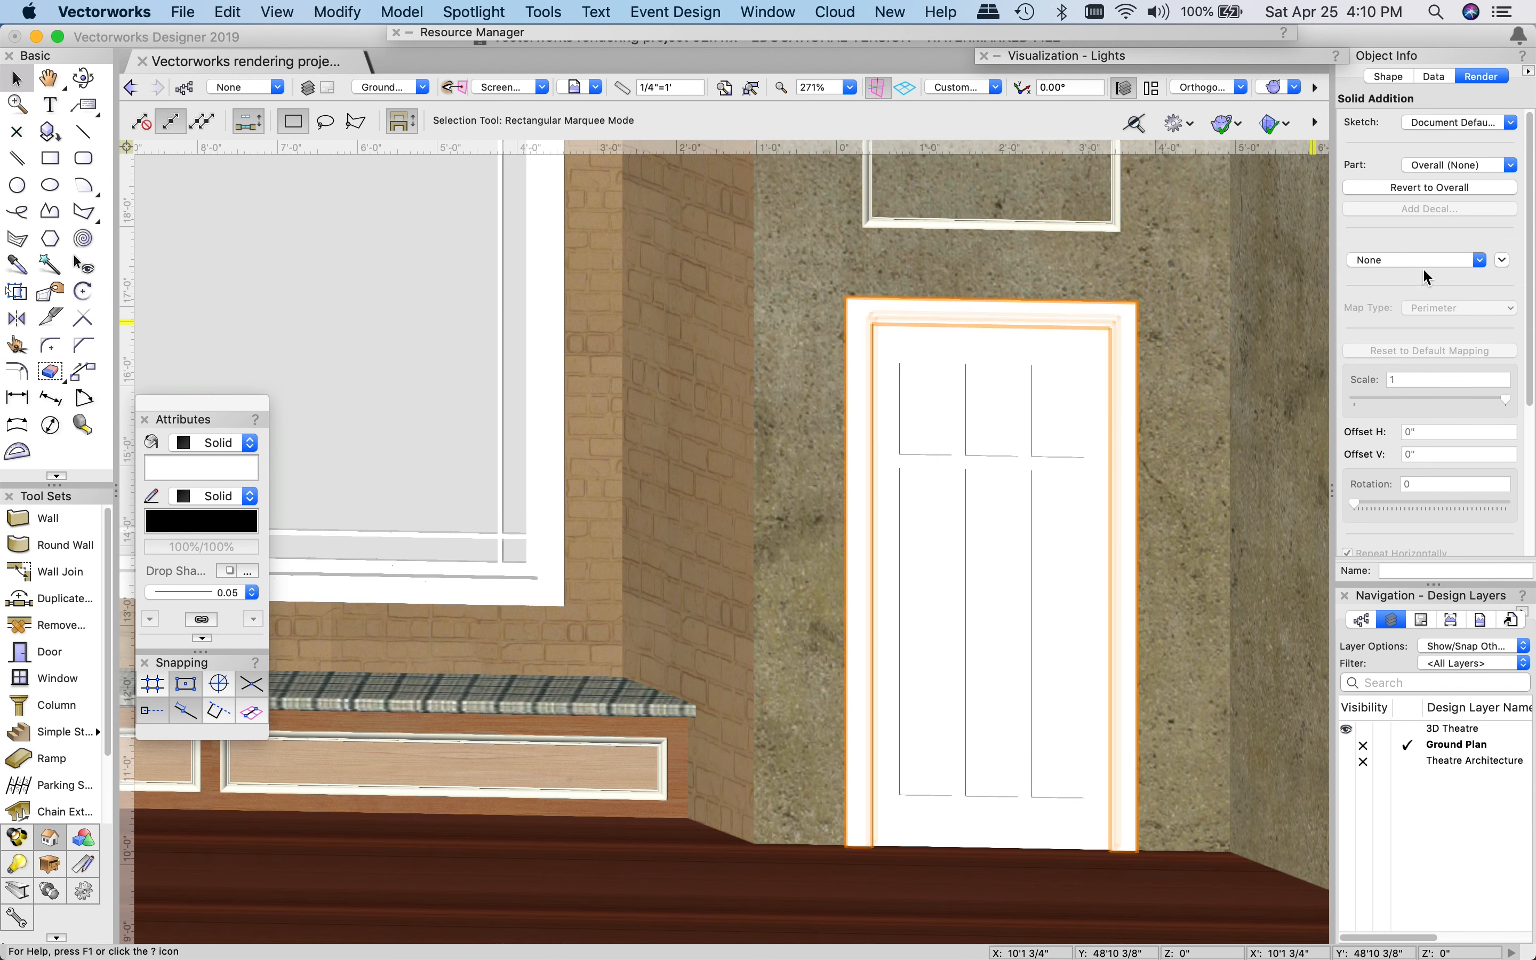
click(1413, 259)
click(1404, 307)
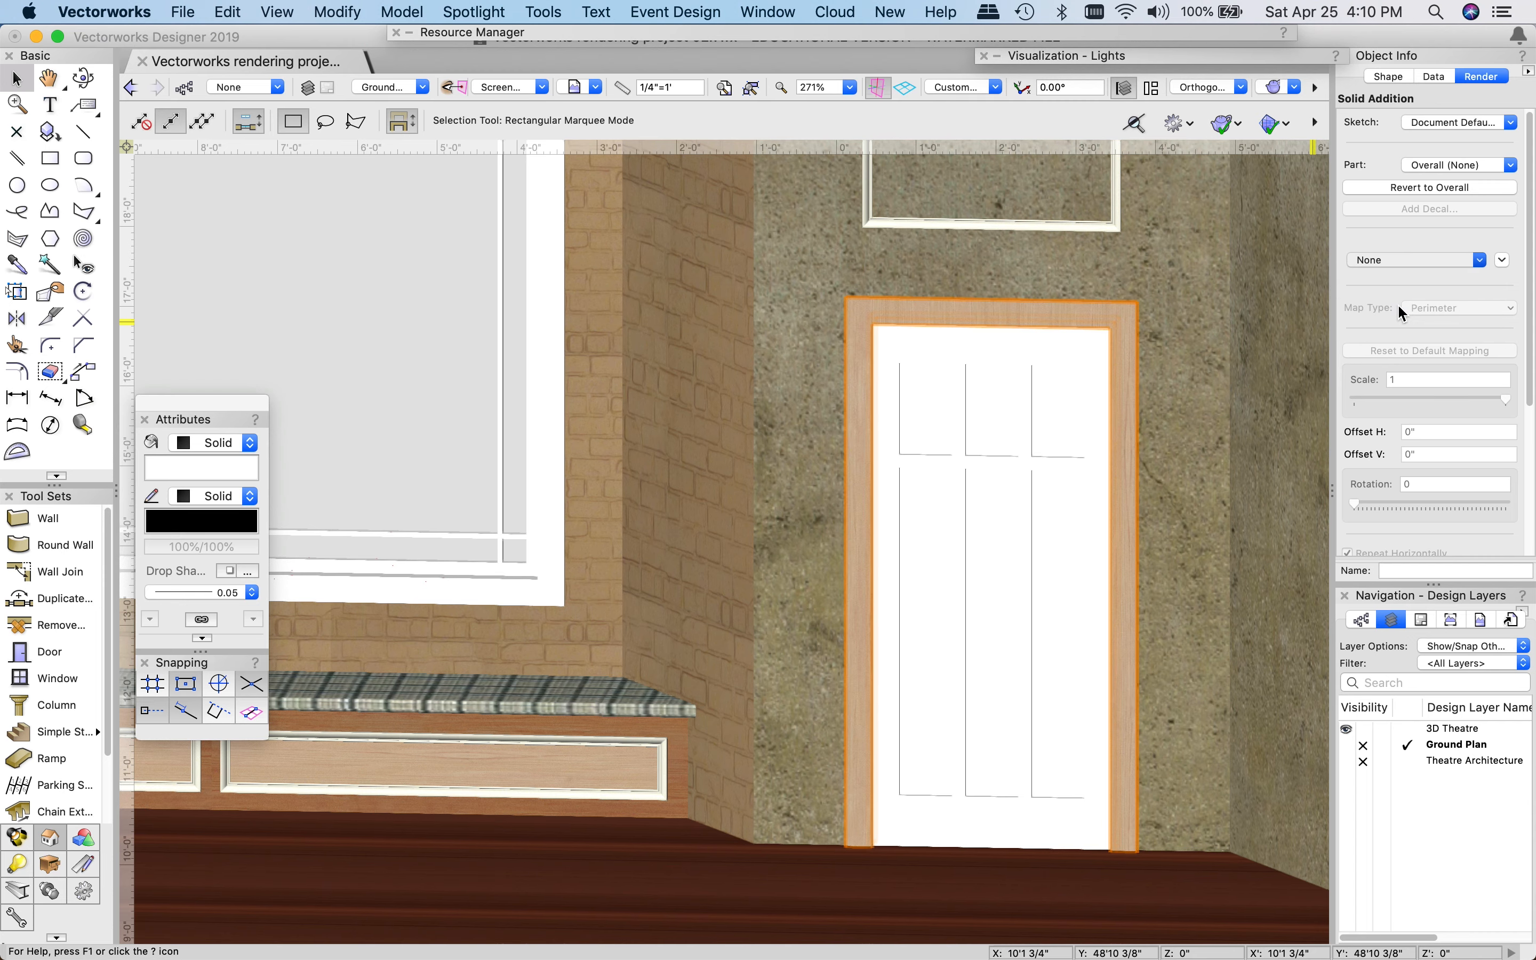
click(1403, 331)
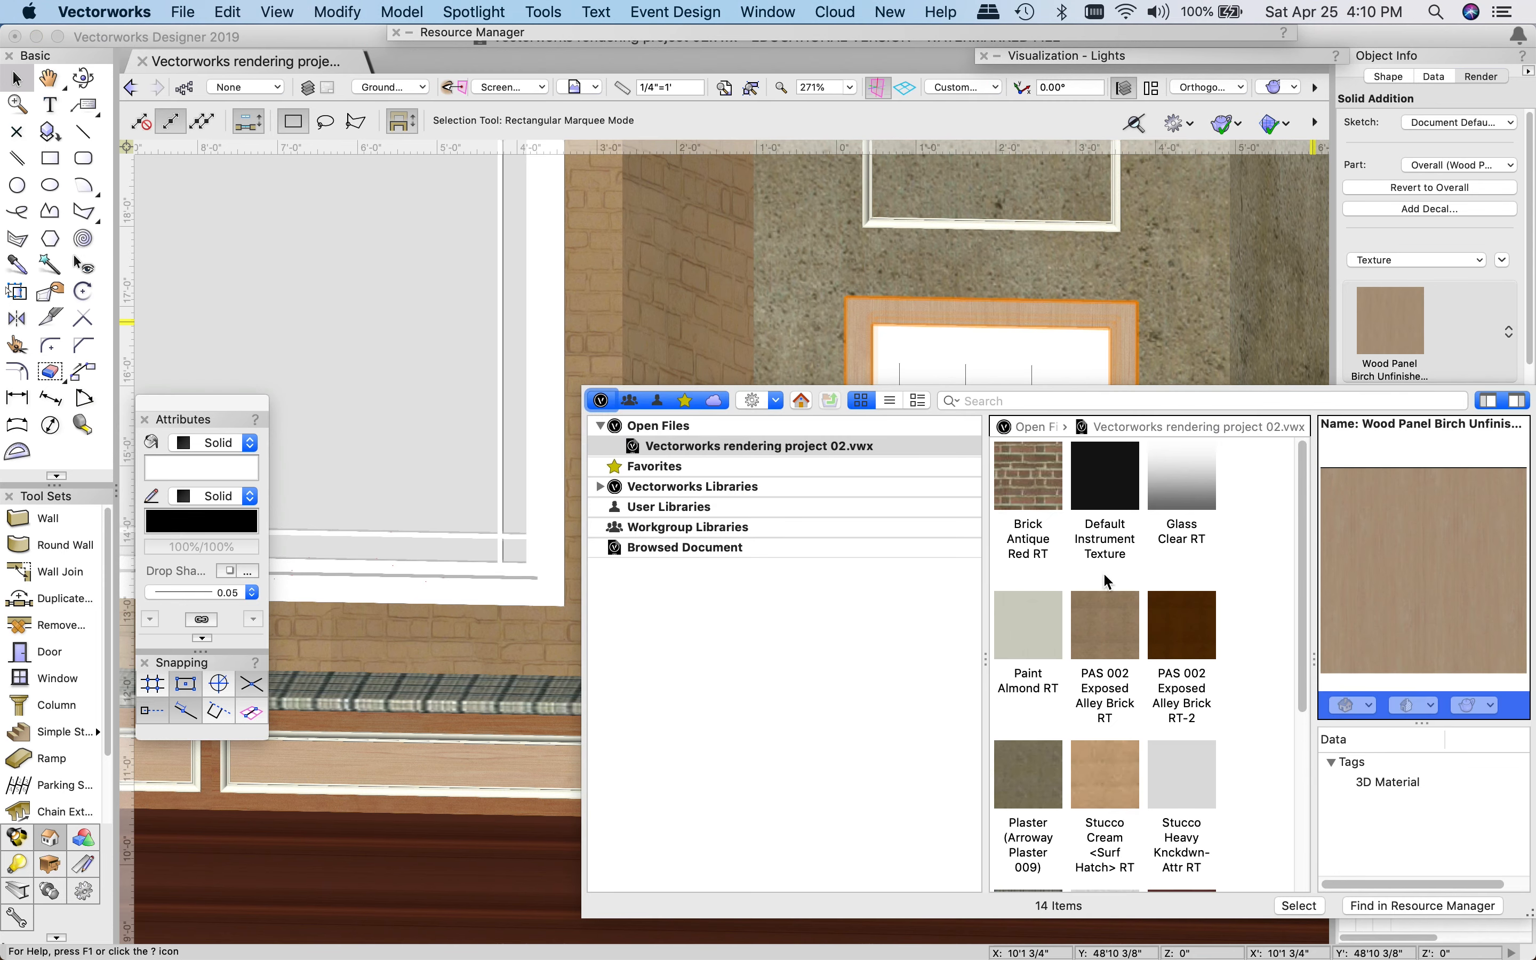
scroll(1074, 706, down, 5)
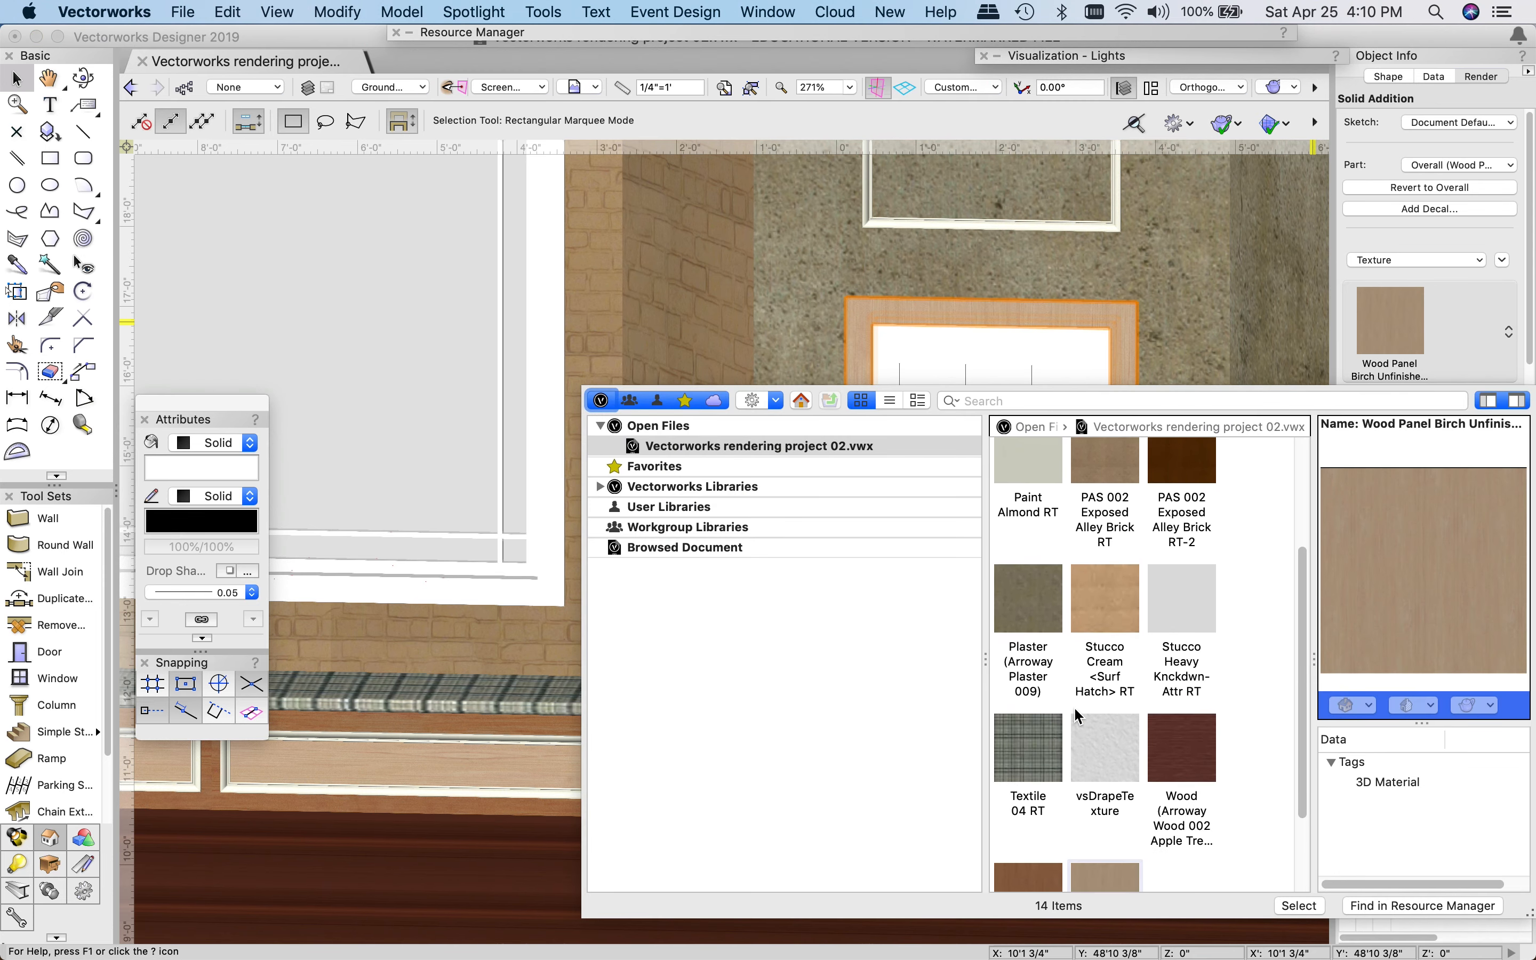
click(1035, 788)
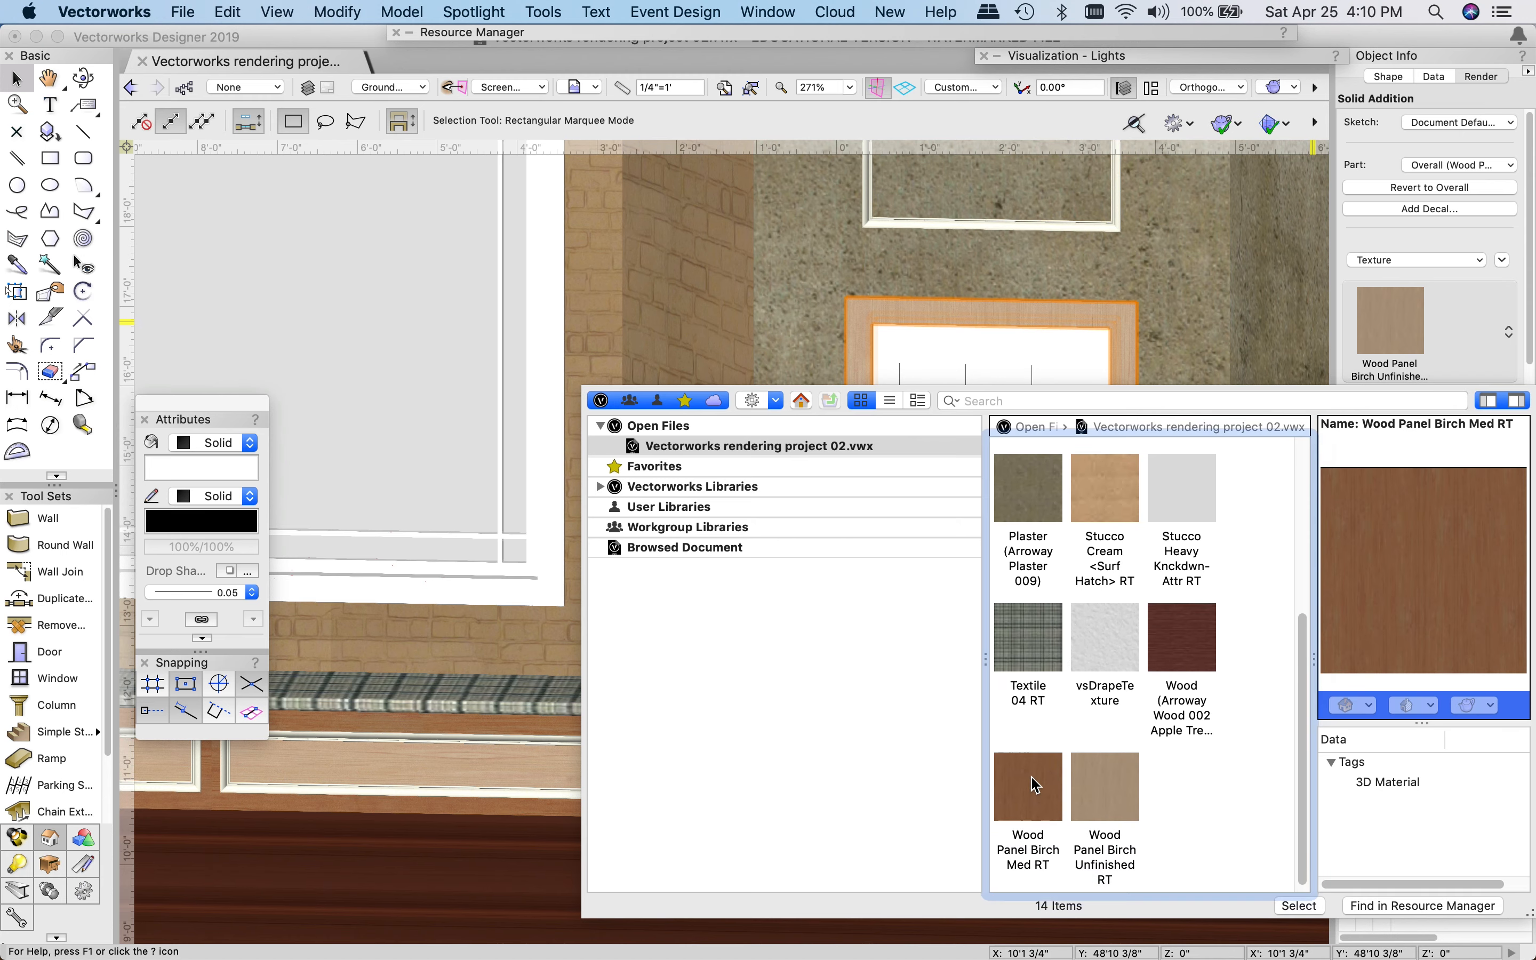
key(Return)
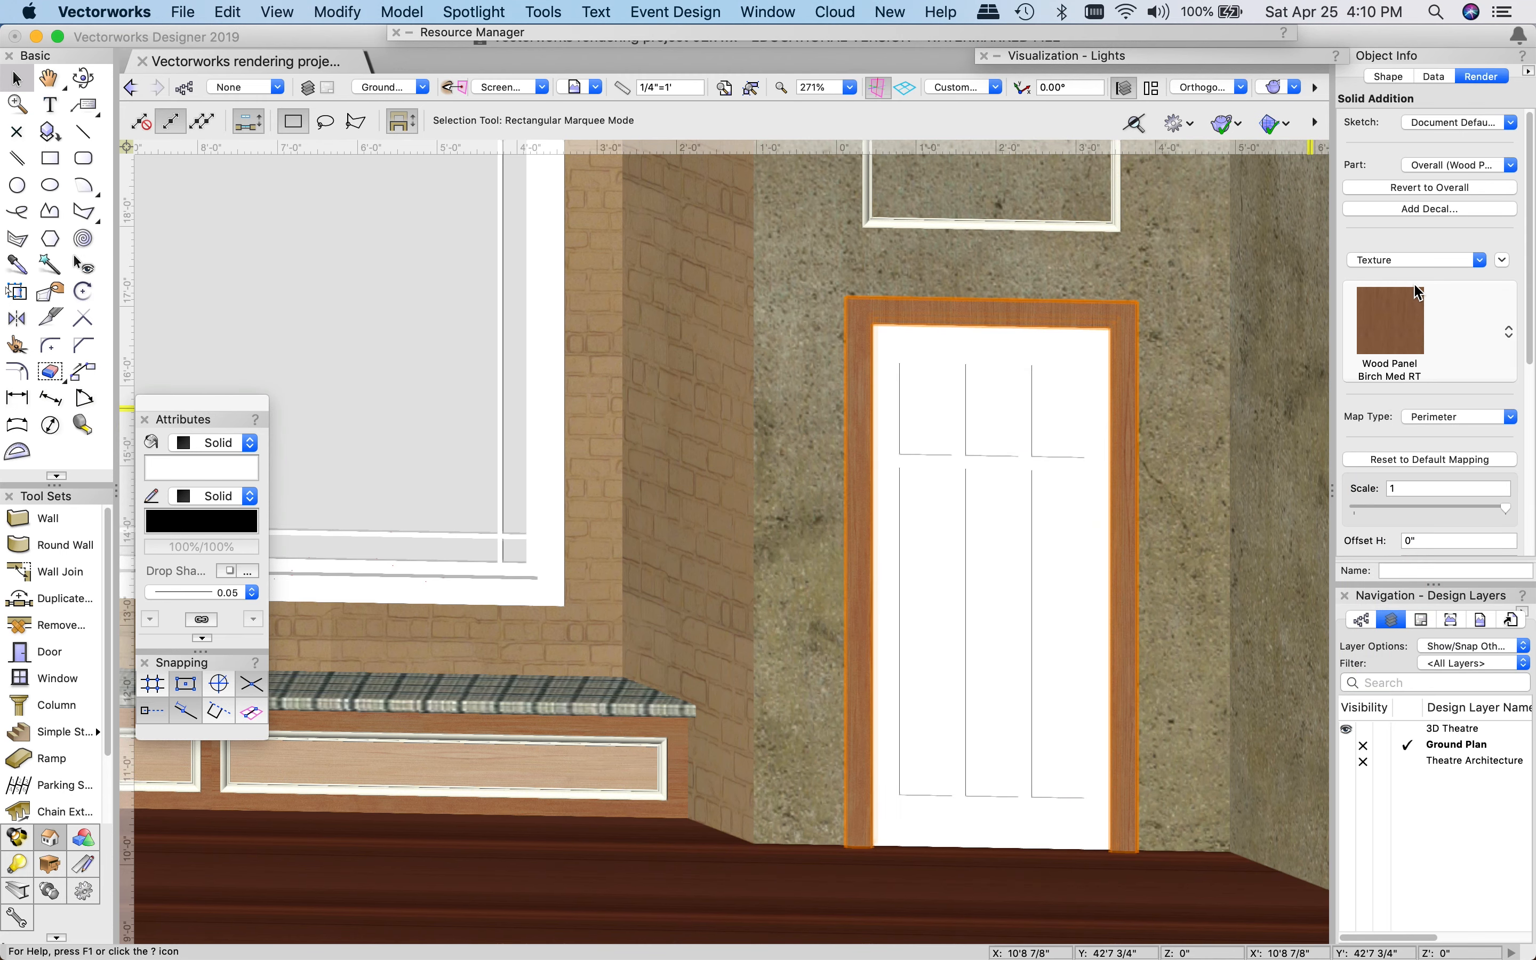
- Set the map type of the door casing's birch texture to Auto-Align Plane
click(1442, 419)
click(1449, 450)
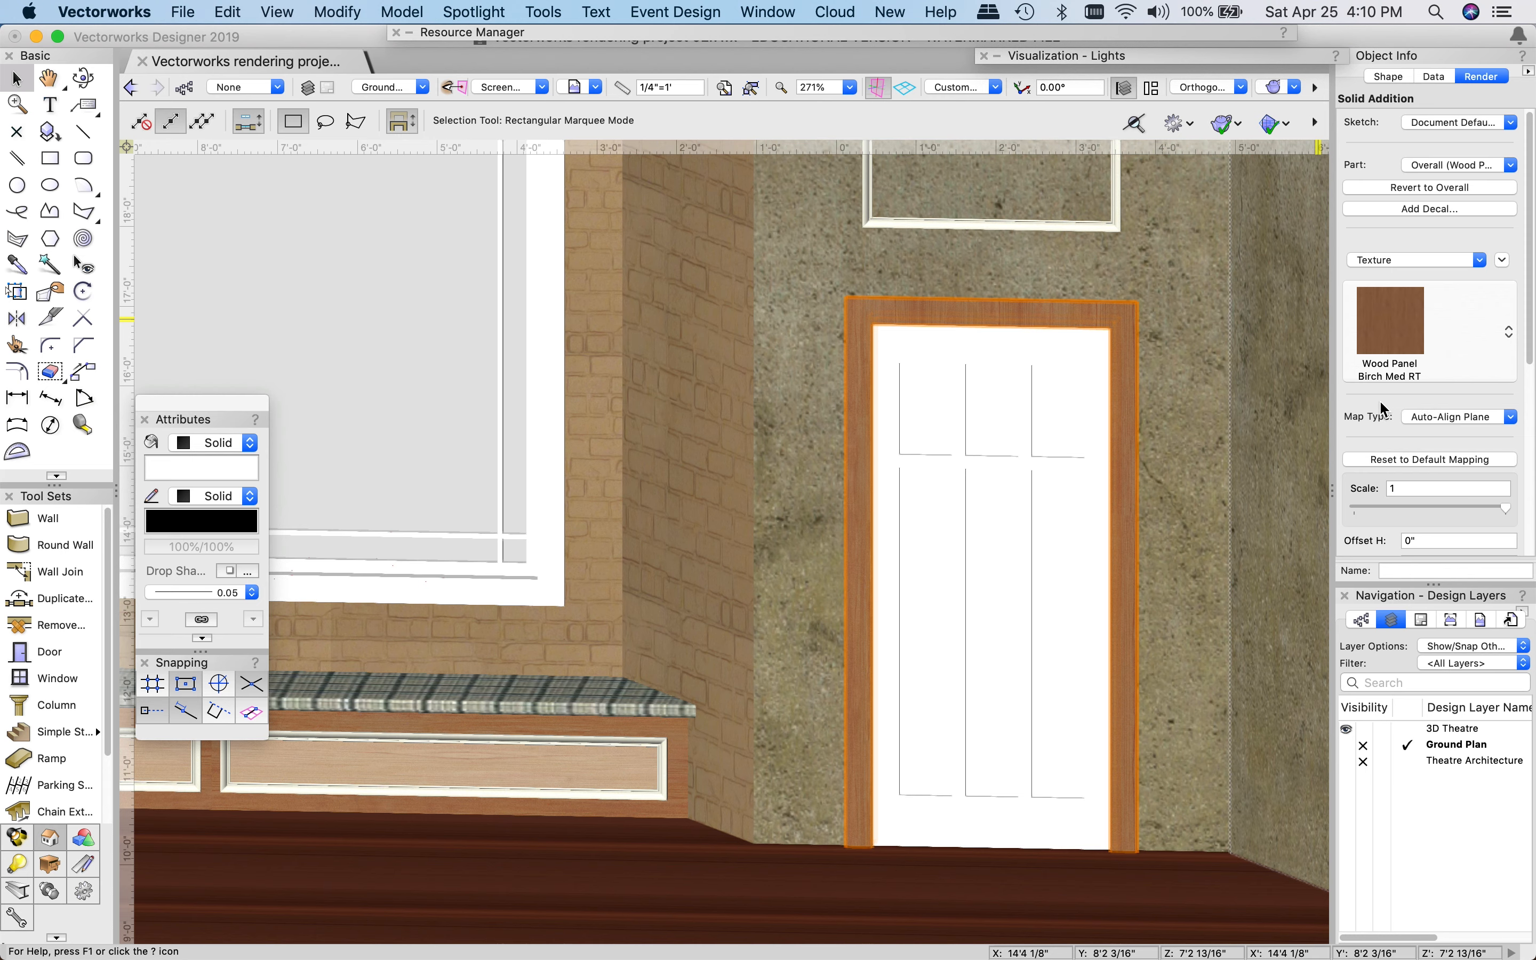
scroll(1379, 400, down, 6)
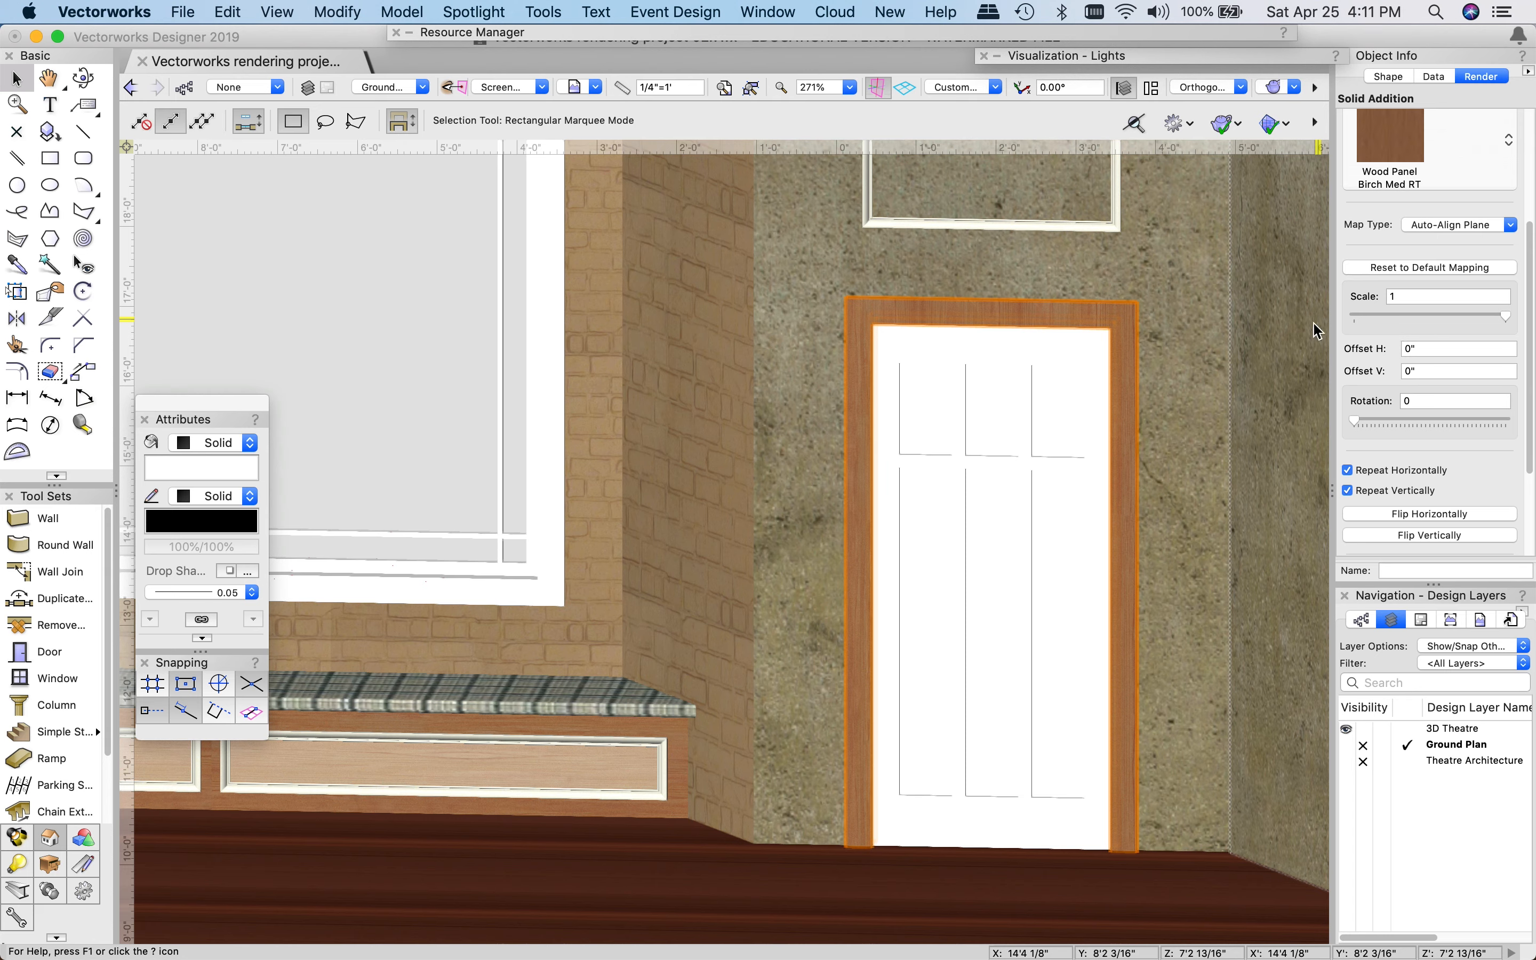
- Texture the outer frame and crossing bars of the door beside the window with Wood Panel Birch Unfinished RT
click(1020, 392)
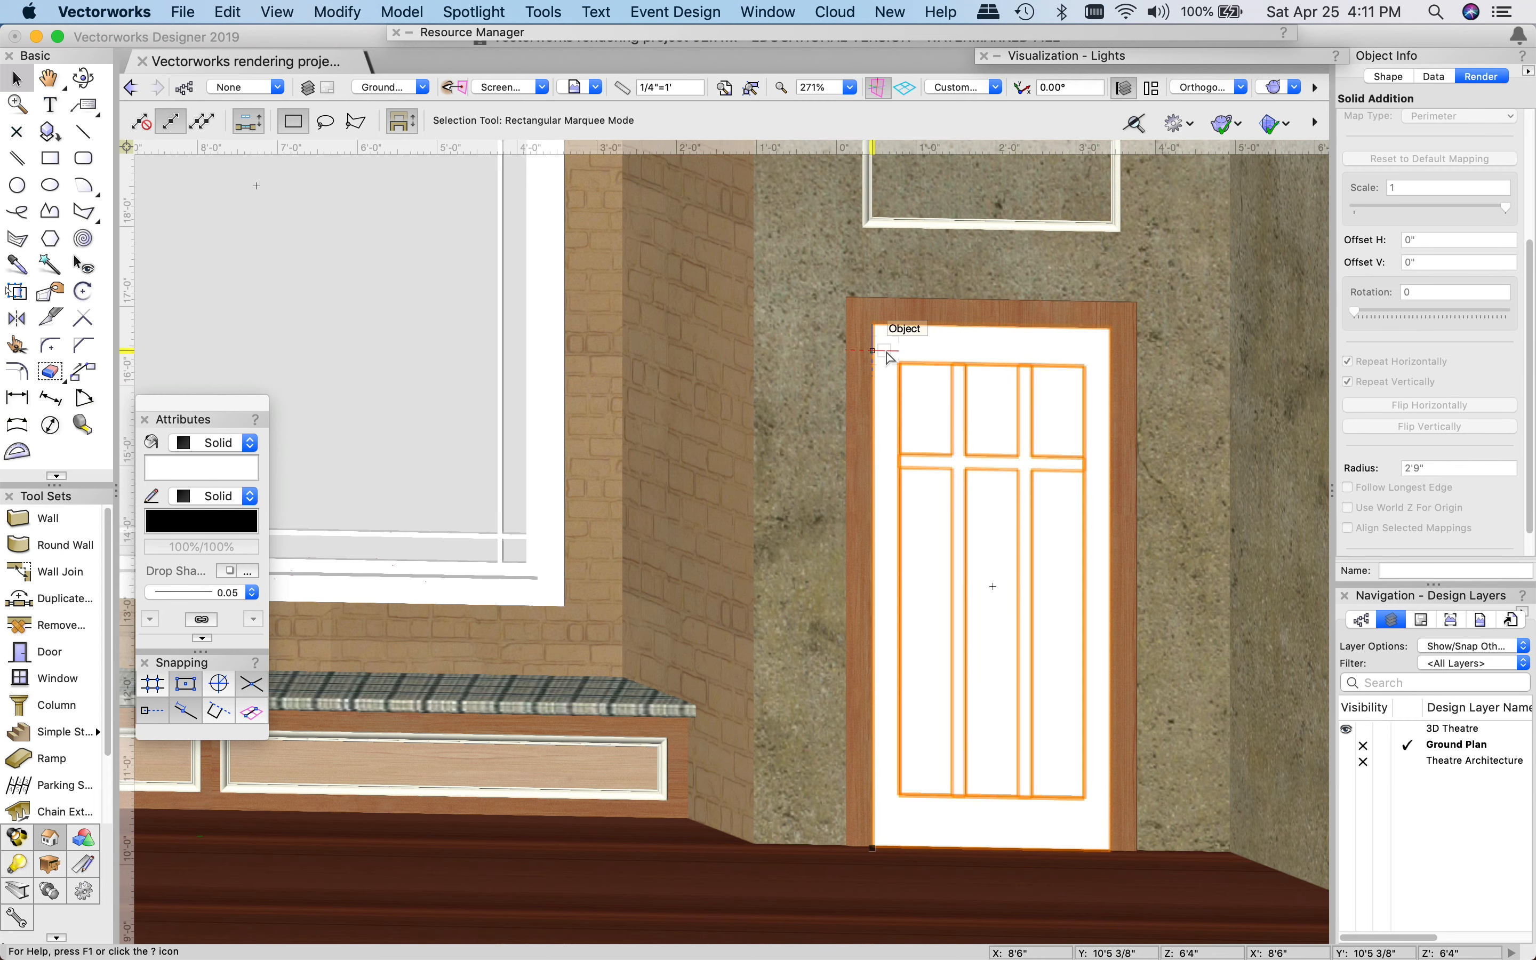
click(956, 426)
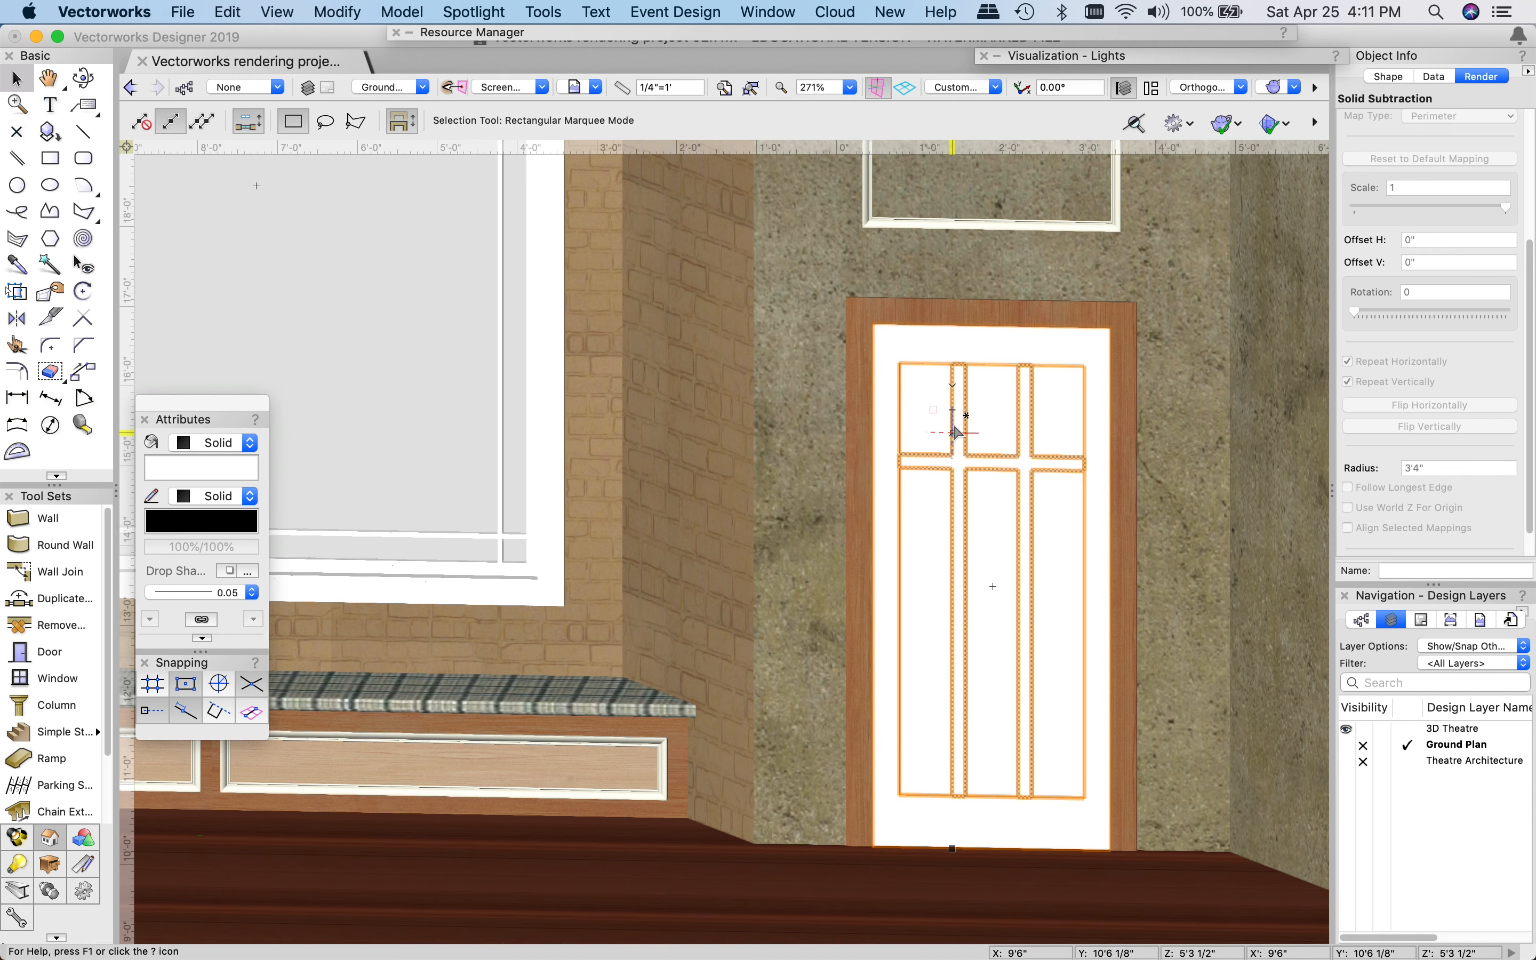
shift+click(955, 425)
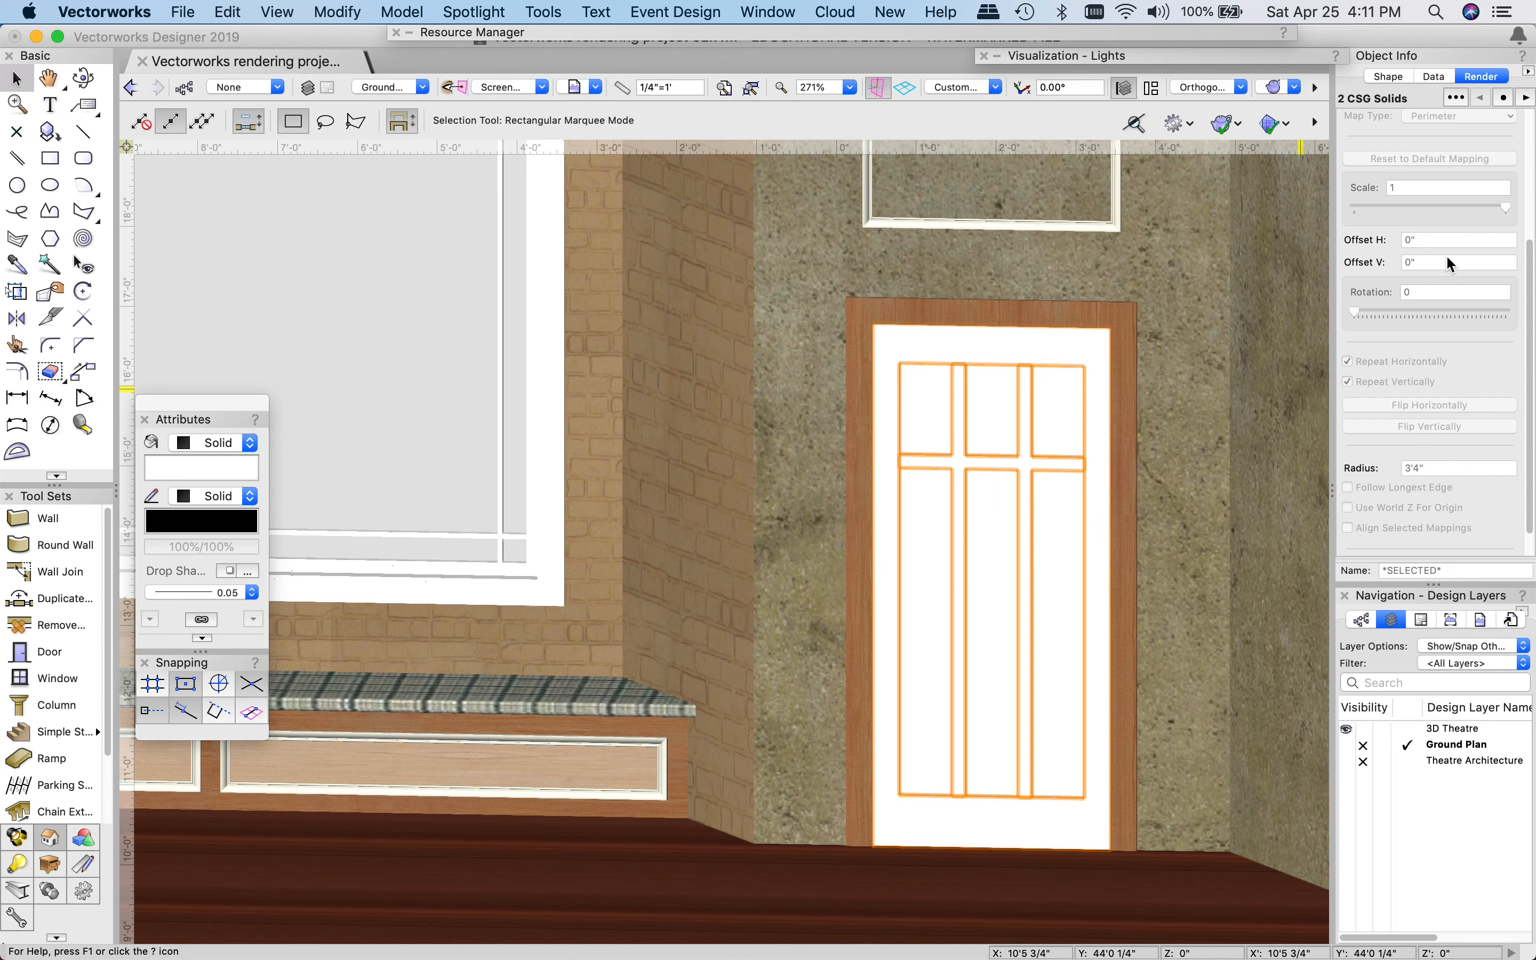
scroll(1446, 254, up, 5)
click(1397, 259)
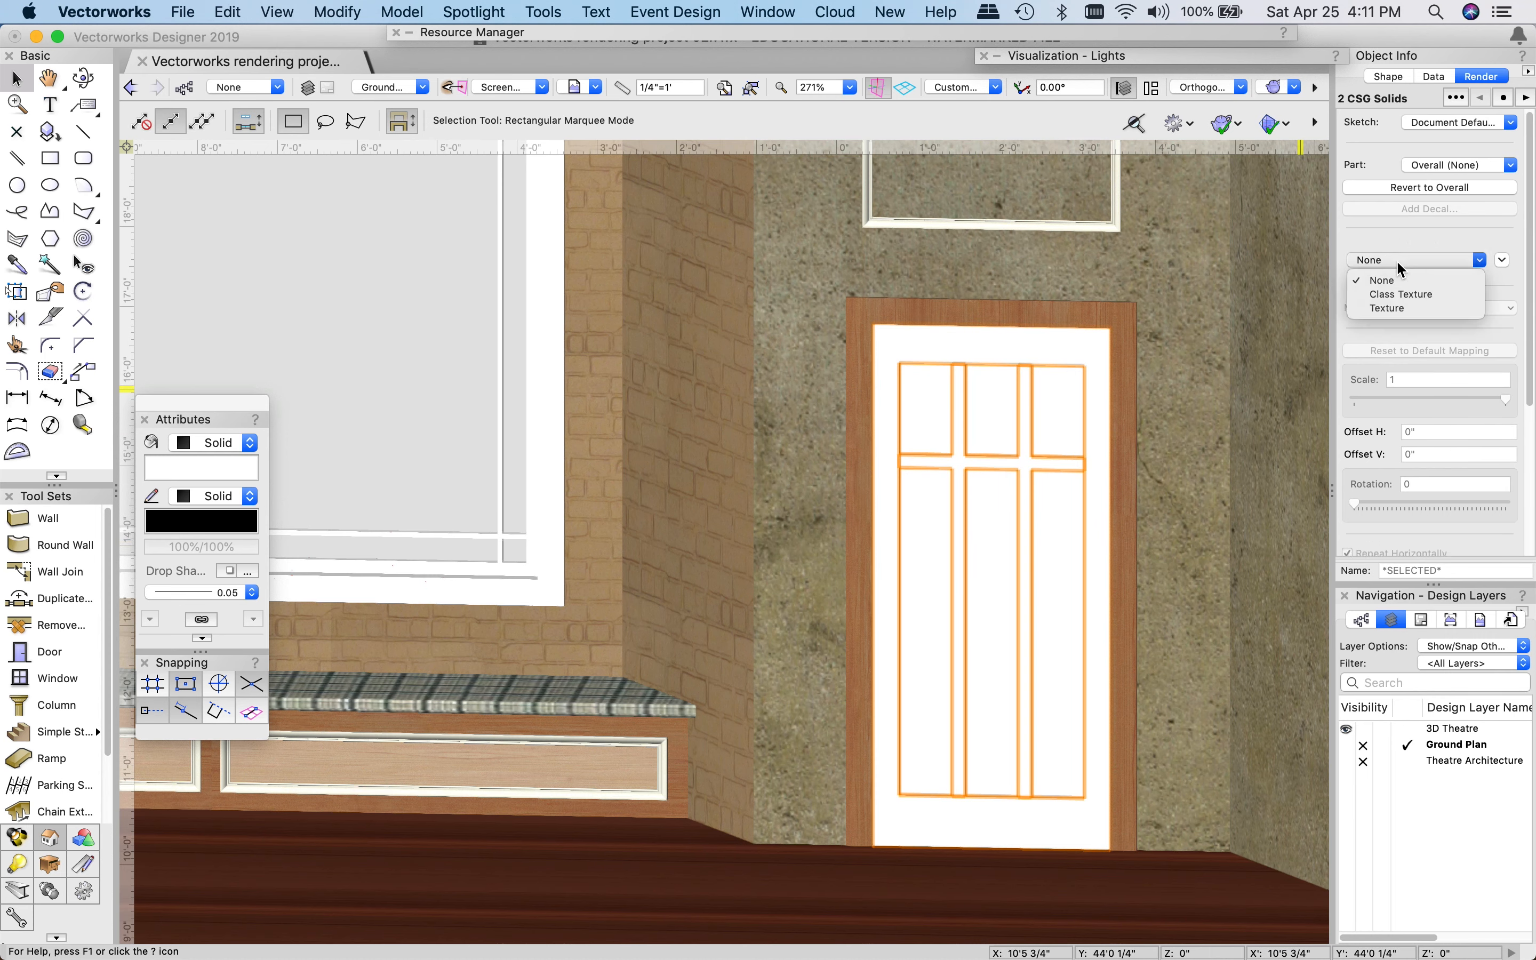
click(1402, 309)
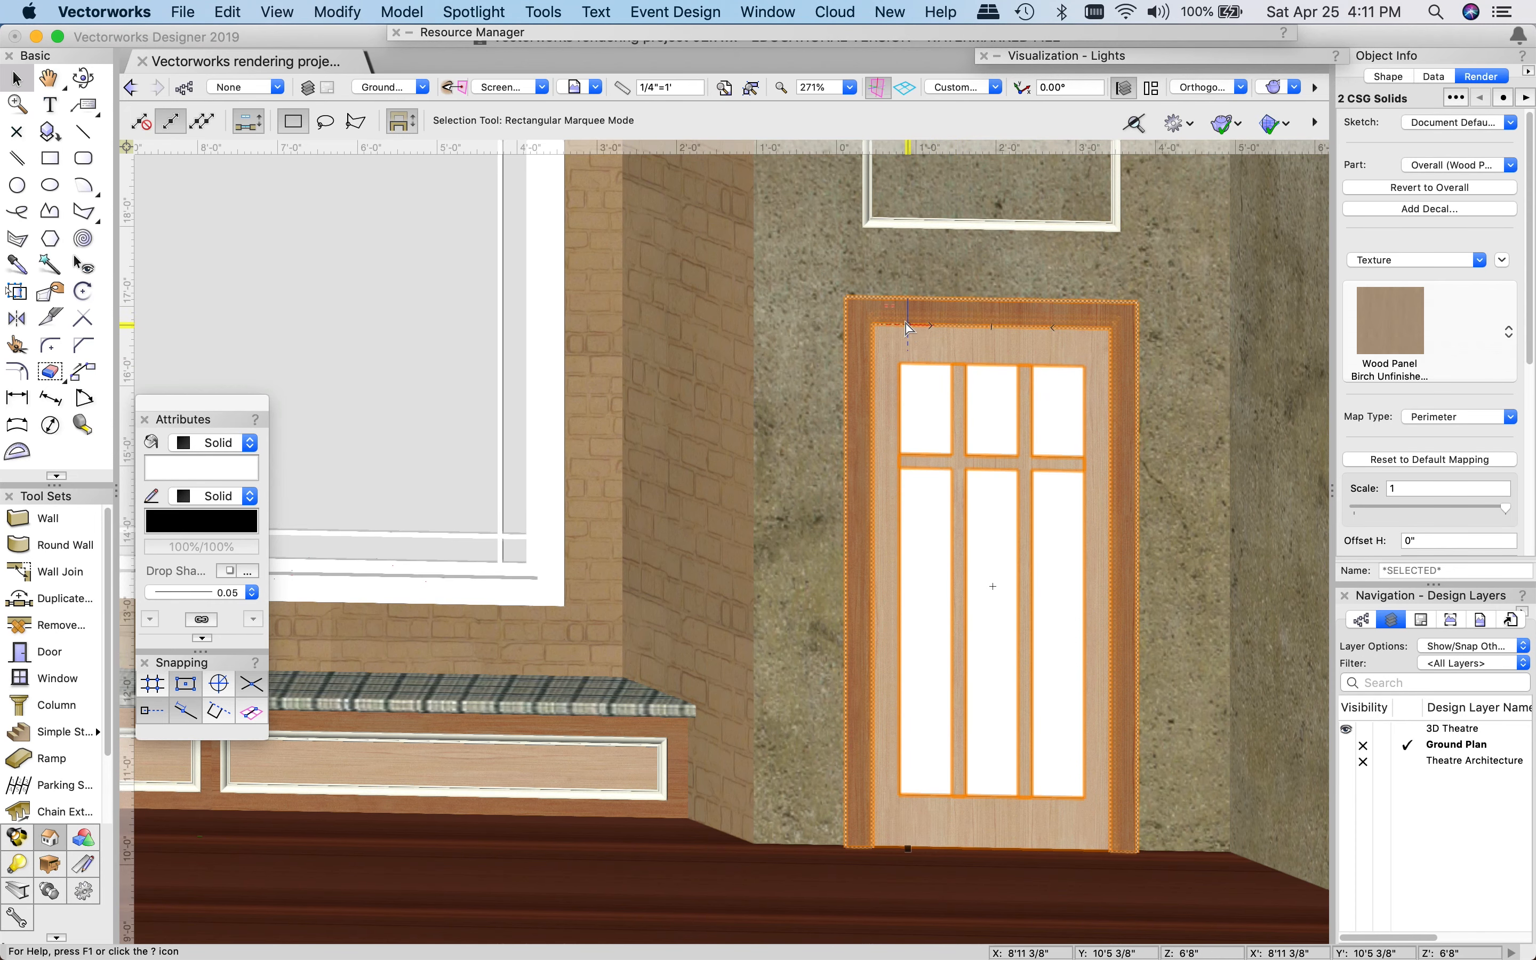
- Examine how the door is built by selecting its frame and panel pieces and viewing them in Wireframe, returning to OpenGL
scroll(918, 398, up, 2)
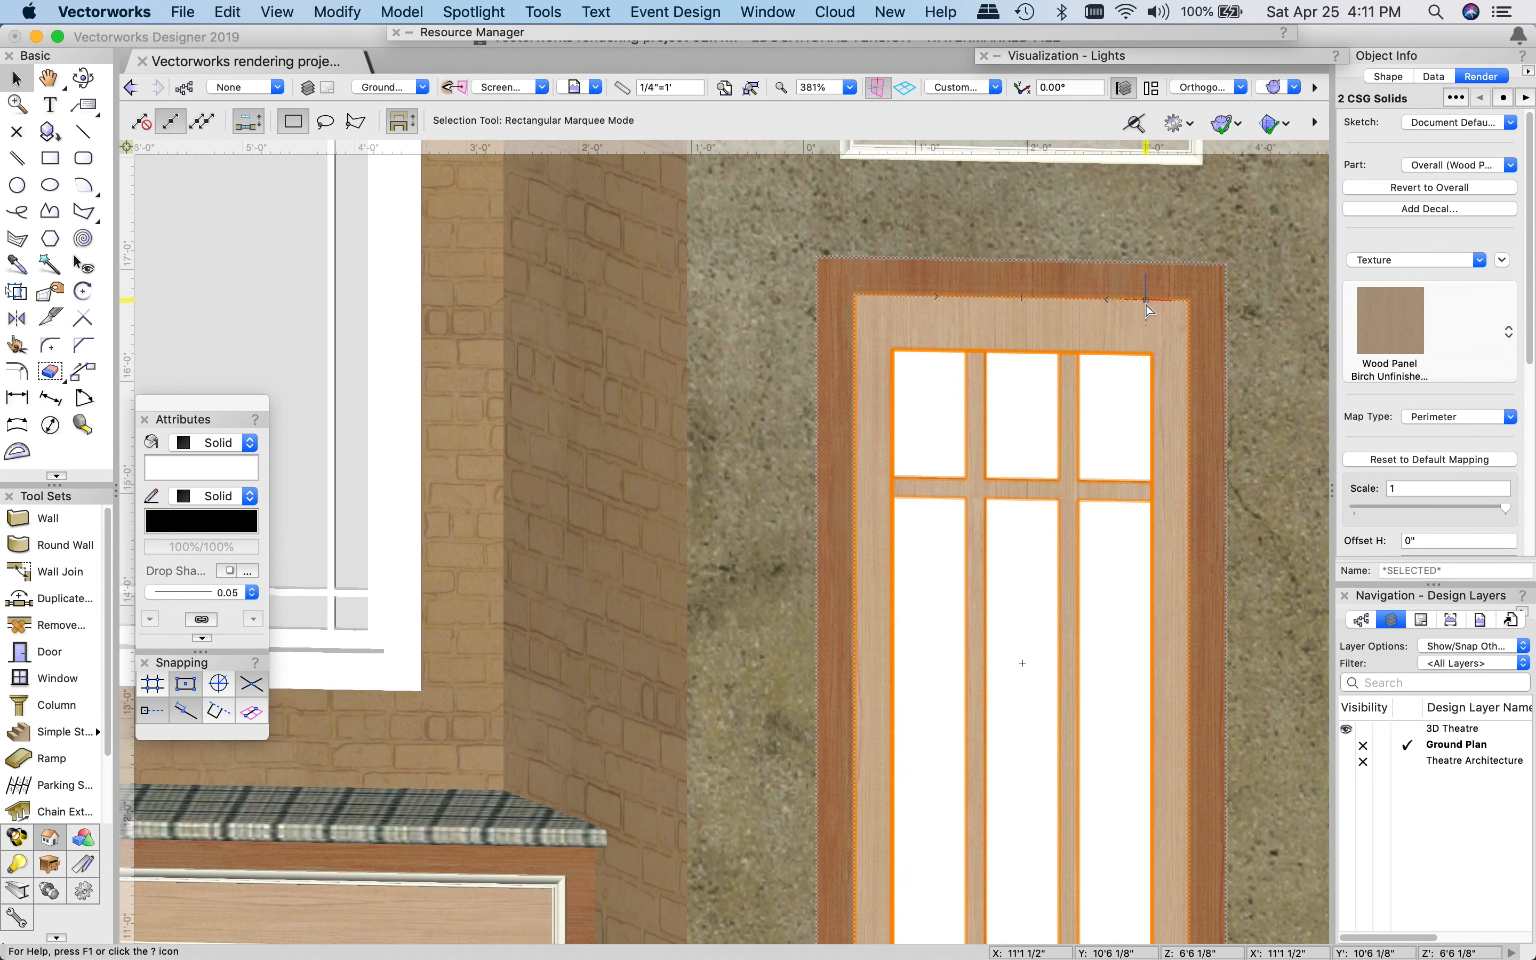
click(927, 412)
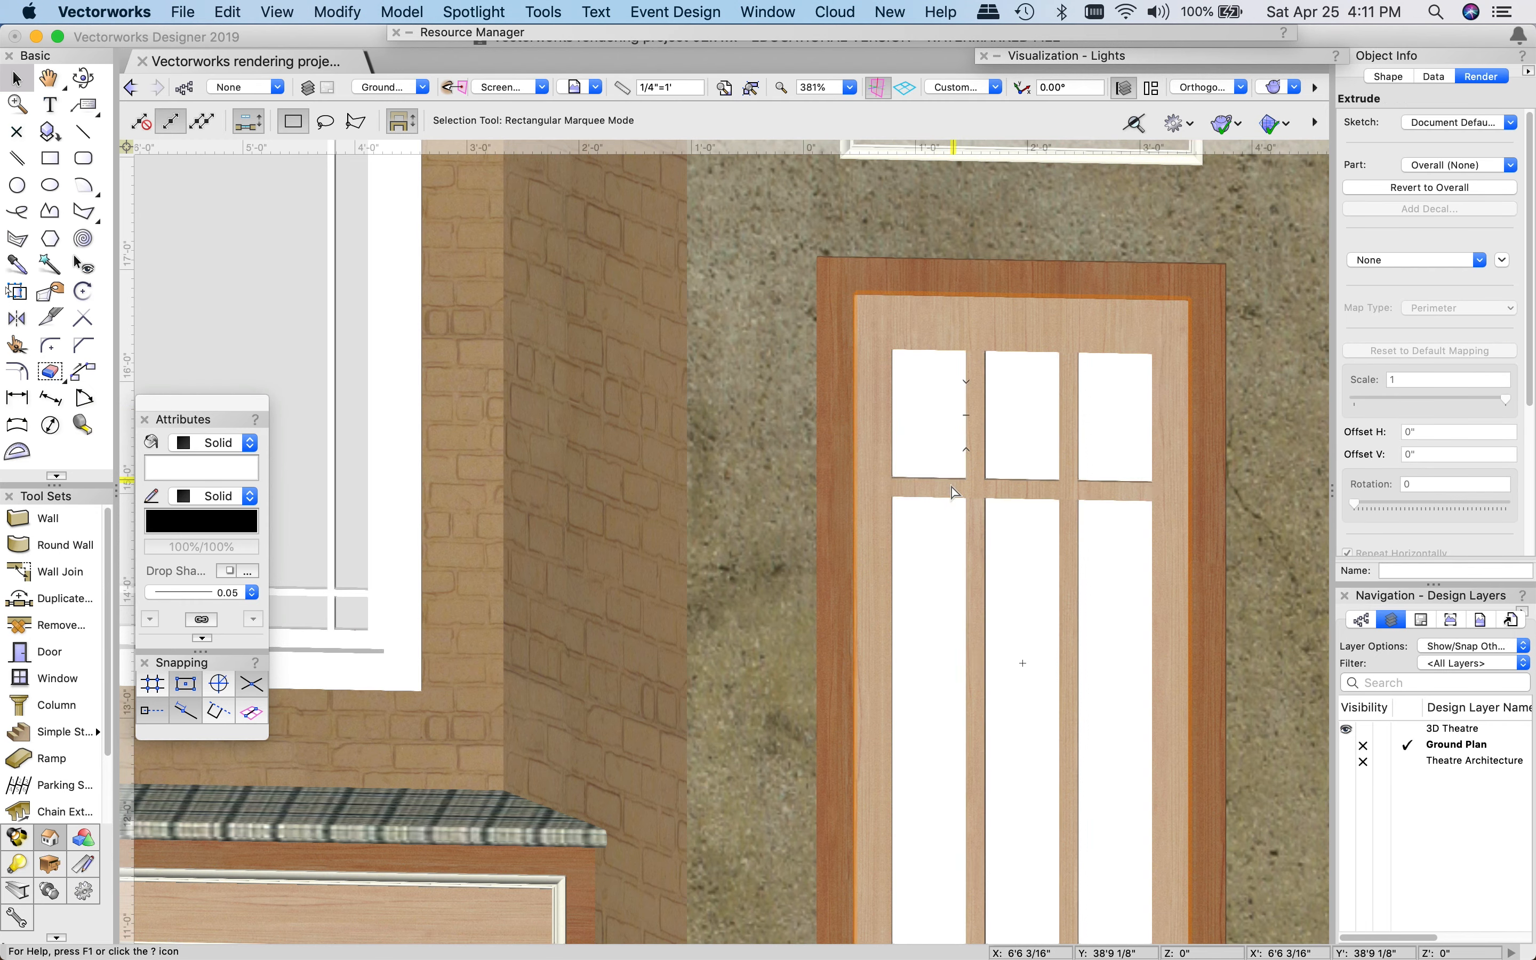
scroll(933, 326, up, 2)
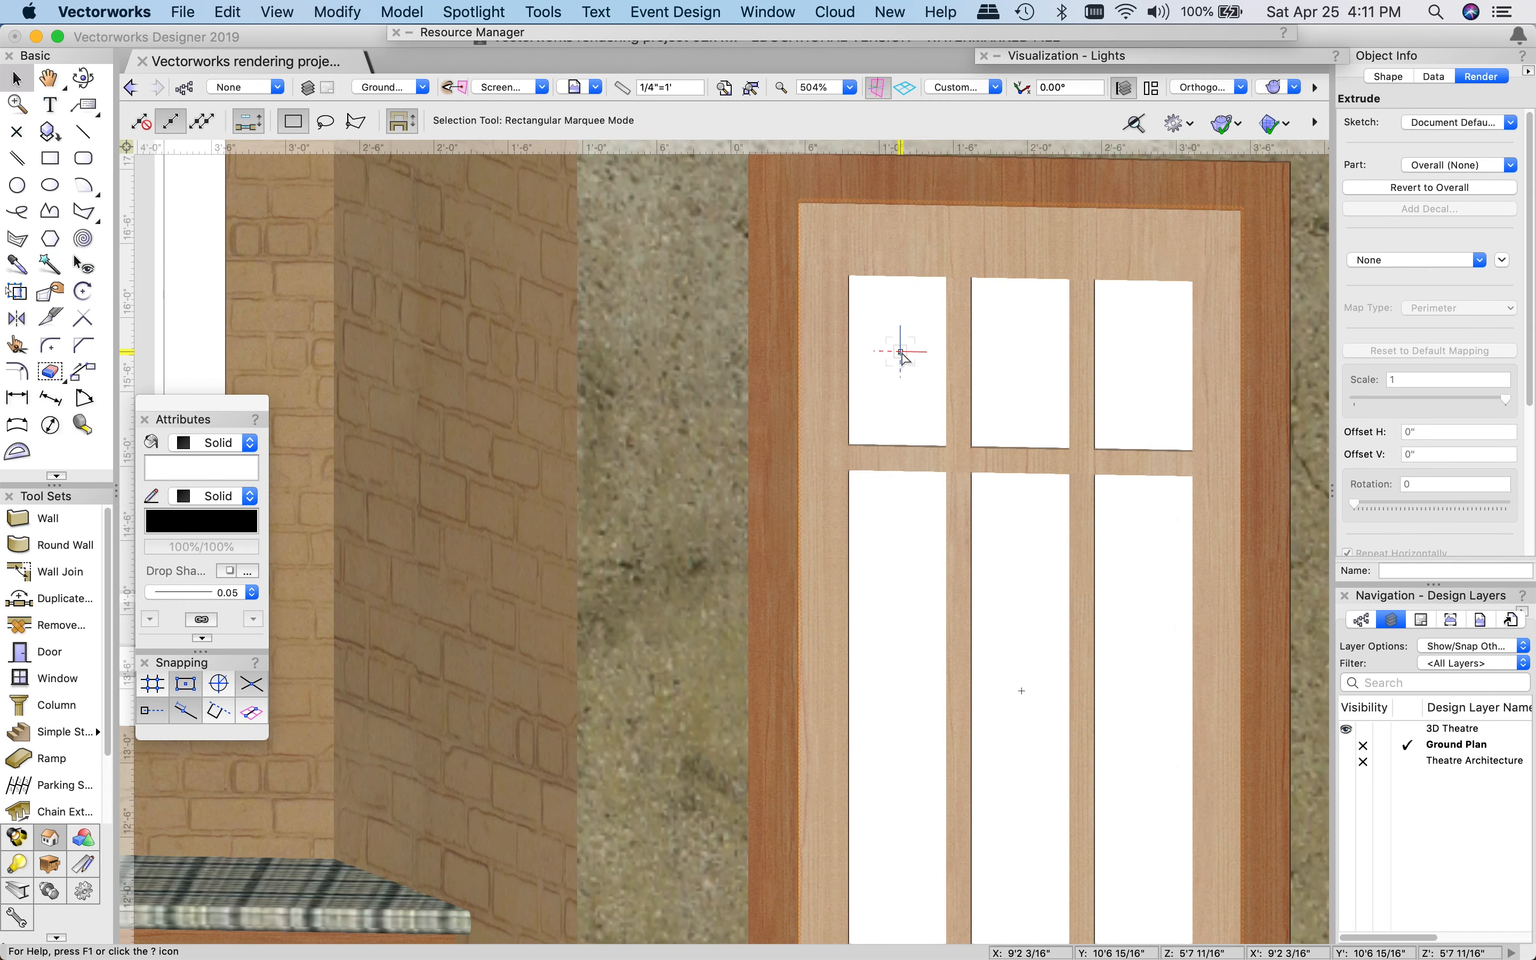
click(803, 241)
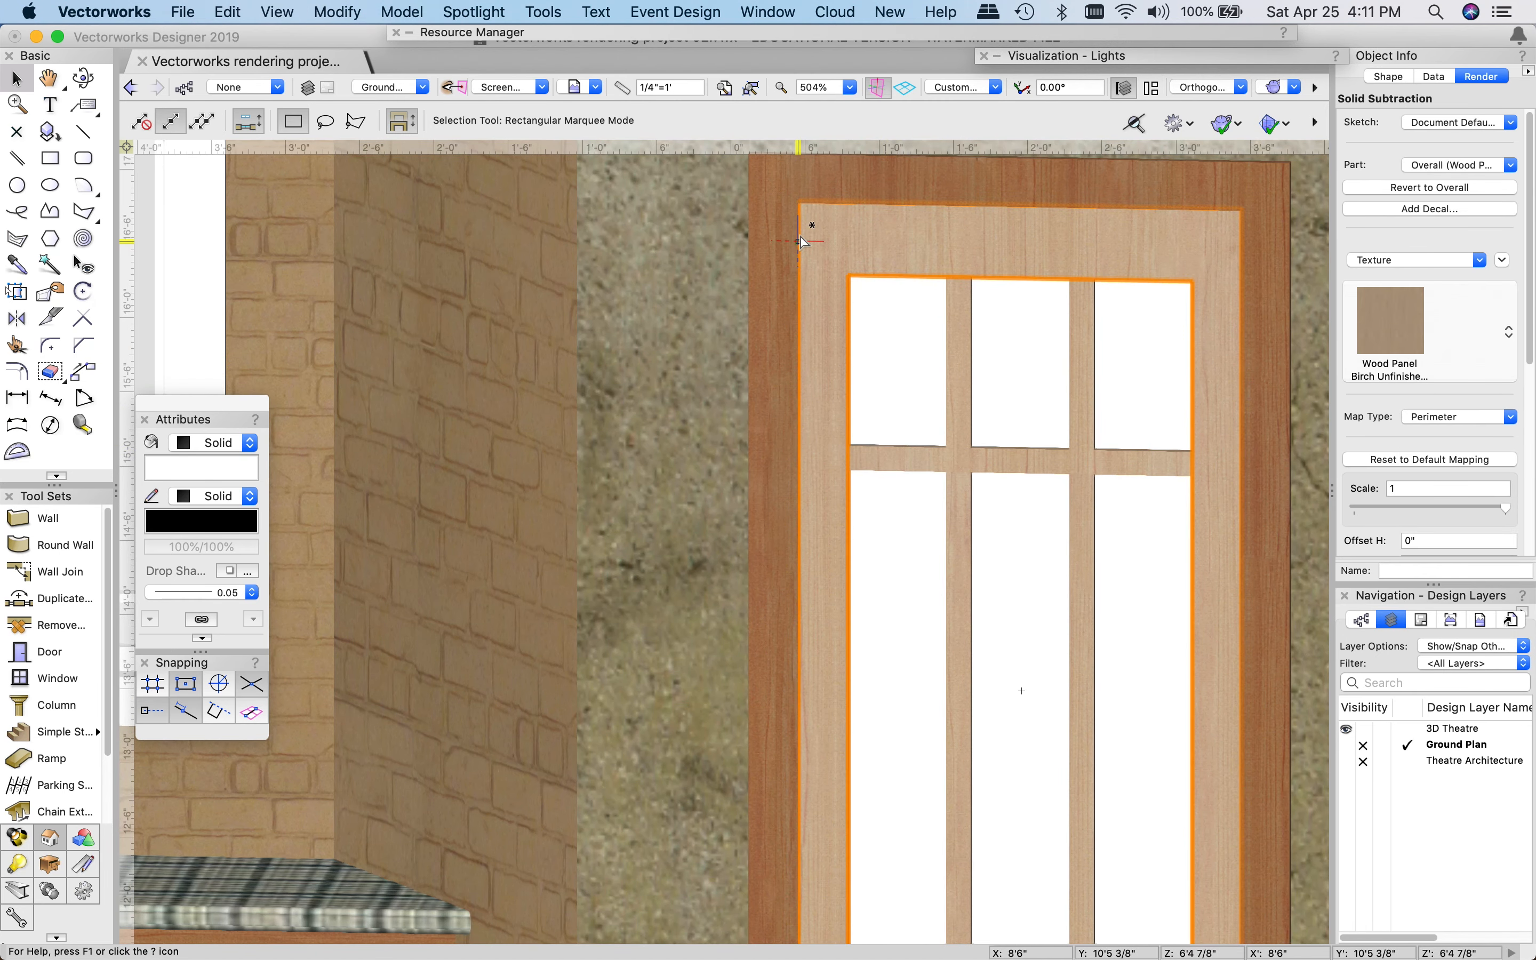
click(895, 367)
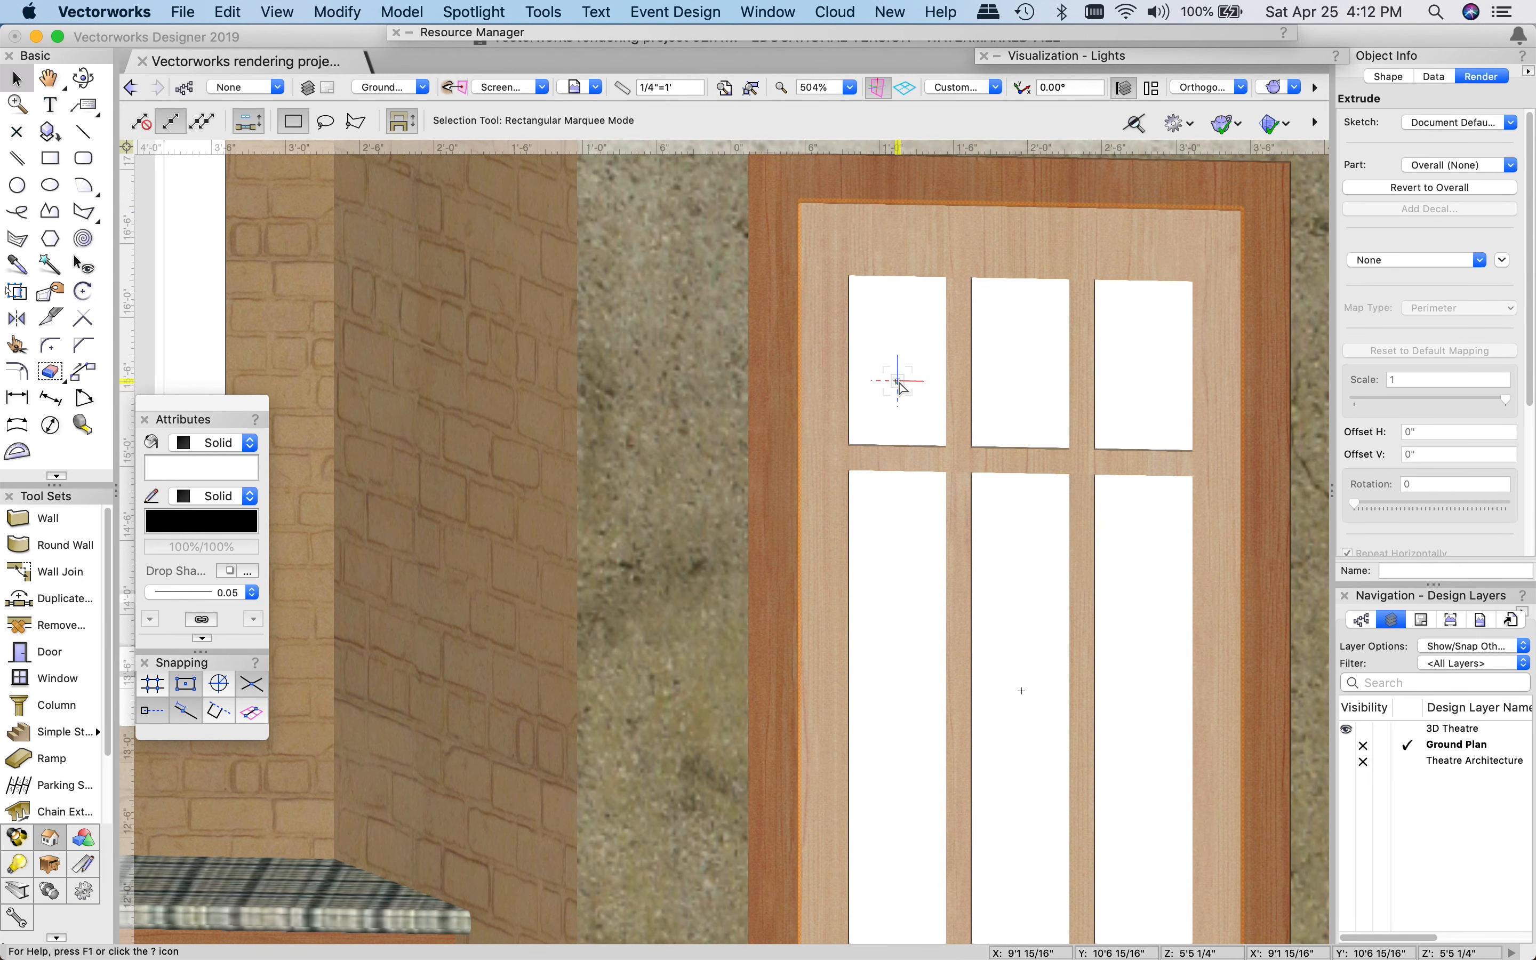
click(1275, 88)
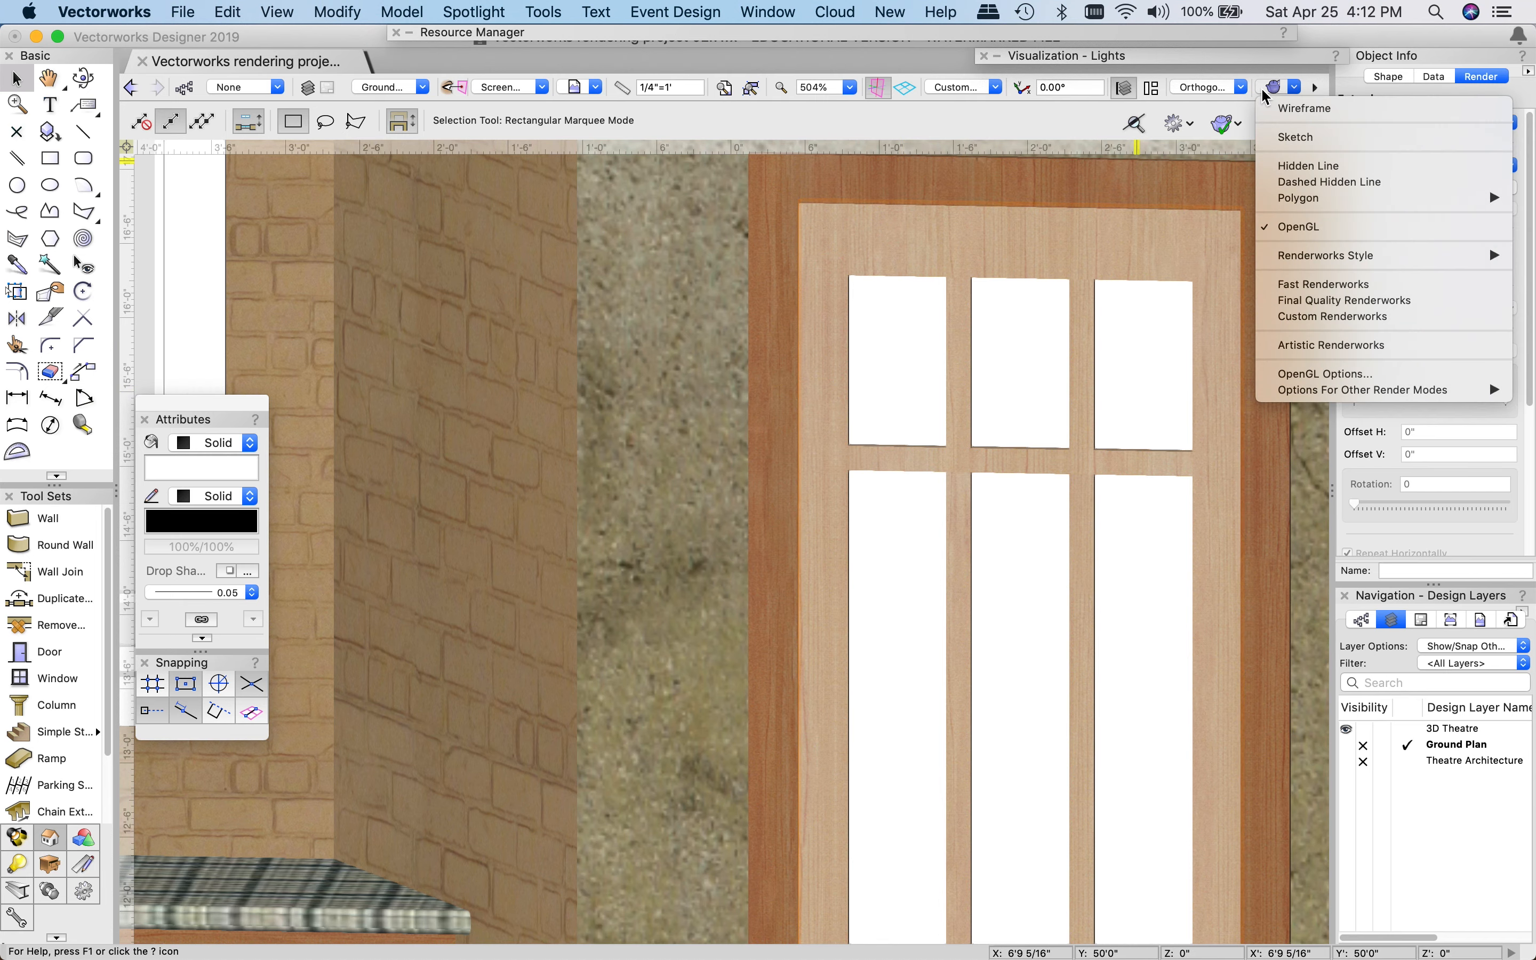
click(1301, 107)
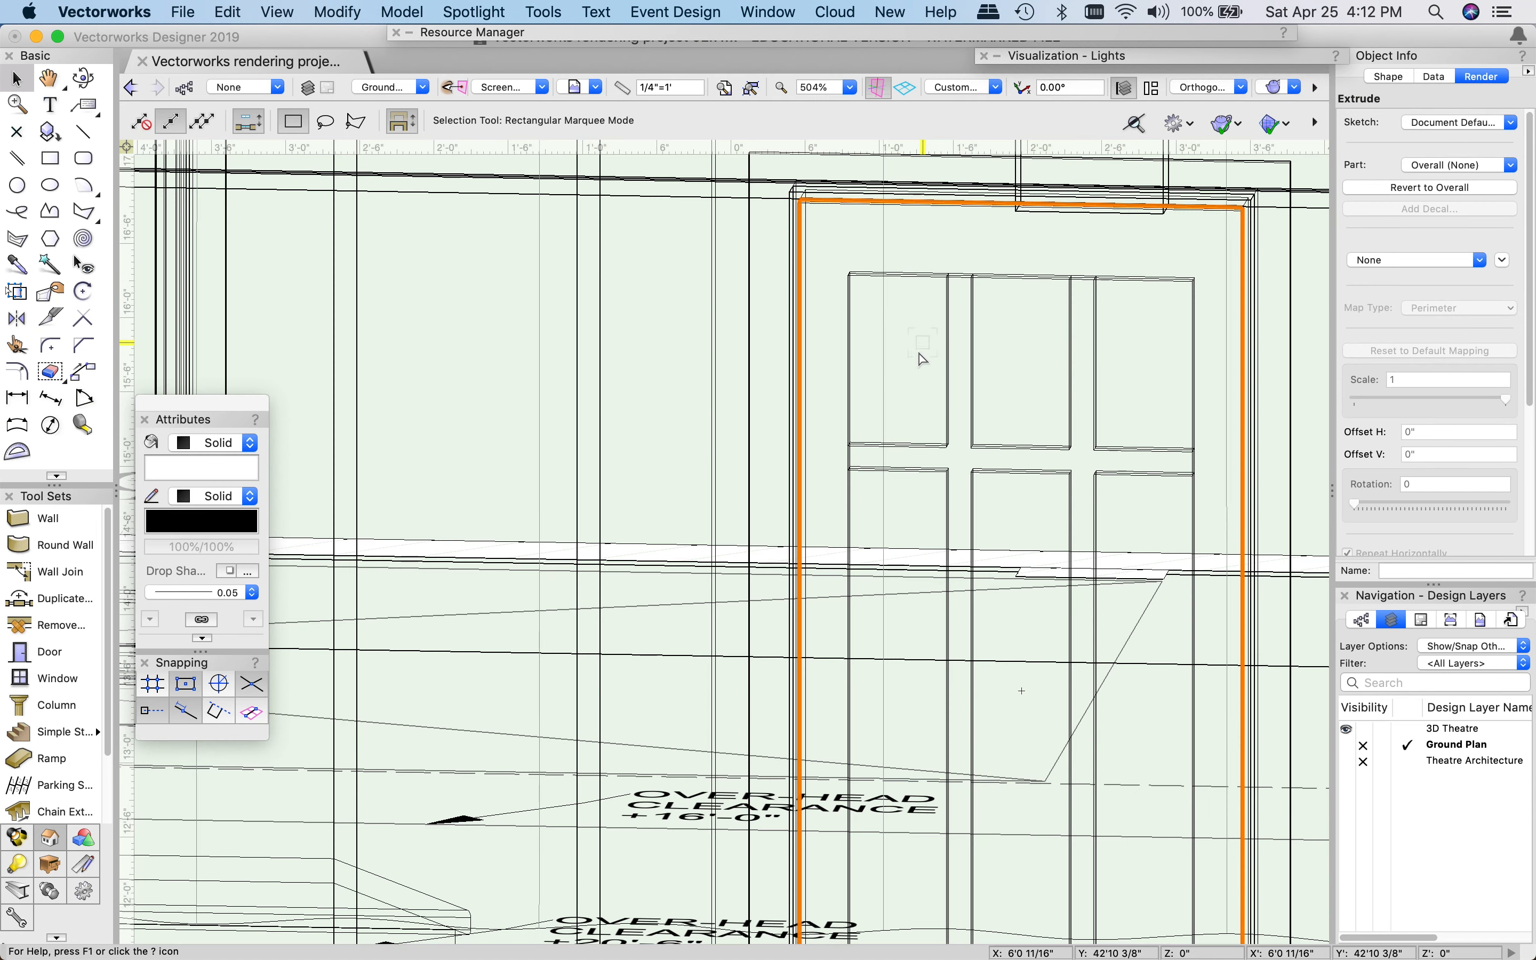
click(898, 299)
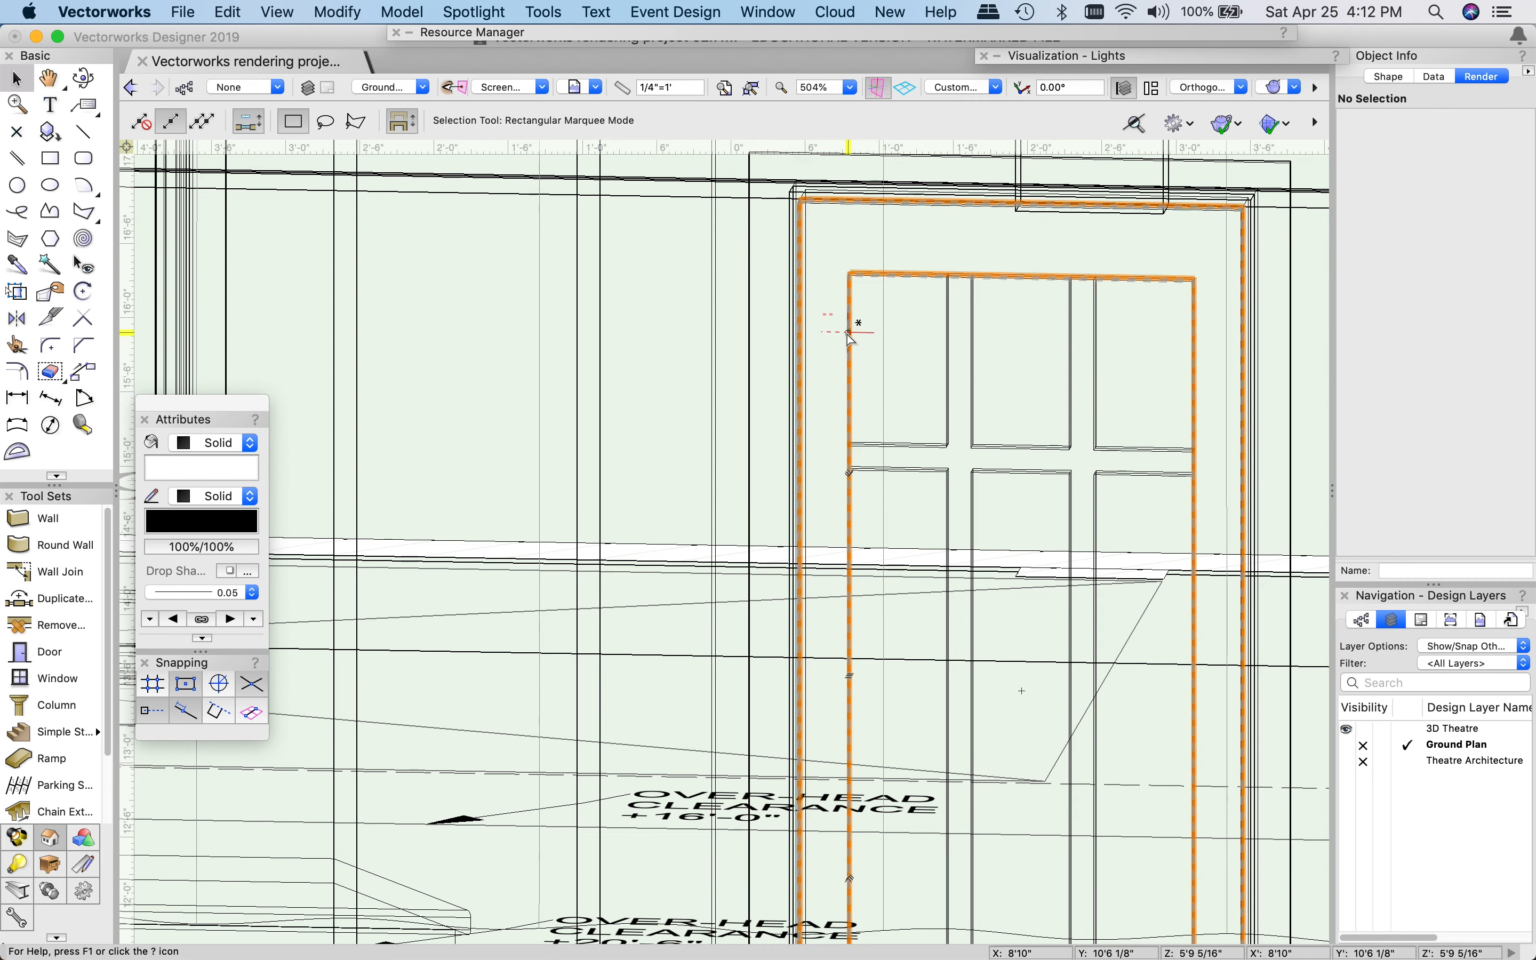
click(1275, 87)
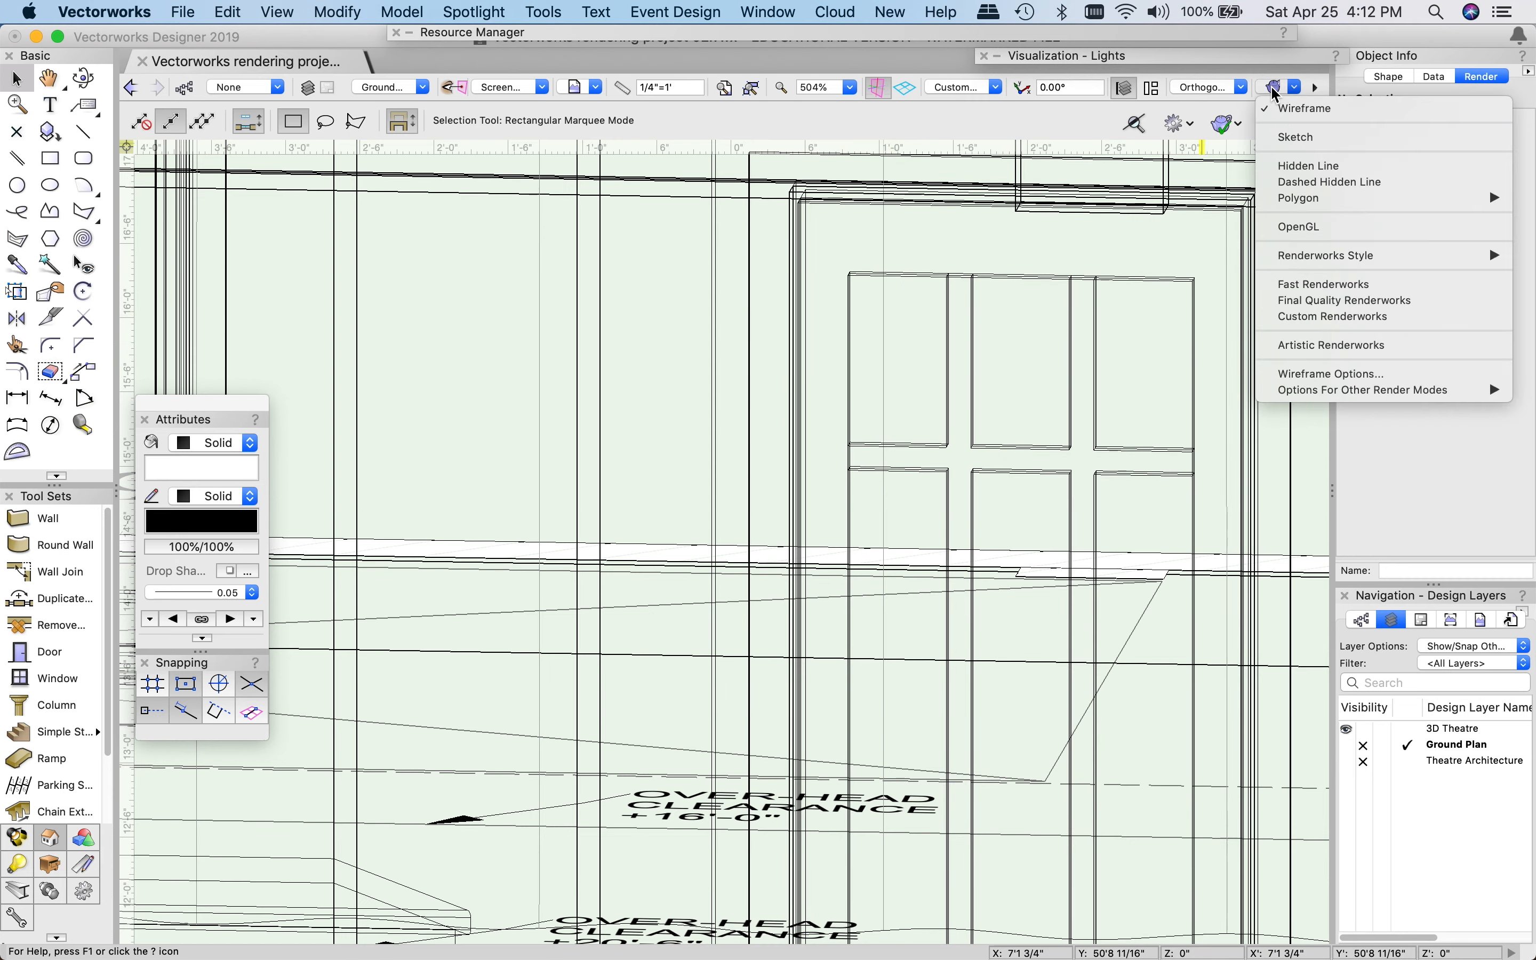
click(1288, 109)
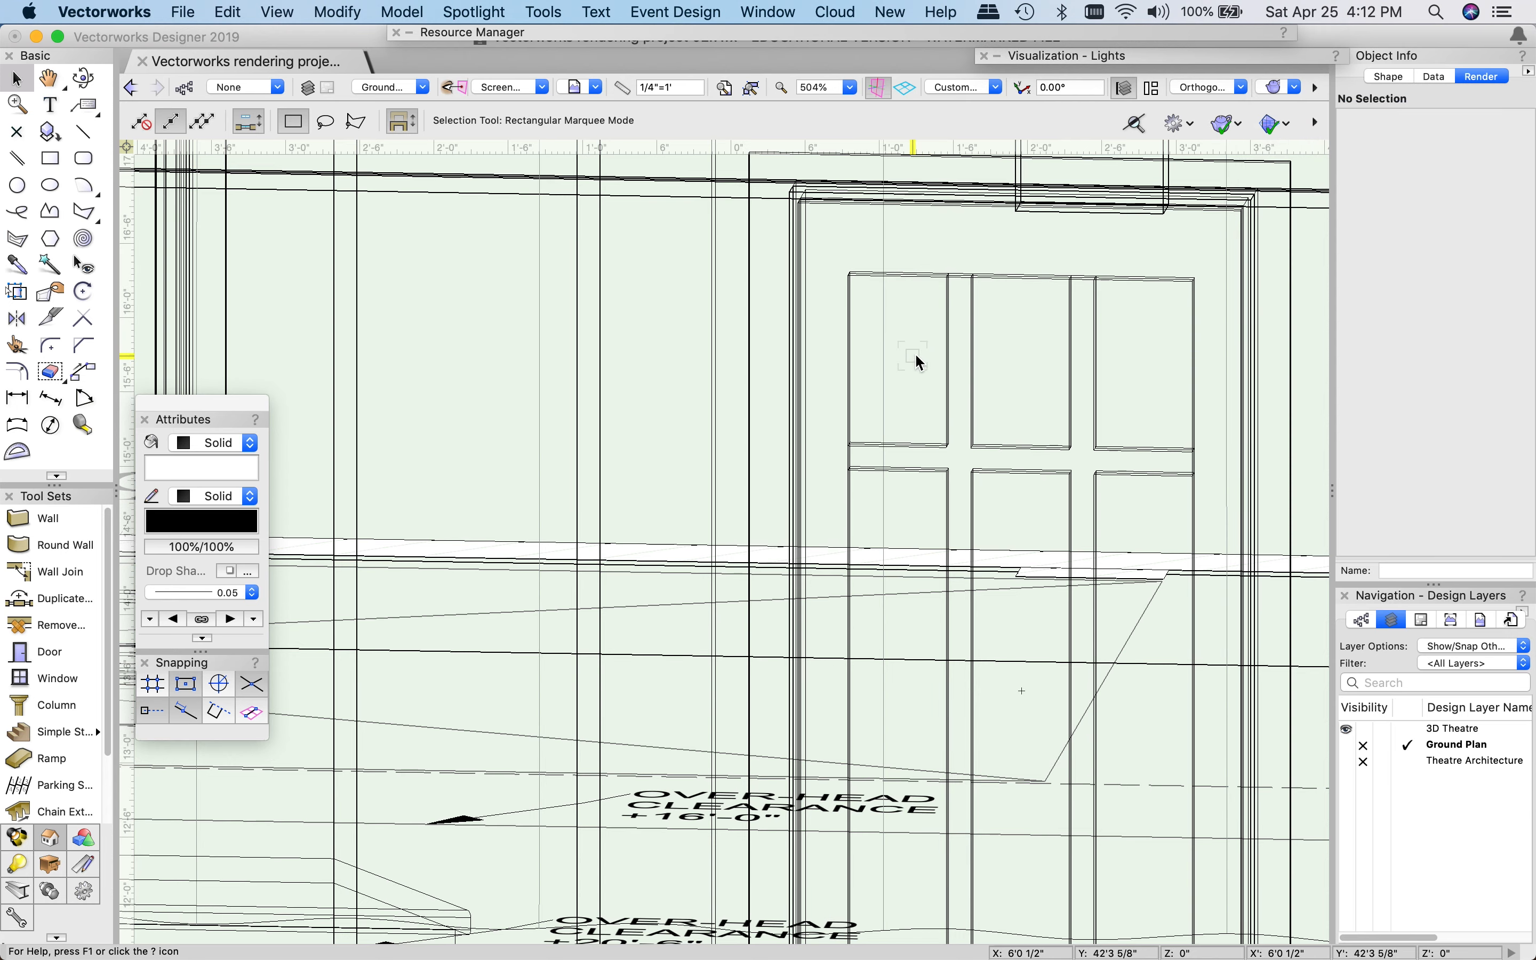
click(1276, 95)
click(1308, 227)
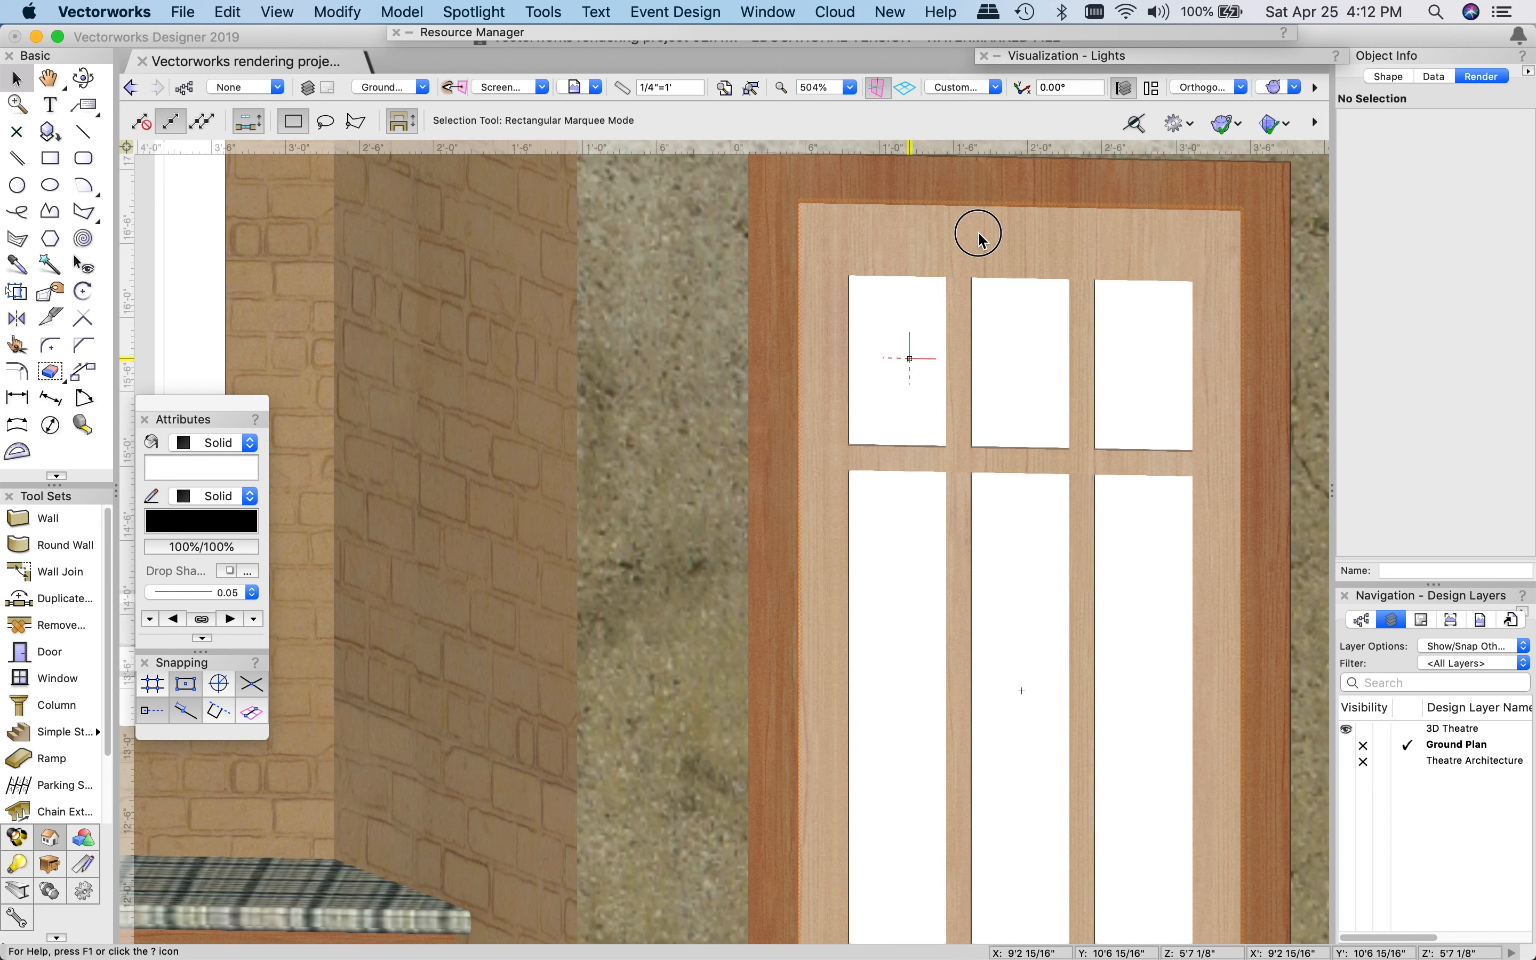
- Texture the extruded slab forming the door's recessed panels with Wood Panel Birch Med RT from the project file
click(981, 240)
click(898, 360)
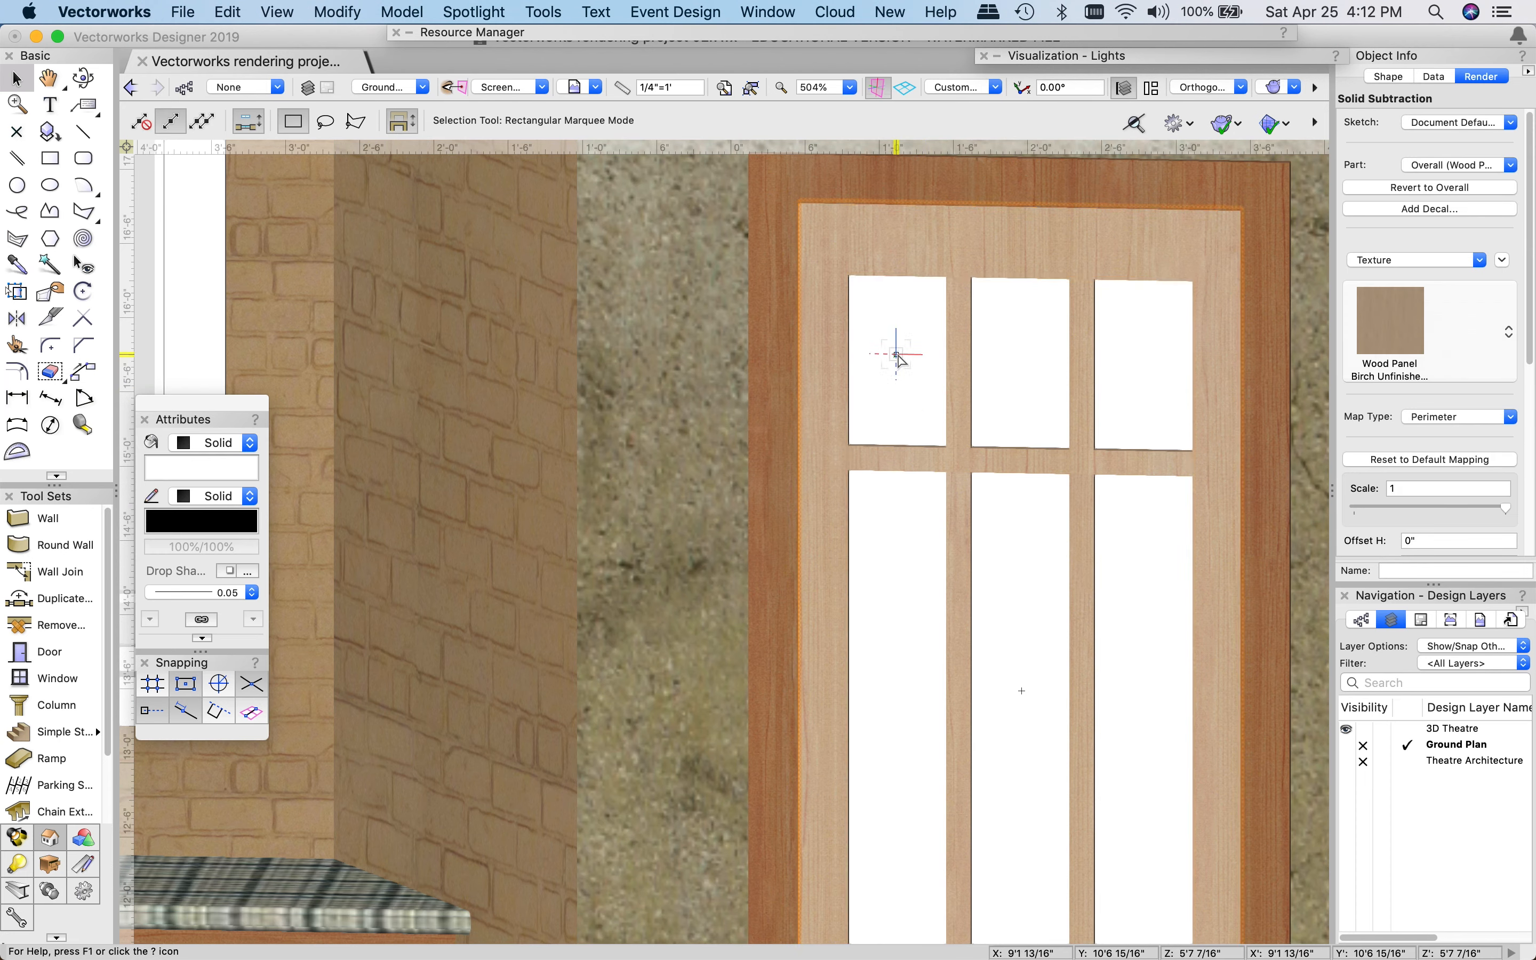
click(1389, 267)
click(1389, 302)
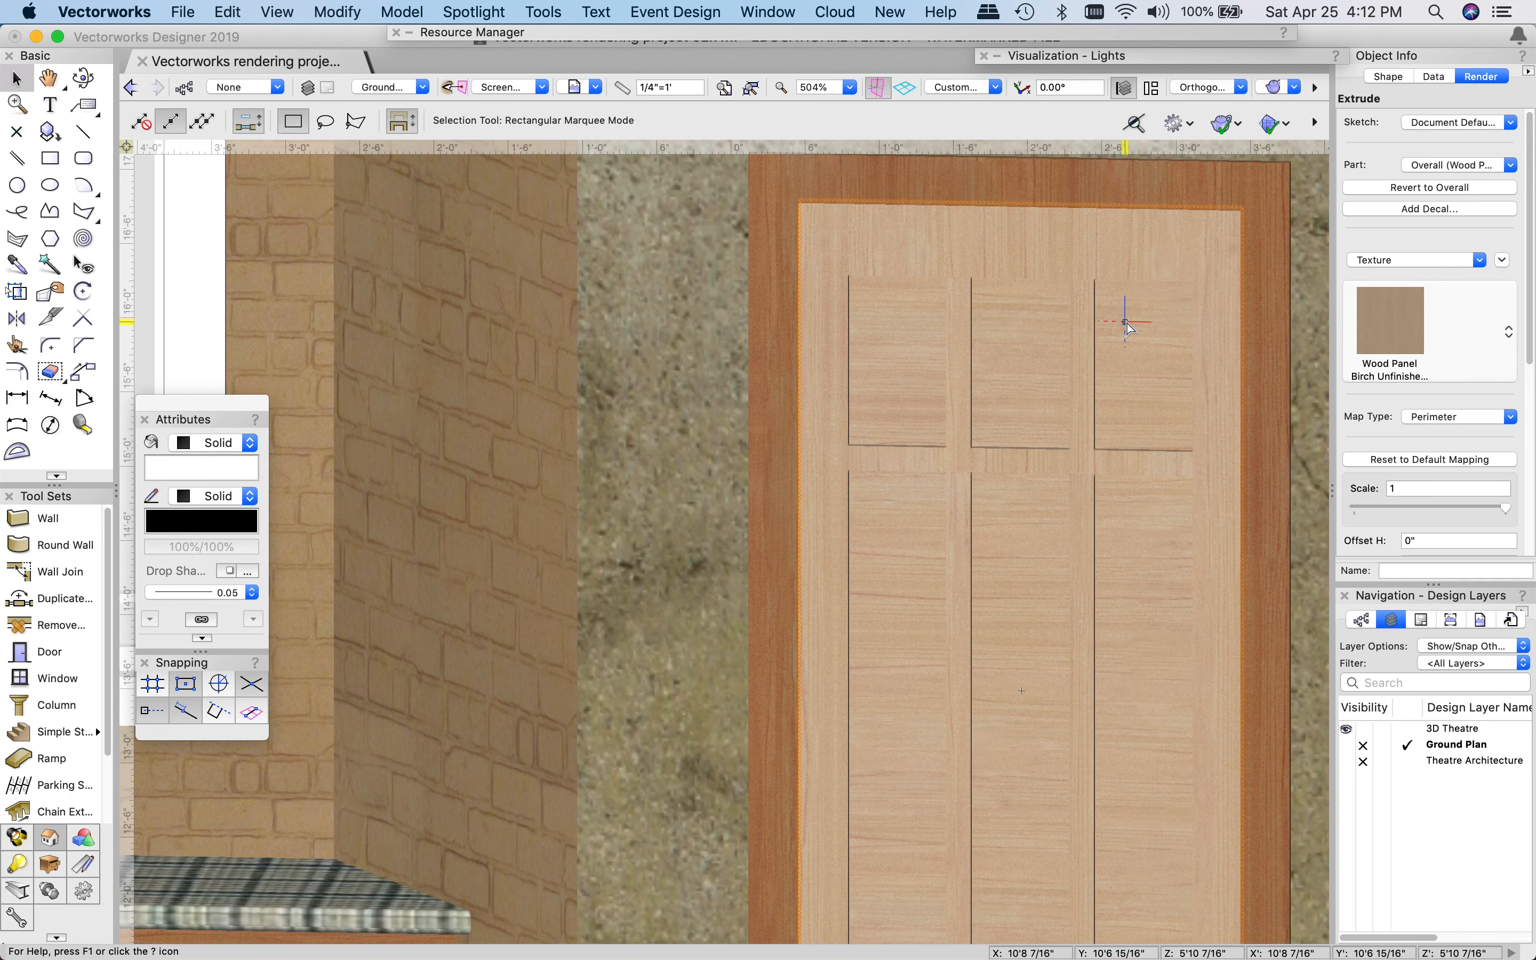
click(1387, 341)
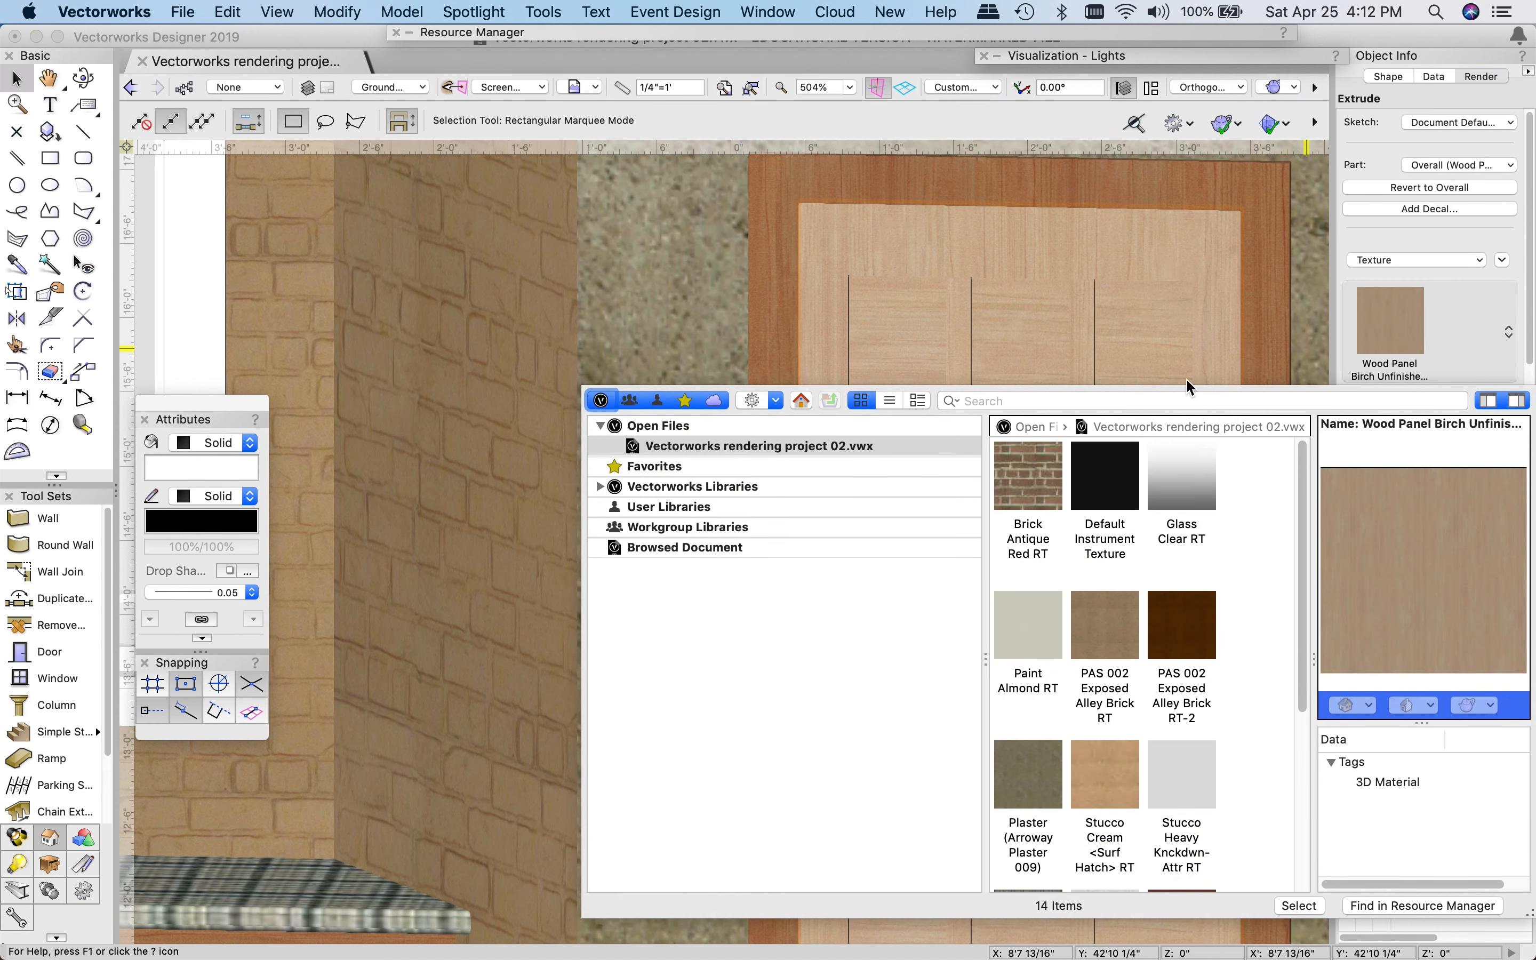
scroll(1219, 690, down, 5)
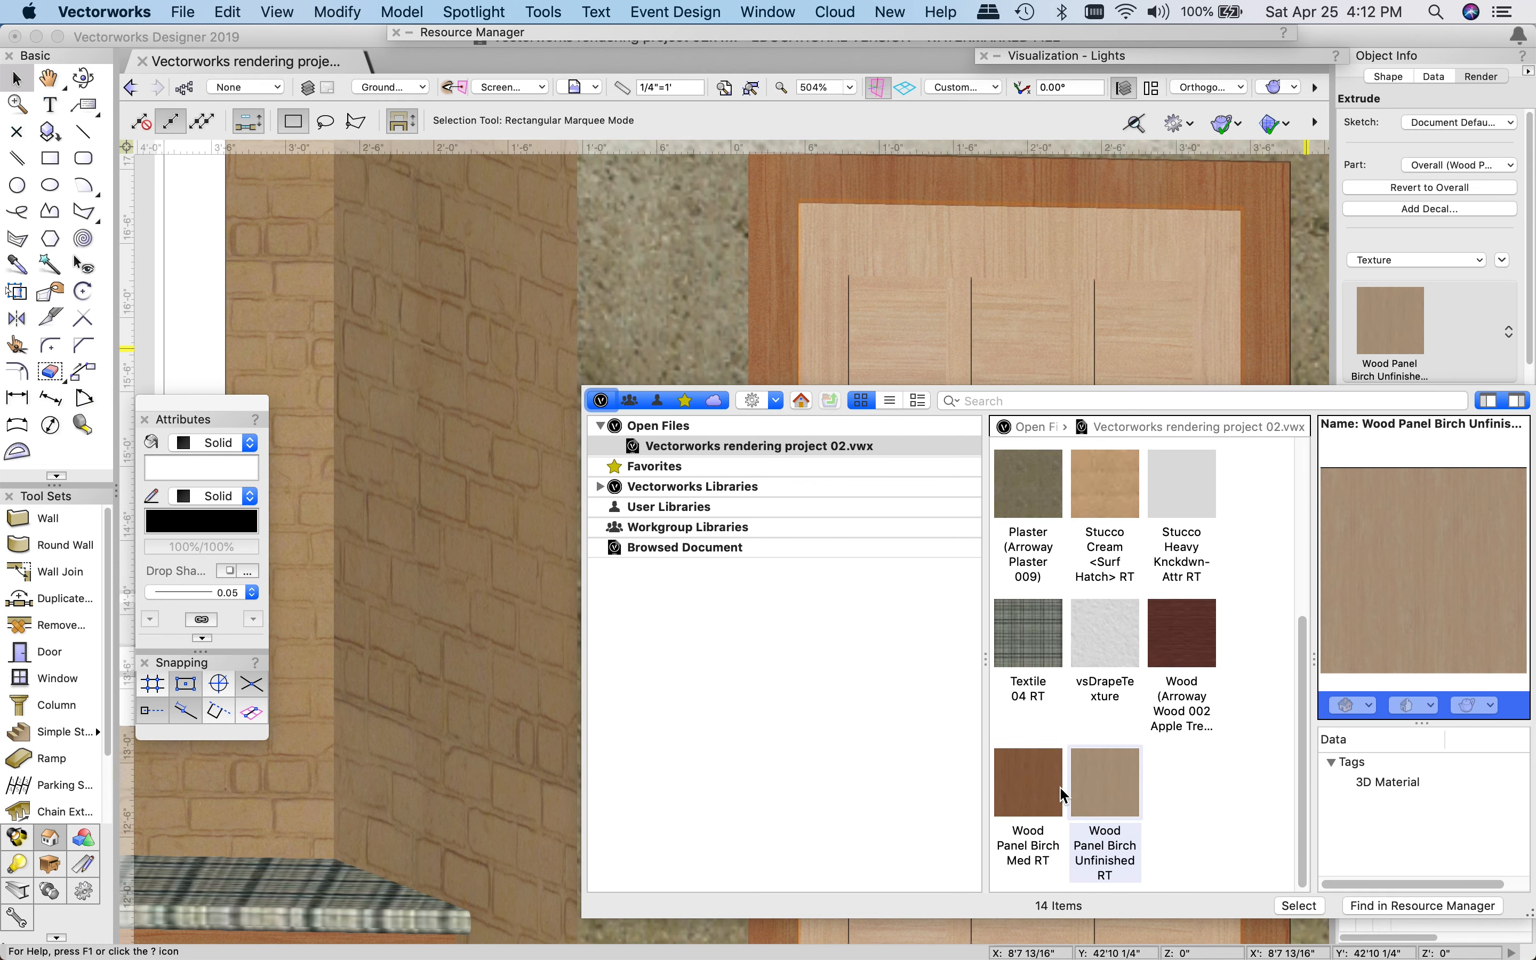
click(1032, 790)
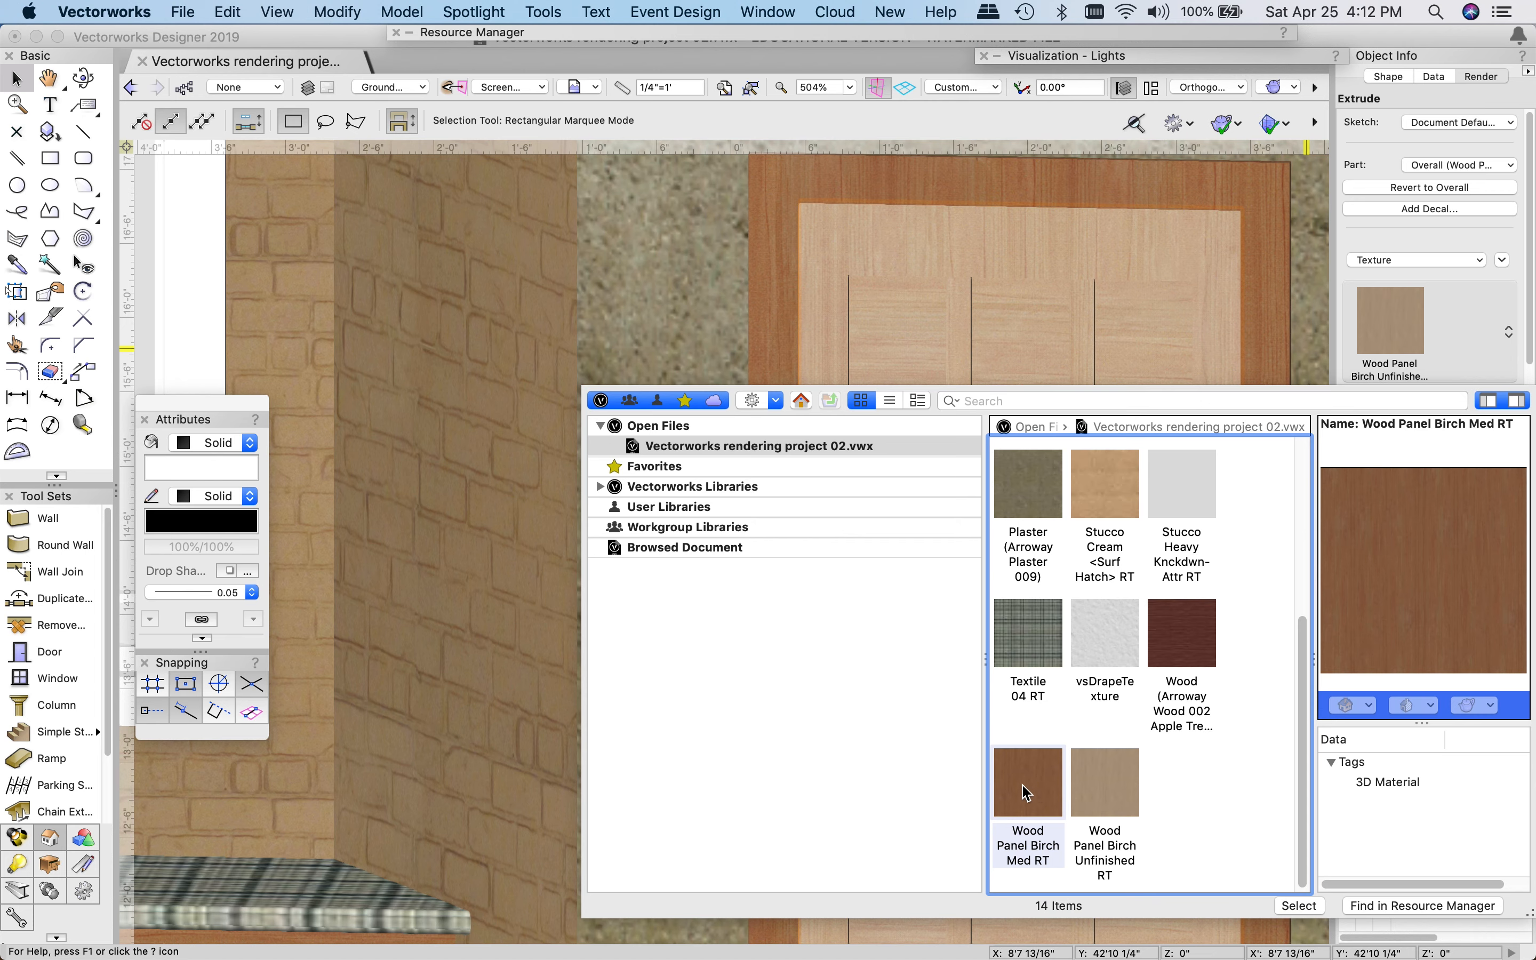
key(Return)
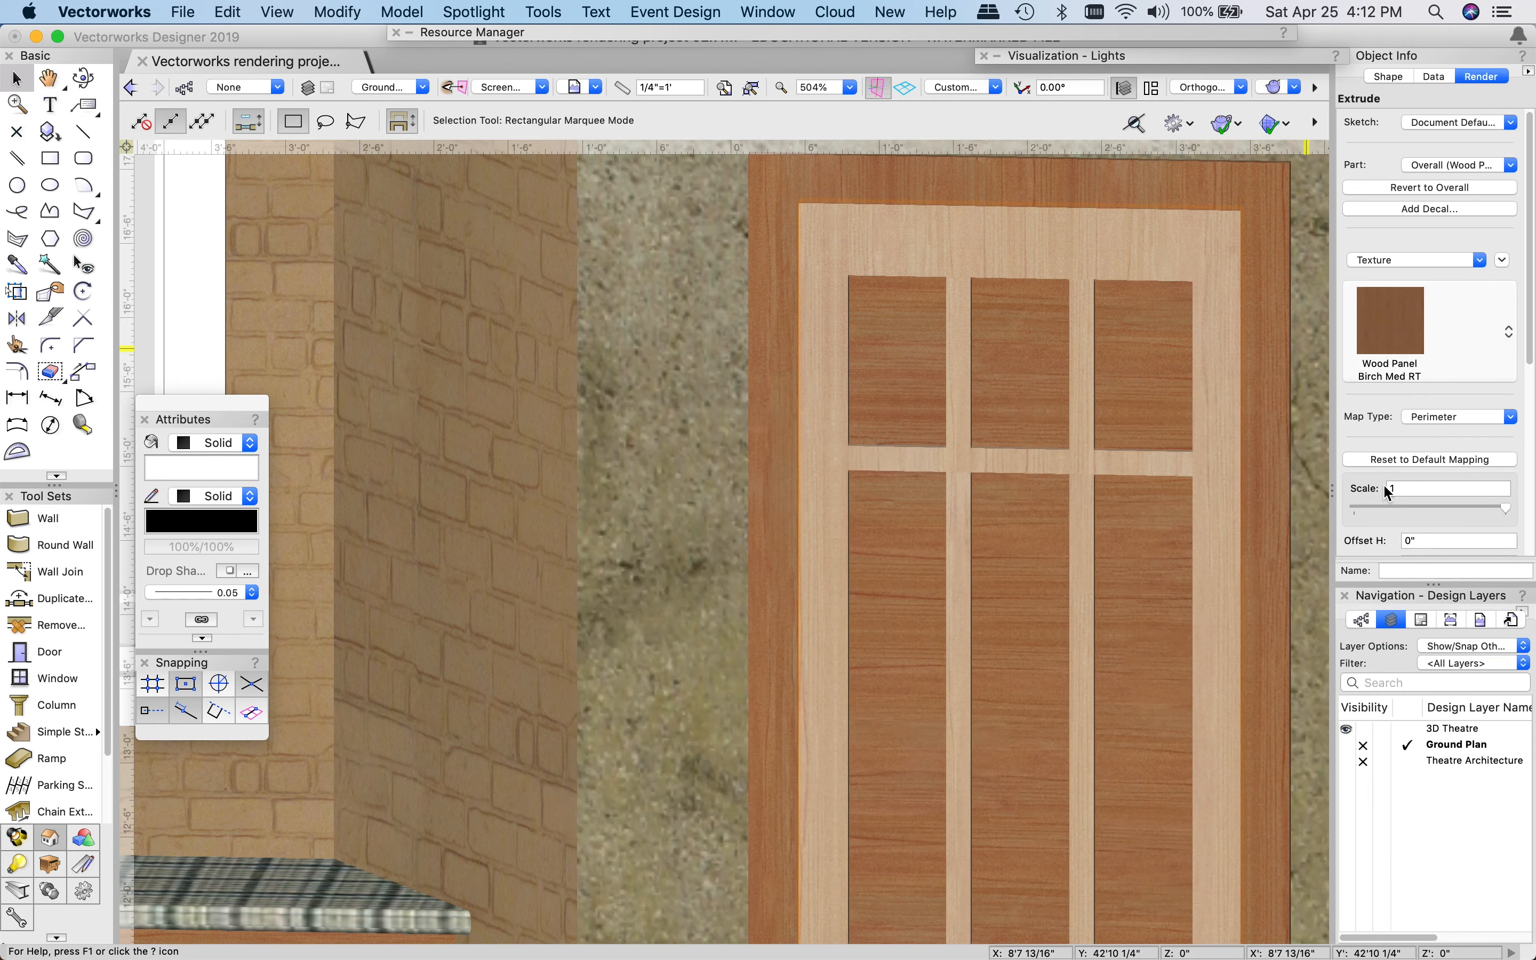
- Set the rotation of the door panels' texture to 90
scroll(1403, 527, down, 3)
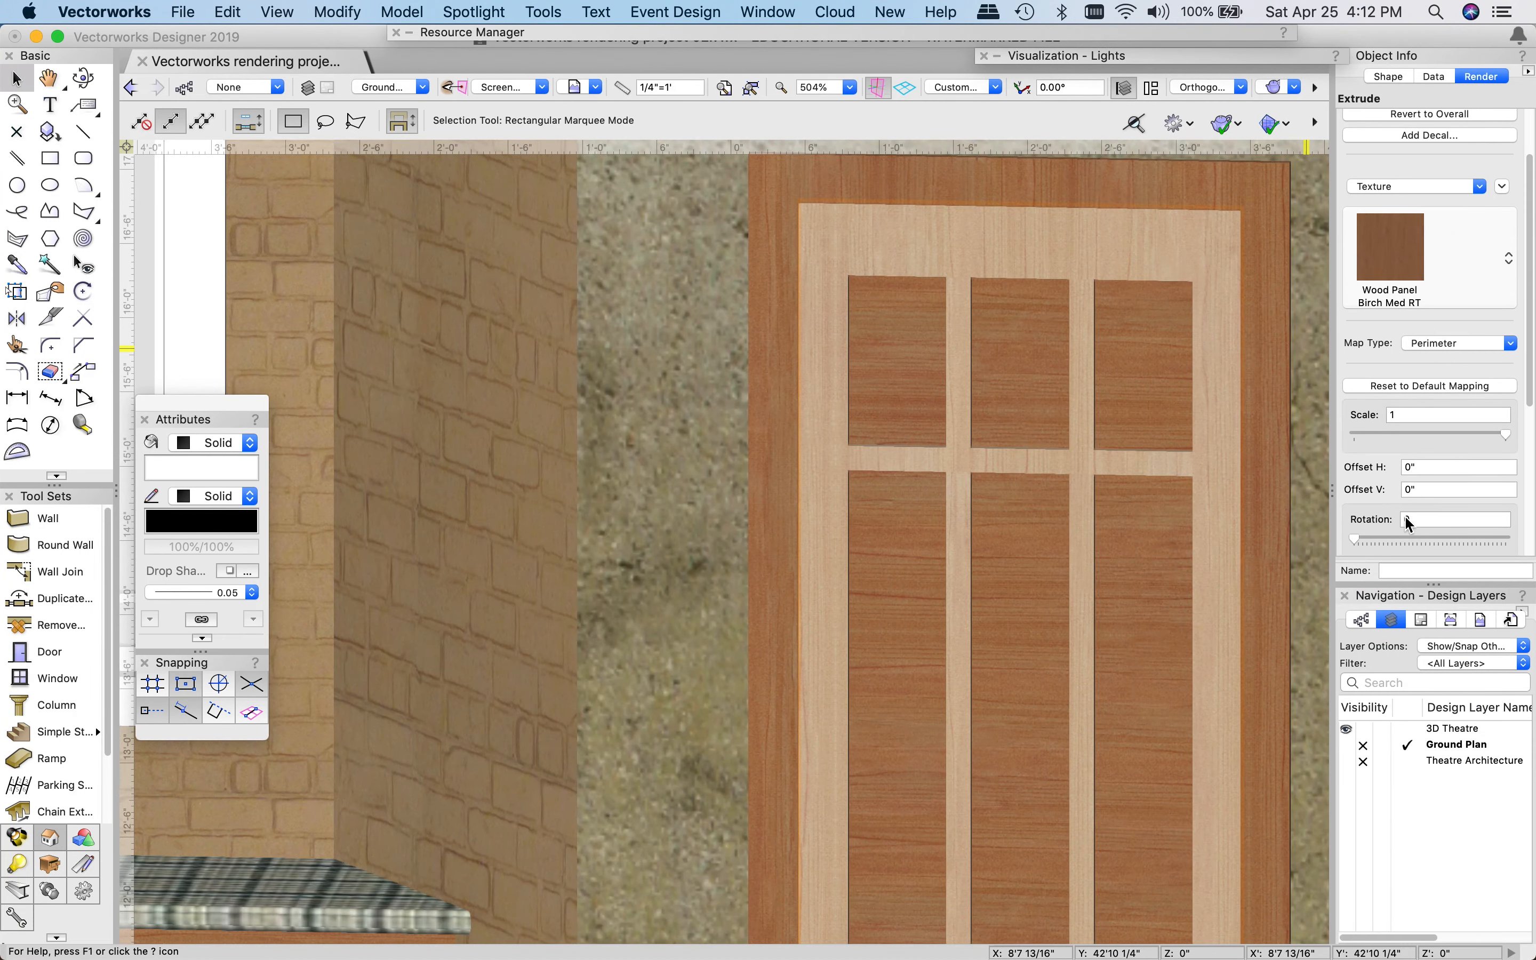
click(1422, 500)
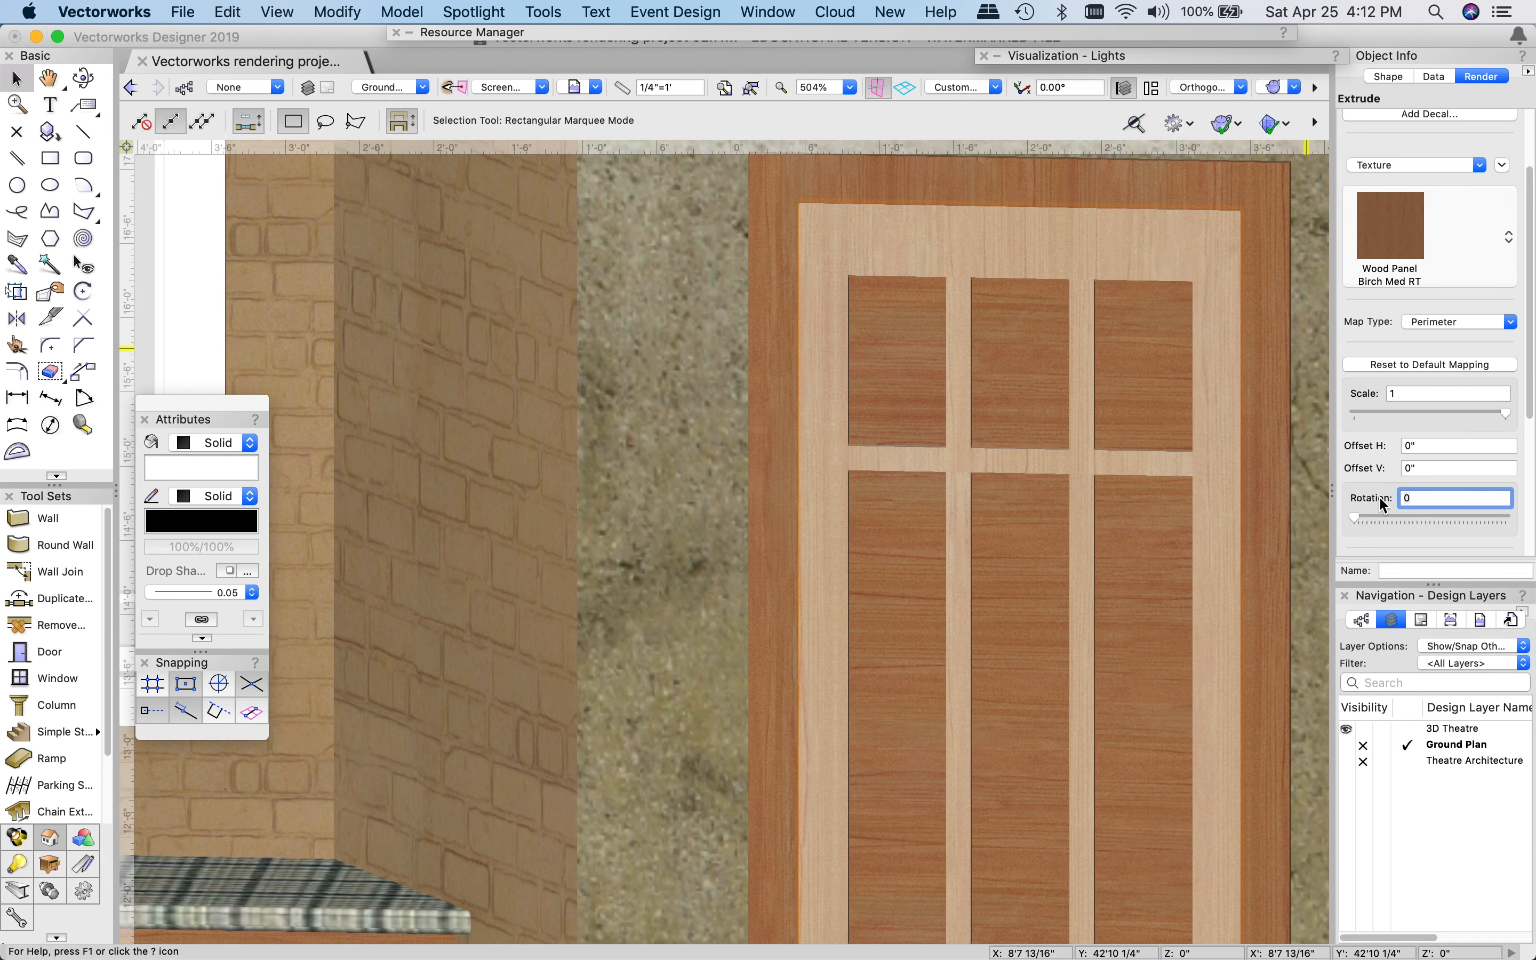
text(90)
key(Return)
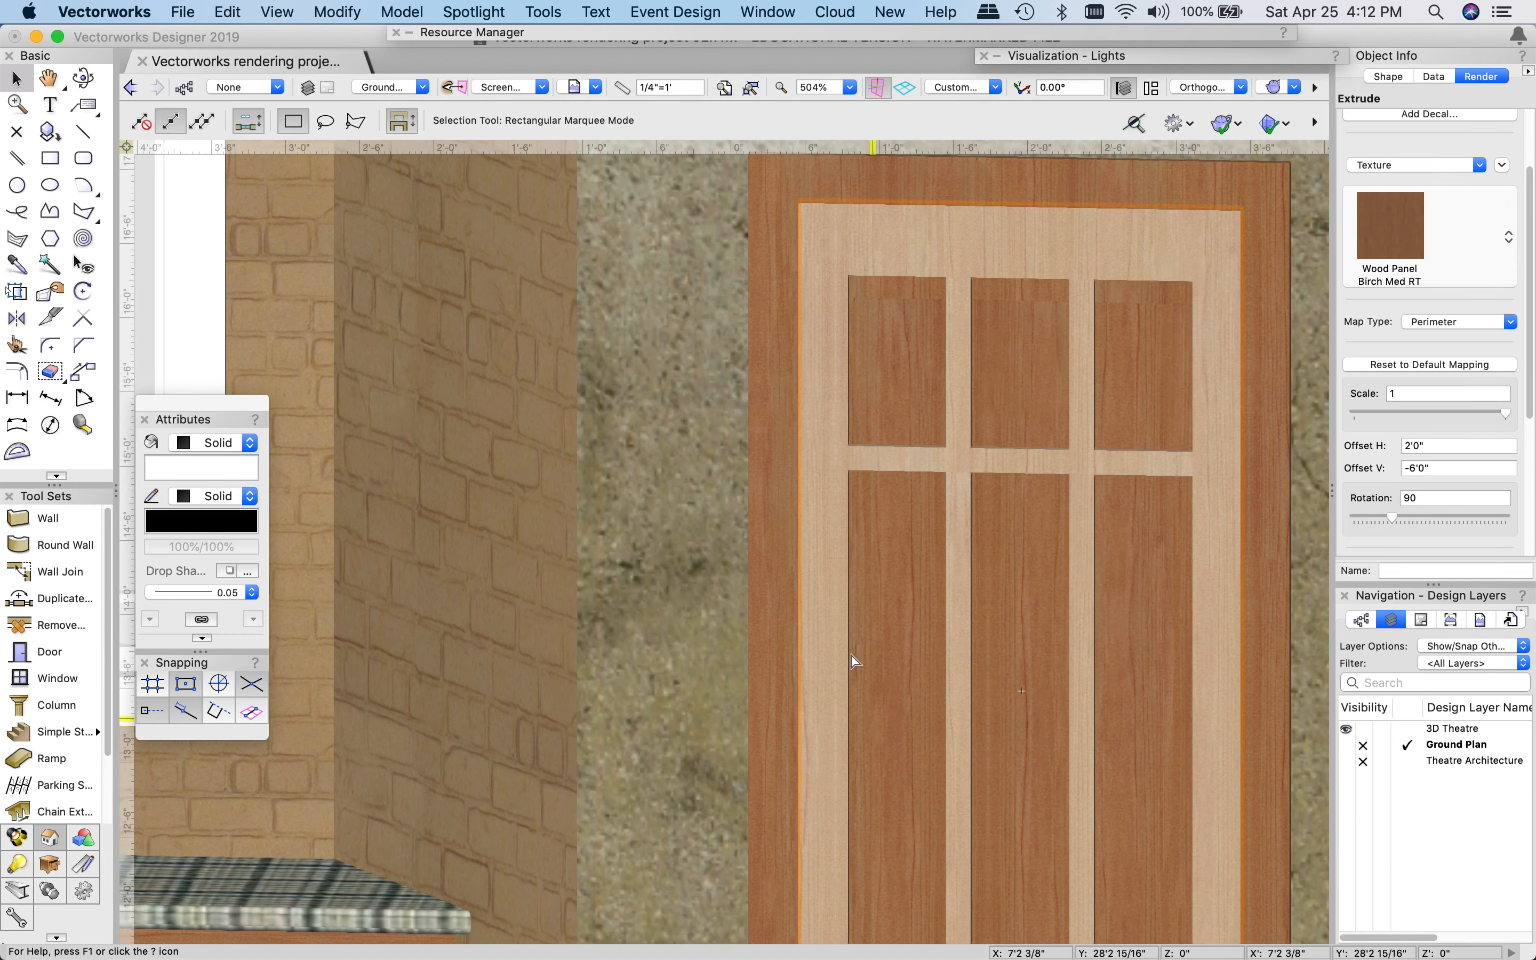
- Replace the door casing's birch texture with Paint Almond RT from the project file
scroll(844, 602, down, 1)
scroll(845, 603, down, 3)
scroll(956, 620, down, 2)
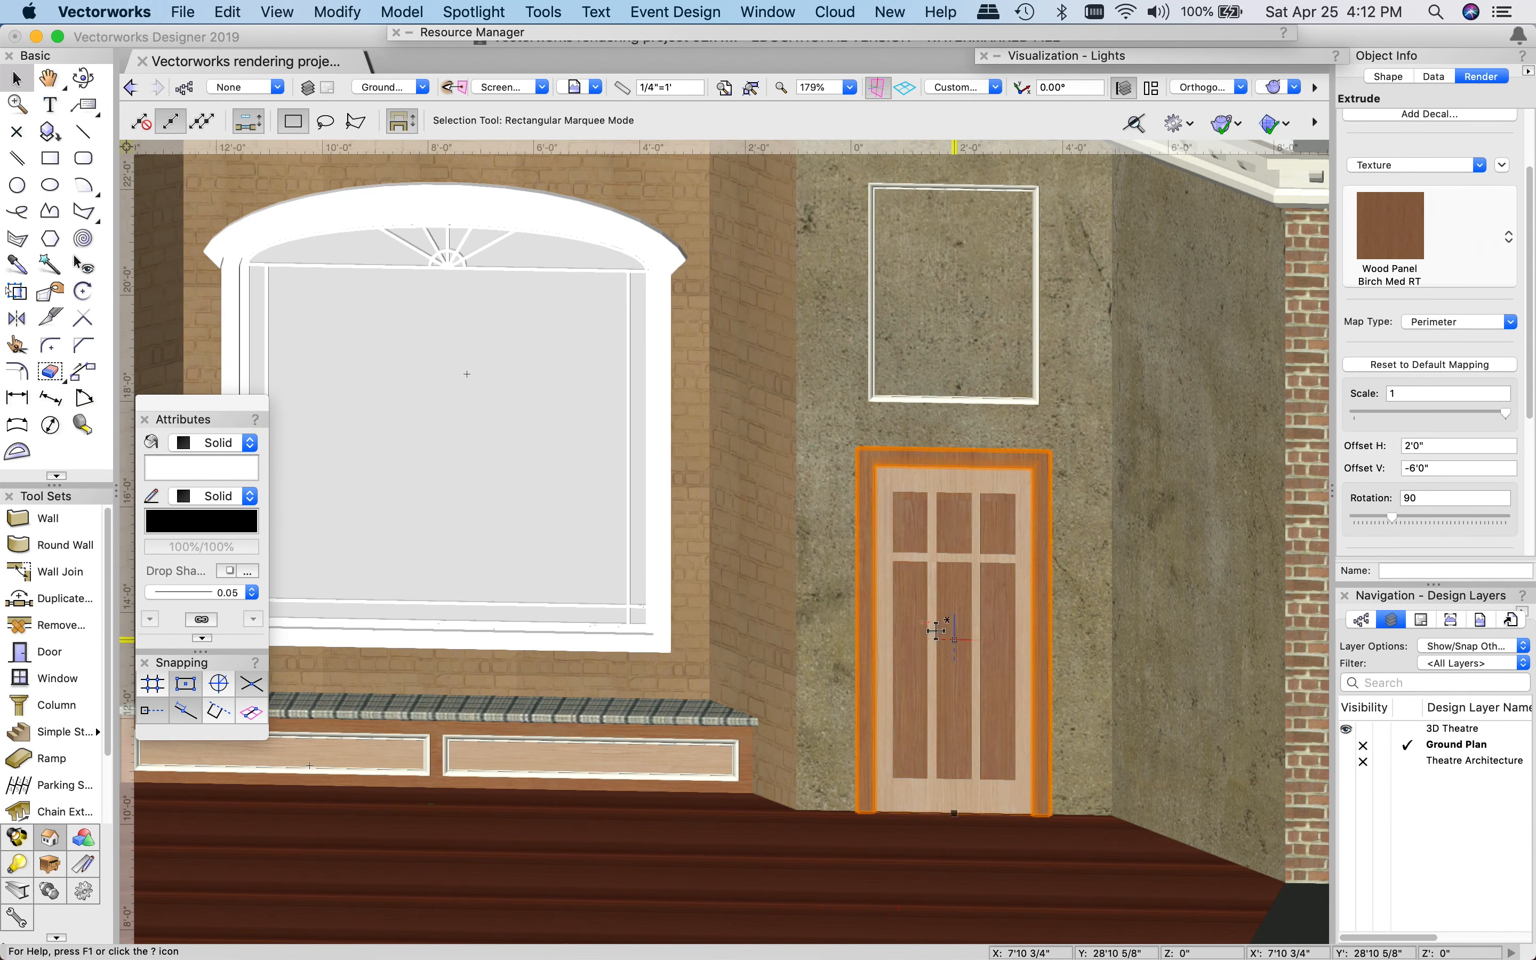
click(884, 452)
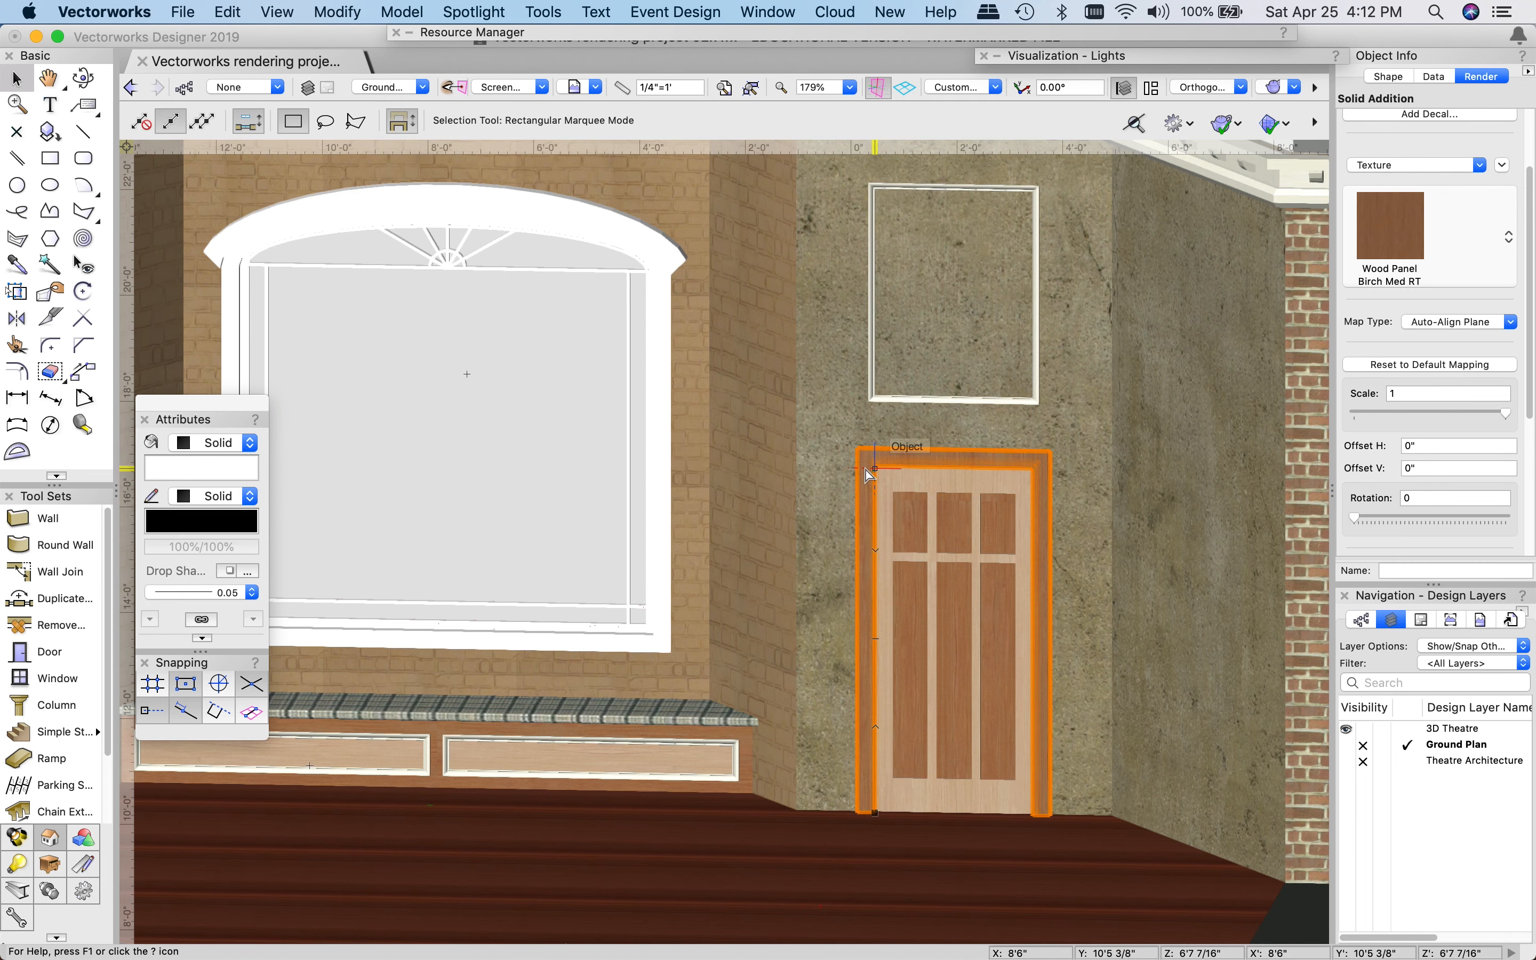
click(1390, 229)
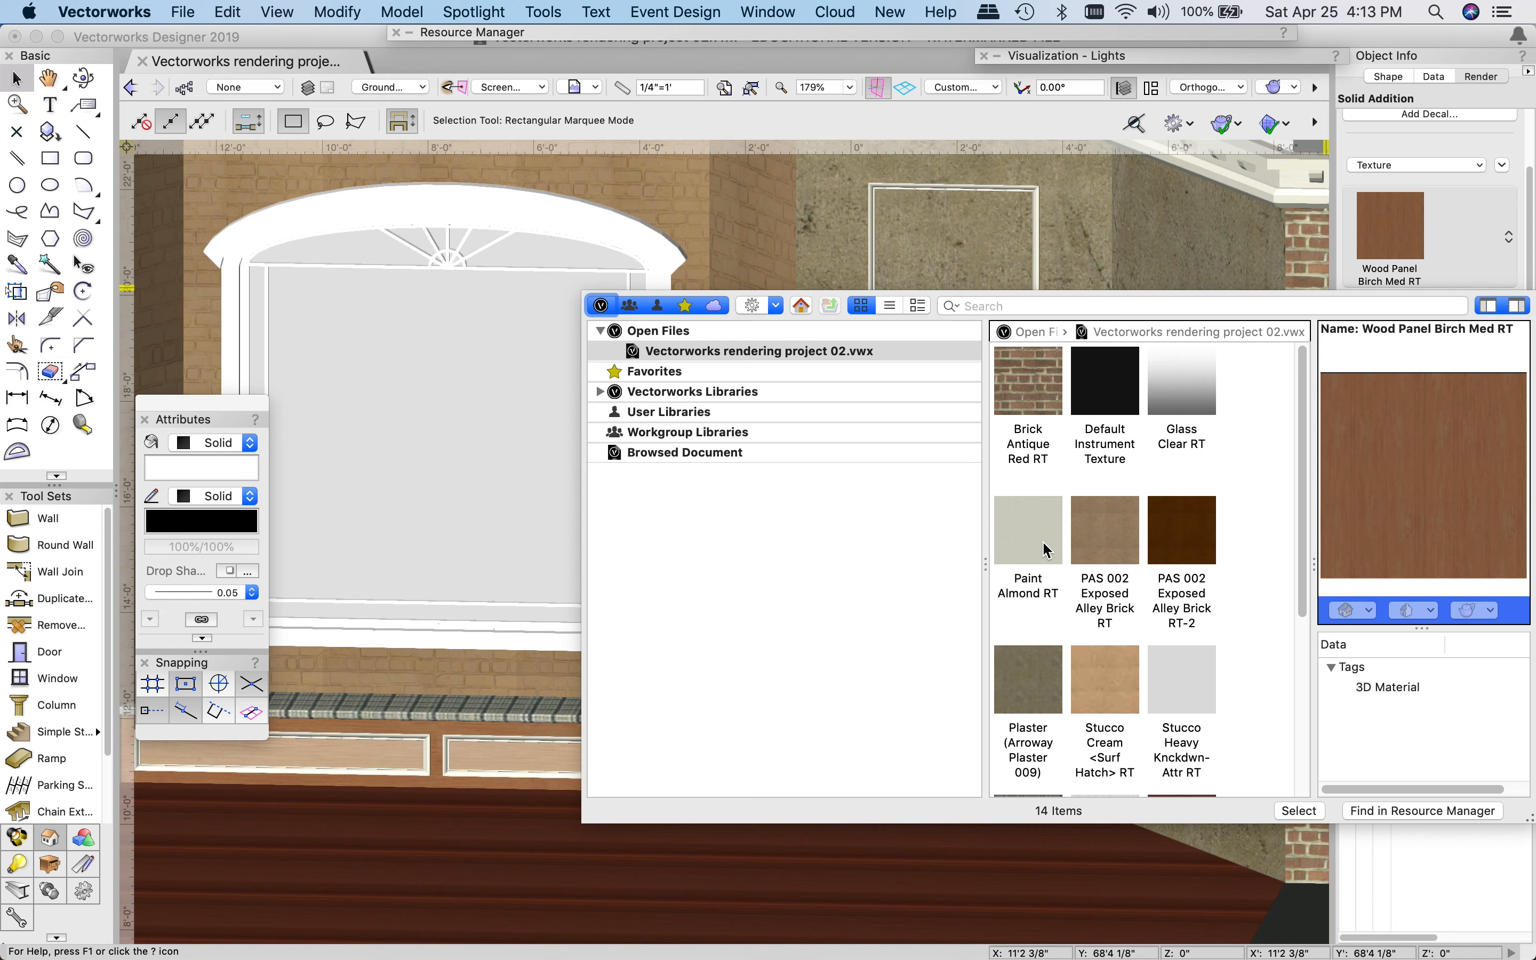
click(1029, 538)
double_click(1035, 565)
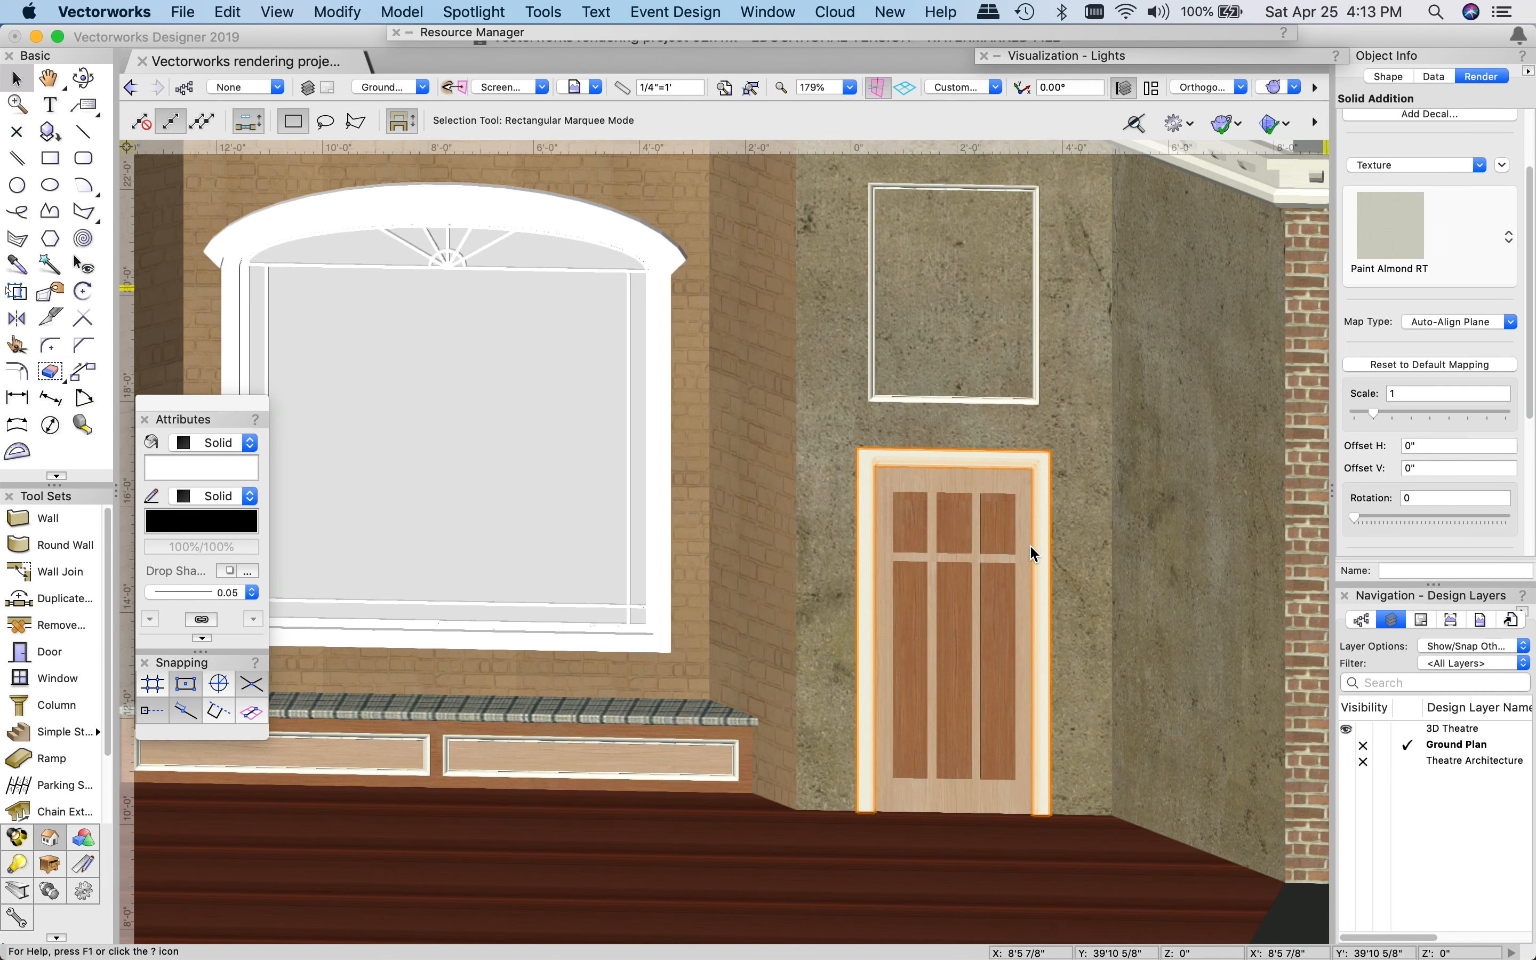
- Replace the recessed door panels' texture with Wood Panel Birch Unfinished RT from the project file
click(912, 607)
click(1390, 228)
scroll(1116, 701, down, 5)
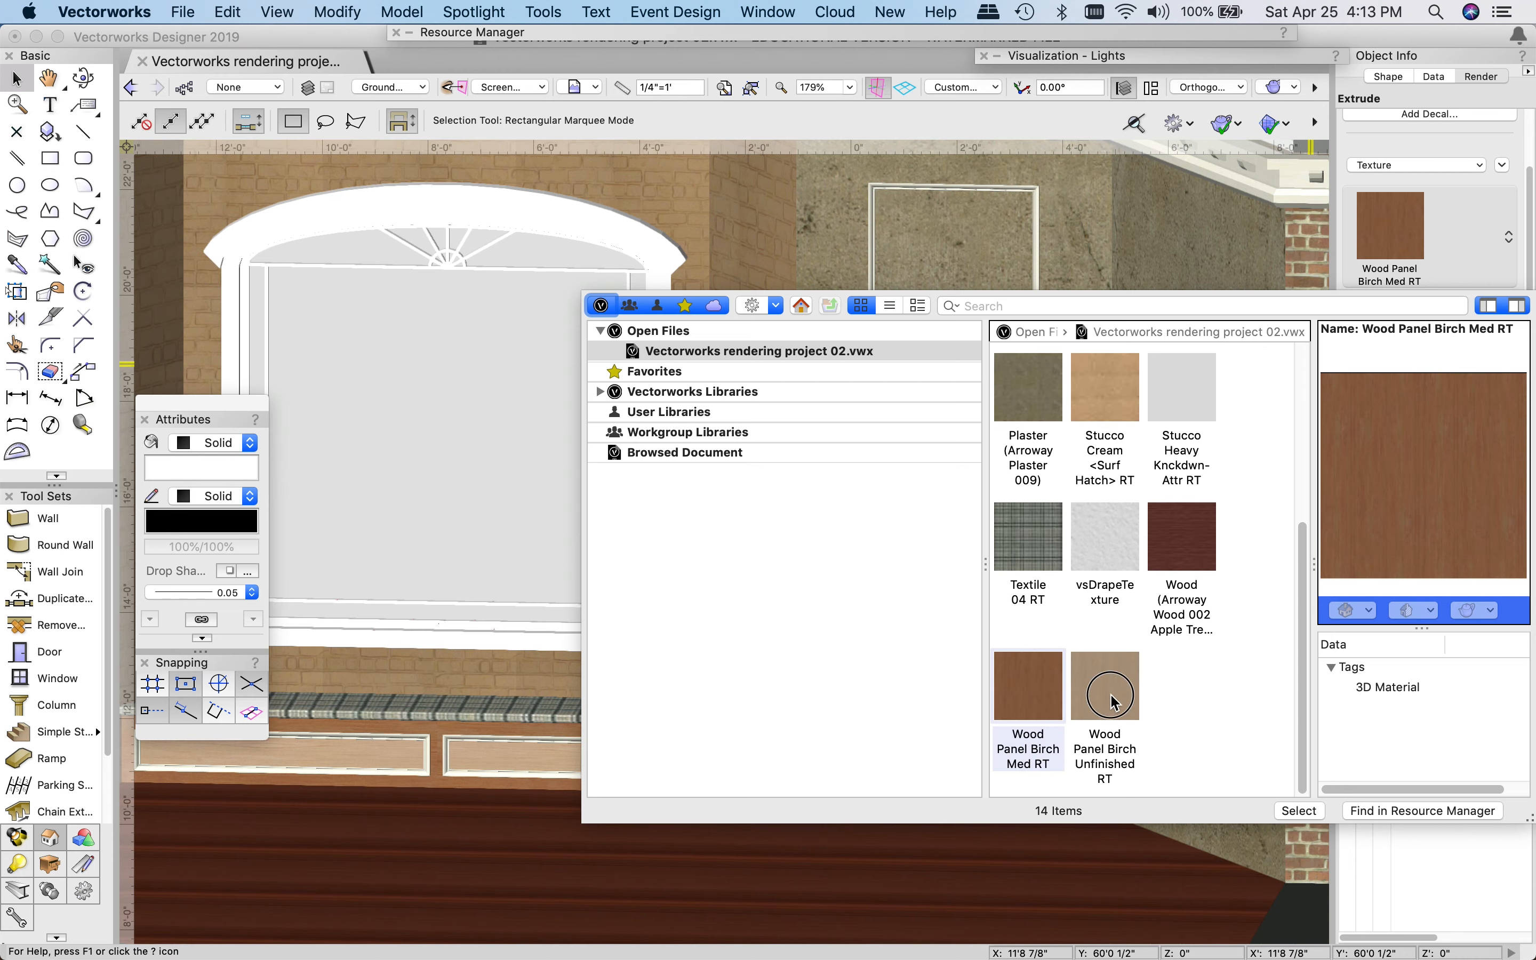
click(1115, 702)
key(Return)
- Check the retextured door up close and create a backup copy of the document
scroll(974, 607, up, 2)
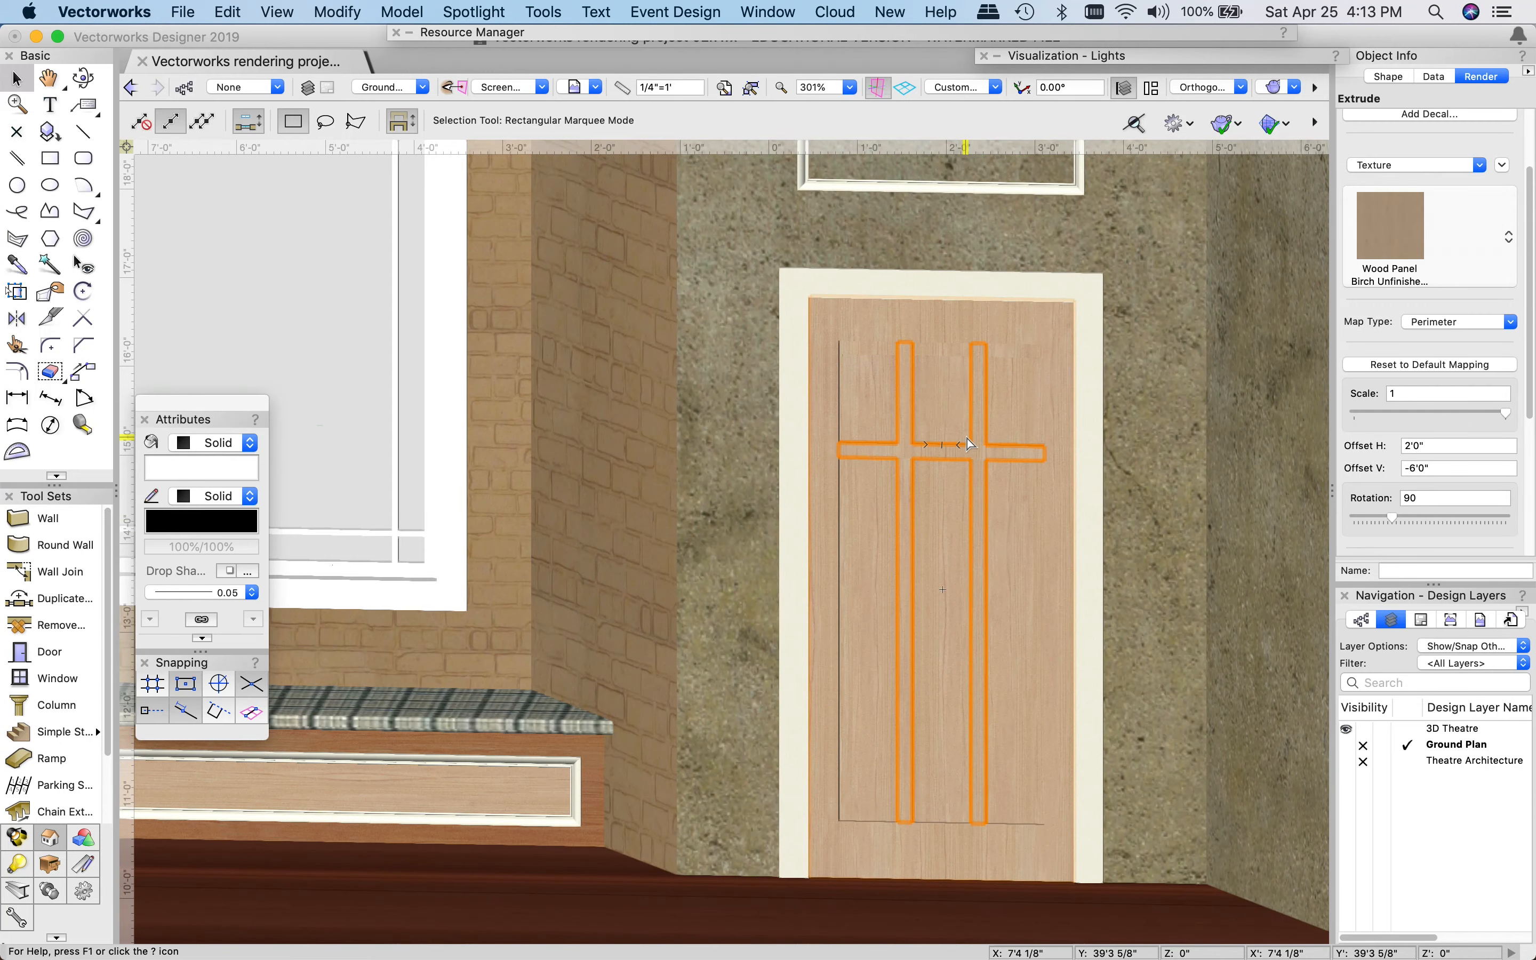
scroll(968, 508, up, 2)
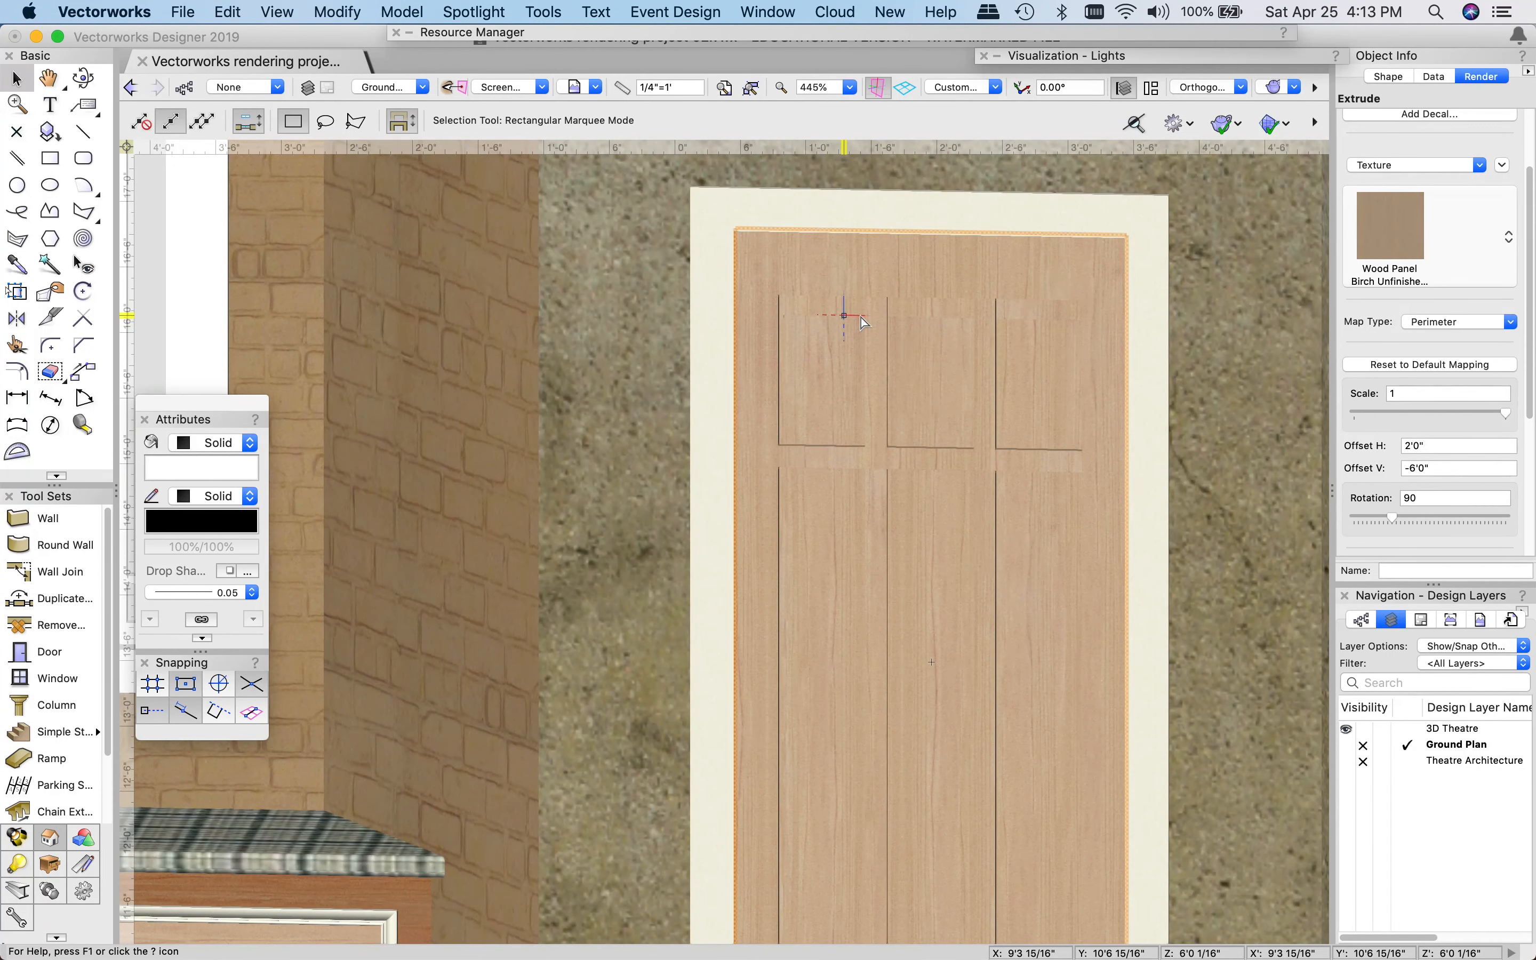
click(943, 381)
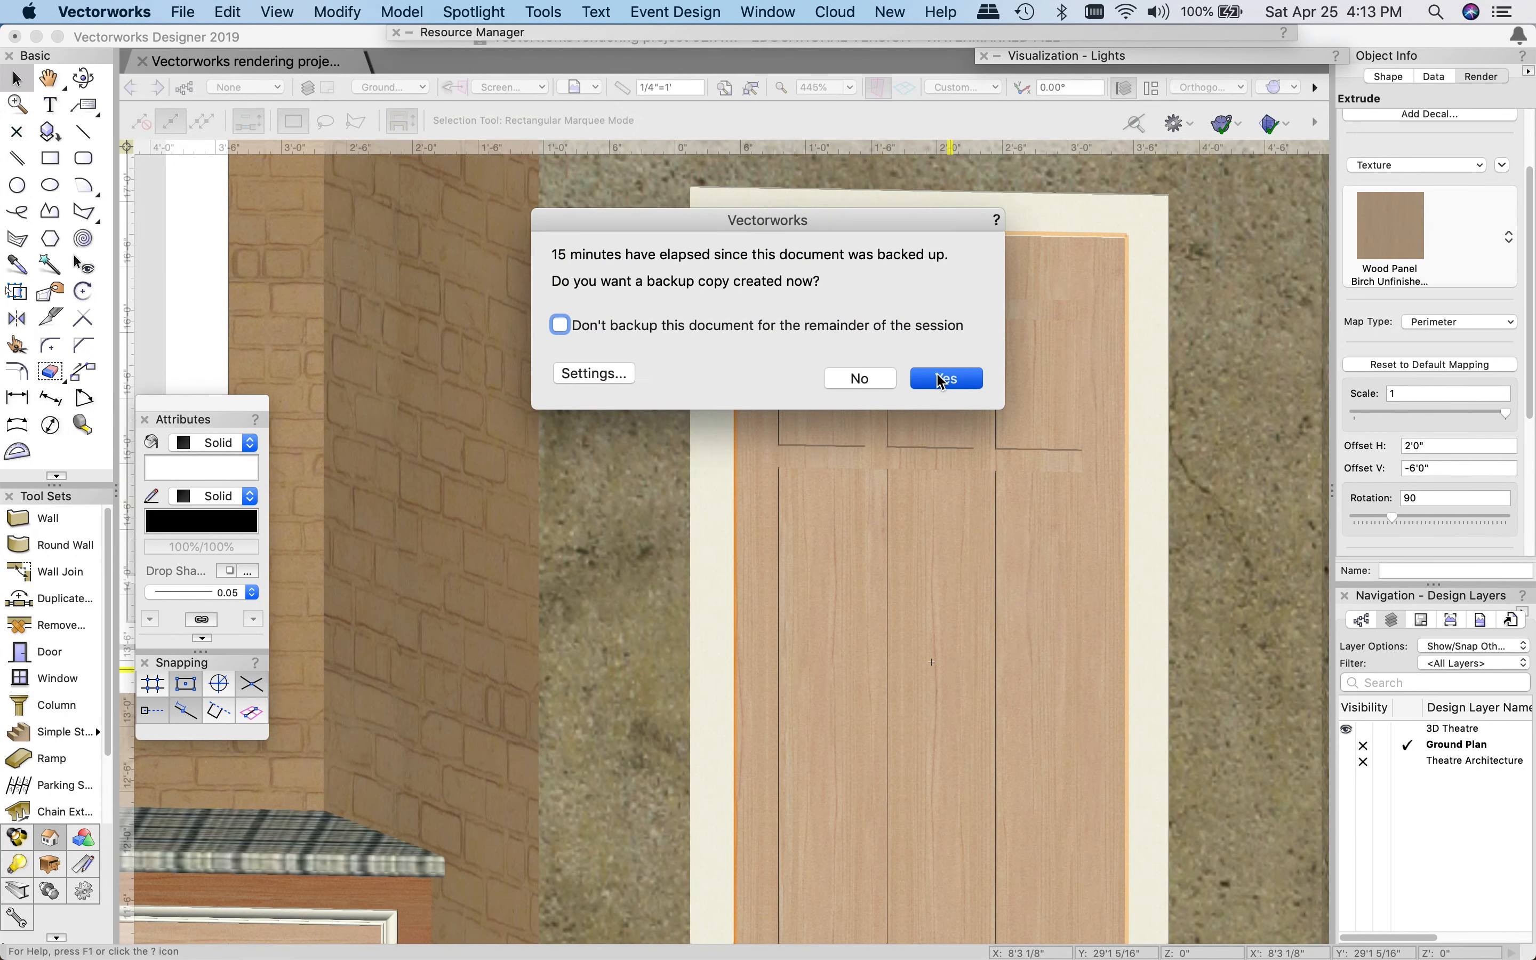
- Texture the panels, crossing bars and outer frame of the door on the window's other side with Wood Panel Birch Unfinished RT
click(552, 575)
click(1380, 166)
click(1388, 213)
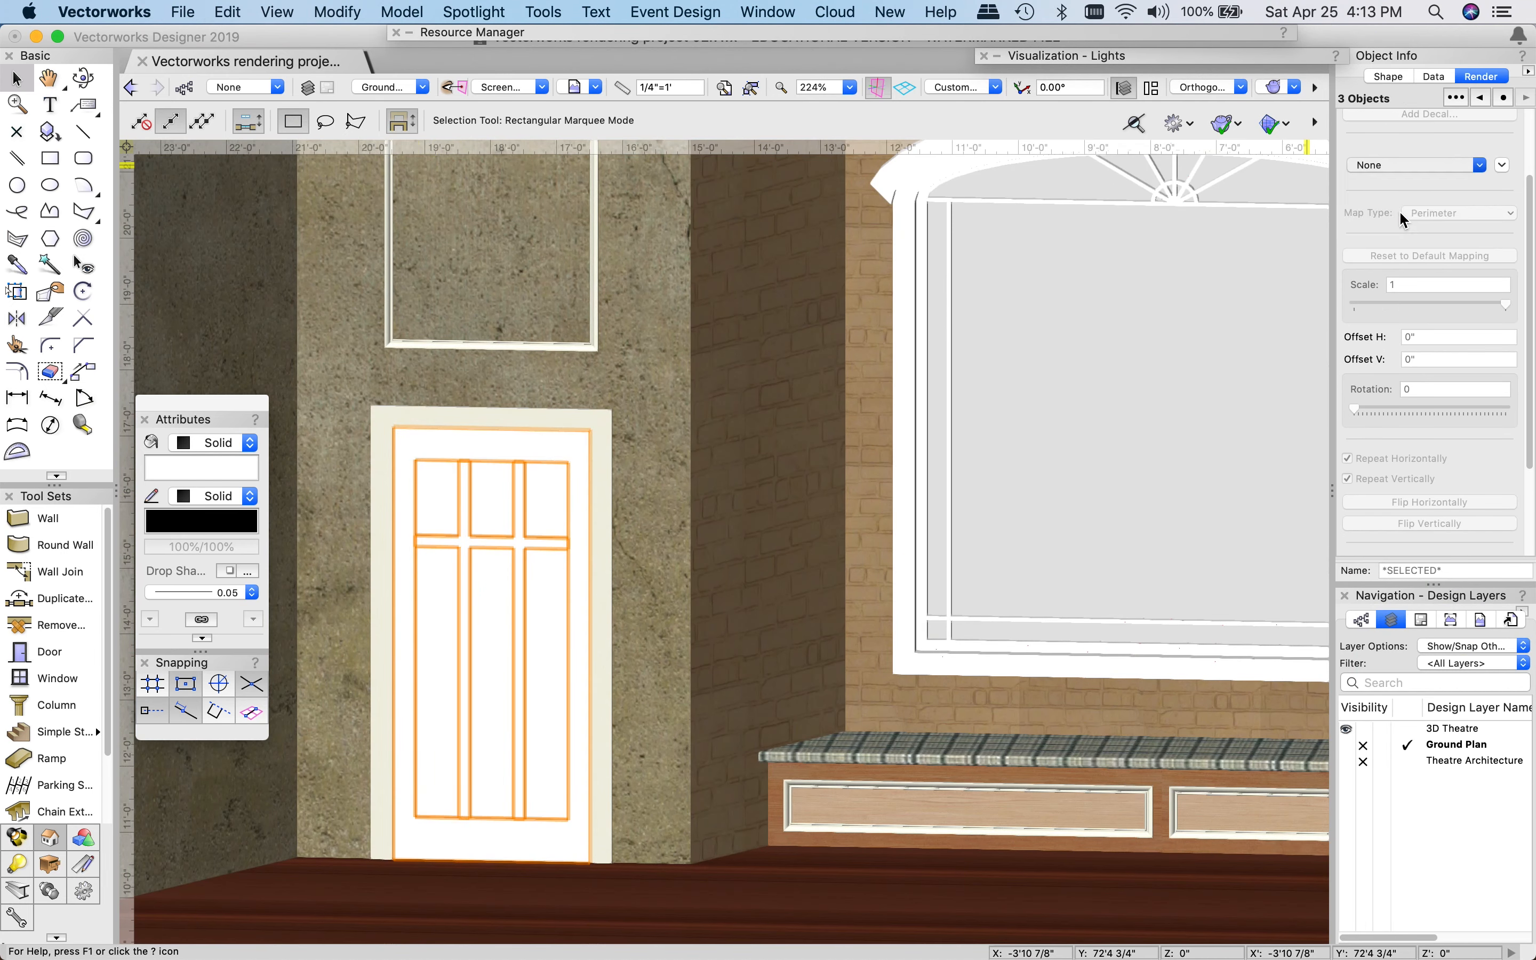
click(439, 491)
click(409, 469)
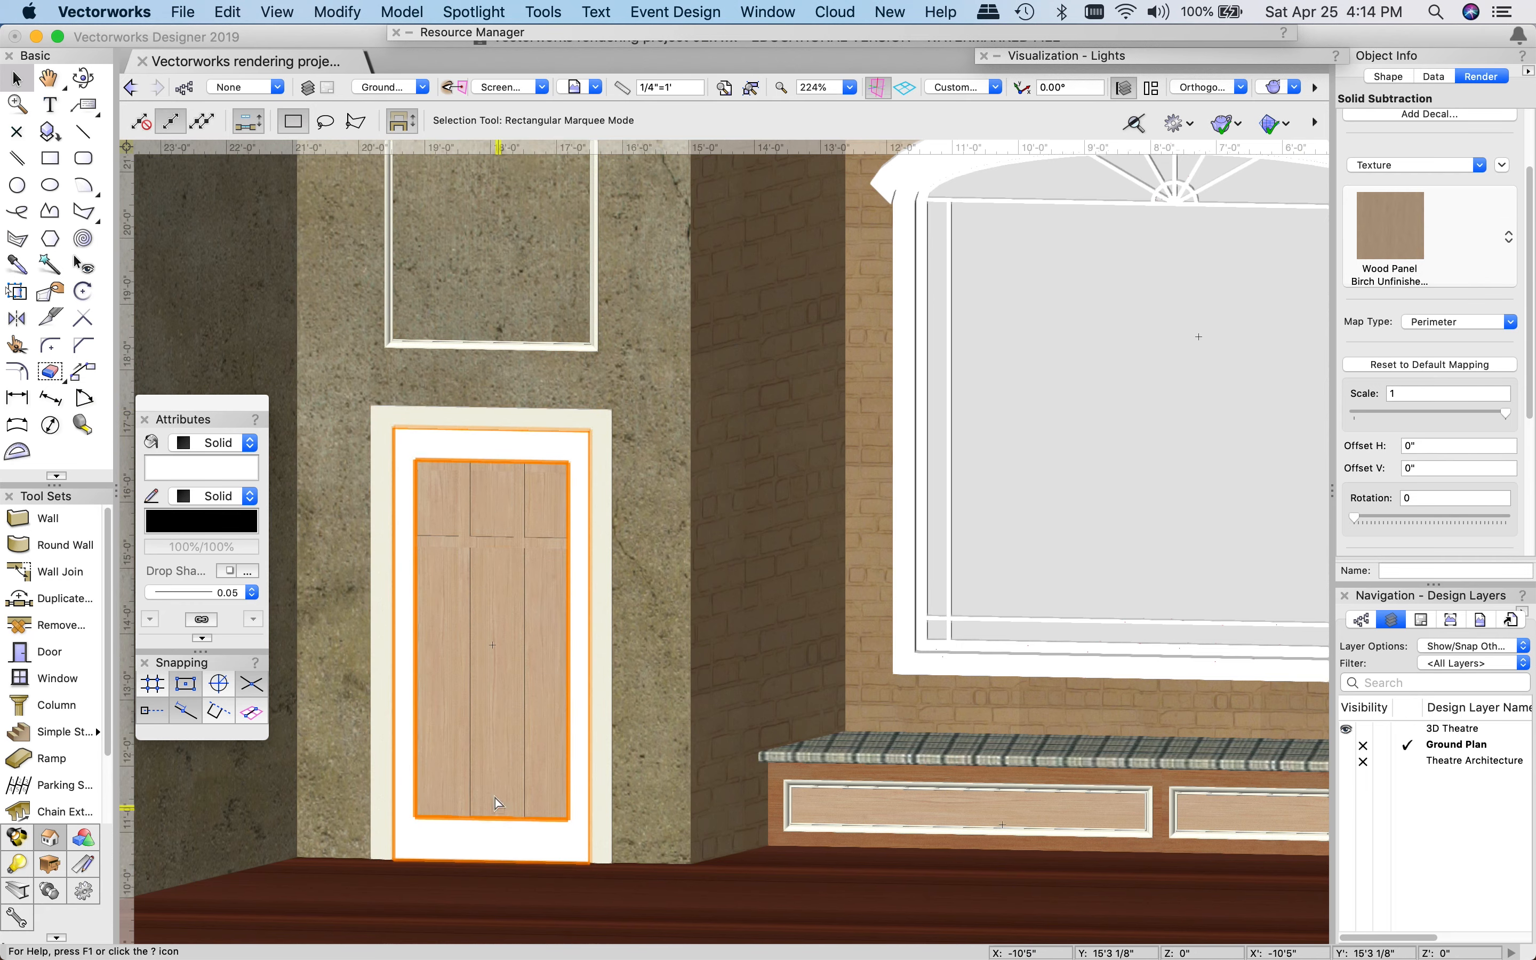
scroll(410, 469, up, 3)
key(super+5)
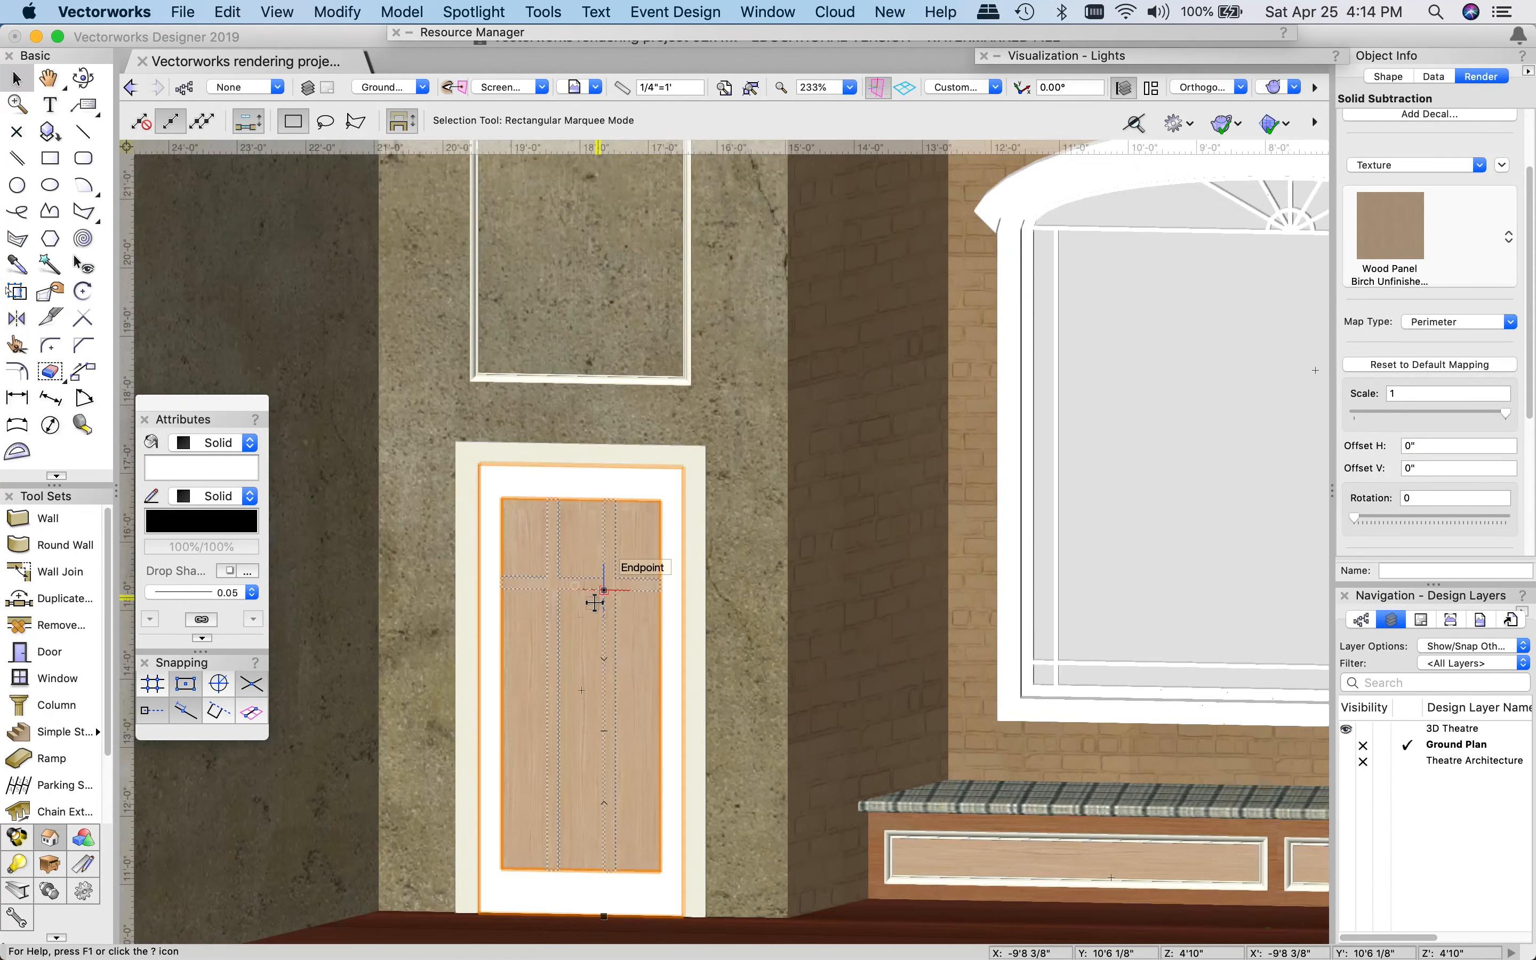